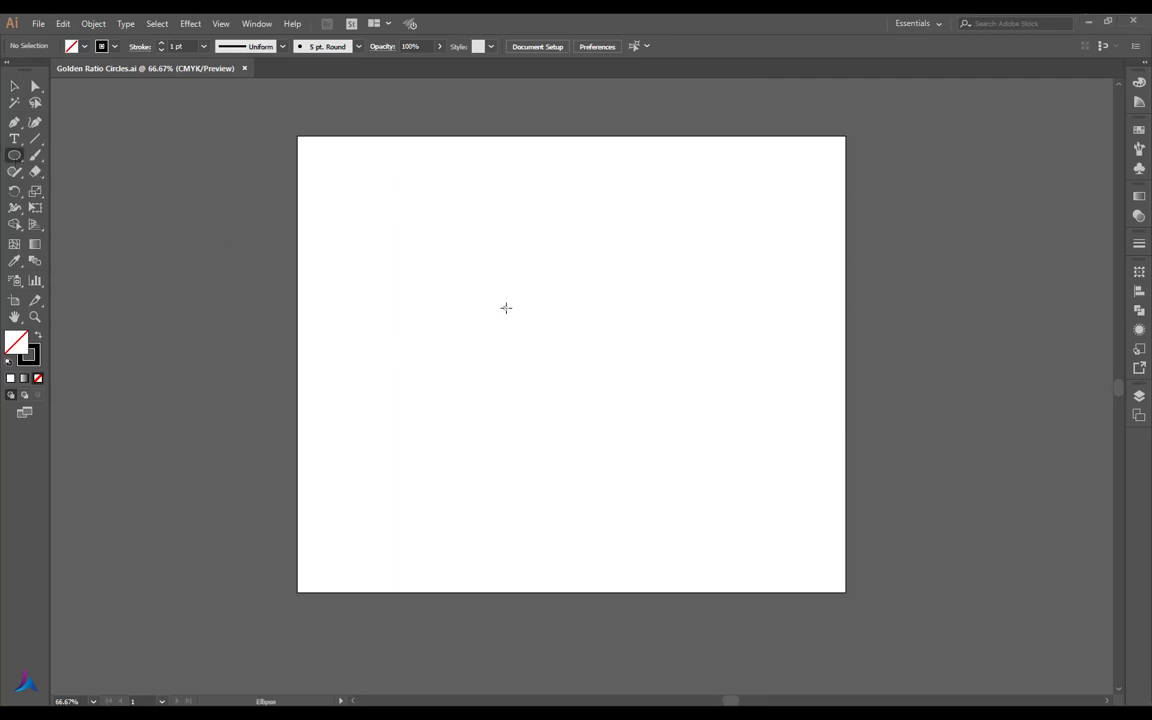
Draw a small circle with the Ellipse tool and position it near the page centre
drag(502, 304, 515, 317)
click(14, 86)
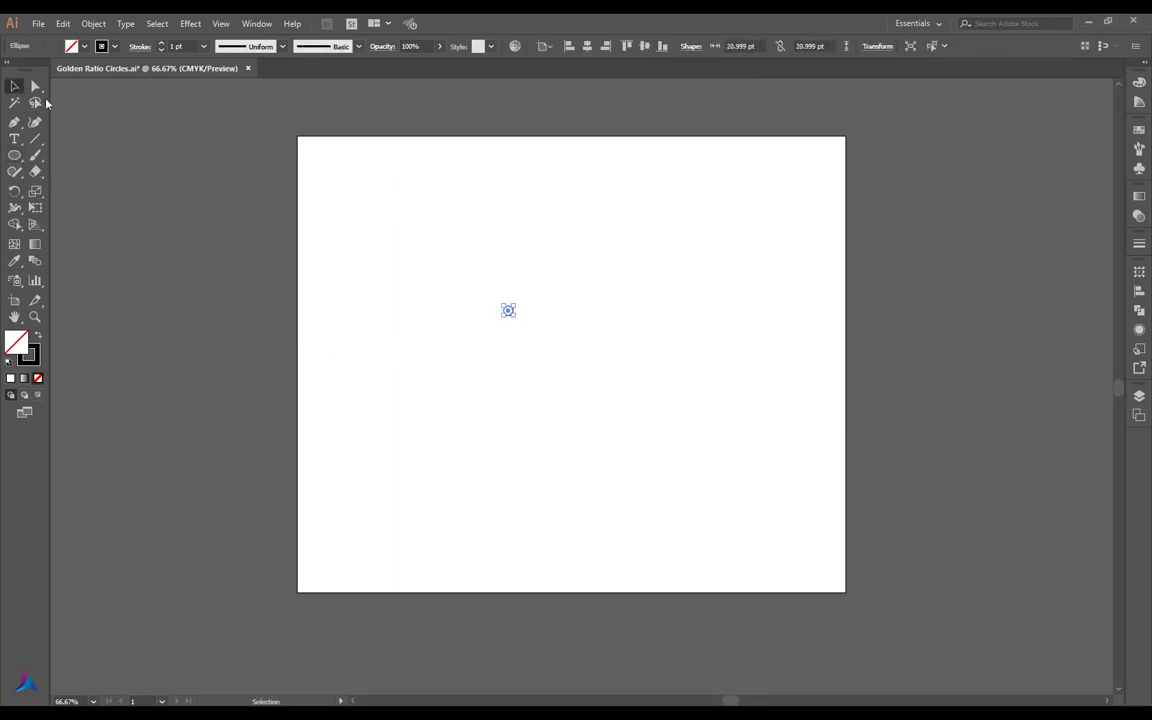
click(560, 312)
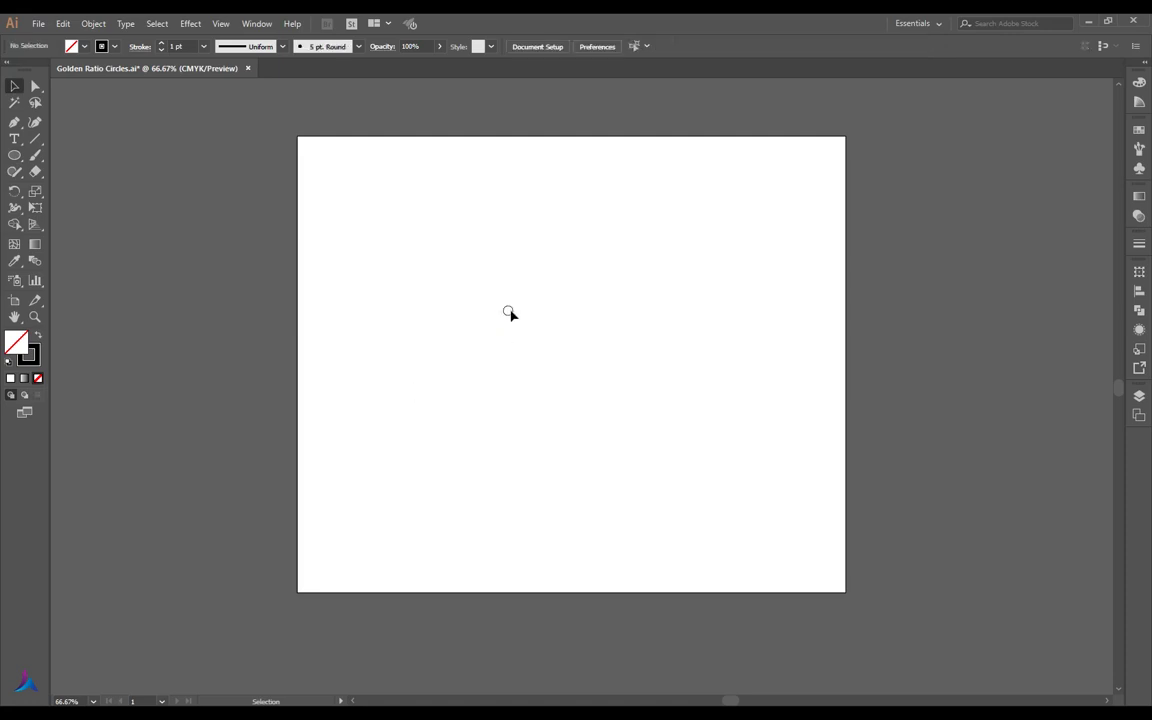
drag(565, 360, 565, 359)
click(564, 358)
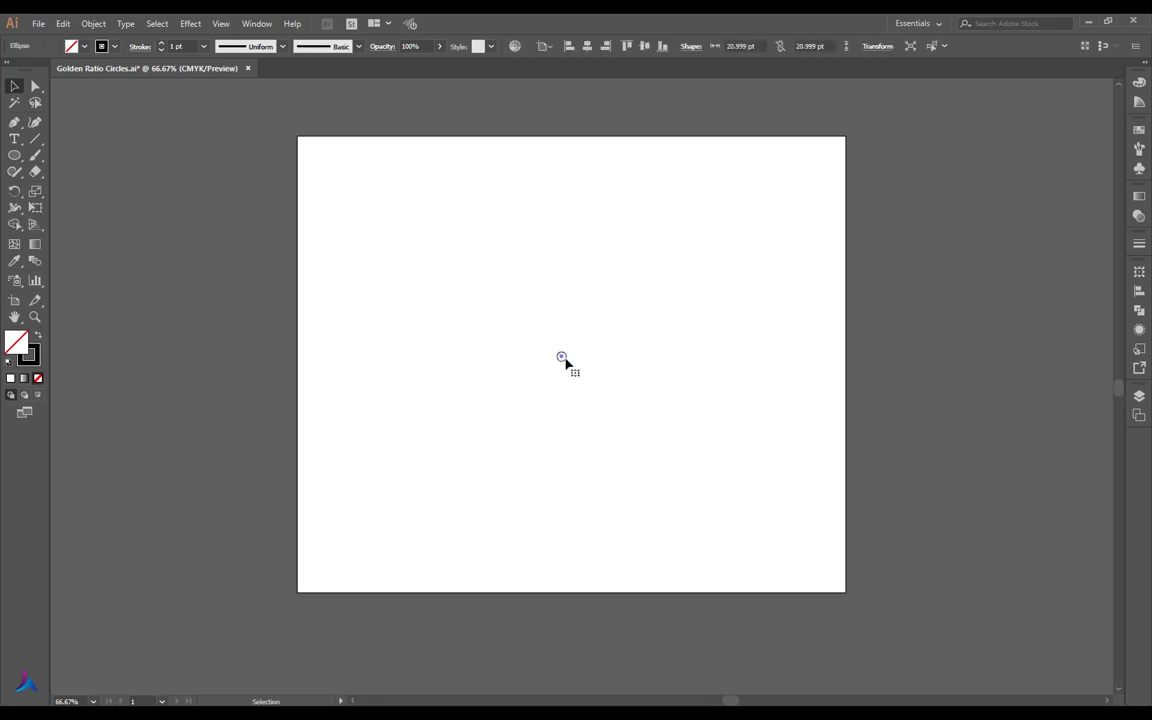
Paste a copy in place and scale its width proportionally by *1.618
key(ctrl+c)
key(ctrl+shift+v)
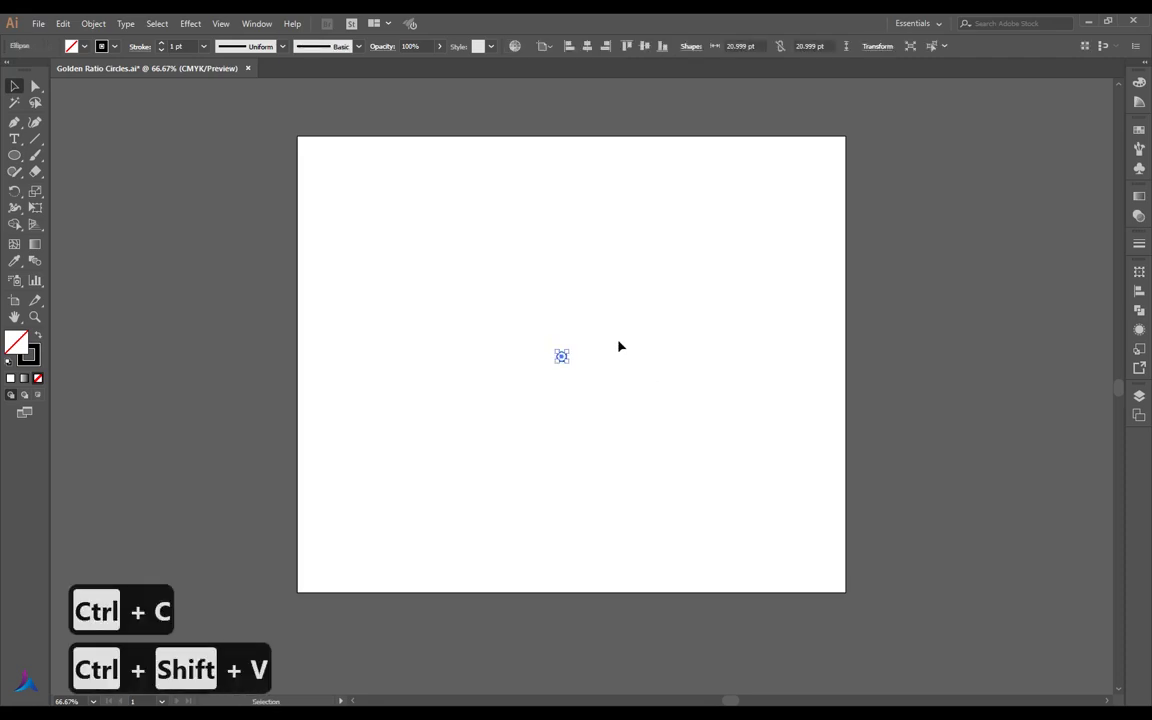
click(619, 346)
click(563, 357)
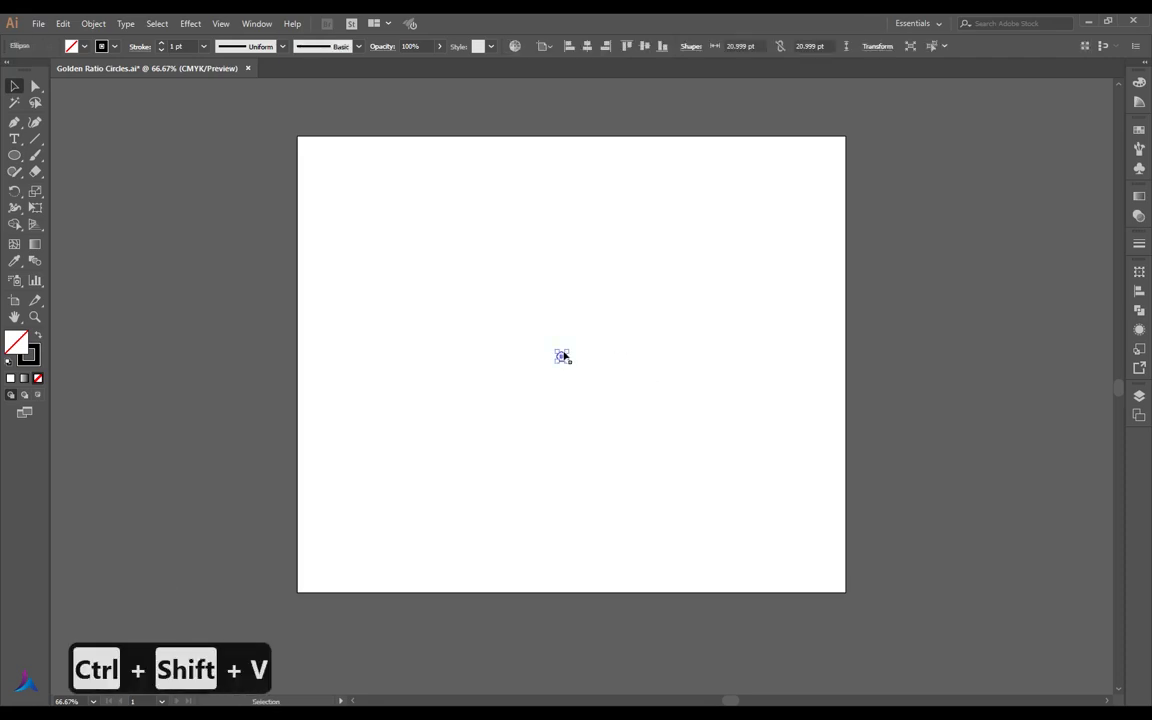
click(780, 47)
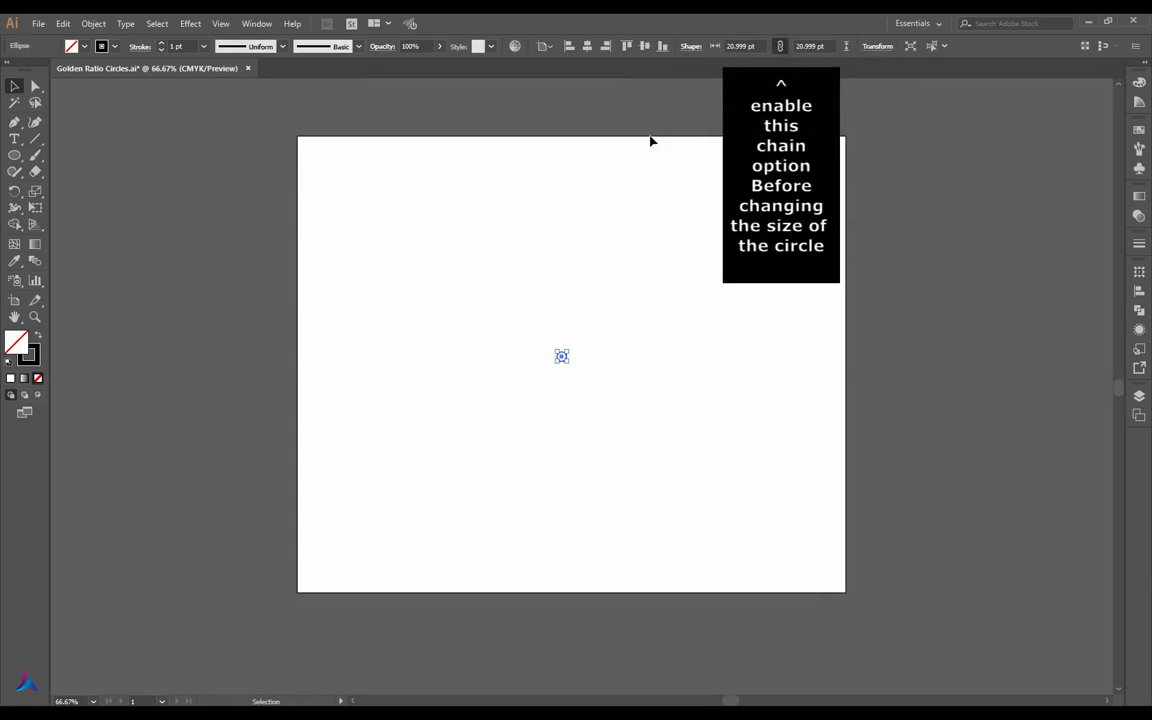
click(742, 46)
text(*)
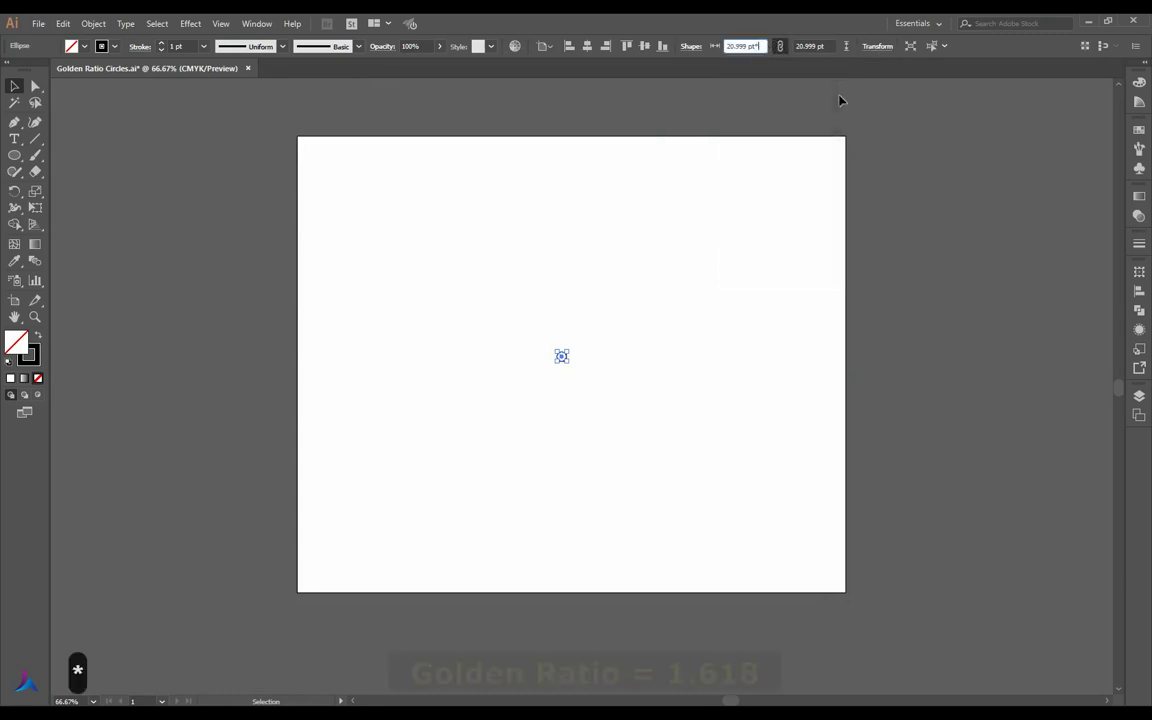
text(1.618)
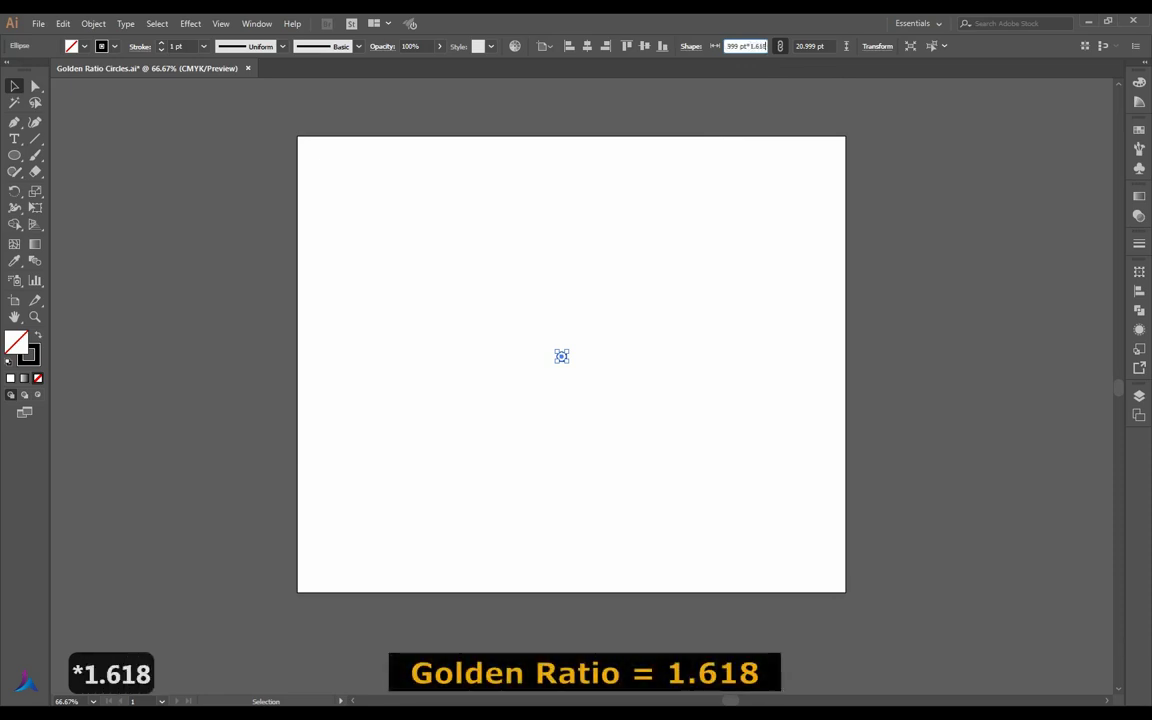
key(Tab)
Paste a copy of the outer circle in place and widen it by 1.618 to a 54.973 pt ring
click(669, 265)
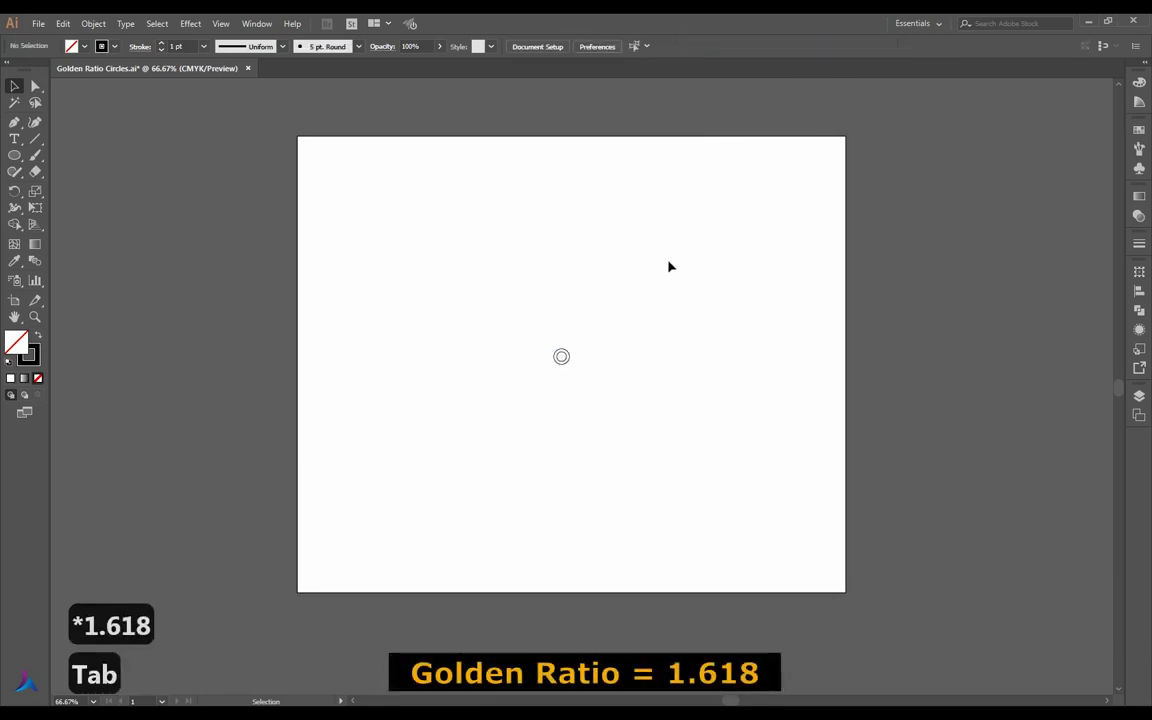
click(565, 366)
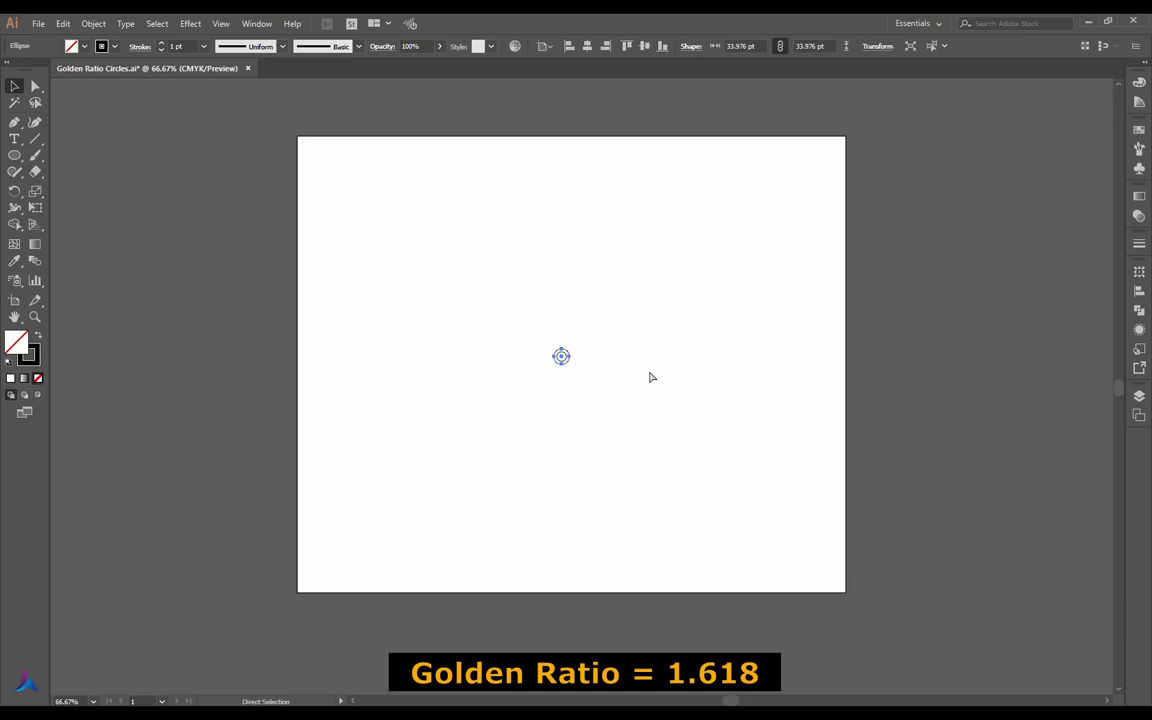
key(ctrl+c)
key(ctrl+shift+v)
click(607, 362)
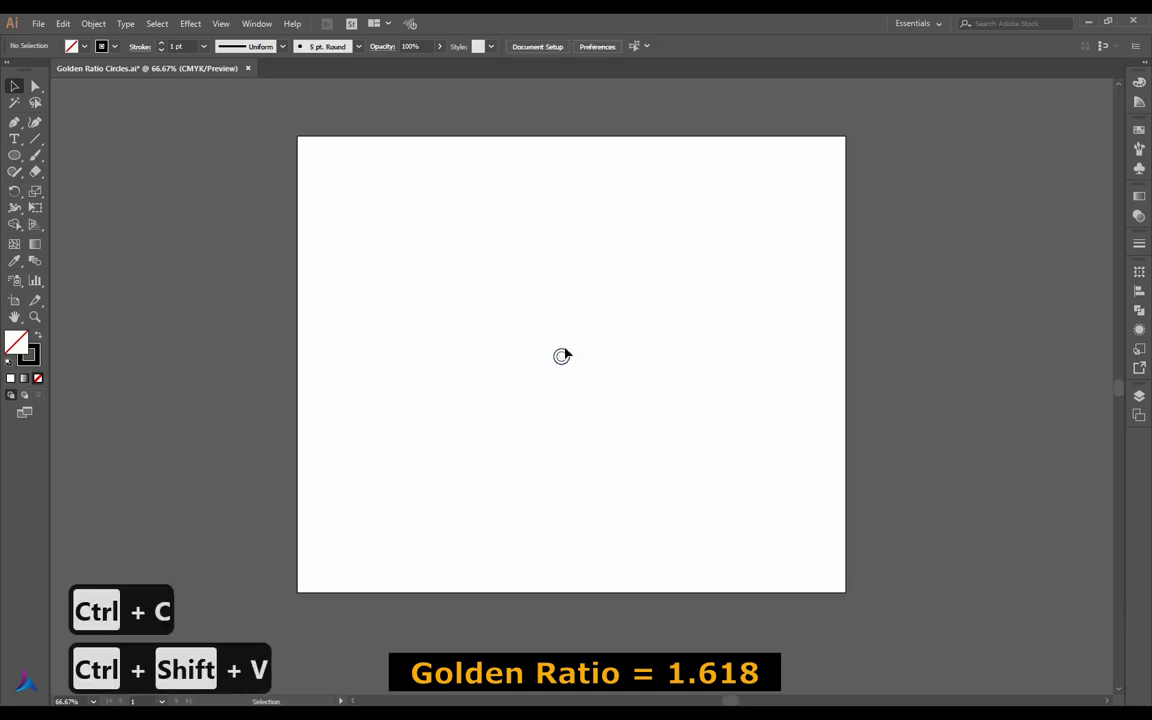
click(563, 356)
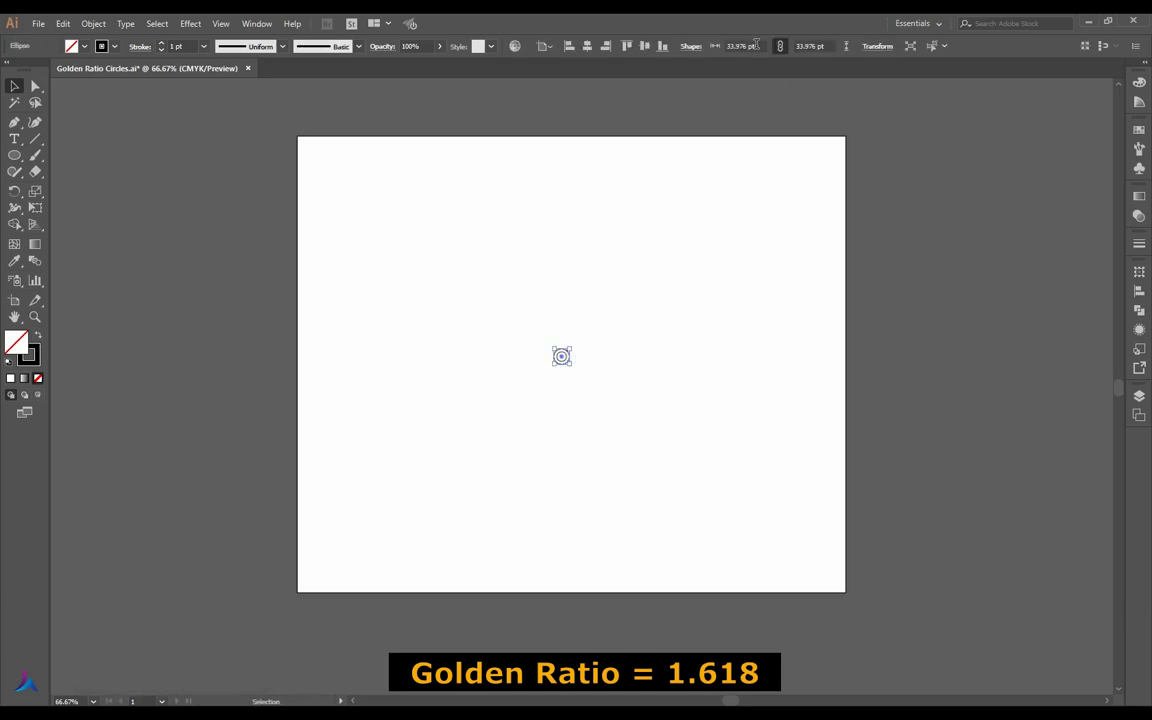
text(*1.)
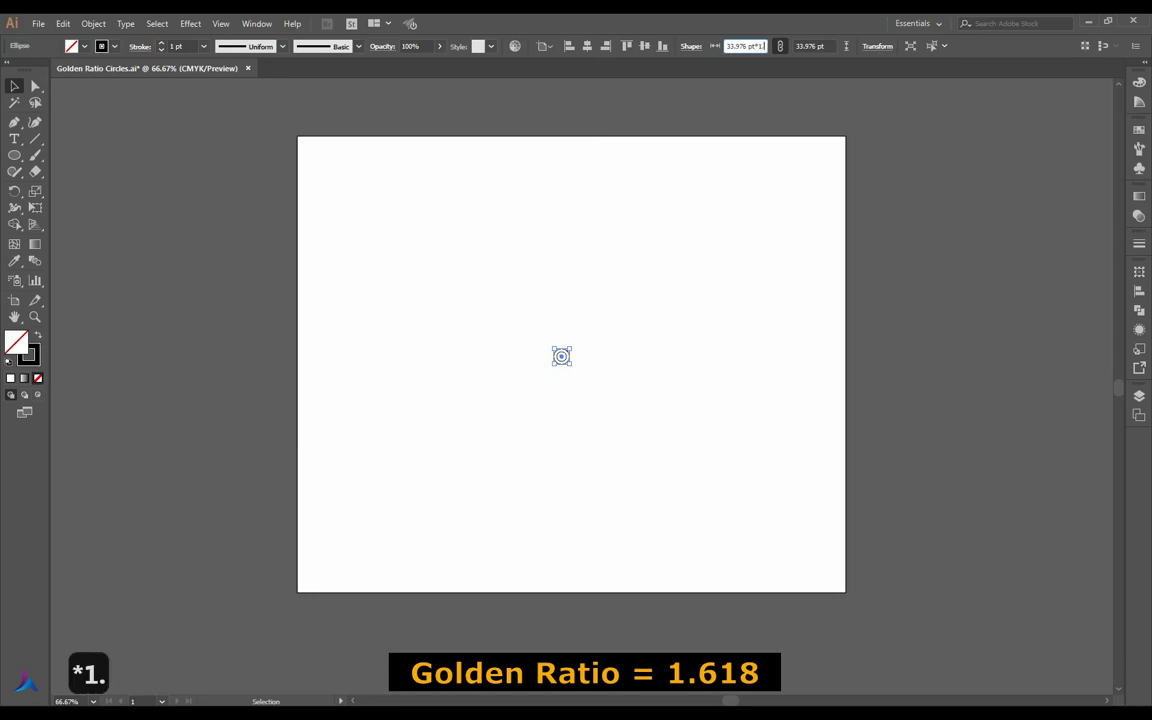
text(618)
key(Tab)
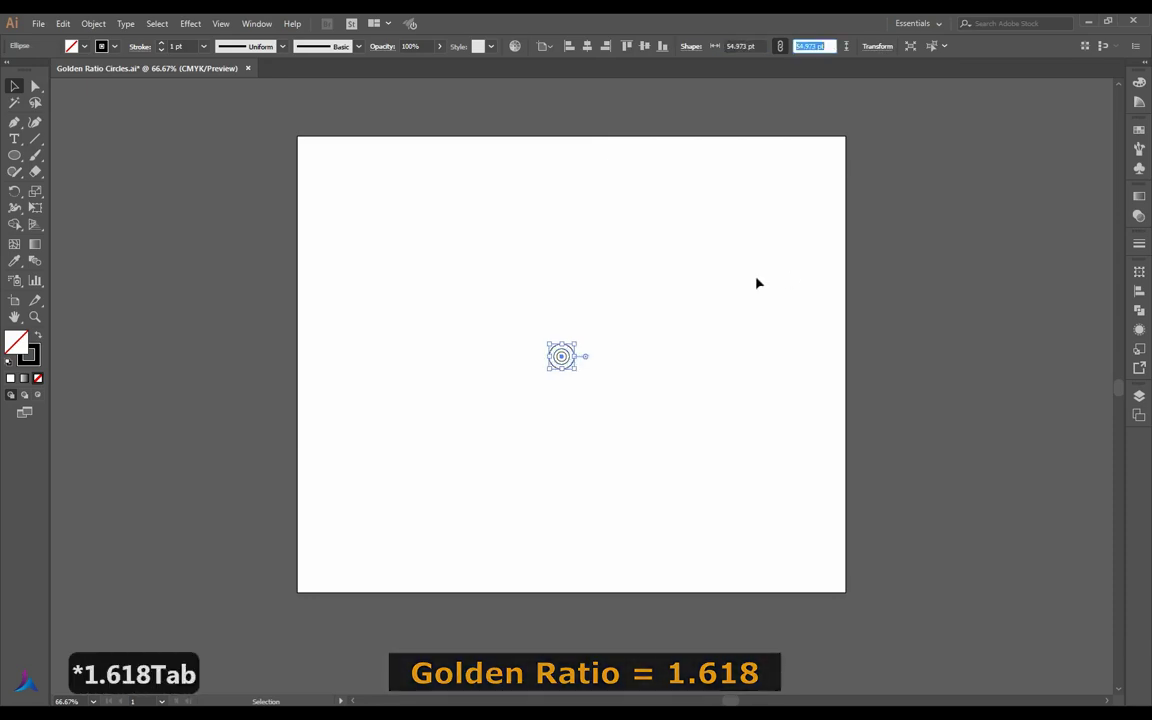
Add another in-place circle 1.618 times wider, then paste a copy of the new outer circle
key(ctrl+c)
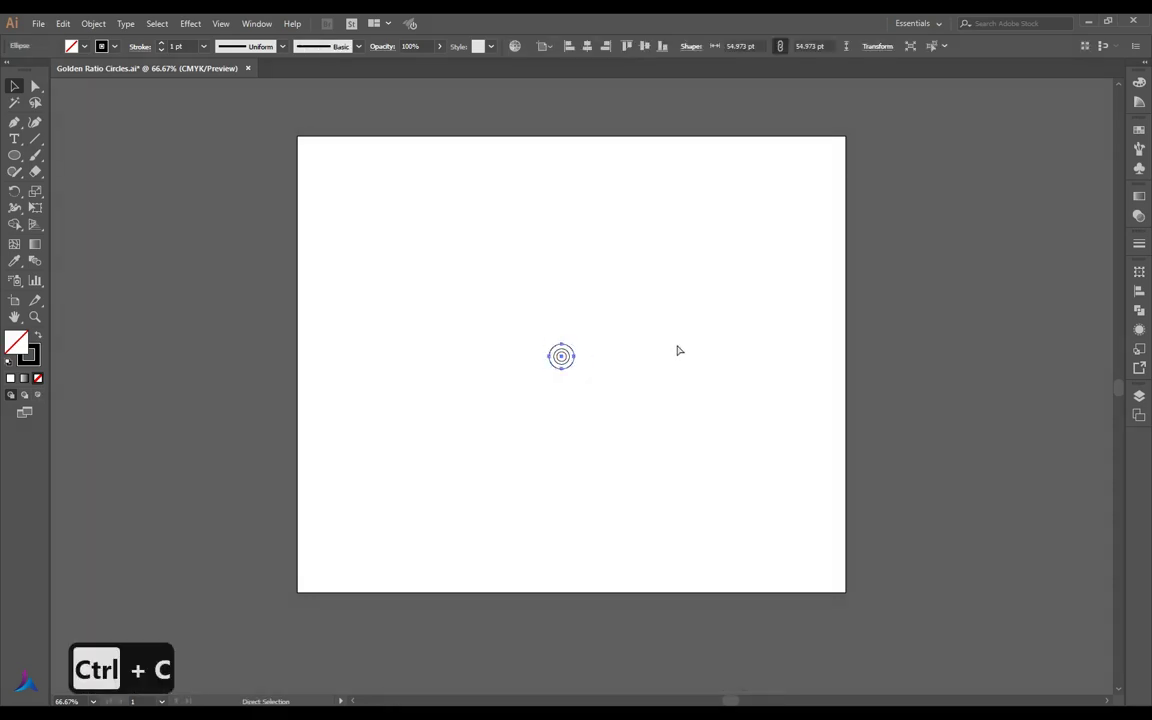
key(ctrl+shift+v)
click(573, 344)
click(571, 353)
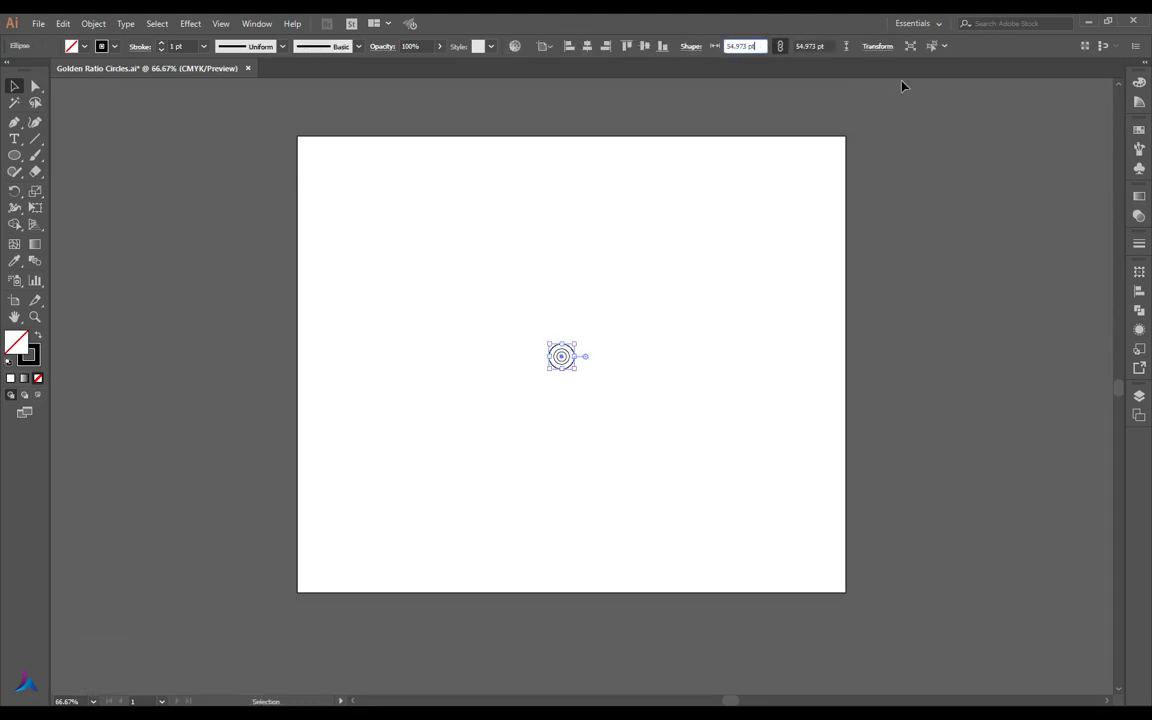
text(*1.618)
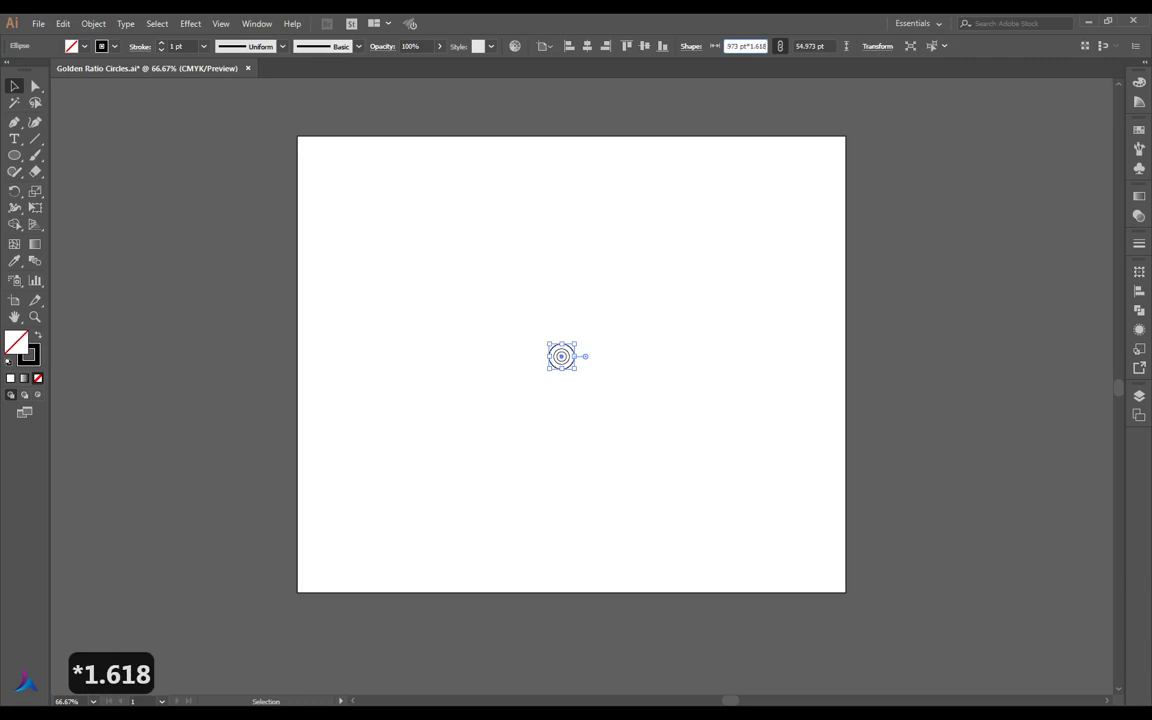
key(Tab)
click(581, 342)
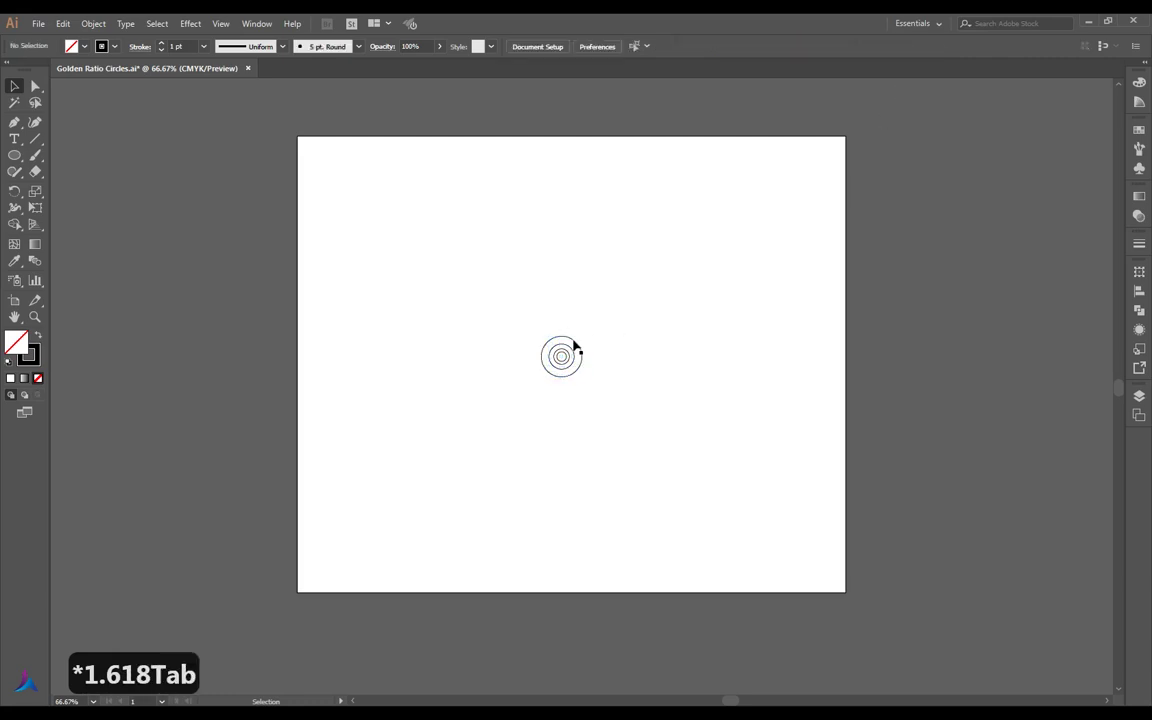
click(573, 345)
key(ctrl+c)
key(ctrl+shift+v)
Widen the next two pasted outer circles by *1.618 each
click(572, 343)
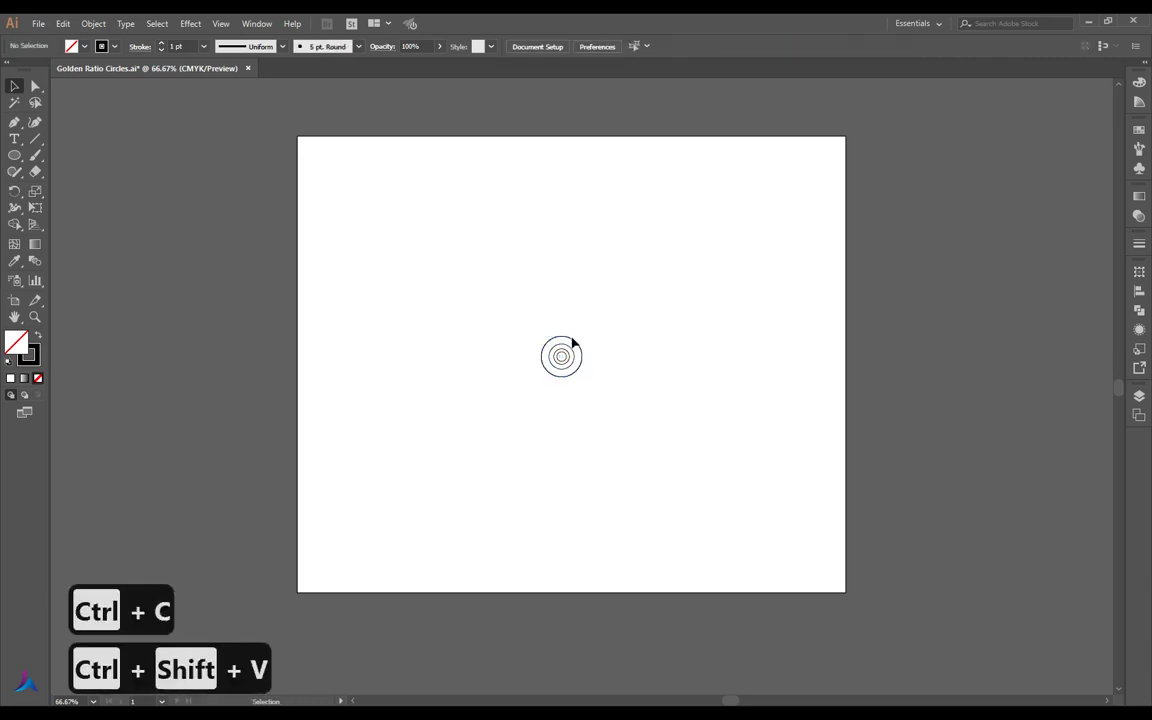
click(572, 343)
click(756, 46)
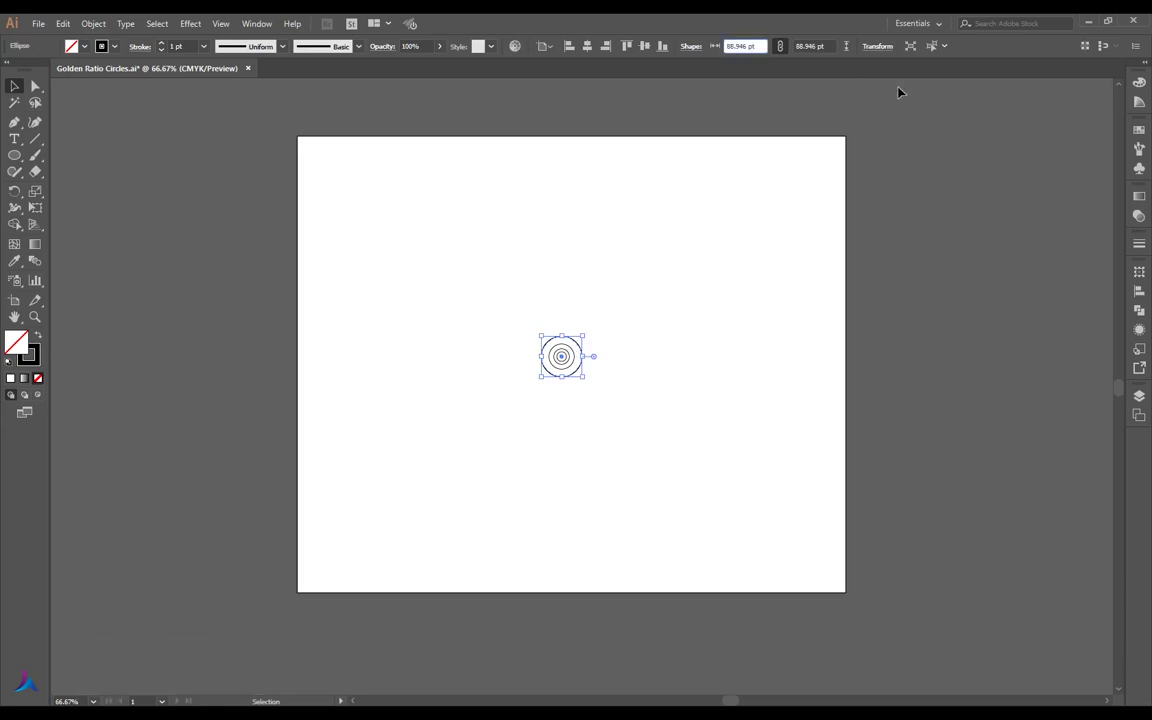
text(*1.618)
key(Tab)
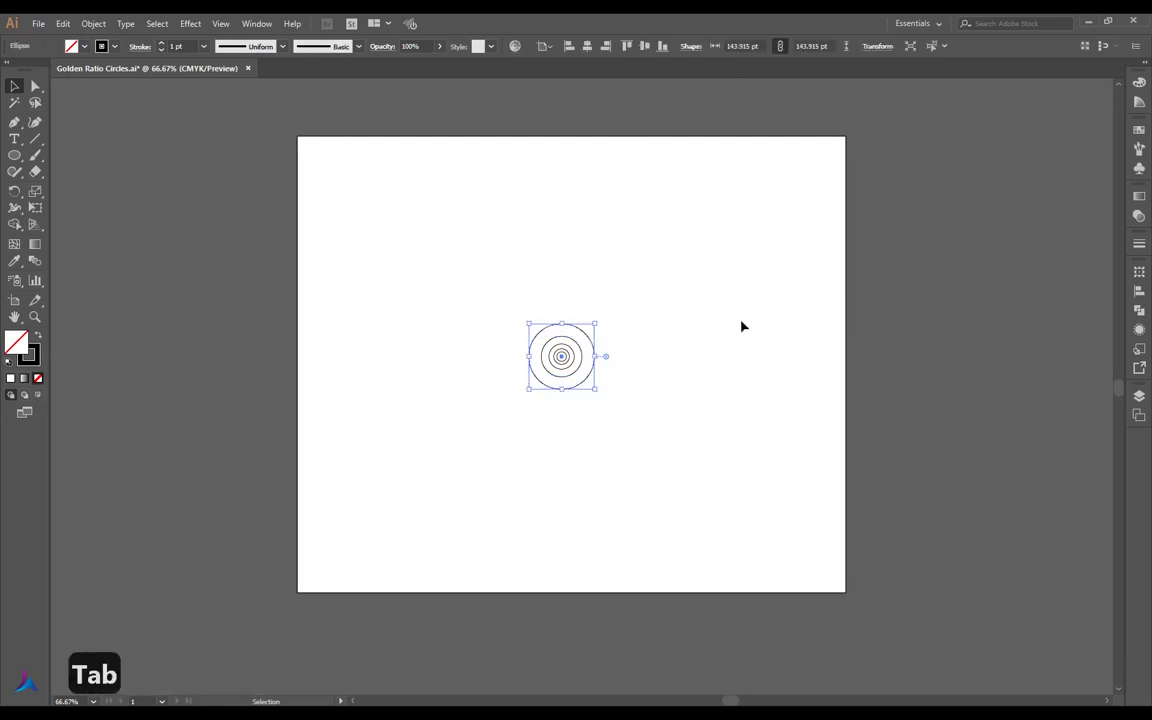
key(ctrl+c)
key(ctrl+shift+v)
click(728, 310)
click(566, 345)
click(765, 46)
text(*1.)
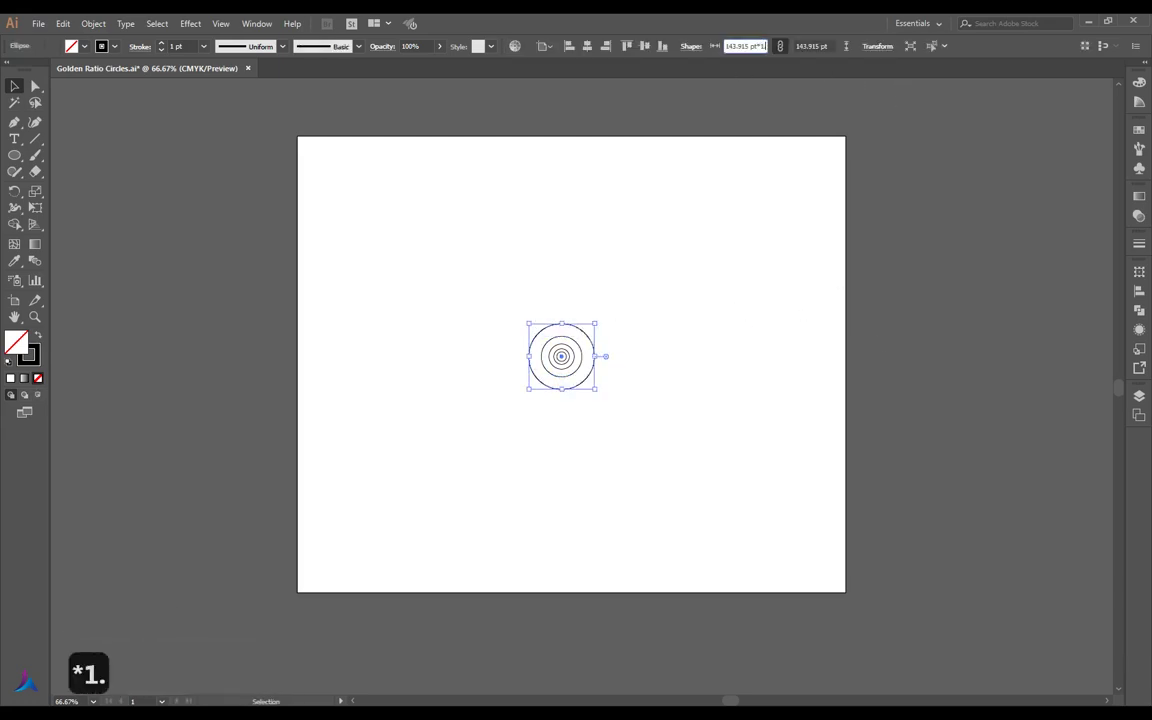
text(618)
key(Tab)
Add two more concentric circles, each 1.618 times wider than the previous
click(800, 229)
ctrl+click(586, 310)
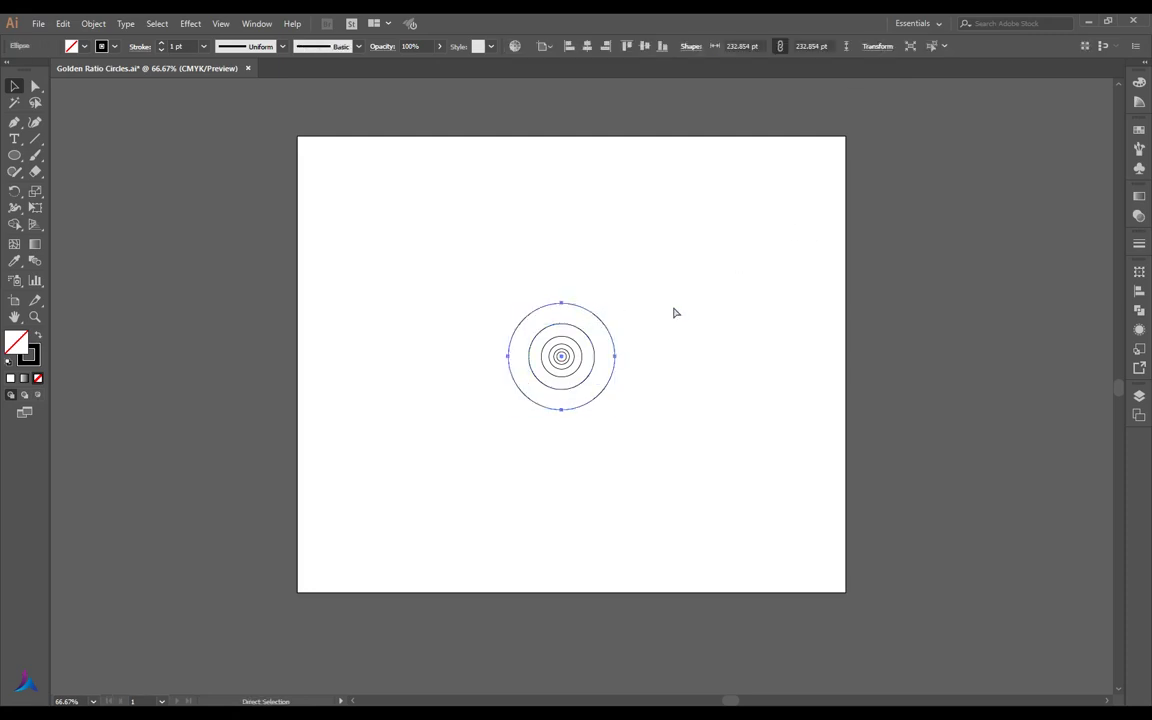
key(ctrl+c)
key(ctrl+shift+v)
text(*1.)
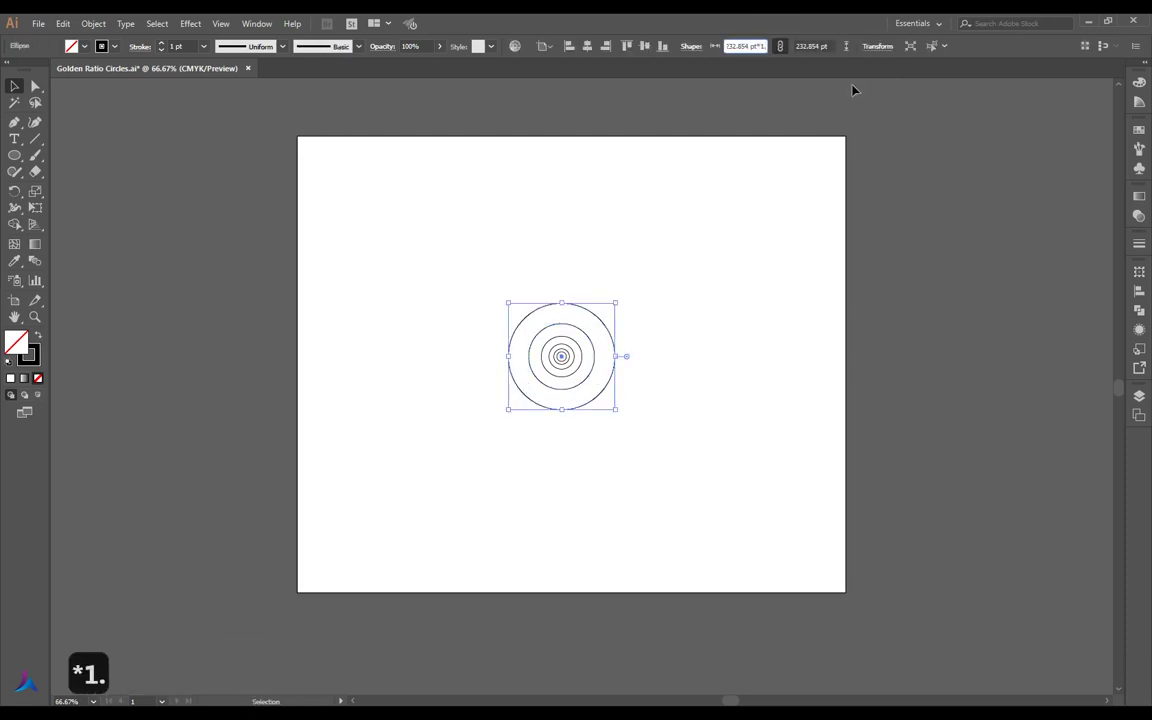
text(618)
key(Tab)
click(676, 296)
click(636, 310)
key(ctrl+c)
key(ctrl+shift+v)
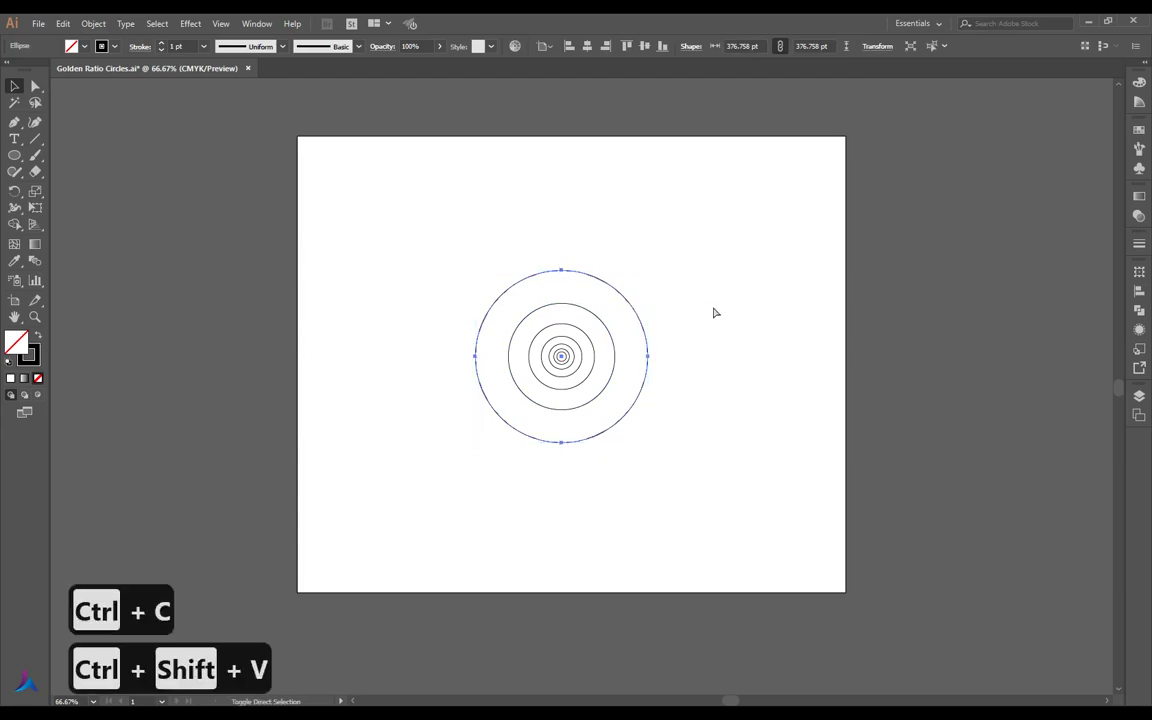
click(712, 311)
click(627, 303)
text(*1.6)
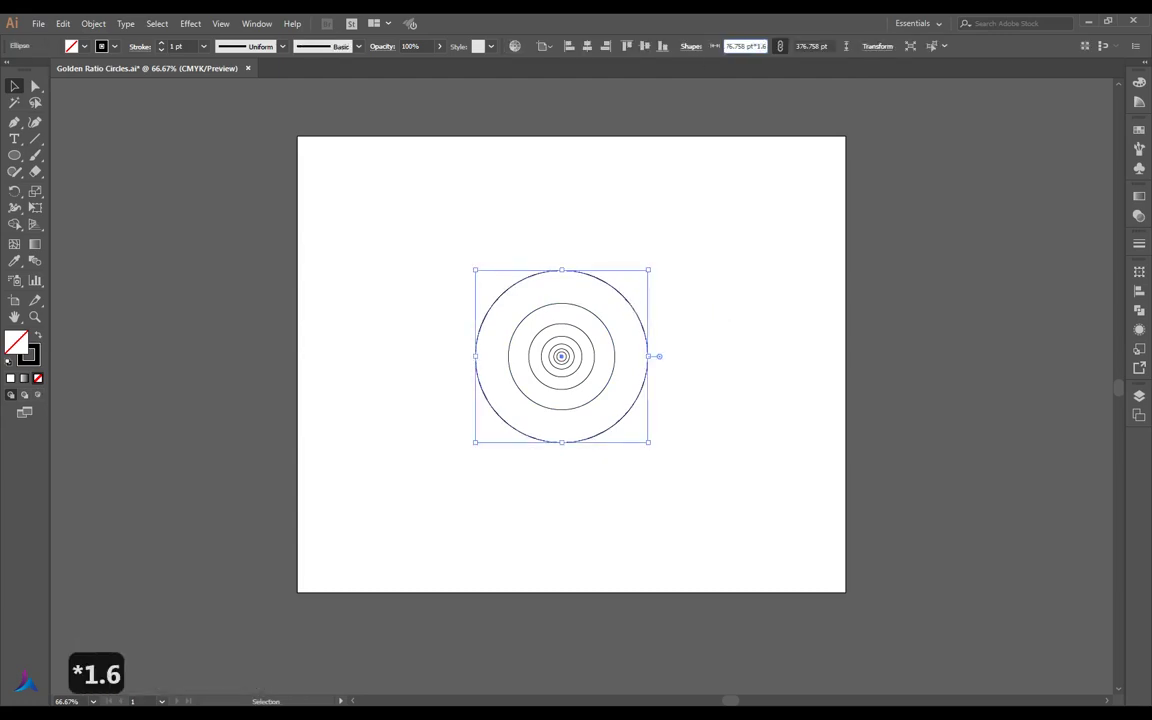
text(18)
key(Tab)
Paste one last outer circle and enlarge it to span the page
click(812, 334)
click(694, 324)
key(ctrl+c)
key(ctrl+shift+v)
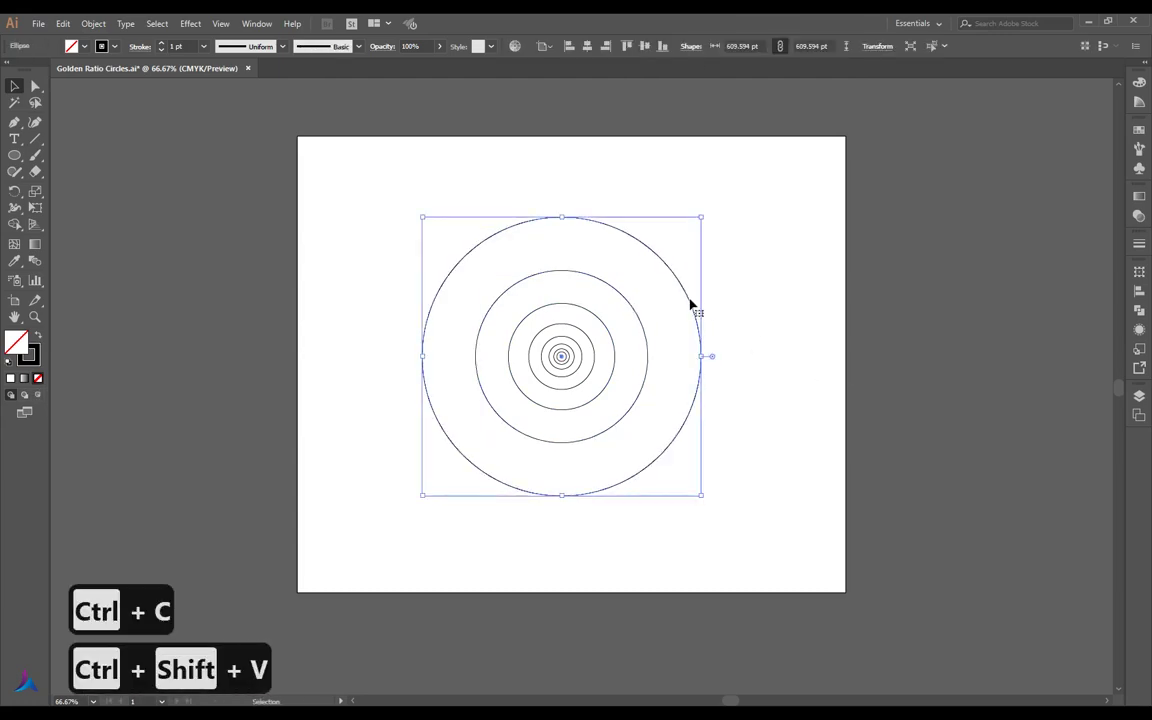
click(745, 46)
text(*1.618)
key(Tab)
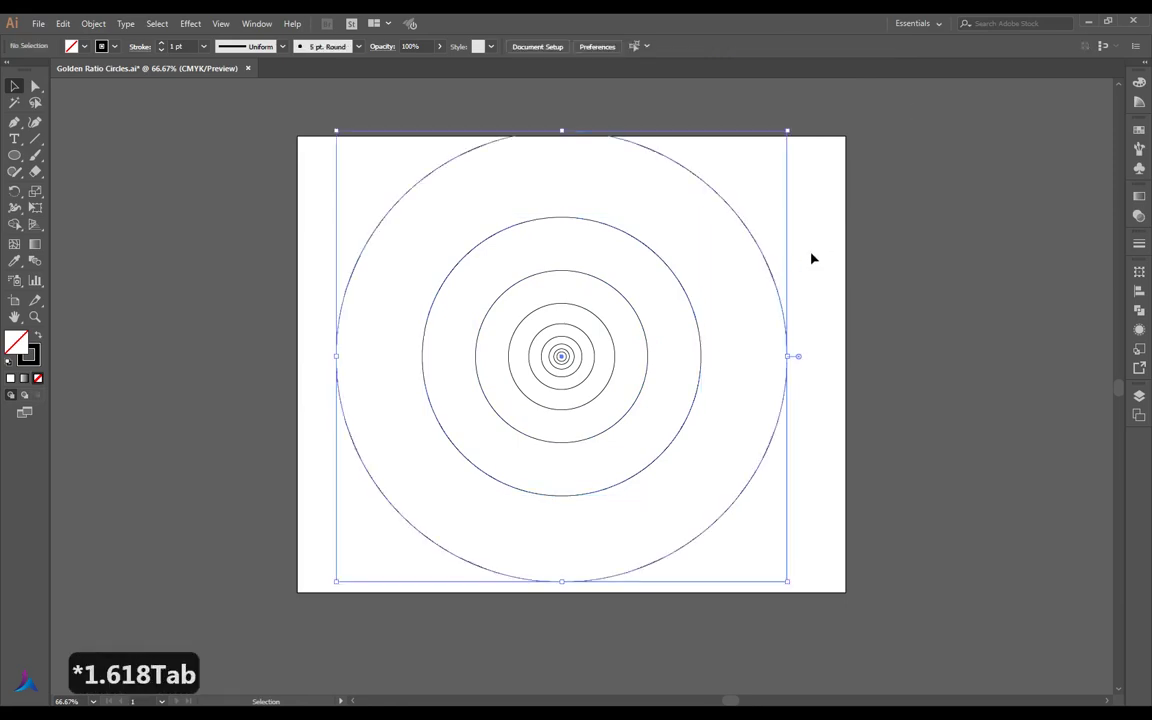
Deselect everything and save the document as IV 22.ai
scroll(790, 255, down, 1)
click(356, 293)
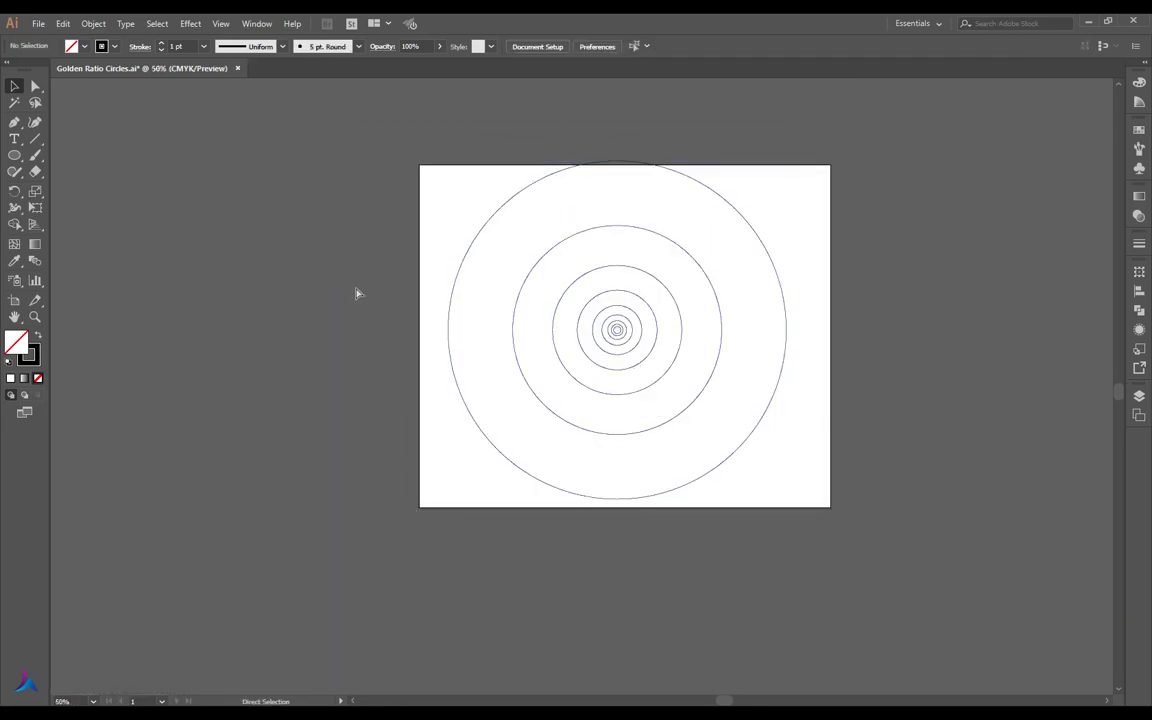
key(ctrl+s)
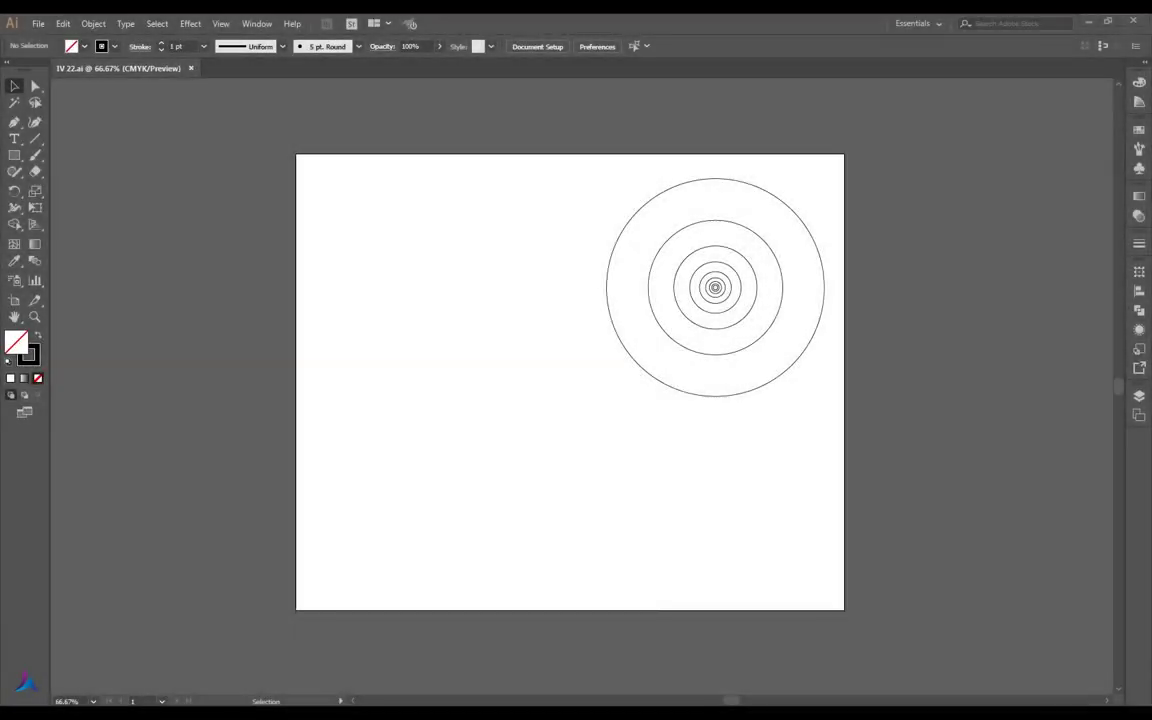
Toggle Smart Guides and Snap to Point from the View menu
click(221, 23)
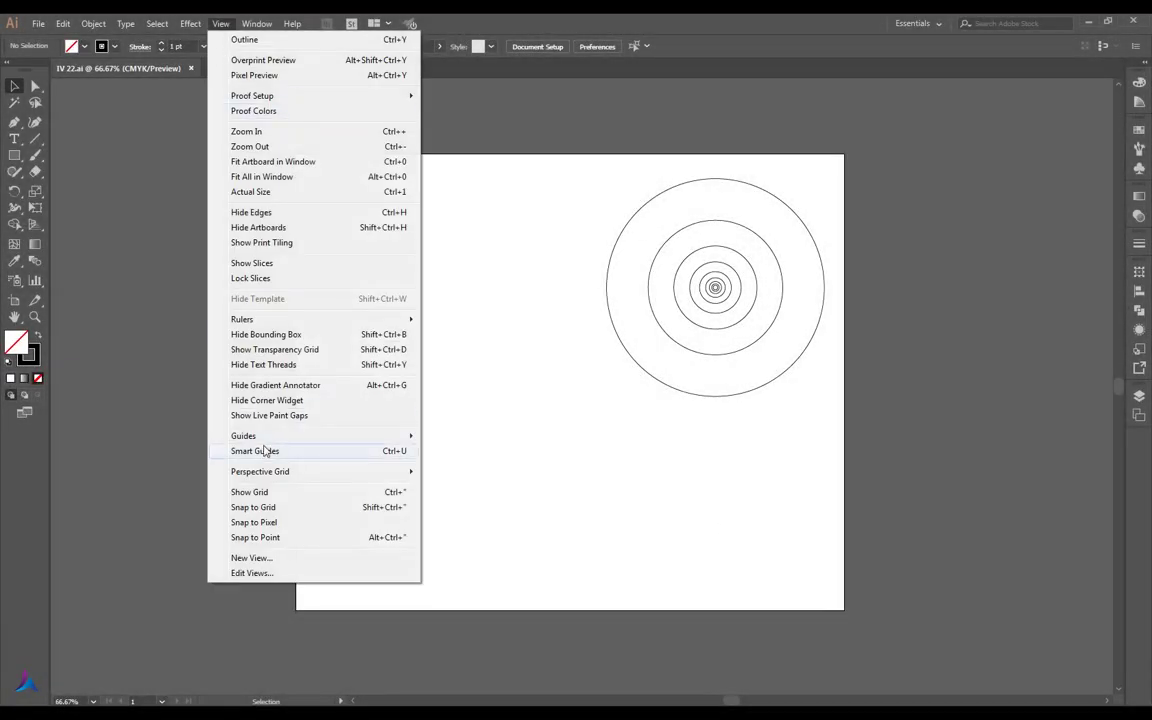
click(267, 450)
click(221, 23)
click(265, 607)
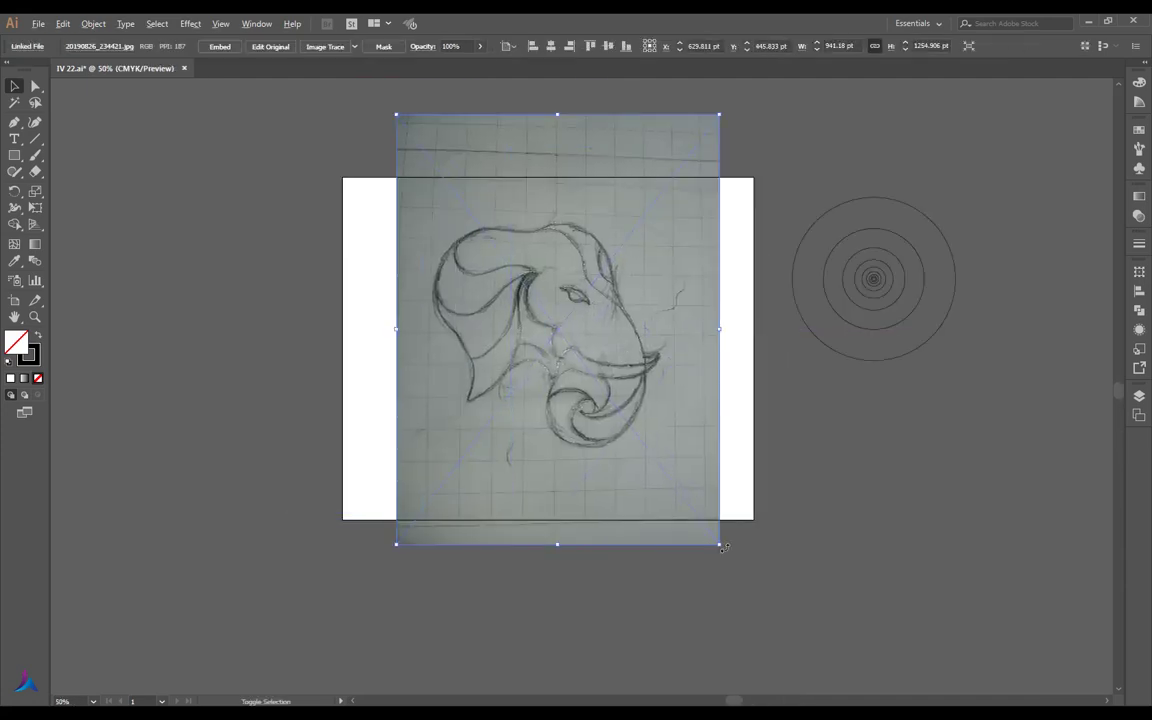
Fit the sketch photo to the artboard, fade it to 45% opacity and lock it
drag(722, 547, 697, 514)
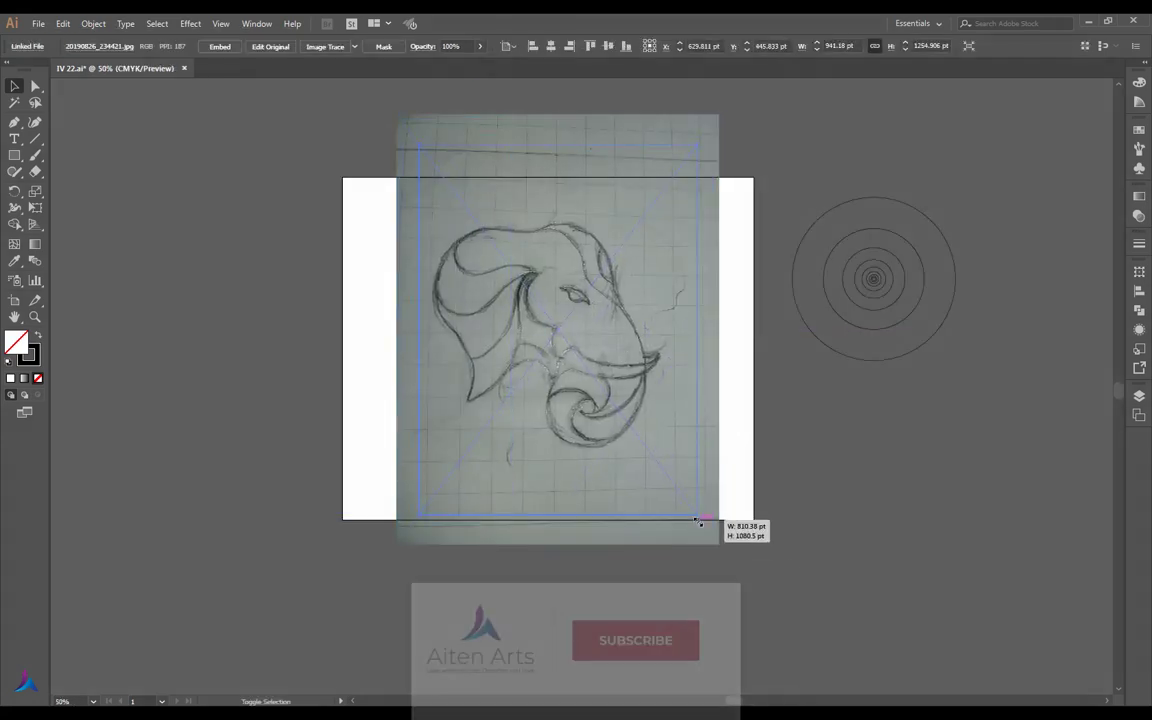
drag(627, 348, 627, 373)
click(480, 46)
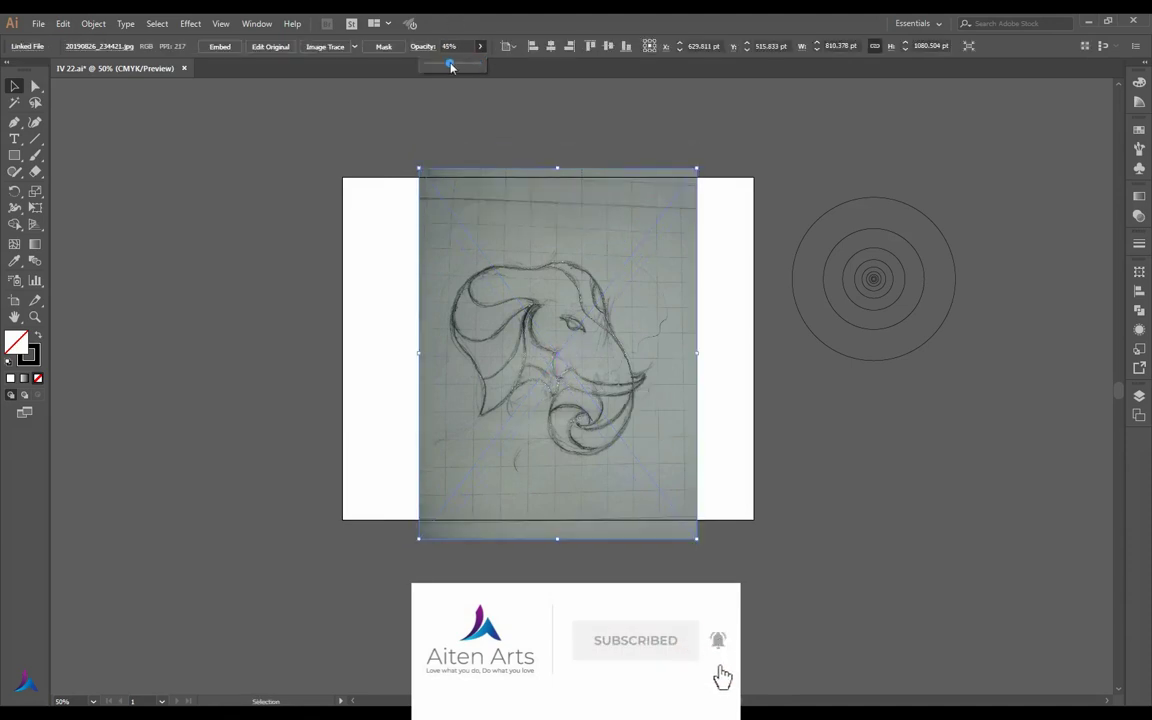
drag(449, 64, 455, 64)
key(ctrl+2)
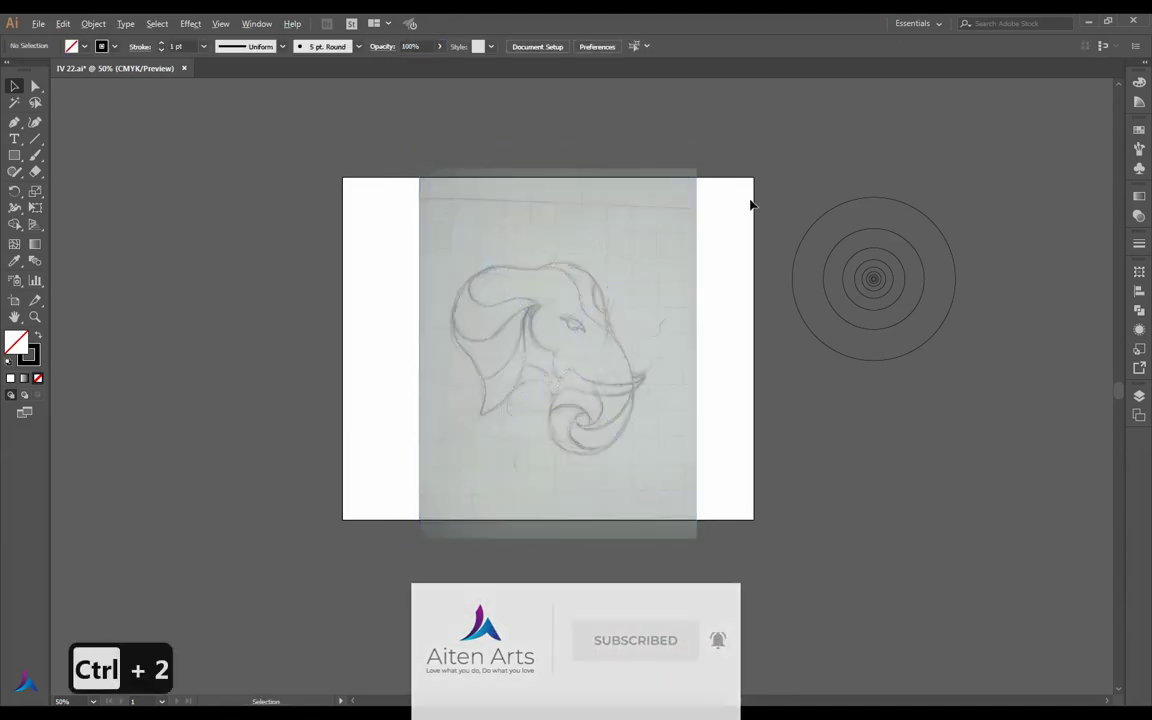
Move the concentric circle set up toward the elephant sketch
alt+scroll(709, 207, up, 1)
mouse_move(998, 301)
mouse_down()
mouse_move(568, 448)
mouse_move(982, 245)
mouse_up()
click(840, 422)
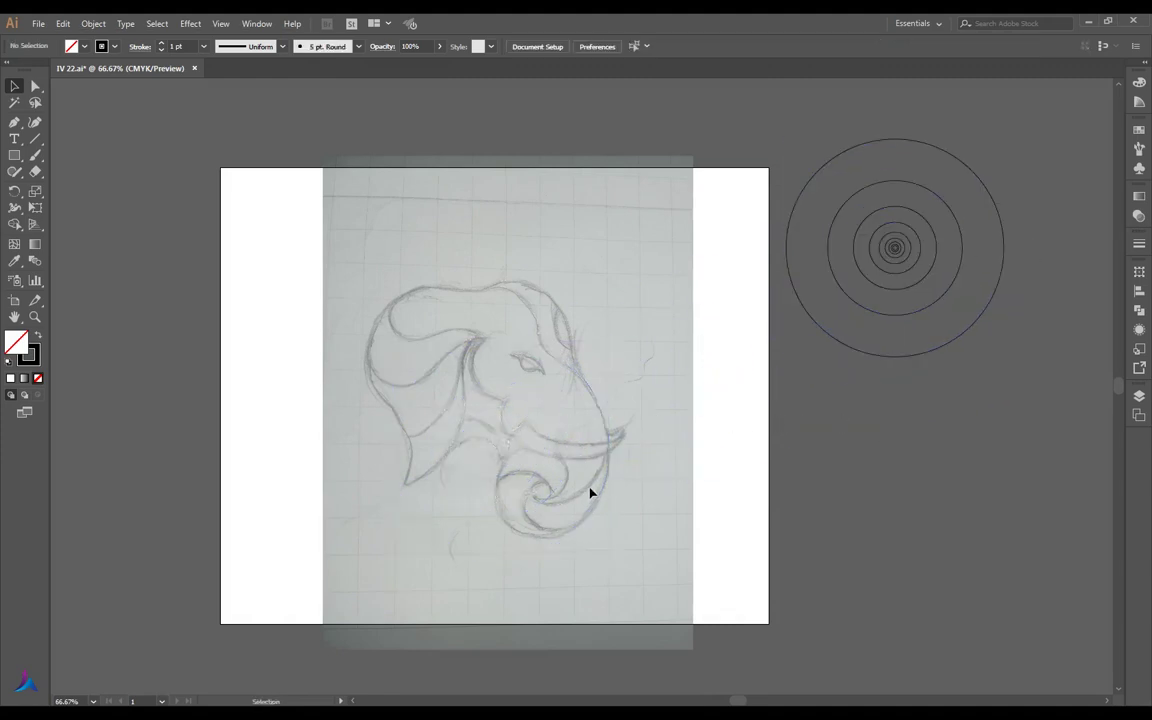
Alt-drag a copy of the outer circle onto the sketch; a smaller copy is tried and undone
scroll(590, 492, up, 1)
scroll(687, 429, down, 1)
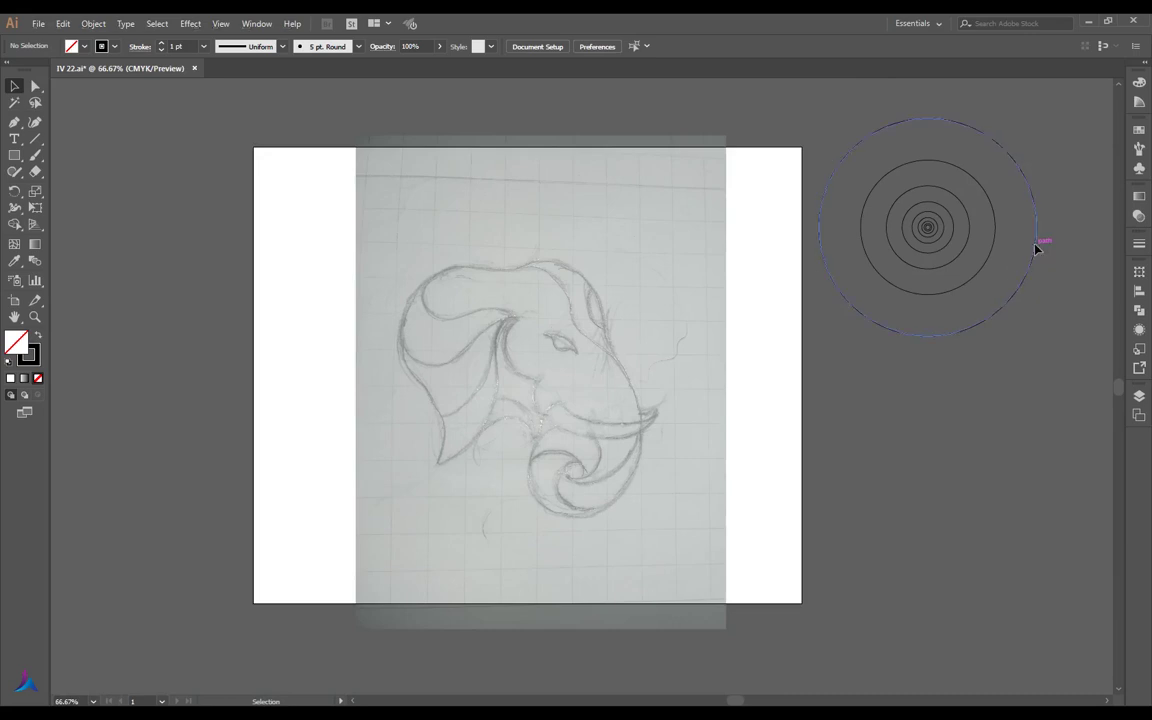
drag(1036, 248, 642, 451)
click(1004, 234)
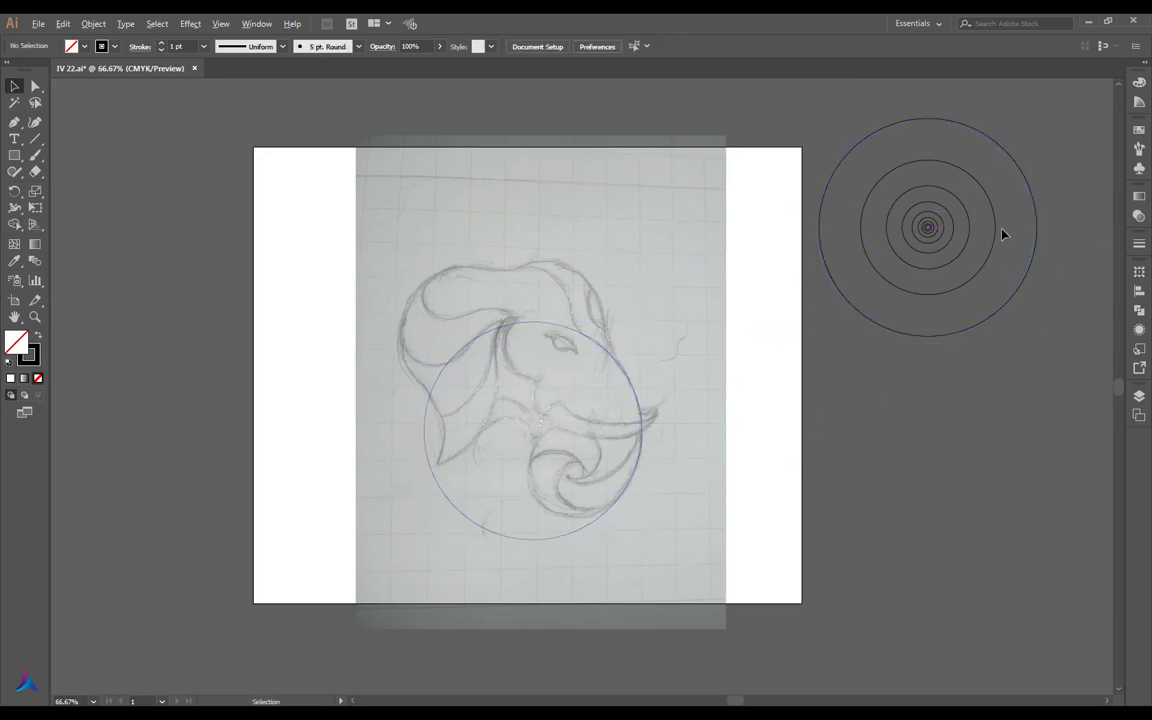
drag(997, 233, 643, 442)
scroll(650, 519, up, 2)
click(673, 463)
key(ctrl+z)
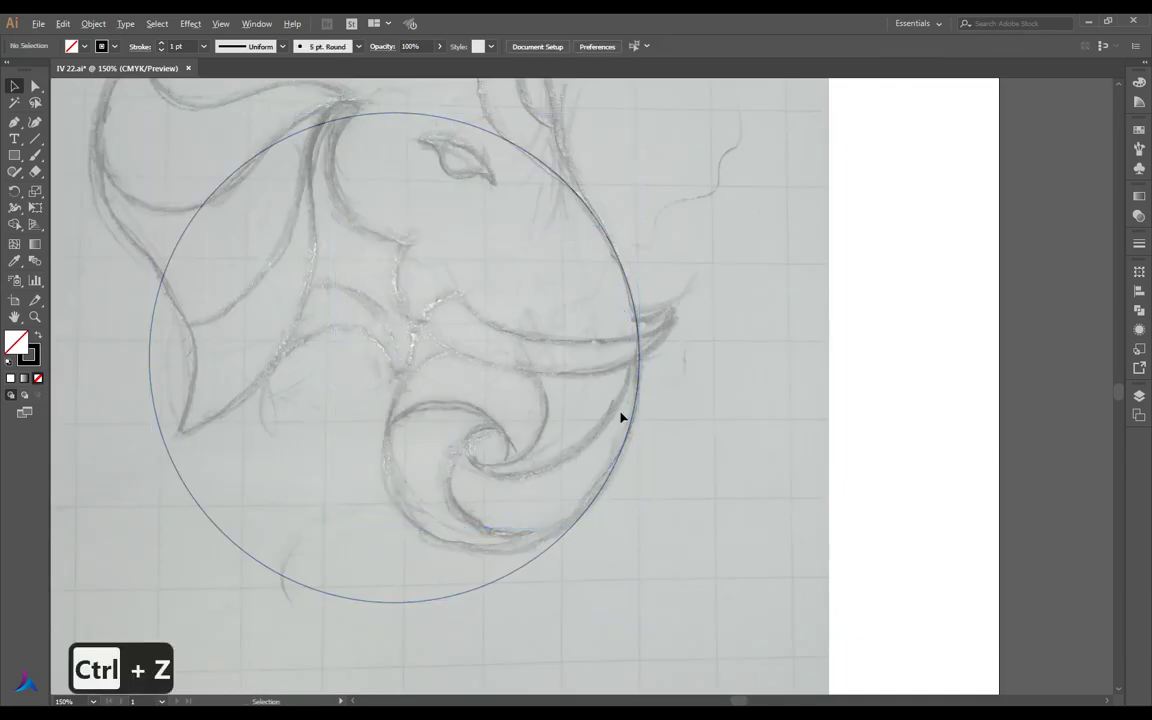
scroll(620, 417, down, 2)
Copy a smaller circle inside the big one and nudge both down with Direct Selection
drag(897, 240, 545, 459)
scroll(620, 442, up, 1)
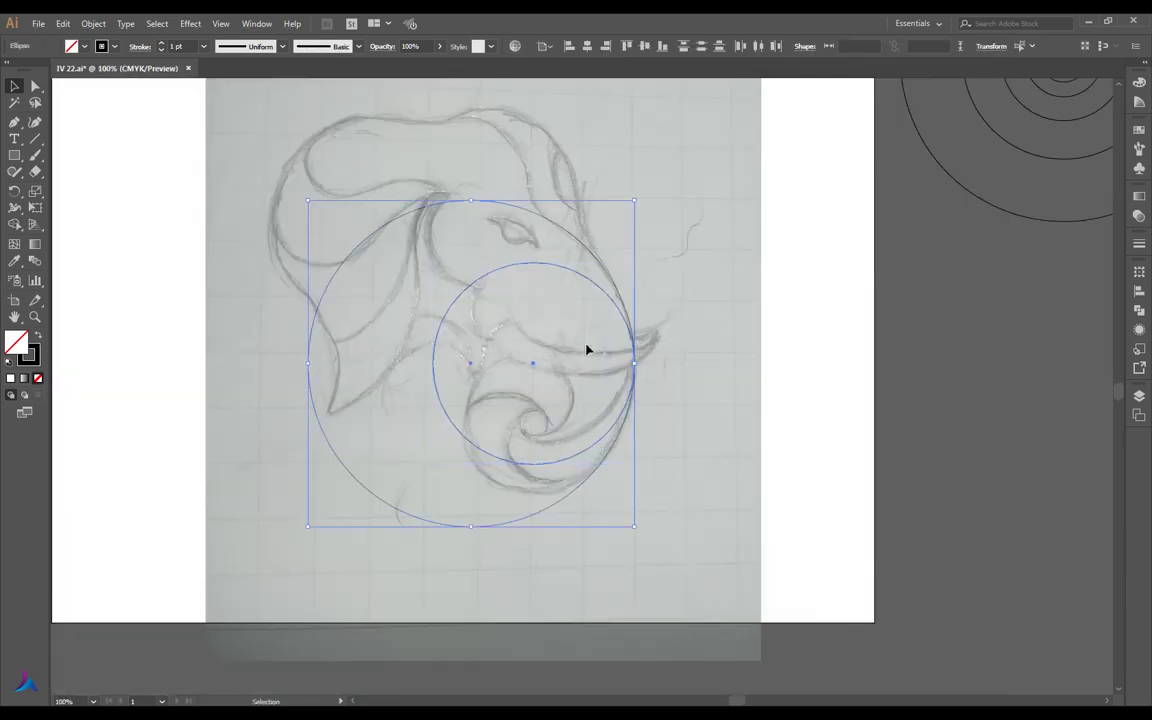
key(a)
drag(634, 364, 636, 378)
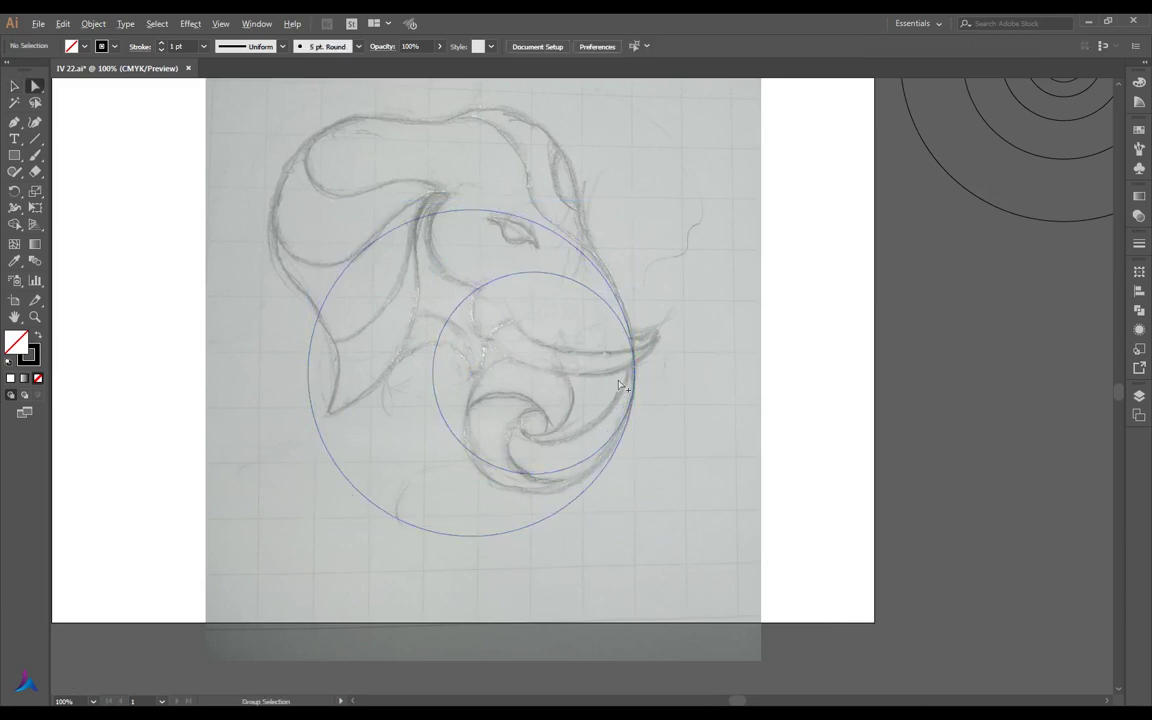
scroll(620, 390, down, 2)
Delete the two circles, trial-fit a copy of the whole concentric set, then remove it
key(v)
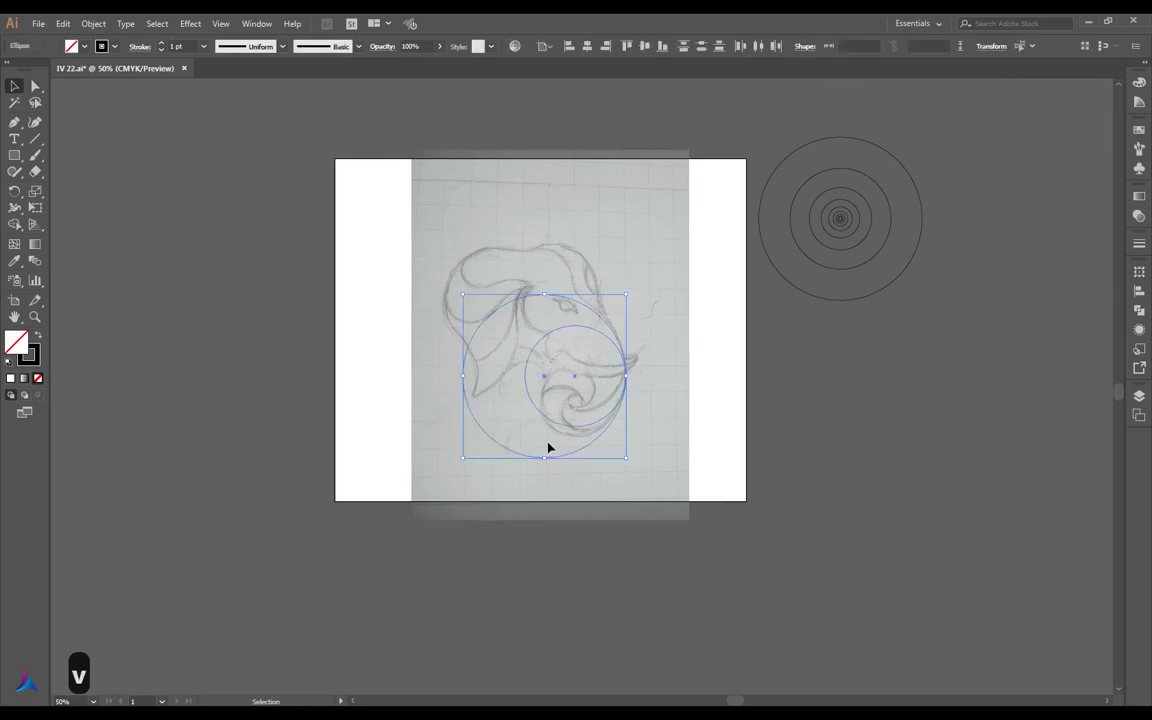
key(Delete)
key(Delete)
drag(981, 149, 774, 365)
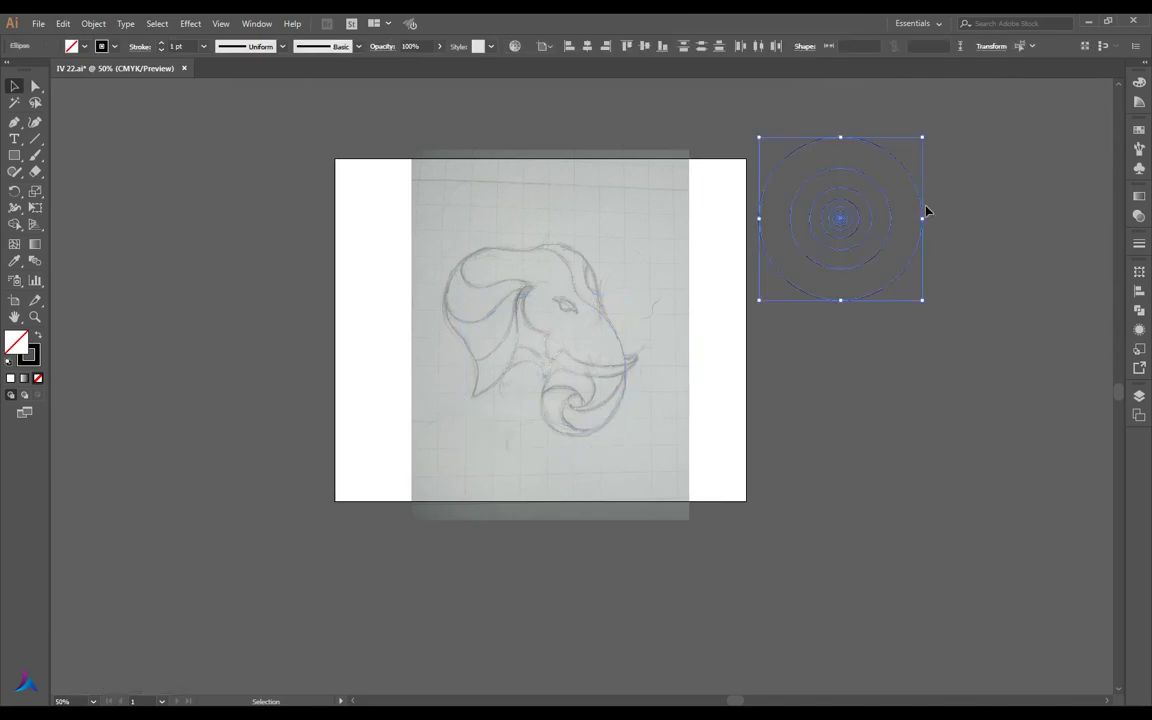
drag(922, 212, 625, 365)
key(ctrl+plus)
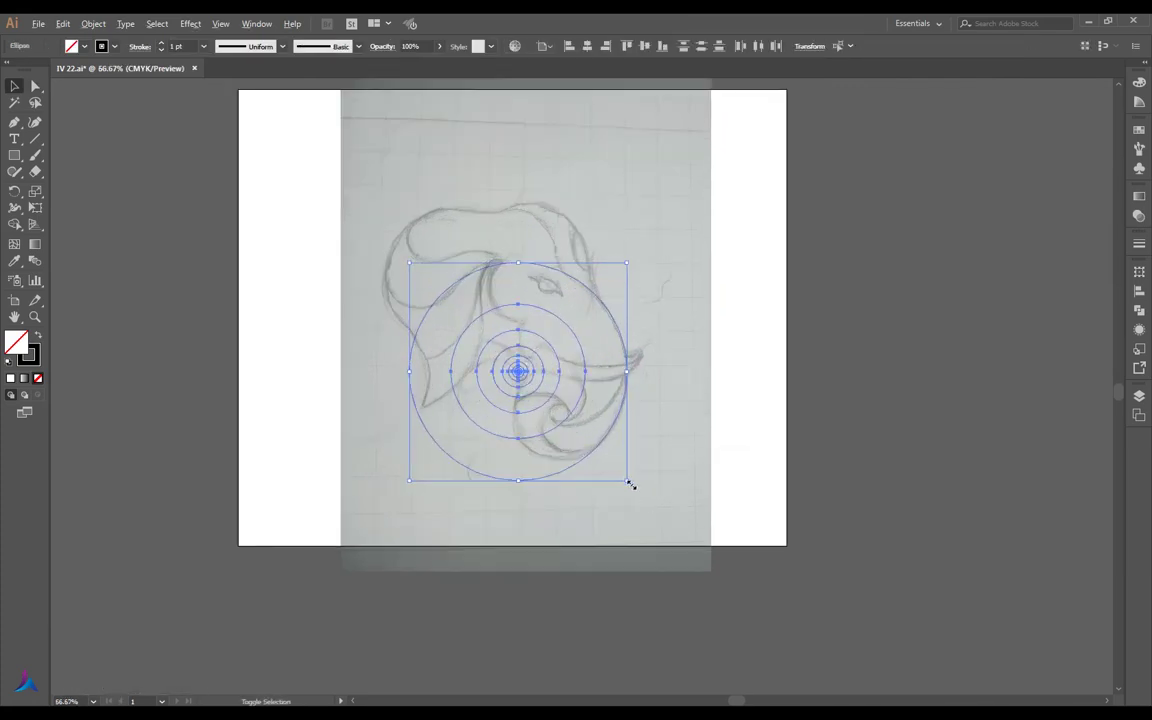
drag(630, 481, 630, 485)
drag(624, 392, 626, 397)
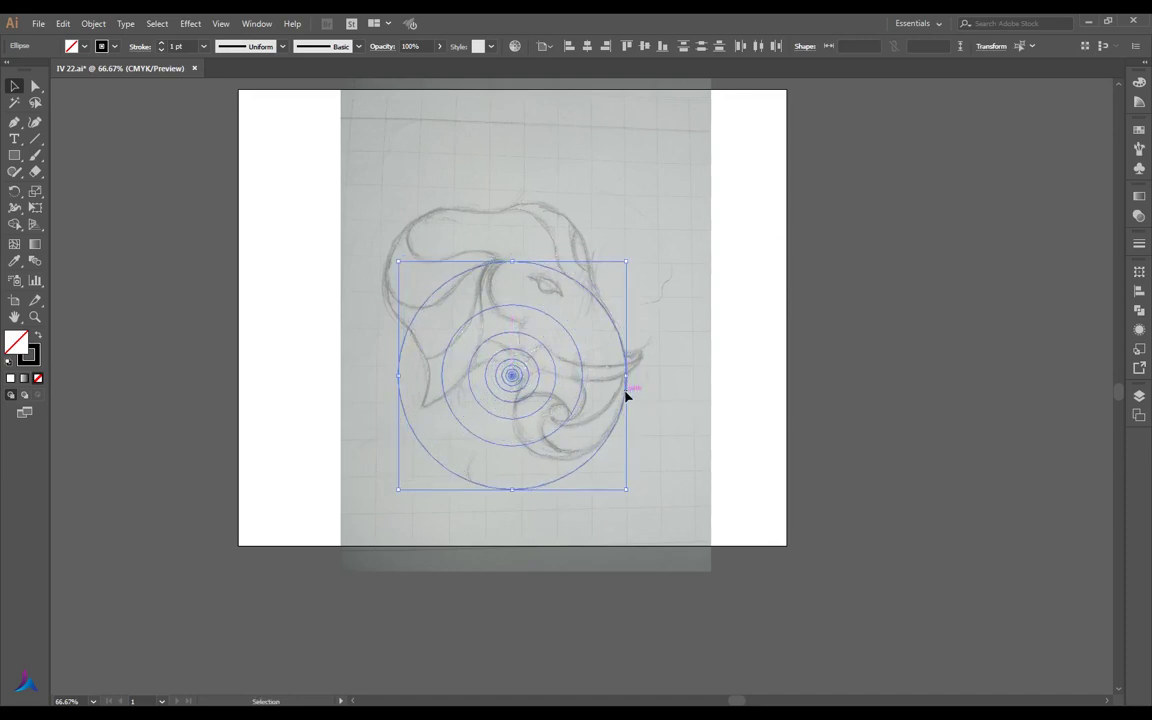
key(Delete)
Copy the 498.765 pt circle over the elephant's head and align its edge with the tusk
scroll(850, 260, up, 2)
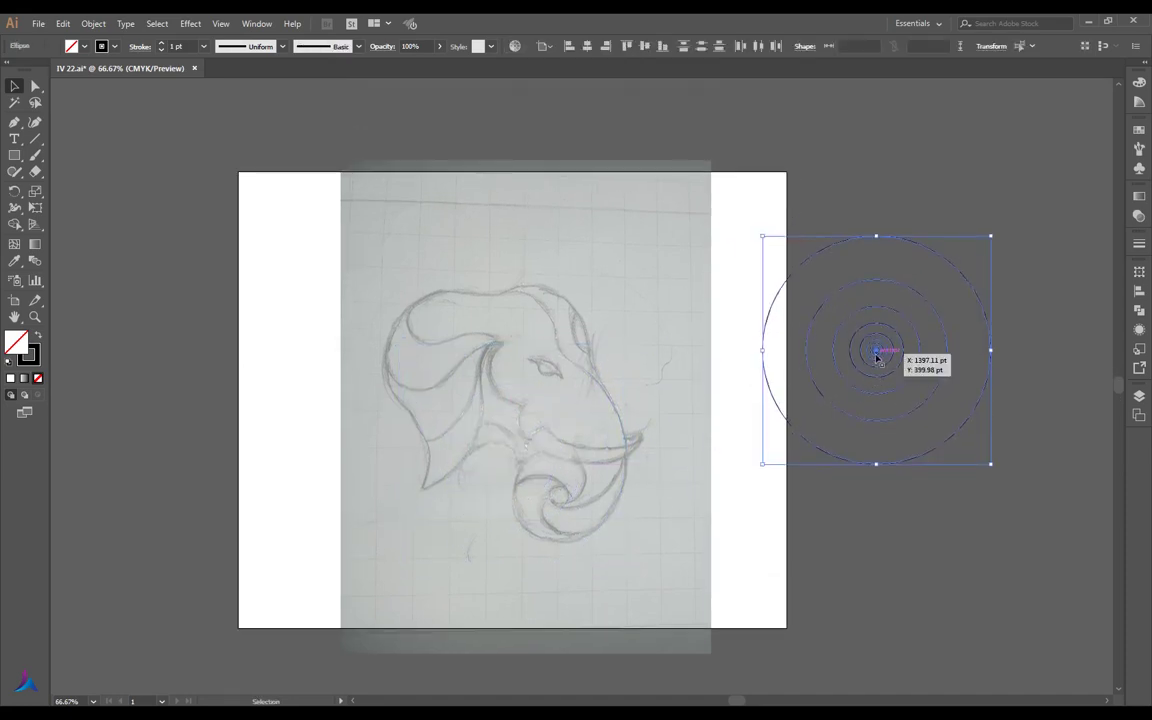
drag(879, 352, 886, 244)
click(940, 426)
key(l)
mouse_move(399, 347)
mouse_down()
mouse_move(625, 525)
mouse_move(625, 571)
mouse_up()
scroll(640, 468, up, 2)
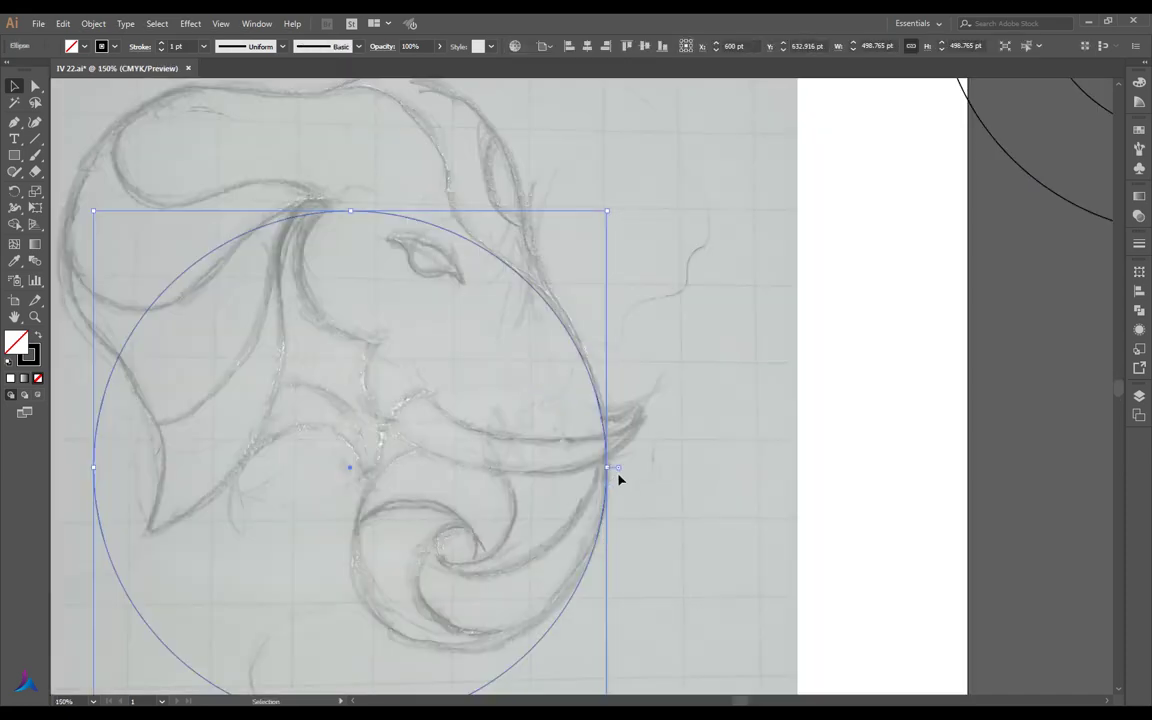
key(a)
drag(603, 477, 618, 463)
scroll(640, 462, down, 1)
Copy a smaller circle onto the elephant and shift both circles slightly right and down
key(l)
drag(571, 172, 784, 386)
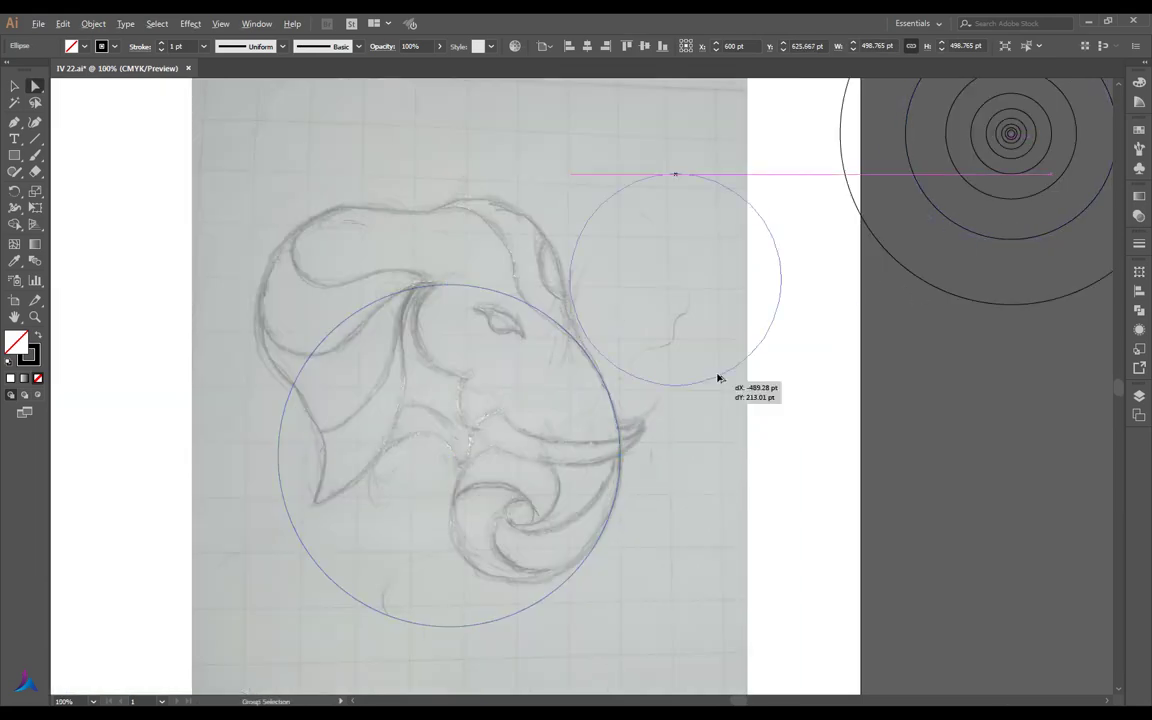
key(a)
mouse_move(784, 279)
mouse_down()
mouse_move(570, 441)
mouse_move(615, 459)
mouse_up()
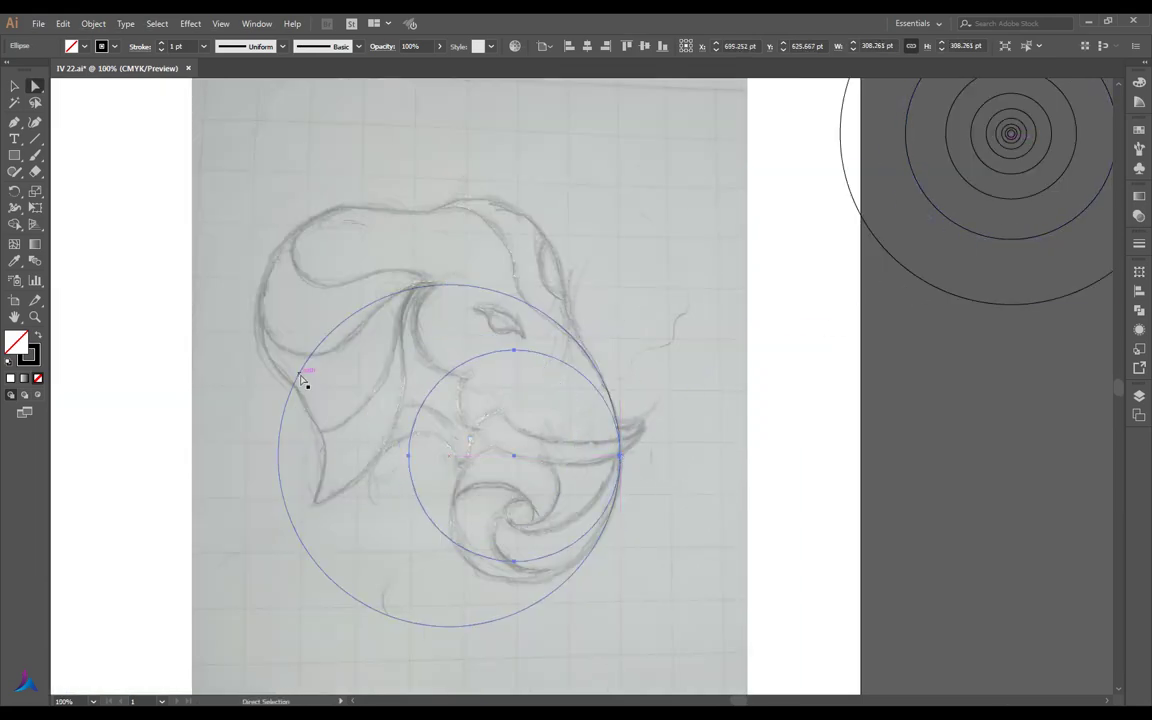
key(v)
drag(762, 484, 535, 457)
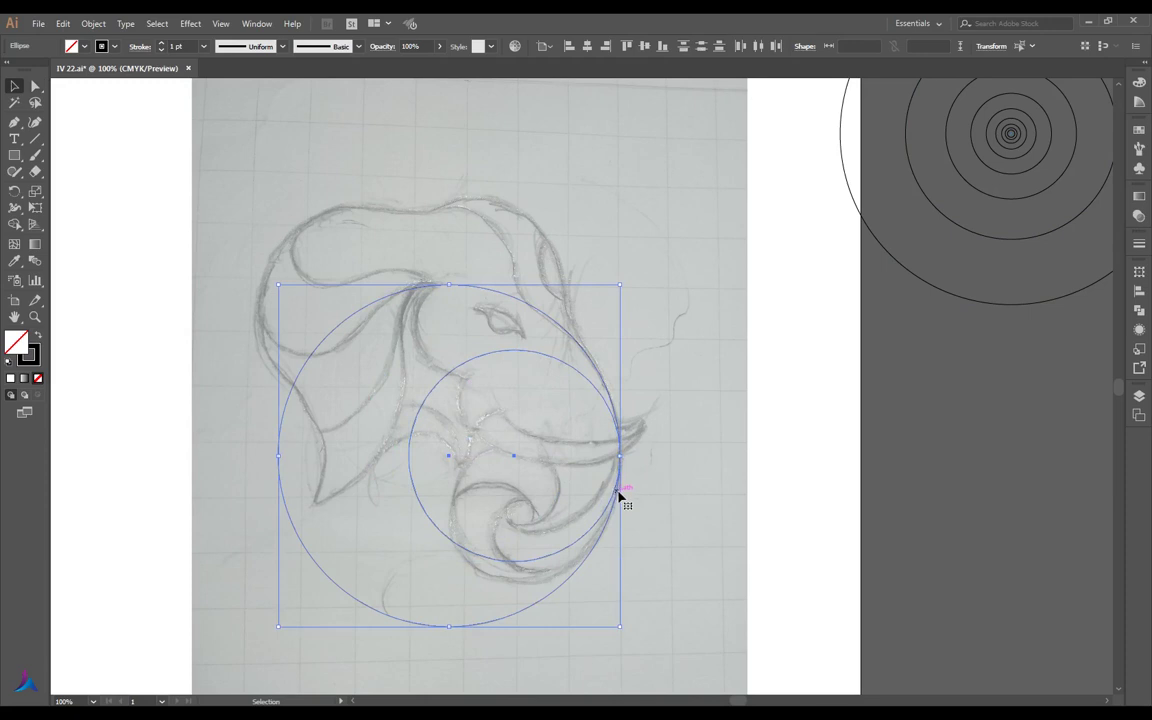
mouse_move(615, 490)
mouse_down()
mouse_move(620, 507)
mouse_move(624, 498)
mouse_up()
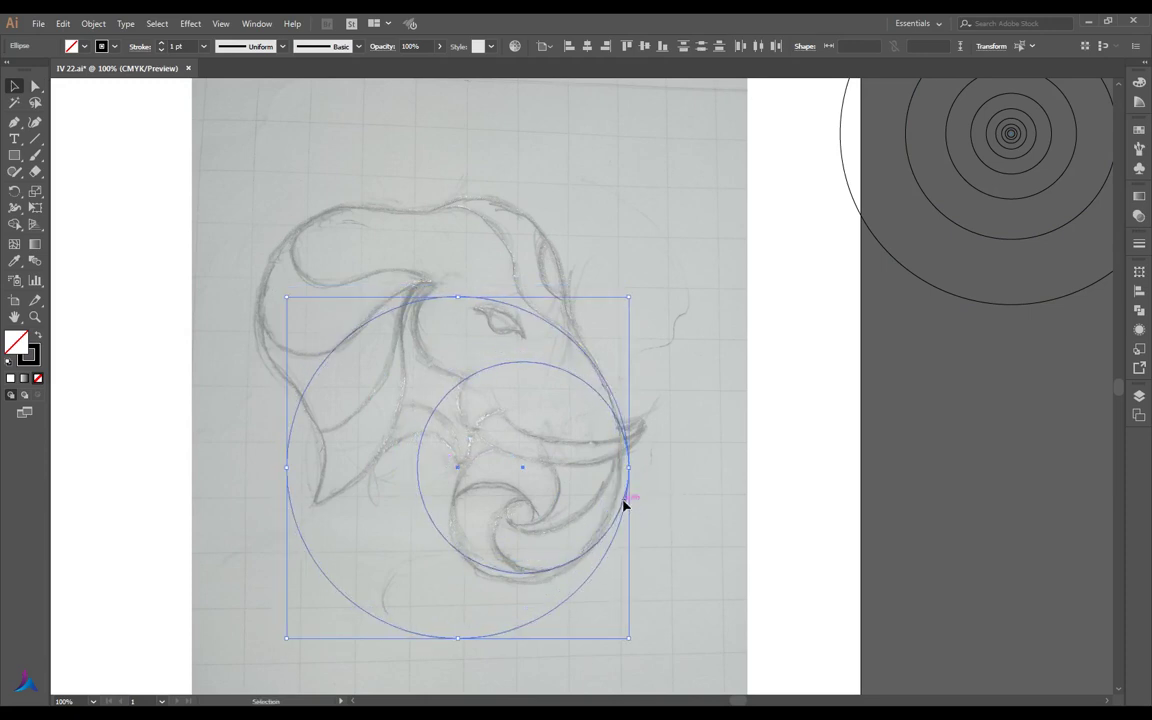
click(659, 515)
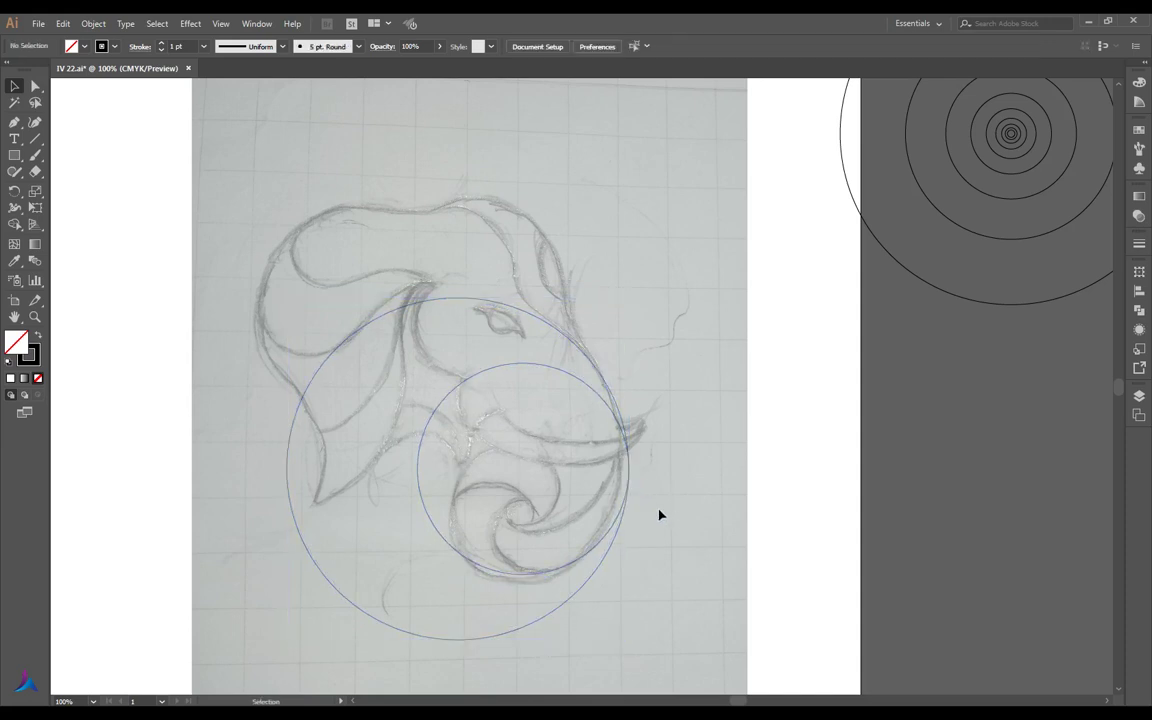
Copy another circle into the trunk spiral and bring the trunk circles to the front
drag(1040, 200, 544, 576)
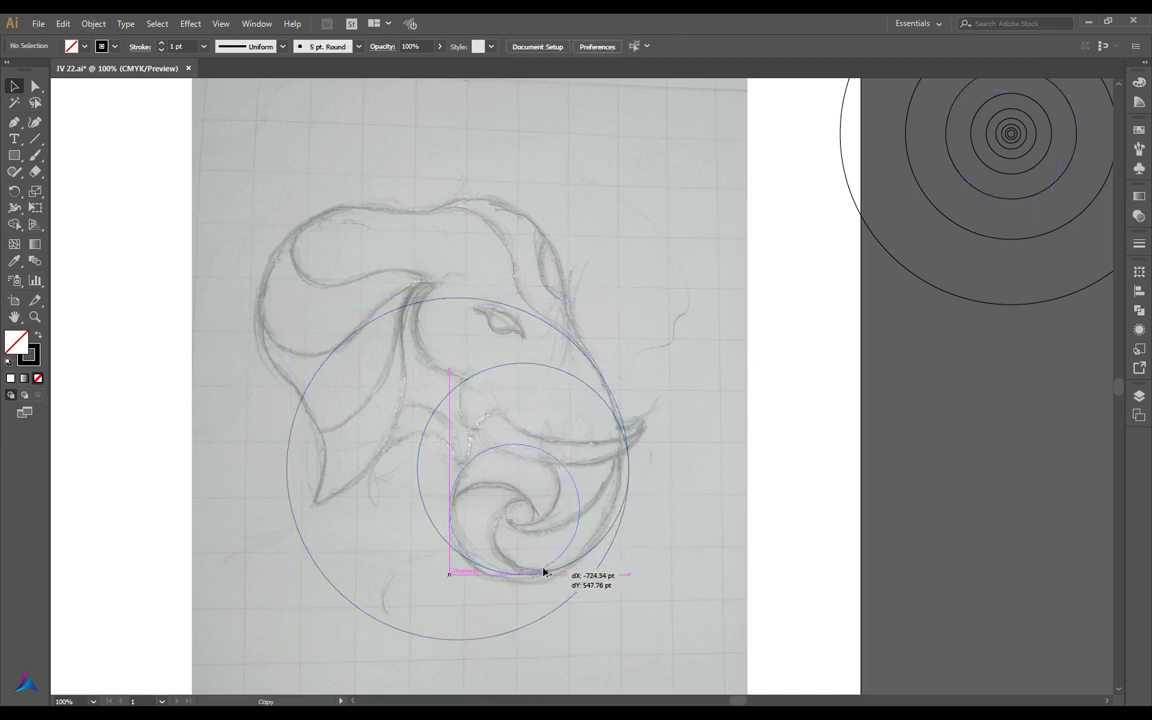
click(727, 514)
drag(730, 515, 512, 411)
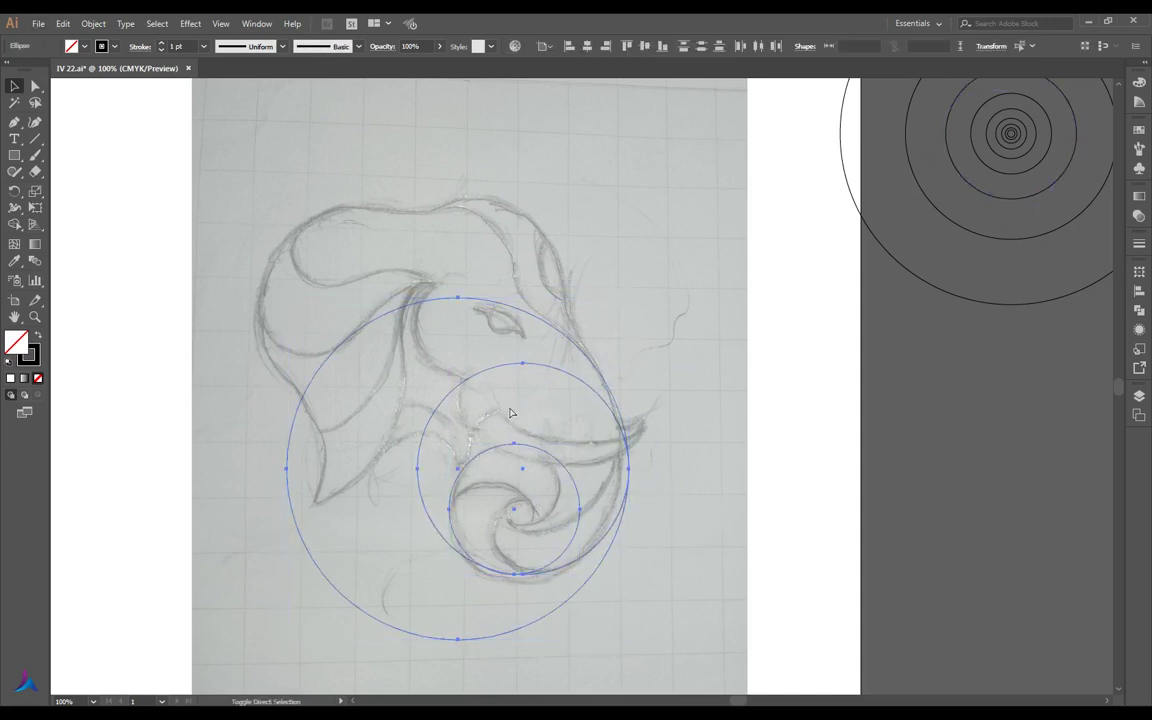
key(ctrl+shift+bracketright)
click(758, 404)
scroll(758, 404, down, 1)
click(874, 212)
key(ctrl+shift+bracketright)
click(617, 463)
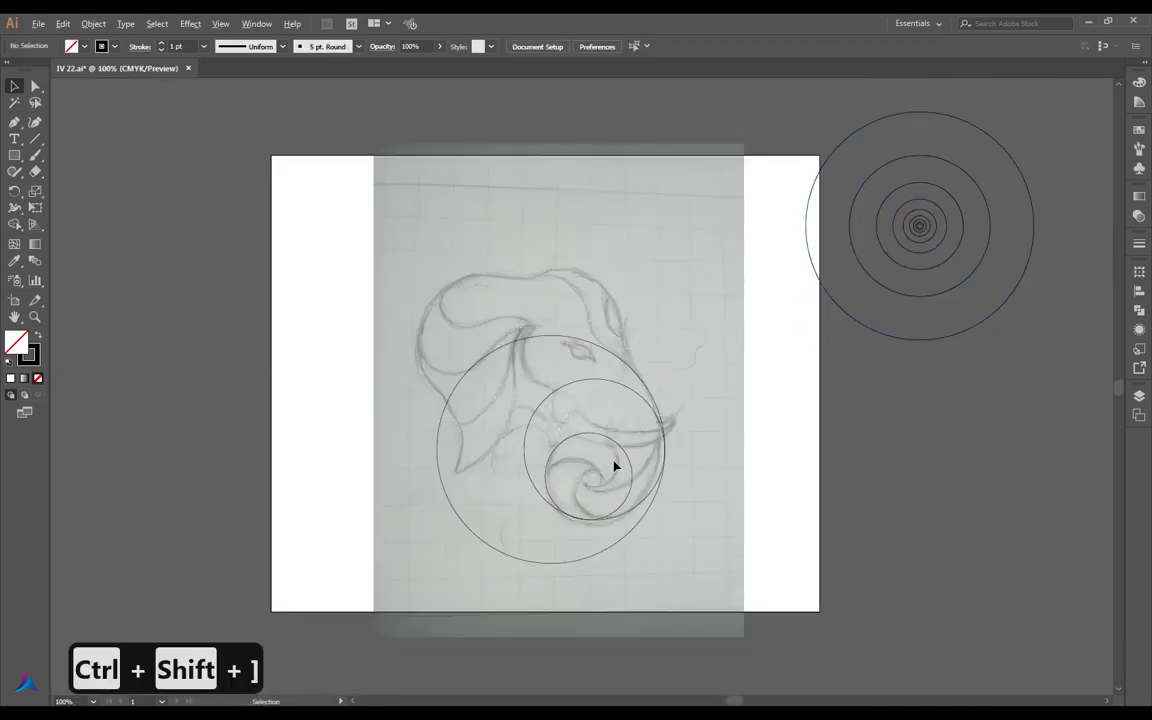
scroll(617, 463, up, 1)
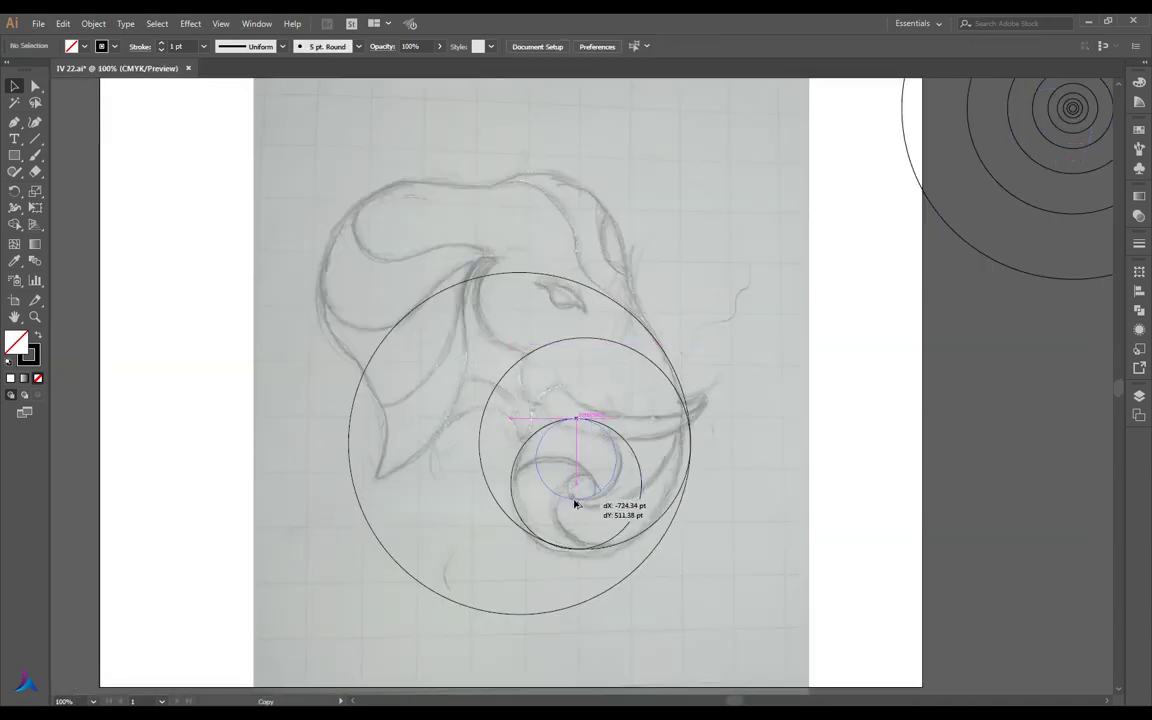
Try one more small circle in the trunk spiral, then undo it
mouse_move(1070, 152)
mouse_down()
mouse_move(577, 498)
mouse_move(571, 478)
mouse_up()
scroll(700, 512, up, 1)
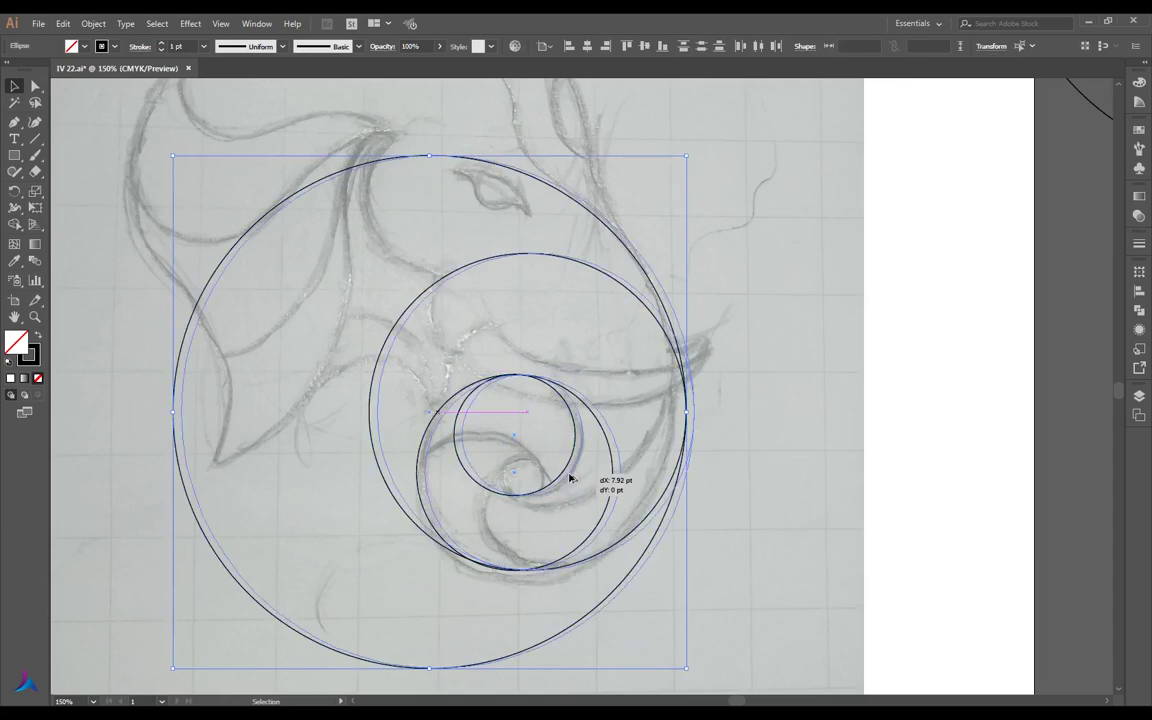
key(ctrl+z)
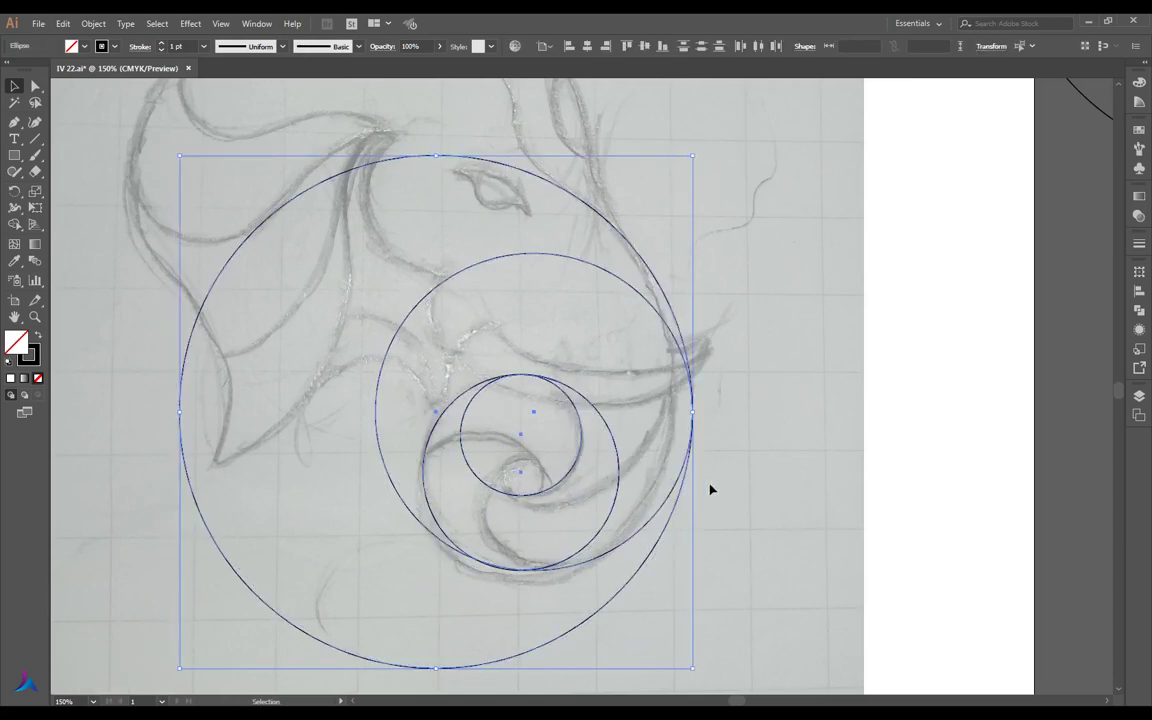
click(712, 492)
scroll(717, 504, down, 2)
scroll(716, 450, down, 1)
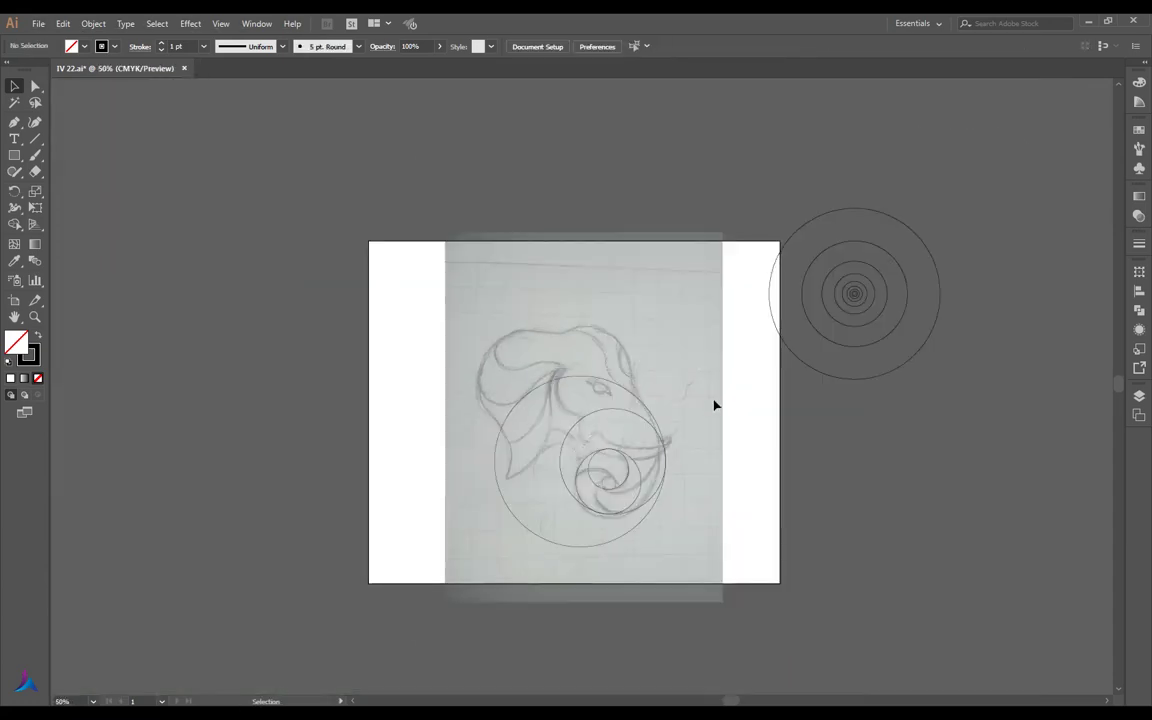
scroll(706, 398, up, 1)
Copy the large and inner golden-ratio circles onto the sketch, deleting one misplaced copy
scroll(708, 390, up, 1)
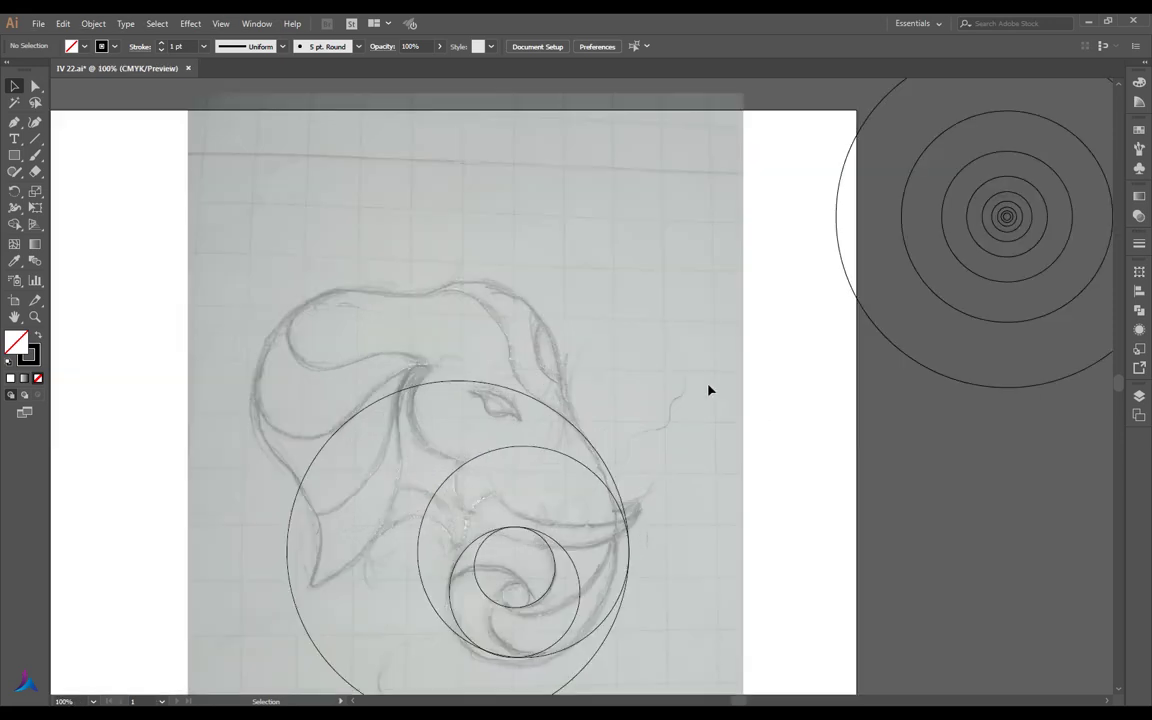
scroll(705, 388, down, 1)
mouse_move(985, 198)
mouse_down()
mouse_move(585, 344)
mouse_move(594, 329)
mouse_up()
key(Delete)
mouse_move(940, 214)
mouse_down()
mouse_move(585, 336)
mouse_move(600, 334)
mouse_move(407, 500)
mouse_move(387, 489)
mouse_up()
Nudge the inner circle copy into exact position, checking it in Outline view
scroll(511, 416, up, 1)
scroll(387, 489, up, 3)
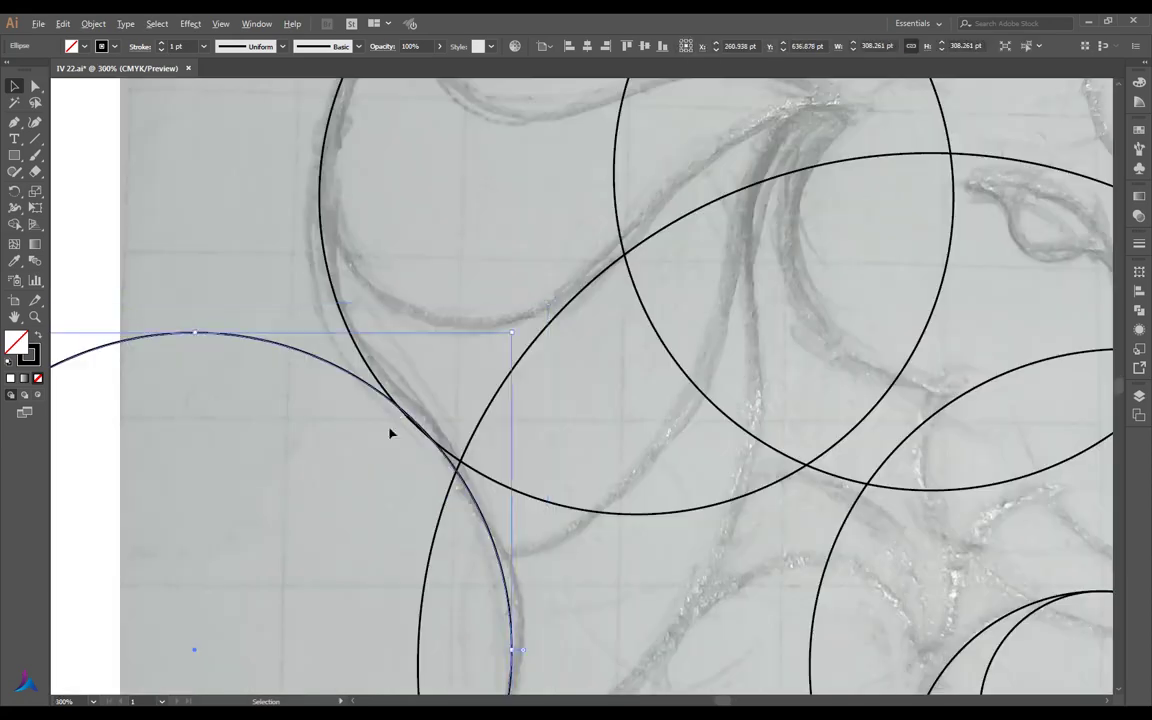
scroll(390, 433, up, 2)
key(ctrl+y)
drag(428, 422, 427, 442)
scroll(424, 450, down, 4)
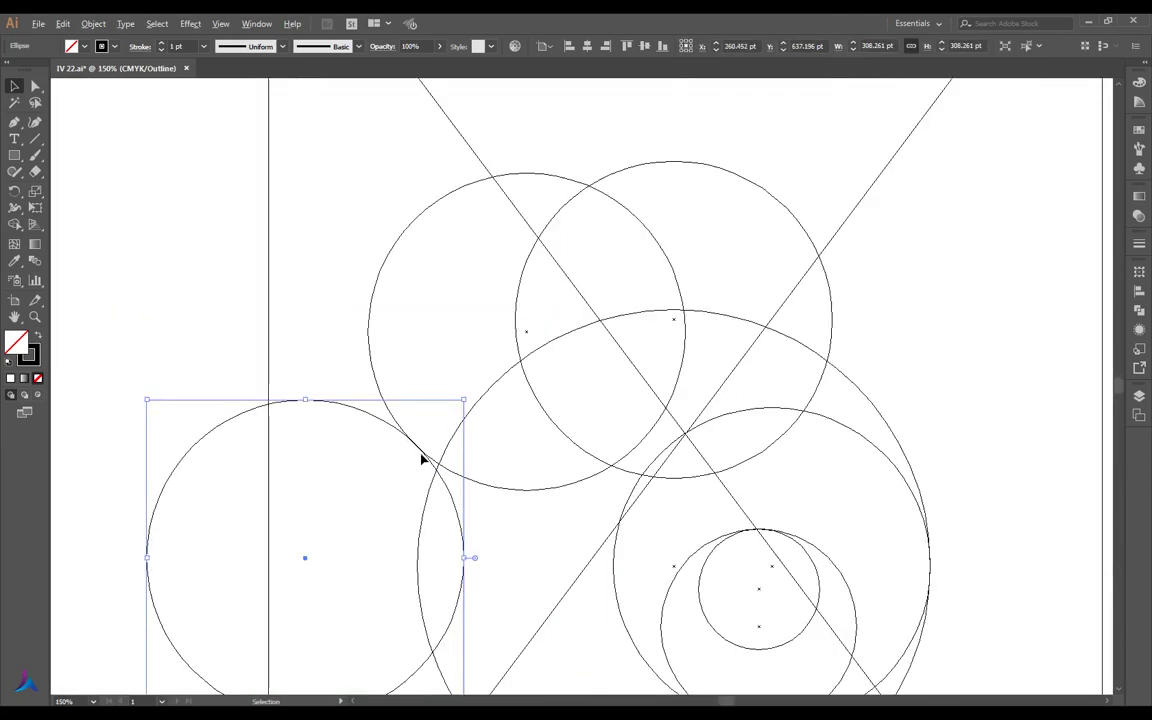
key(ctrl+y)
click(332, 293)
Place a copy of the upper-left circle down-left and remove another misplaced copy
scroll(633, 379, down, 2)
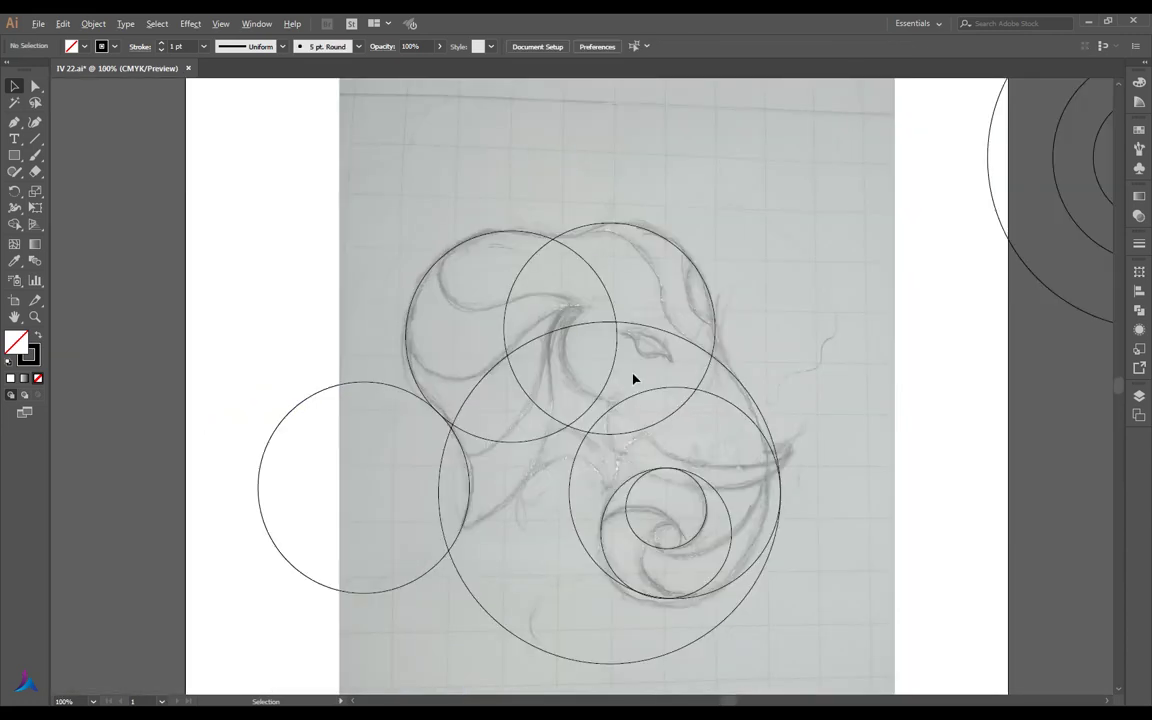
scroll(502, 366, down, 1)
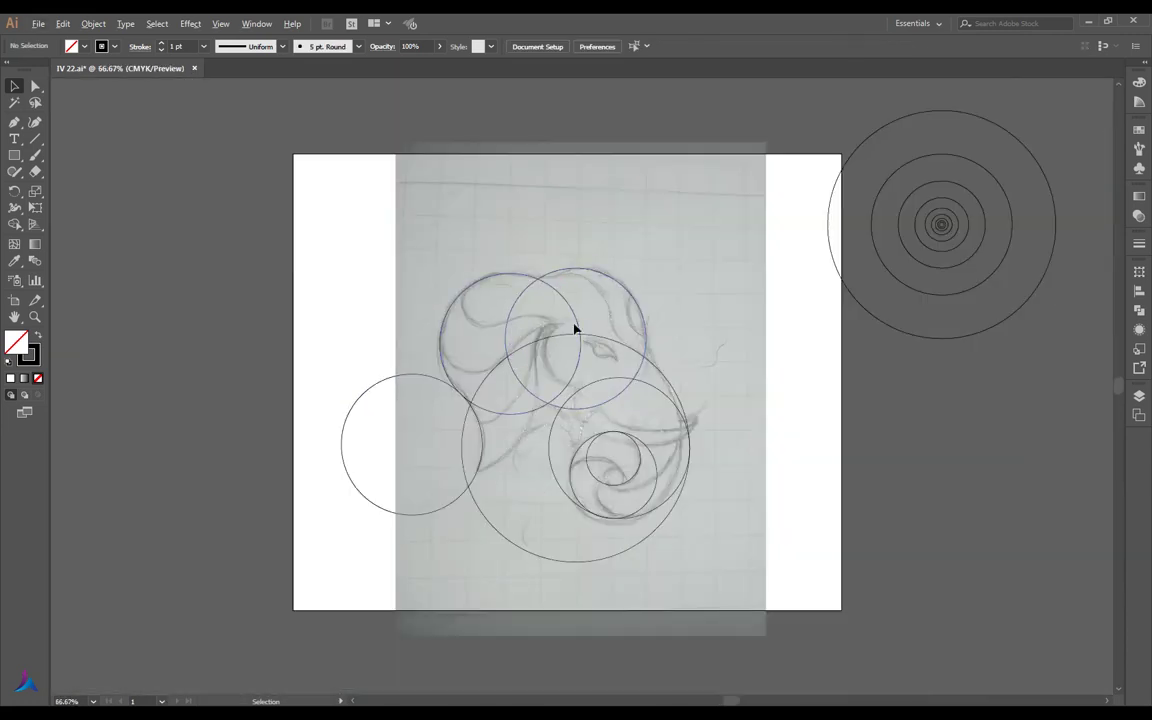
scroll(575, 328, up, 1)
drag(581, 321, 503, 410)
scroll(634, 519, up, 1)
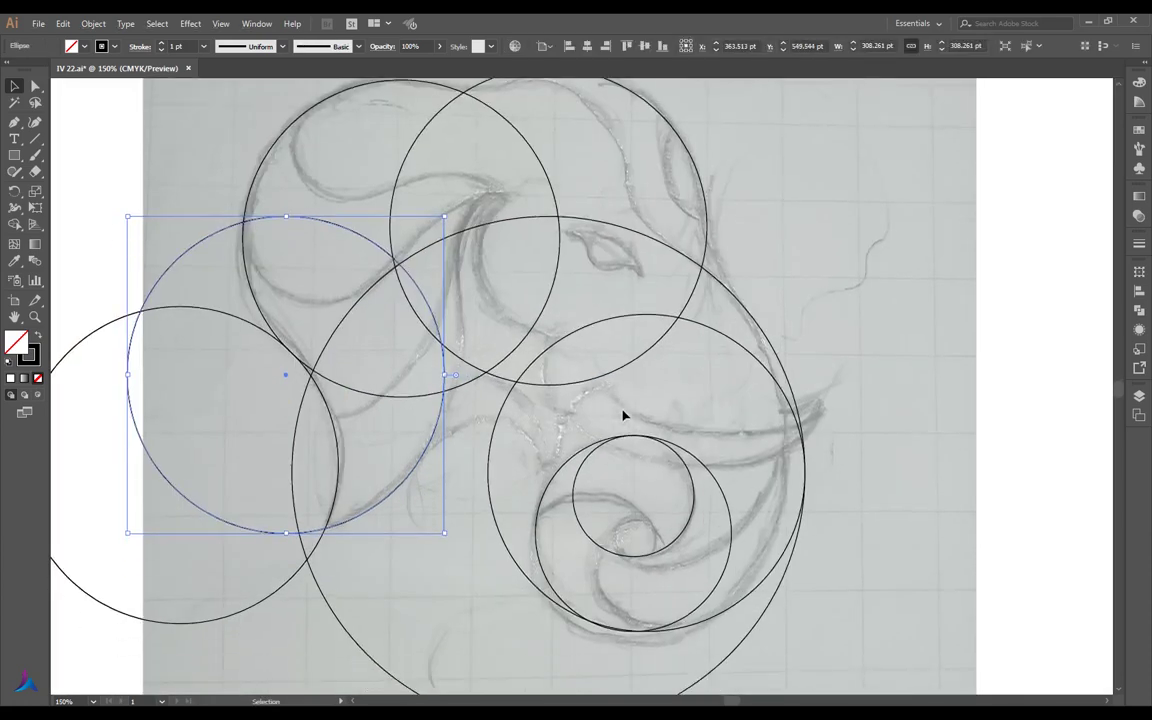
drag(750, 285, 805, 129)
key(Delete)
Duplicate the big 498.765 pt circle over the head's upper right
scroll(676, 427, down, 1)
mouse_move(700, 542)
mouse_down()
mouse_move(776, 385)
mouse_move(808, 399)
mouse_up()
scroll(797, 391, up, 1)
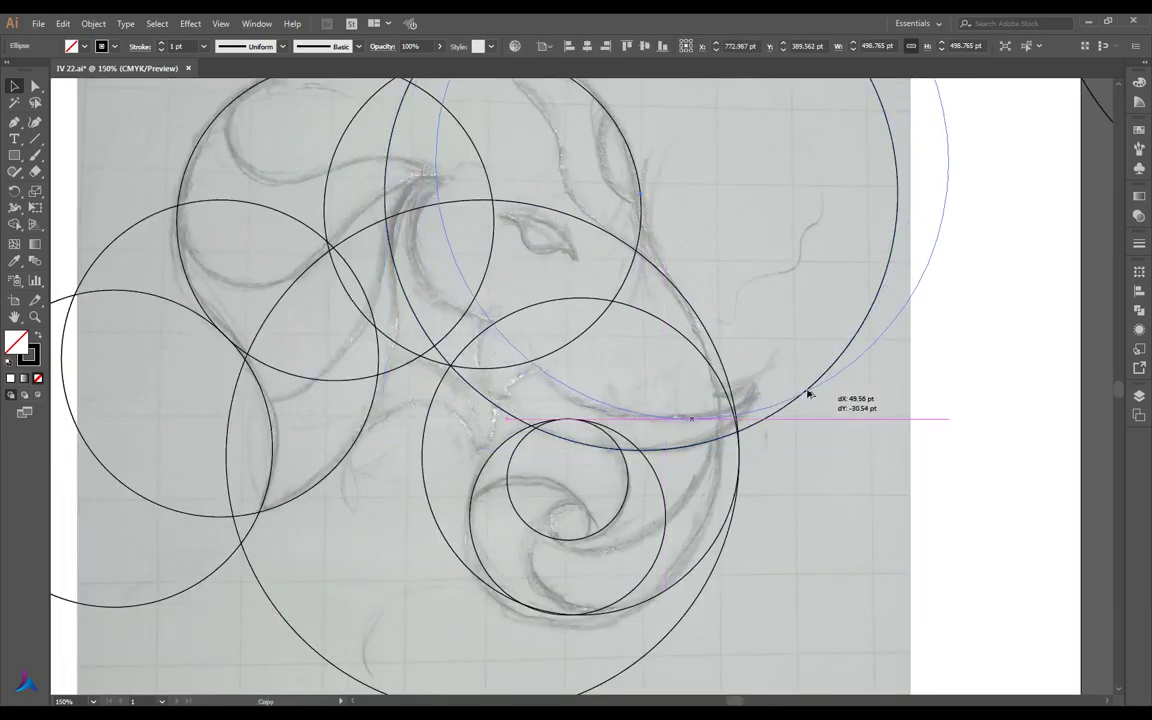
drag(808, 399, 791, 379)
Add one more large circle copy and stroke the three large upper-right circles red
drag(791, 381, 800, 460)
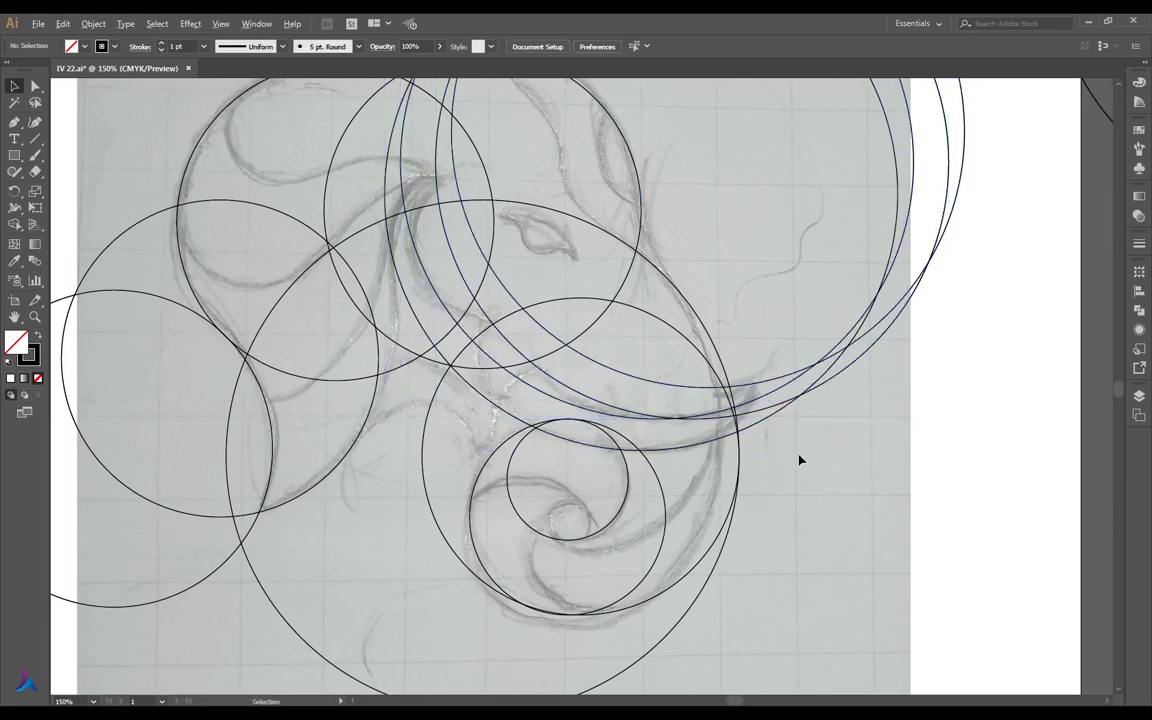
key(ctrl+minus)
click(838, 410)
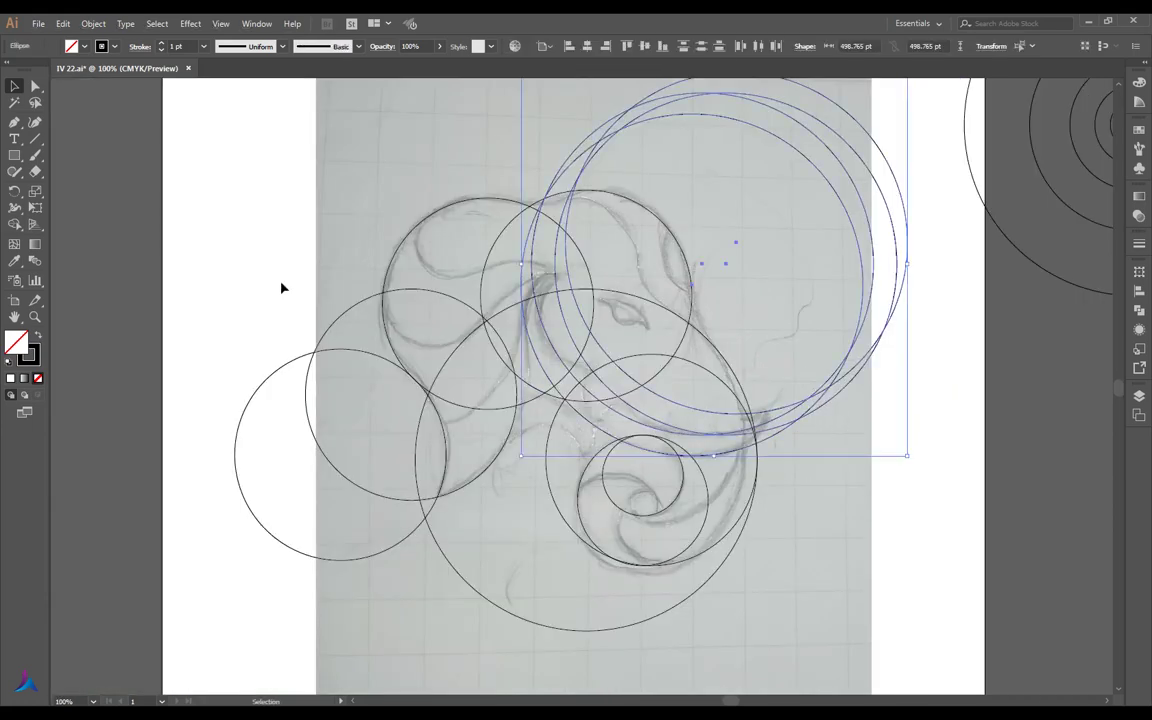
click(1139, 82)
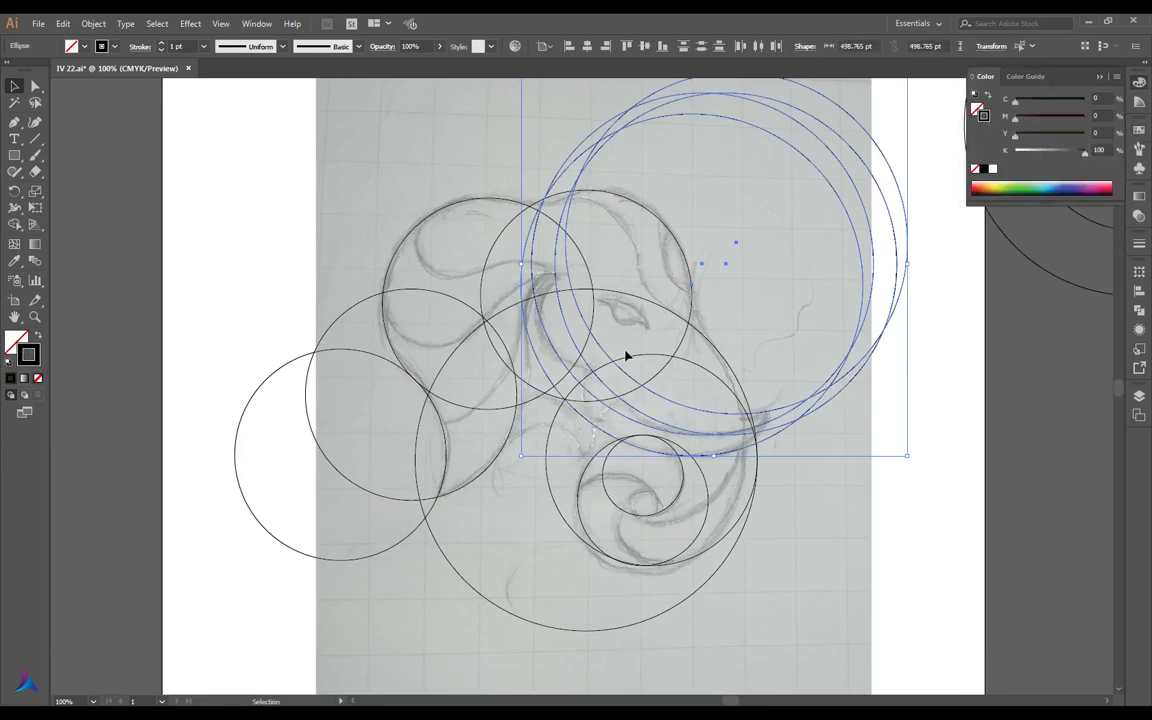
click(1139, 131)
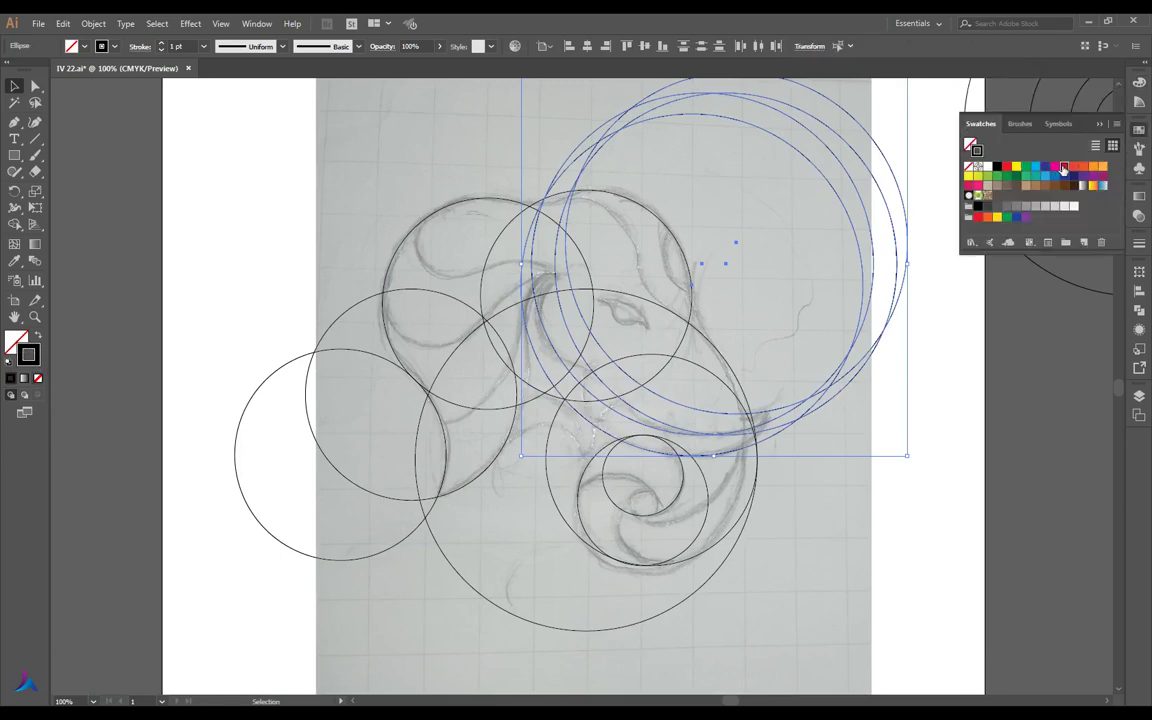
click(1064, 166)
click(1010, 368)
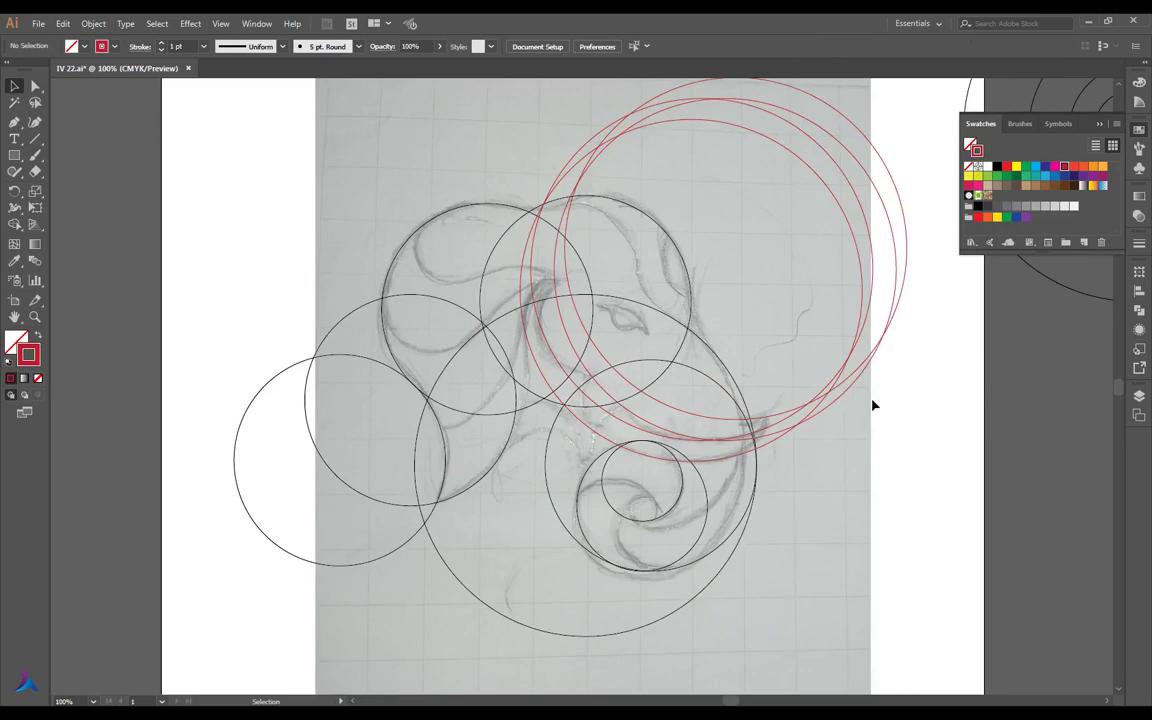
Copy a 190.519 pt circle into the trunk's spiral
key(ctrl+minus)
mouse_move(985, 283)
mouse_down()
mouse_move(621, 453)
mouse_move(664, 496)
mouse_up()
key(ctrl+plus)
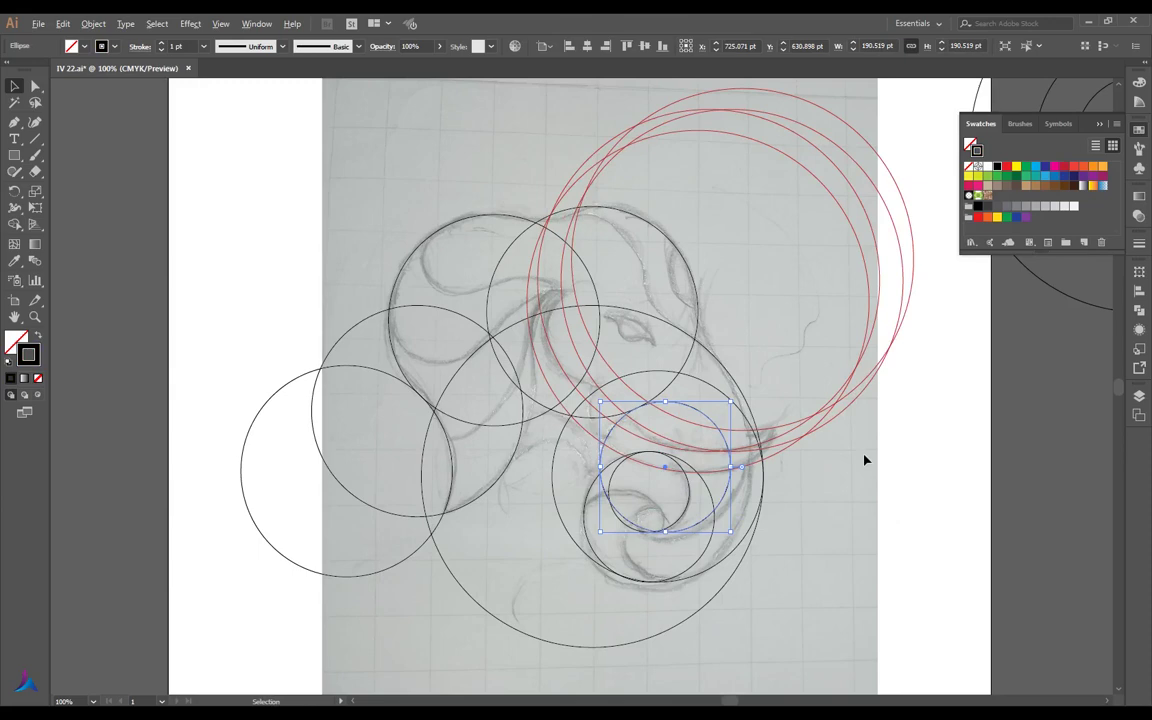
scroll(866, 460, down, 1)
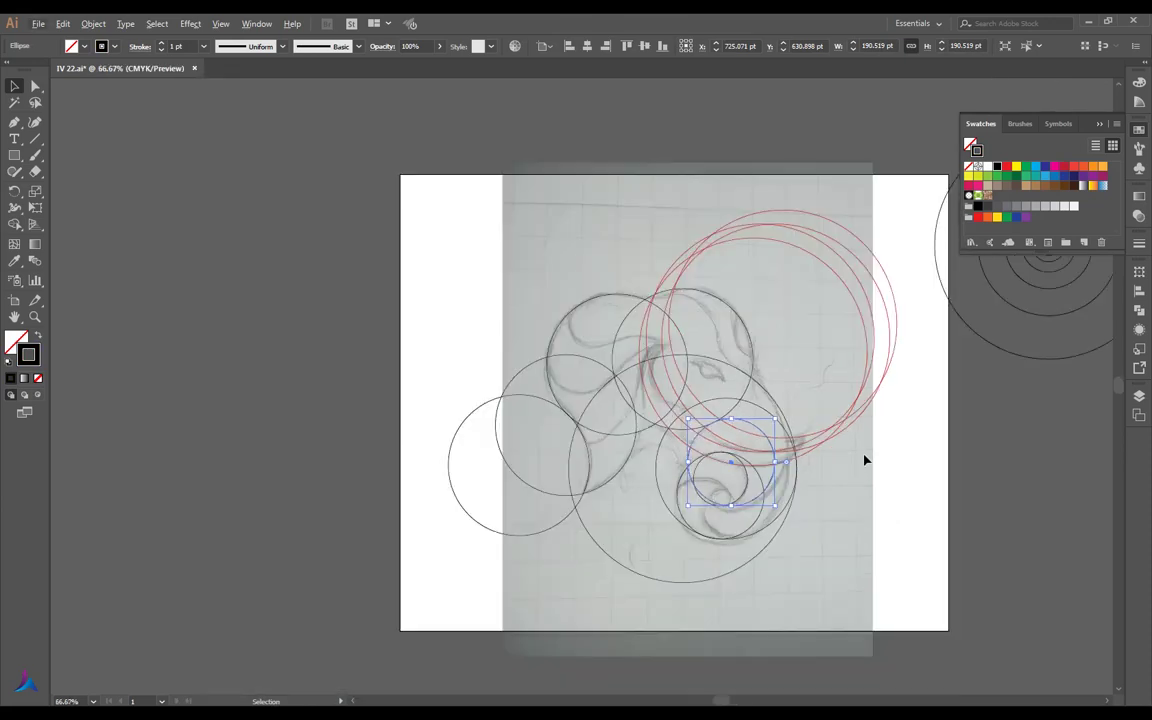
click(866, 460)
Delete the stray circle and nudge a neighbouring circle slightly left and down
scroll(774, 470, up, 1)
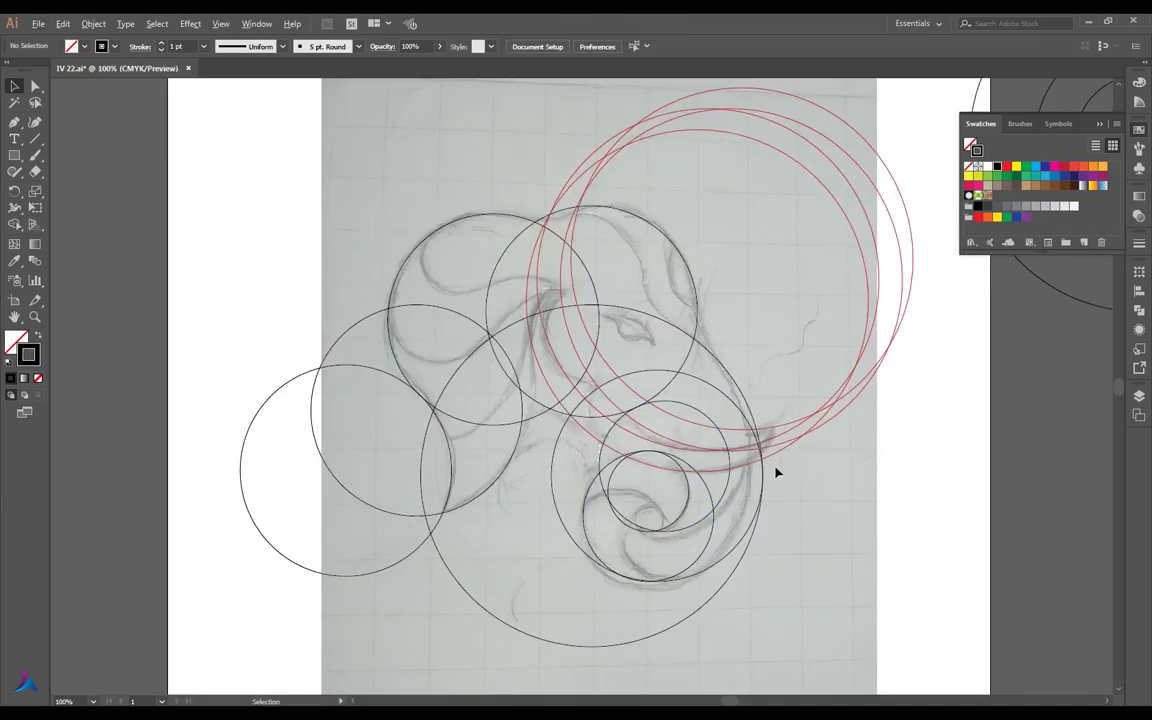
scroll(689, 398, up, 1)
click(667, 406)
key(Delete)
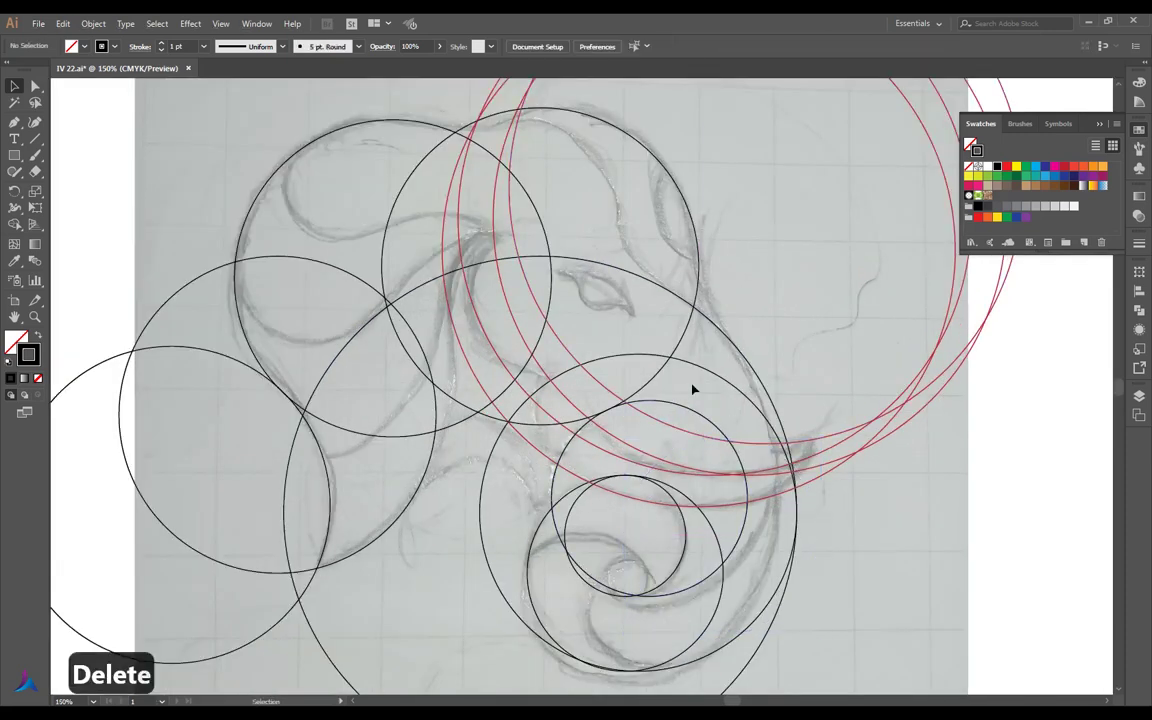
click(840, 455)
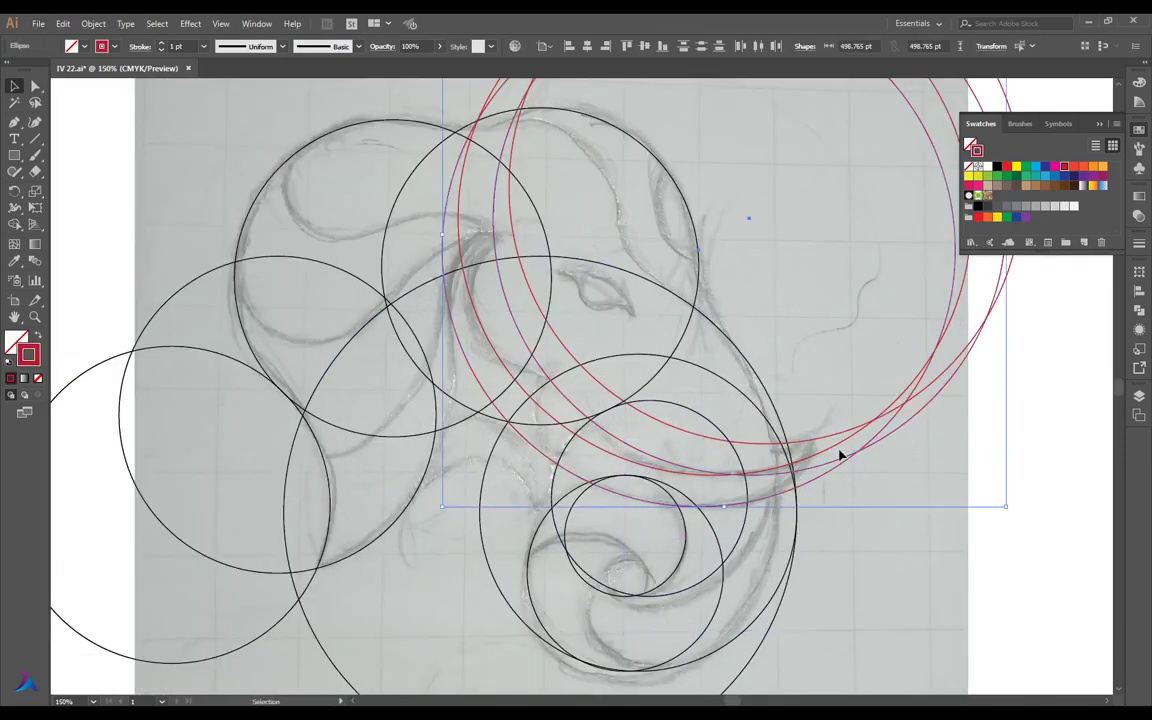
drag(663, 402, 653, 417)
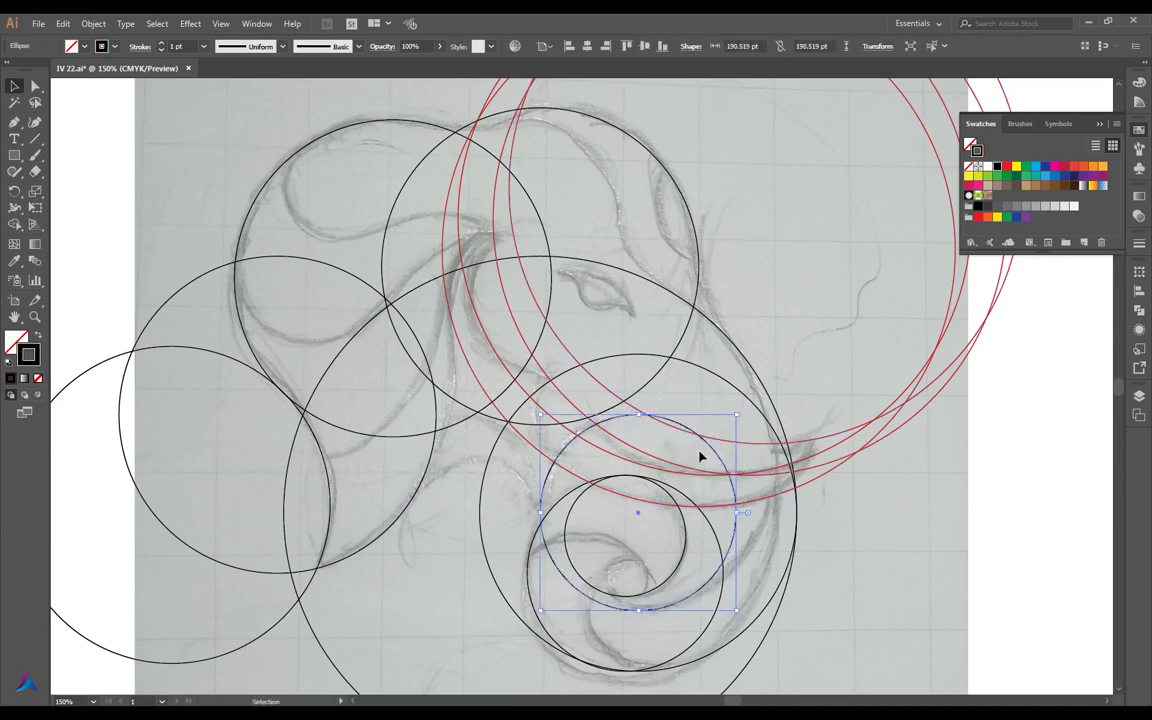
Copy a circle toward the trunk's middle so it touches its neighbour, verified in Outline view
drag(700, 457, 535, 399)
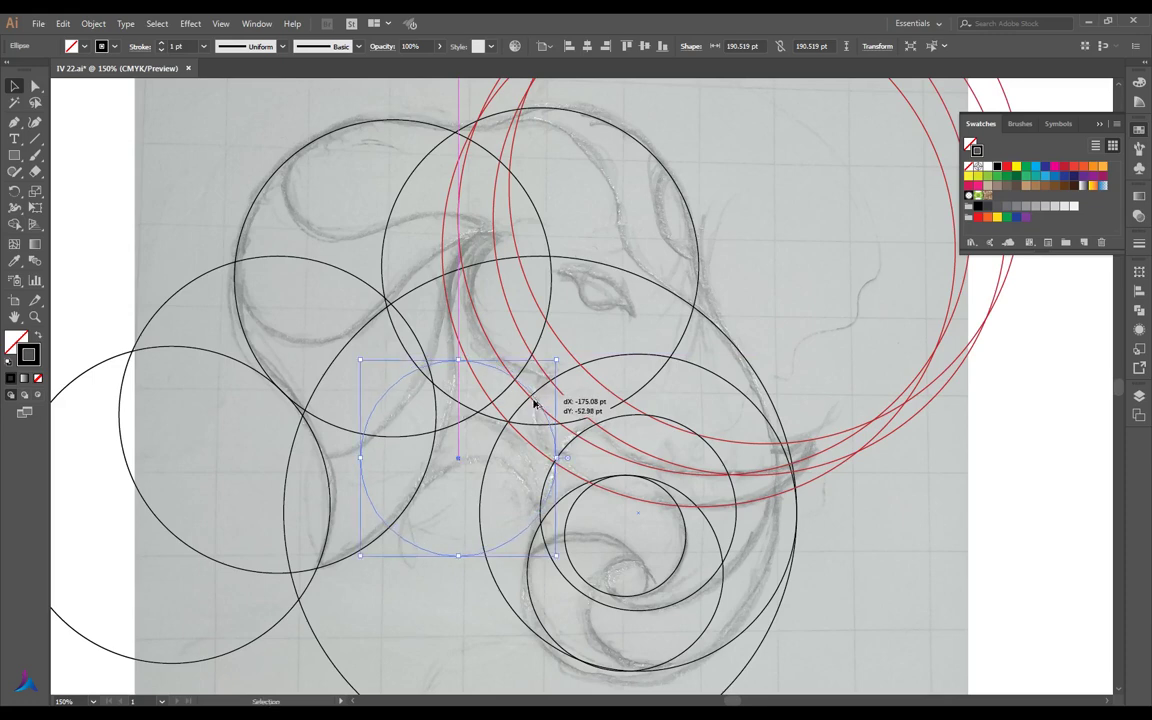
scroll(535, 399, up, 4)
drag(548, 488, 540, 490)
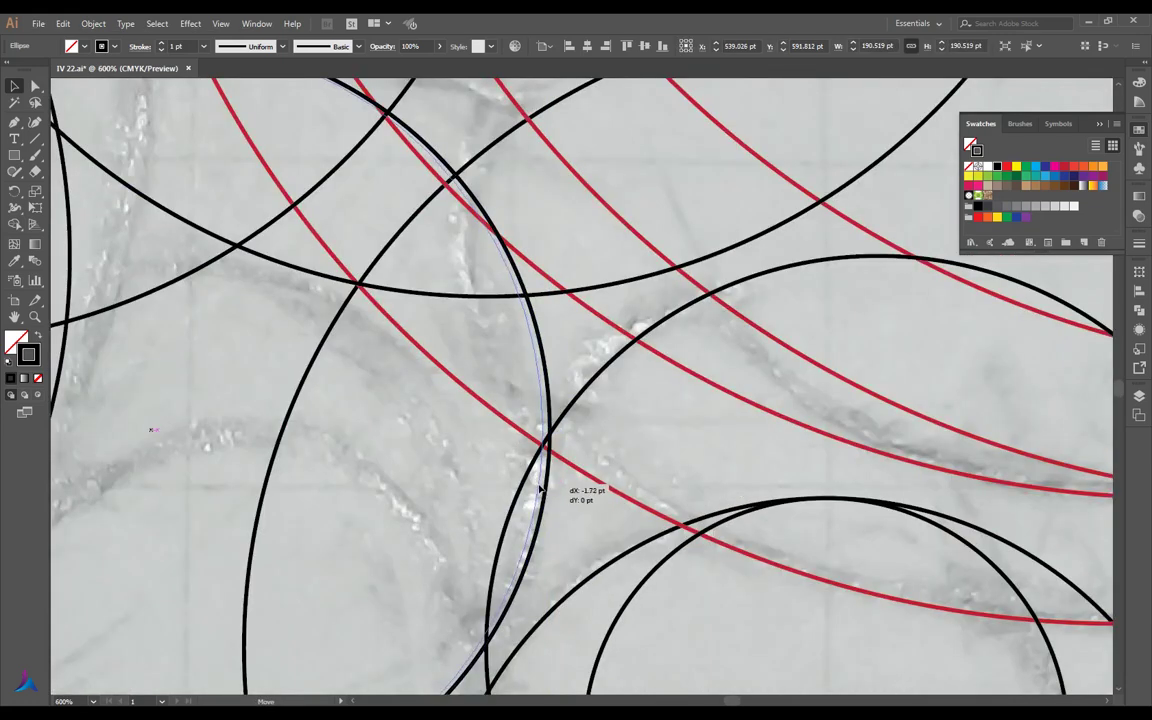
key(ctrl+y)
key(ctrl+y)
click(579, 521)
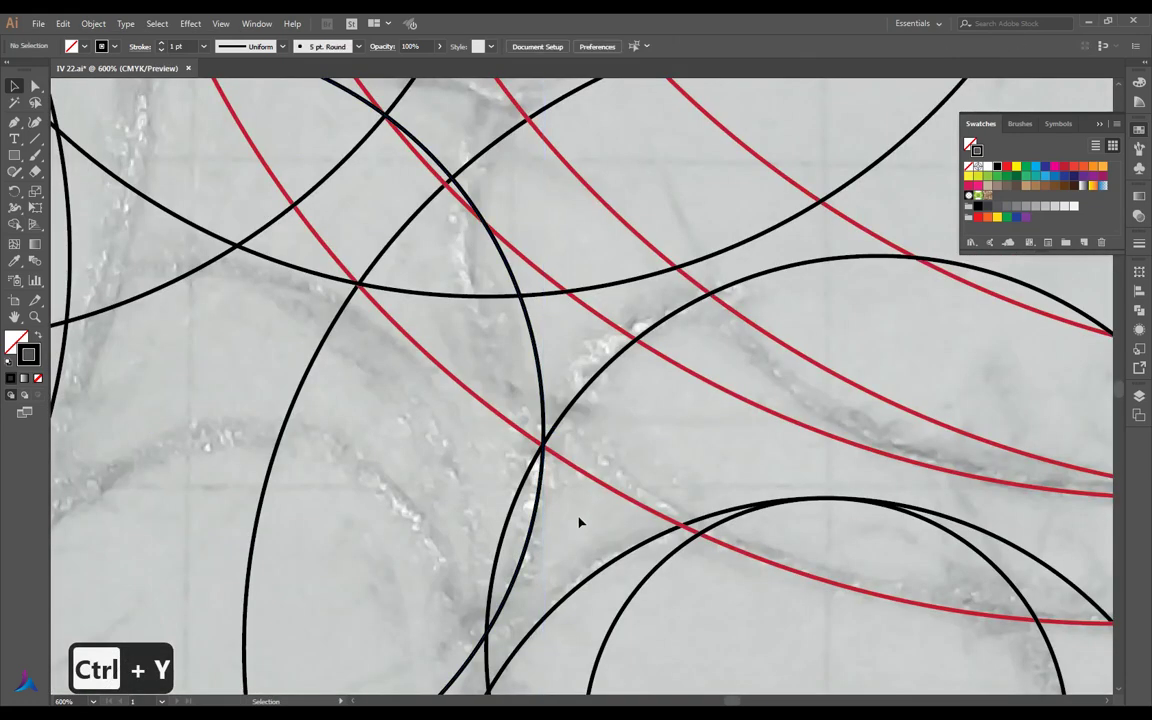
scroll(600, 500, down, 2)
scroll(610, 460, down, 2)
scroll(640, 440, down, 2)
scroll(700, 400, down, 1)
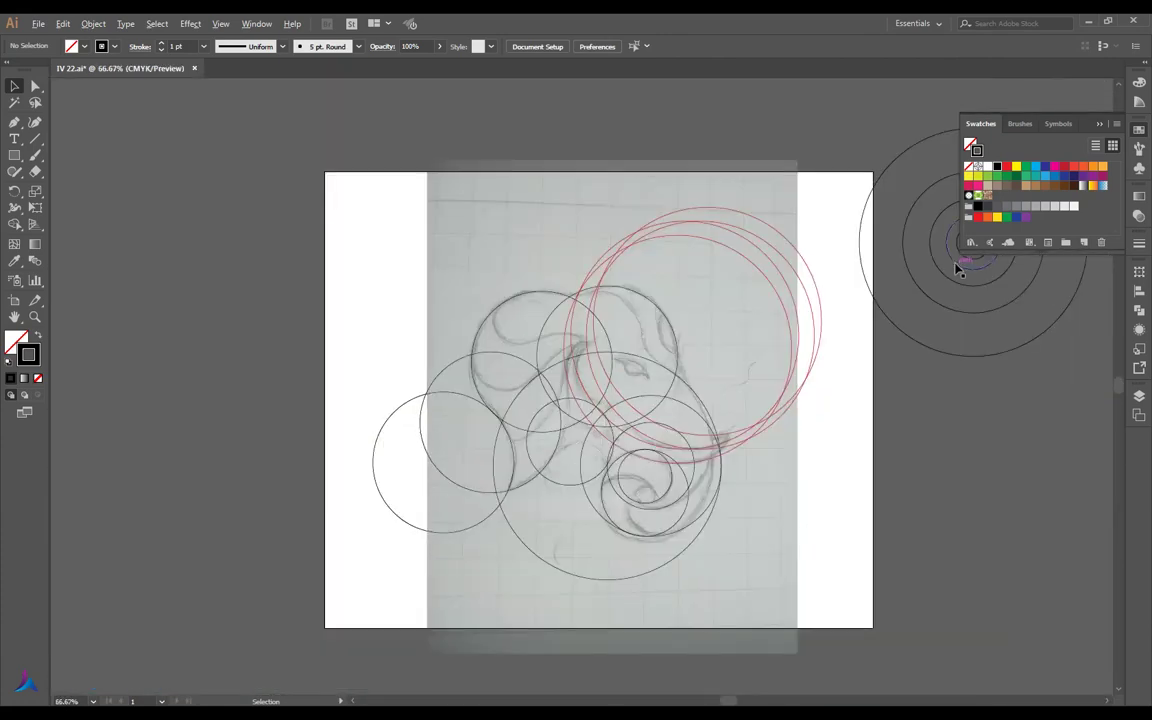
Copy the small 117.75 pt reference circle onto the artboard between the central circles
drag(957, 268, 562, 492)
scroll(576, 450, up, 2)
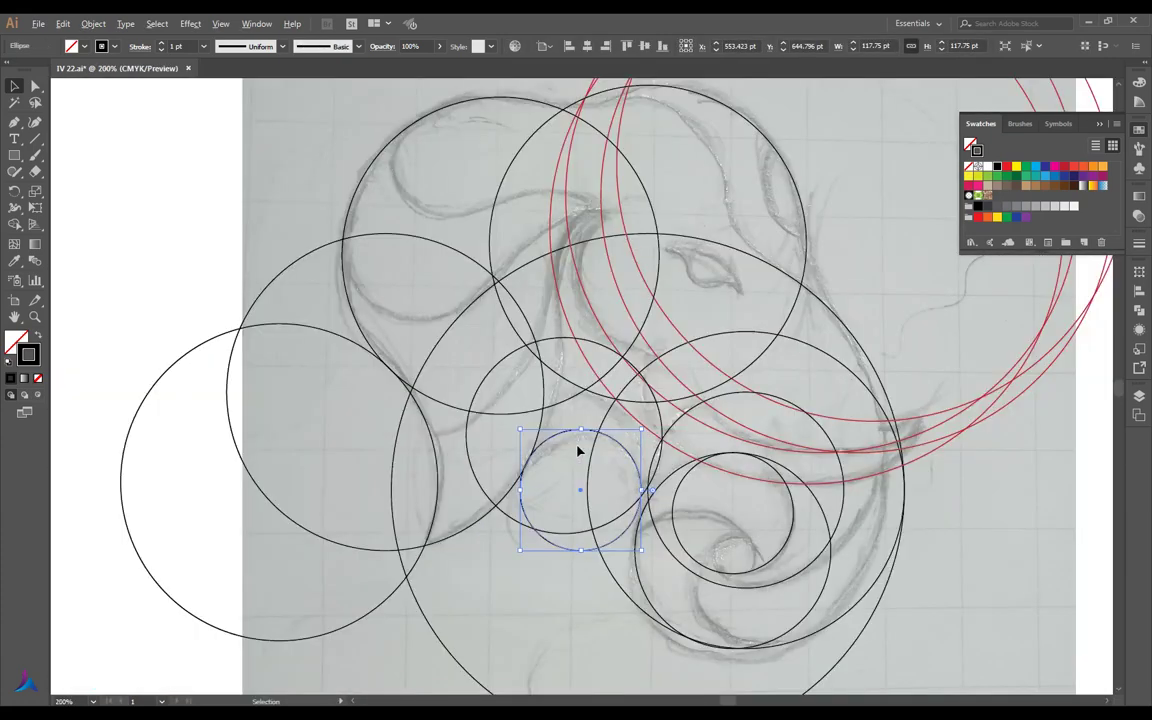
scroll(576, 447, up, 2)
scroll(520, 465, up, 3)
drag(425, 490, 427, 504)
click(450, 508)
Fine-tune the small circle's position in Outline view, then return to Preview
key(ctrl+y)
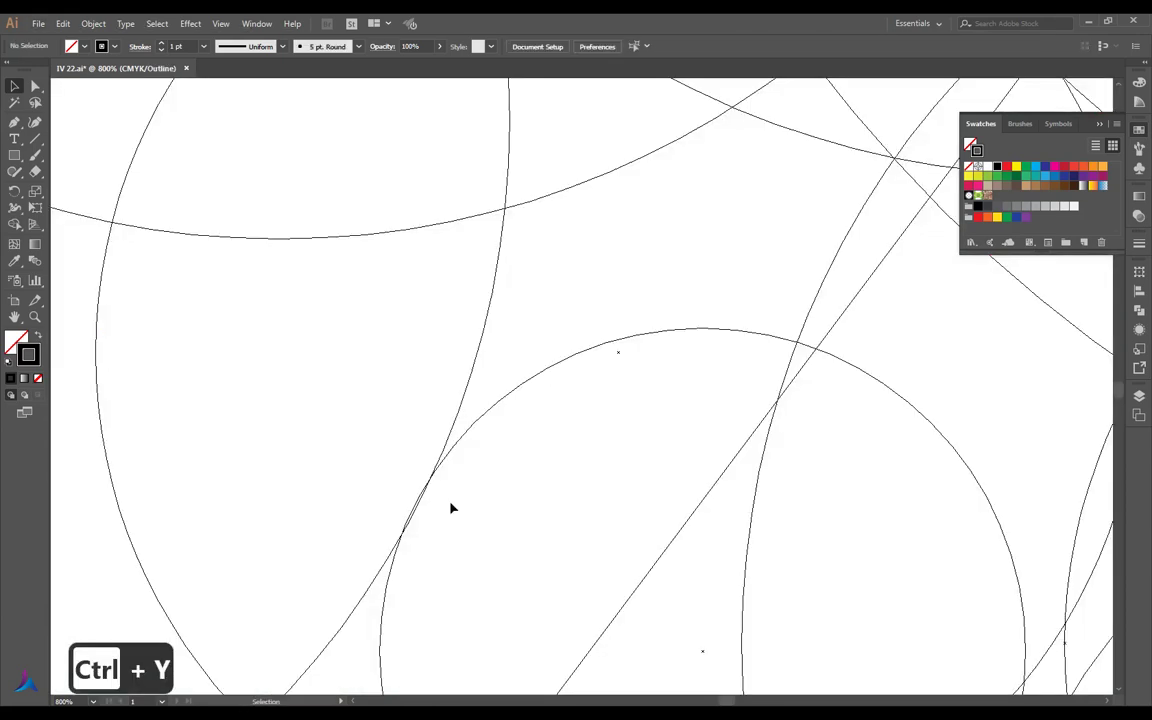
mouse_move(463, 437)
mouse_down()
mouse_move(452, 458)
mouse_move(465, 446)
mouse_up()
key(ctrl+y)
scroll(493, 444, down, 1)
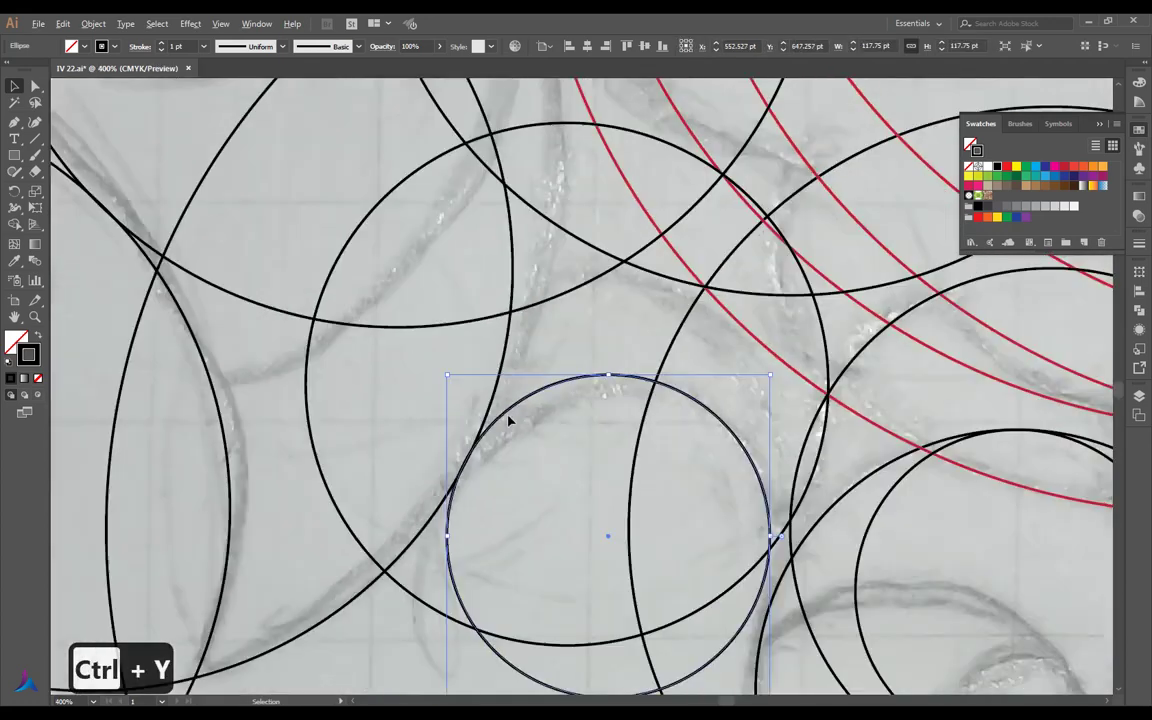
scroll(600, 405, down, 1)
scroll(700, 395, down, 1)
scroll(710, 390, down, 1)
scroll(689, 386, down, 1)
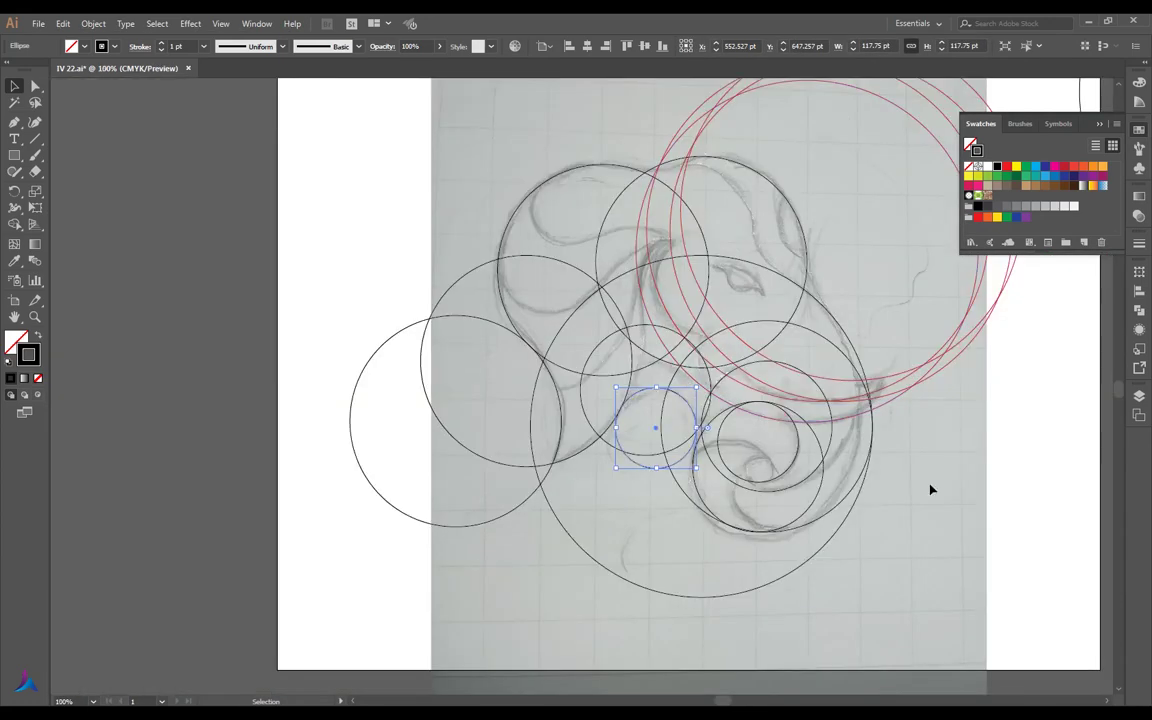
click(931, 487)
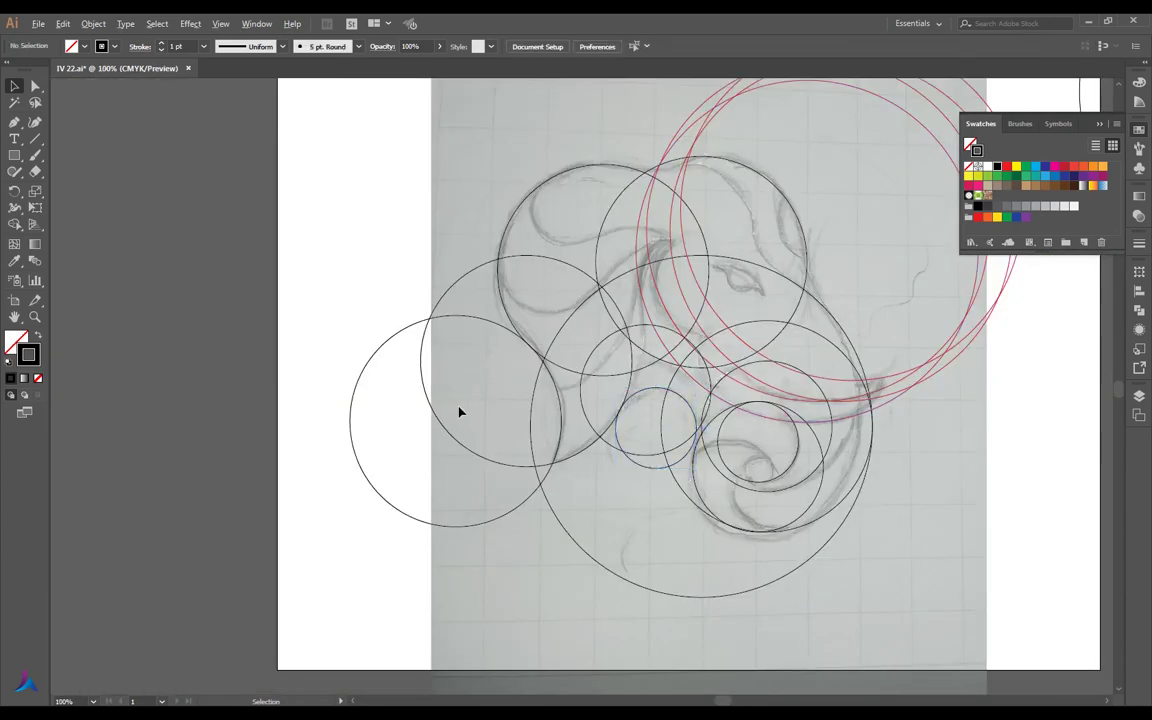
scroll(459, 411, down, 1)
Restore black strokes on the three large face circles and save IV 22.ai
click(776, 400)
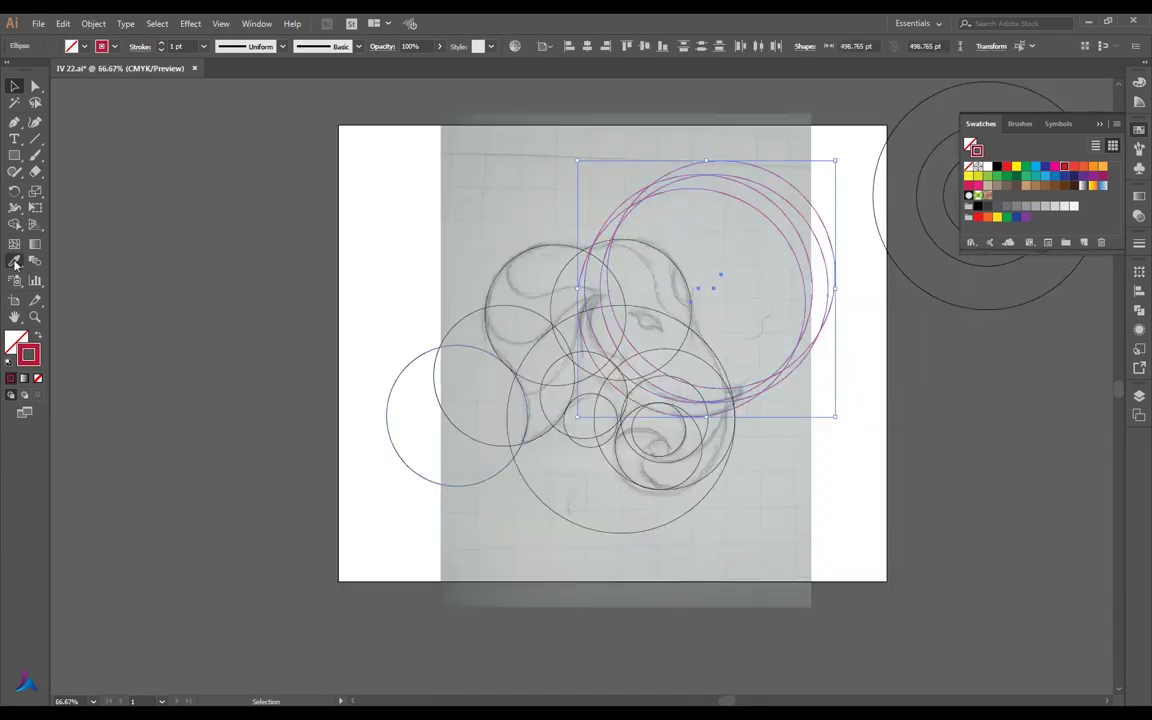
click(858, 360)
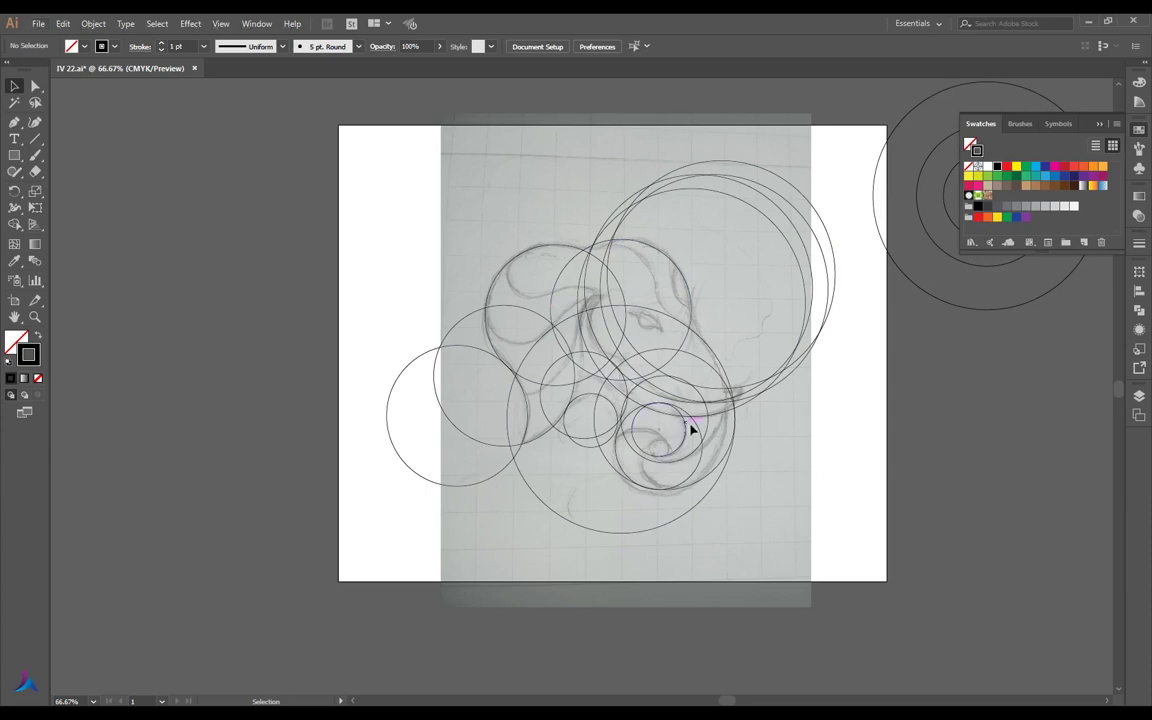
scroll(629, 437, down, 1)
scroll(671, 452, up, 1)
scroll(693, 441, up, 1)
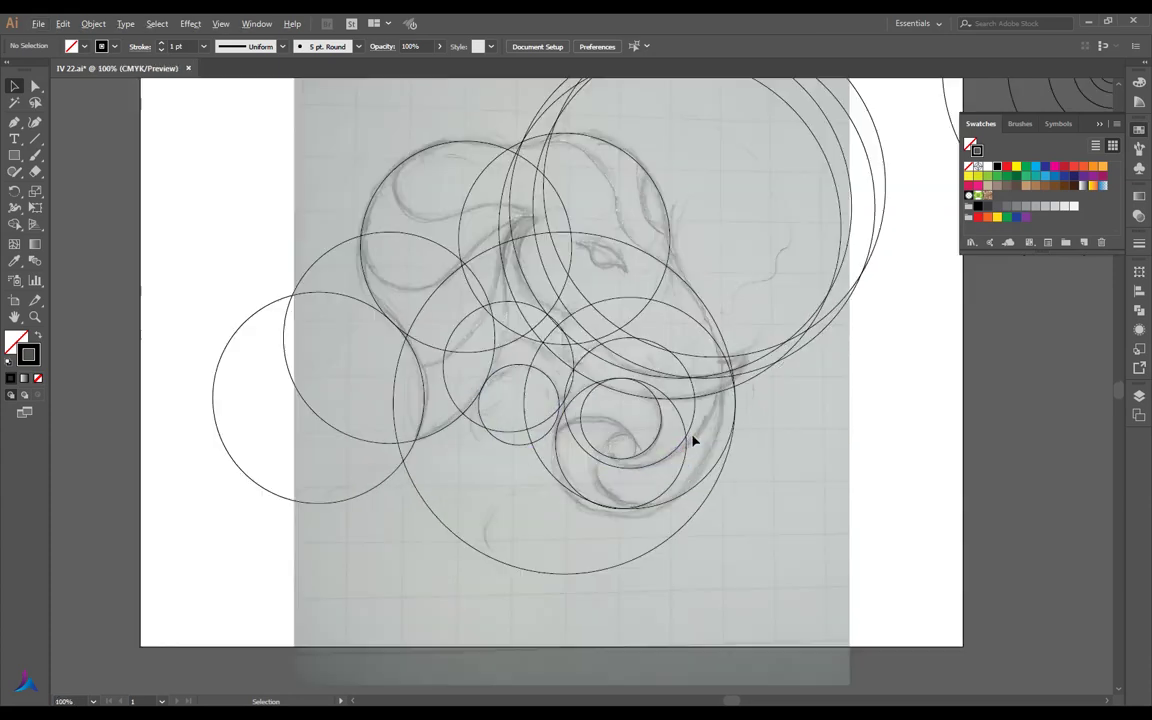
scroll(600, 410, down, 2)
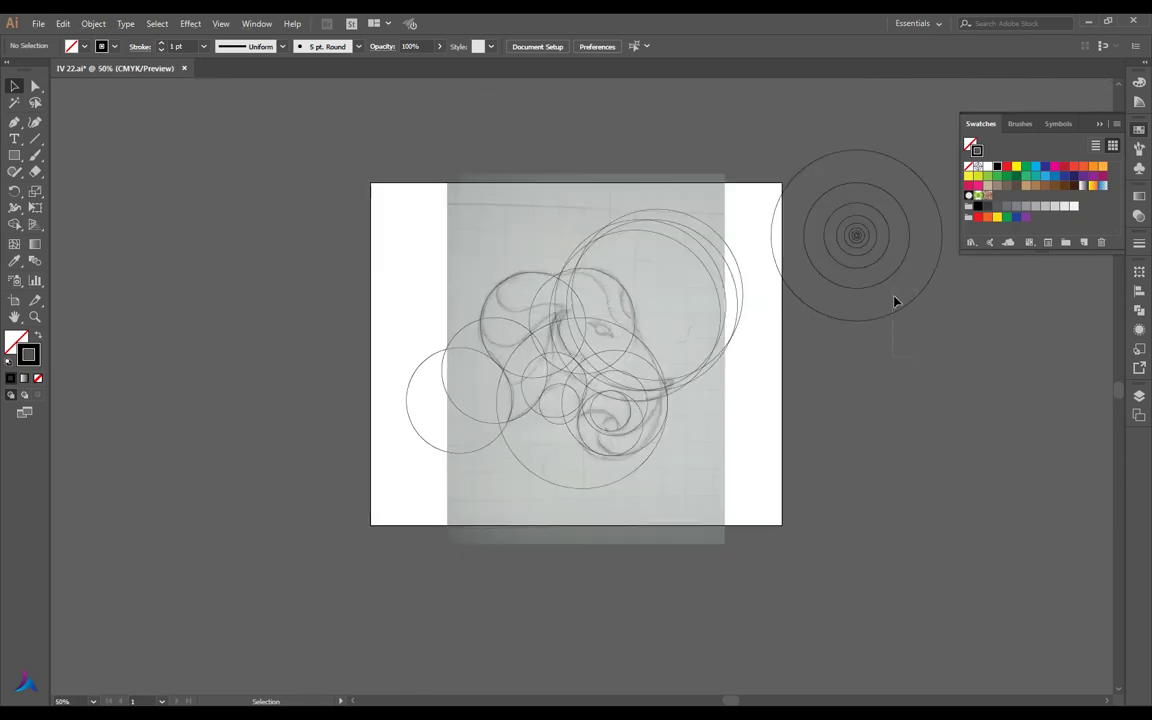
drag(895, 301, 836, 198)
key(ctrl+s)
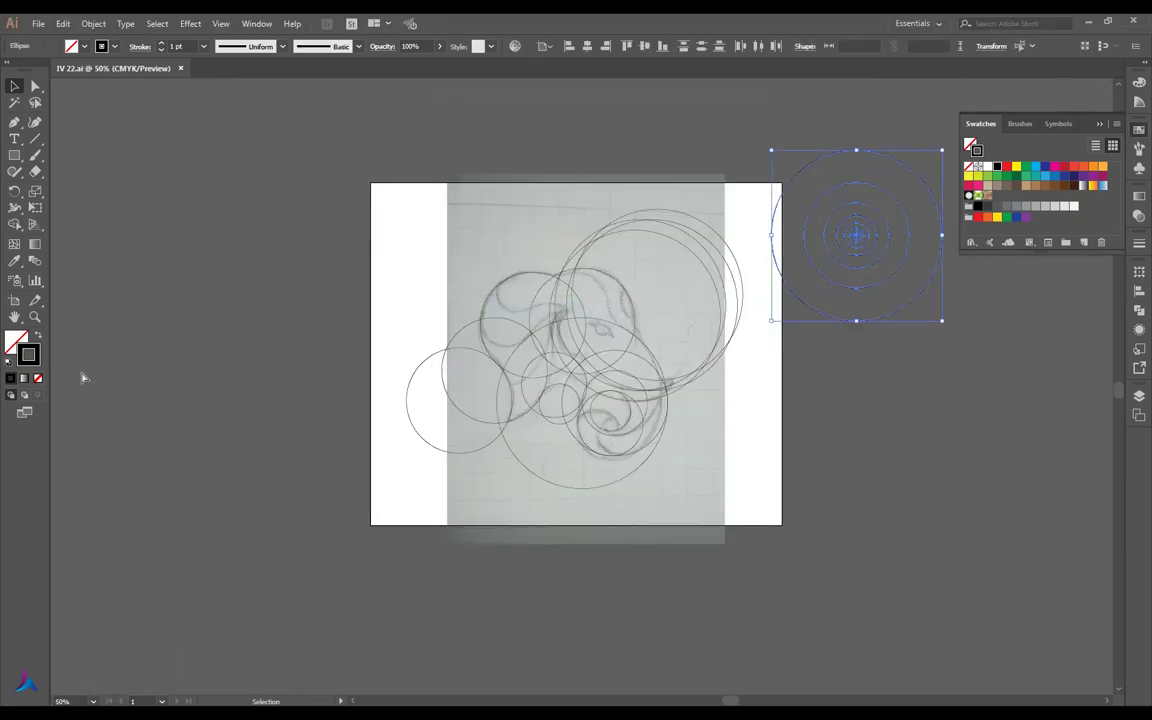
Stroke all overlay circles yellow, leaving the sketch photo unchanged
click(980, 365)
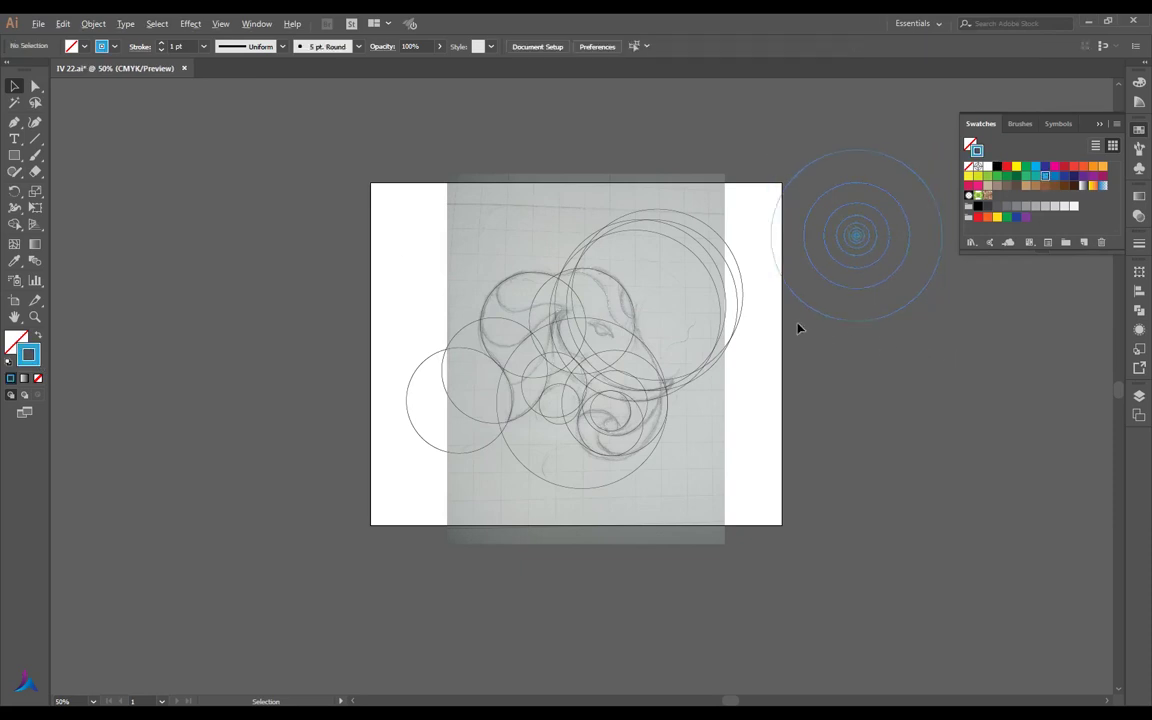
scroll(674, 297, up, 1)
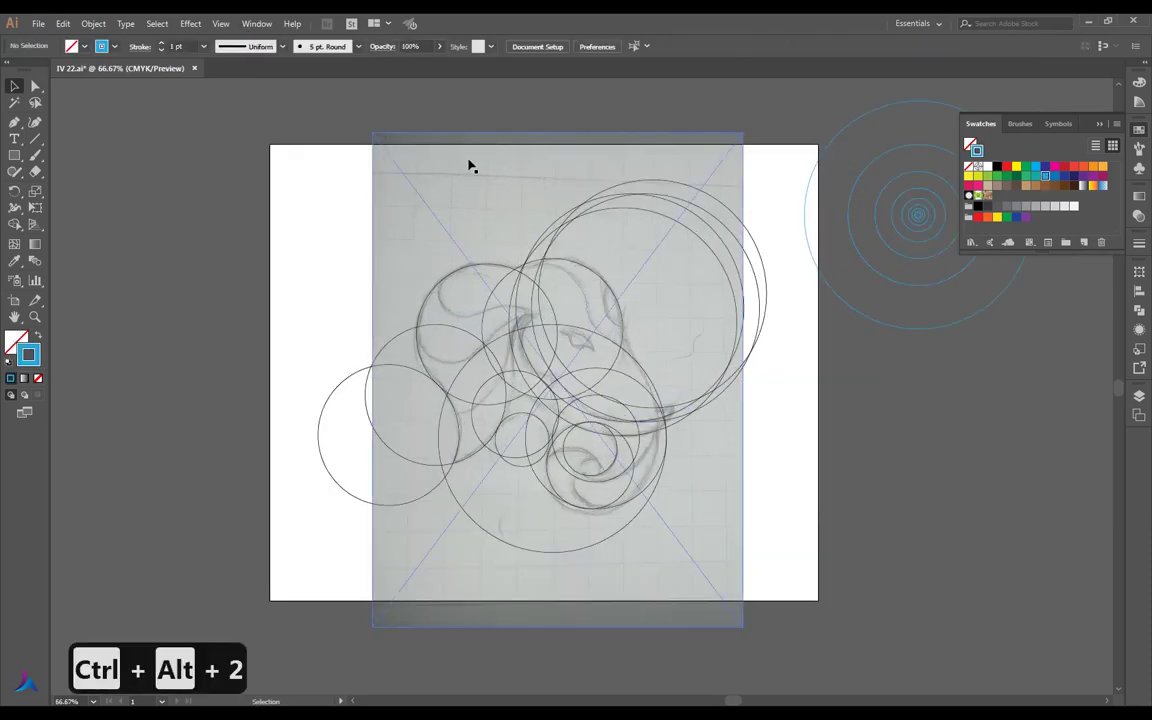
drag(792, 496, 324, 237)
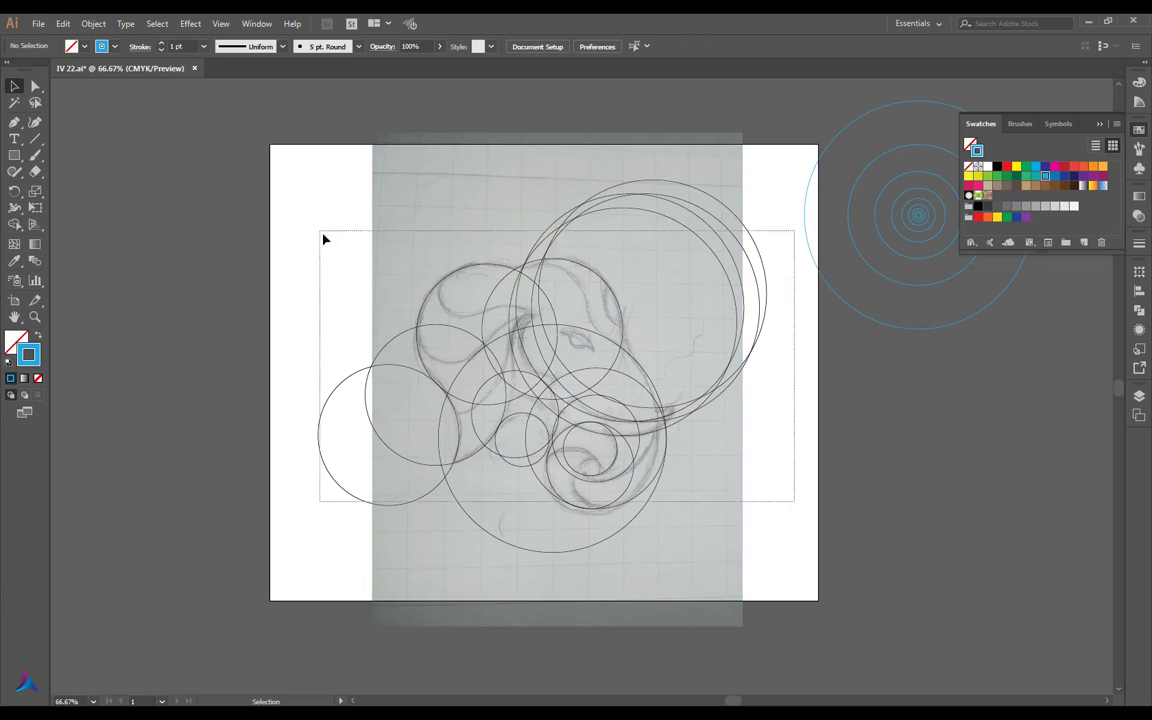
shift+click(584, 550)
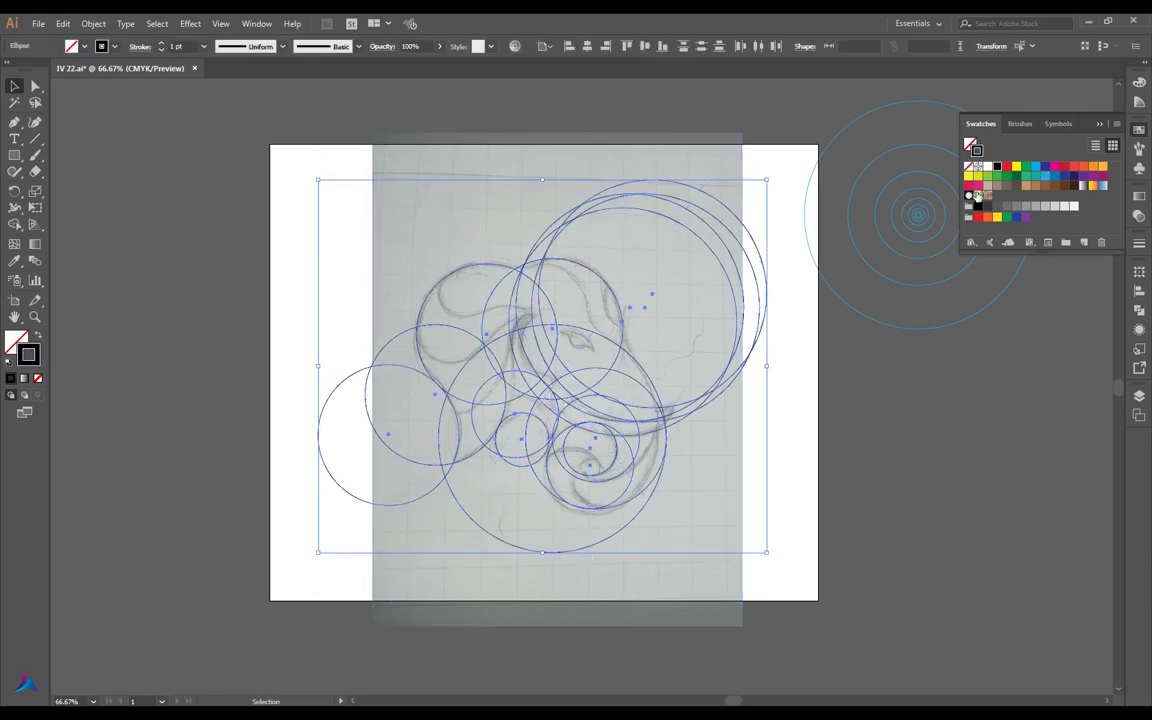
click(971, 178)
click(915, 398)
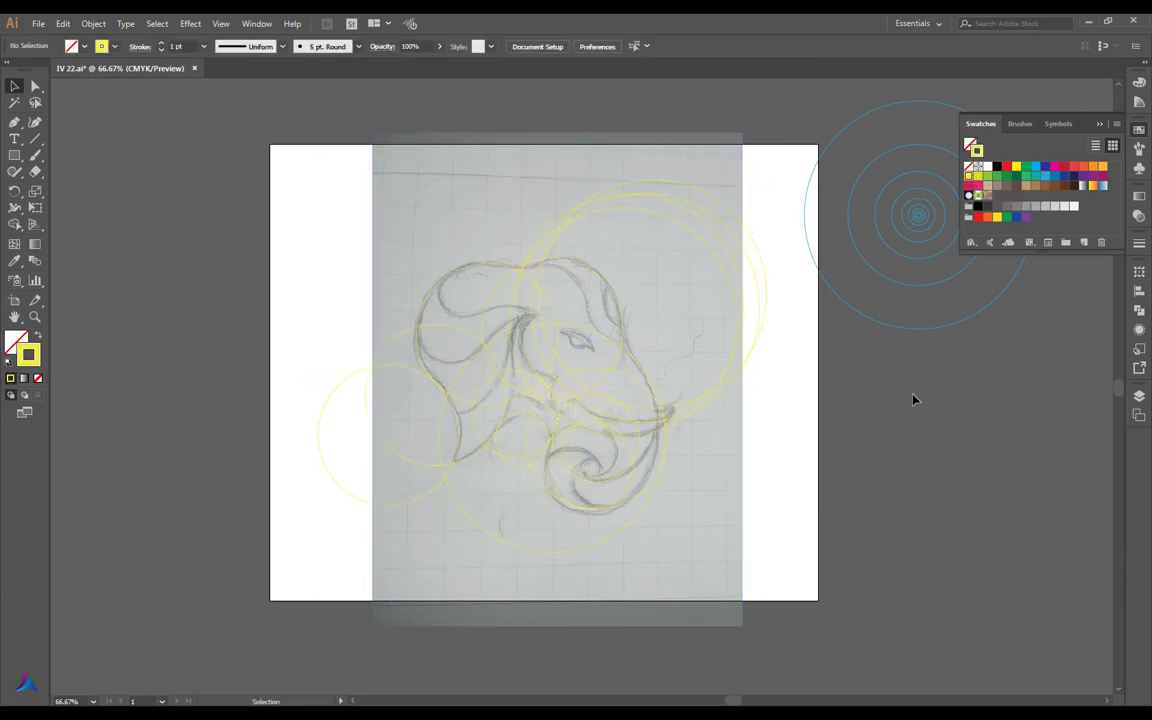
Fade the sketch photo to 74% opacity and lock it in place
click(748, 475)
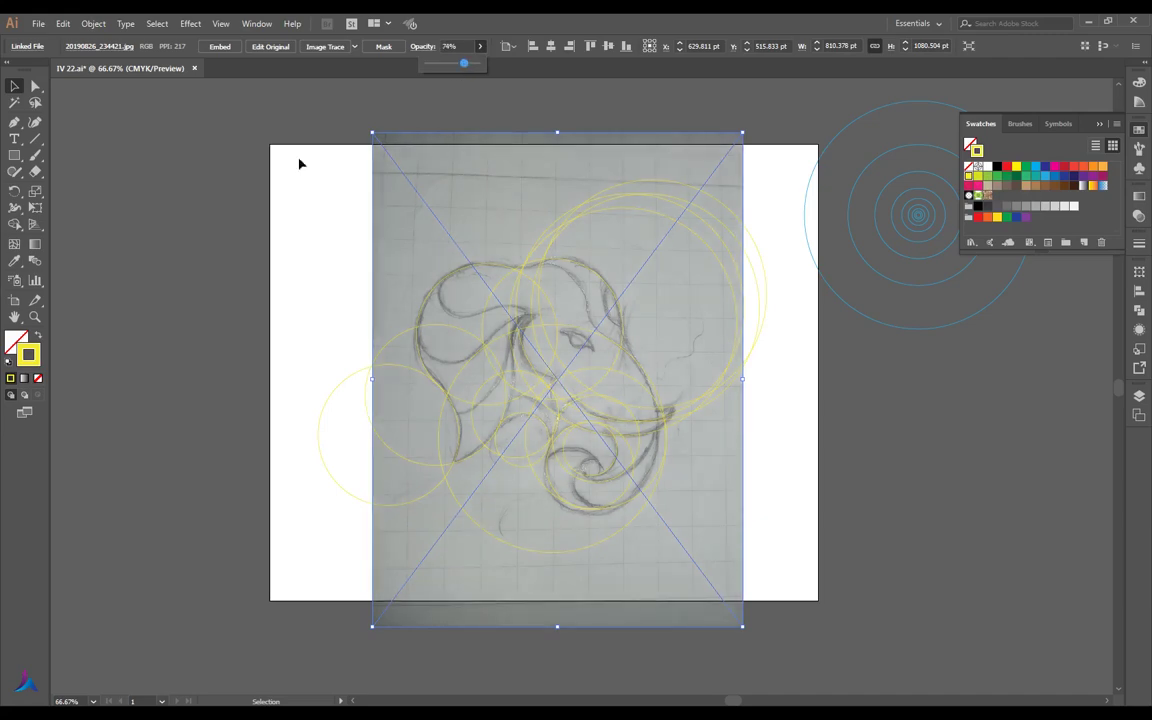
key(ctrl+2)
scroll(618, 313, up, 1)
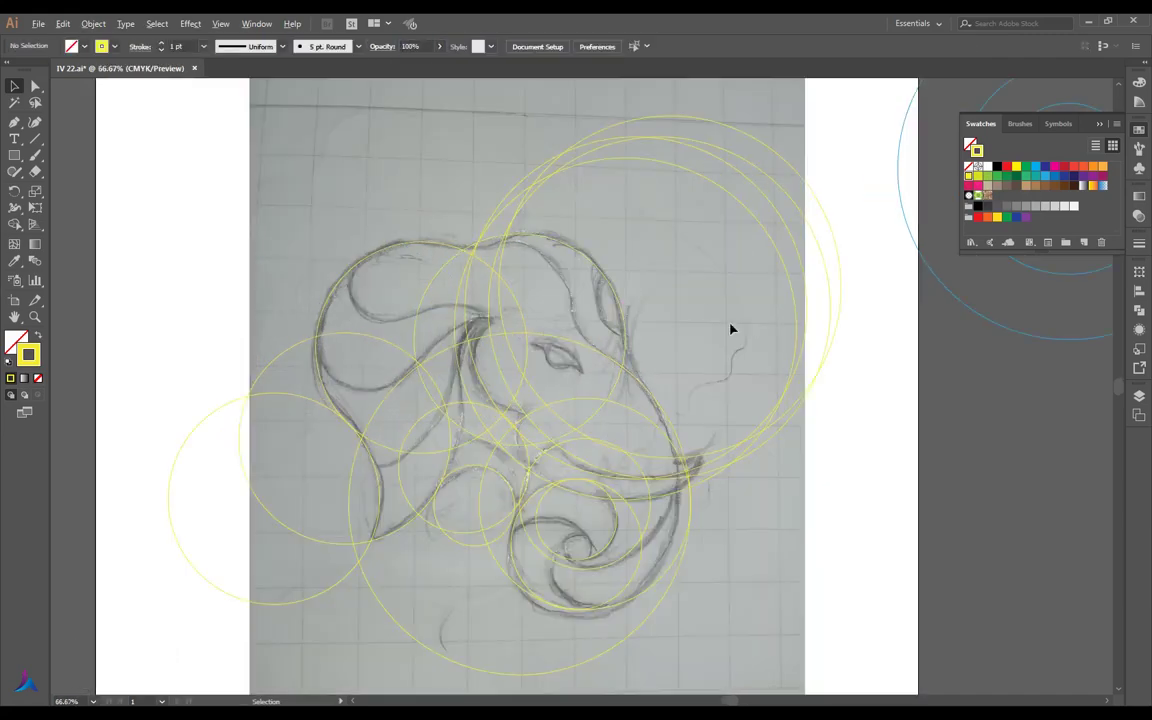
scroll(730, 327, down, 2)
click(923, 327)
click(797, 341)
scroll(707, 332, up, 1)
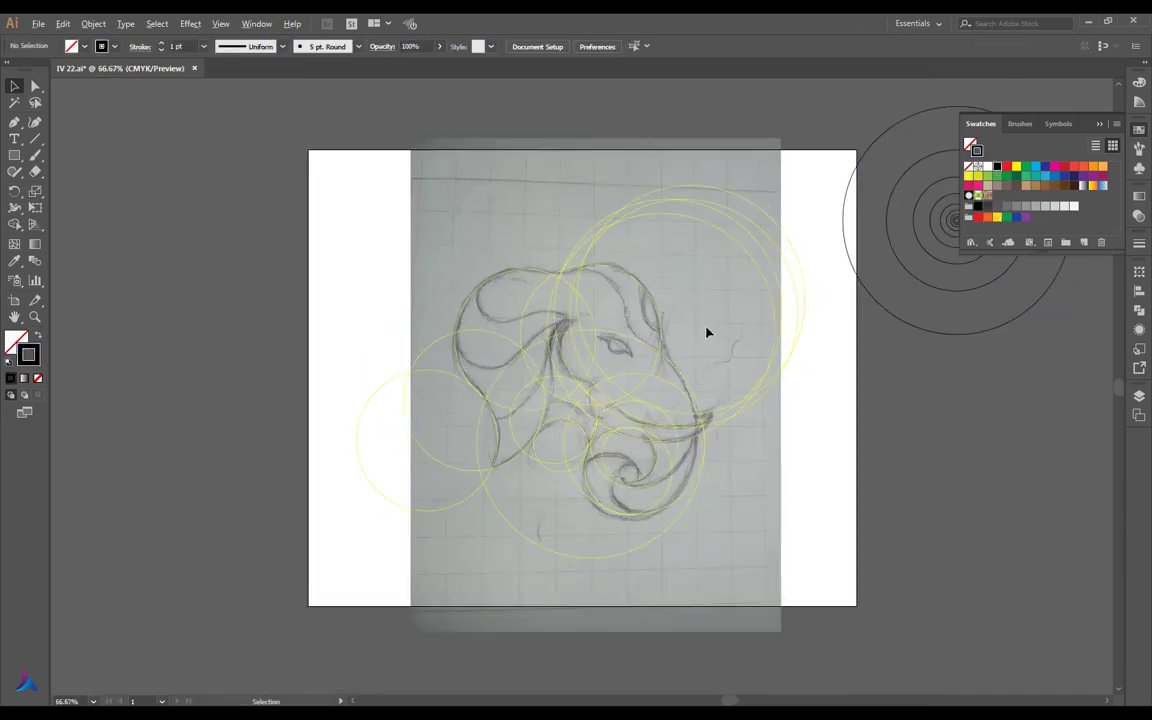
Place a circle copy on the trunk swirl and delete a misplaced dark circle
drag(620, 483, 621, 480)
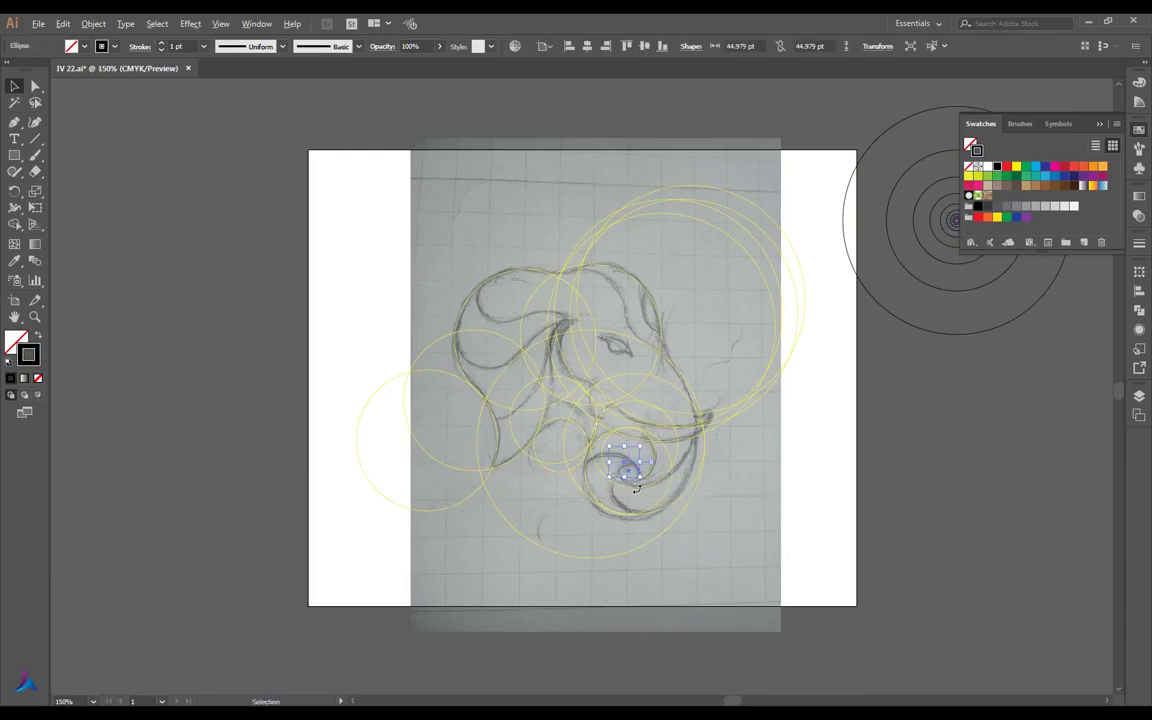
scroll(620, 478, up, 4)
click(645, 423)
click(648, 476)
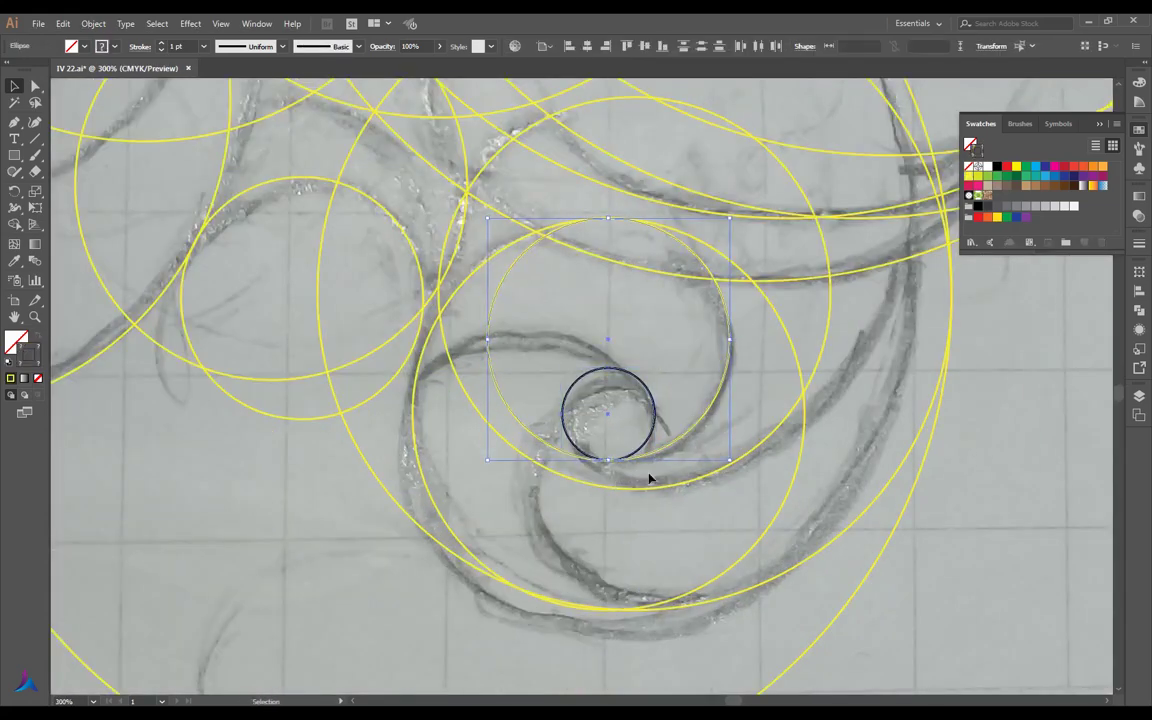
scroll(605, 458, down, 2)
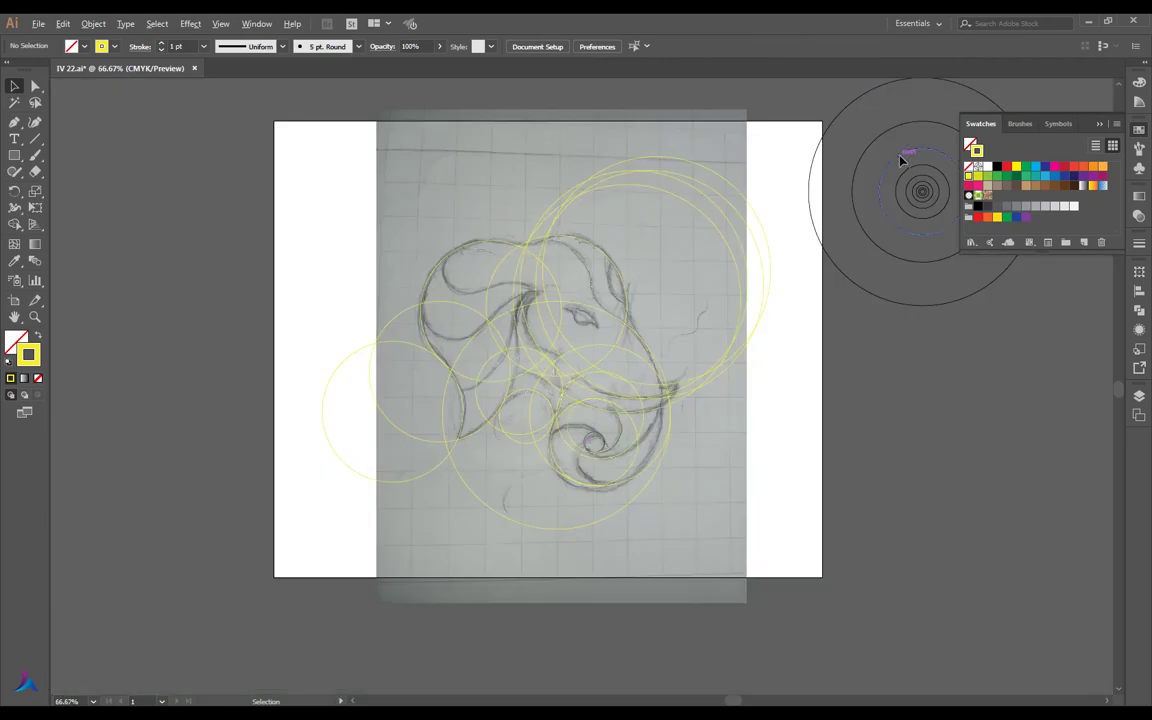
scroll(586, 421, up, 1)
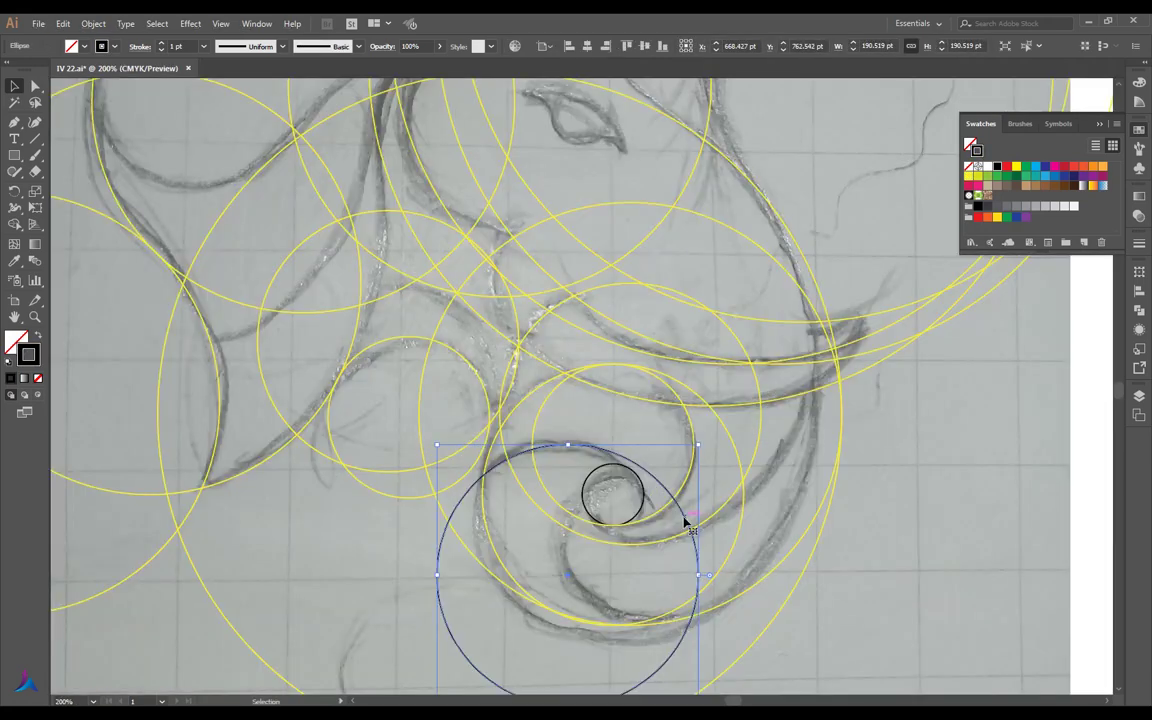
key(Delete)
key(Delete)
scroll(681, 443, down, 2)
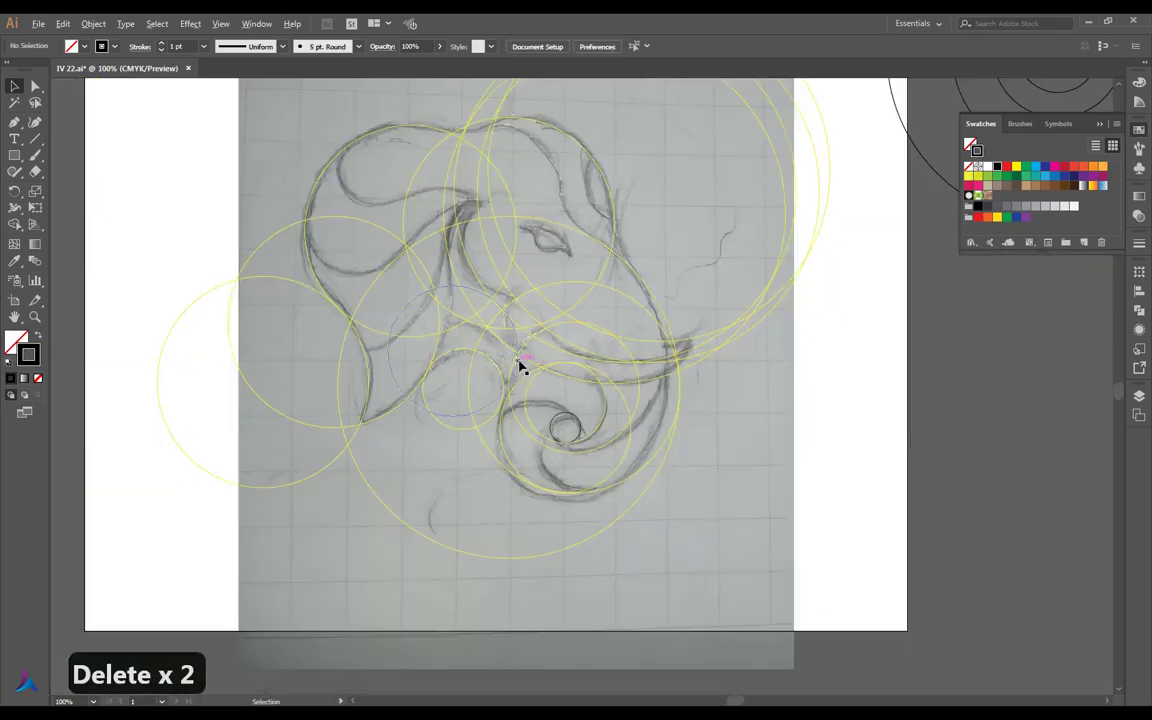
scroll(522, 368, down, 1)
Copy the small black circle onto the sketch and duplicate it to fit the swirl
mouse_move(903, 148)
mouse_down()
mouse_move(560, 402)
mouse_move(558, 390)
mouse_up()
scroll(571, 404, up, 2)
scroll(545, 415, up, 1)
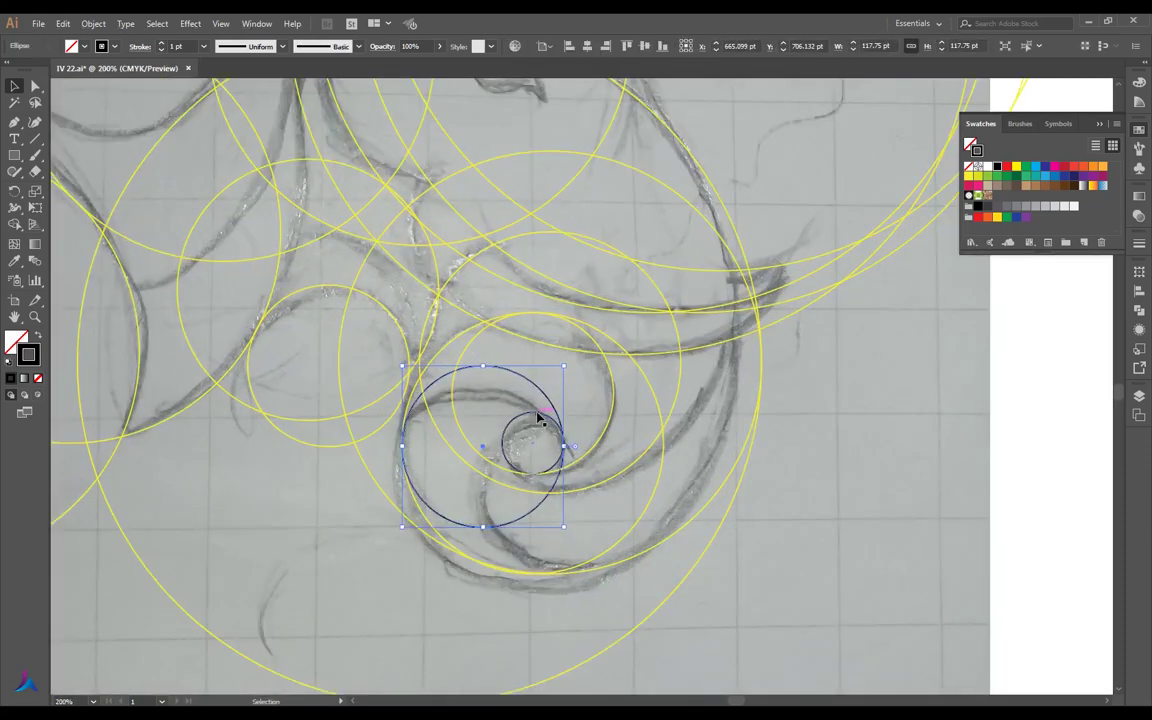
click(551, 406)
scroll(565, 450, up, 2)
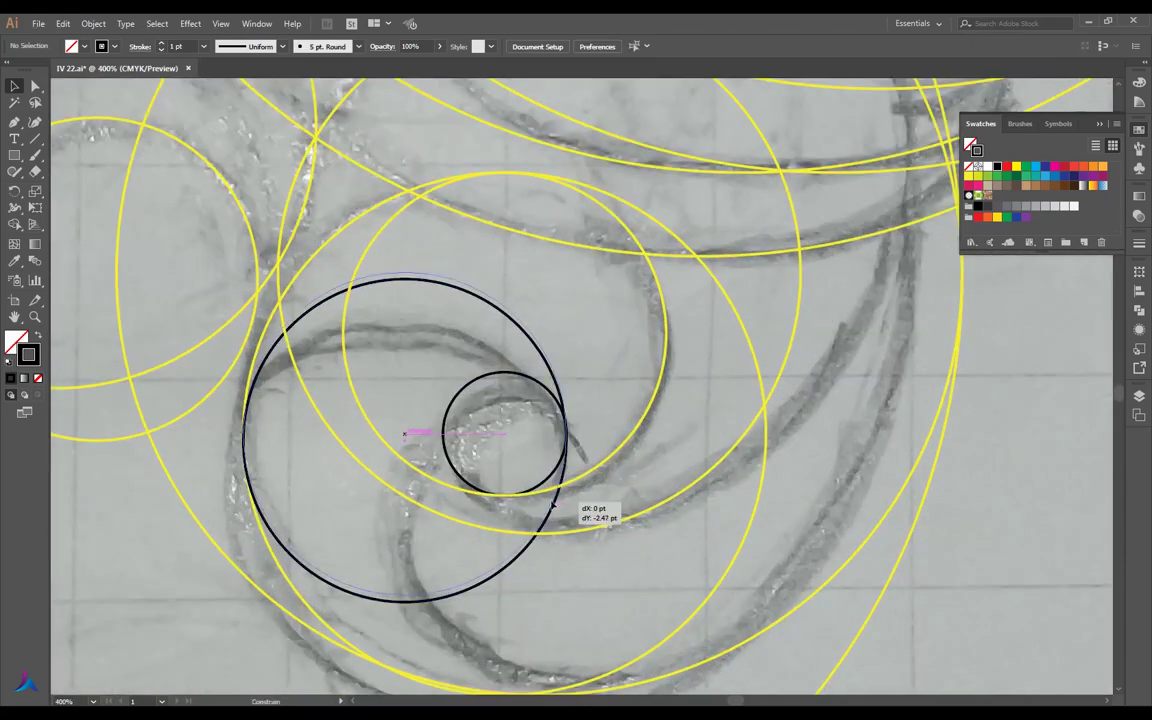
scroll(594, 406, down, 1)
scroll(594, 406, down, 1)
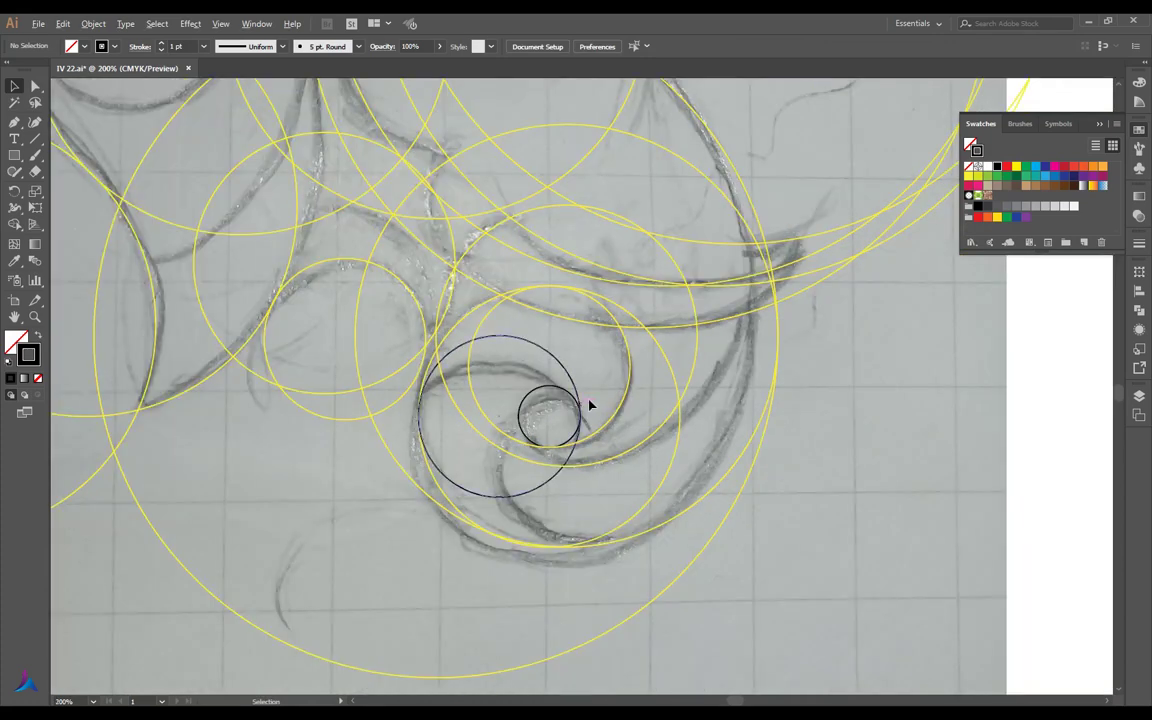
scroll(479, 428, down, 1)
mouse_move(547, 388)
mouse_down()
mouse_move(590, 431)
mouse_move(527, 442)
mouse_up()
scroll(810, 445, down, 1)
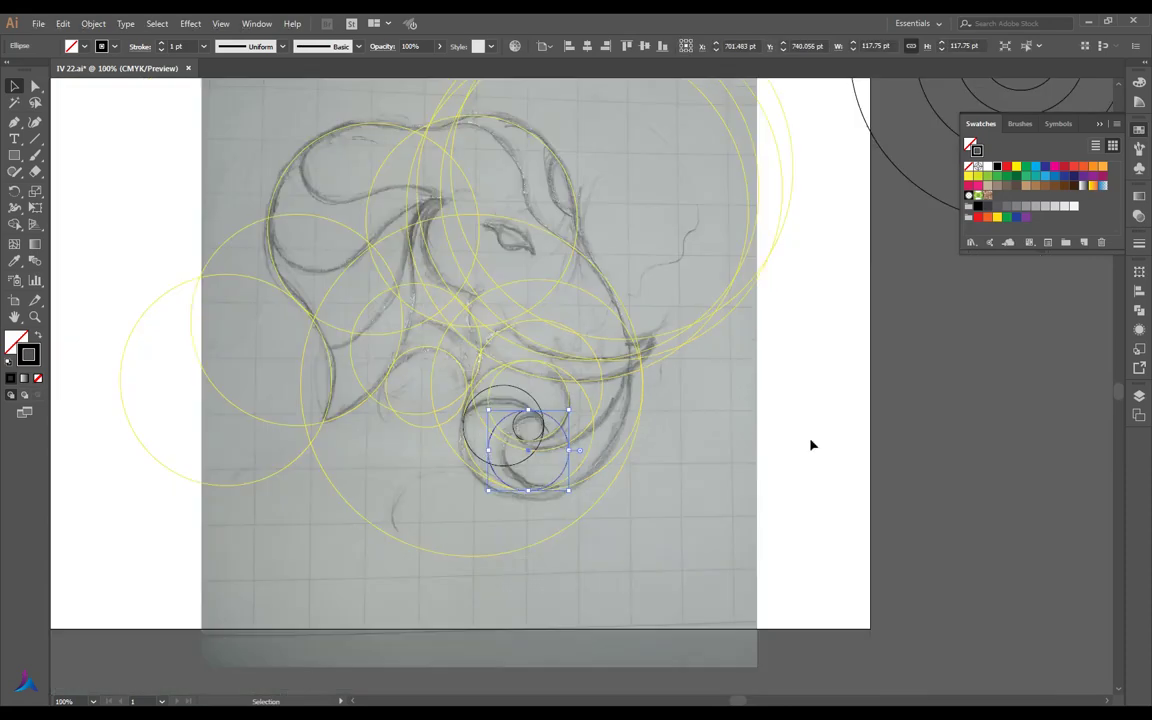
scroll(922, 192, down, 1)
Copy a larger circle onto the sketch and nudge it right with Direct Selection
drag(909, 149, 602, 328)
scroll(579, 455, up, 1)
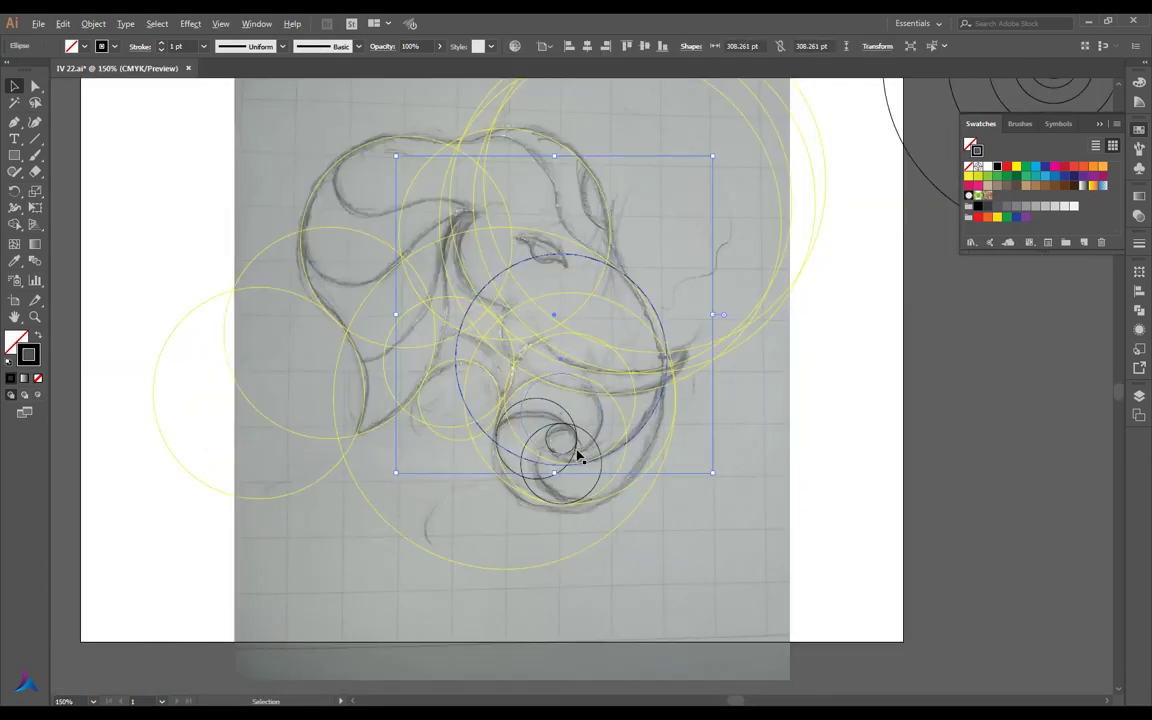
scroll(576, 496, up, 1)
scroll(563, 494, up, 1)
key(a)
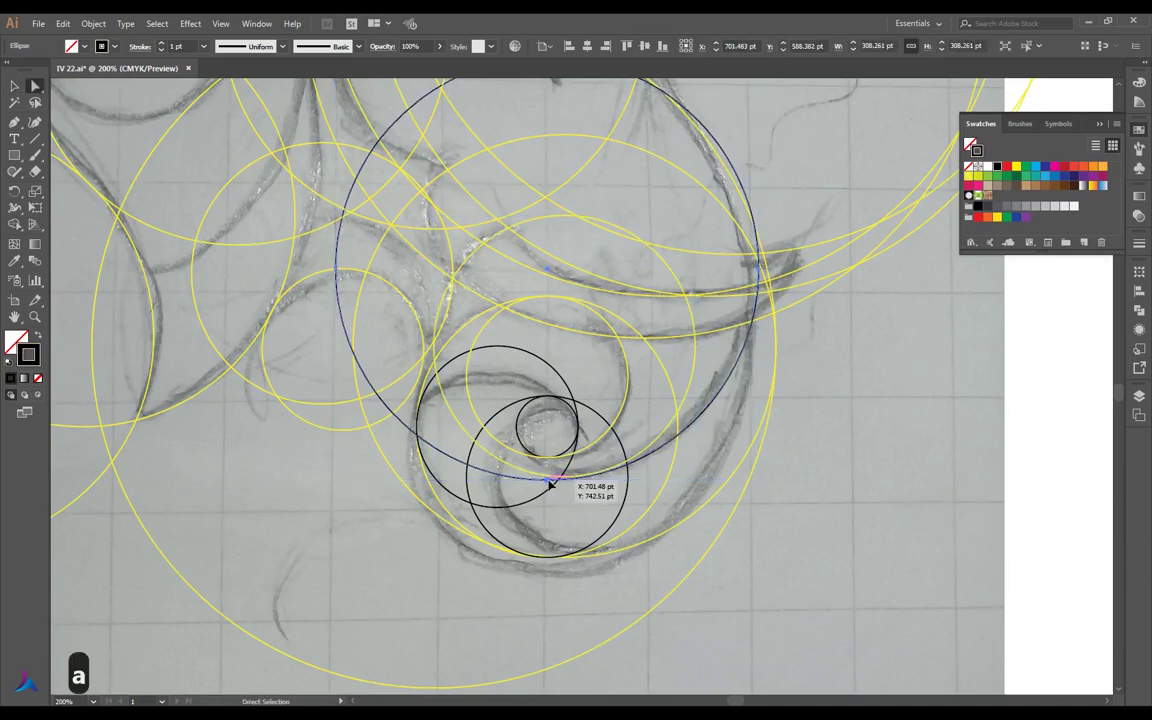
drag(549, 478, 566, 473)
scroll(596, 498, down, 1)
scroll(596, 498, down, 1)
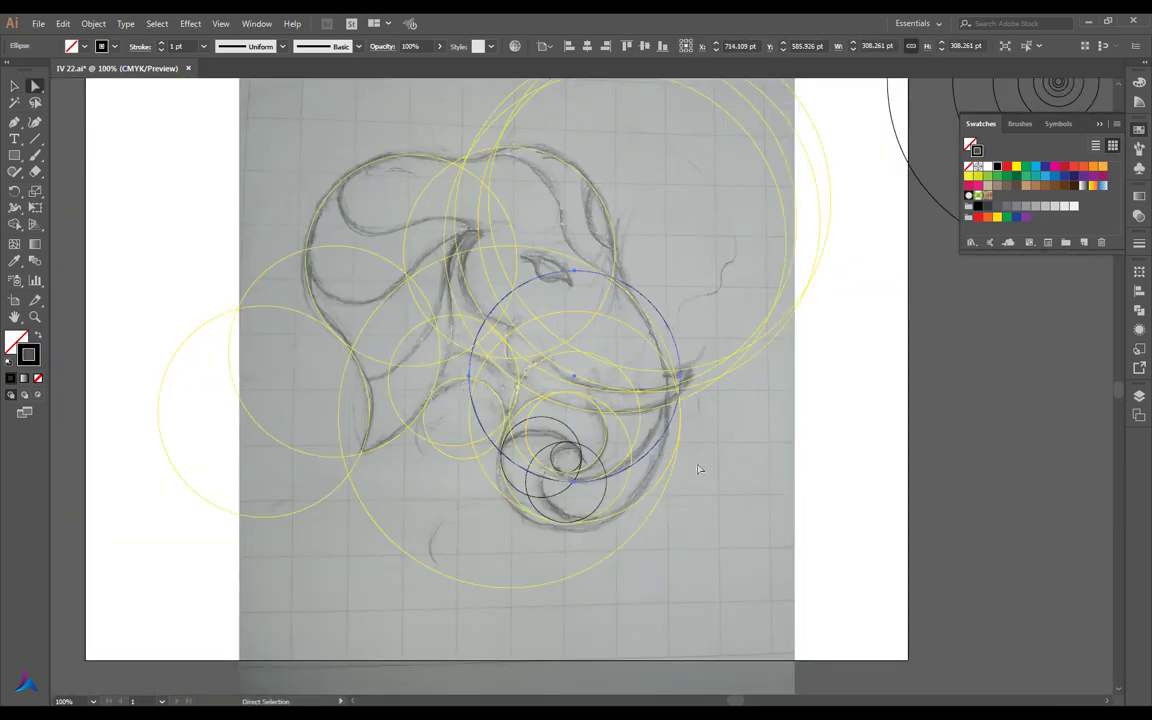
click(659, 405)
scroll(659, 405, up, 1)
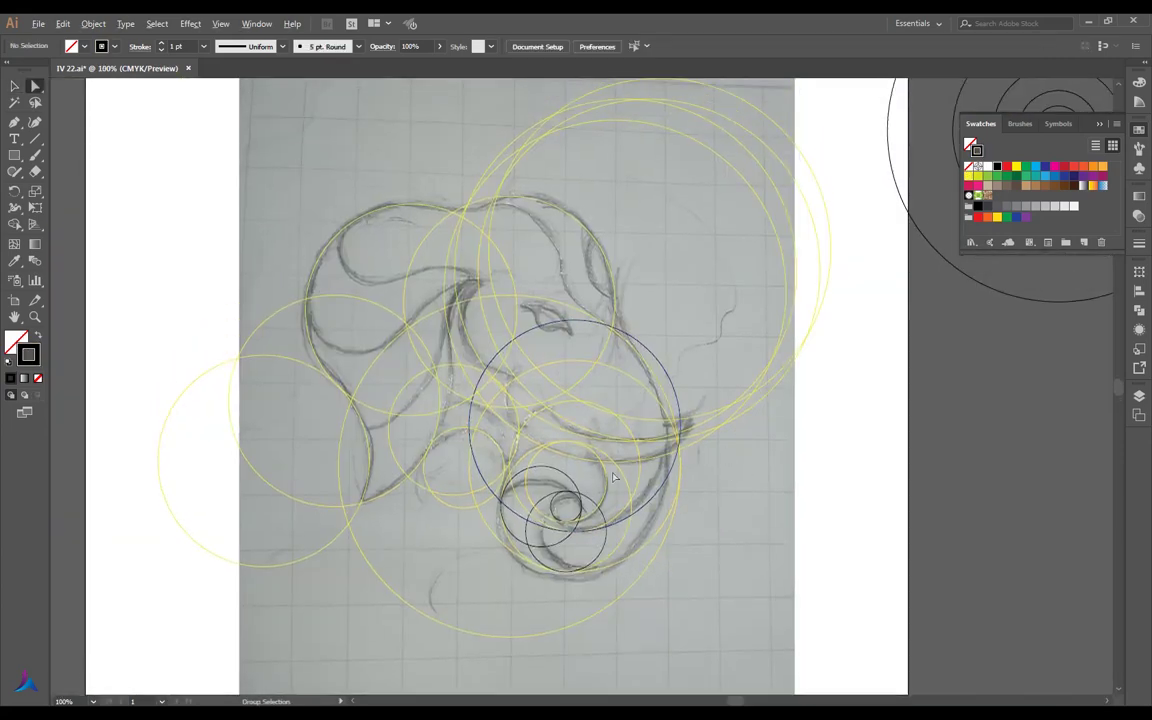
scroll(614, 478, down, 1)
Position a circle over the head, adding copies on the intersection down-right and beside the trunk
drag(586, 419, 555, 311)
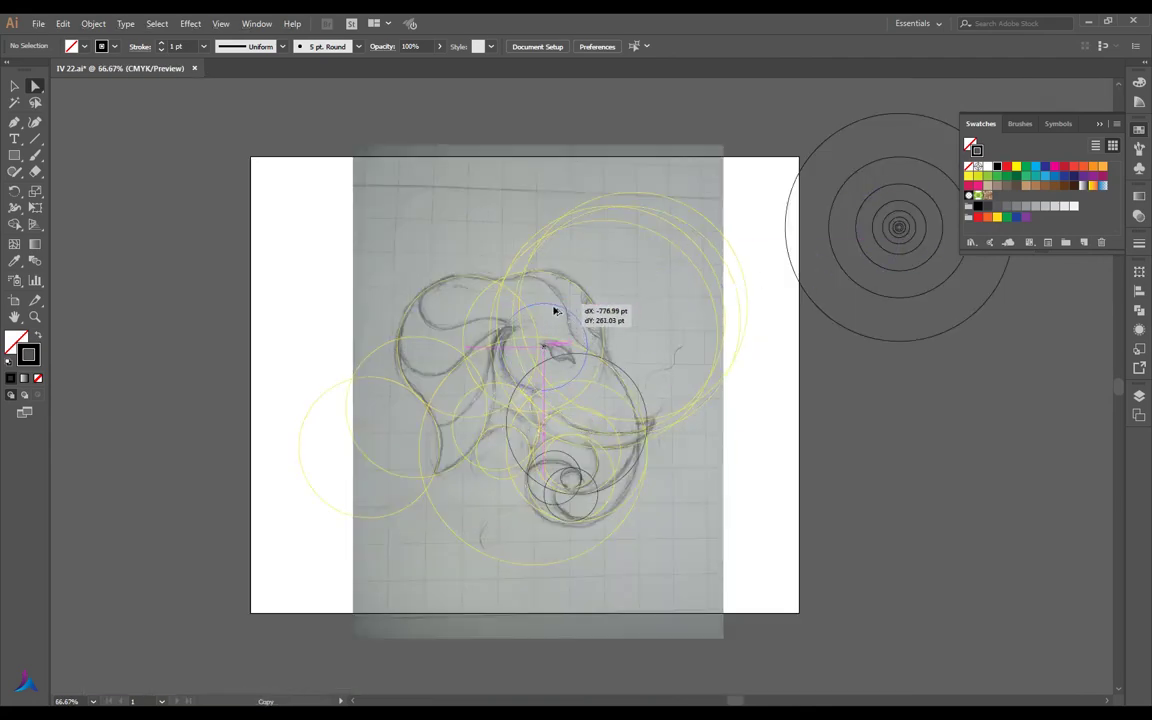
scroll(560, 380, up, 1)
scroll(576, 407, up, 1)
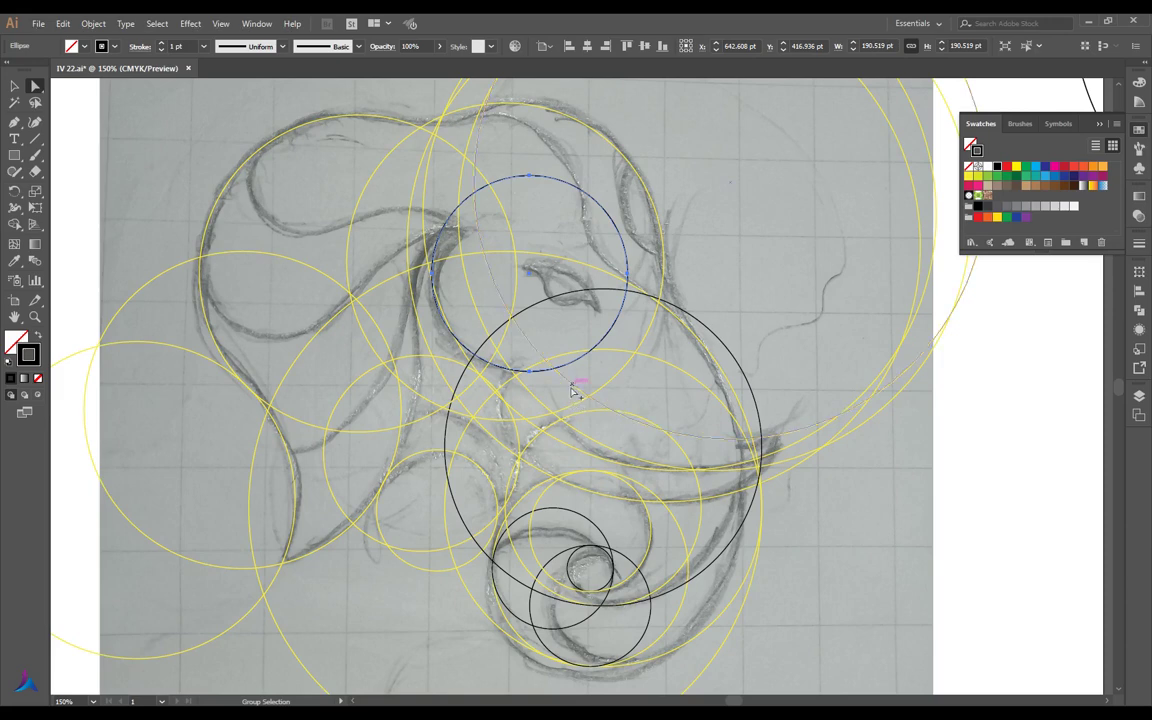
drag(580, 365, 646, 488)
scroll(646, 488, up, 3)
scroll(600, 475, up, 2)
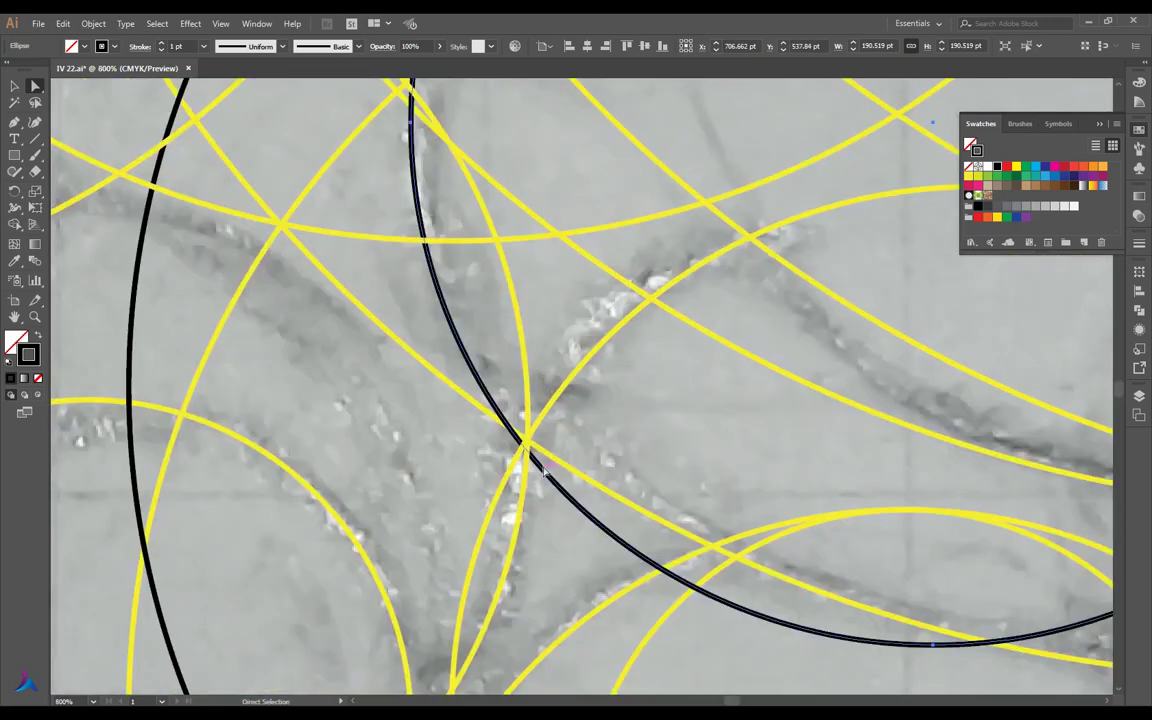
drag(545, 467, 545, 464)
scroll(545, 466, down, 2)
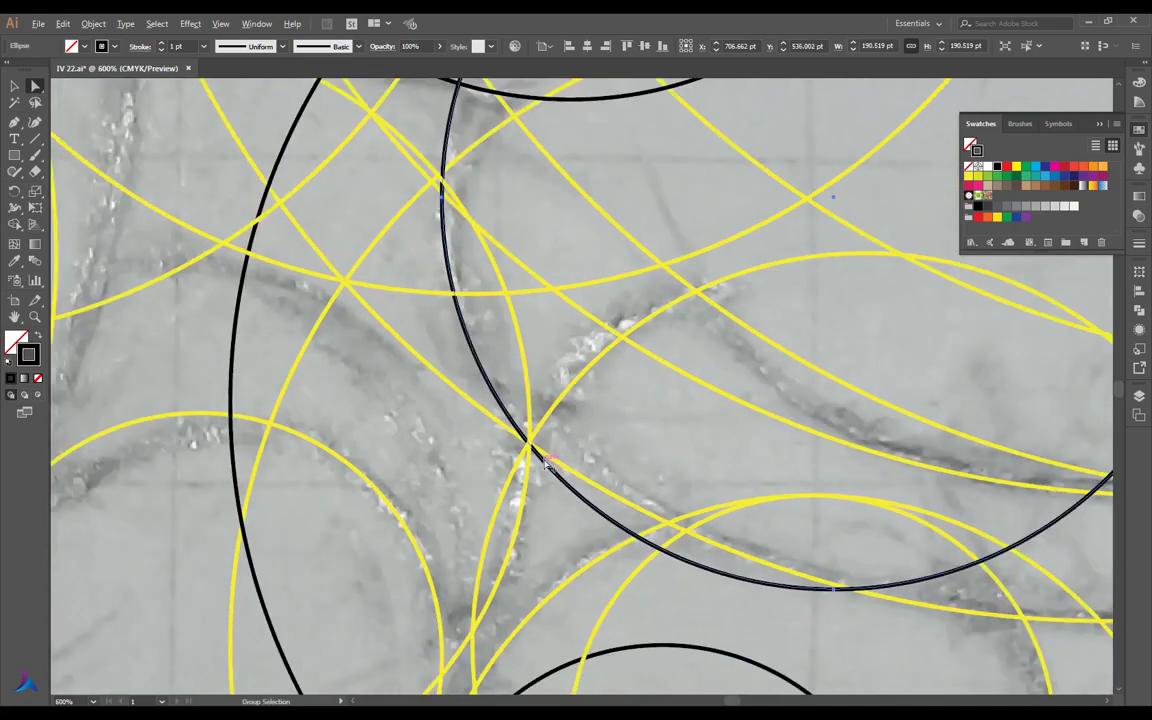
scroll(547, 462, down, 2)
drag(748, 305, 497, 421)
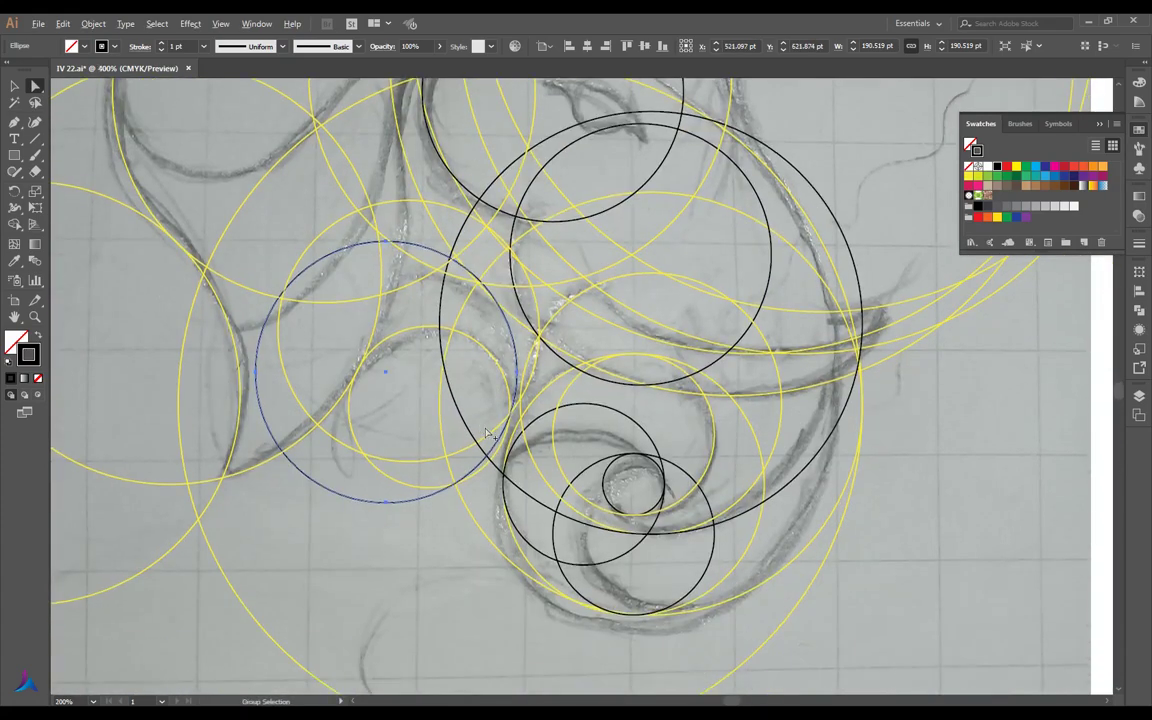
scroll(540, 404, up, 3)
In Outline view, nudge the circle slightly to align it with the sketch
scroll(558, 398, up, 2)
key(ctrl+y)
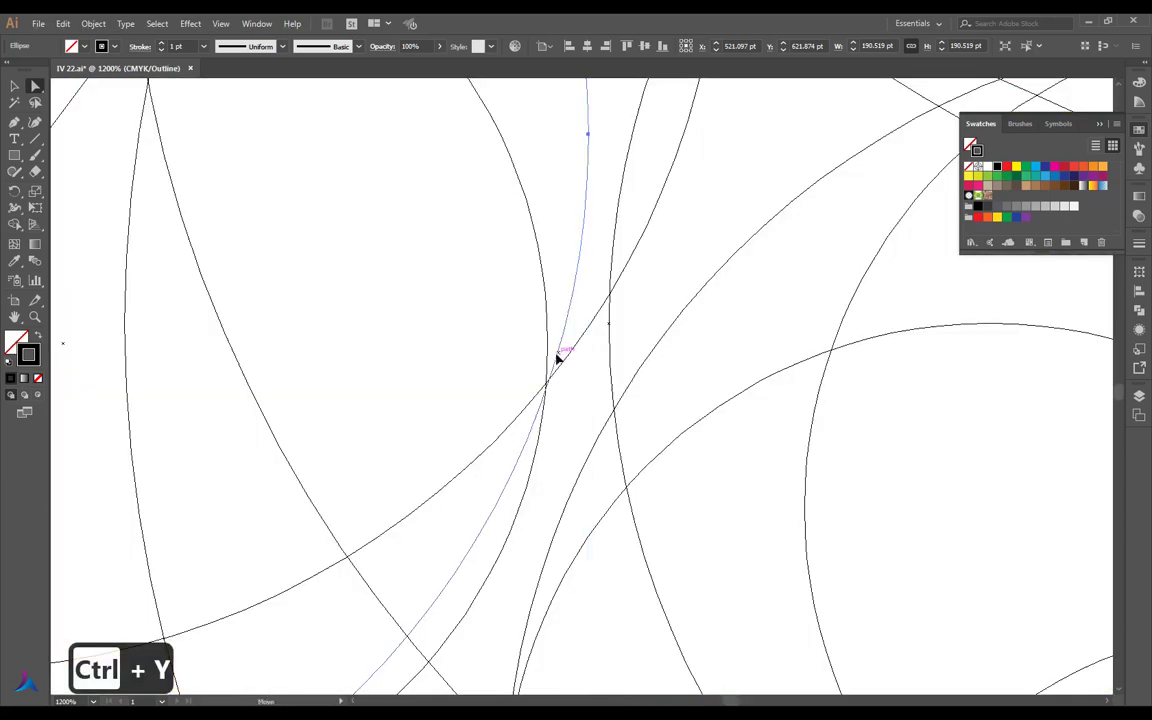
drag(556, 358, 551, 372)
scroll(550, 375, left, 2)
scroll(548, 373, right, 2)
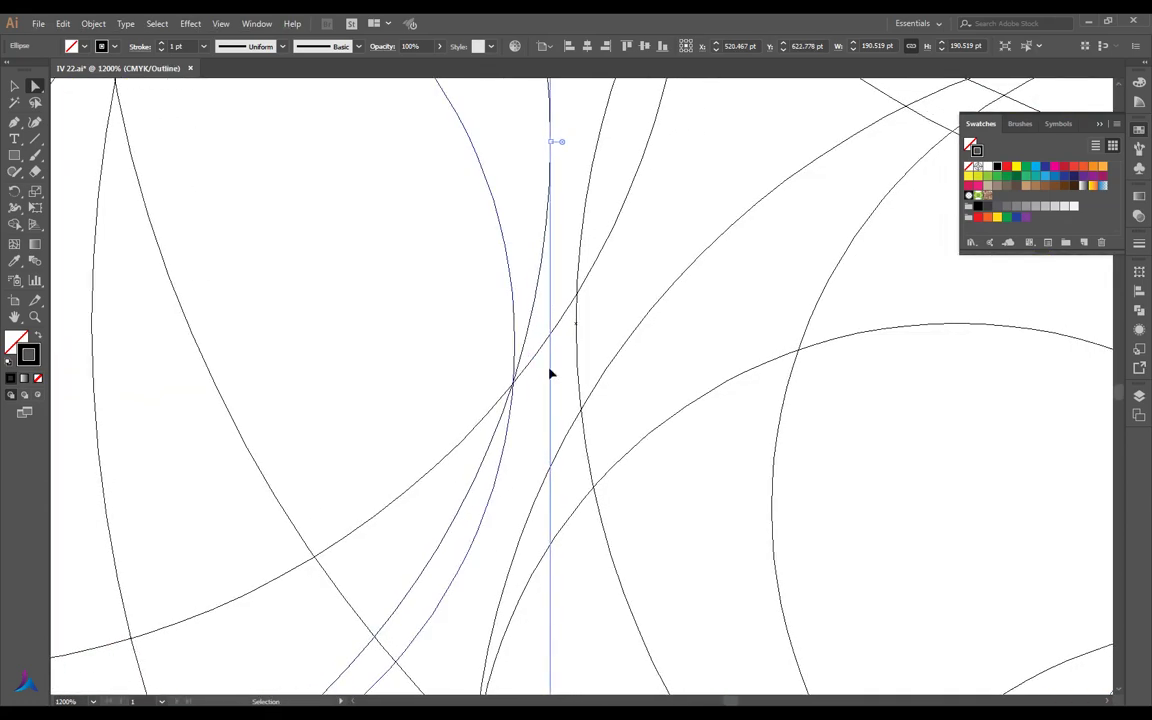
scroll(576, 386, right, 2)
scroll(578, 386, down, 3)
scroll(580, 232, up, 1)
scroll(580, 232, up, 5)
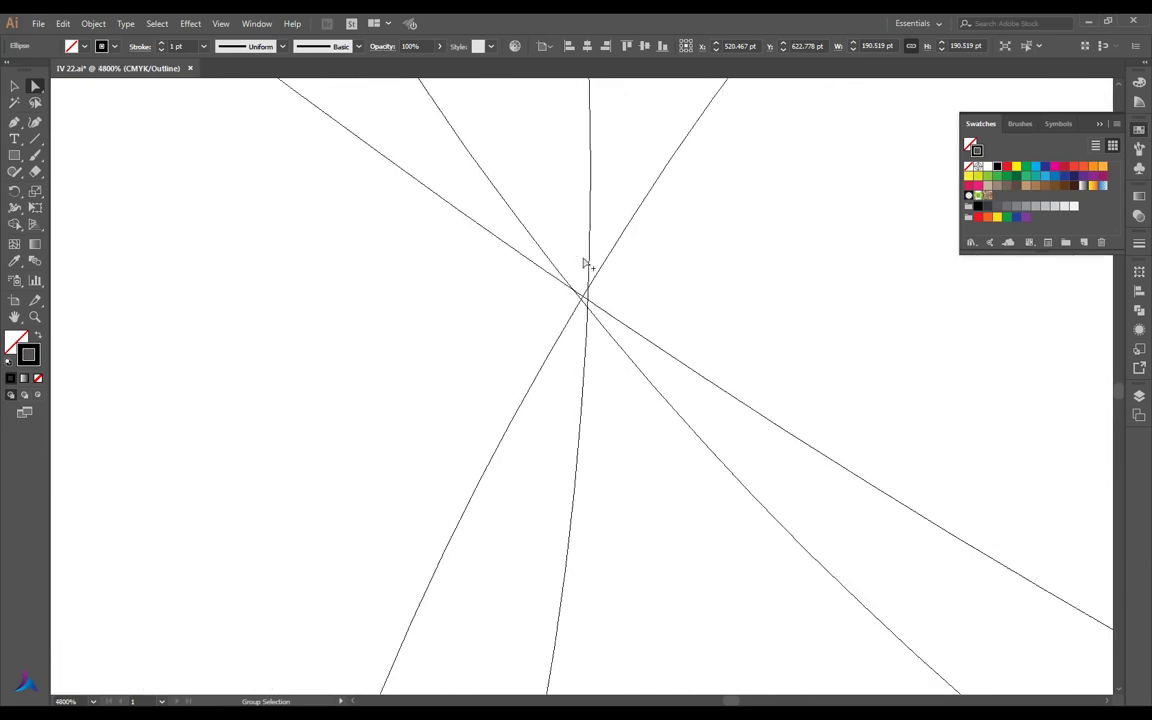
Undo the last change, clear the selection and return to the full-colour preview
key(ctrl+shift+a)
key(ctrl+a)
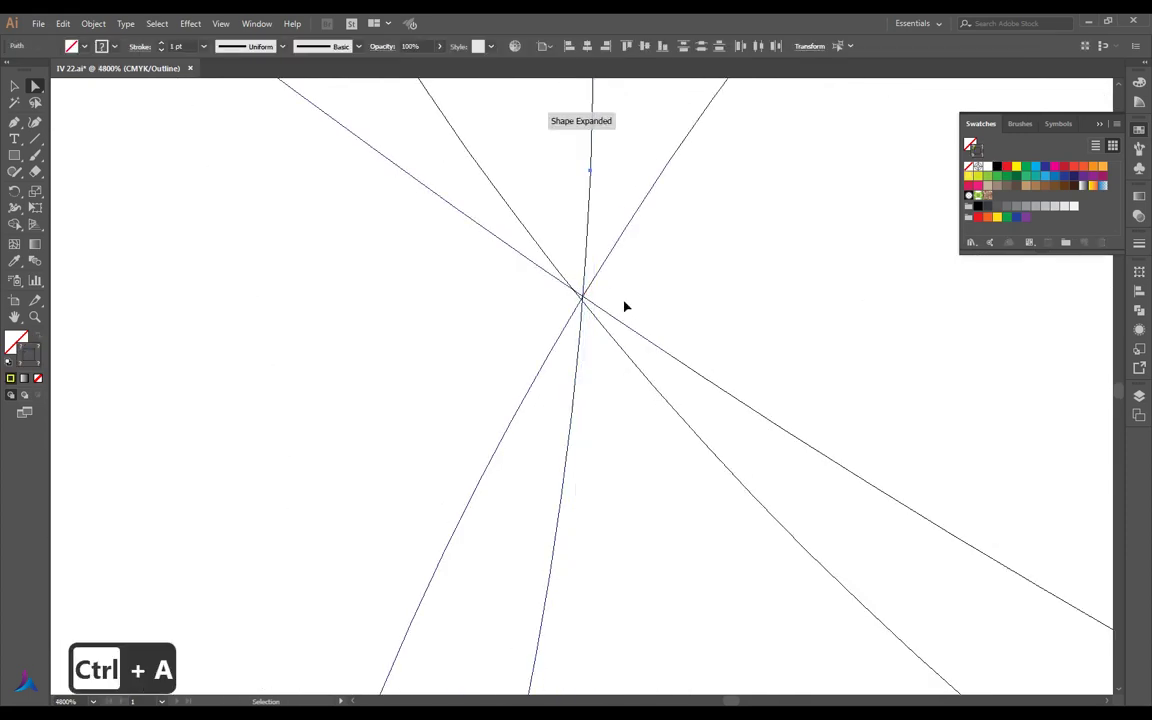
key(ctrl+z)
scroll(658, 298, down, 2)
scroll(658, 298, down, 5)
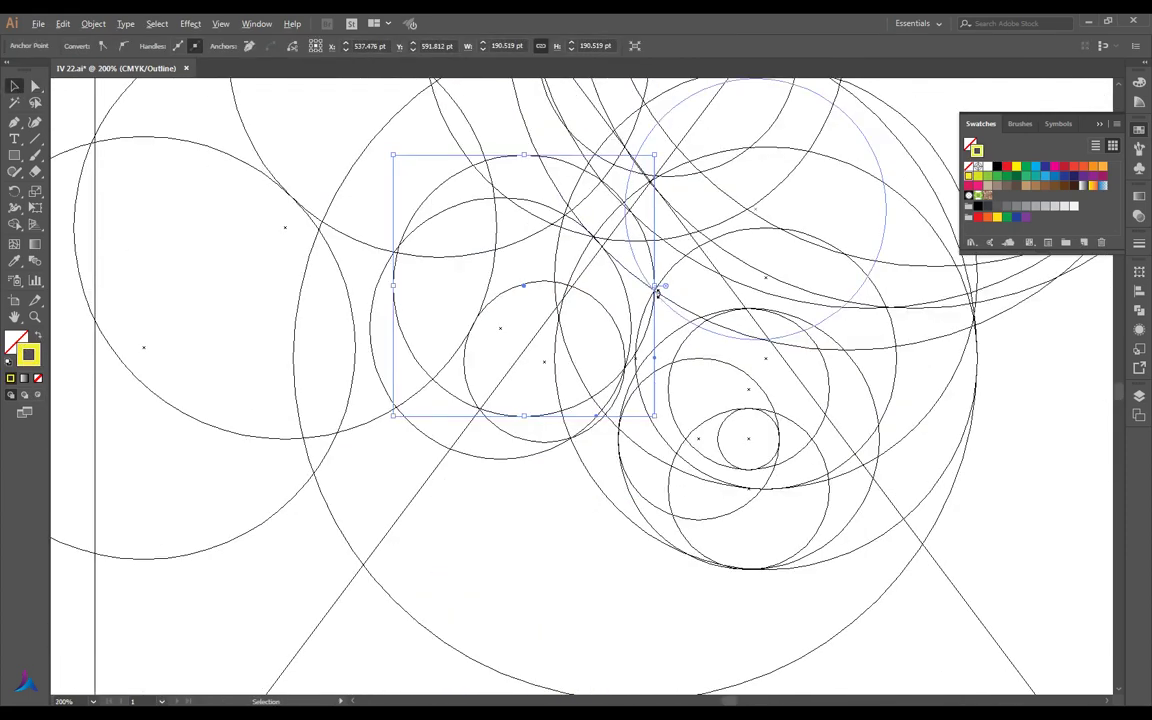
key(ctrl+shift+a)
key(ctrl+y)
scroll(648, 319, up, 1)
scroll(662, 257, up, 4)
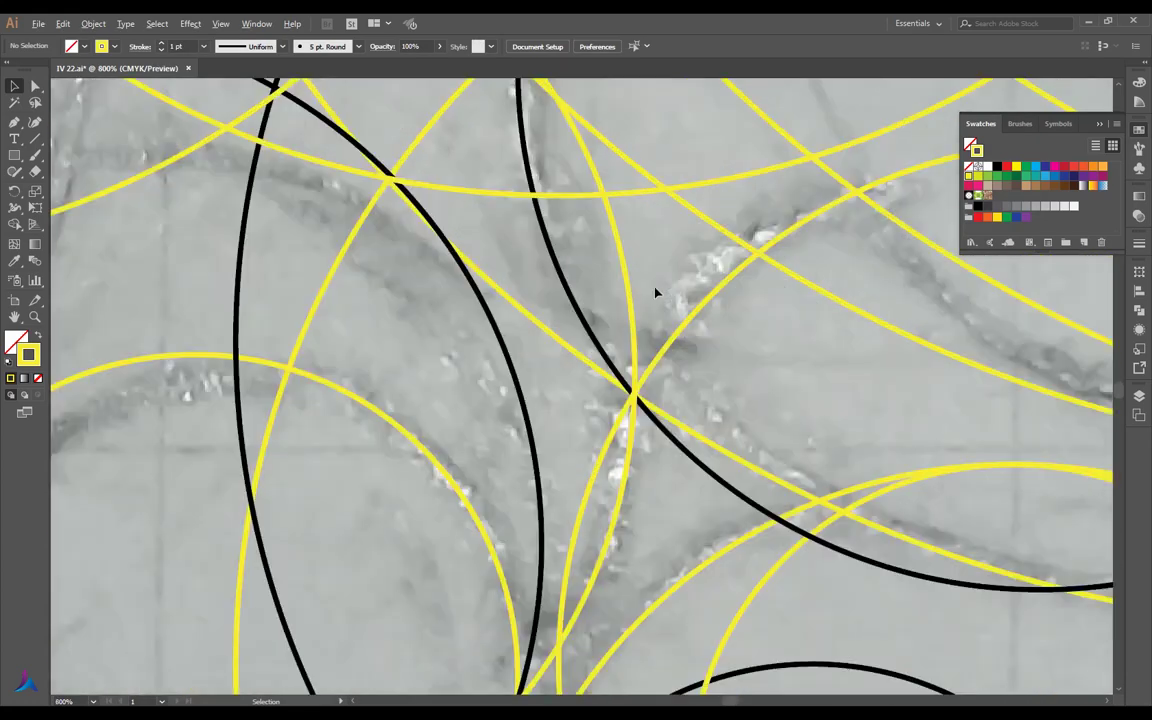
Nudge the path onto the intersection point in Outline view, then return to Preview
key(ctrl+y)
scroll(638, 429, up, 1)
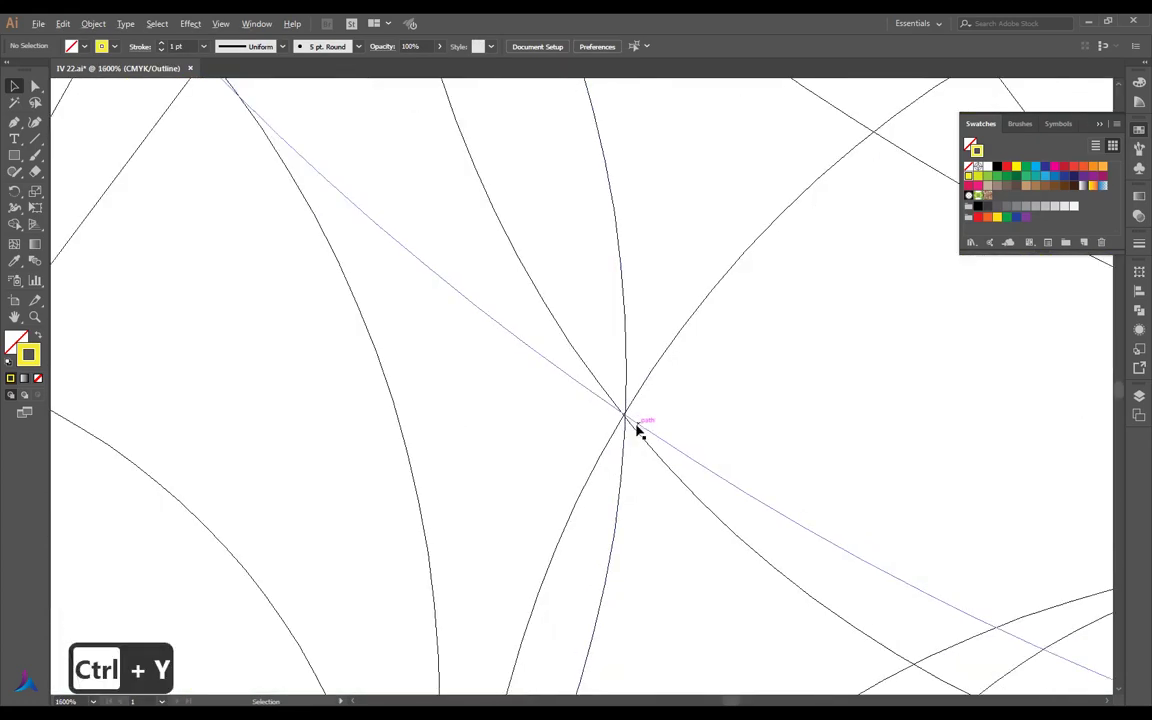
scroll(602, 368, up, 3)
drag(600, 392, 581, 401)
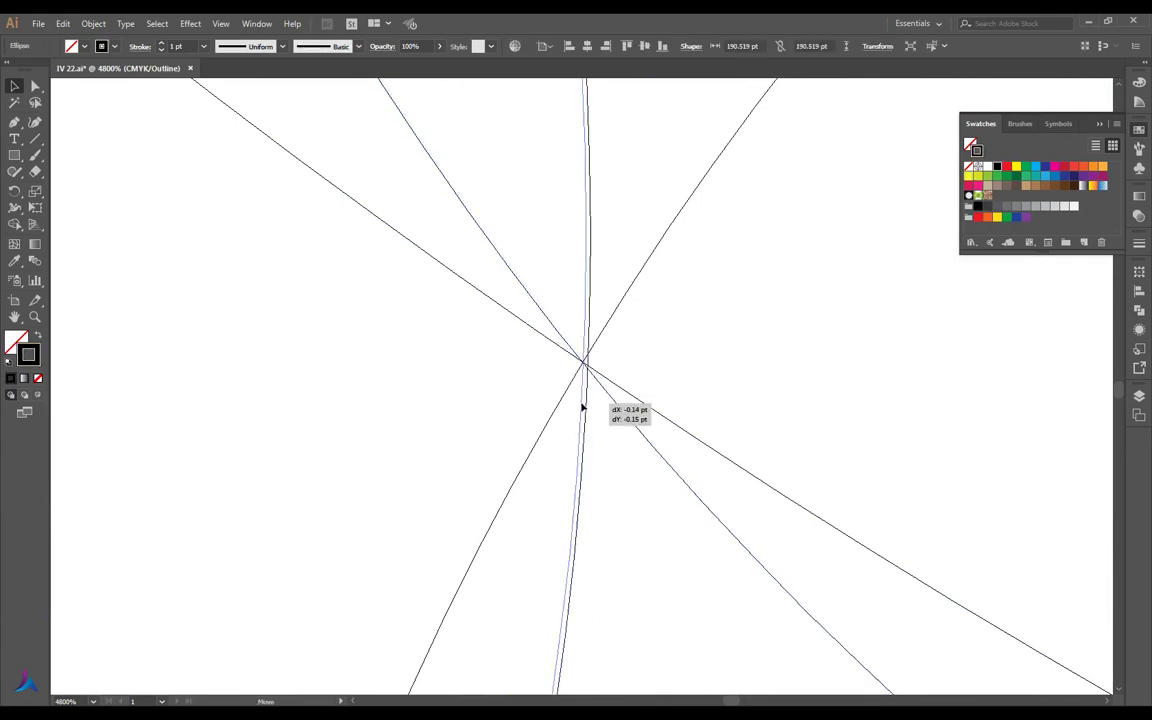
scroll(622, 437, down, 6)
scroll(571, 578, up, 1)
scroll(571, 573, up, 2)
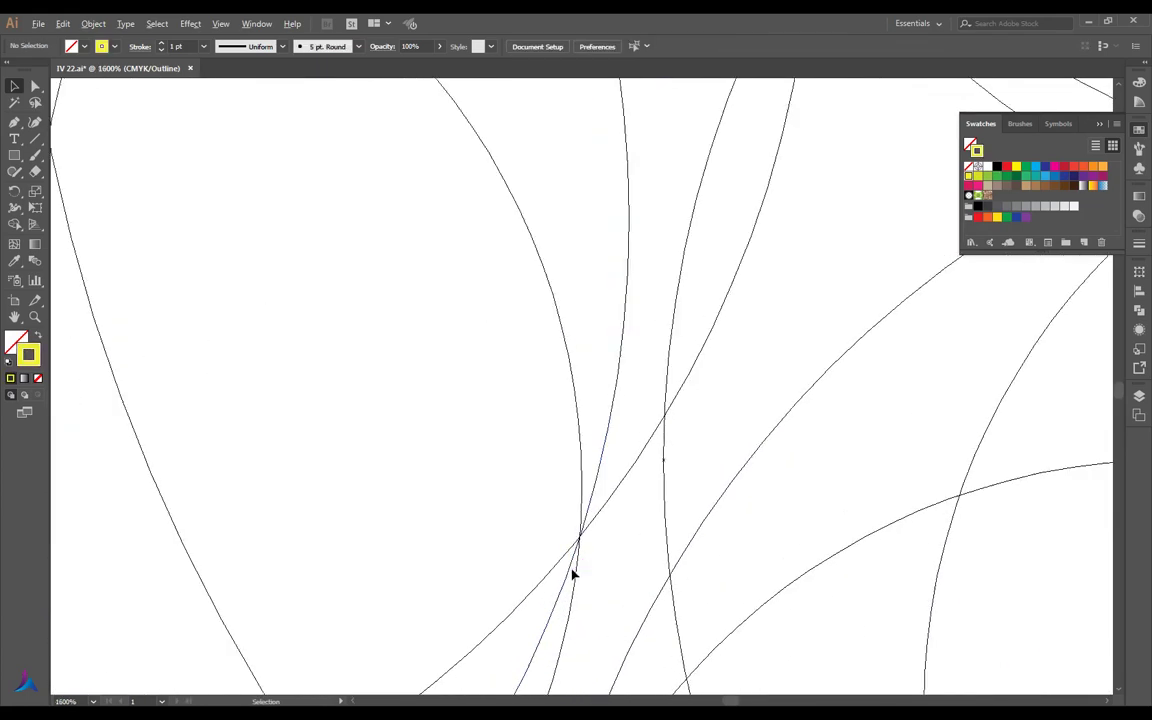
scroll(576, 558, up, 2)
scroll(577, 557, up, 1)
scroll(580, 552, down, 3)
key(ctrl+y)
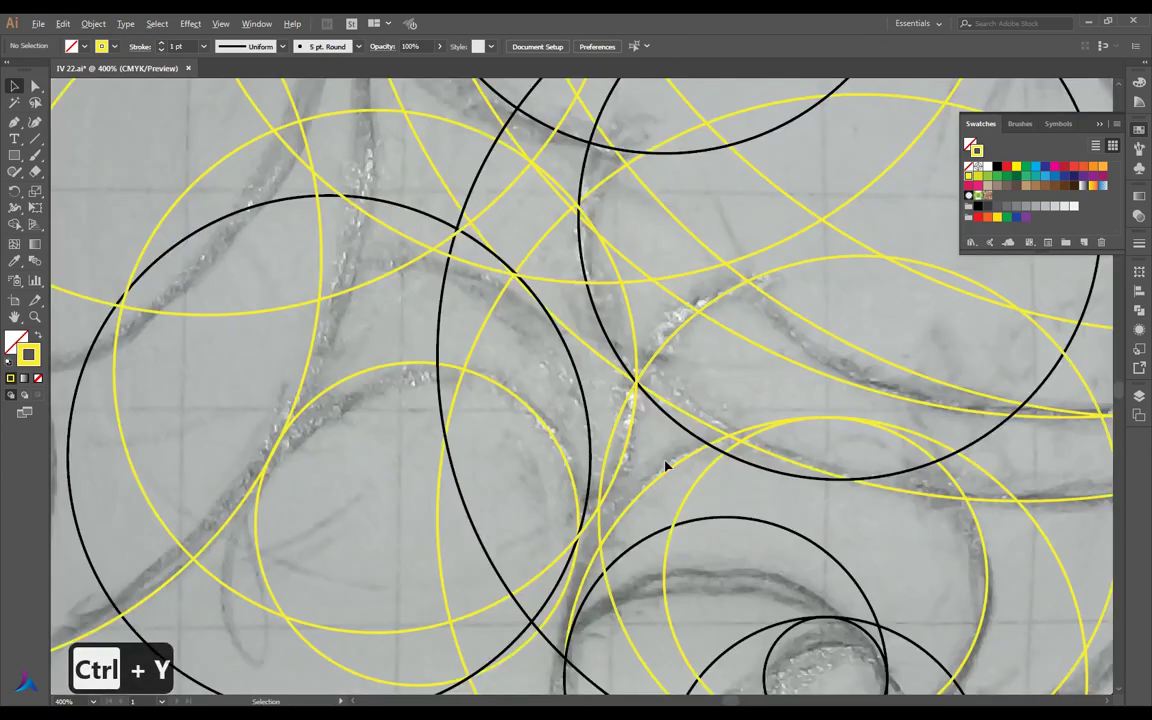
scroll(645, 458, down, 2)
scroll(670, 422, up, 1)
scroll(670, 422, down, 2)
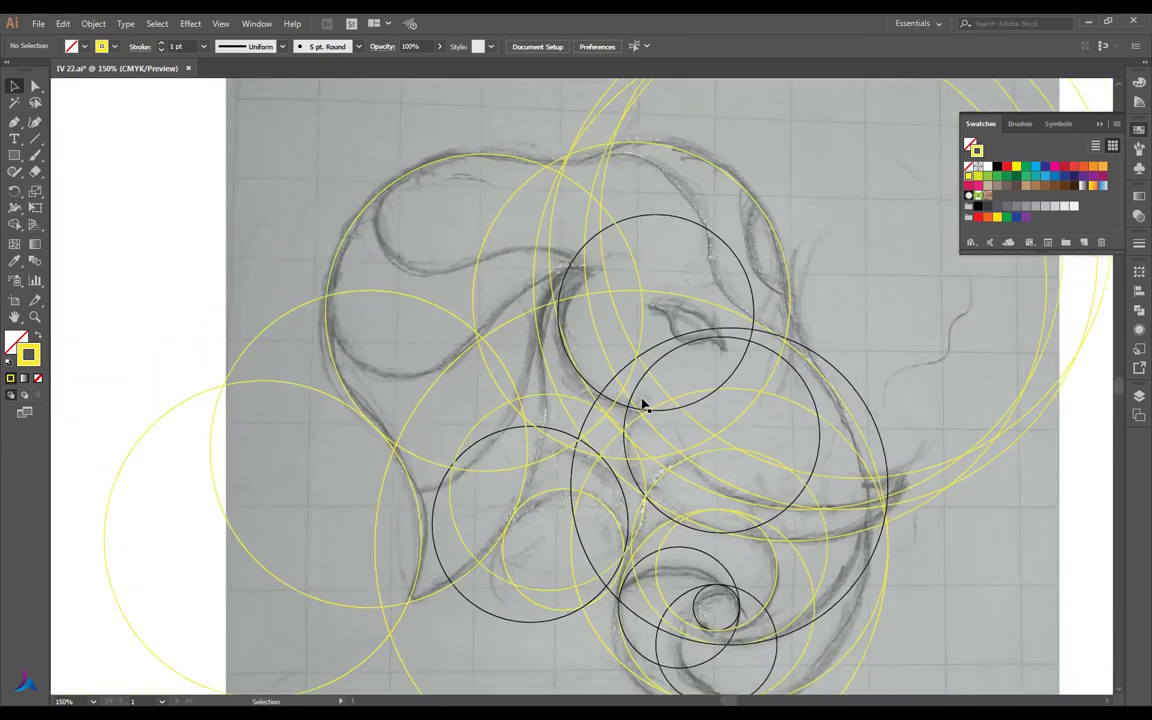
scroll(555, 401, down, 1)
scroll(546, 421, down, 1)
Copy a small circle up near the head, then delete the unwanted copy
drag(644, 314, 694, 364)
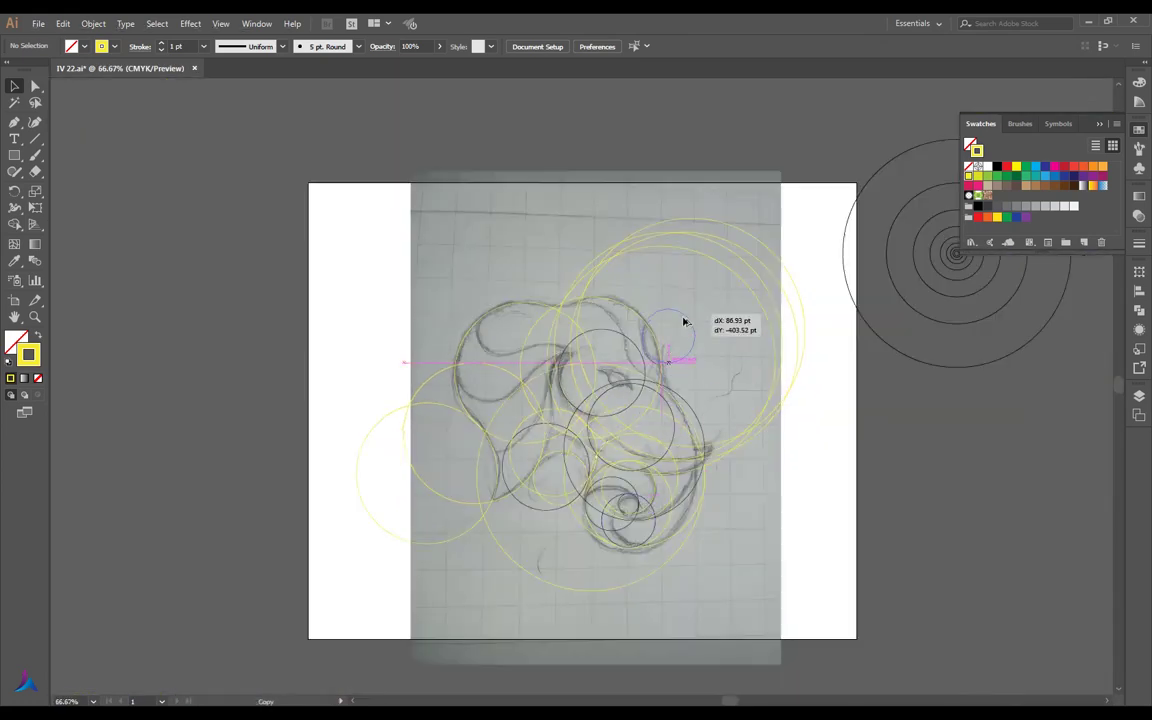
scroll(684, 343, up, 1)
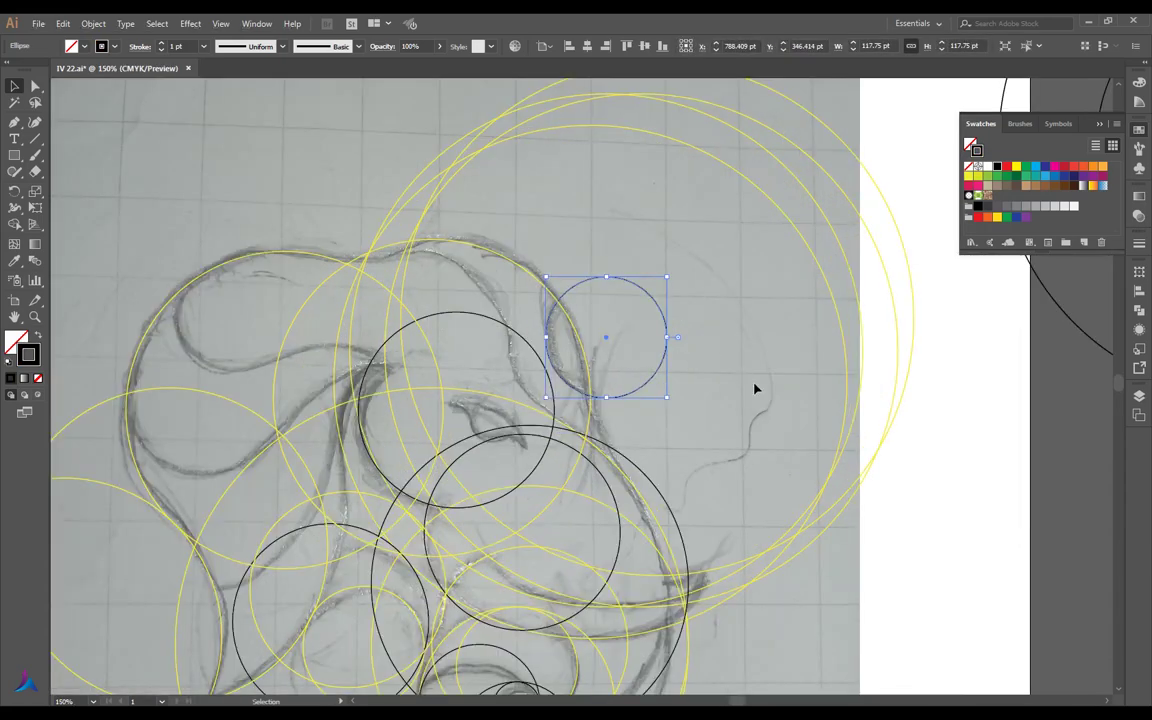
scroll(666, 363, down, 1)
mouse_move(546, 374)
mouse_down()
mouse_move(466, 265)
mouse_move(487, 175)
mouse_up()
key(Delete)
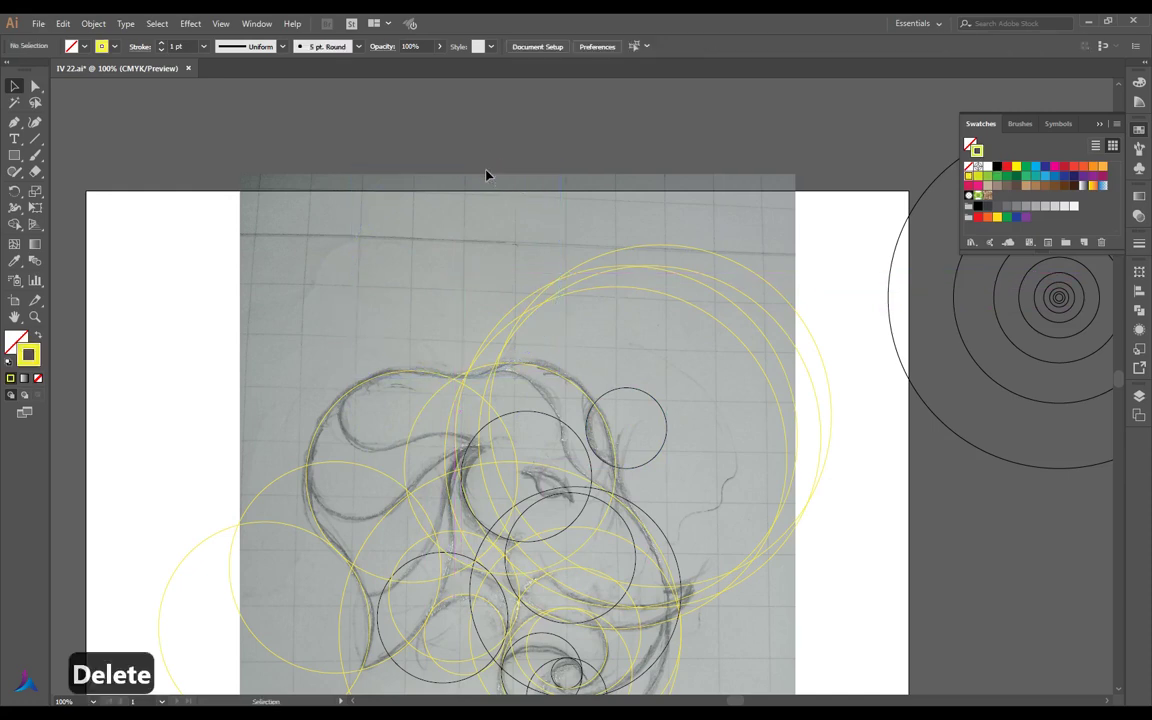
Alt-drag a 190.519 pt circle copy above the head and fit it tangent to the top outline
drag(547, 423, 468, 252)
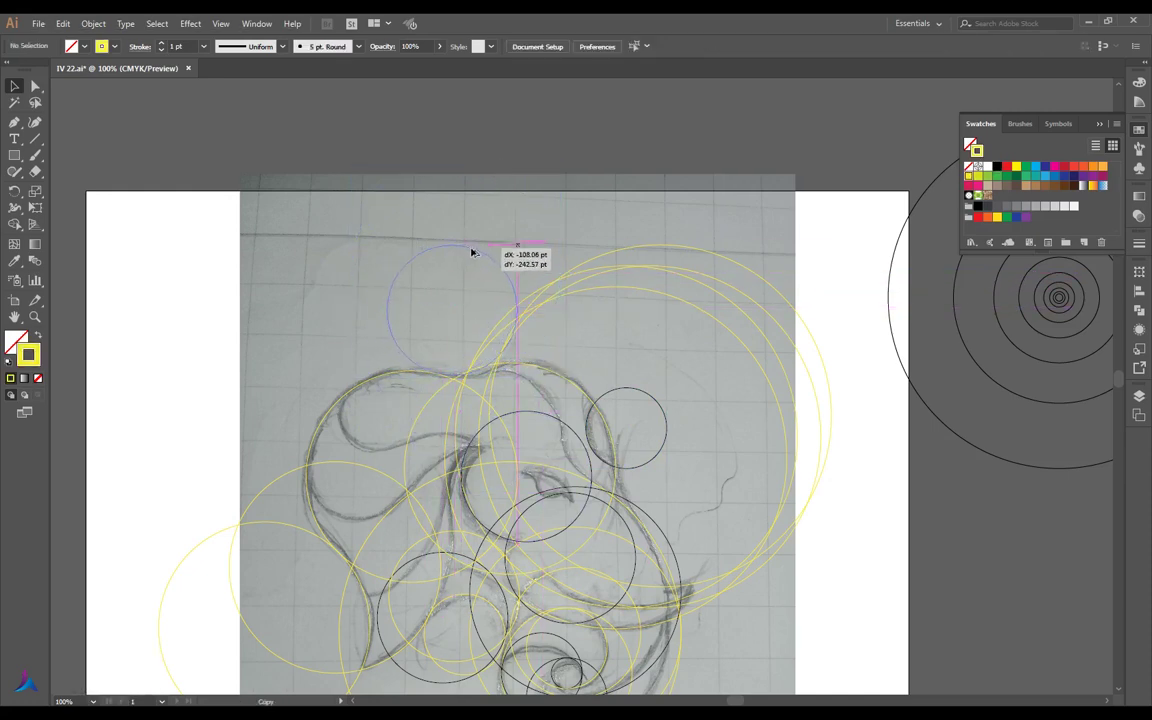
scroll(443, 373, up, 5)
drag(710, 468, 680, 466)
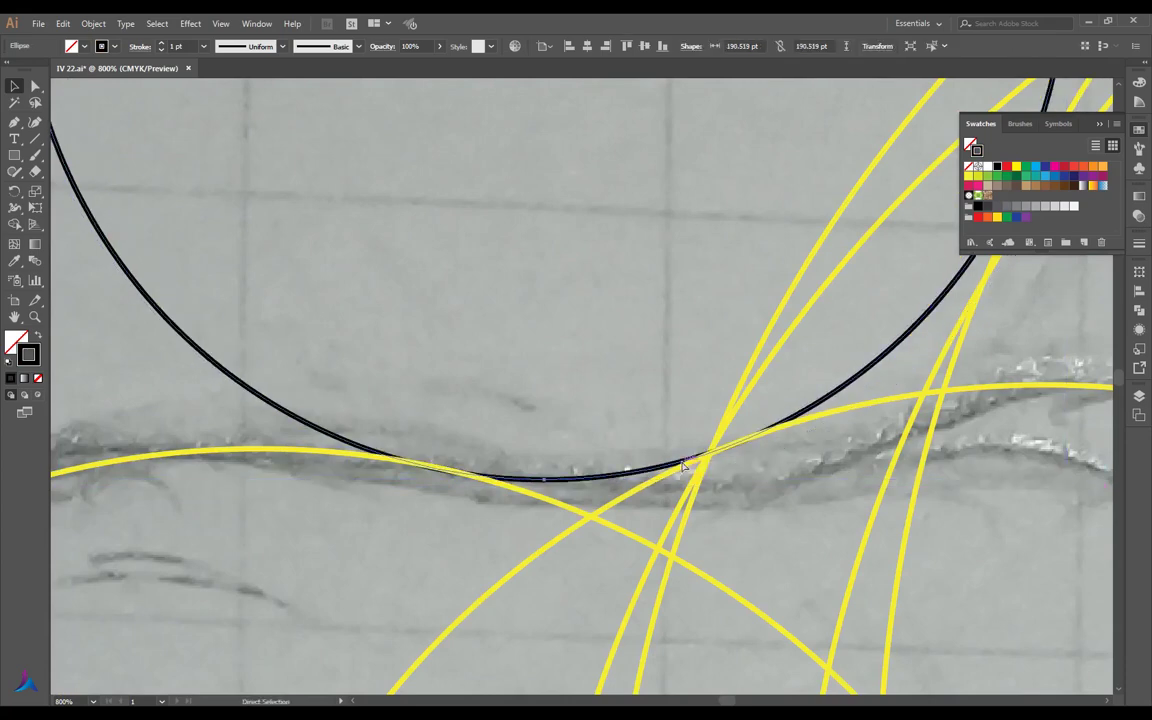
key(ctrl+y)
scroll(700, 450, up, 2)
drag(913, 367, 915, 368)
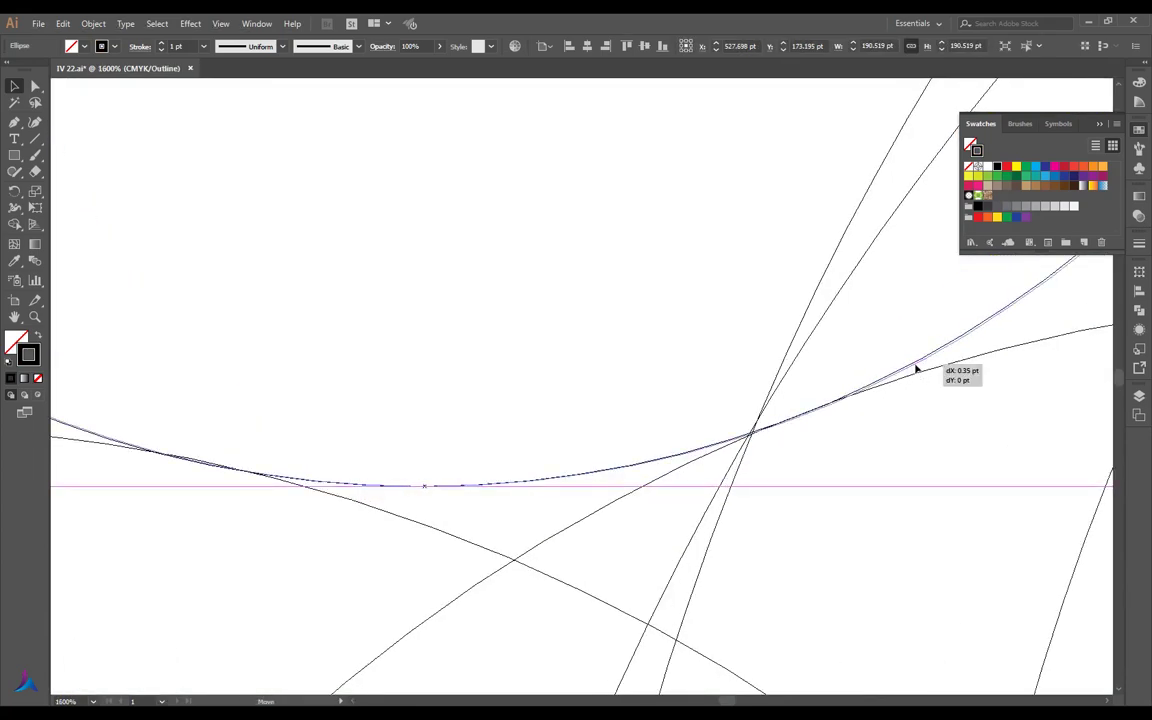
scroll(566, 342, down, 5)
click(566, 342)
key(ctrl+y)
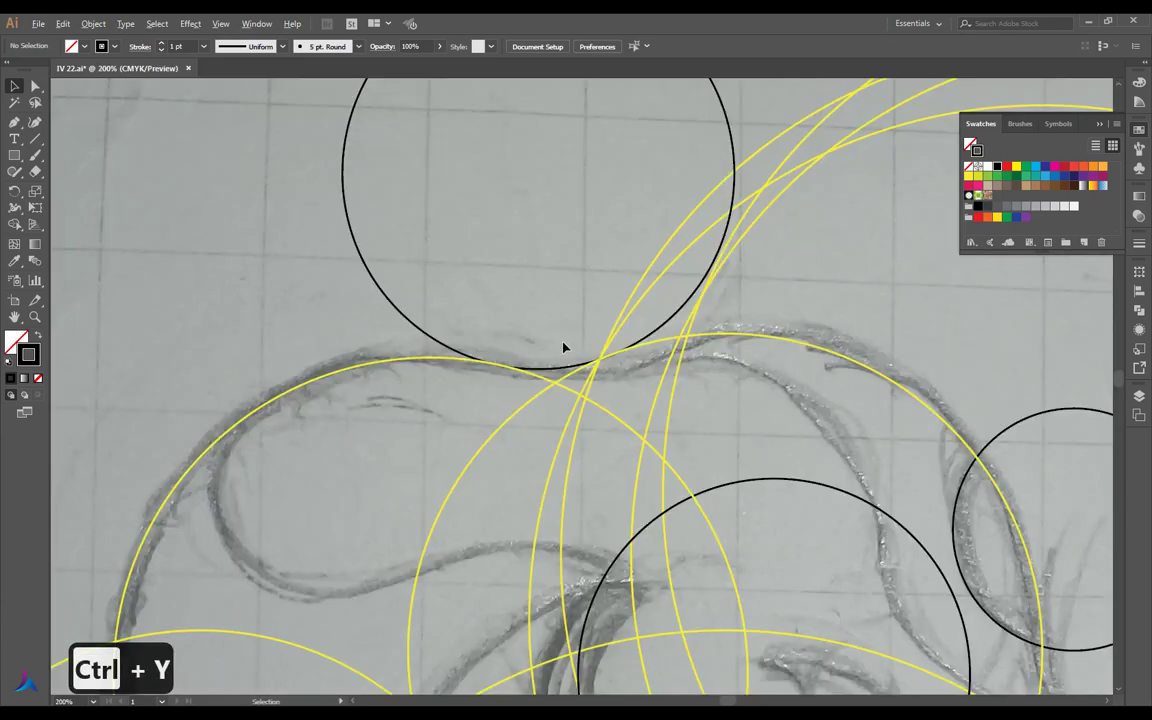
scroll(566, 346, down, 2)
Give the new circle the yellow guide-circle stroke with the Eyedropper and save
key(i)
click(590, 172)
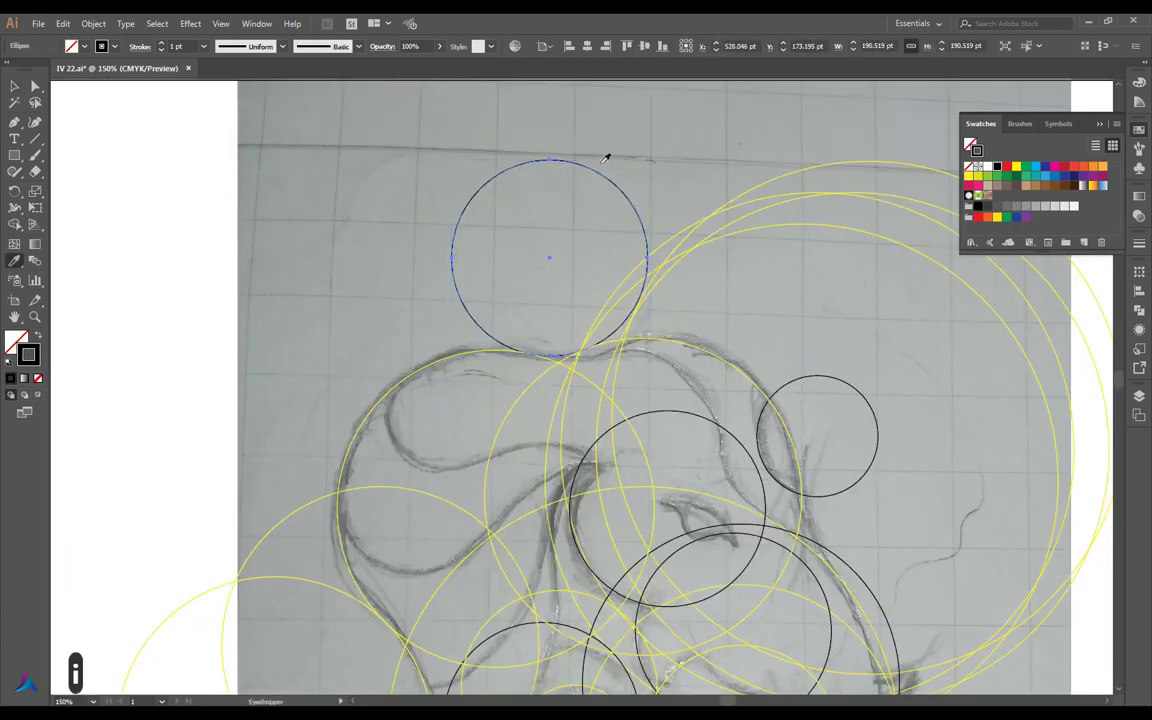
key(i)
click(722, 210)
key(ctrl+s)
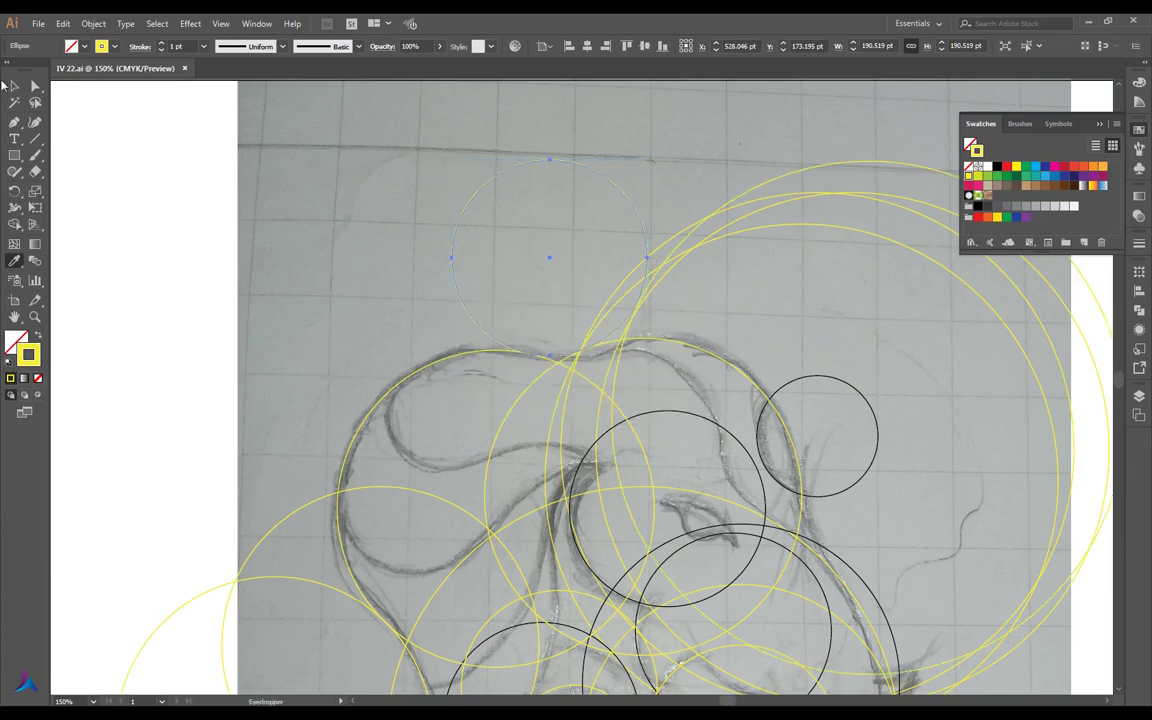
Move the yellow circle onto the right side of the head
click(13, 86)
key(ctrl+minus)
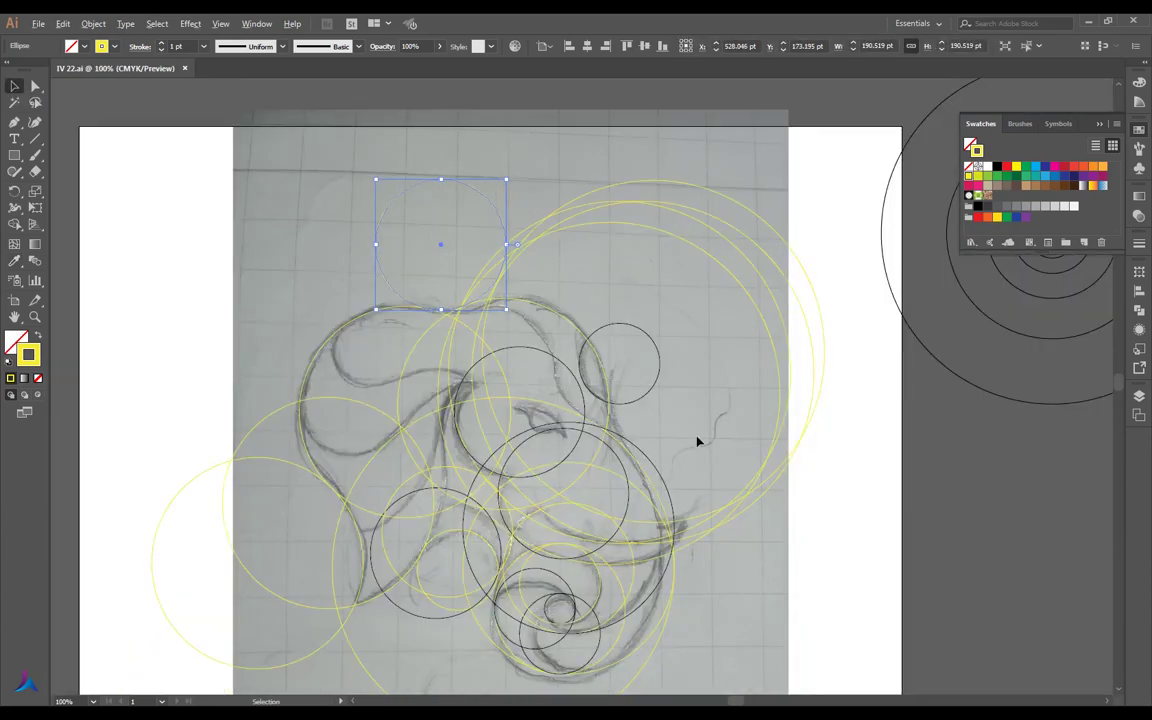
drag(495, 210, 730, 372)
key(ctrl+plus)
key(ctrl+plus)
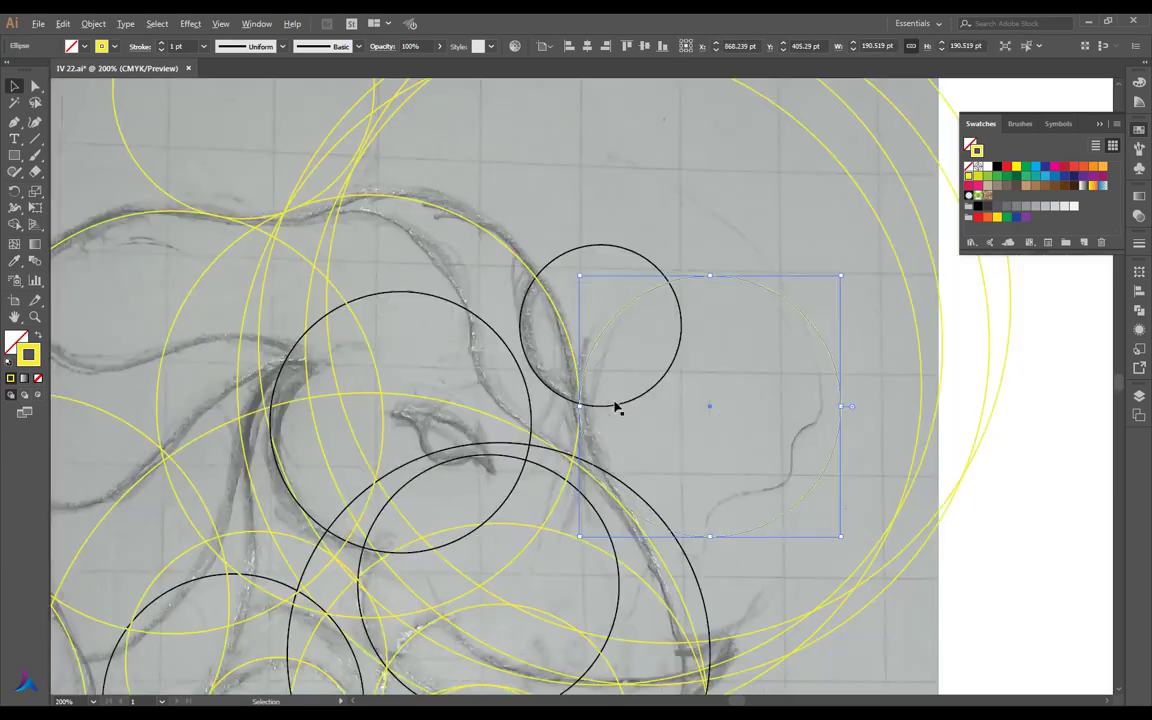
key(ctrl+plus)
key(ctrl+plus)
drag(588, 455, 588, 460)
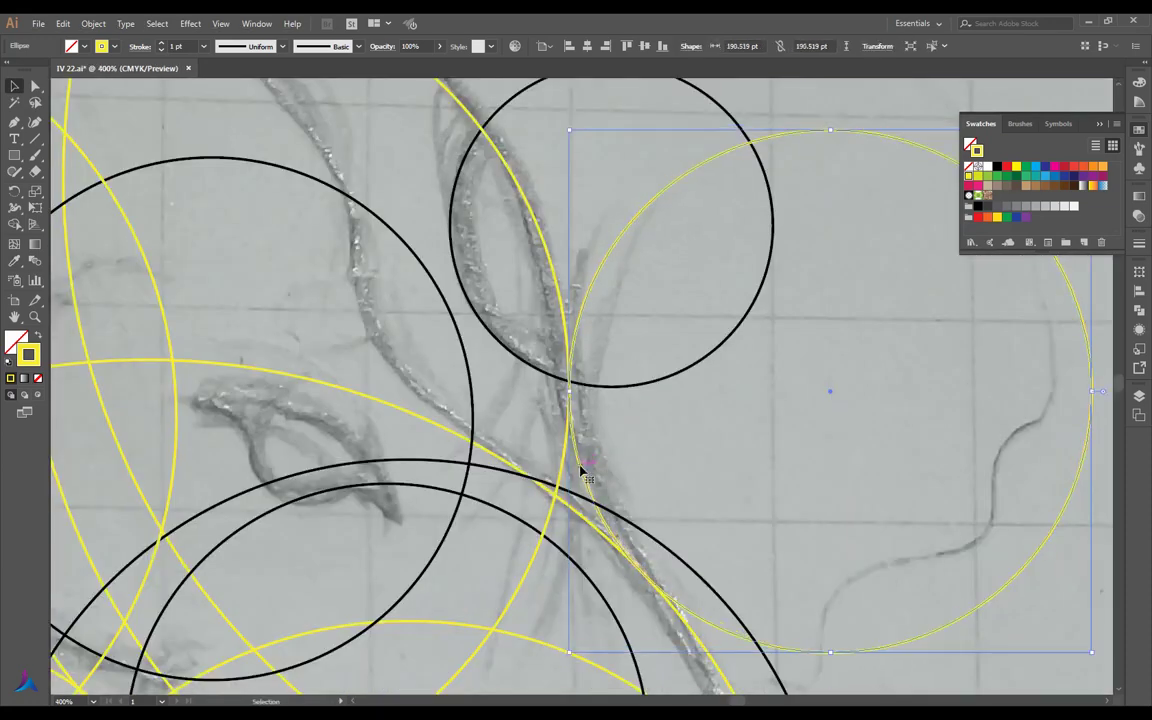
Nudge the yellow circle tangent to the neighbouring curve, checking in Outline view
key(a)
key(ctrl+y)
key(ctrl+plus)
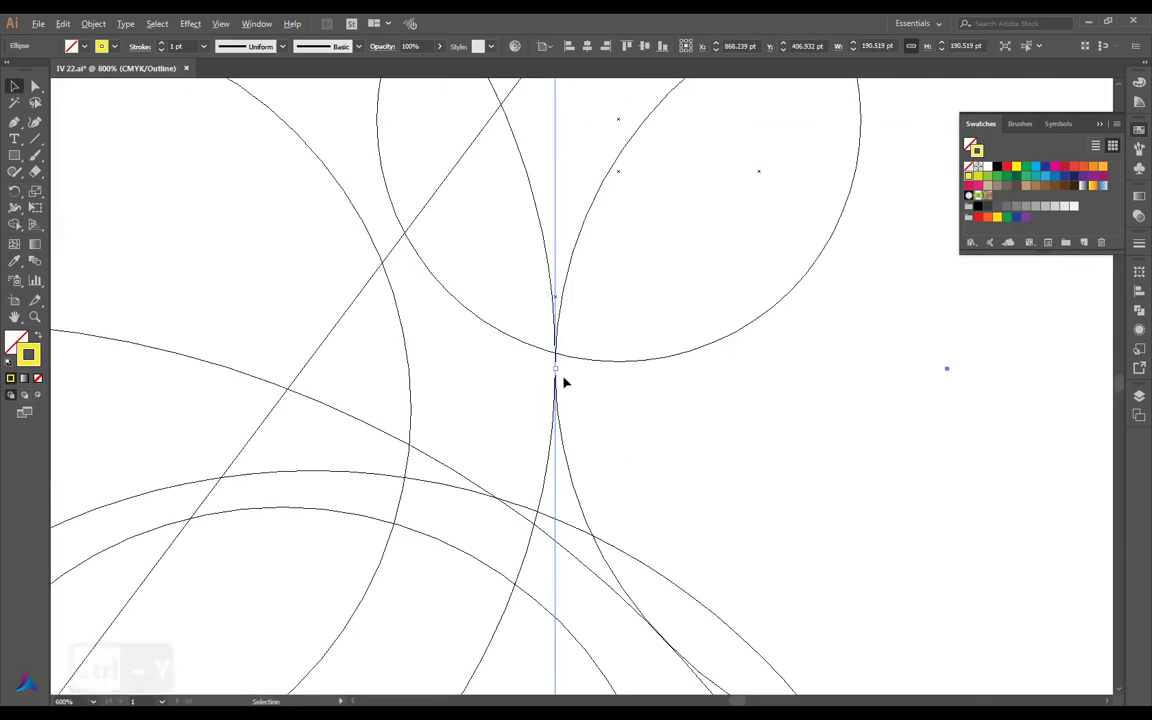
key(ctrl+plus)
key(ctrl+plus)
drag(555, 442, 553, 465)
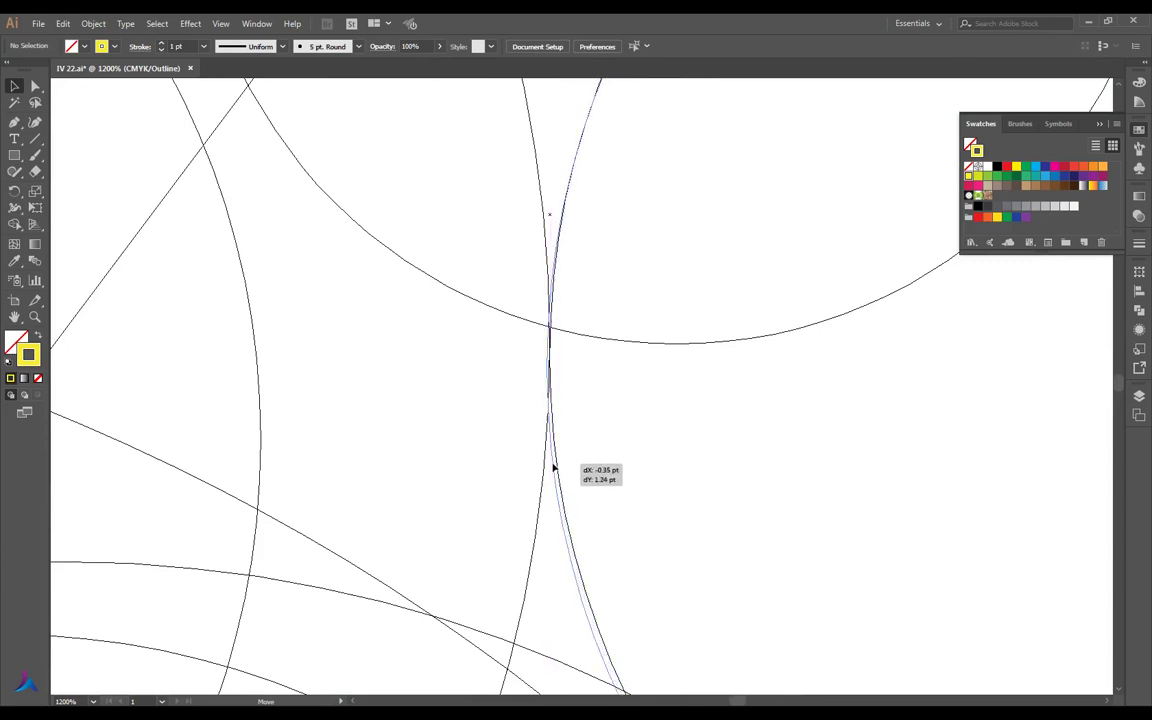
key(ctrl+minus)
key(ctrl+minus)
drag(620, 410, 621, 402)
click(650, 332)
key(ctrl+plus)
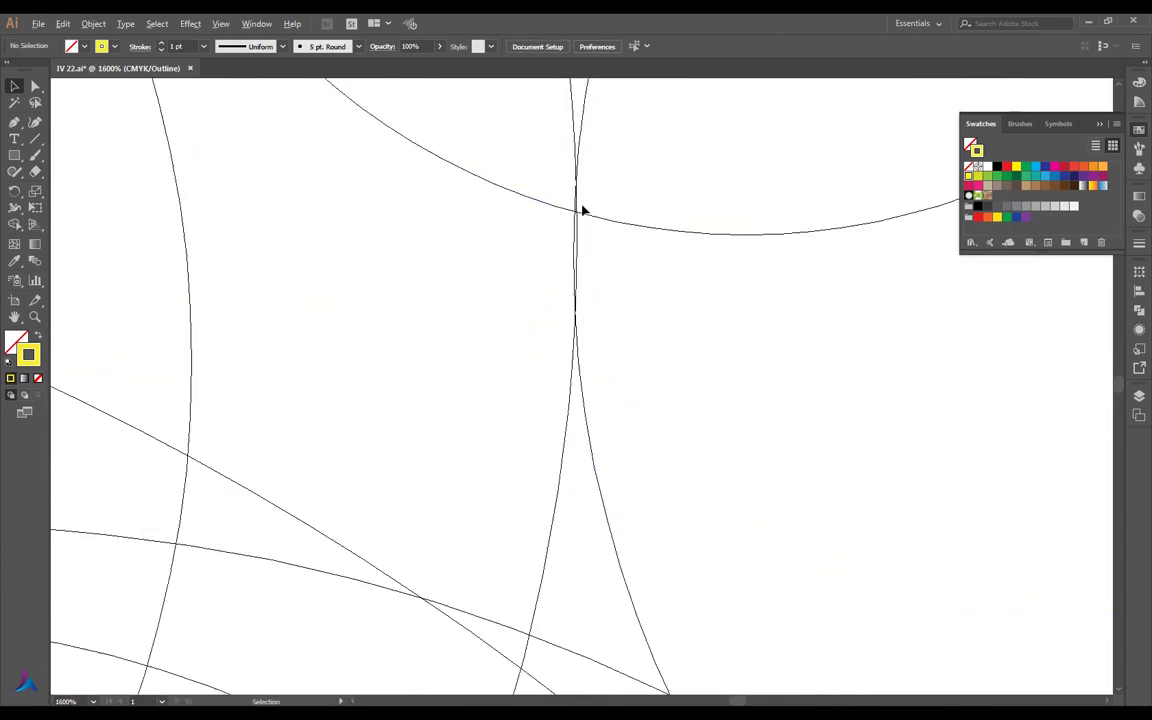
key(ctrl+minus)
key(ctrl+minus)
key(ctrl+minus)
key(ctrl+plus)
key(ctrl+plus)
key(ctrl+1)
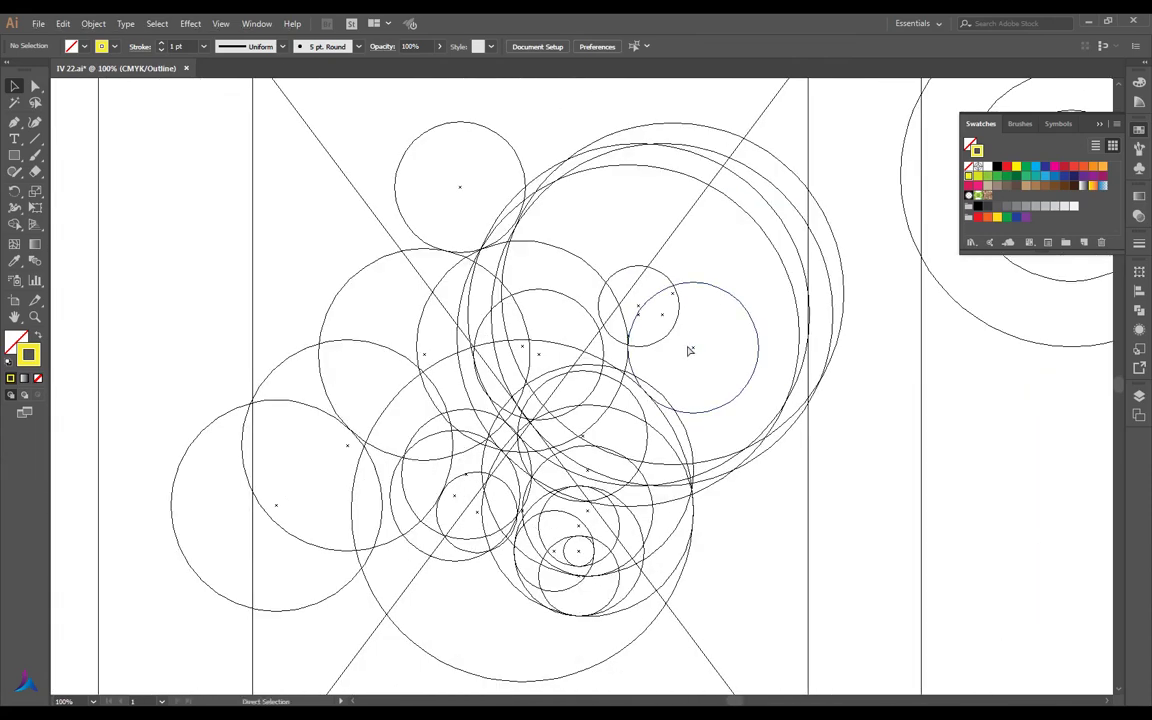
key(ctrl+y)
Copy a small black circle beside the head and a larger one snug against the upper head
scroll(680, 273, up, 1)
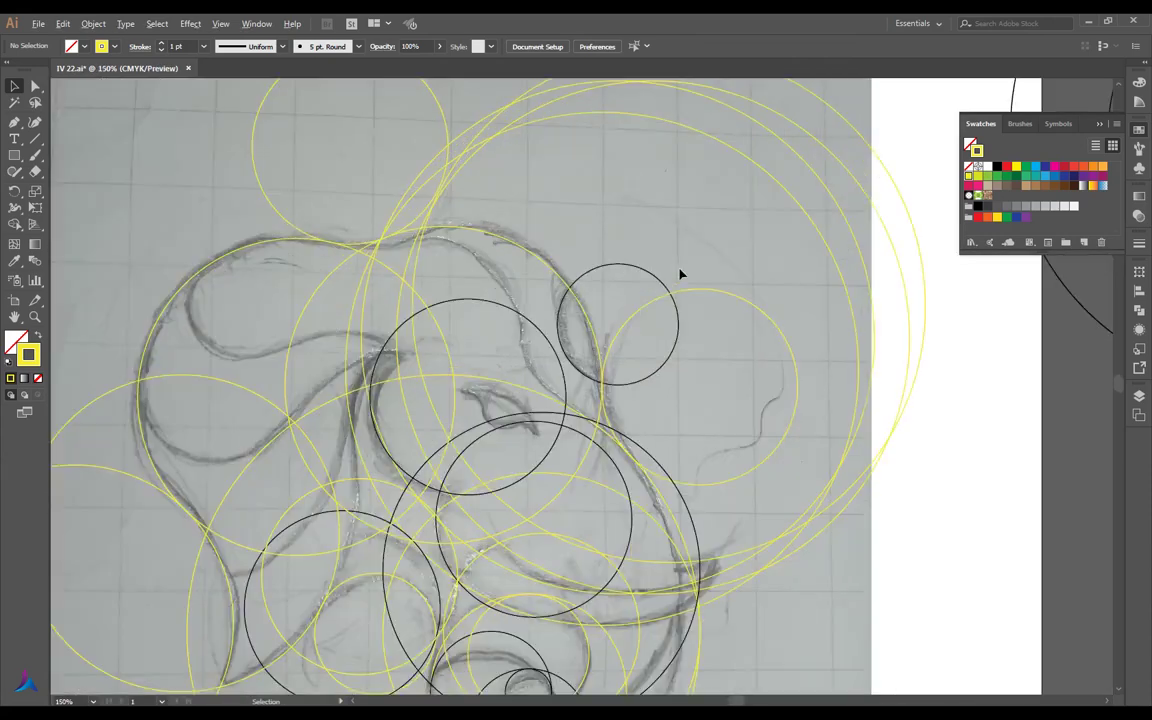
drag(660, 285, 624, 299)
drag(624, 299, 624, 300)
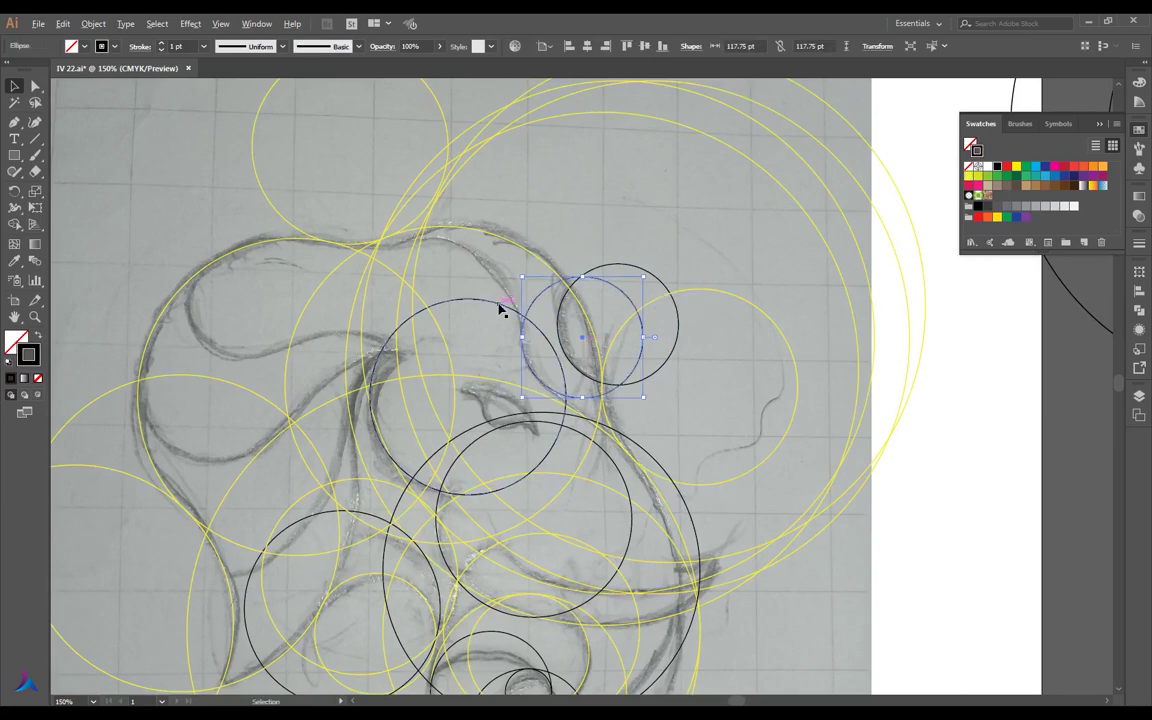
drag(519, 336, 458, 237)
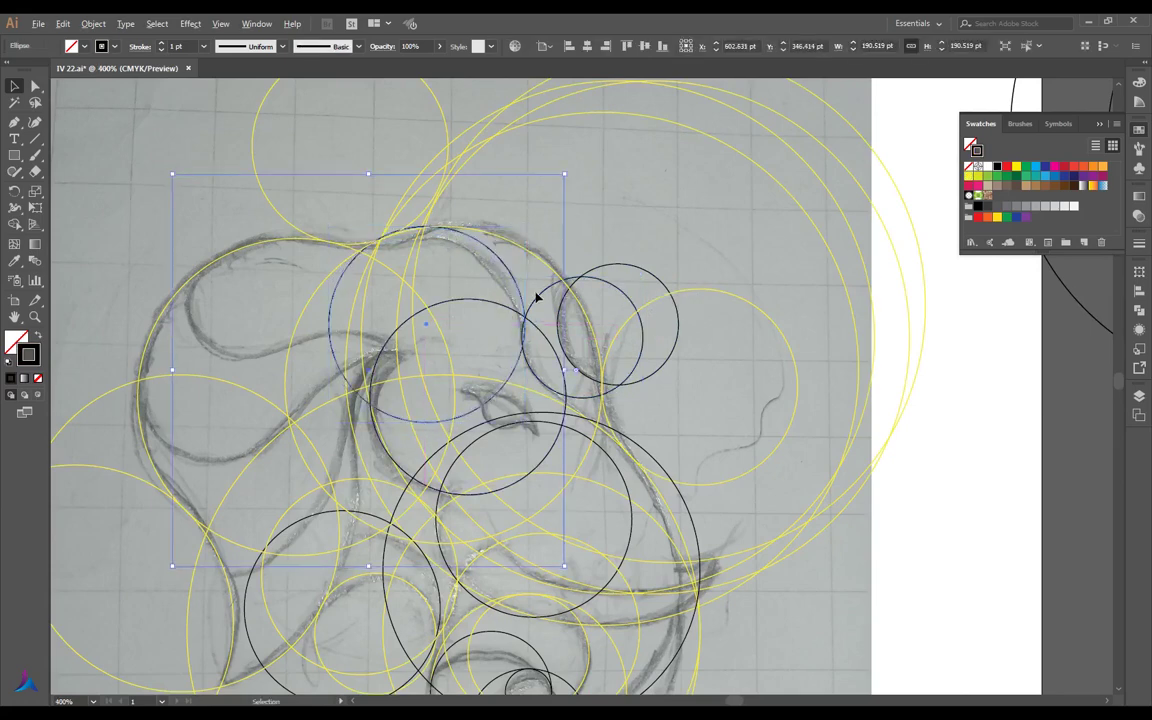
scroll(535, 296, up, 5)
drag(561, 315, 505, 368)
scroll(557, 330, up, 3)
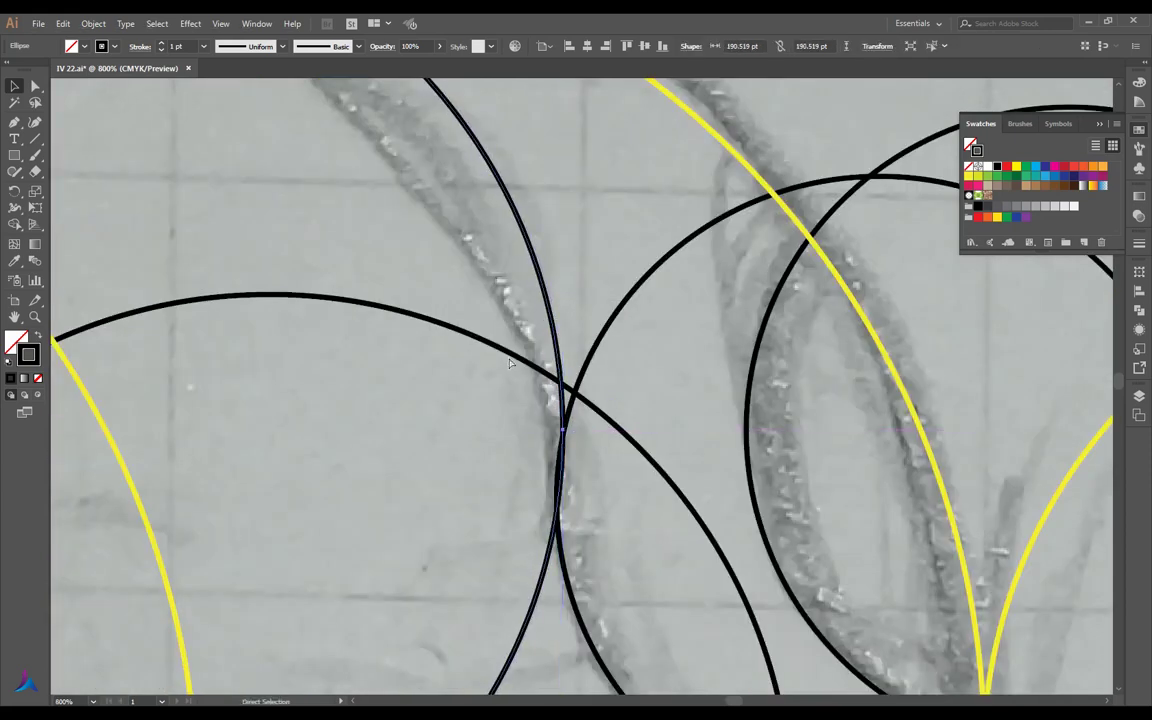
key(ctrl+y)
drag(569, 337, 555, 342)
scroll(594, 327, down, 5)
key(ctrl+y)
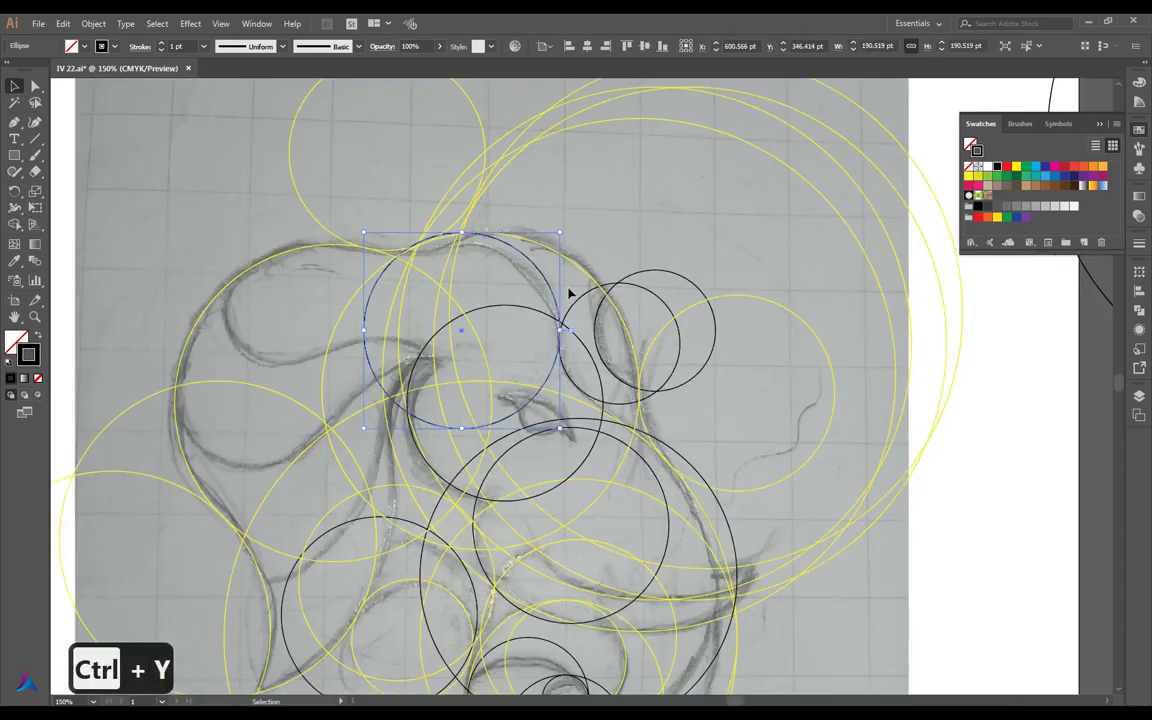
Copy a 117.75 pt circle down-left and nudge it onto the neighbouring curve
scroll(731, 403, up, 1)
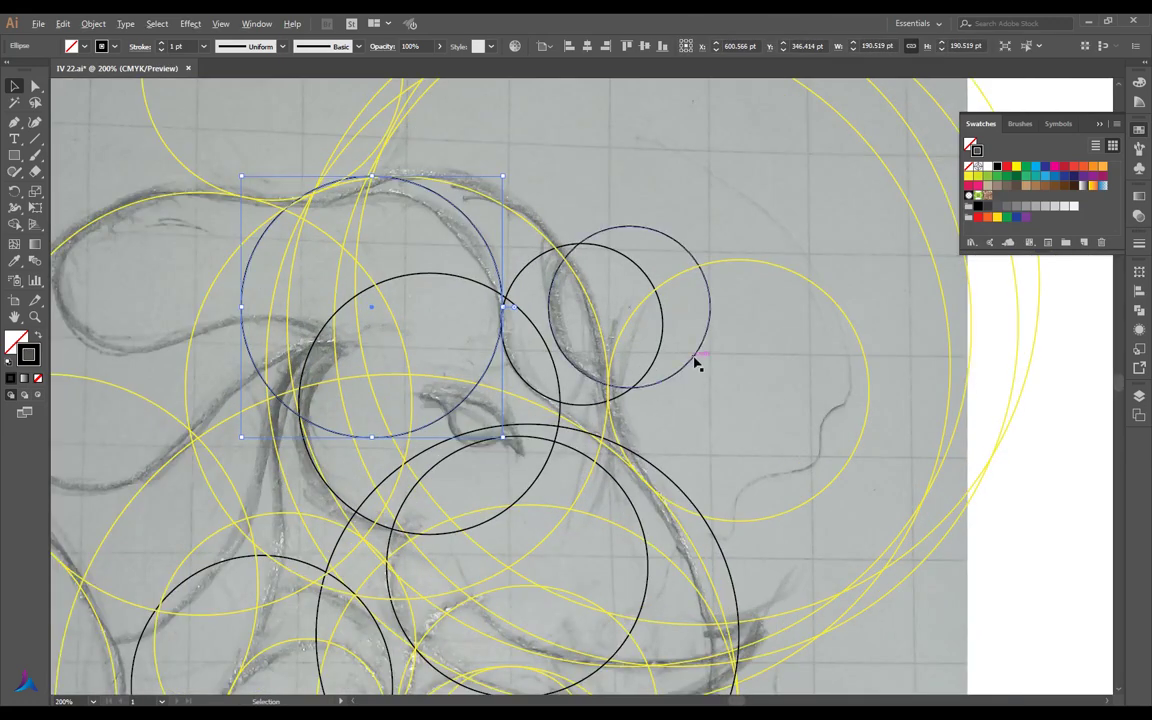
drag(697, 363, 618, 537)
scroll(605, 428, up, 4)
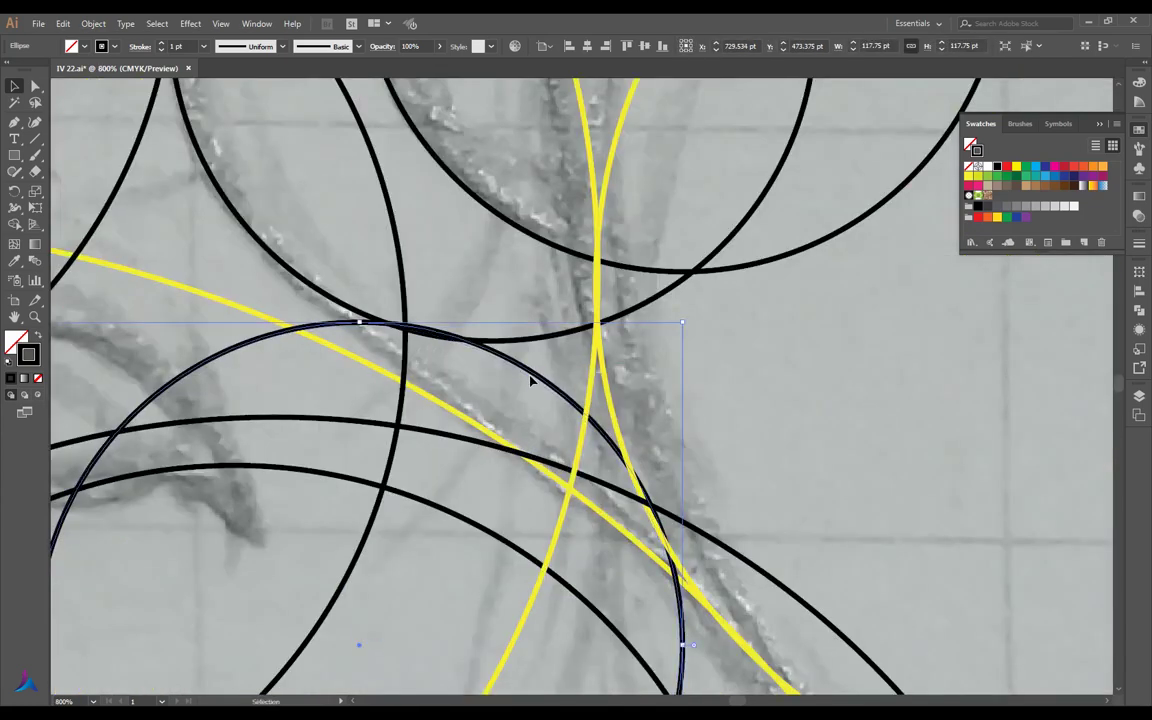
key(Left)
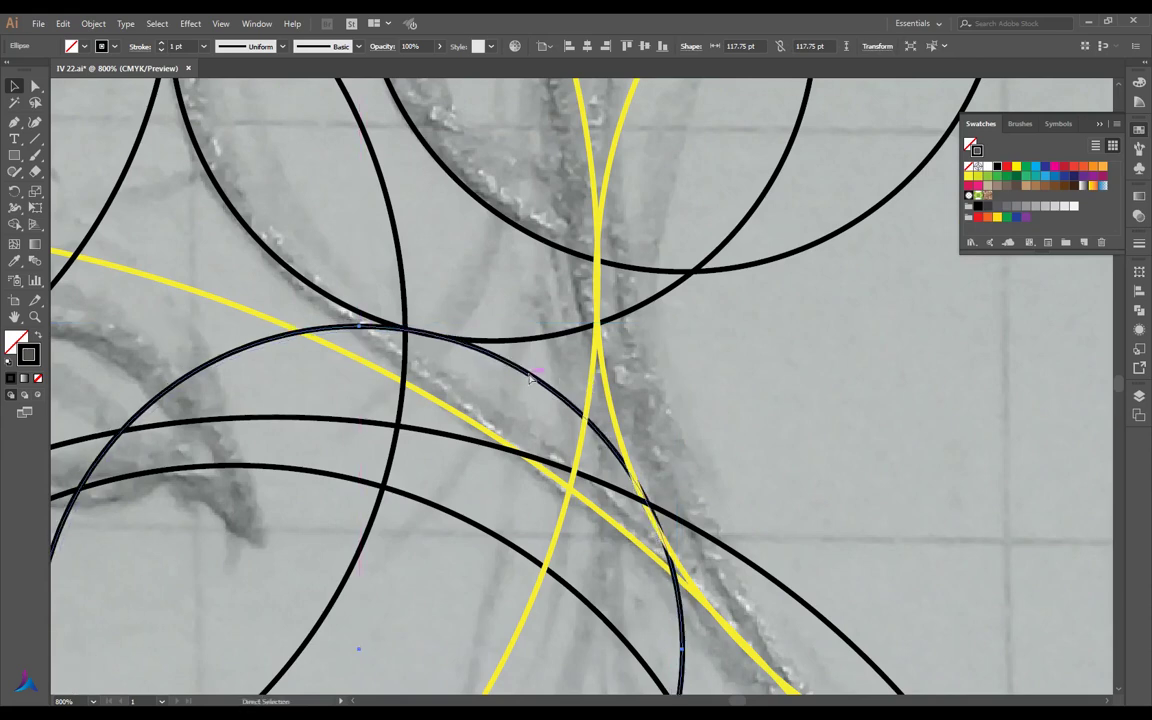
key(ctrl+y)
scroll(530, 378, up, 1)
drag(530, 378, 525, 373)
drag(452, 334, 458, 341)
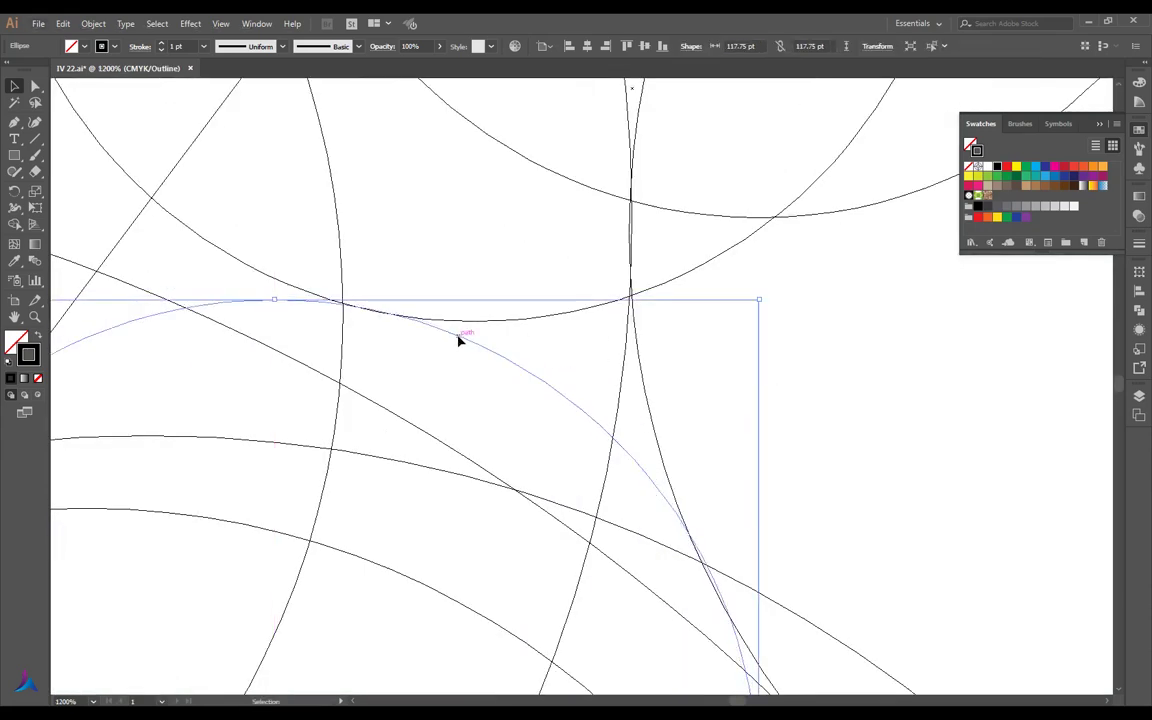
click(591, 398)
scroll(601, 387, down, 3)
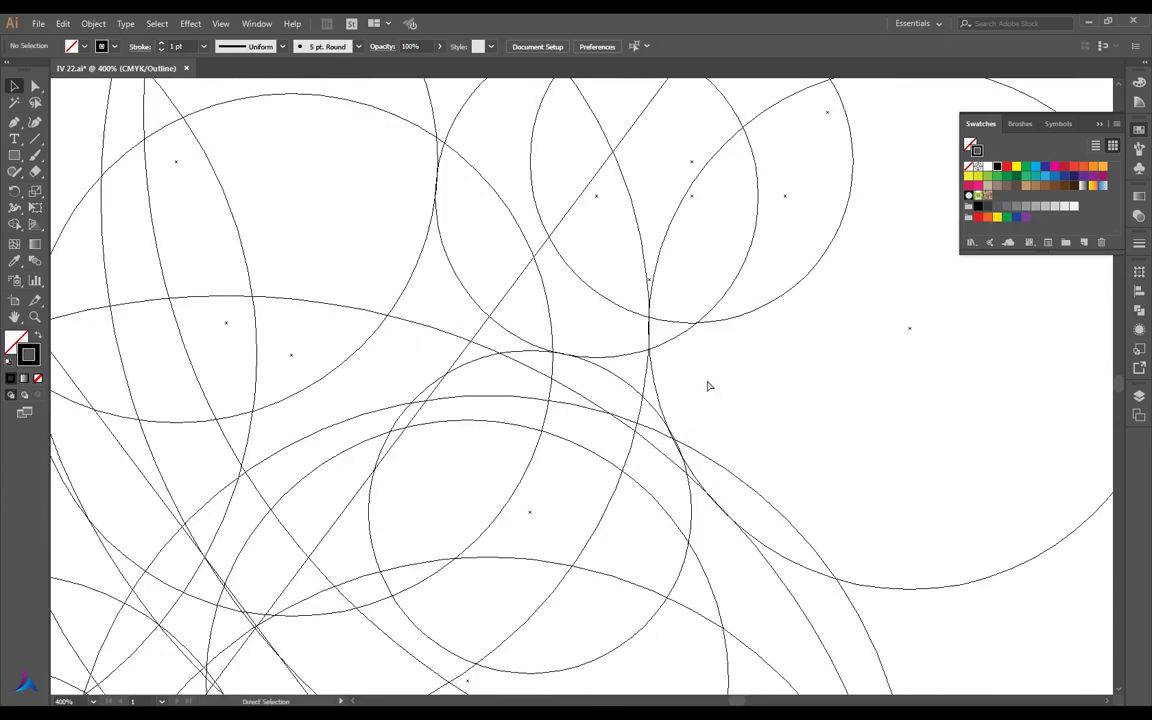
Reposition a black circle over the eye sketch, then delete it
key(ctrl+y)
scroll(680, 388, down, 1)
scroll(640, 390, down, 1)
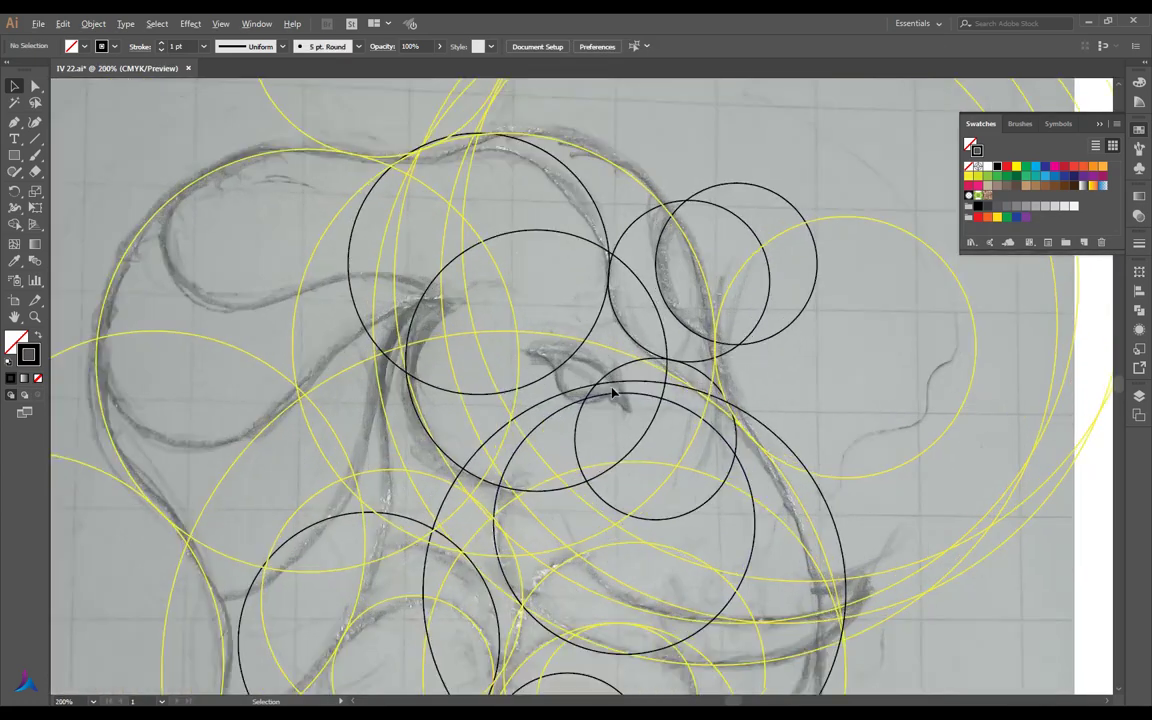
scroll(612, 388, up, 1)
drag(663, 352, 591, 343)
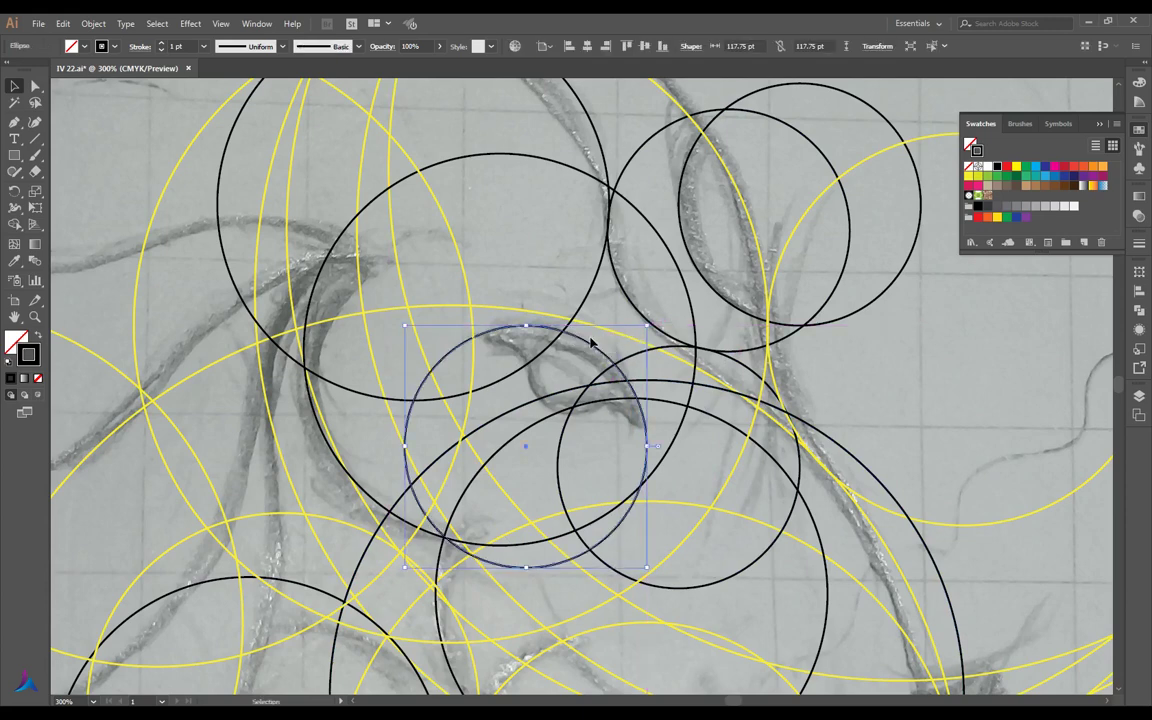
key(Delete)
Copy another black circle downward and move a lower circle to the left
drag(550, 162, 545, 337)
drag(720, 352, 560, 322)
key(ctrl+z)
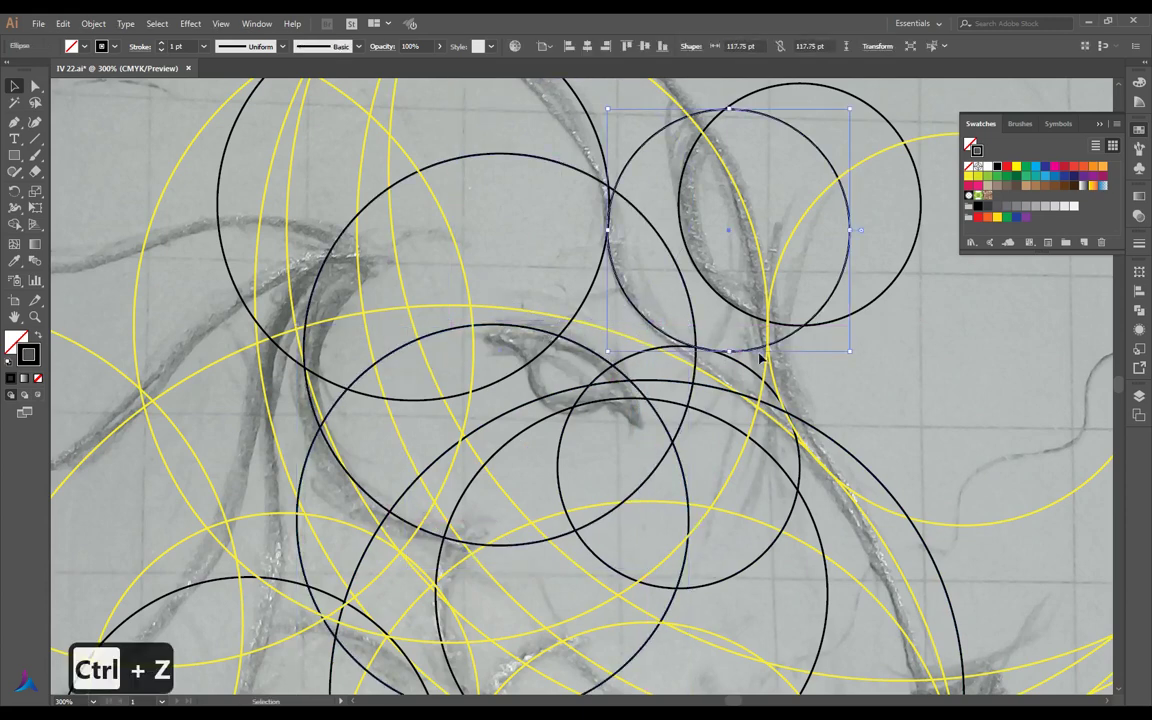
mouse_move(724, 362)
mouse_down()
mouse_move(568, 351)
mouse_move(603, 345)
mouse_move(593, 362)
mouse_move(577, 332)
mouse_up()
scroll(537, 265, down, 1)
scroll(537, 265, up, 1)
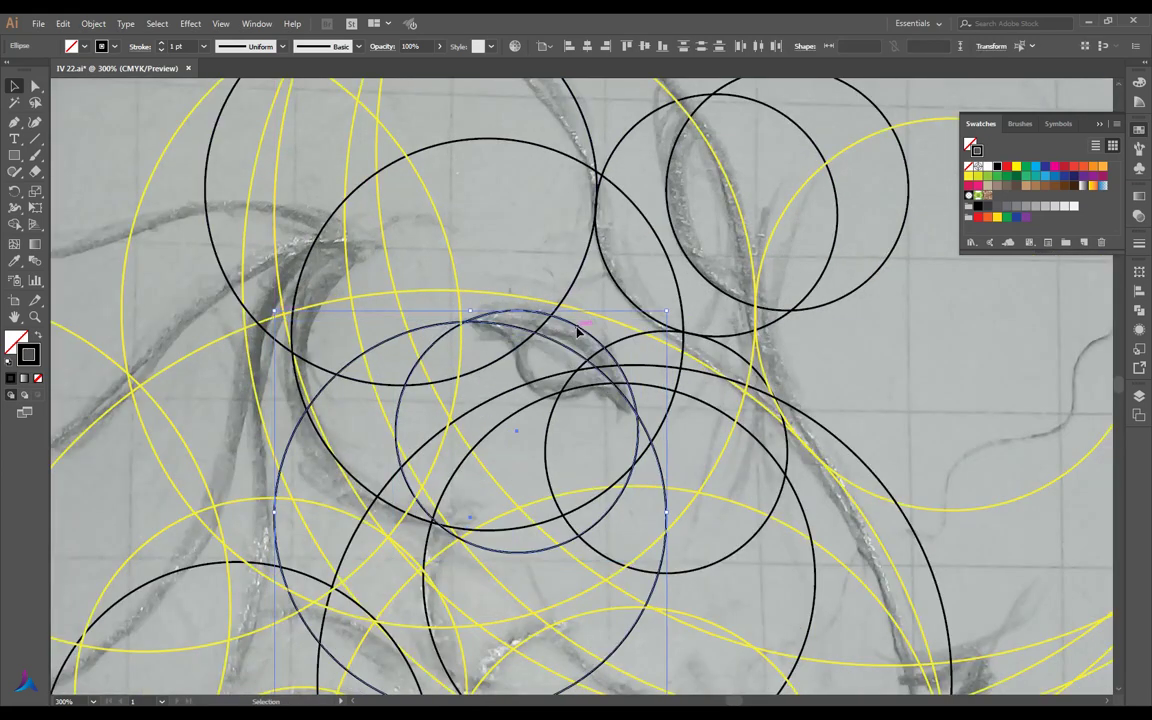
click(481, 262)
Select the small middle circle and move it down and to the right
scroll(481, 262, down, 1)
scroll(481, 262, down, 1)
scroll(522, 296, down, 1)
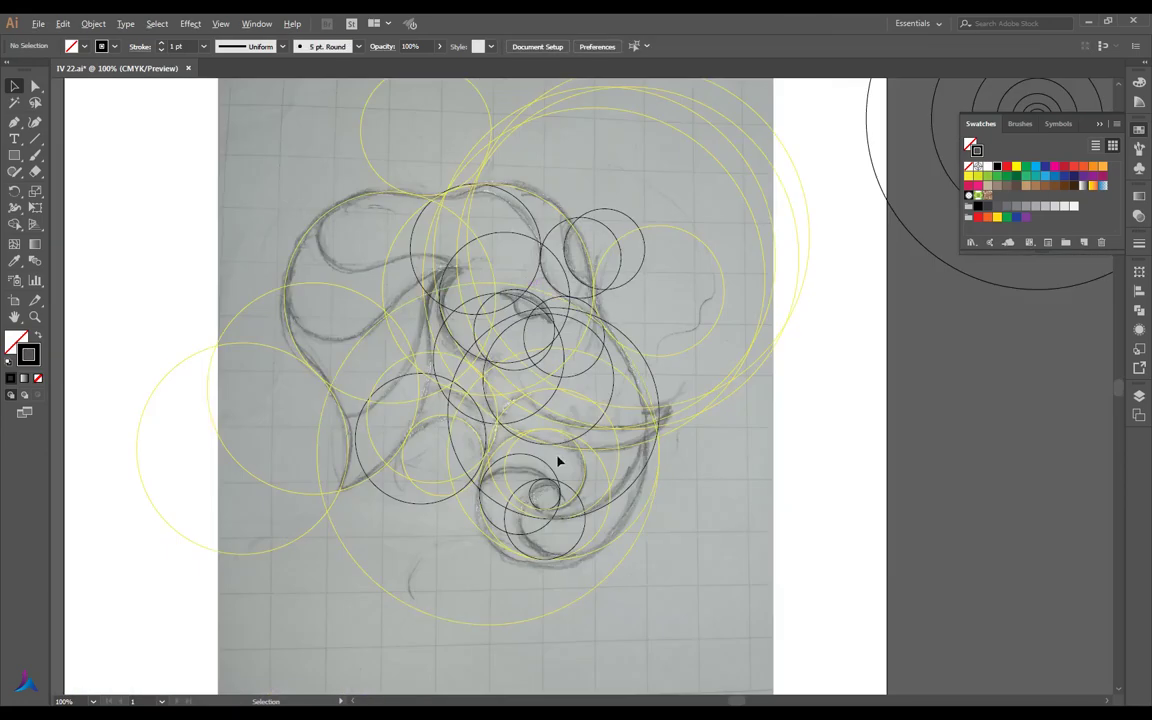
scroll(558, 461, up, 1)
click(531, 204)
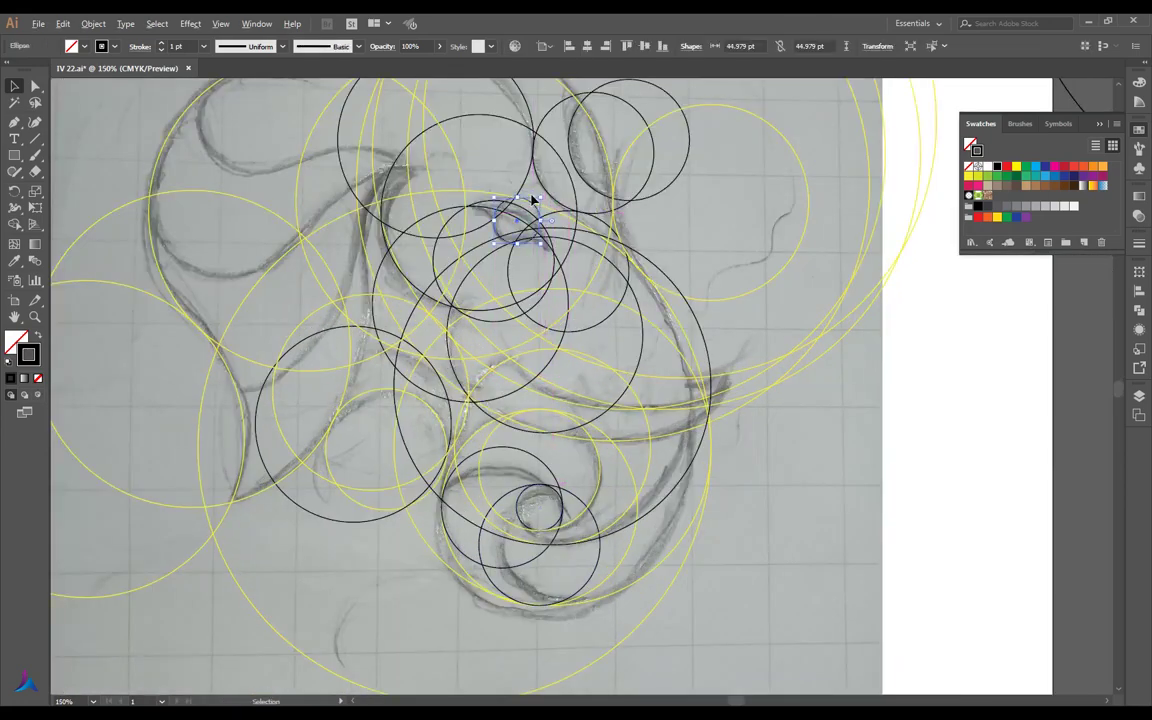
scroll(532, 200, up, 2)
scroll(532, 200, up, 2)
drag(570, 237, 632, 410)
Check the small circle in Outline view, then move it up and to the left
key(ctrl+y)
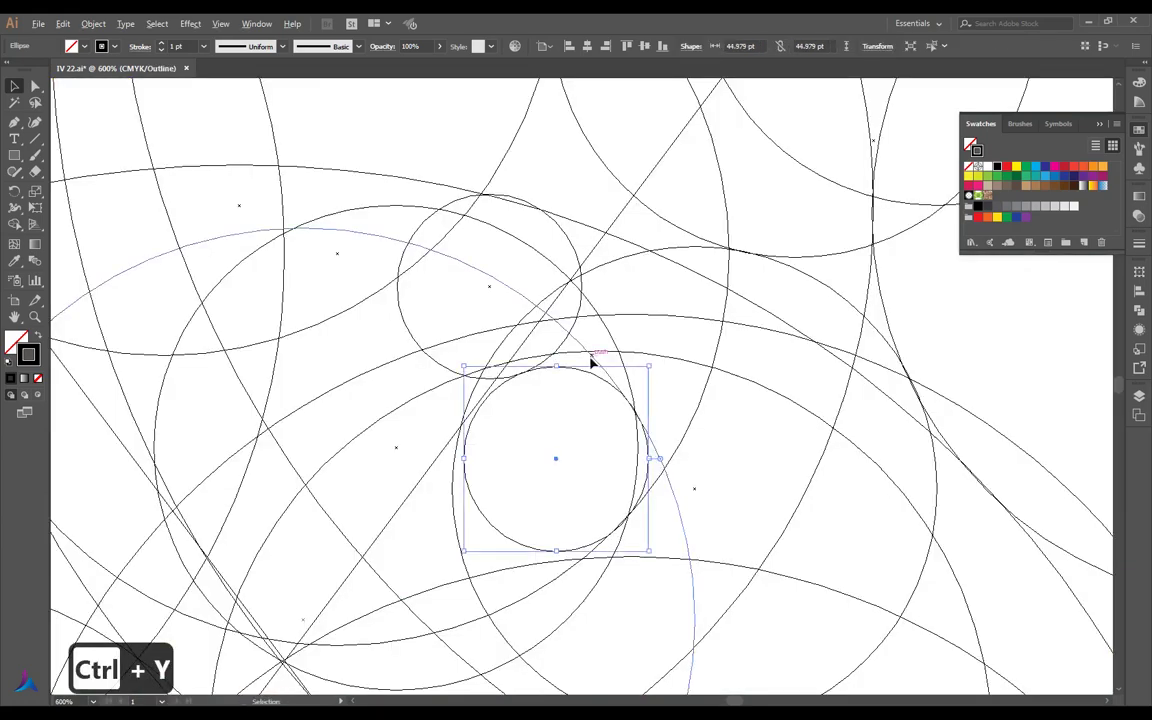
scroll(590, 365, up, 3)
scroll(530, 376, up, 1)
scroll(563, 380, down, 2)
scroll(566, 378, down, 2)
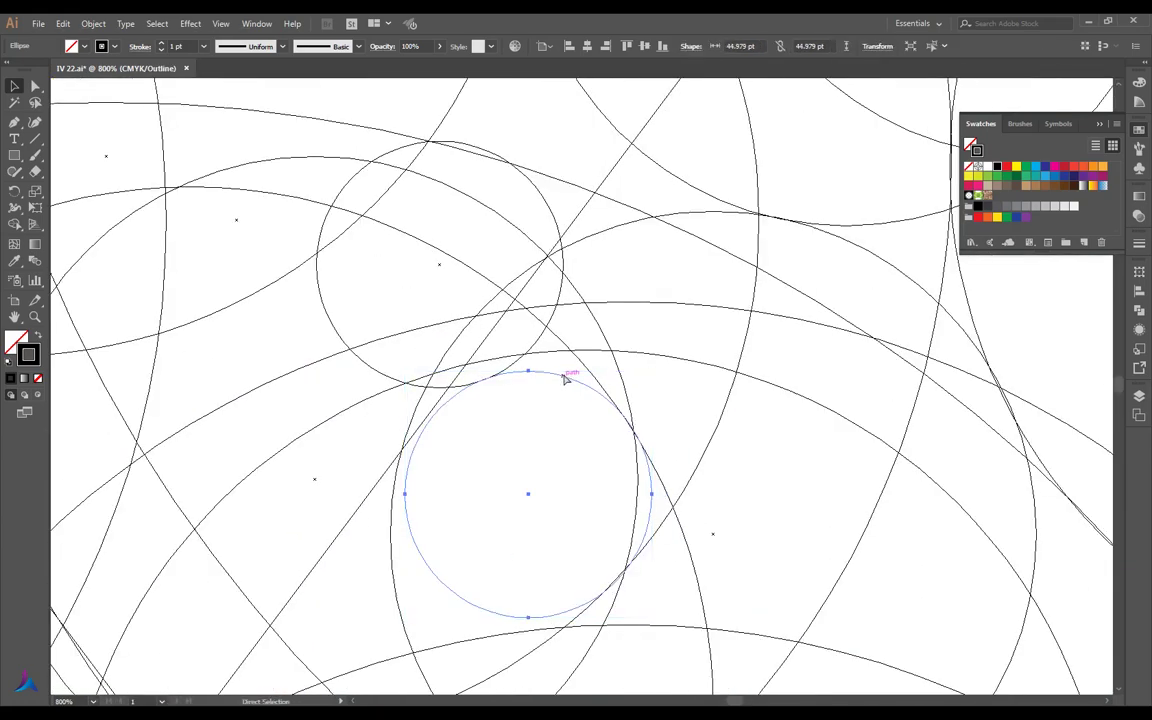
key(ctrl+y)
mouse_move(563, 364)
mouse_down()
mouse_move(406, 284)
mouse_move(386, 239)
mouse_up()
scroll(328, 233, up, 2)
scroll(329, 236, up, 1)
Nudge the 44.979 pt circle until its edge is tangent to its neighbour
key(ctrl+y)
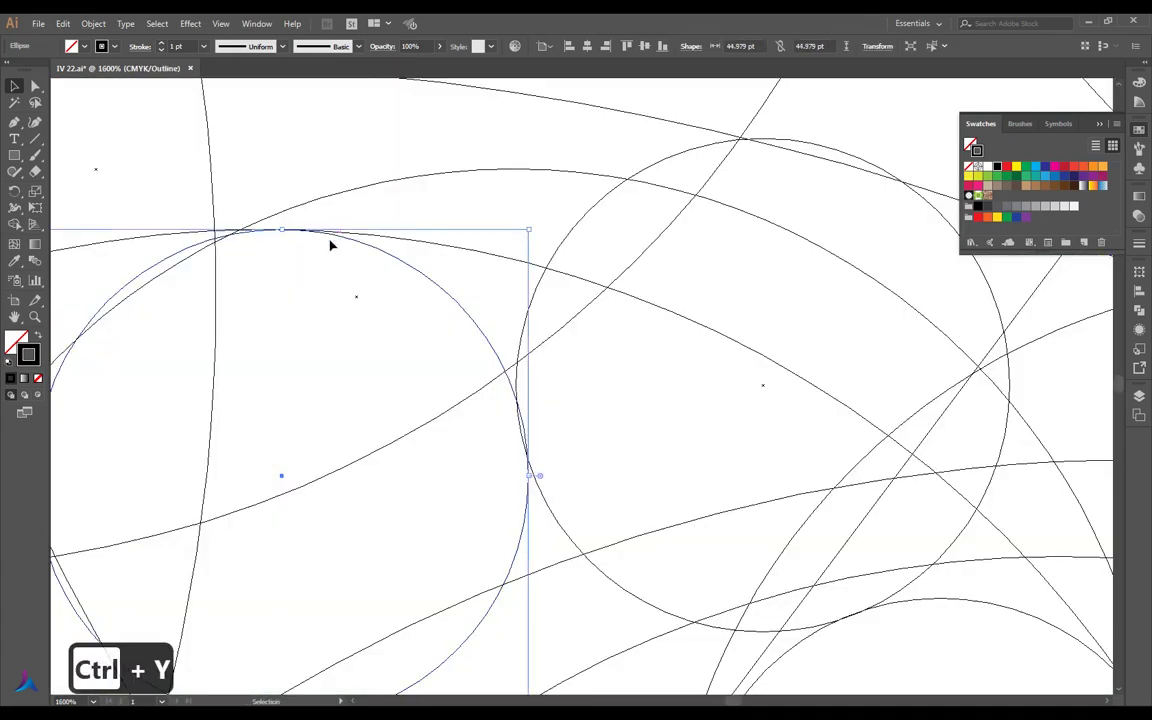
scroll(322, 232, up, 2)
drag(495, 315, 488, 314)
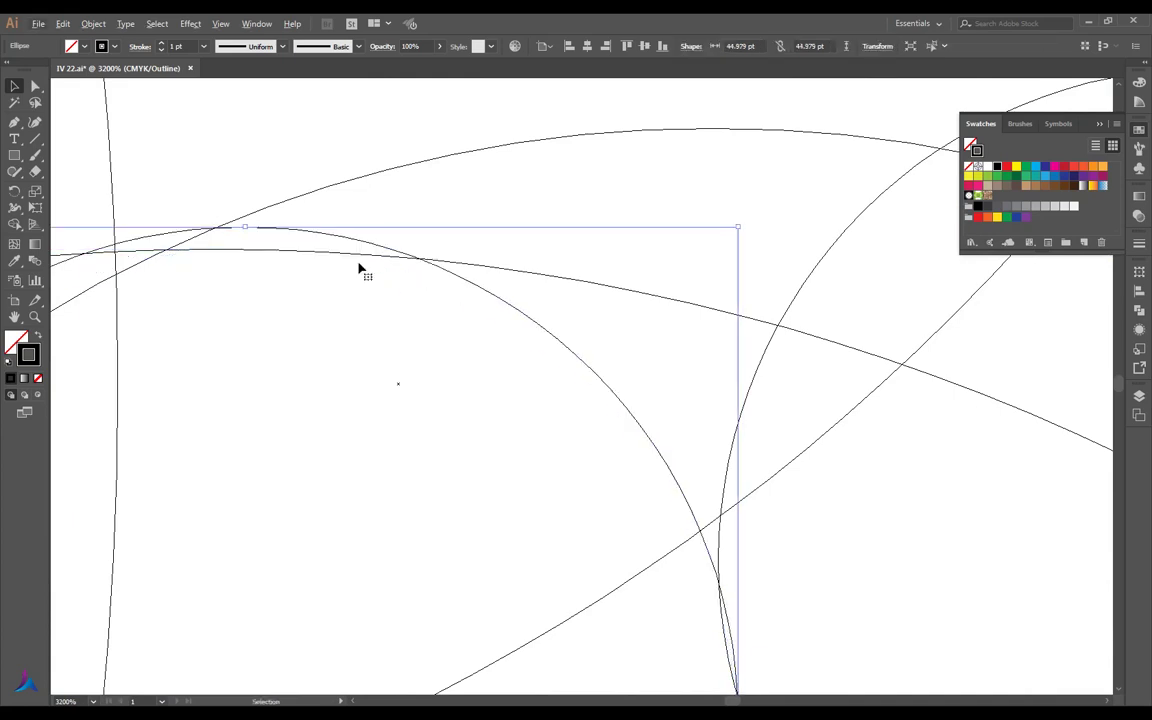
key(ctrl+z)
key(ctrl+shift+z)
drag(370, 268, 368, 265)
alt+scroll(358, 339, down, 3)
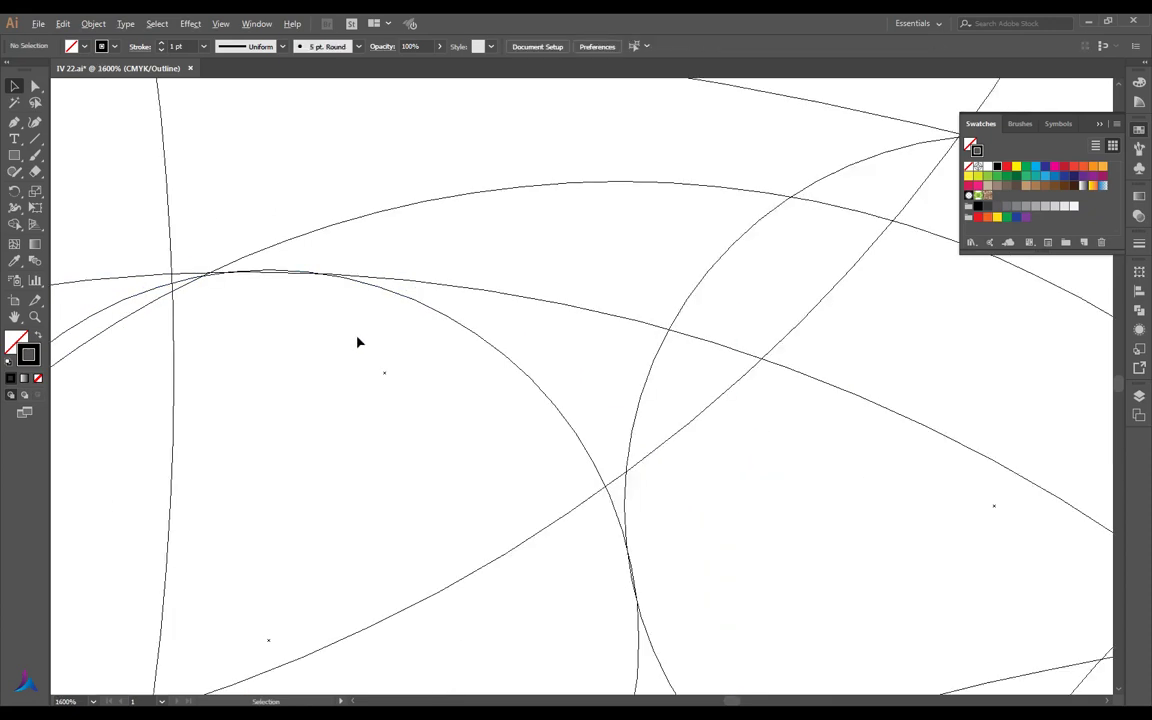
alt+scroll(790, 386, down, 5)
key(ctrl+y)
alt+scroll(848, 347, down, 2)
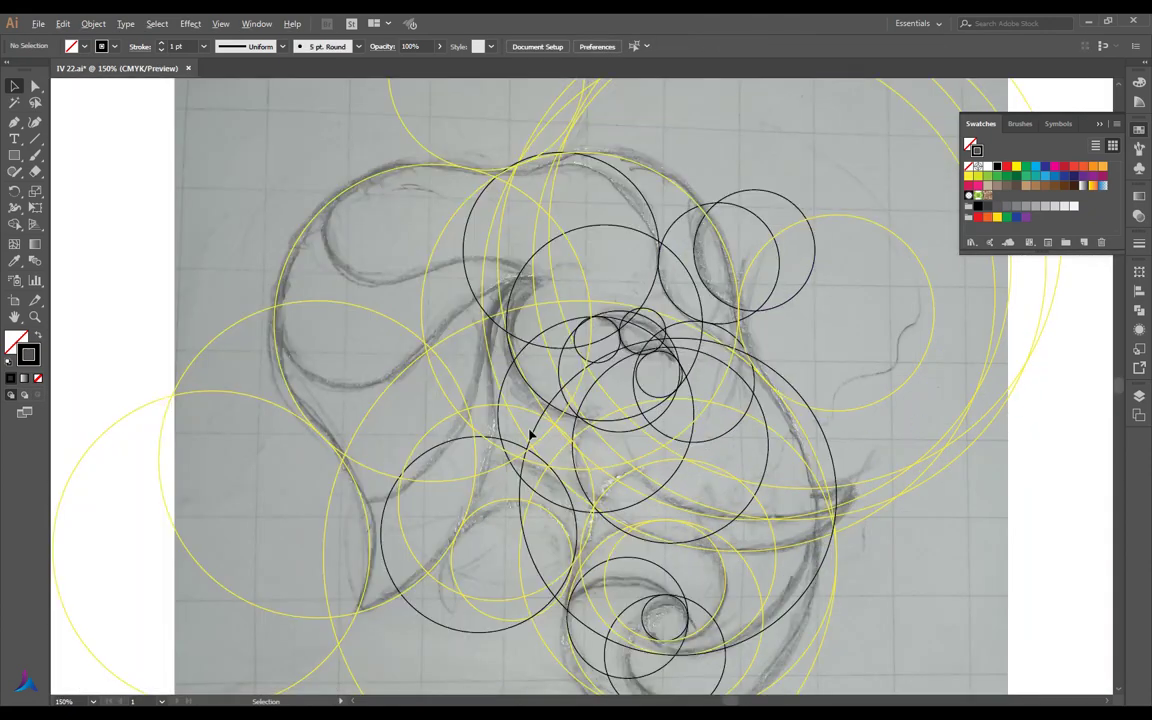
scroll(458, 402, down, 1)
mouse_move(748, 167)
mouse_down()
mouse_move(428, 248)
mouse_move(424, 263)
mouse_up()
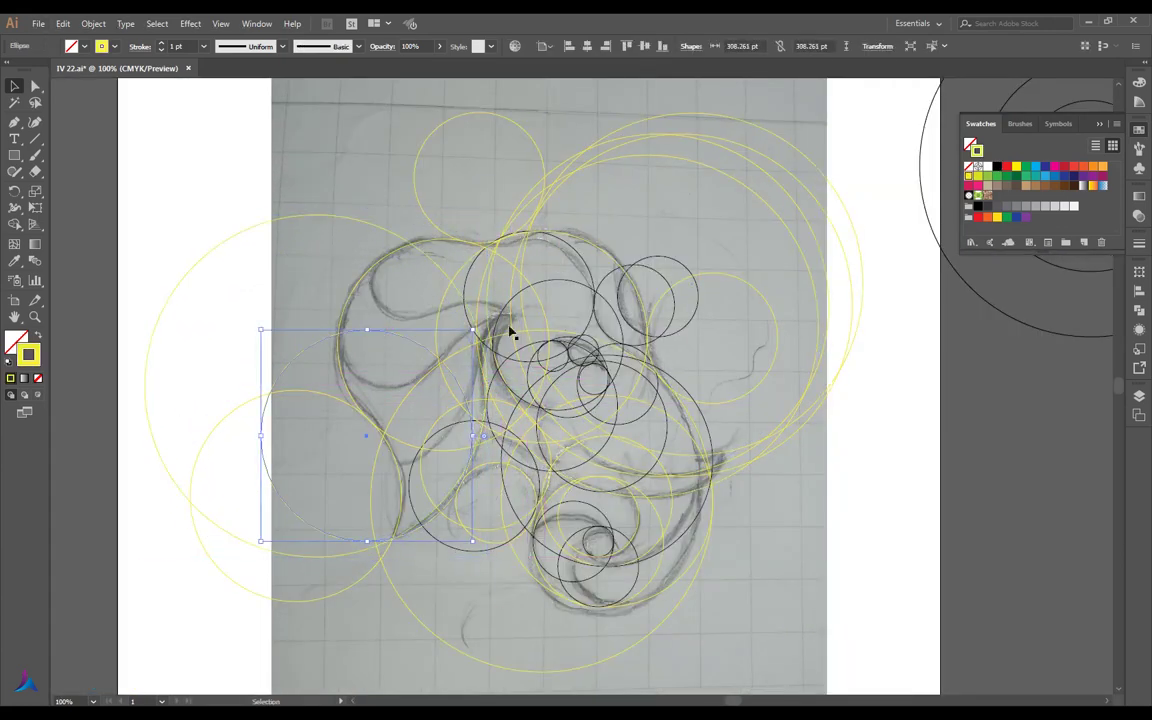
key(Delete)
scroll(541, 417, up, 1)
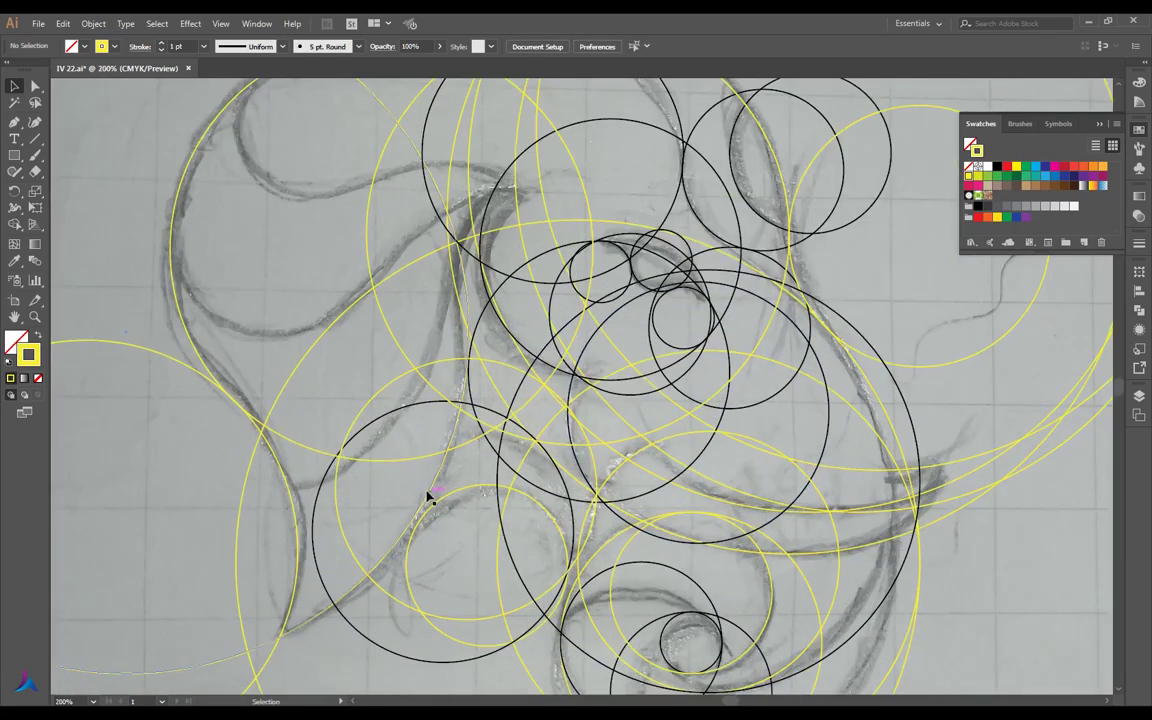
mouse_move(427, 496)
mouse_down()
mouse_move(441, 500)
mouse_move(399, 497)
mouse_move(415, 521)
mouse_up()
scroll(450, 540, up, 2)
scroll(415, 521, down, 1)
scroll(415, 521, down, 1)
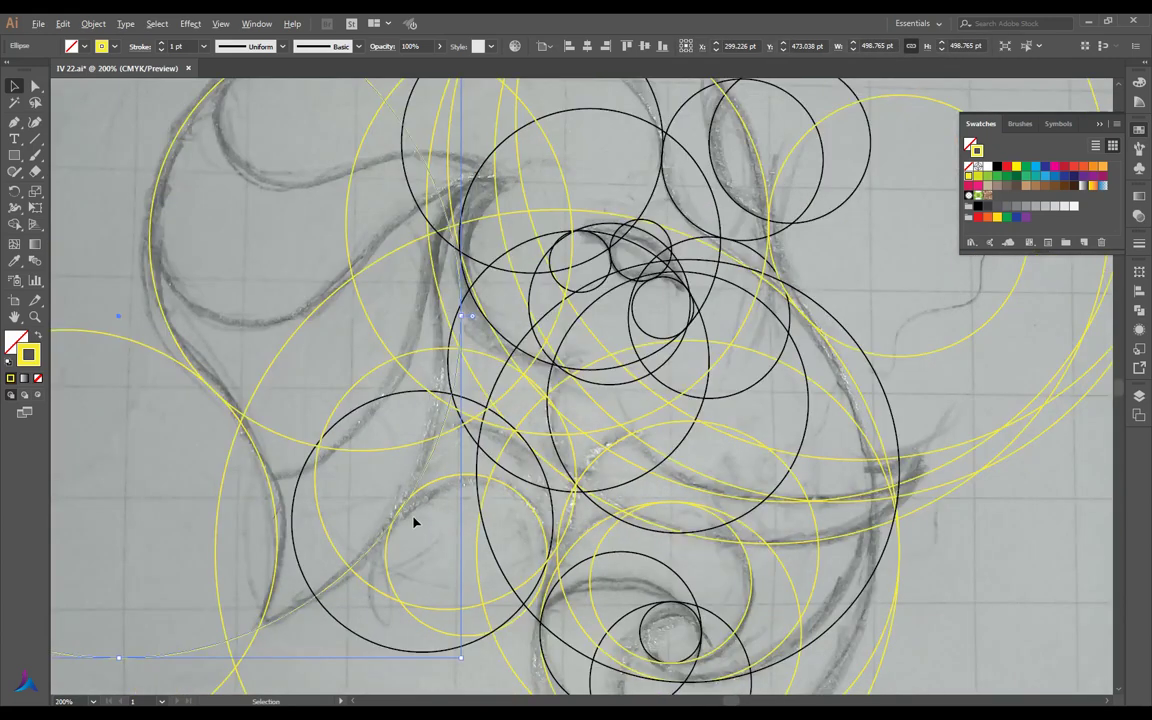
drag(440, 455, 427, 470)
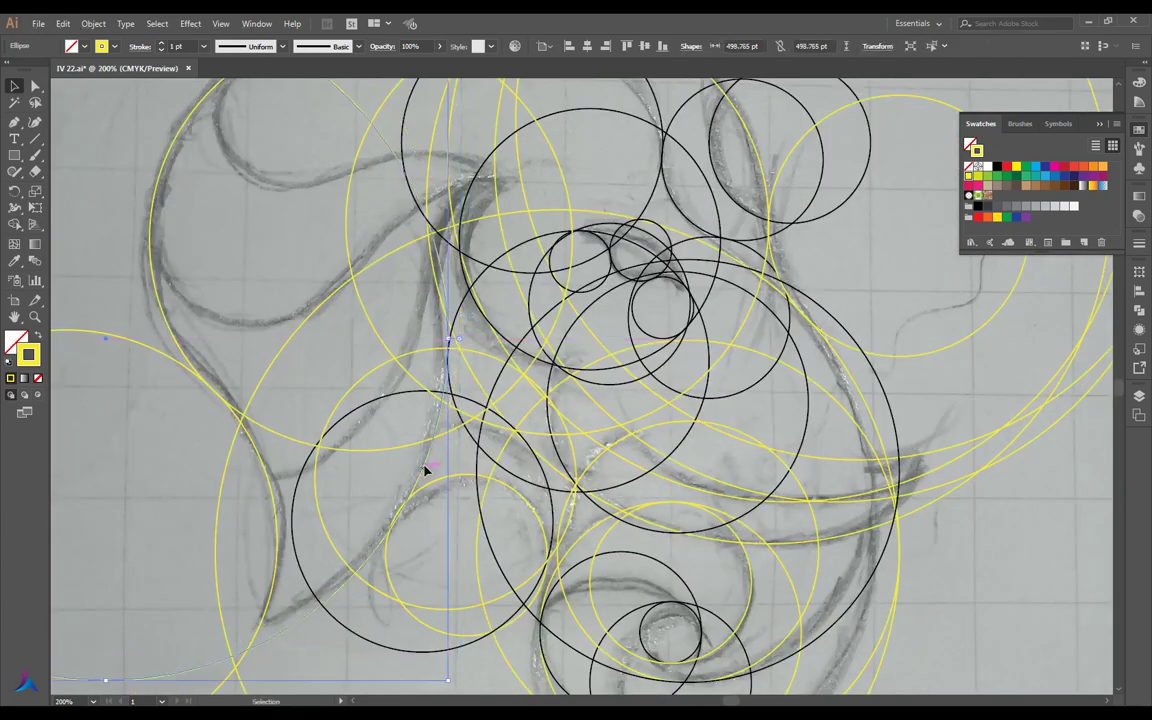
scroll(423, 527, down, 1)
scroll(423, 527, down, 1)
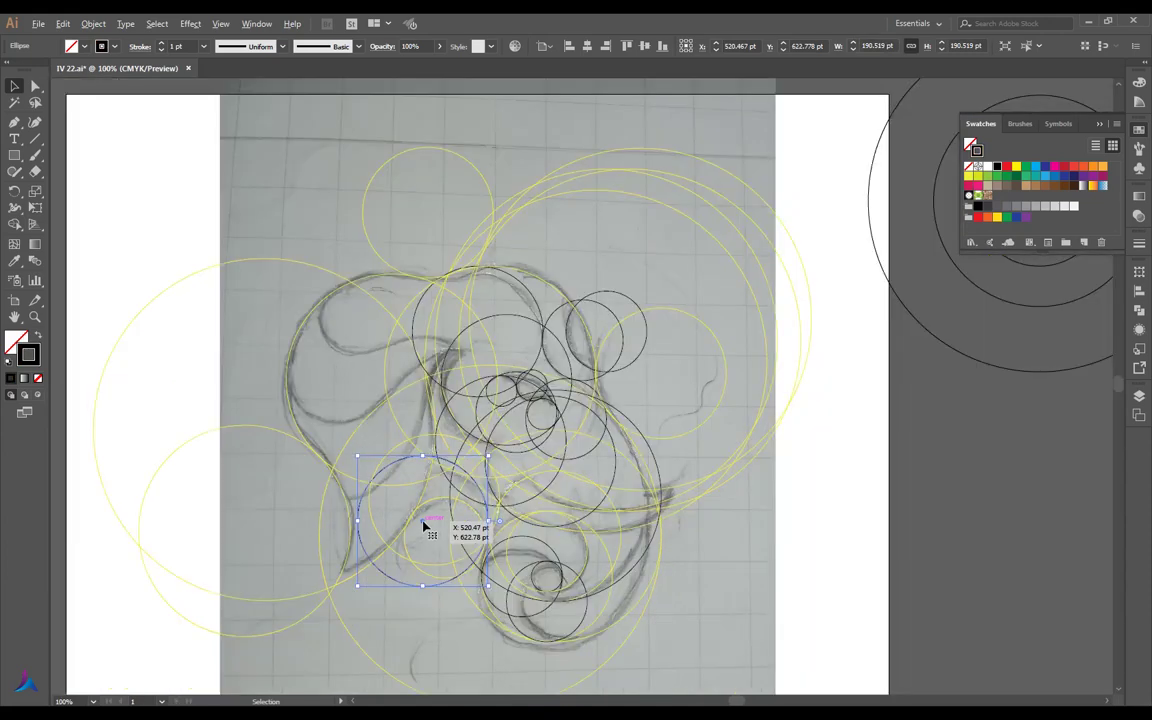
scroll(423, 527, up, 1)
scroll(423, 527, up, 1)
key(ctrl+z)
key(ctrl+z)
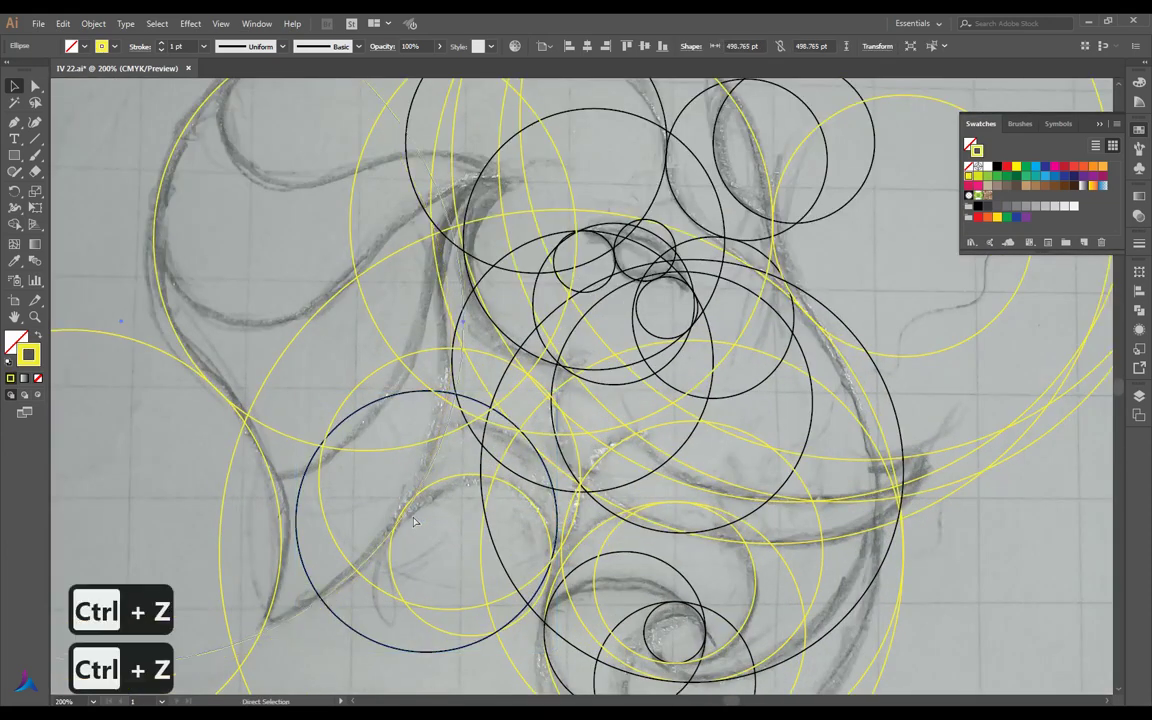
key(ctrl+z)
key(ctrl+z)
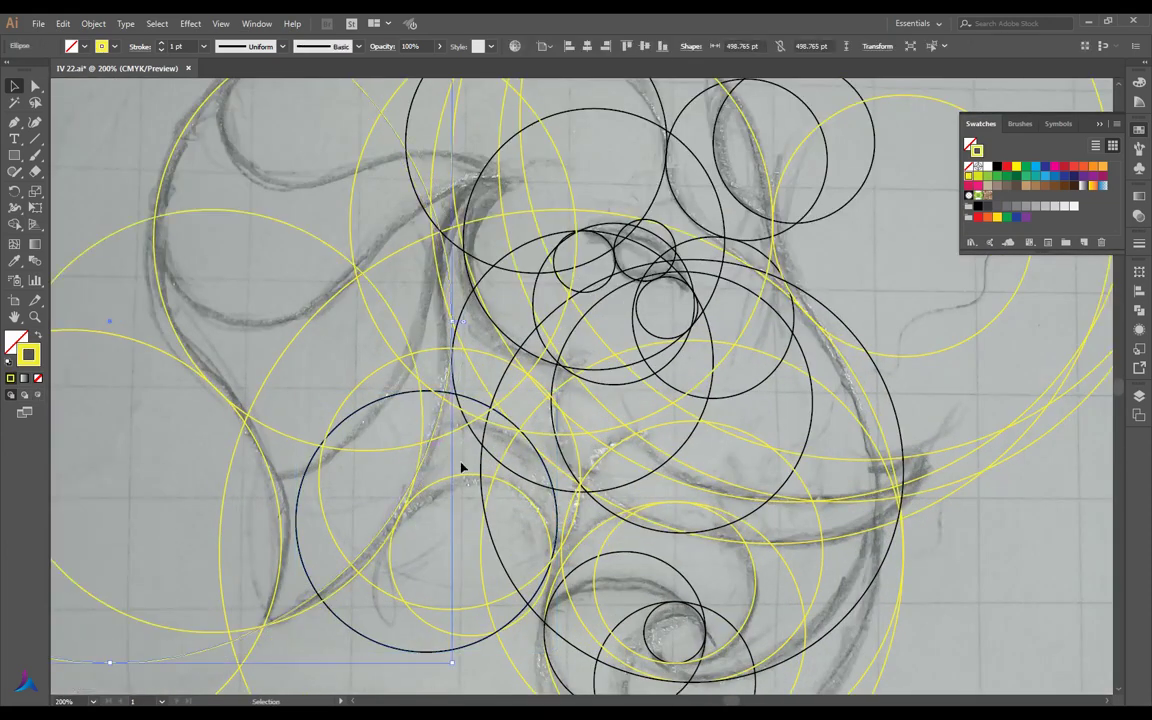
key(Delete)
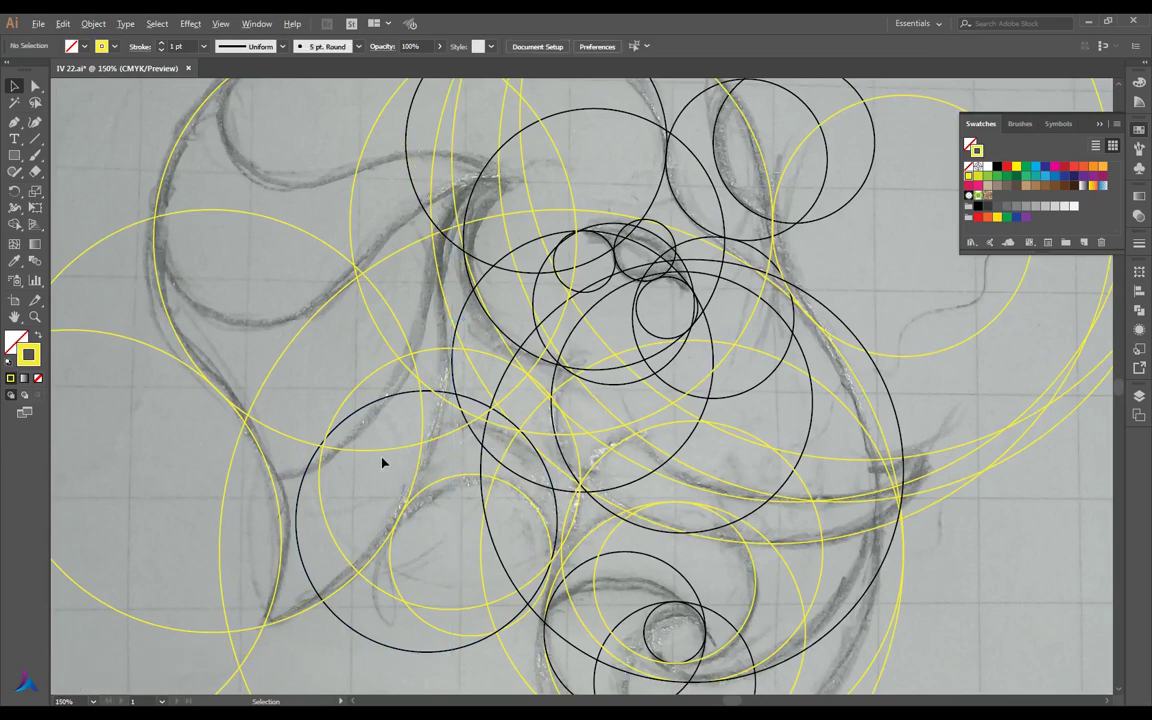
scroll(382, 462, down, 1)
key(ctrl+0)
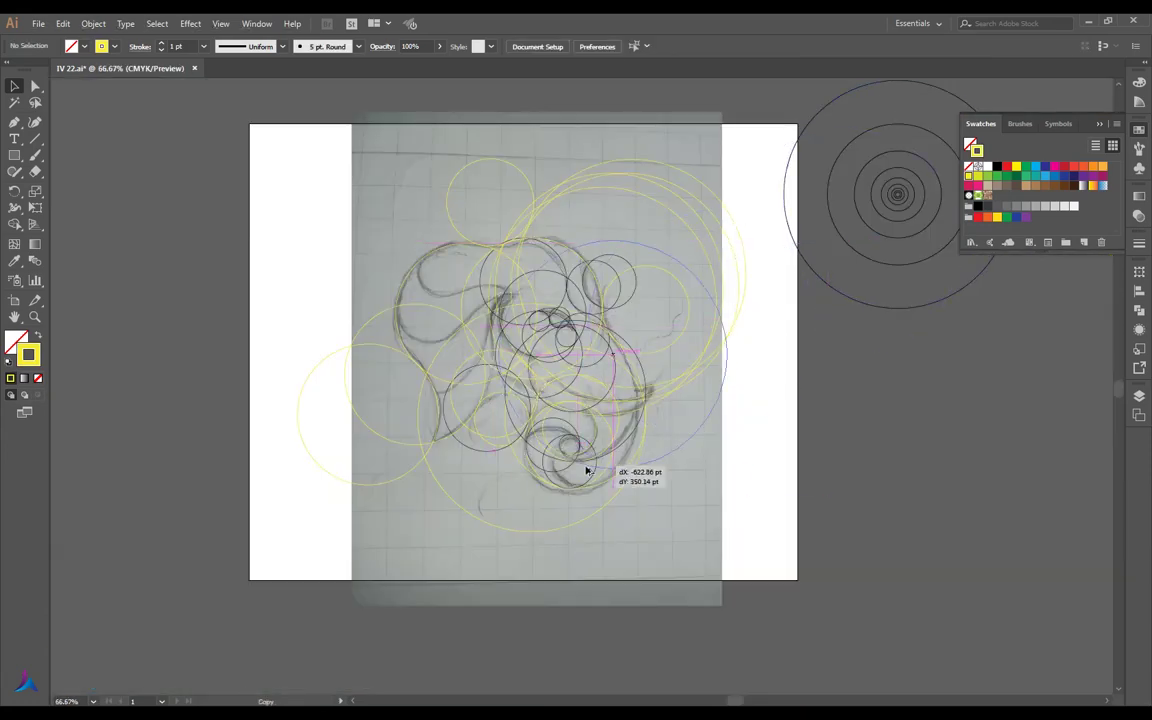
Place a copy of the 498.765 pt circle over the head sketch and nudge it into alignment
click(517, 380)
scroll(478, 265, up, 5)
scroll(478, 265, down, 2)
mouse_move(482, 165)
mouse_down()
mouse_move(447, 235)
mouse_move(444, 192)
mouse_move(443, 210)
mouse_up()
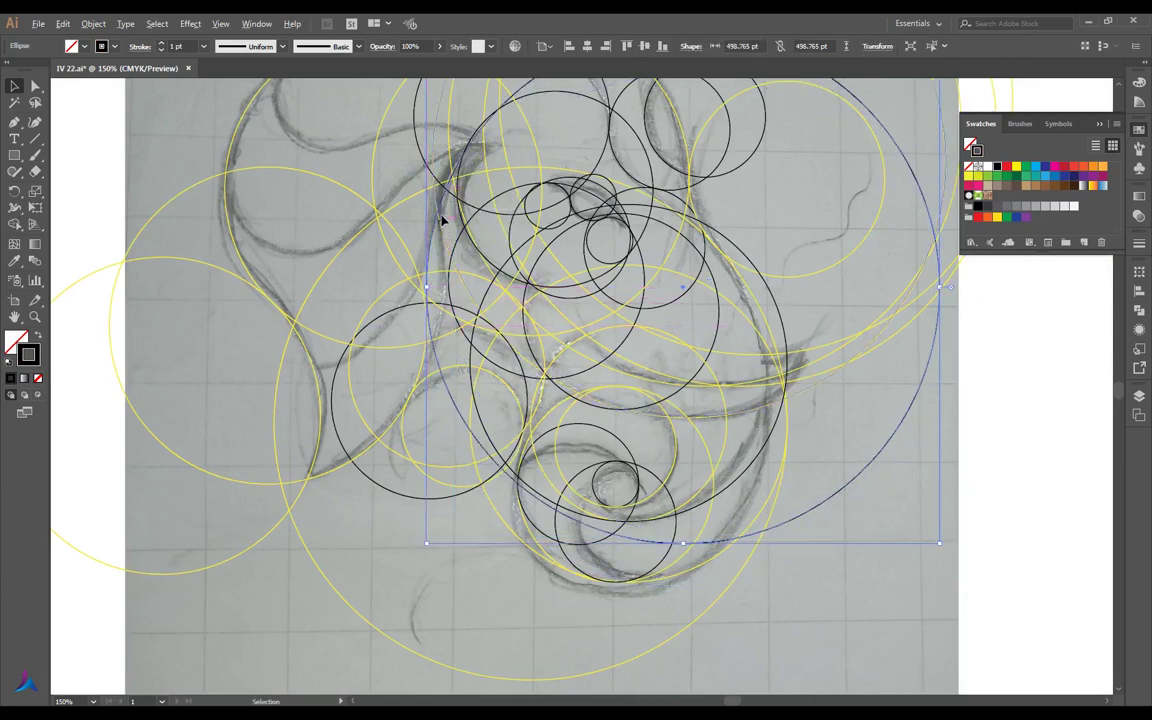
scroll(442, 221, up, 2)
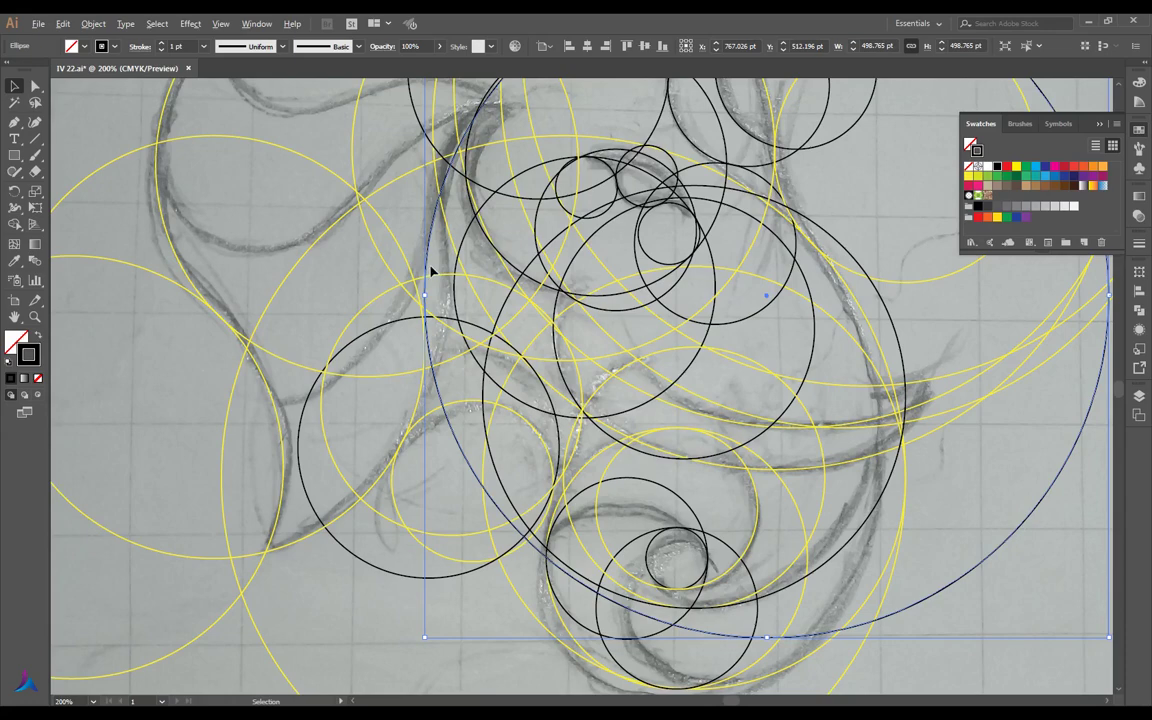
scroll(428, 285, up, 2)
scroll(420, 315, up, 1)
drag(424, 306, 409, 316)
scroll(409, 316, down, 4)
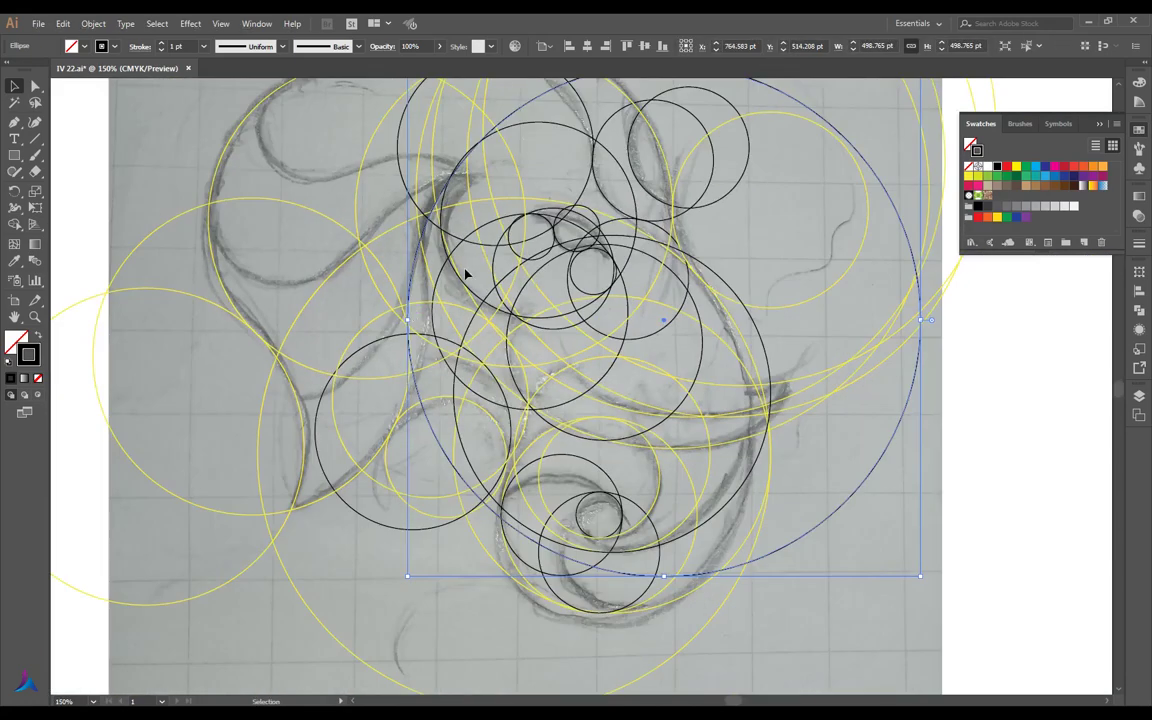
scroll(563, 258, down, 1)
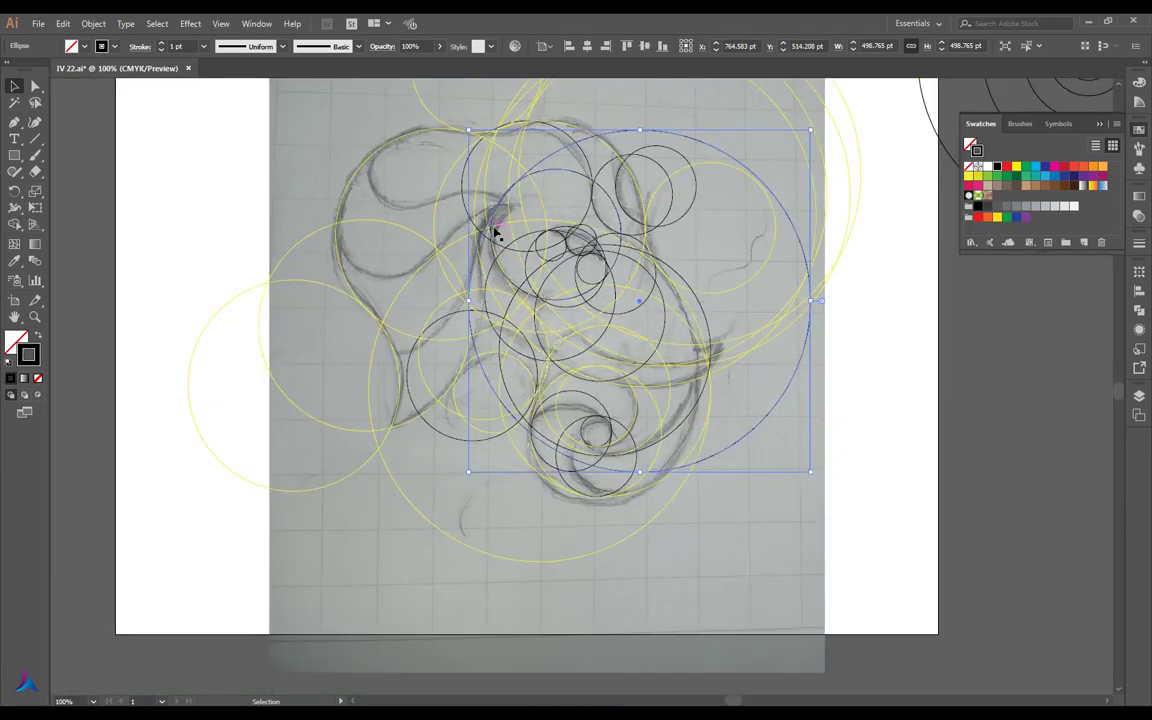
scroll(497, 203, up, 1)
scroll(505, 177, up, 1)
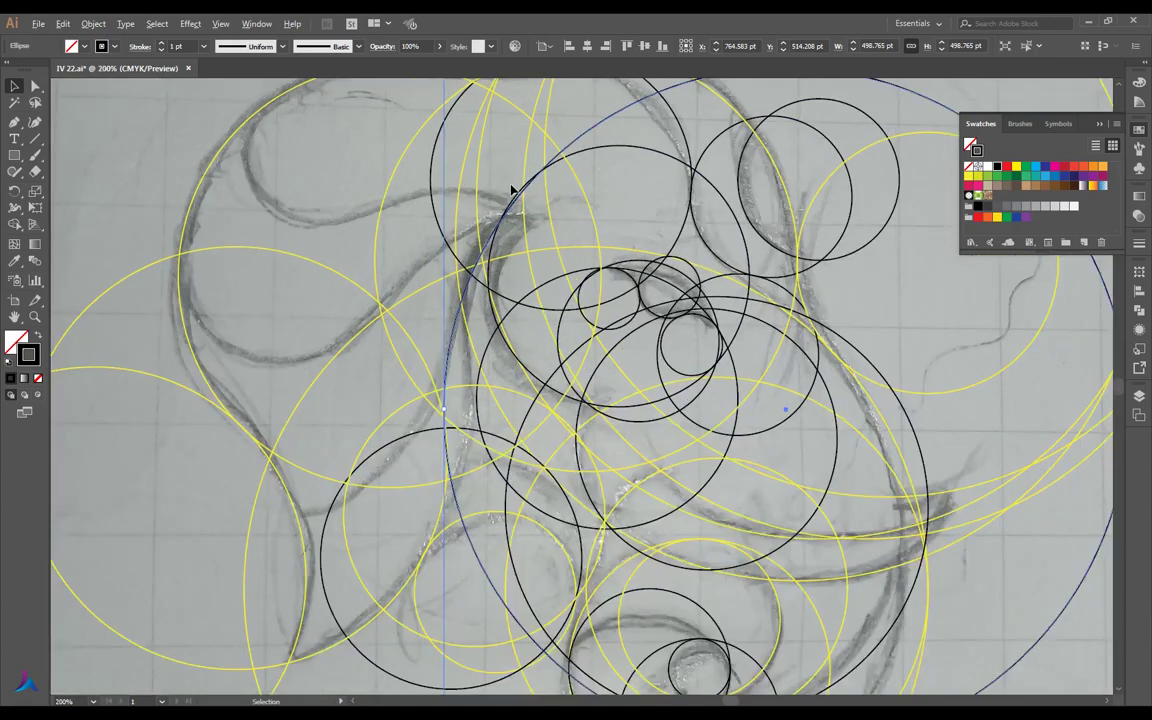
scroll(509, 188, down, 1)
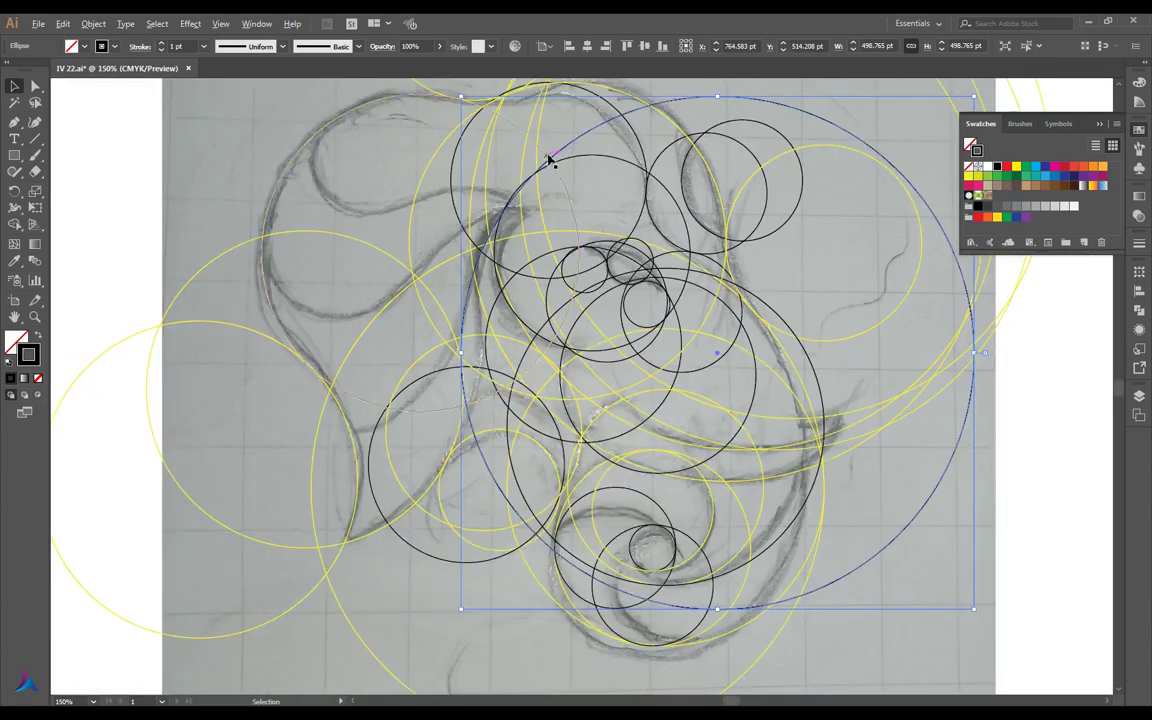
scroll(548, 160, up, 2)
drag(527, 213, 509, 218)
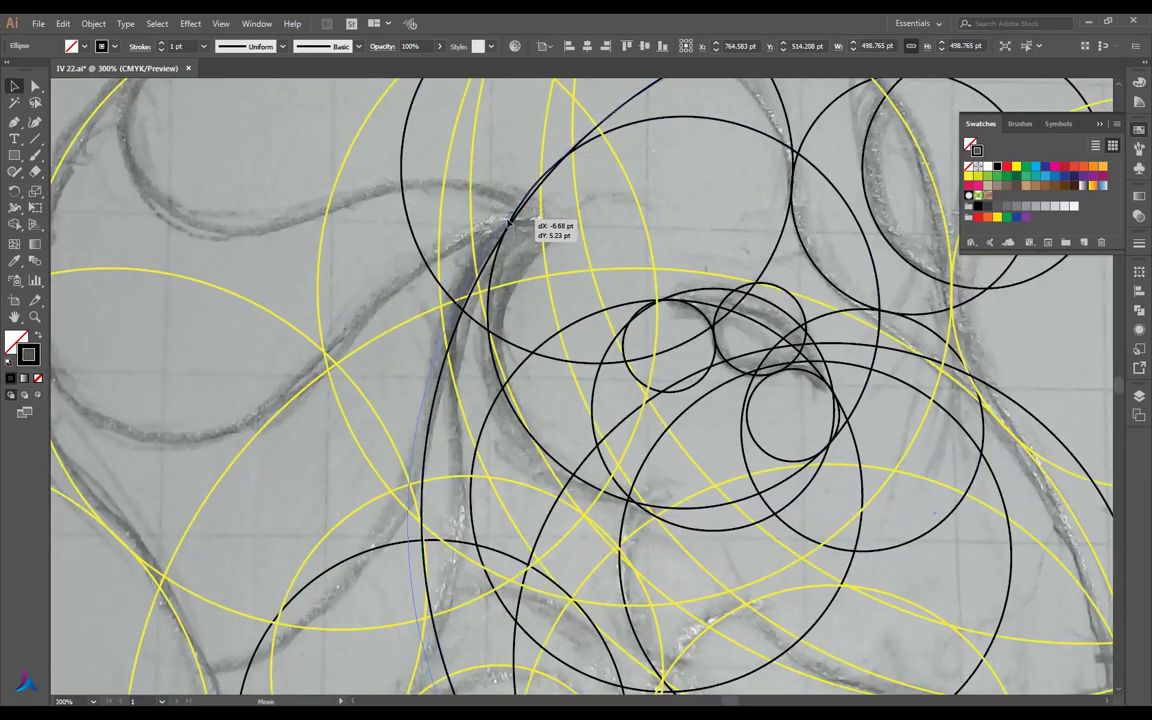
scroll(509, 218, down, 1)
scroll(508, 213, down, 1)
key(ctrl+z)
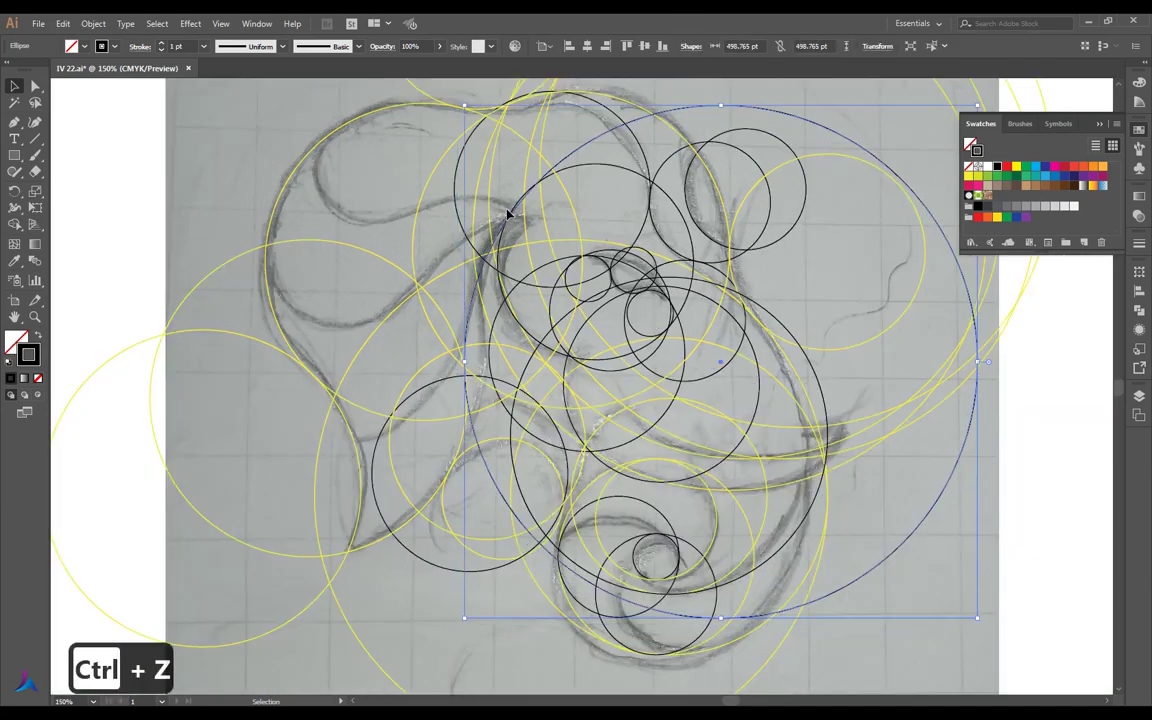
Nudge the 190.519 pt circle tangent to the large circle, verifying the contact in Outline view
scroll(500, 200, up, 1)
scroll(630, 185, up, 1)
drag(607, 141, 480, 258)
scroll(458, 185, up, 1)
scroll(470, 230, up, 2)
key(ctrl+y)
scroll(478, 257, up, 2)
scroll(460, 273, up, 2)
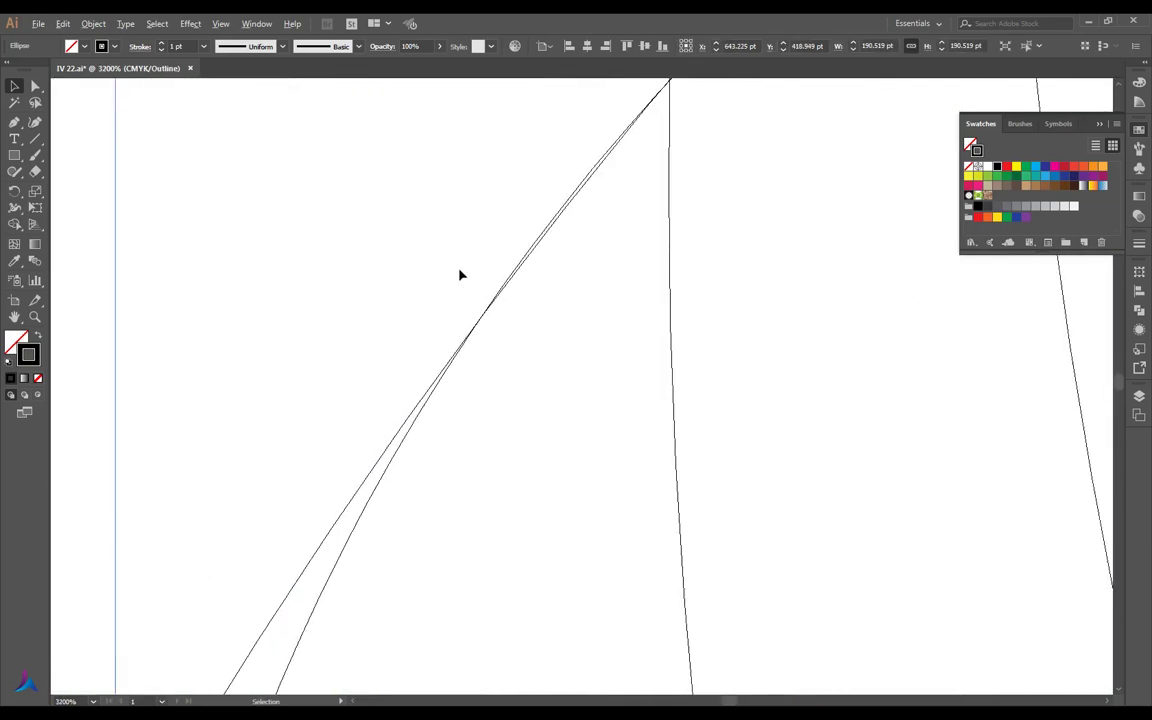
scroll(460, 274, down, 3)
scroll(460, 273, down, 2)
key(ctrl+y)
scroll(460, 273, down, 2)
Duplicate a circle down and to the left, then delete the unwanted copy
scroll(460, 270, down, 1)
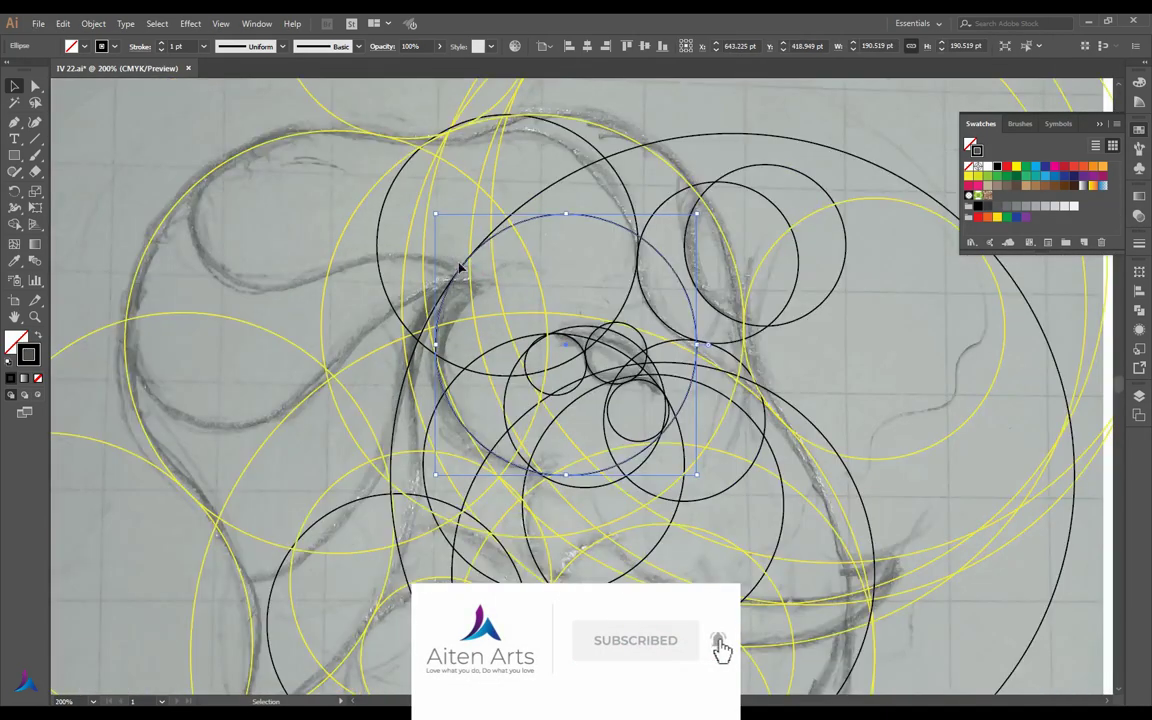
click(503, 308)
scroll(503, 308, down, 1)
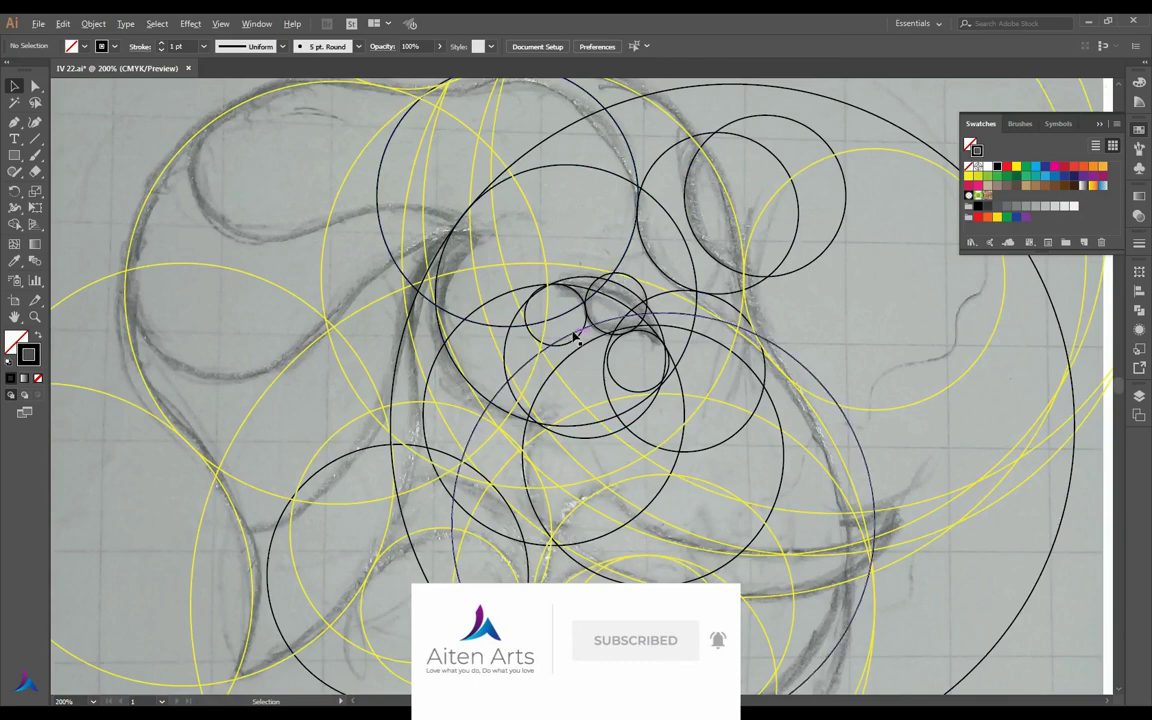
scroll(450, 320, down, 2)
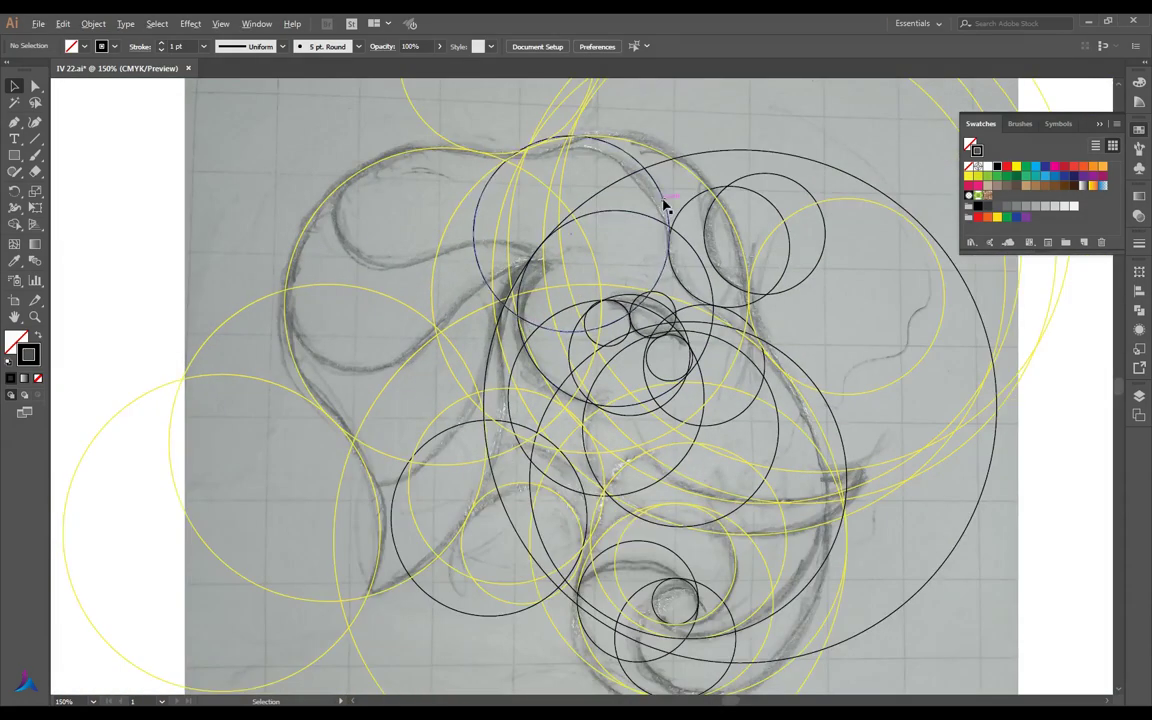
mouse_move(665, 205)
mouse_down()
mouse_move(450, 355)
mouse_move(688, 323)
mouse_up()
scroll(455, 350, up, 2)
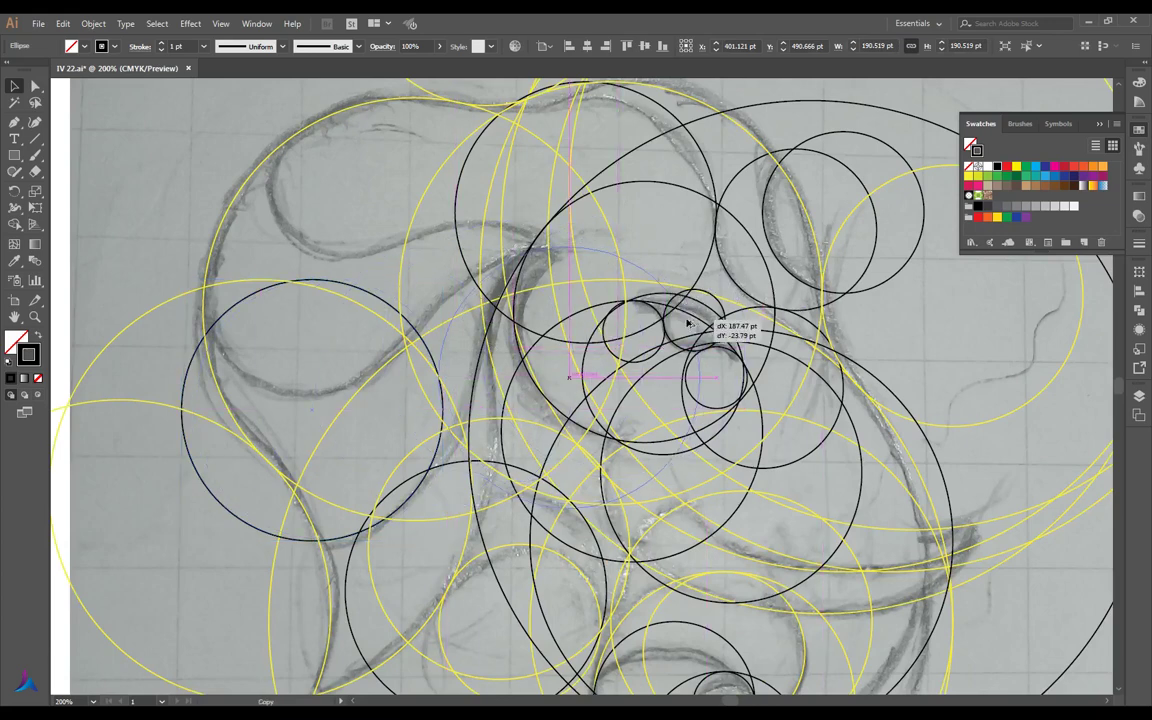
key(Delete)
Duplicate a circle to a new spot and position the copy precisely on the sketch
drag(508, 305, 461, 367)
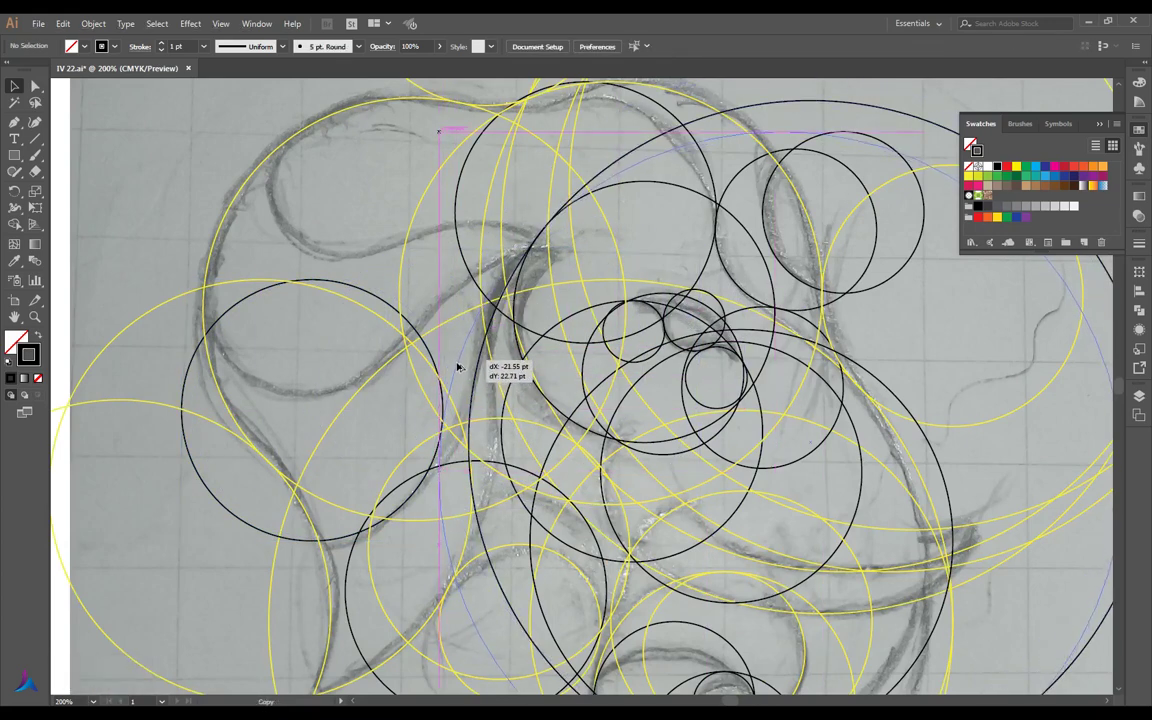
scroll(440, 420, up, 1)
scroll(450, 455, up, 1)
drag(458, 368, 450, 467)
scroll(449, 466, down, 1)
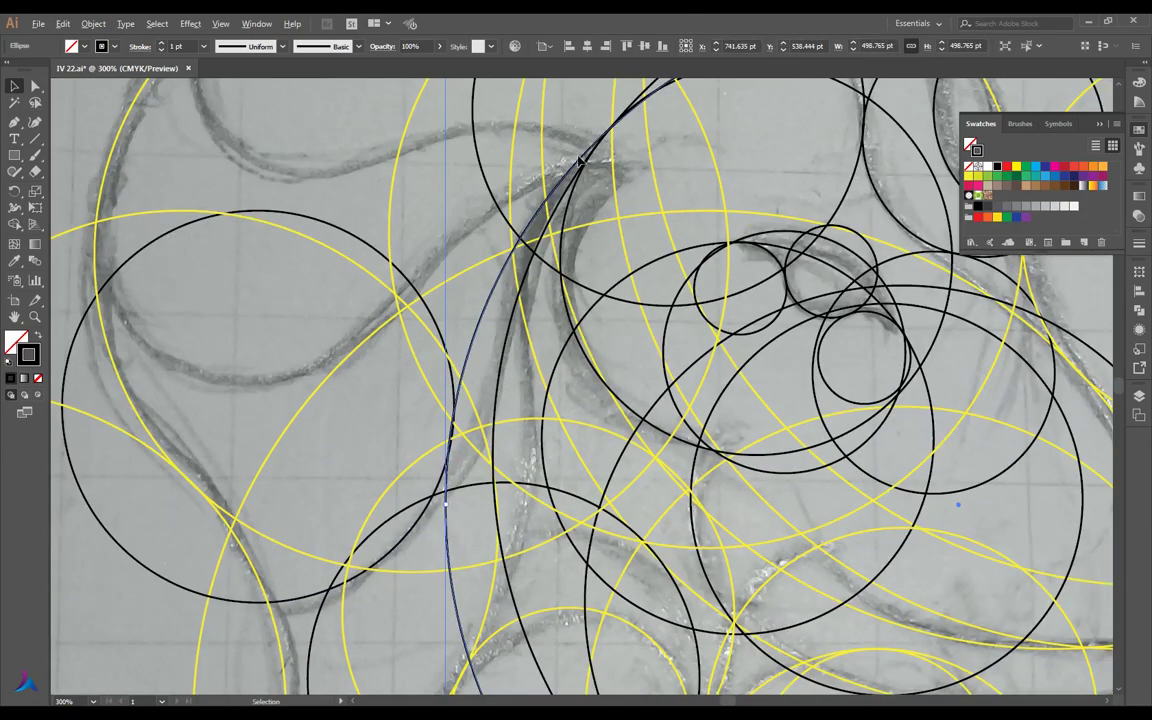
scroll(580, 162, down, 1)
scroll(427, 267, up, 1)
Duplicate the large 498.765 pt circle and line the copy up with the head sketch
drag(427, 267, 417, 160)
drag(591, 257, 472, 340)
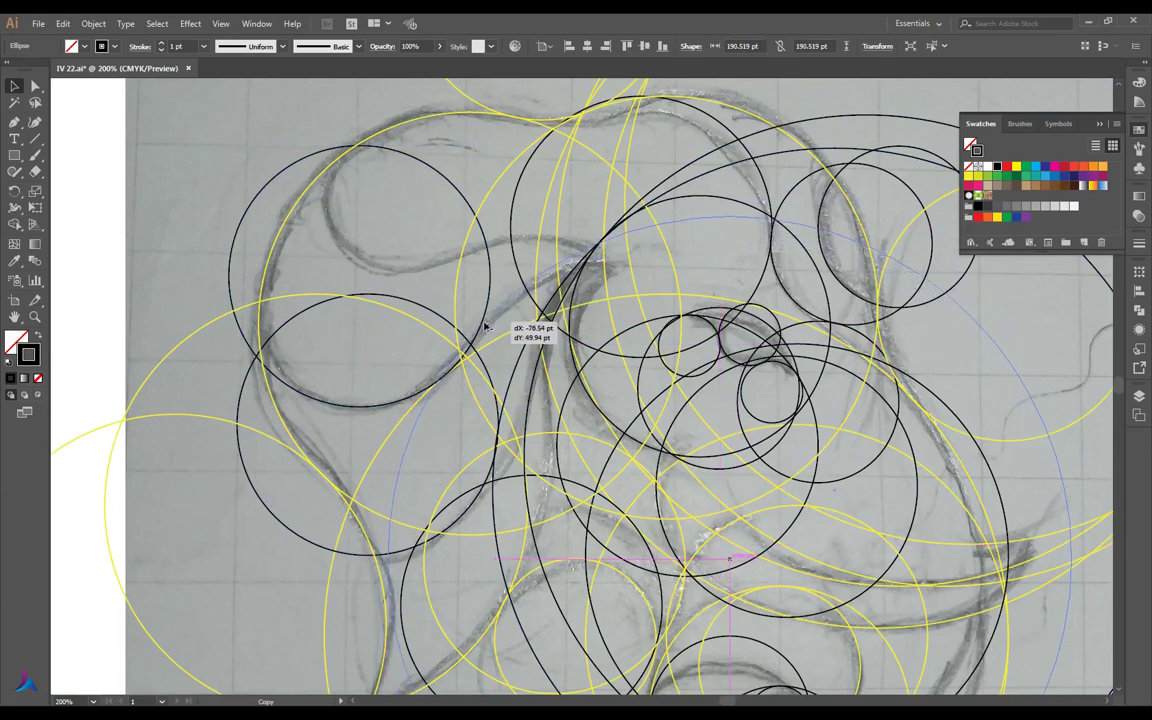
drag(472, 340, 488, 327)
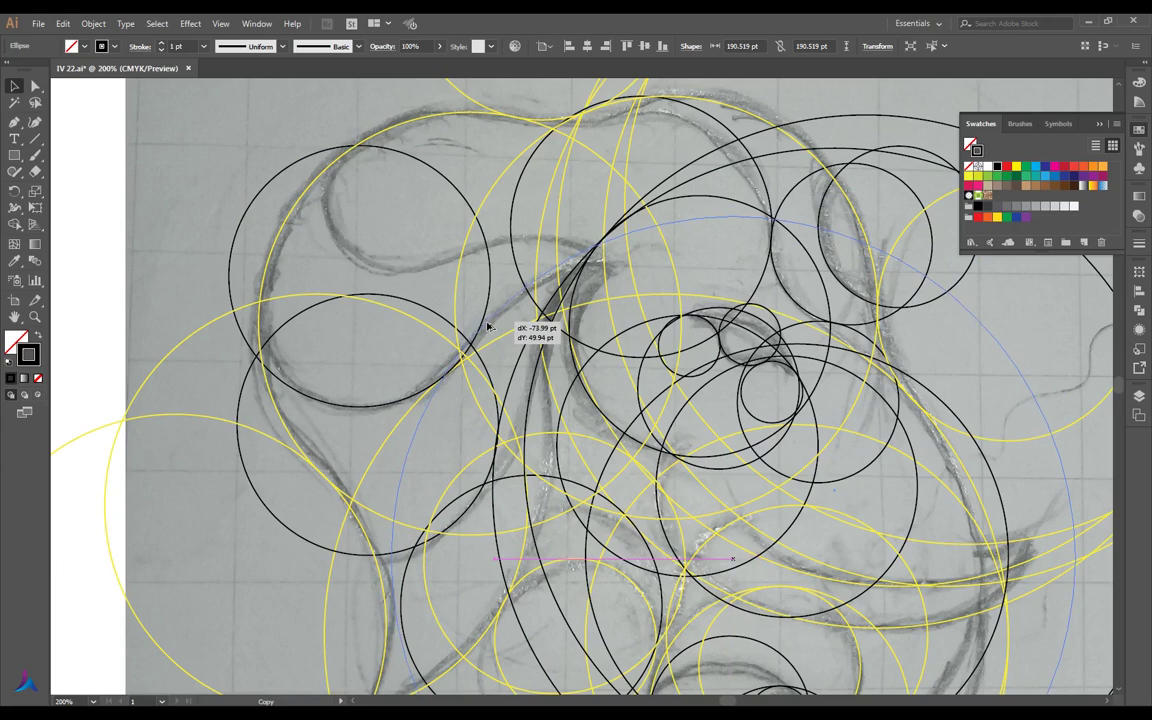
scroll(486, 327, up, 2)
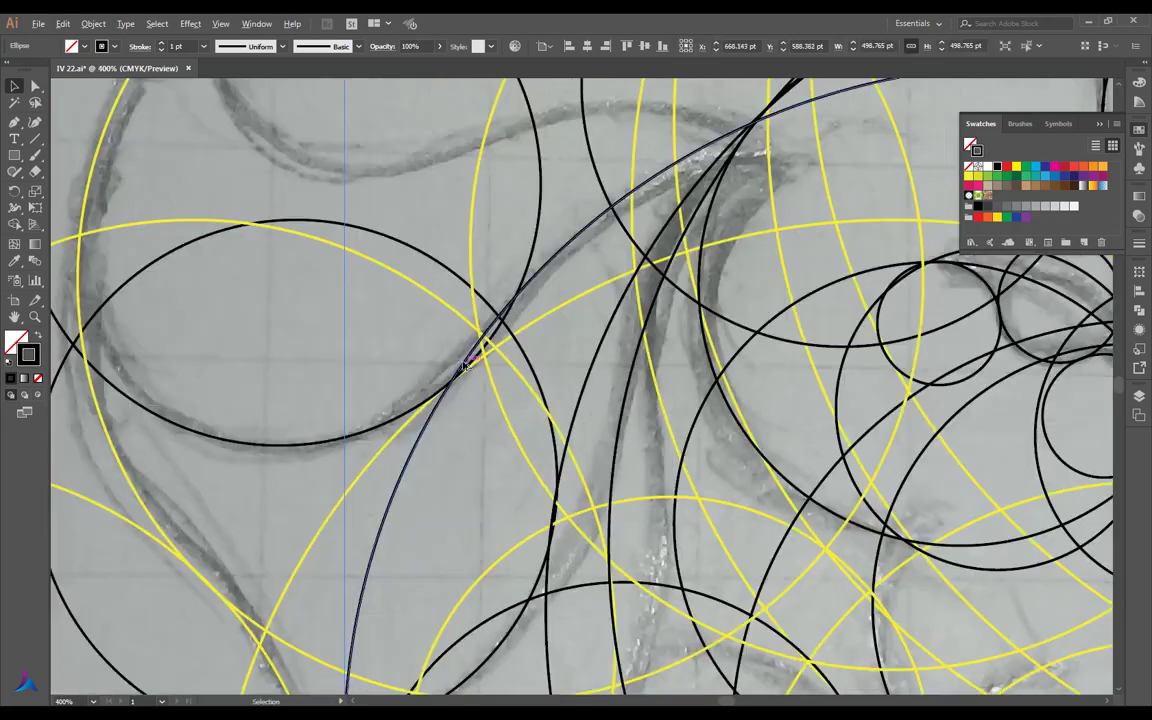
mouse_move(488, 327)
mouse_down()
mouse_move(476, 357)
mouse_move(483, 348)
mouse_up()
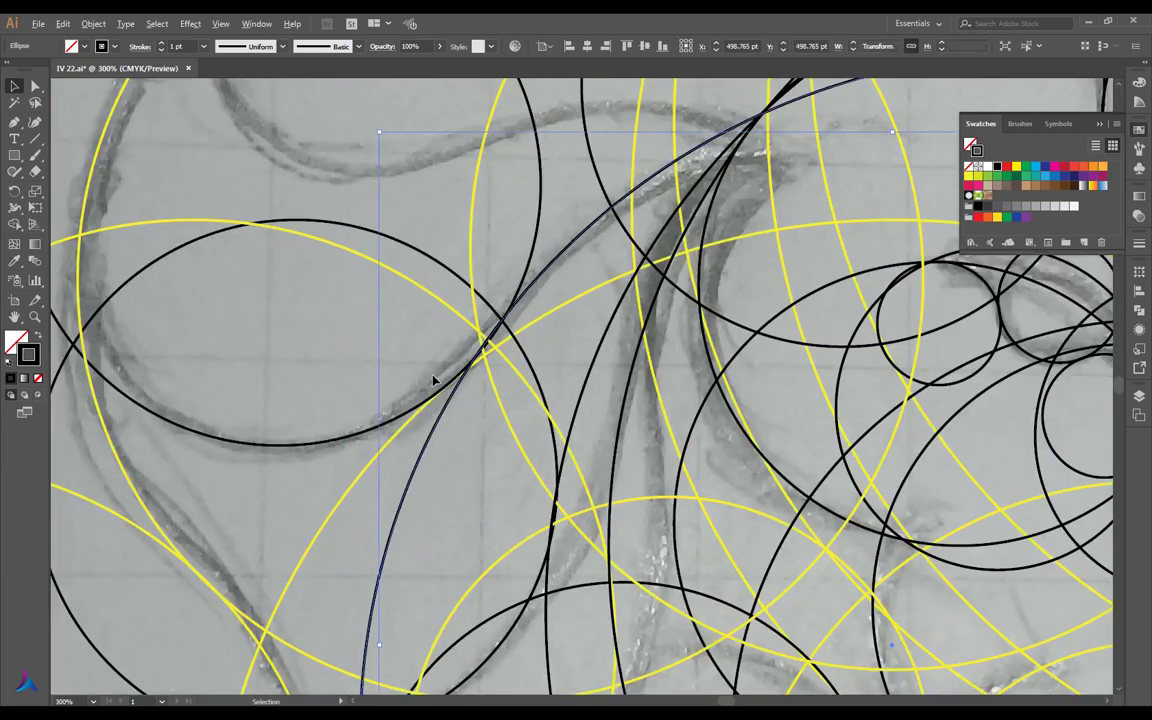
scroll(432, 378, down, 1)
scroll(625, 198, down, 1)
scroll(491, 329, down, 1)
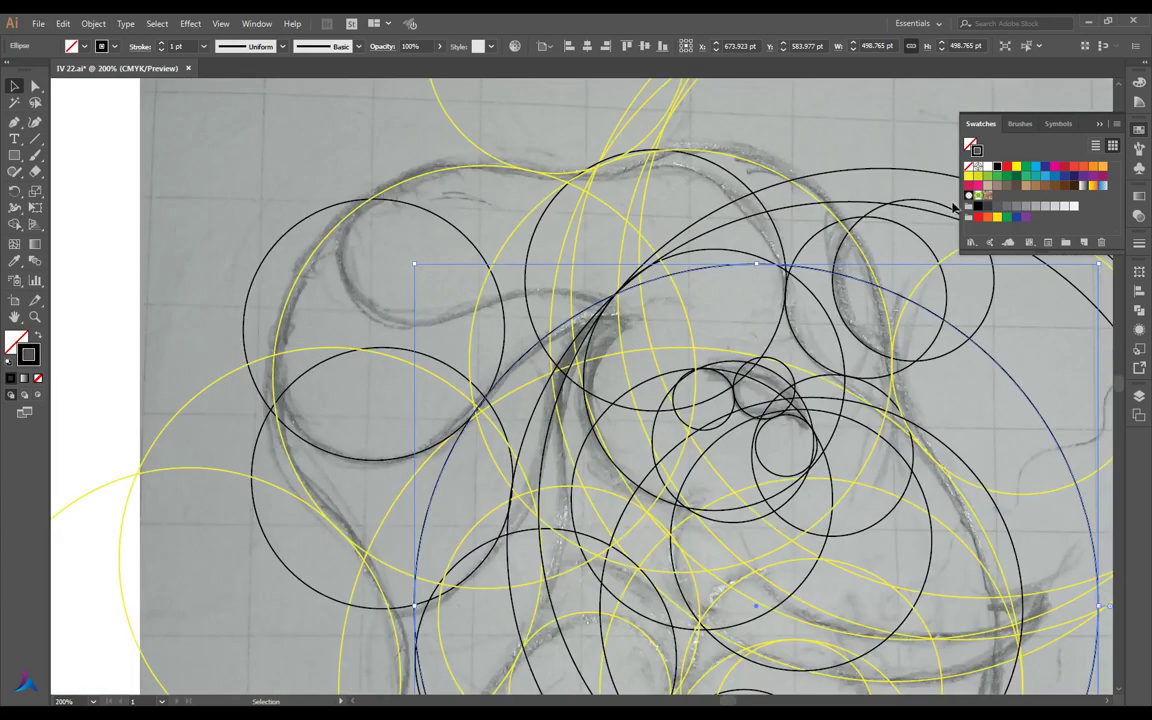
Duplicate more circles onto the sketch curves, deleting a stray copy and fitting one along the trunk
drag(882, 212, 385, 178)
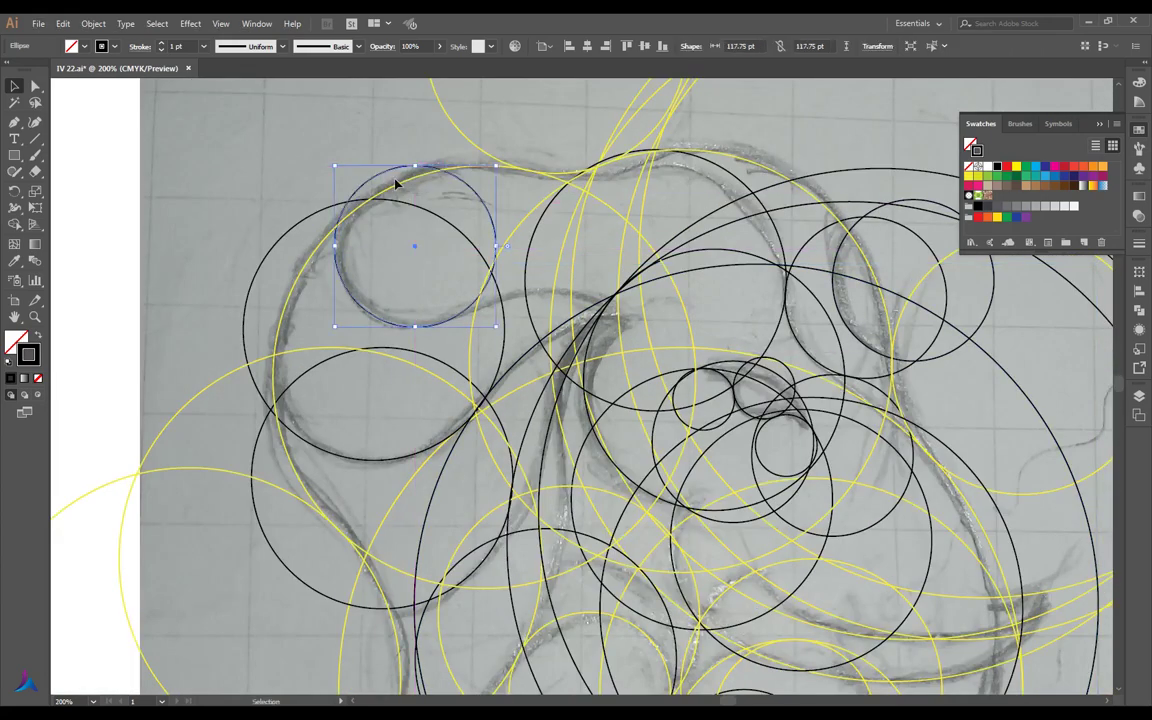
scroll(380, 200, up, 1)
drag(413, 223, 640, 338)
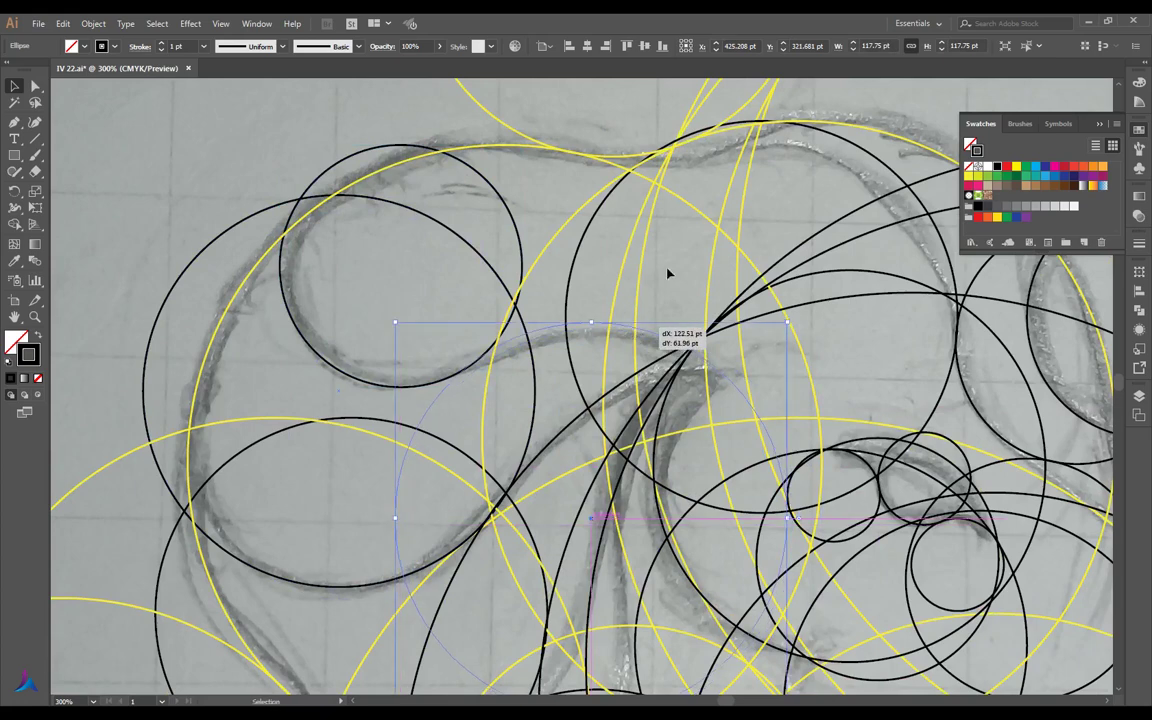
key(Delete)
scroll(826, 270, down, 1)
drag(826, 268, 521, 394)
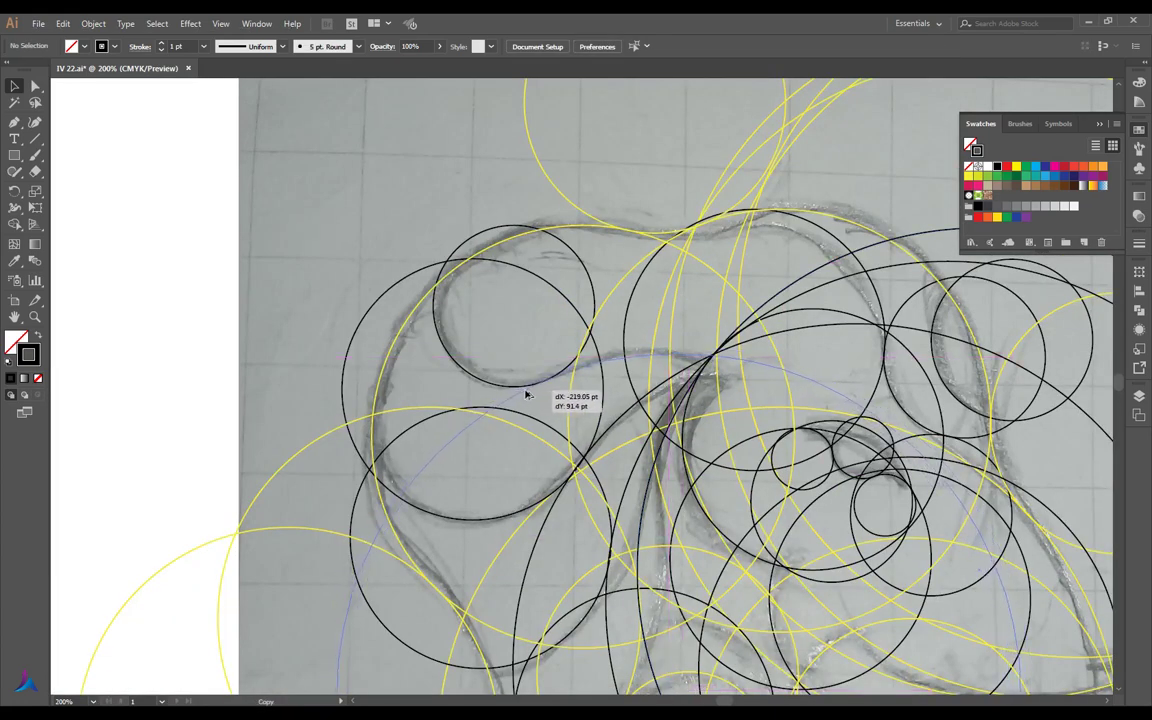
drag(527, 395, 530, 391)
scroll(566, 378, up, 3)
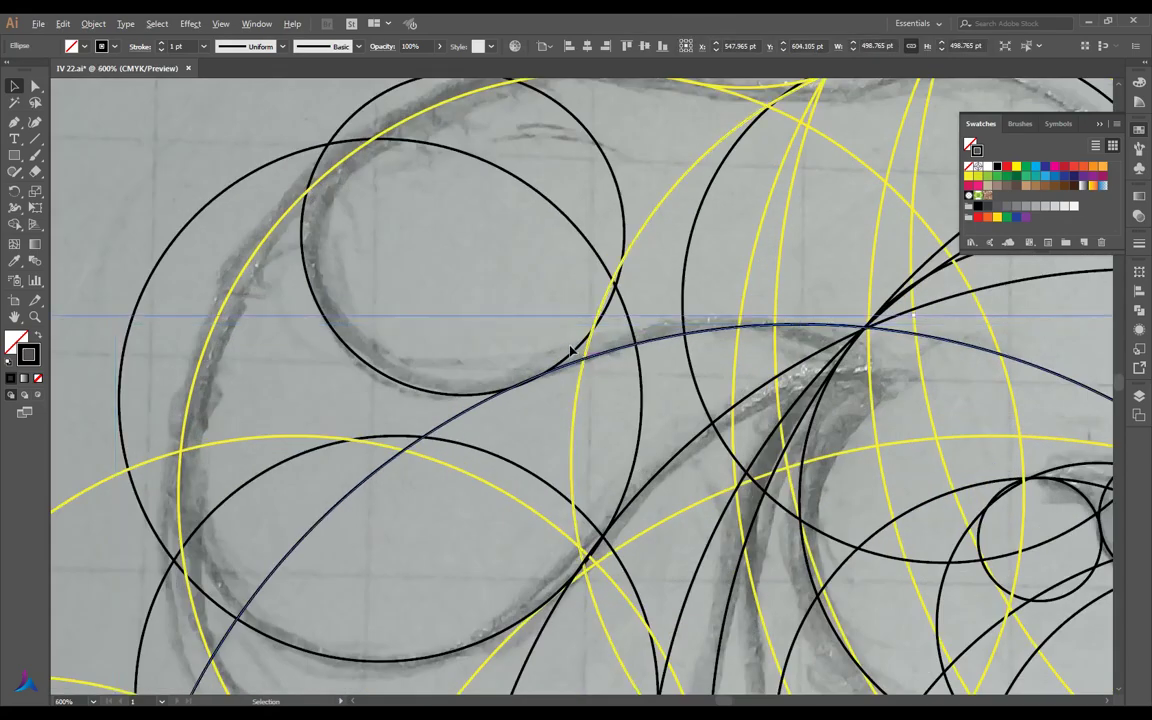
scroll(570, 350, up, 1)
drag(617, 360, 617, 365)
scroll(617, 365, down, 2)
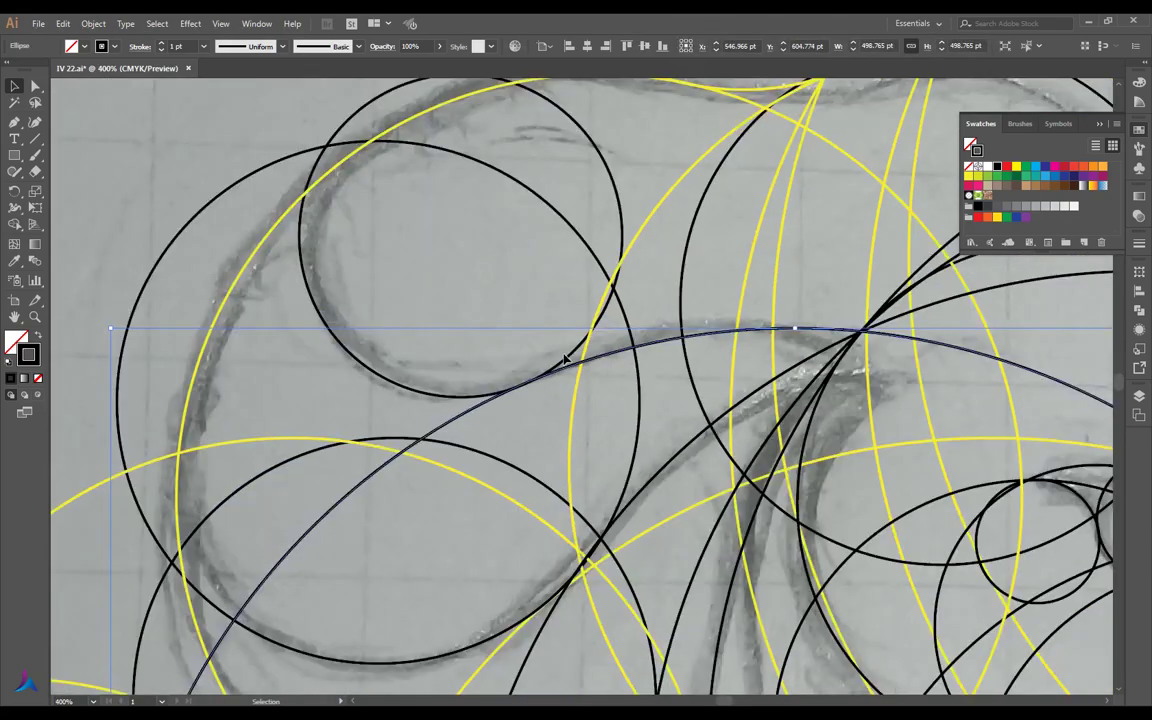
Check the circle placement in Outline view, return to preview, and clear the selection
key(ctrl+y)
scroll(880, 332, up, 1)
scroll(880, 332, down, 1)
scroll(878, 336, down, 1)
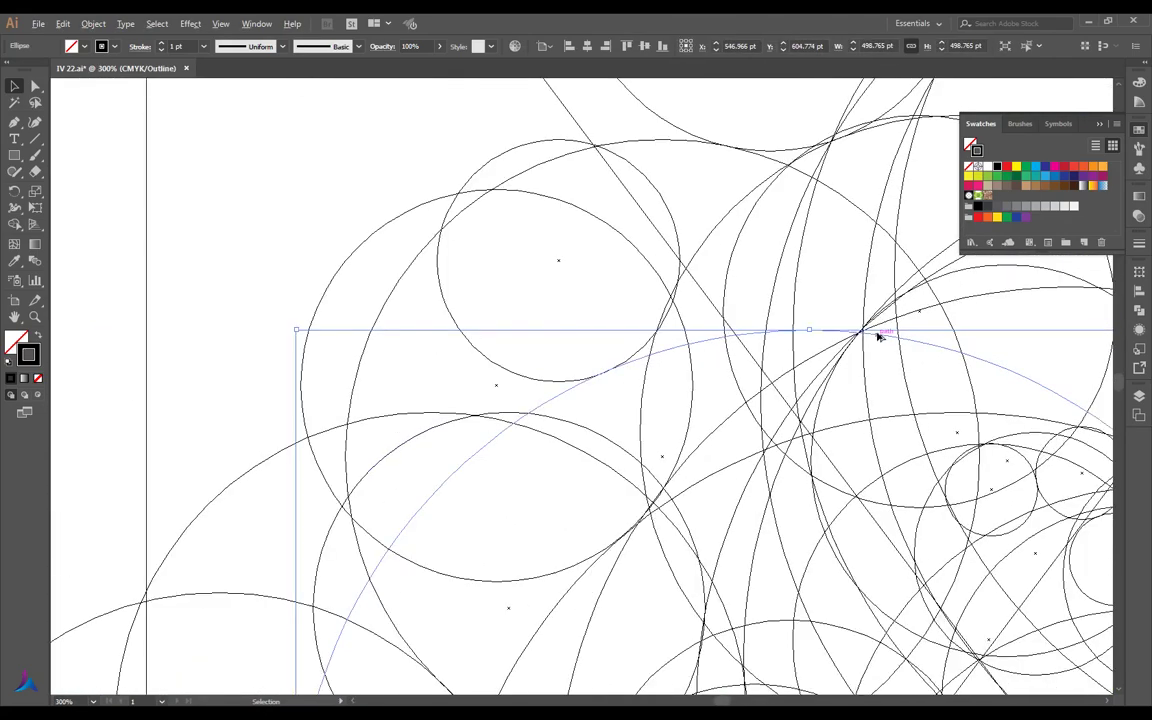
key(ctrl+y)
scroll(620, 322, down, 5)
scroll(609, 316, down, 1)
click(425, 313)
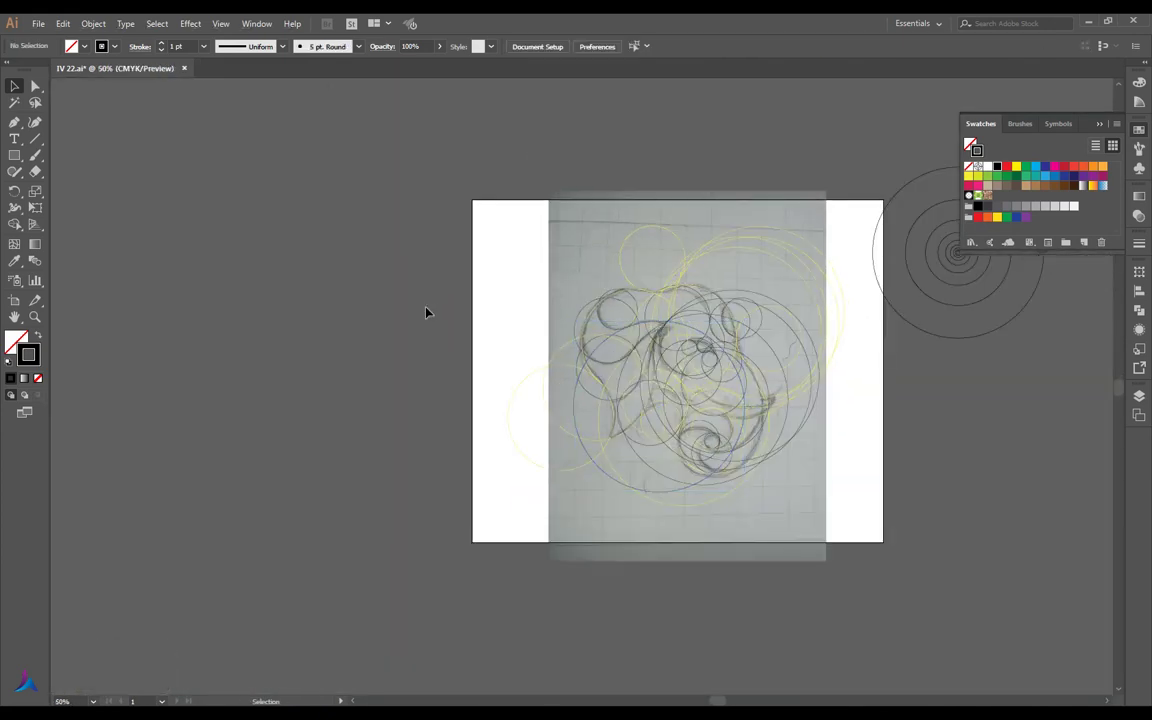
Save, unlock all, and place a spare copy of the sketch and circles left of the artboard
key(ctrl+s)
key(ctrl+alt+2)
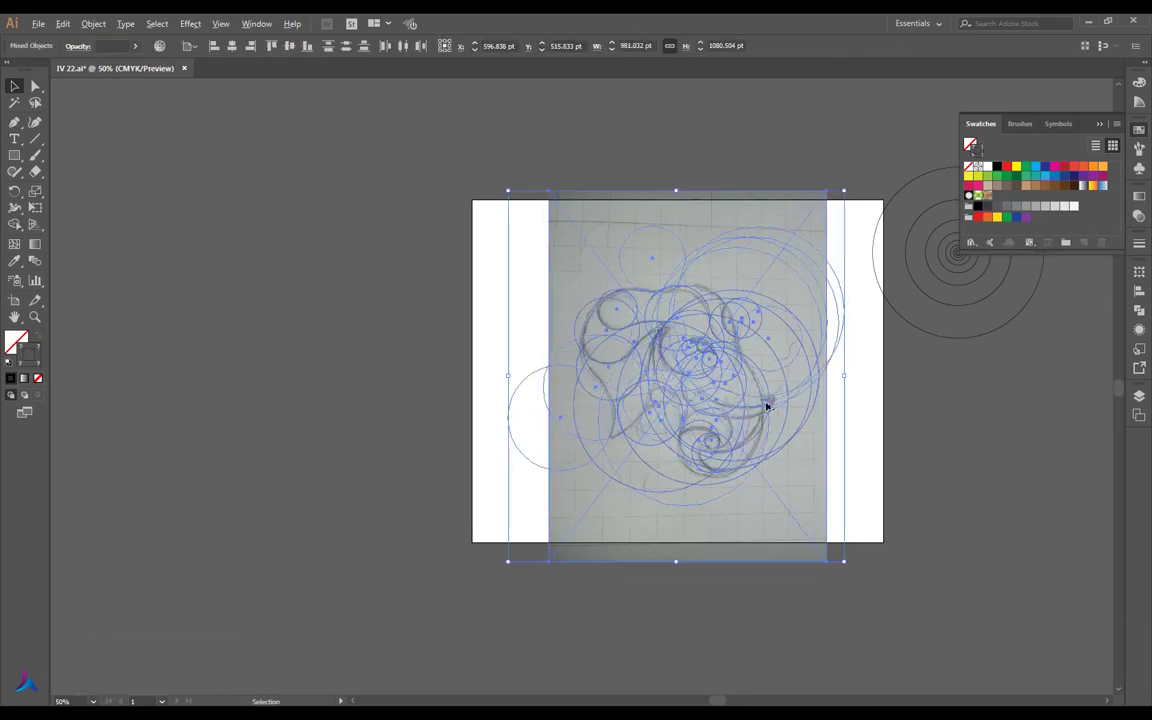
drag(767, 406, 340, 393)
click(454, 143)
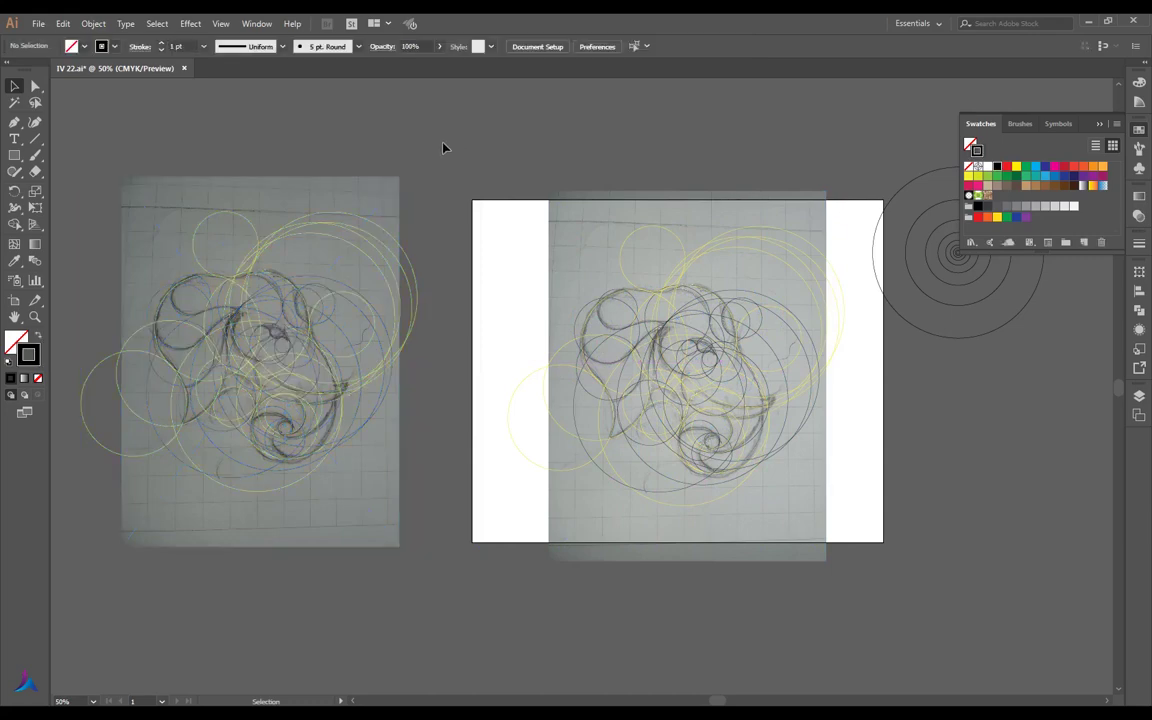
Select the sketch photo, save IV 22.ai again, and lock the photo in place
click(642, 208)
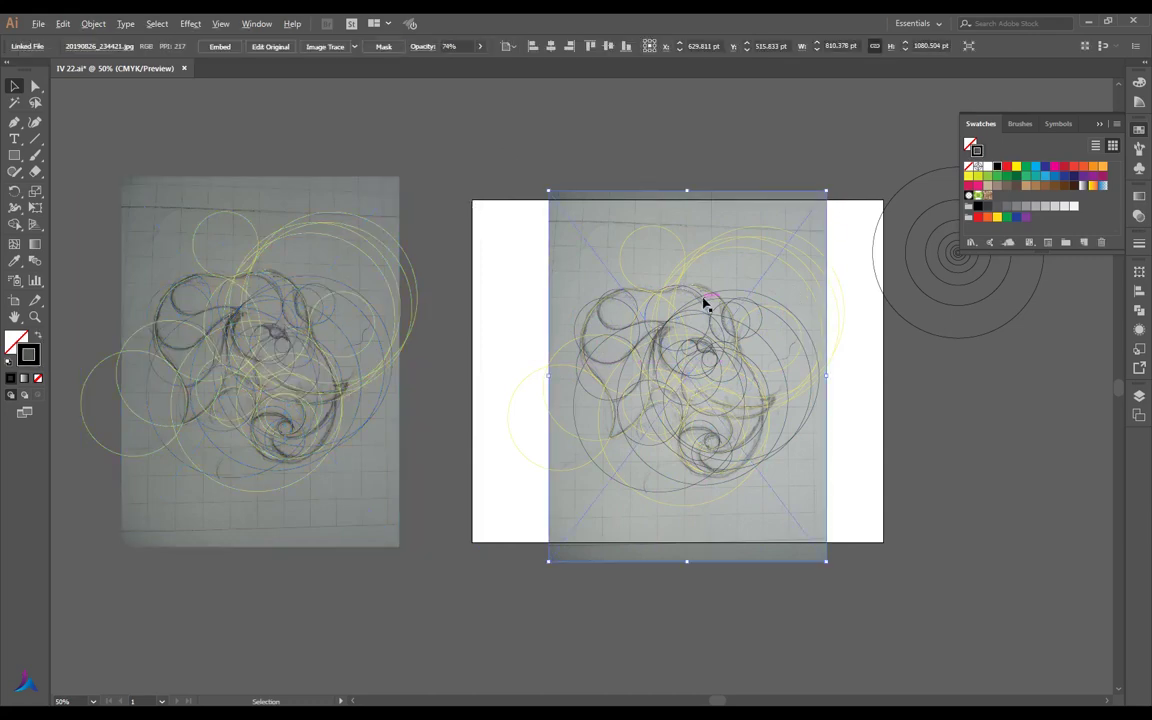
scroll(705, 303, up, 2)
key(ctrl+s)
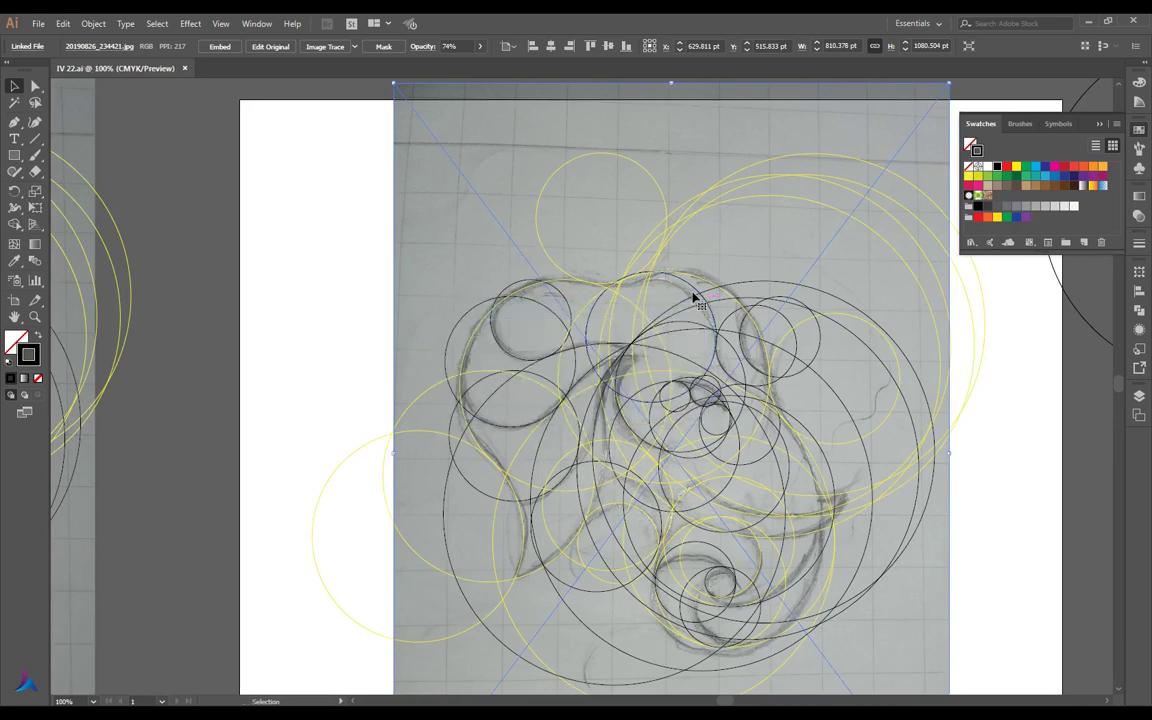
scroll(589, 290, down, 2)
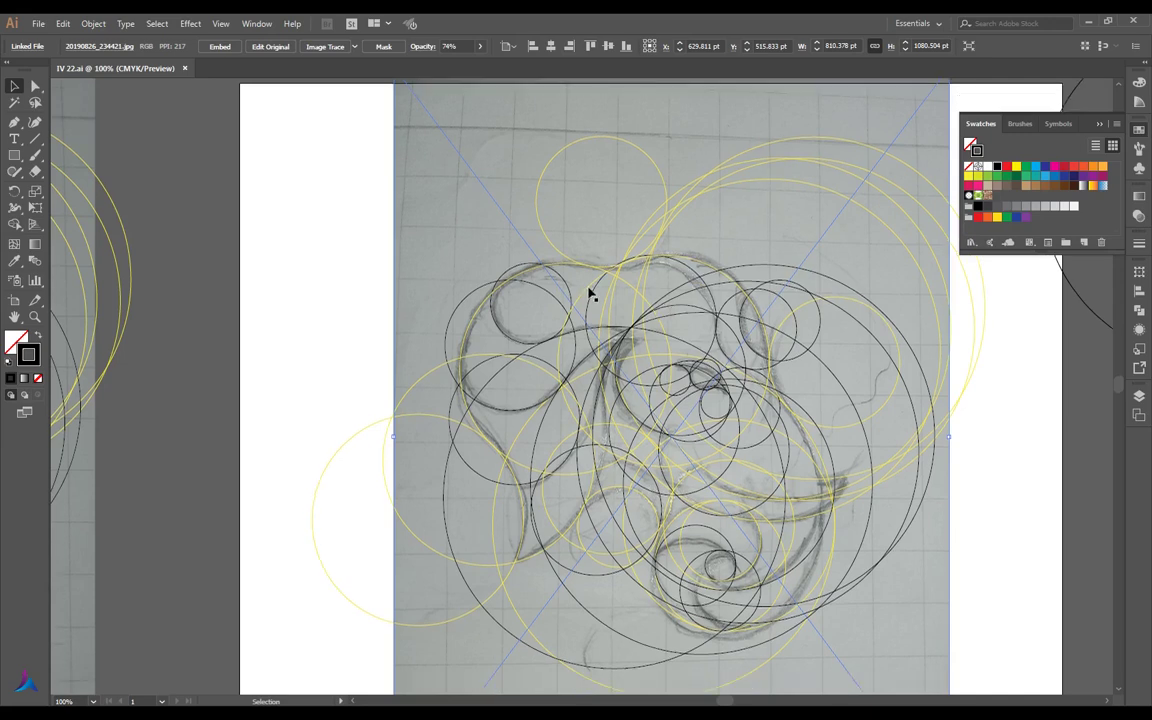
key(ctrl+2)
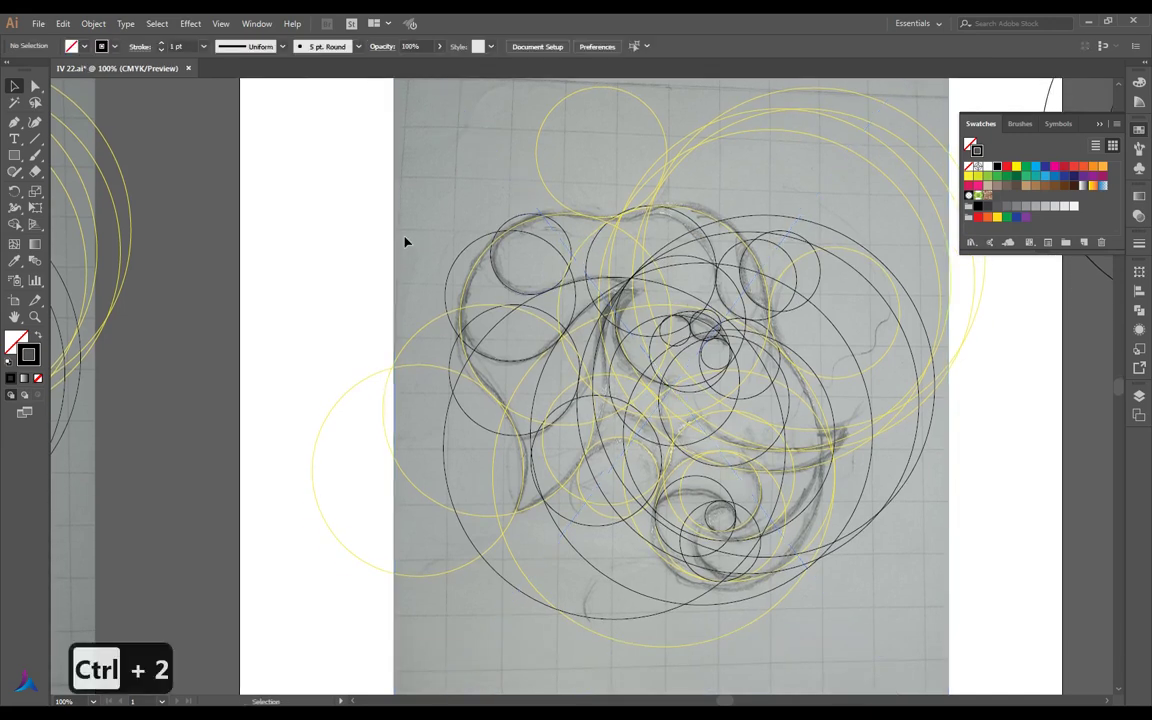
Duplicate the concentric circles further right and deselect the copy
click(17, 223)
scroll(381, 277, down, 2)
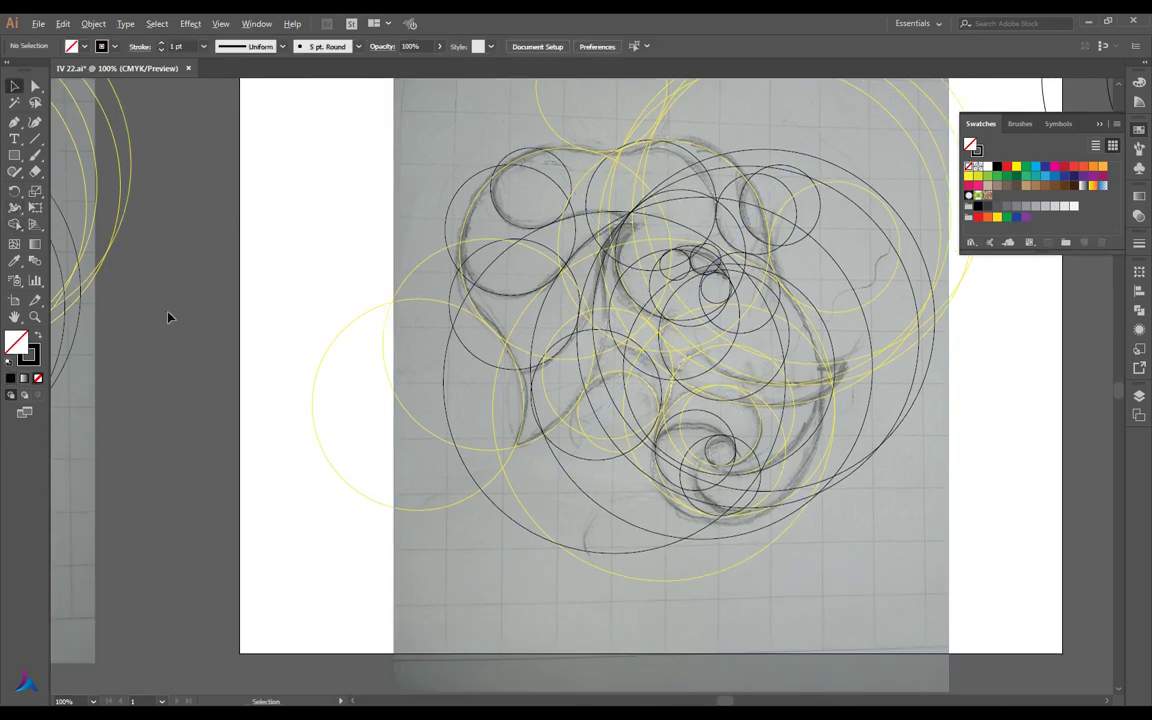
scroll(168, 317, down, 2)
drag(720, 200, 950, 352)
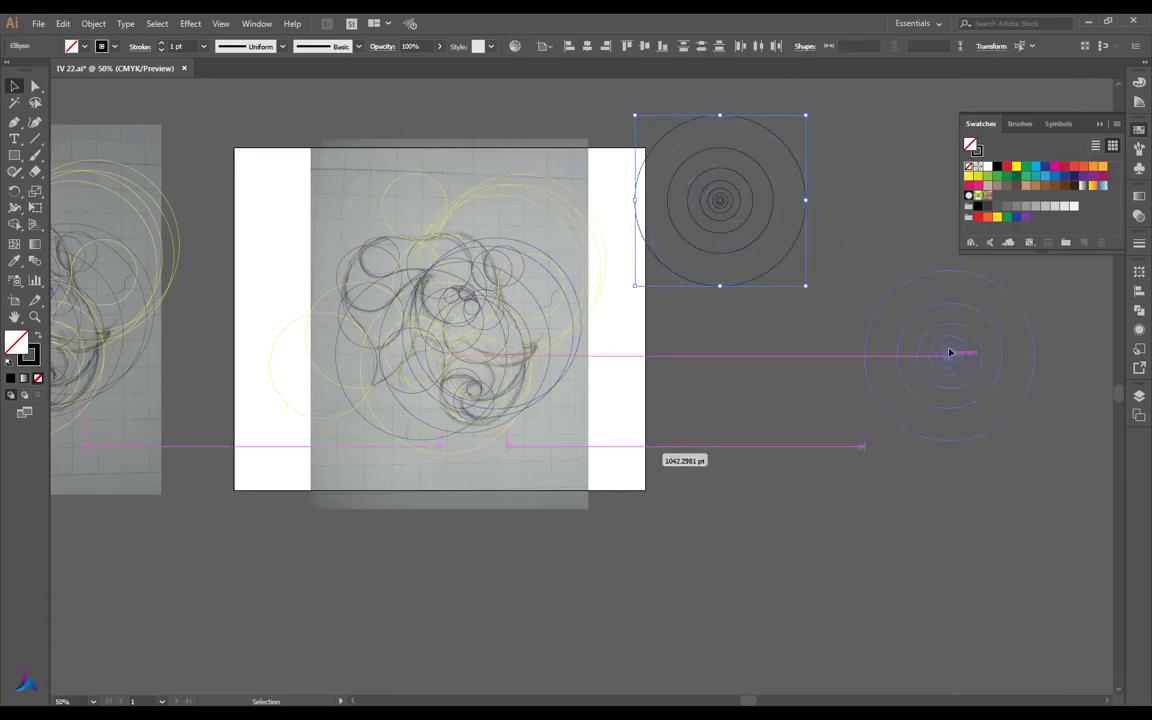
click(293, 239)
scroll(293, 239, up, 1)
With the Shape Builder, remove the crescent regions on the left outside the head
key(shift+m)
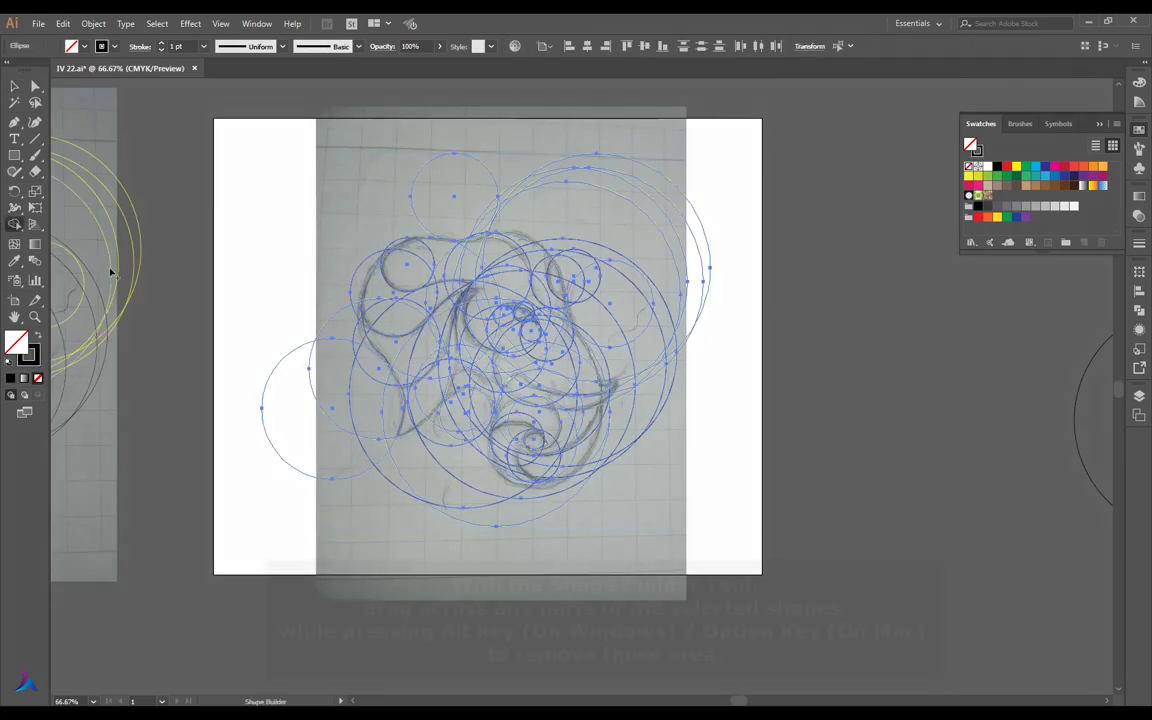
key(ctrl+1)
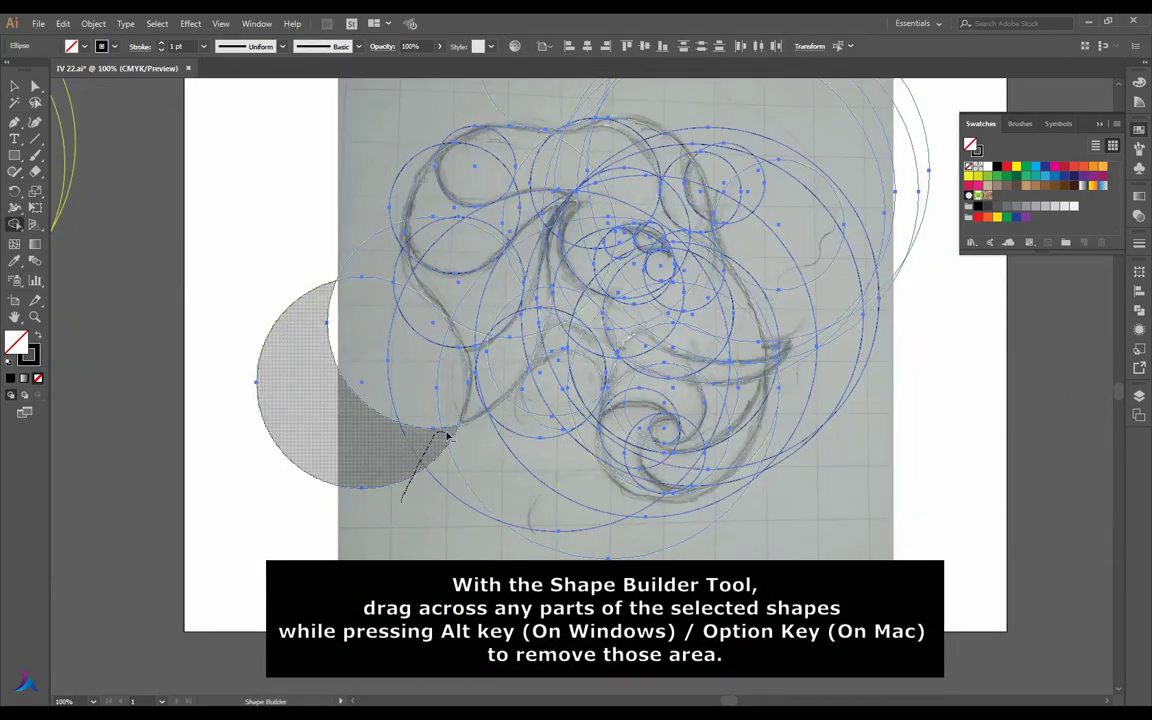
alt+click(447, 437)
scroll(440, 440, up, 1)
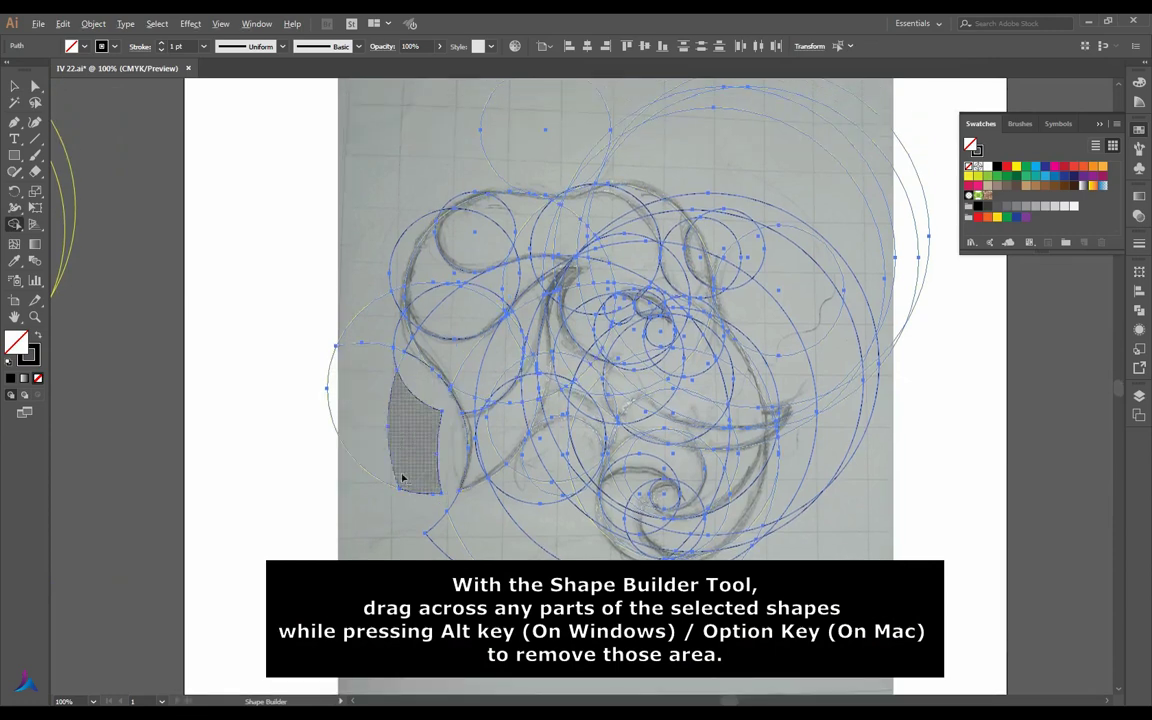
scroll(390, 420, up, 1)
alt+click(386, 385)
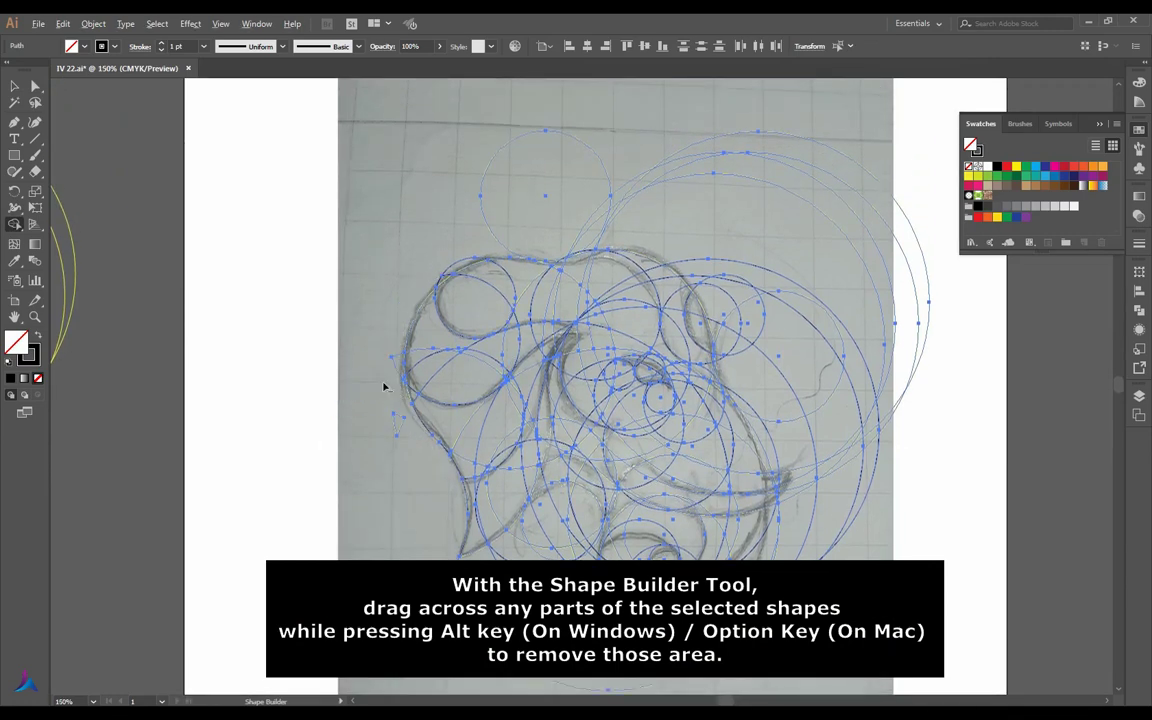
scroll(384, 386, up, 1)
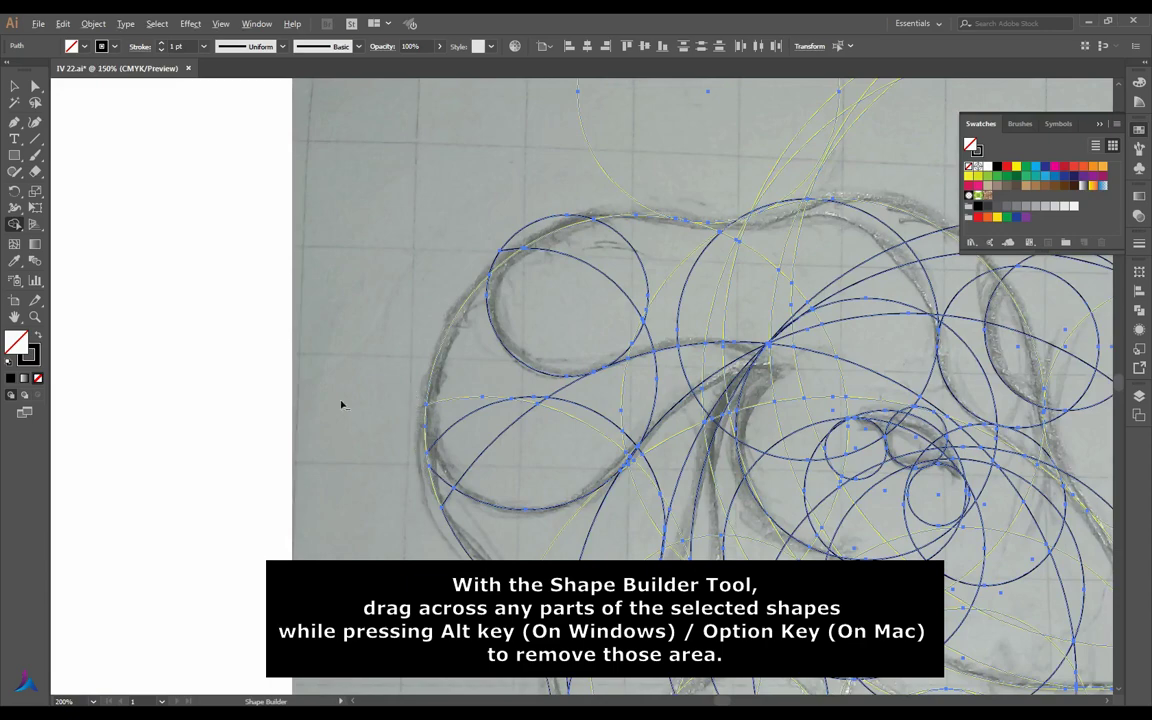
scroll(560, 262, down, 1)
scroll(432, 296, down, 1)
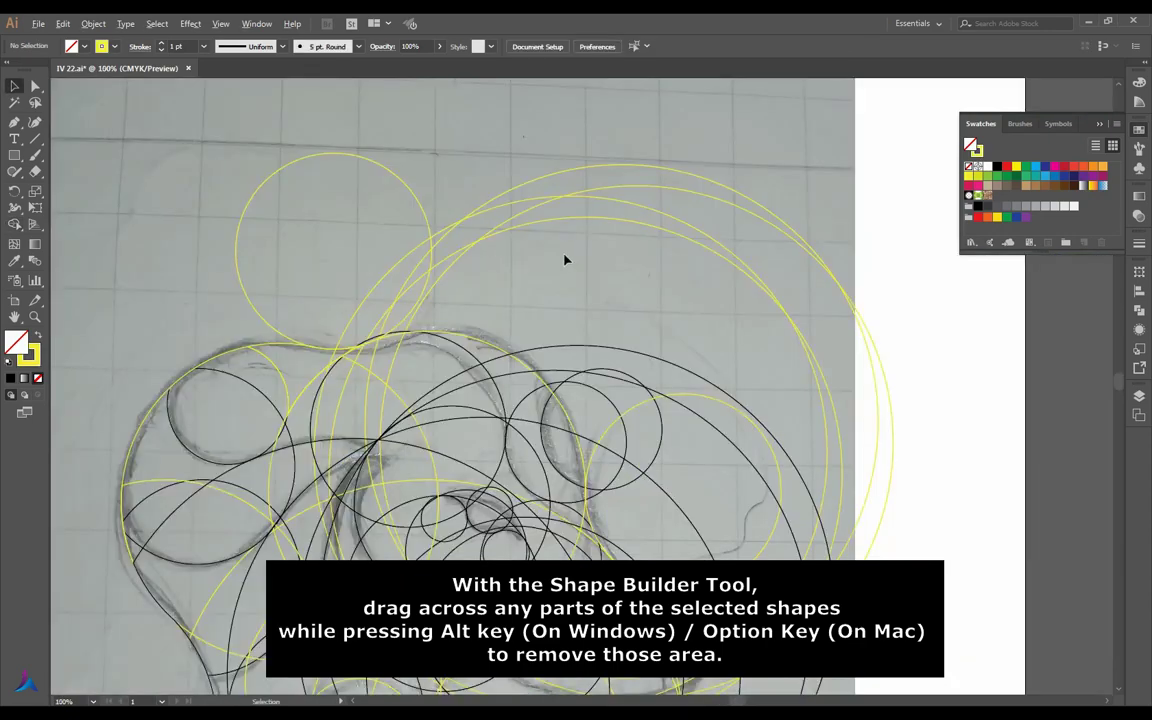
scroll(564, 260, down, 1)
Select all the guide circles and merge the small triangle with its neighbouring region
key(ctrl+a)
click(16, 229)
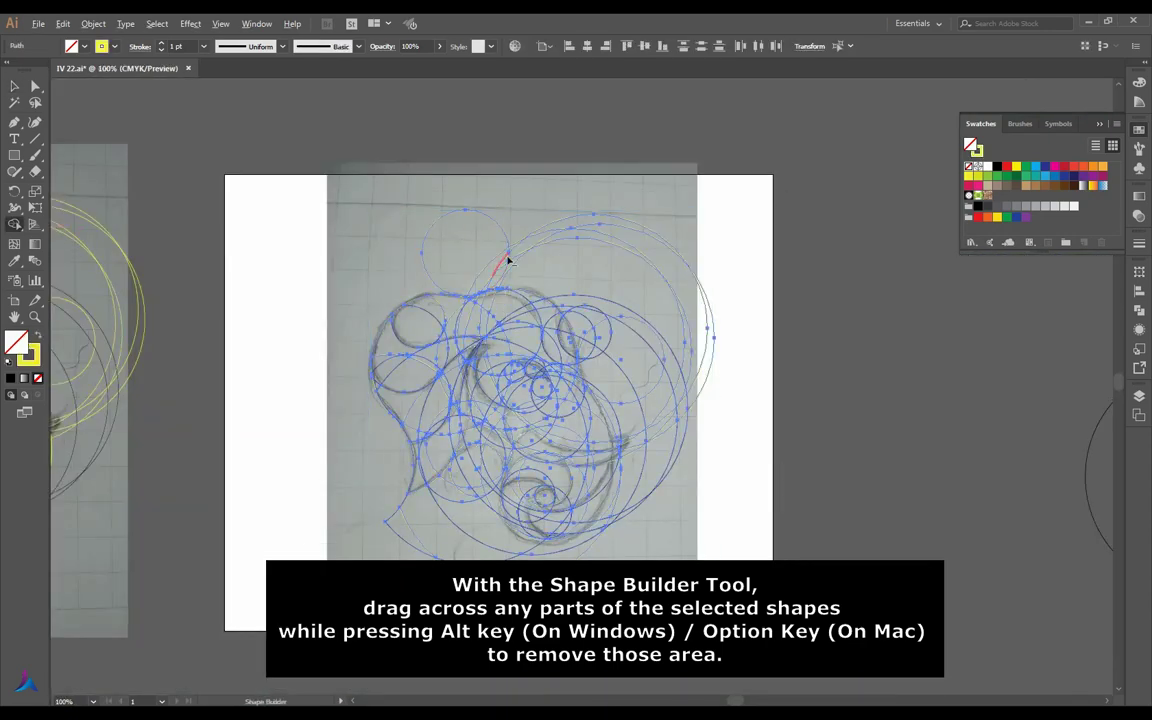
scroll(480, 265, up, 1)
scroll(445, 370, up, 1)
scroll(400, 360, up, 1)
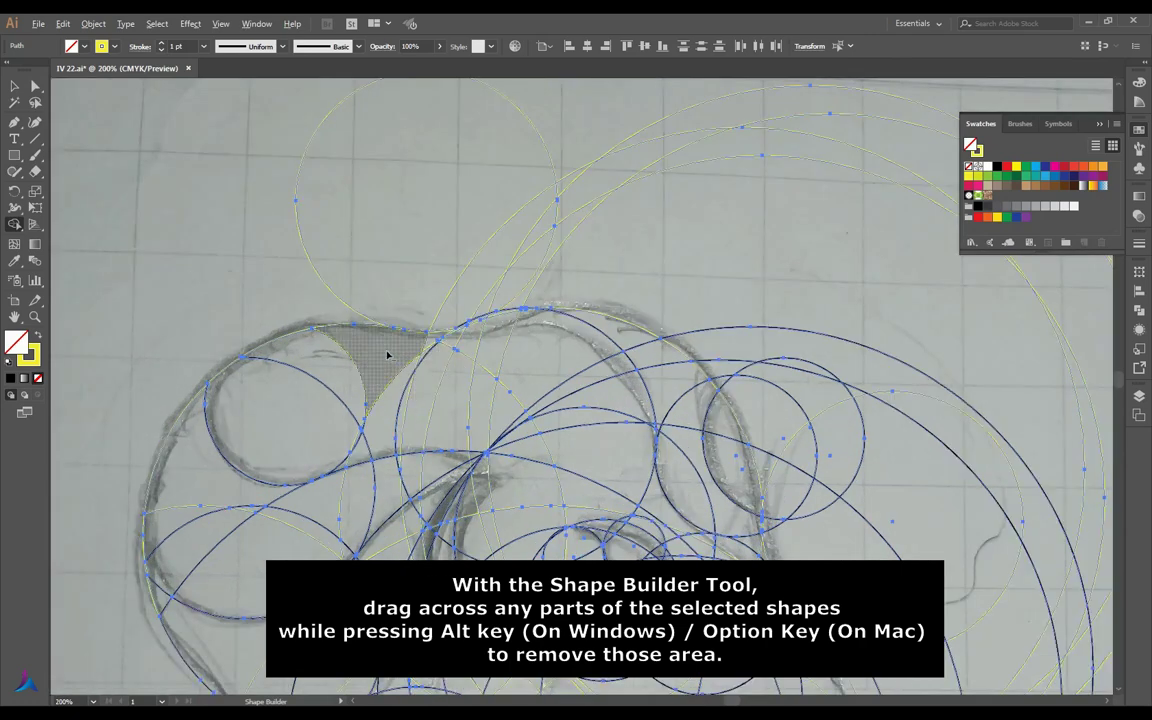
drag(408, 355, 501, 334)
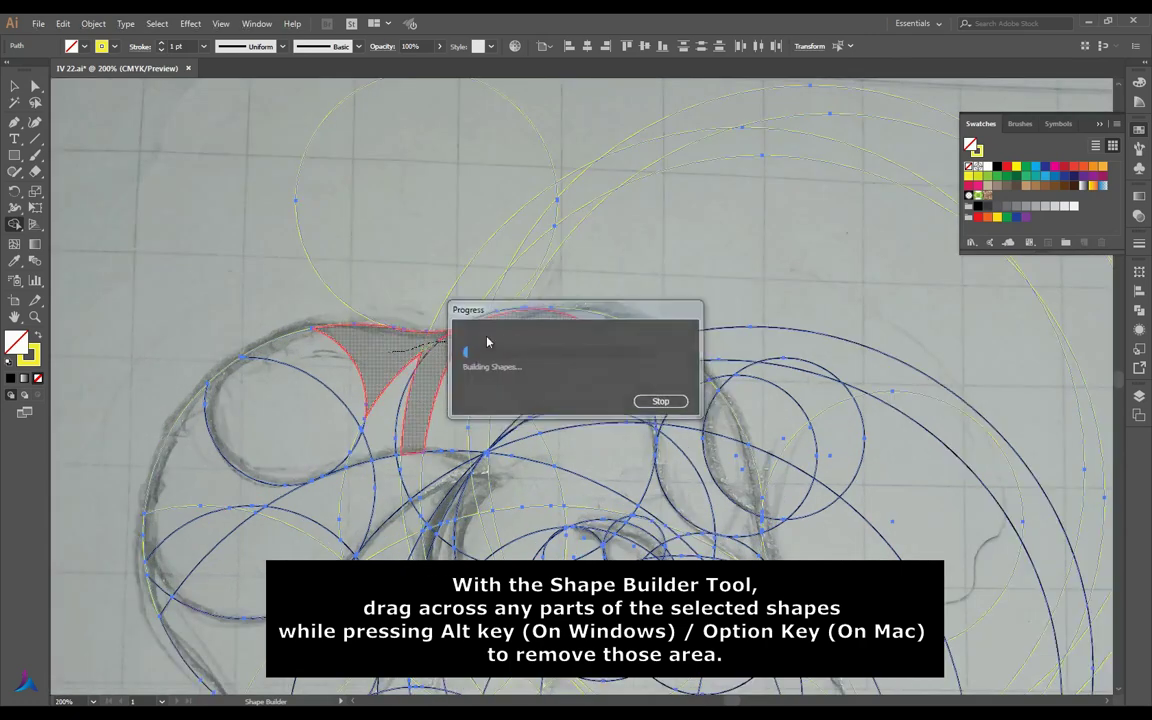
scroll(433, 299, up, 1)
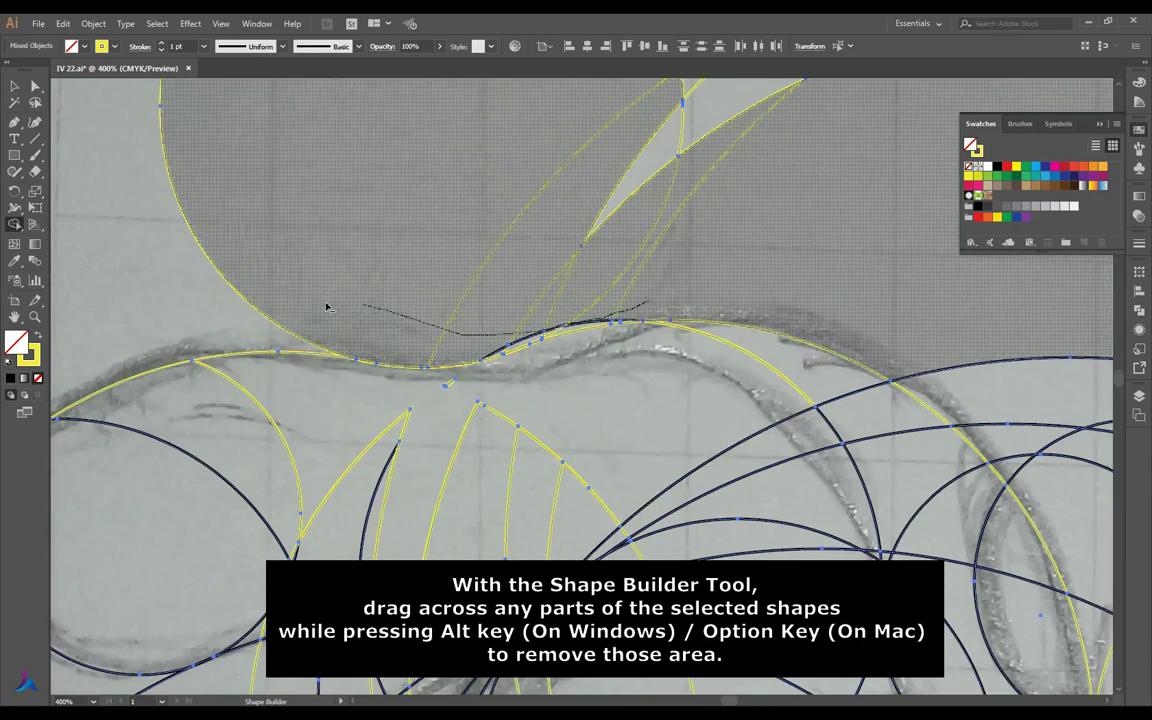
Delete the upper lens regions, the large circle, and the thin sliver between the upper curves
drag(648, 300, 327, 306)
scroll(598, 321, up, 2)
drag(707, 301, 488, 362)
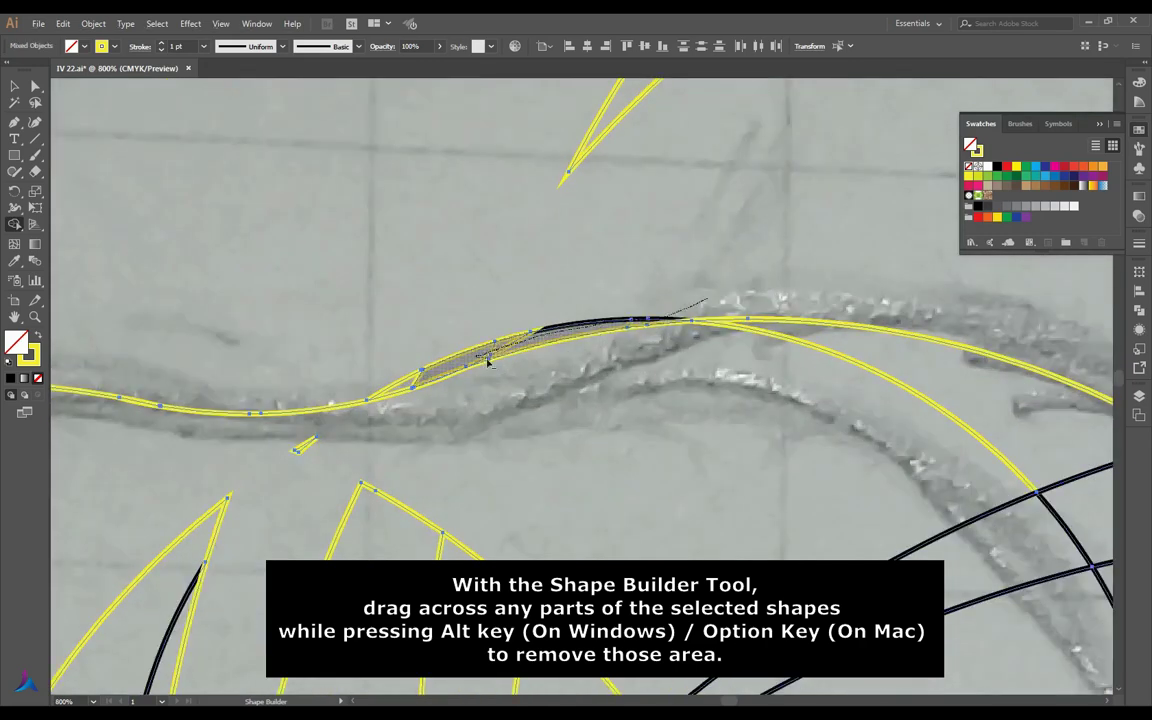
drag(410, 385, 378, 355)
scroll(342, 342, down, 3)
scroll(440, 200, down, 2)
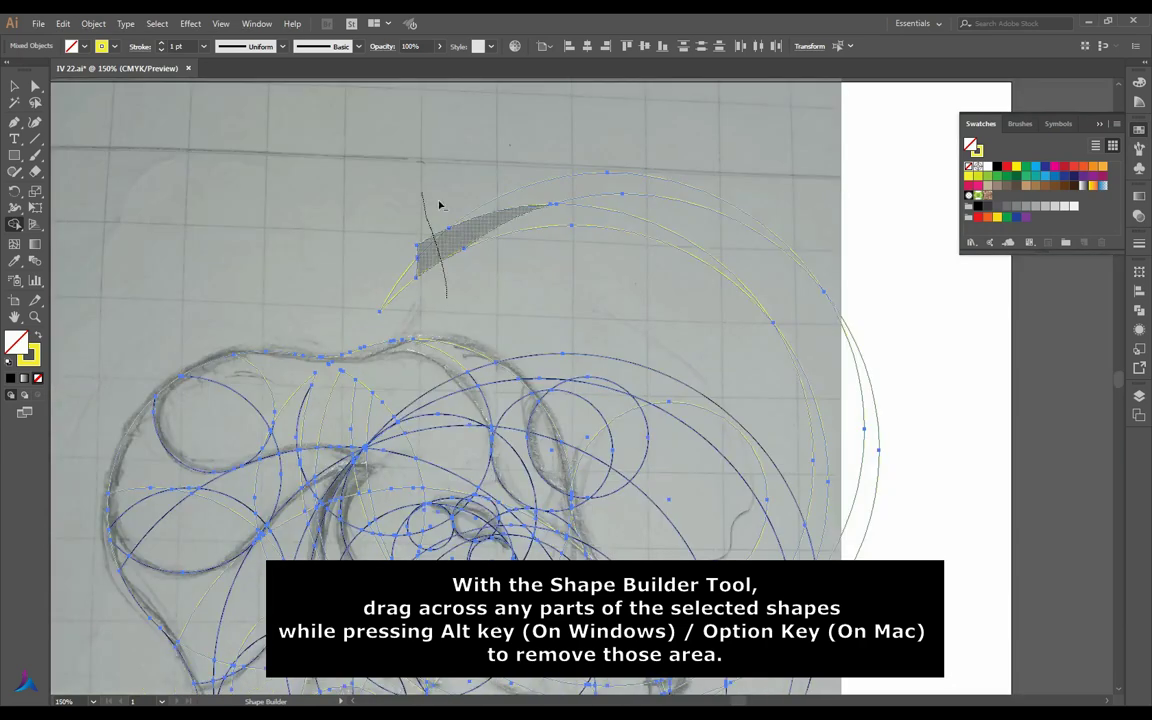
Remove the outer arc and shaded crescent regions along the right side
drag(600, 238, 651, 235)
drag(737, 370, 866, 391)
scroll(707, 309, down, 5)
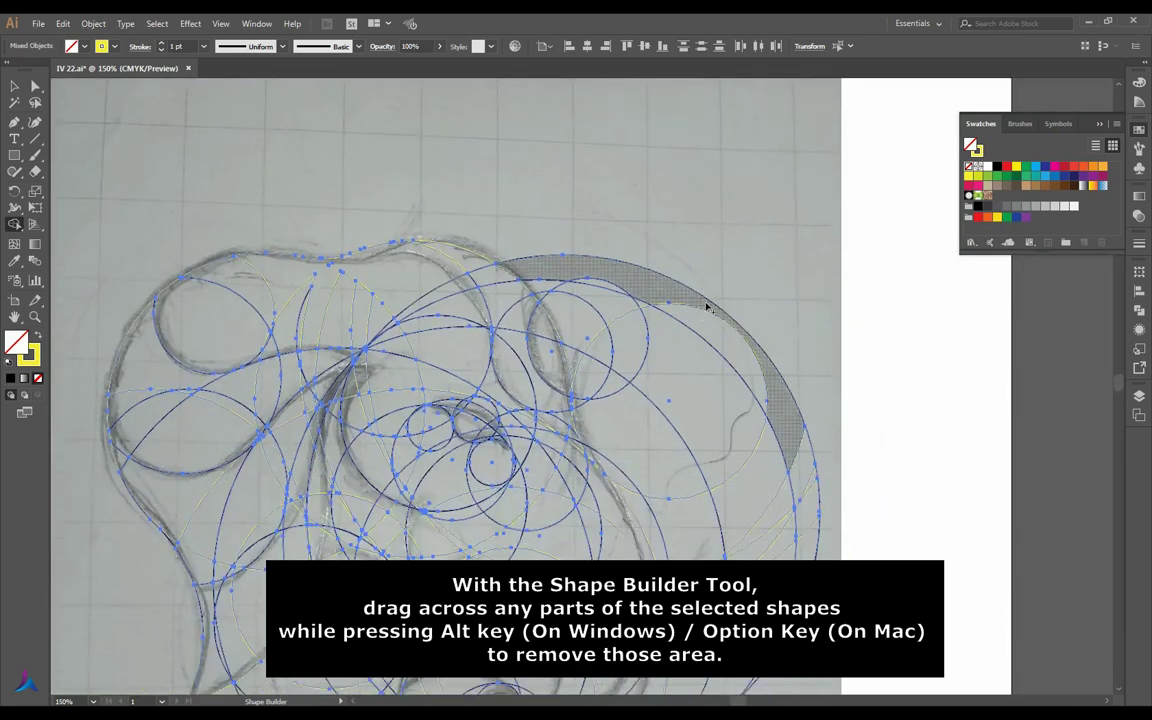
scroll(500, 173, up, 1)
mouse_move(496, 178)
mouse_down()
mouse_move(557, 226)
mouse_move(661, 251)
mouse_up()
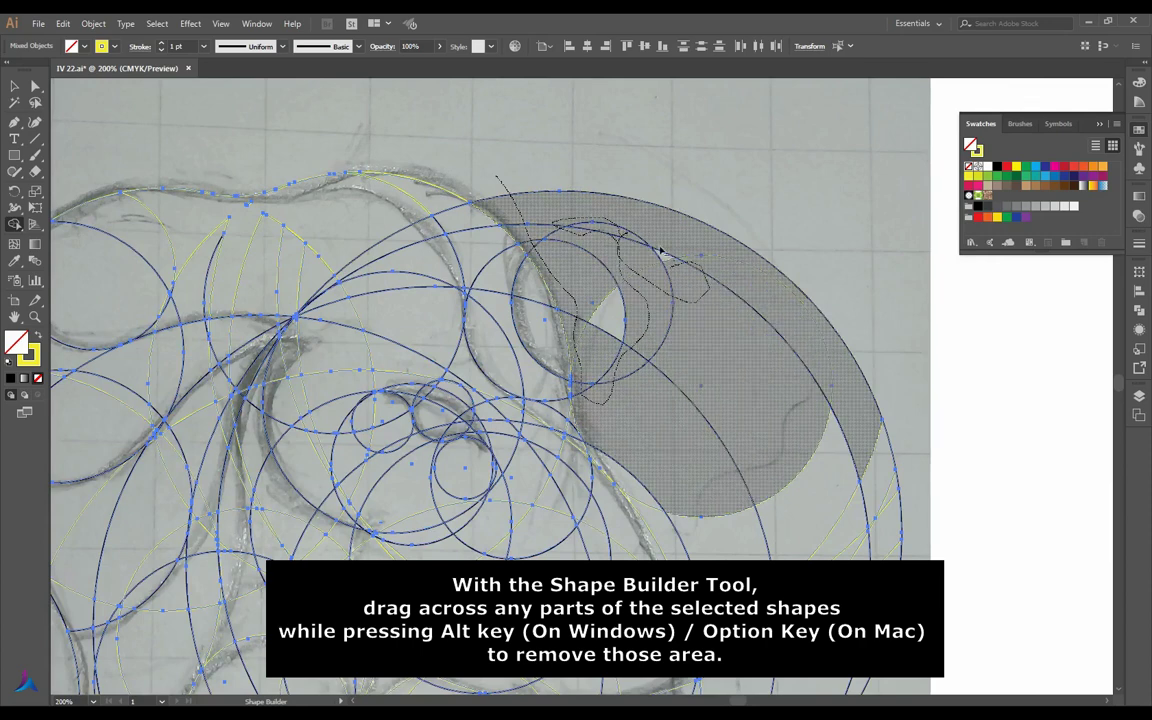
drag(746, 319, 698, 299)
scroll(686, 349, down, 2)
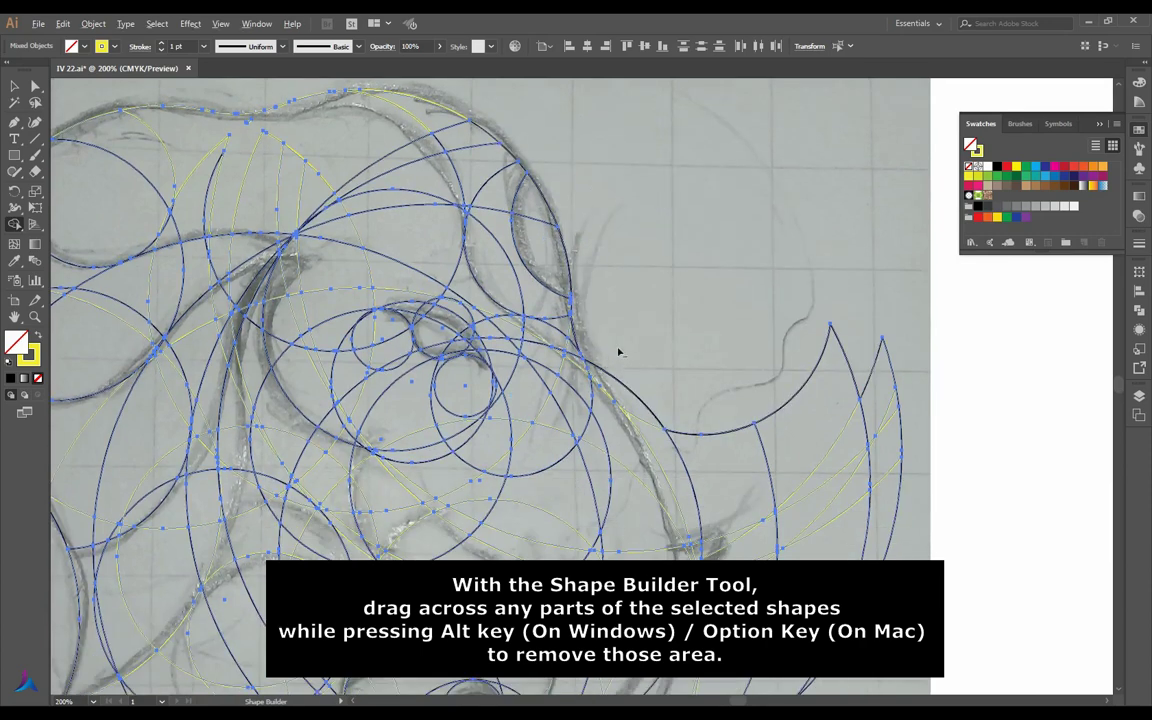
drag(606, 350, 686, 513)
scroll(632, 382, up, 1)
scroll(630, 378, up, 1)
scroll(617, 361, down, 1)
Delete the remaining crescent pieces between the head and horn spiral
scroll(600, 350, down, 1)
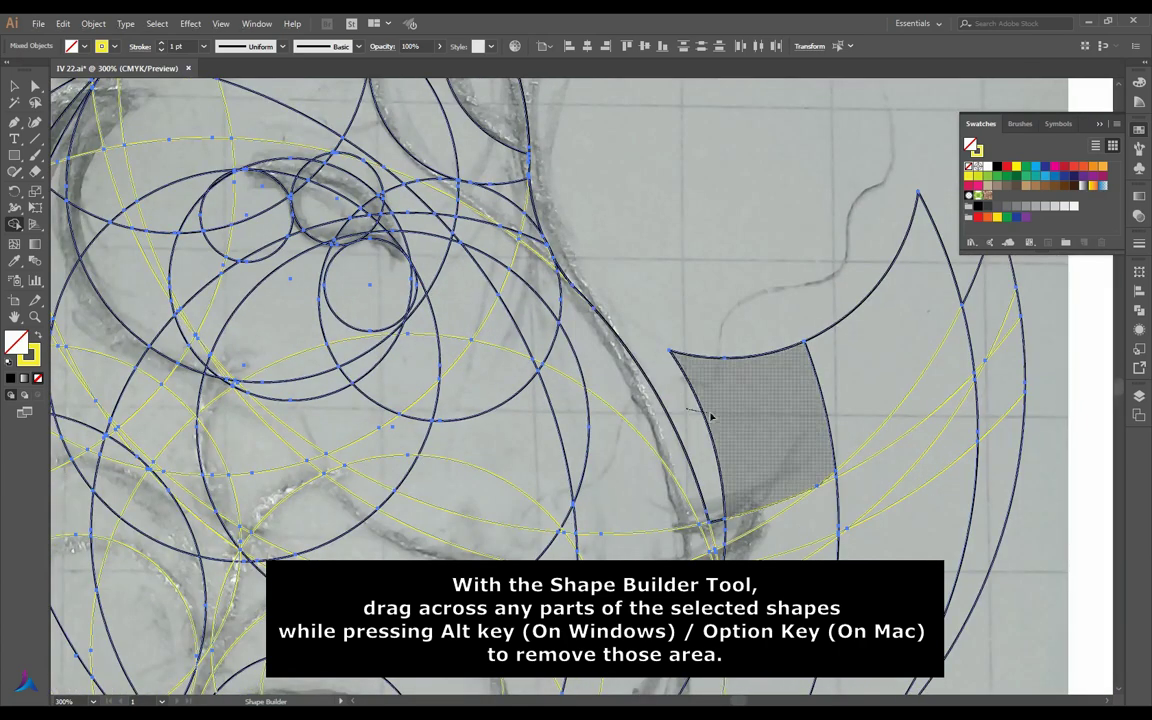
mouse_move(617, 361)
mouse_down()
mouse_move(937, 425)
mouse_move(981, 291)
mouse_up()
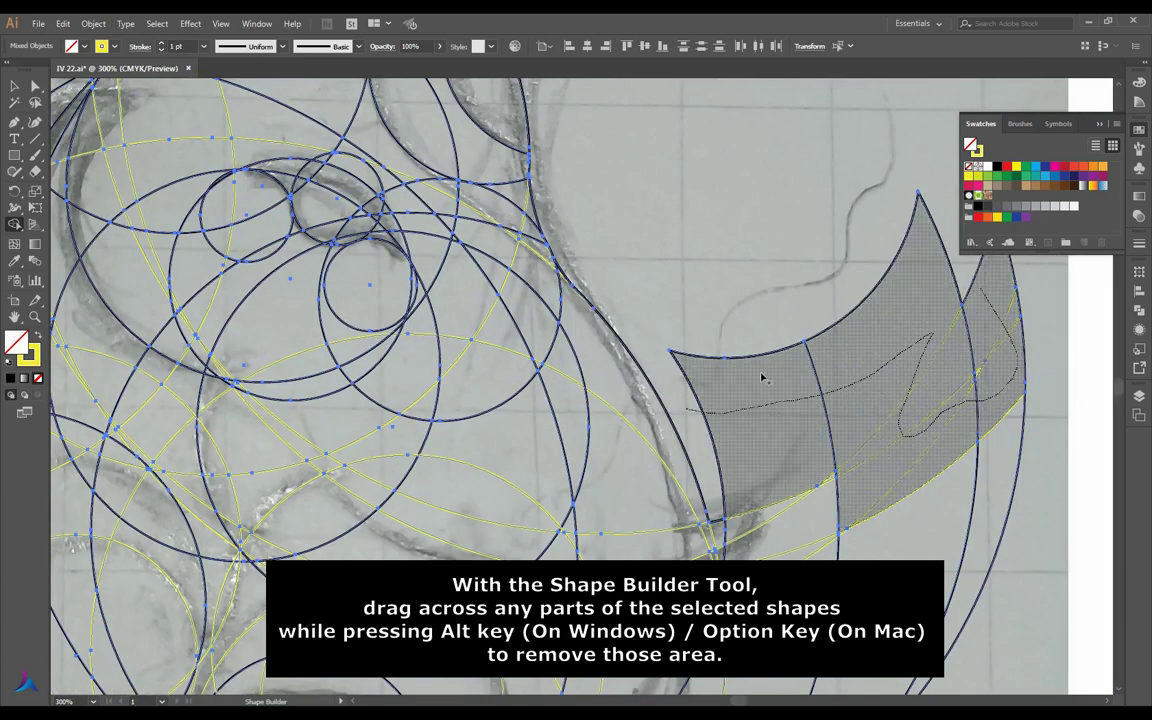
drag(762, 377, 770, 380)
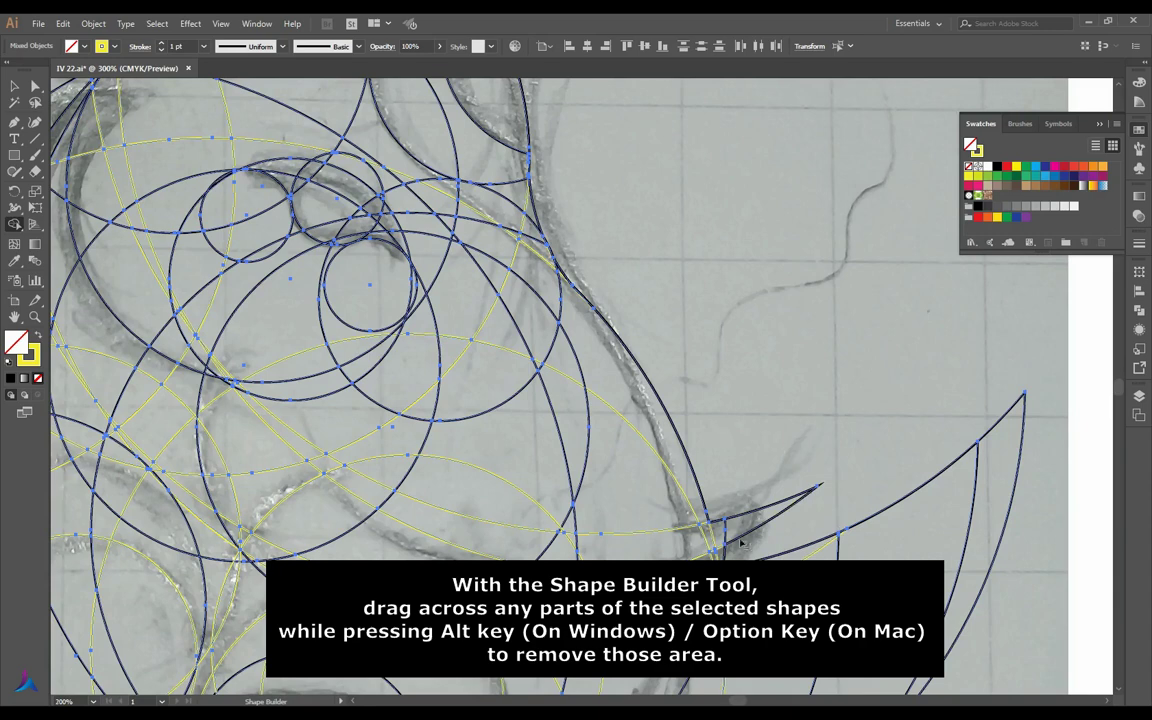
scroll(662, 390, down, 3)
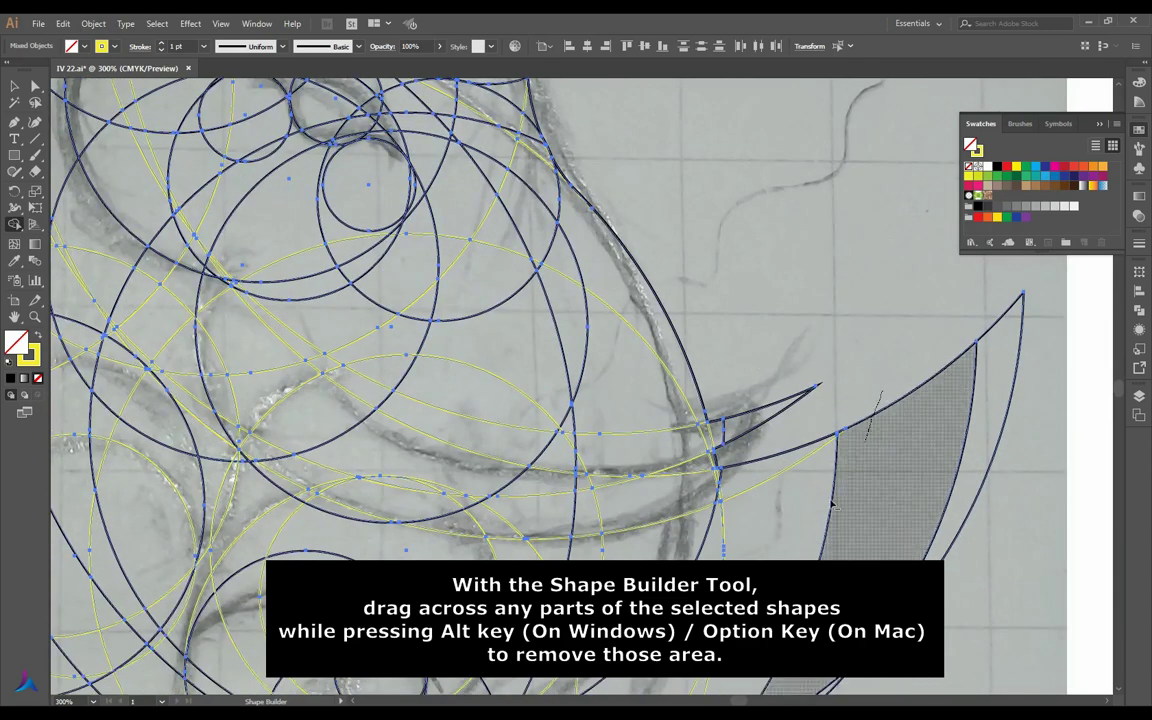
scroll(842, 405, down, 2)
scroll(800, 412, down, 2)
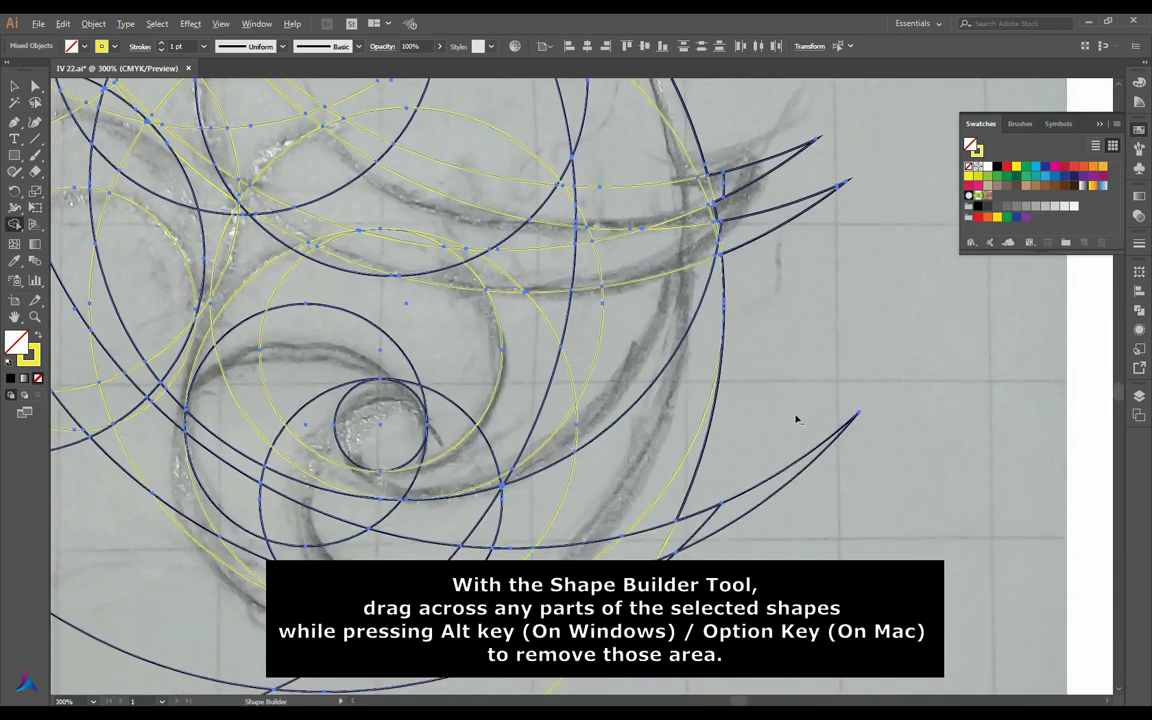
scroll(795, 420, left, 2)
Remove the hatched regions along the lower-left curve
drag(724, 496, 230, 618)
scroll(825, 488, down, 1)
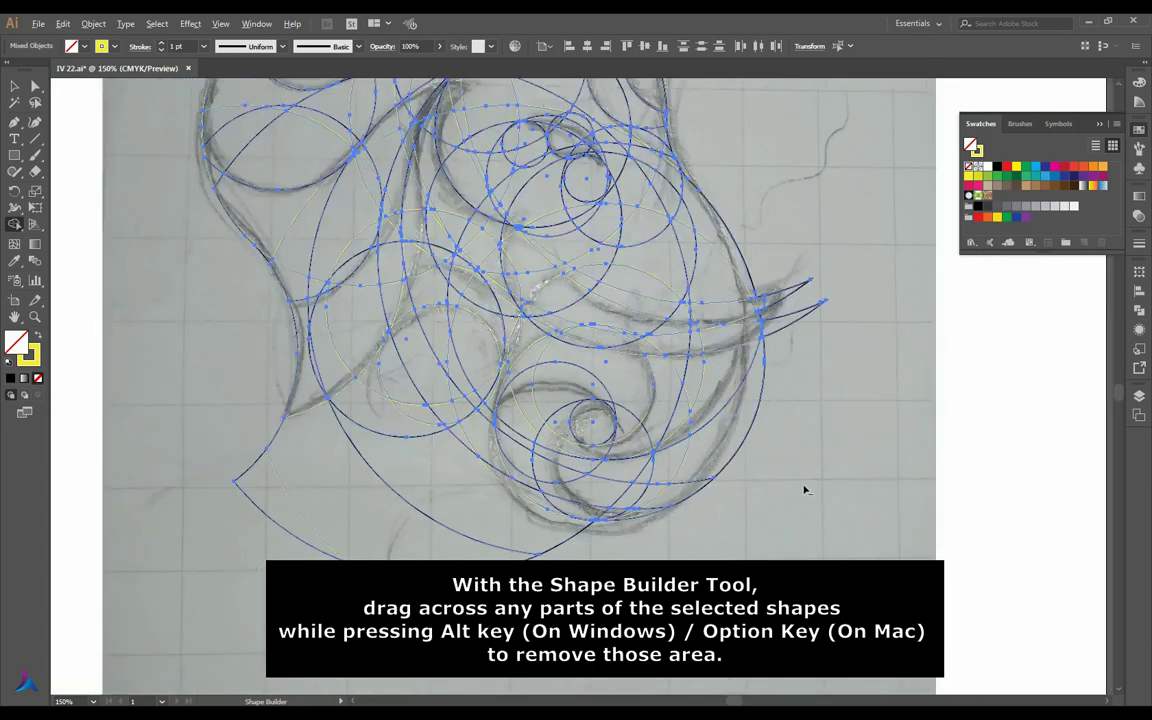
mouse_move(258, 538)
mouse_down()
mouse_move(378, 408)
mouse_move(470, 342)
mouse_up()
scroll(445, 368, up, 1)
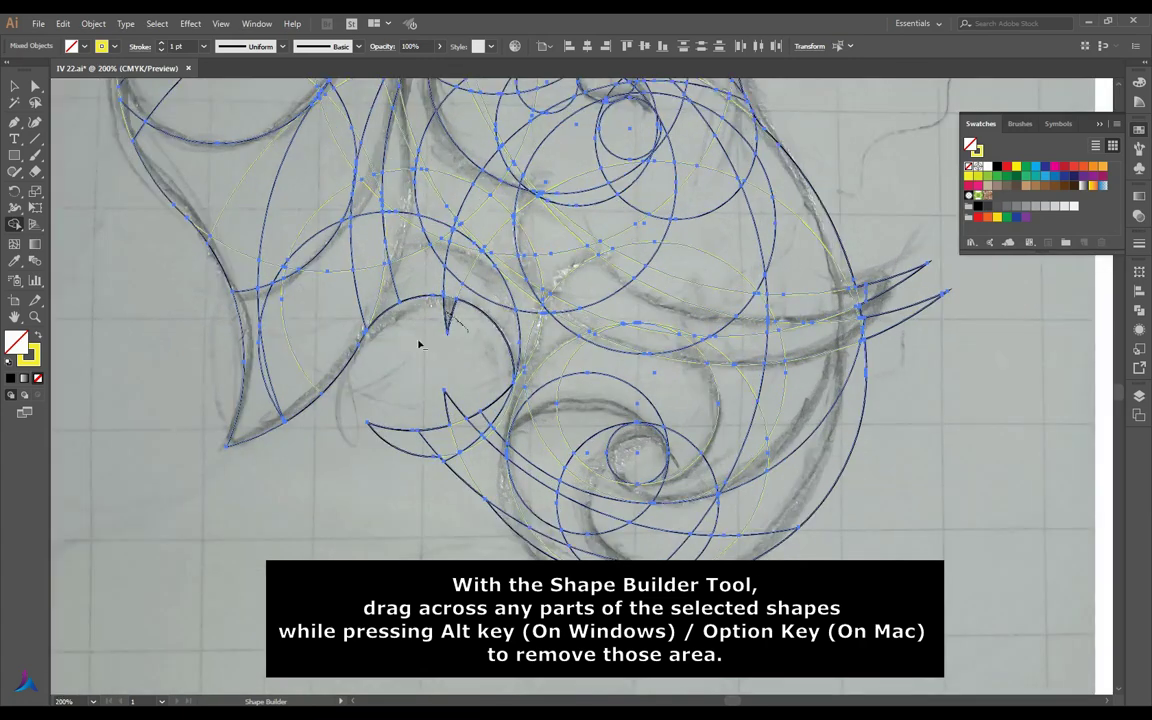
scroll(489, 402, up, 1)
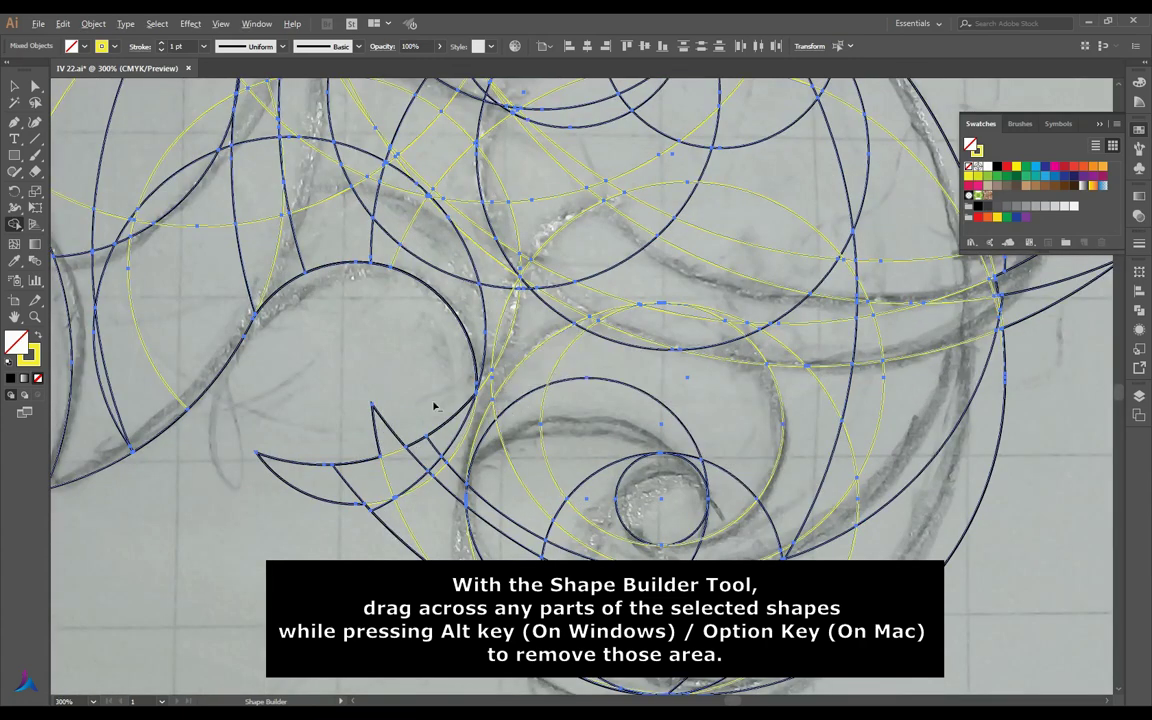
Remove the extra piece below the tusk curve and the hatched region inside the trunk curve
mouse_move(431, 405)
mouse_down()
mouse_move(508, 367)
mouse_move(515, 345)
mouse_up()
scroll(527, 306, up, 1)
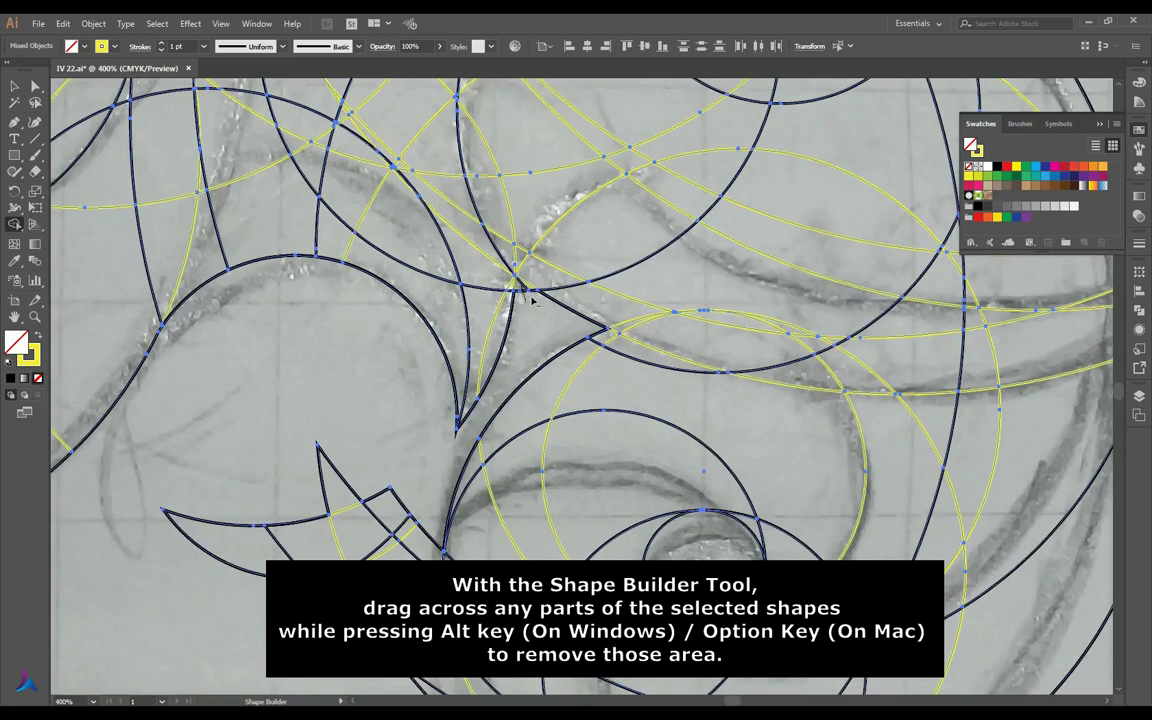
scroll(544, 337, down, 1)
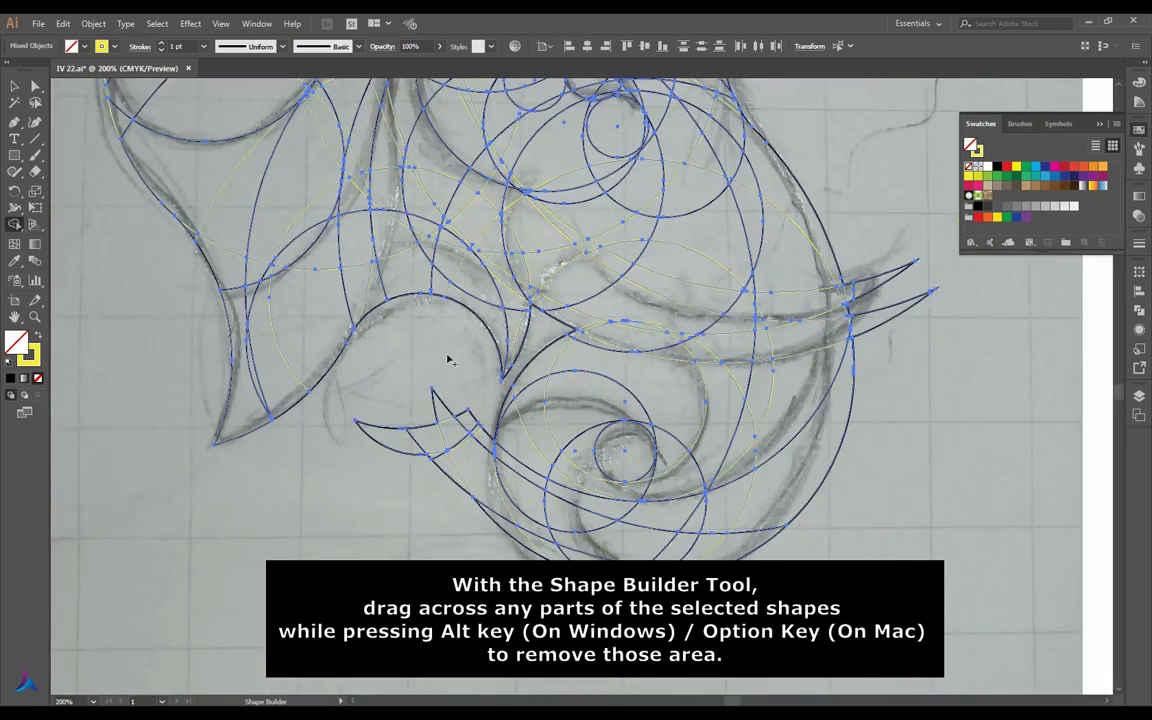
drag(478, 378, 478, 470)
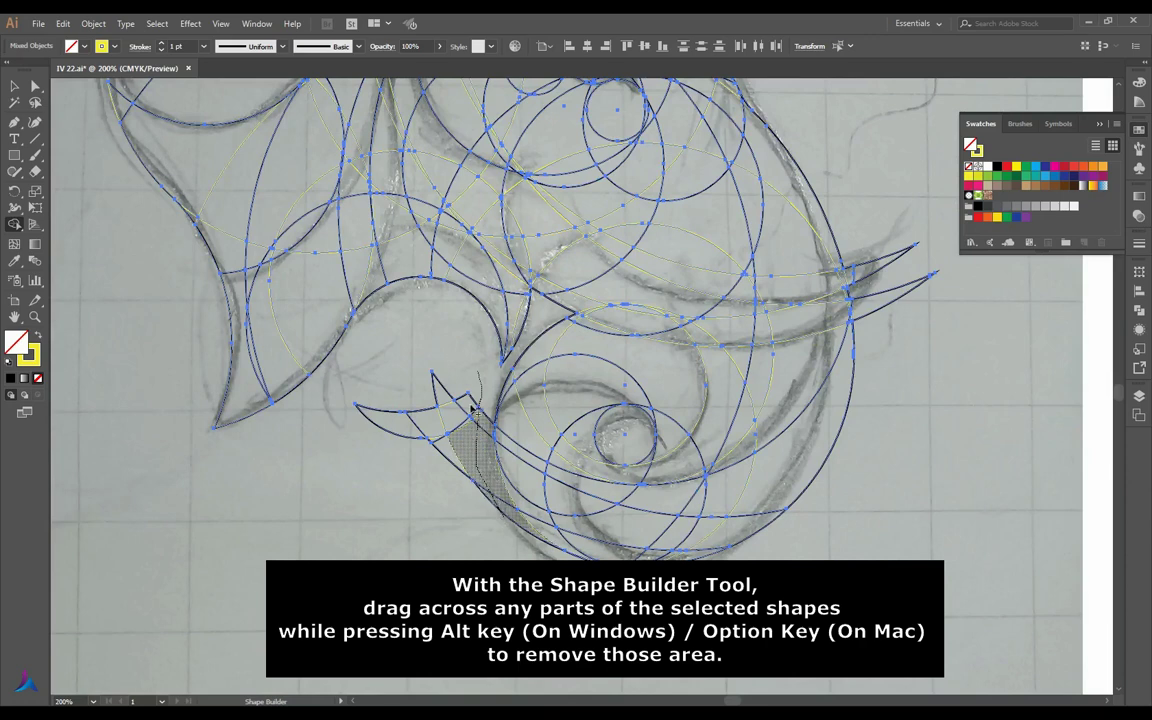
drag(472, 408, 460, 496)
Remove the small leftover piece near the tusk and save the document
alt+click(377, 430)
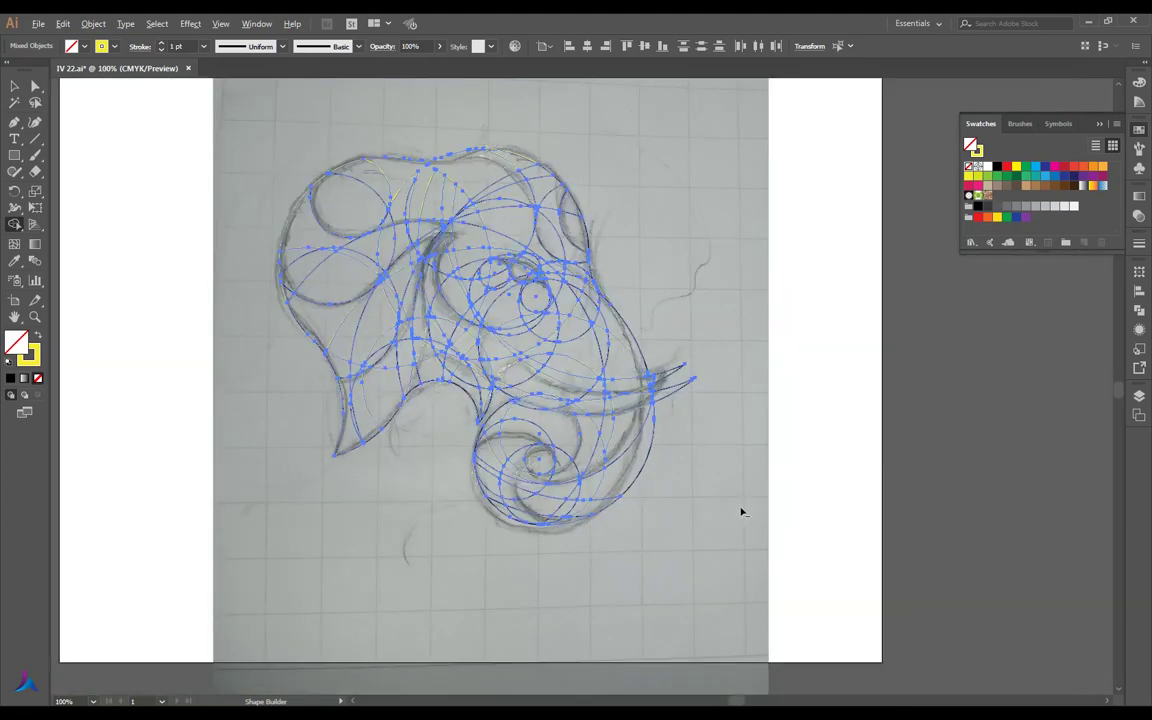
scroll(740, 509, down, 3)
scroll(630, 288, up, 3)
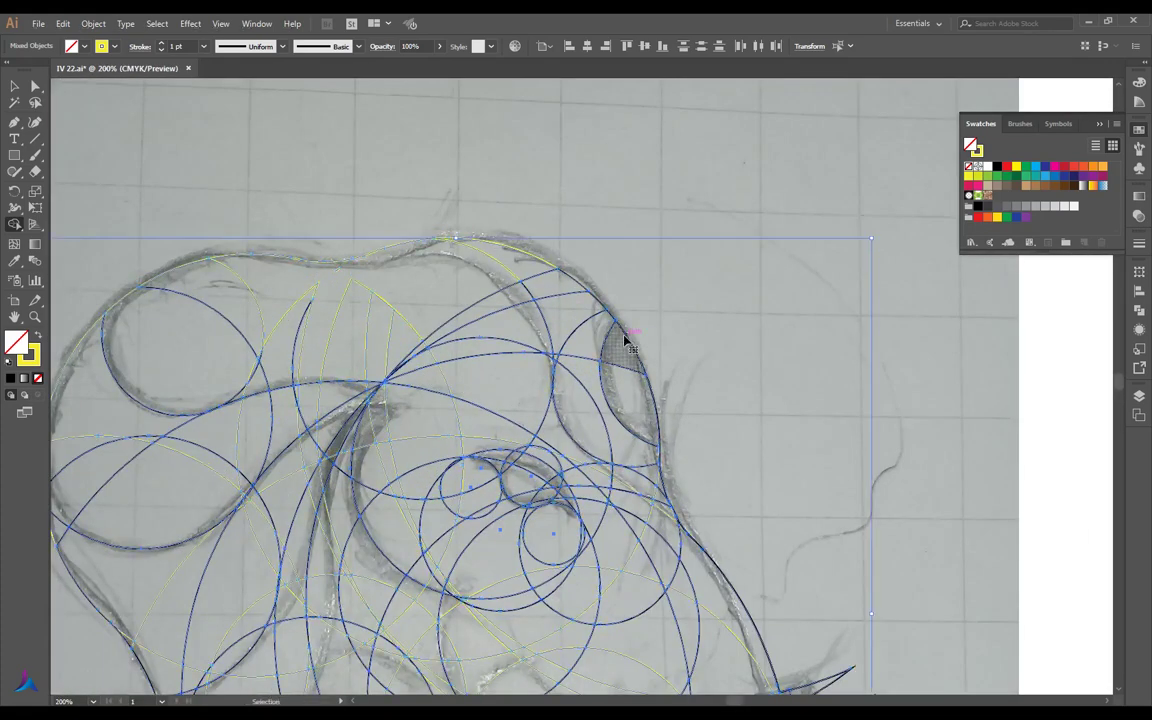
key(ctrl+s)
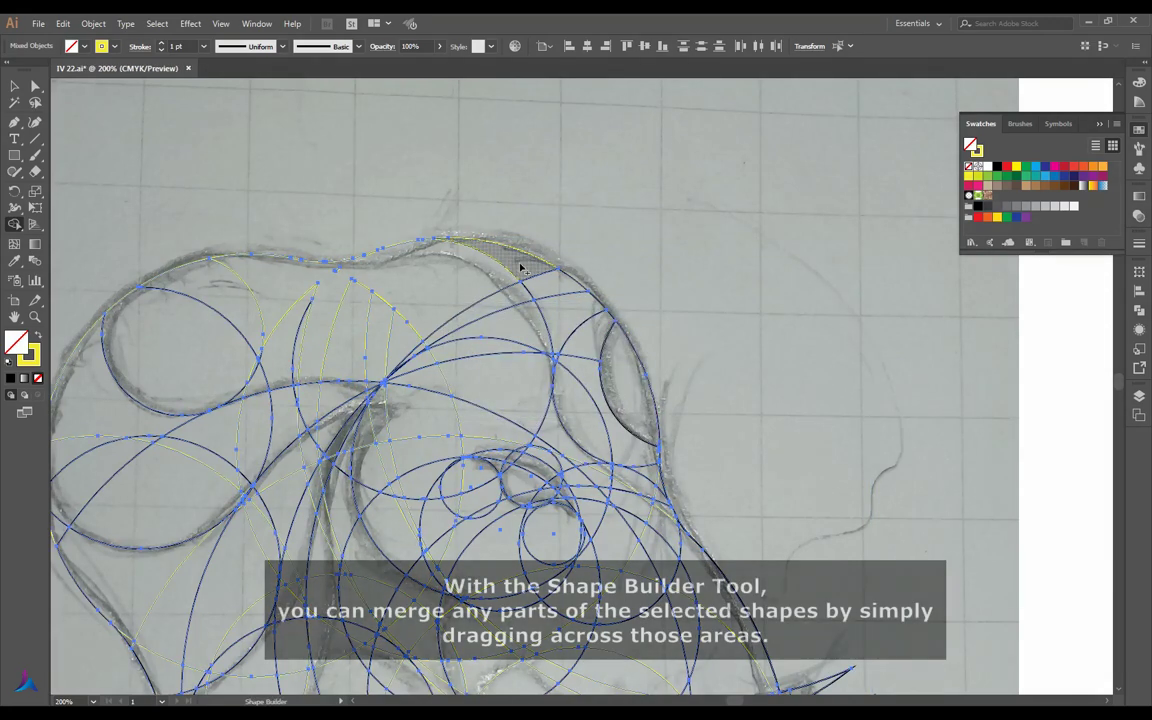
Merge the pieces along the top of the head into one shape
mouse_move(518, 263)
mouse_down()
mouse_move(578, 407)
mouse_move(563, 357)
mouse_up()
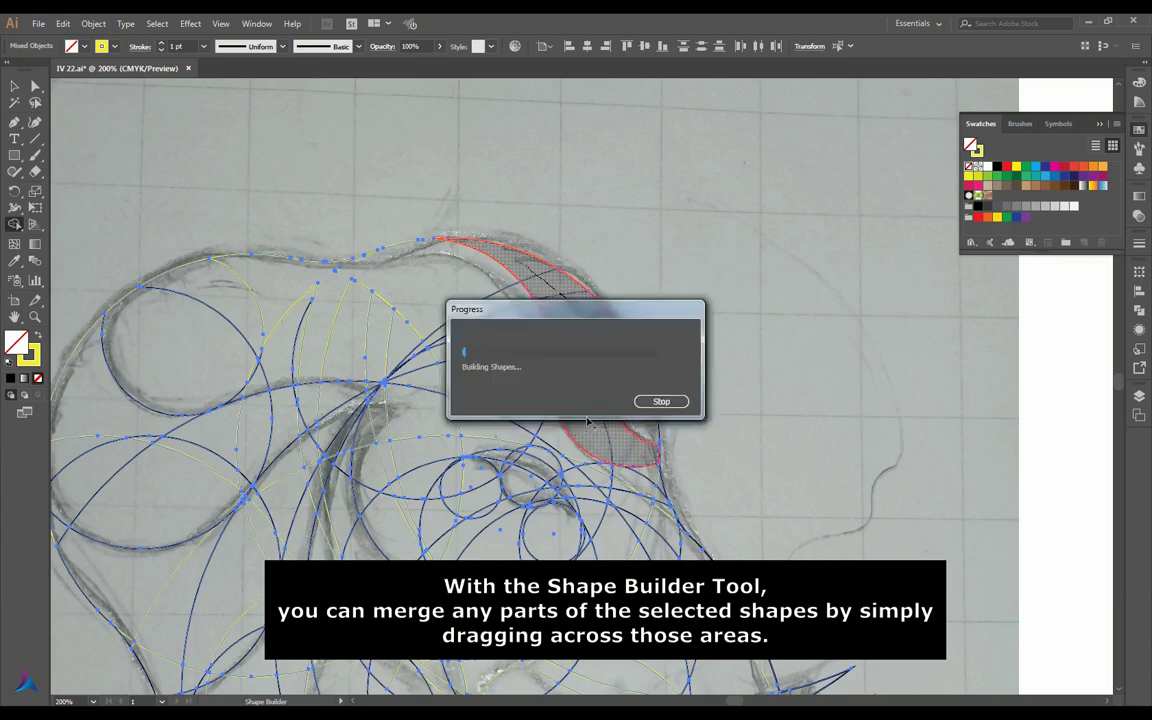
click(558, 368)
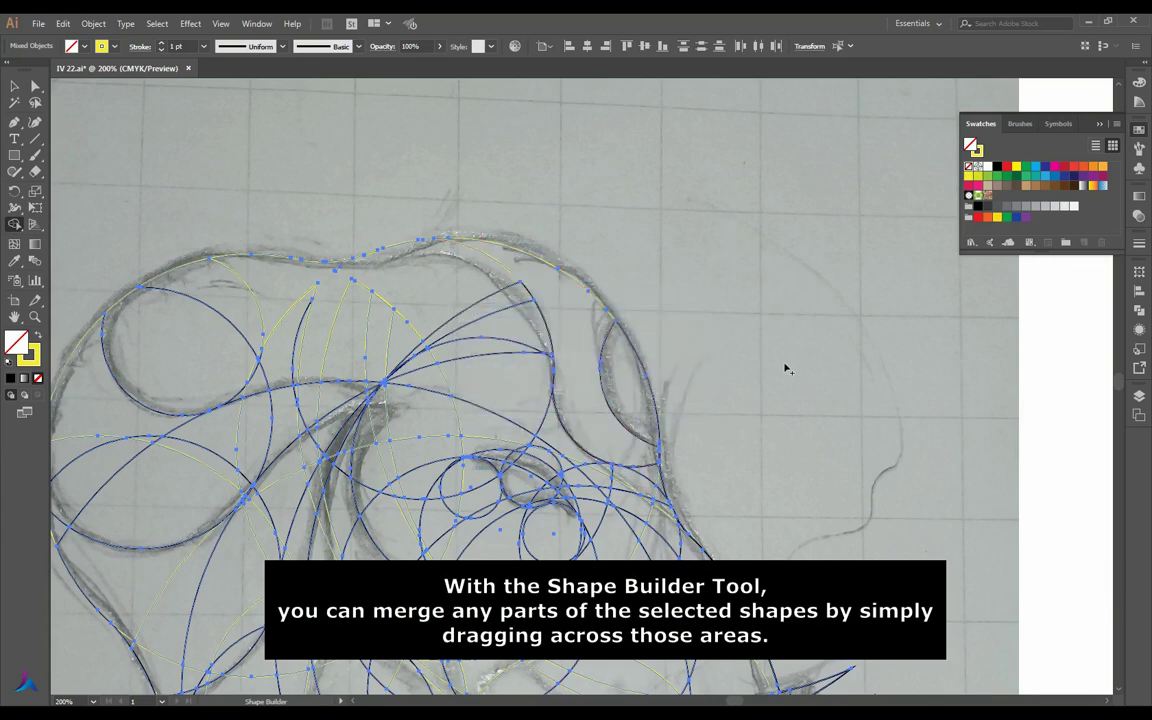
scroll(724, 343, down, 2)
alt+scroll(668, 450, up, 1)
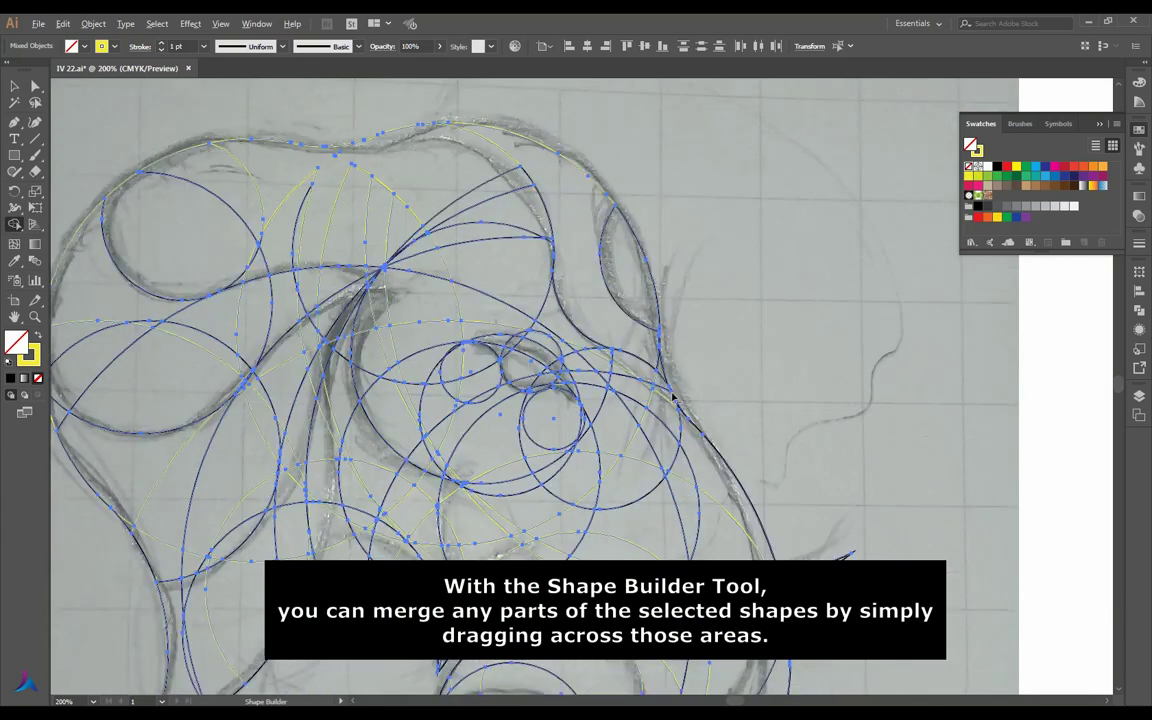
alt+scroll(668, 450, up, 1)
alt+scroll(712, 327, up, 1)
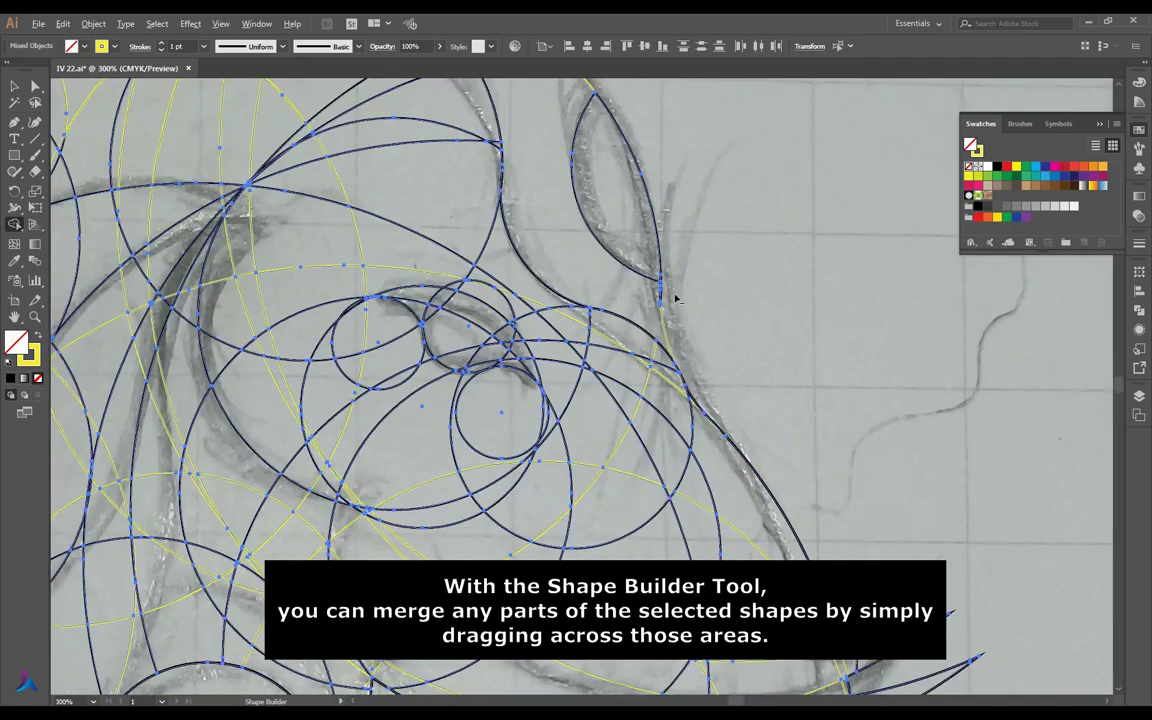
alt+scroll(674, 293, up, 1)
Merge the crescent pieces near the eye circles into a single shape
drag(645, 291, 646, 310)
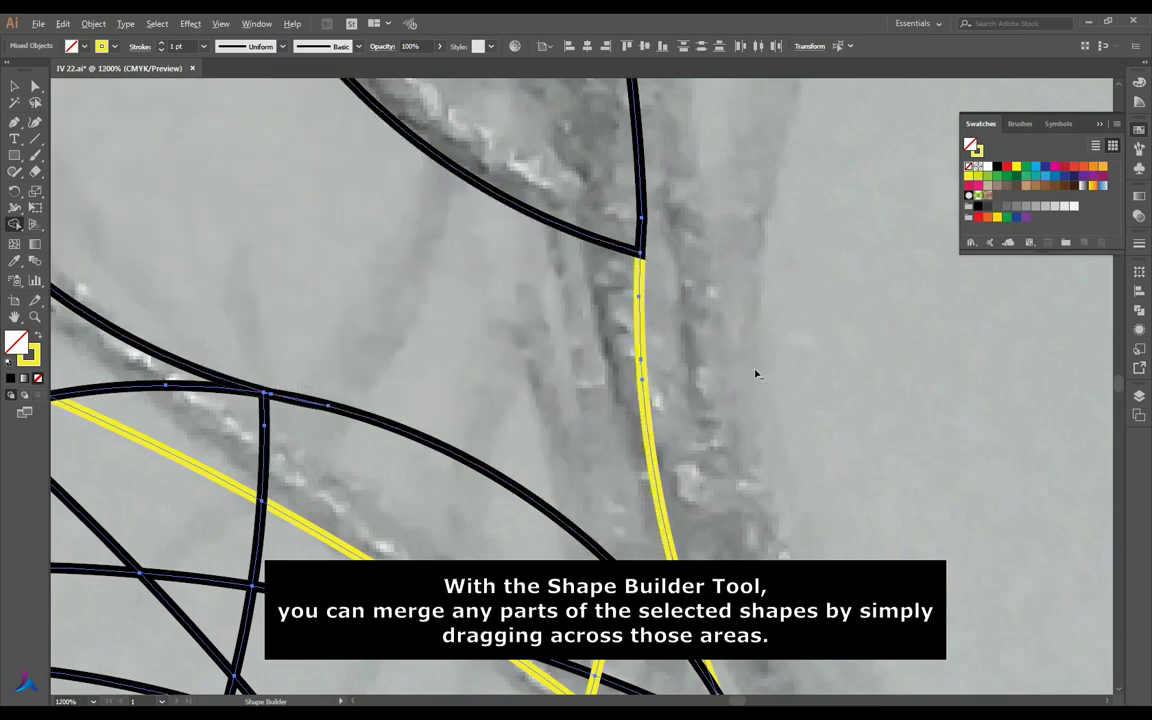
alt+scroll(752, 370, down, 3)
alt+scroll(748, 366, down, 3)
alt+scroll(748, 366, down, 1)
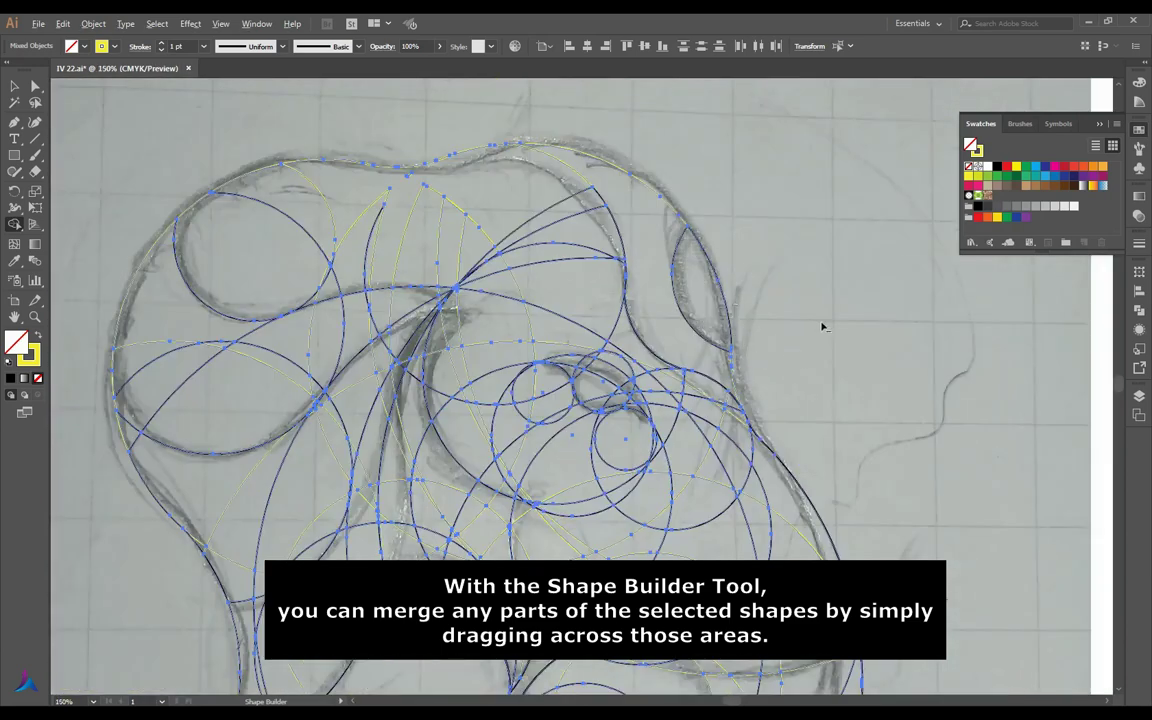
alt+scroll(822, 326, down, 1)
alt+scroll(694, 387, up, 1)
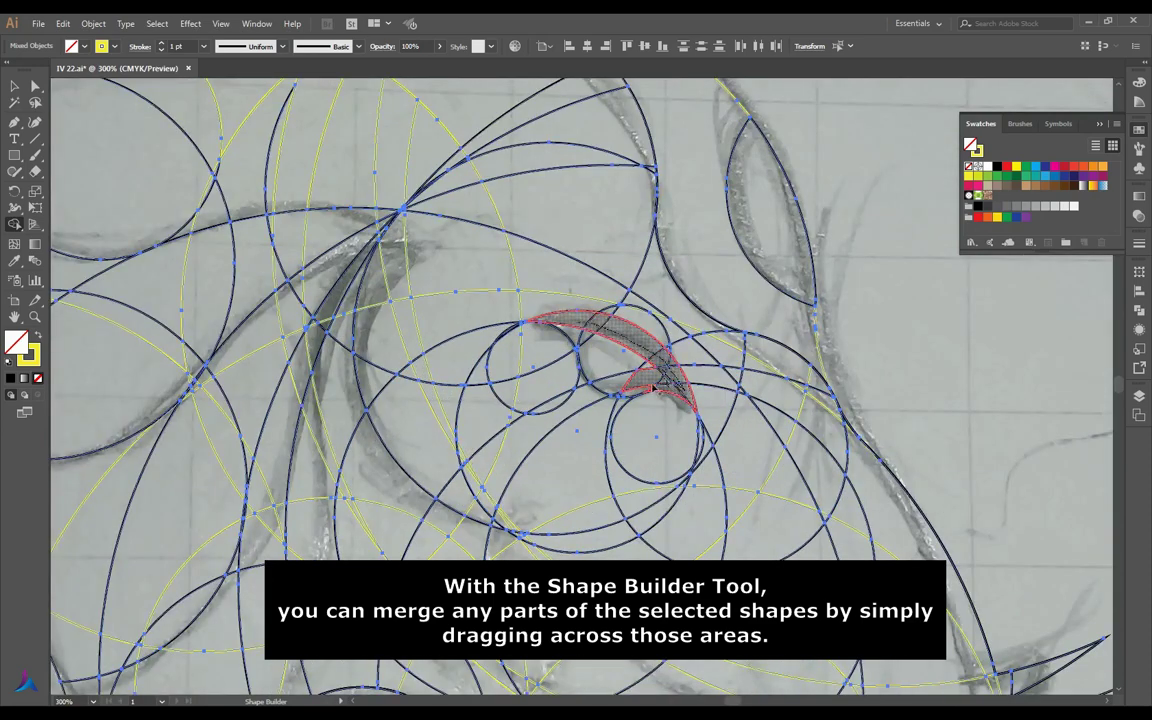
drag(620, 395, 579, 345)
drag(655, 370, 586, 355)
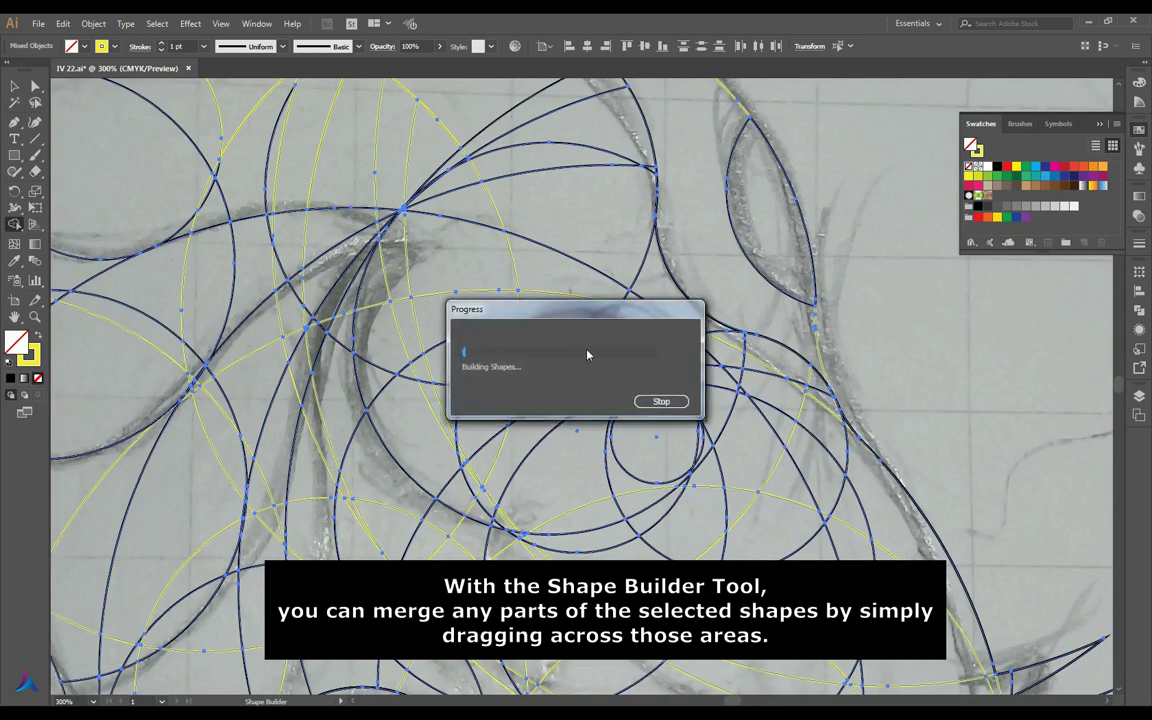
alt+scroll(578, 350, up, 2)
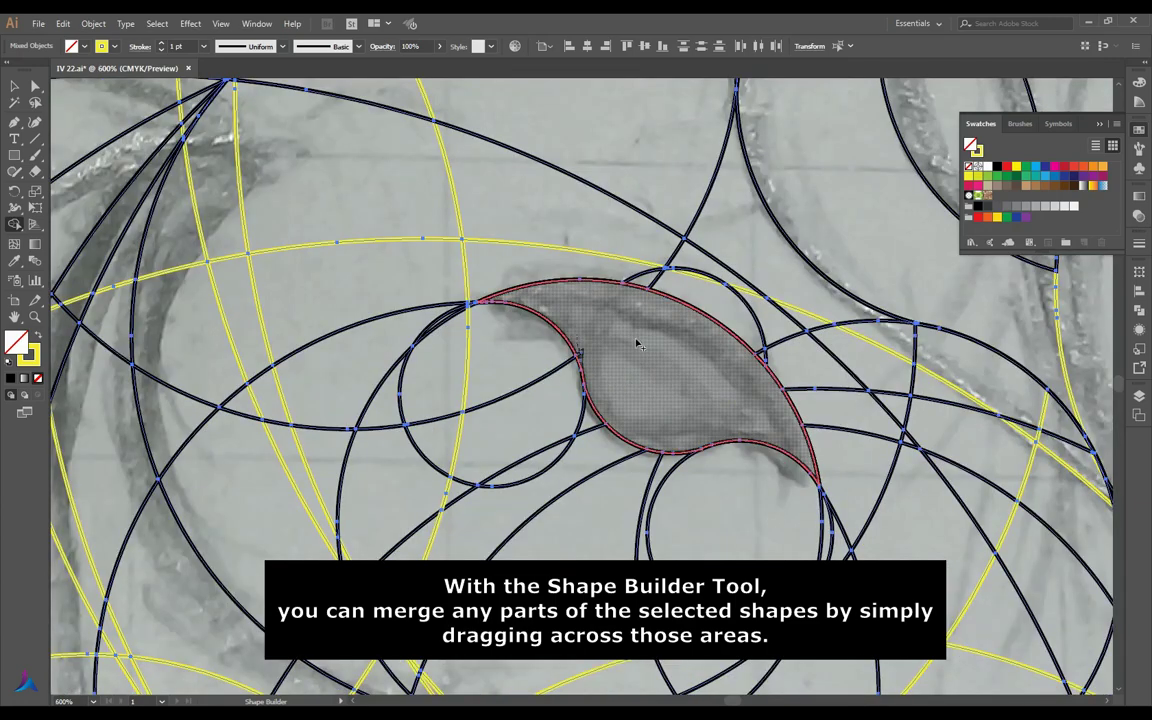
alt+scroll(615, 330, down, 3)
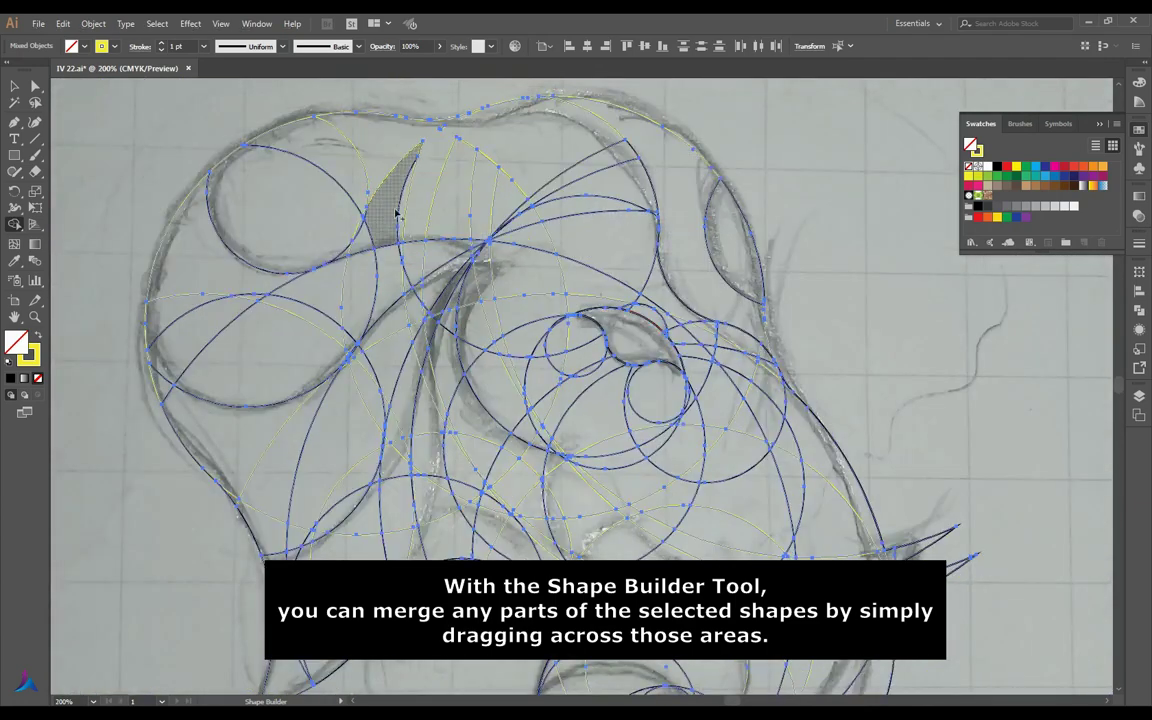
Merge the ellipse, triangle and tip slivers into one shape across the head top
drag(262, 204, 442, 129)
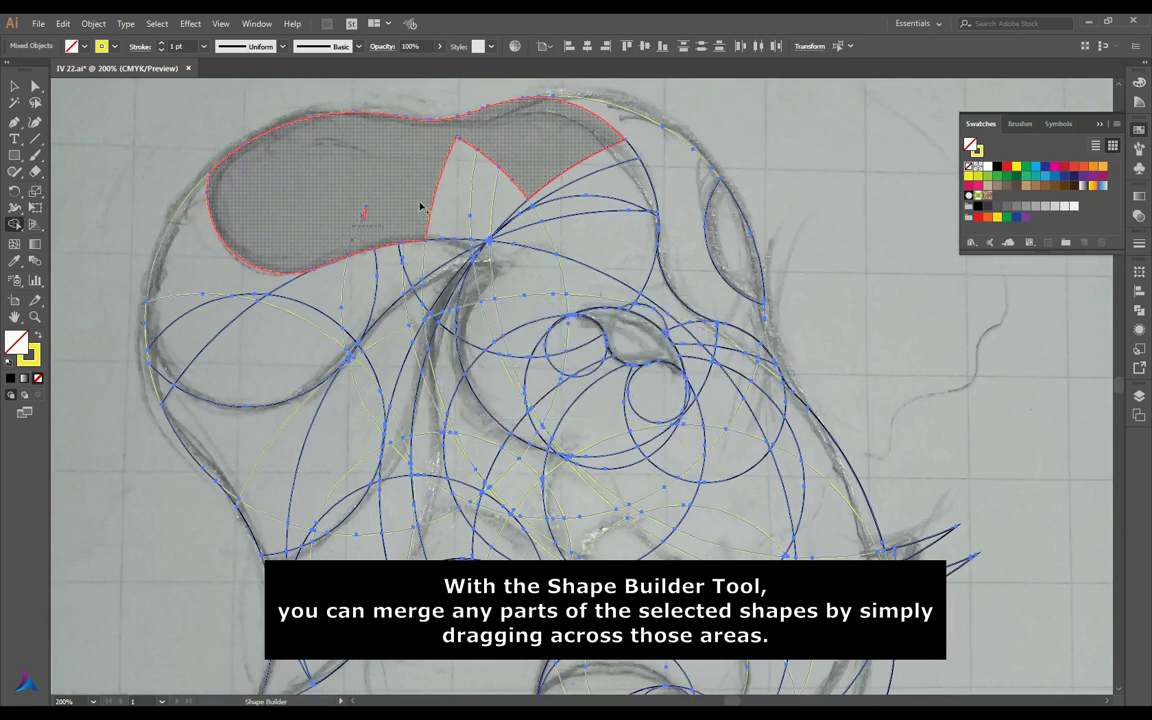
drag(420, 205, 494, 188)
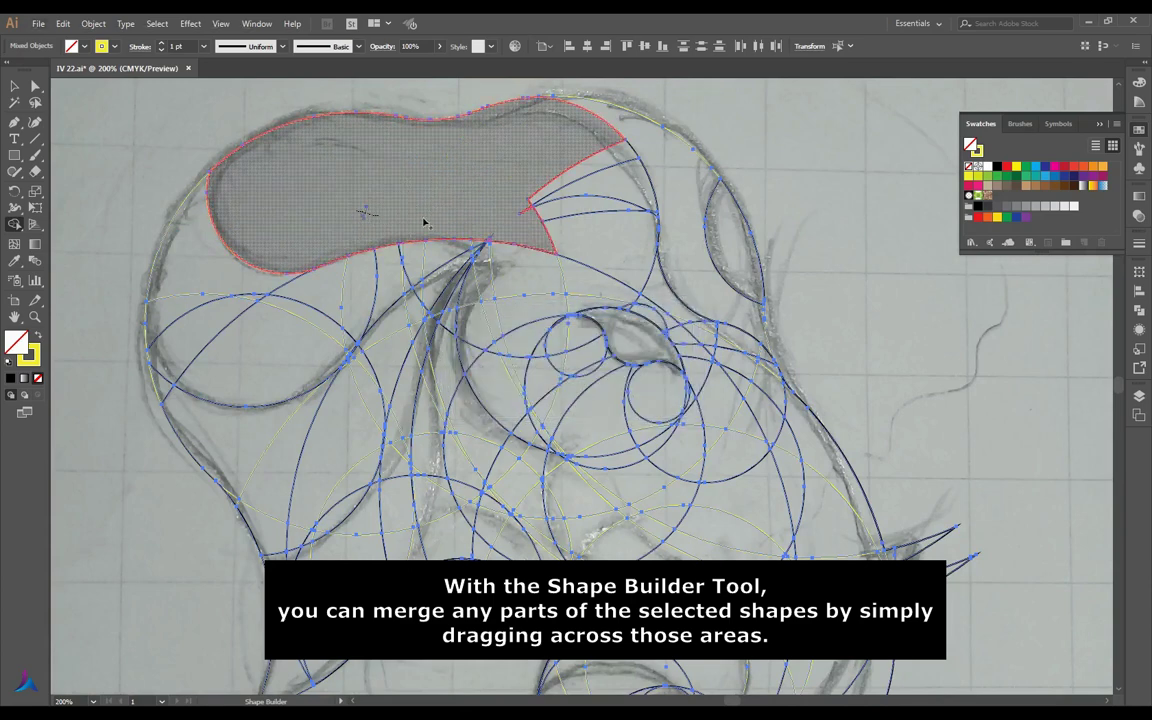
scroll(488, 245, up, 4)
drag(466, 257, 481, 273)
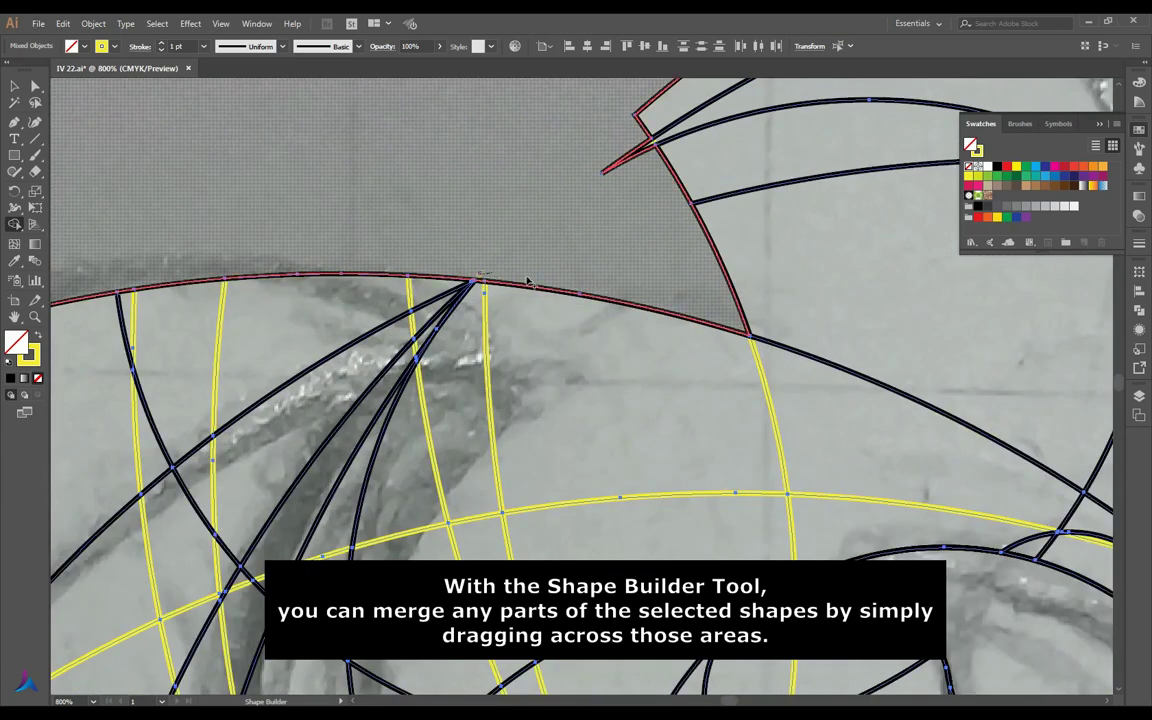
scroll(485, 275, up, 3)
click(480, 286)
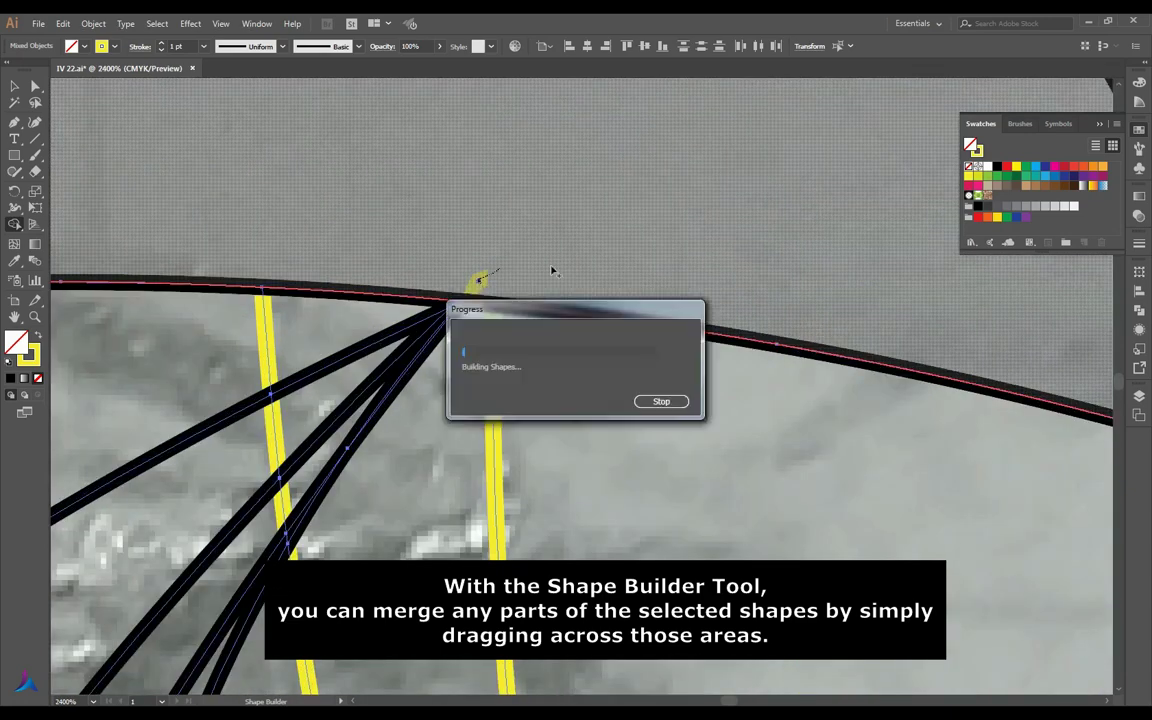
scroll(484, 241, down, 6)
scroll(484, 241, down, 2)
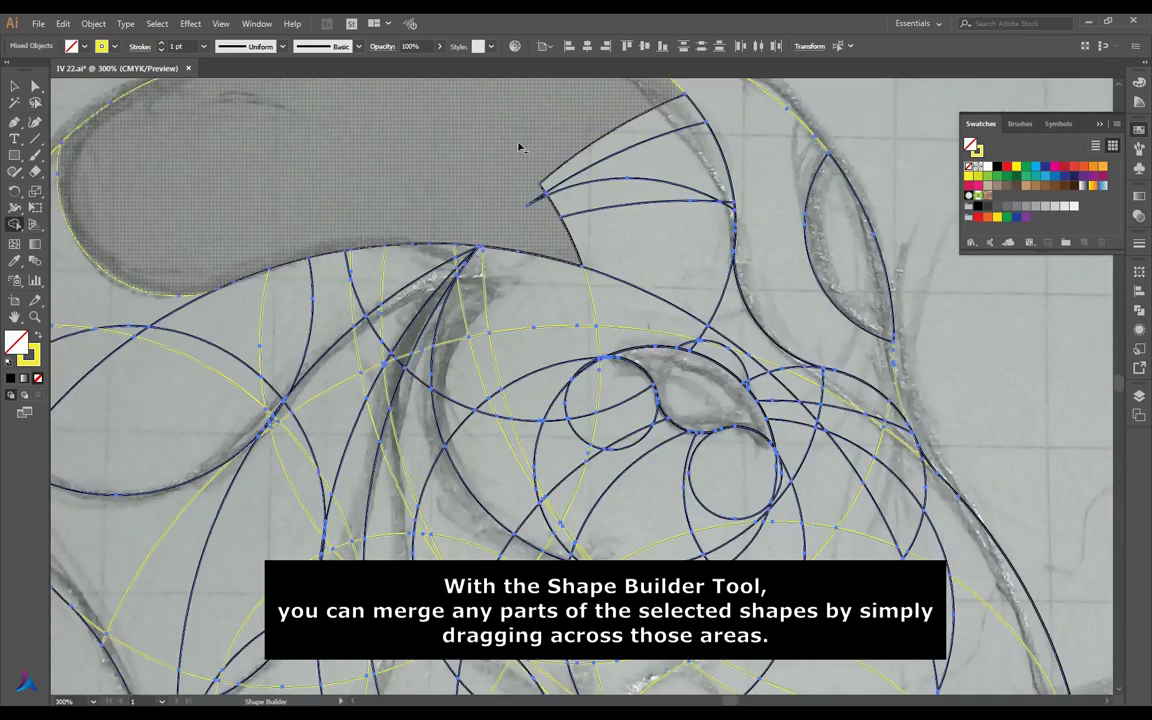
click(538, 195)
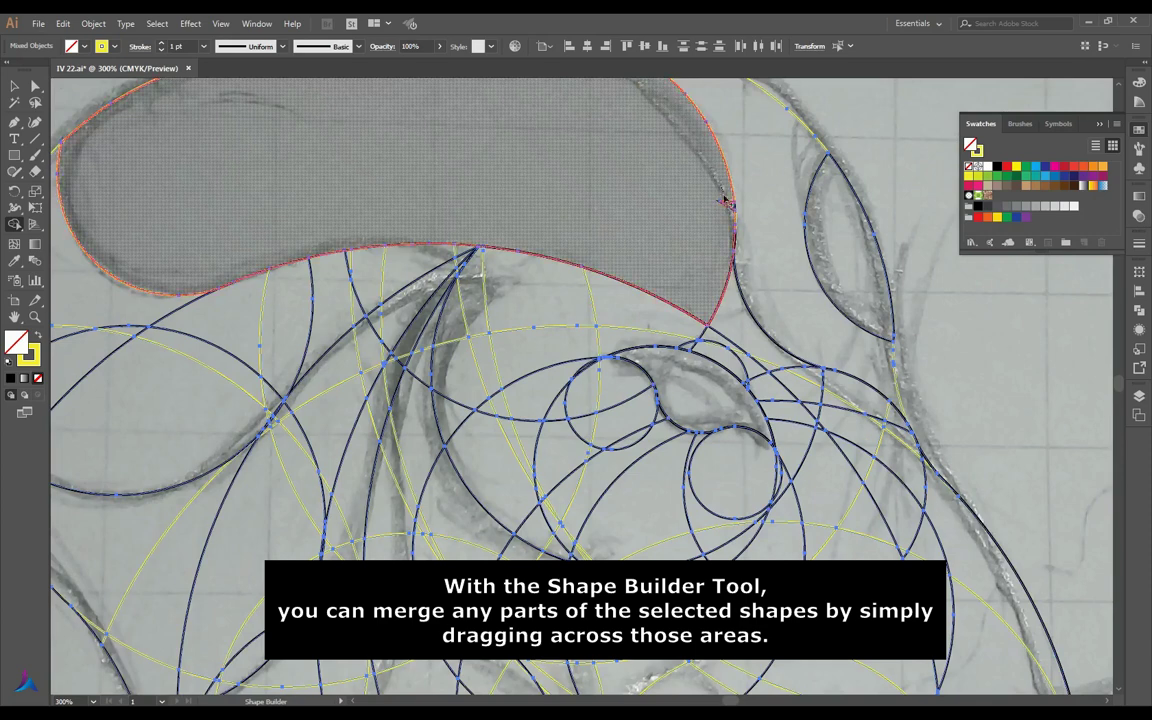
Join the head-top shape with the long strip down the right edge
drag(702, 283, 855, 398)
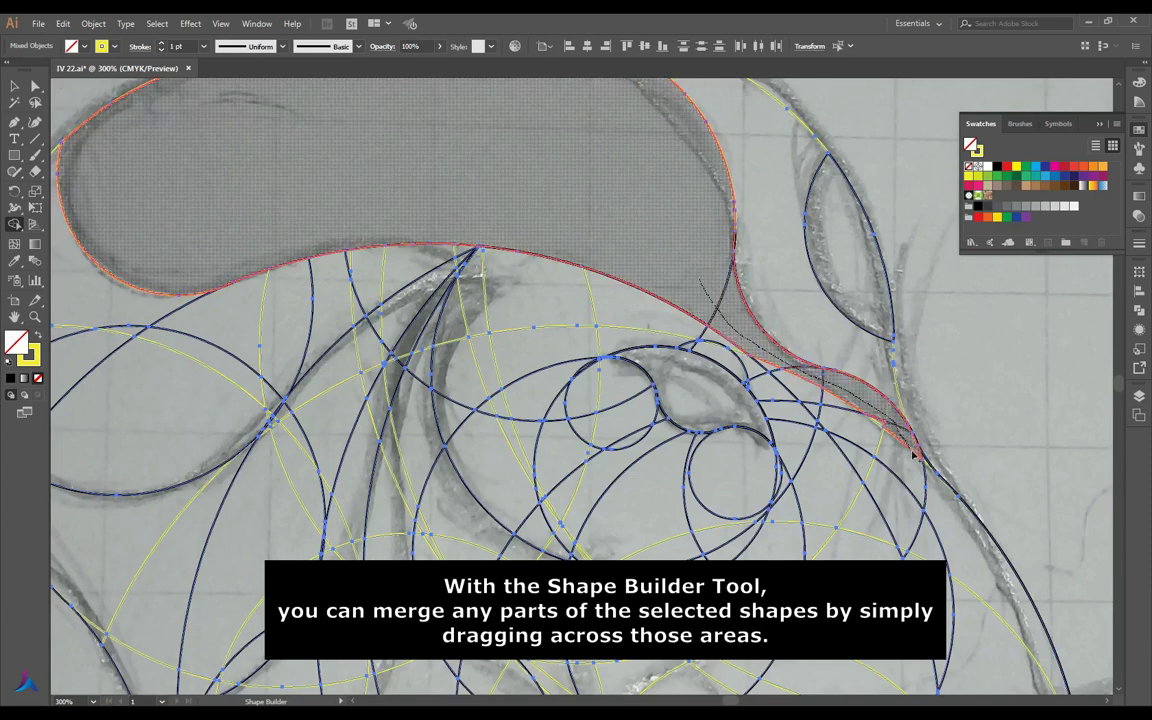
drag(913, 453, 930, 470)
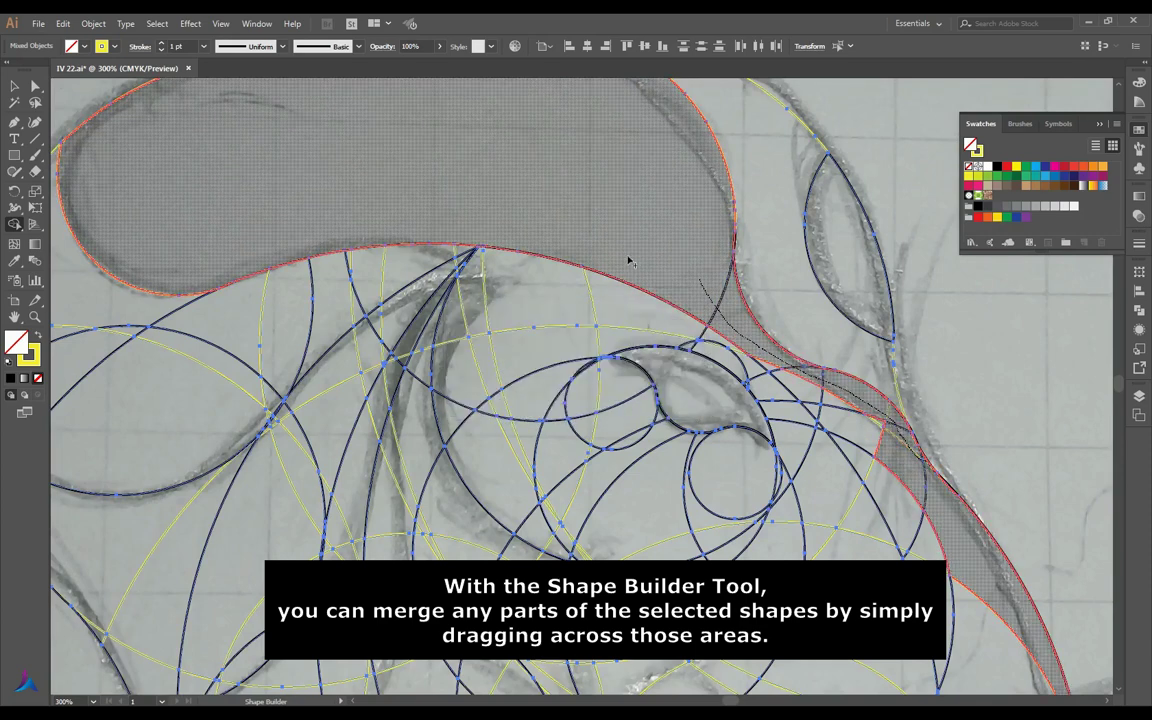
key(ctrl+minus)
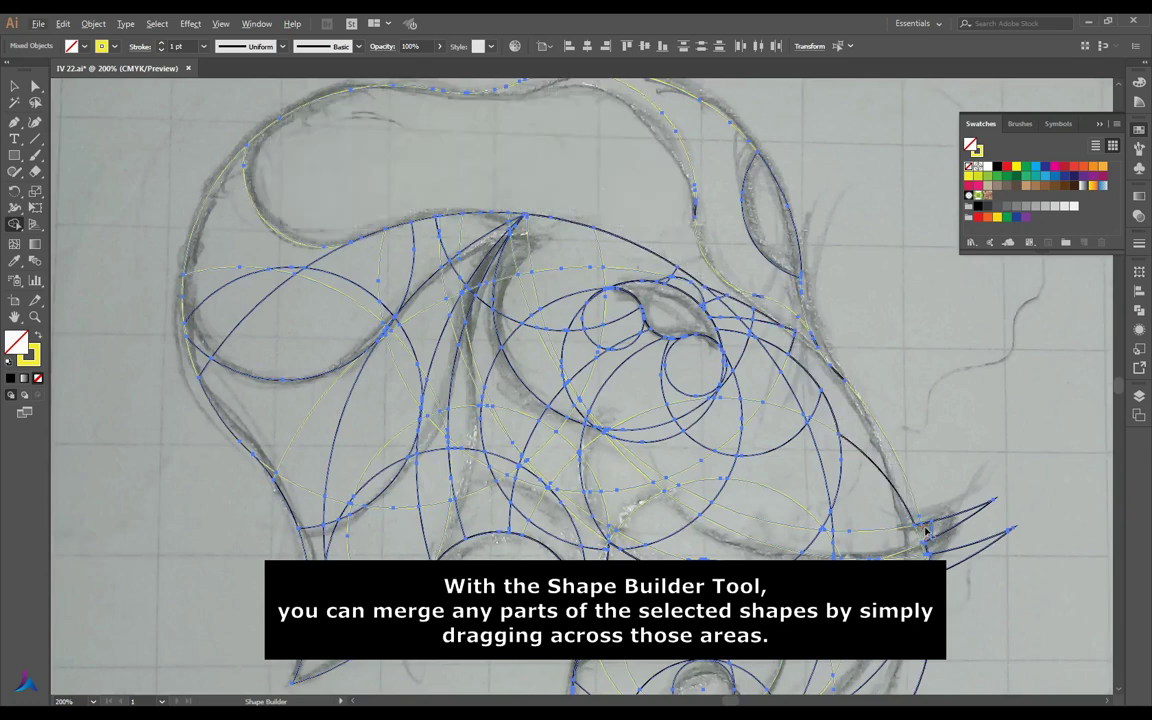
Merge the forehead and face regions into the head shape
drag(545, 206, 524, 224)
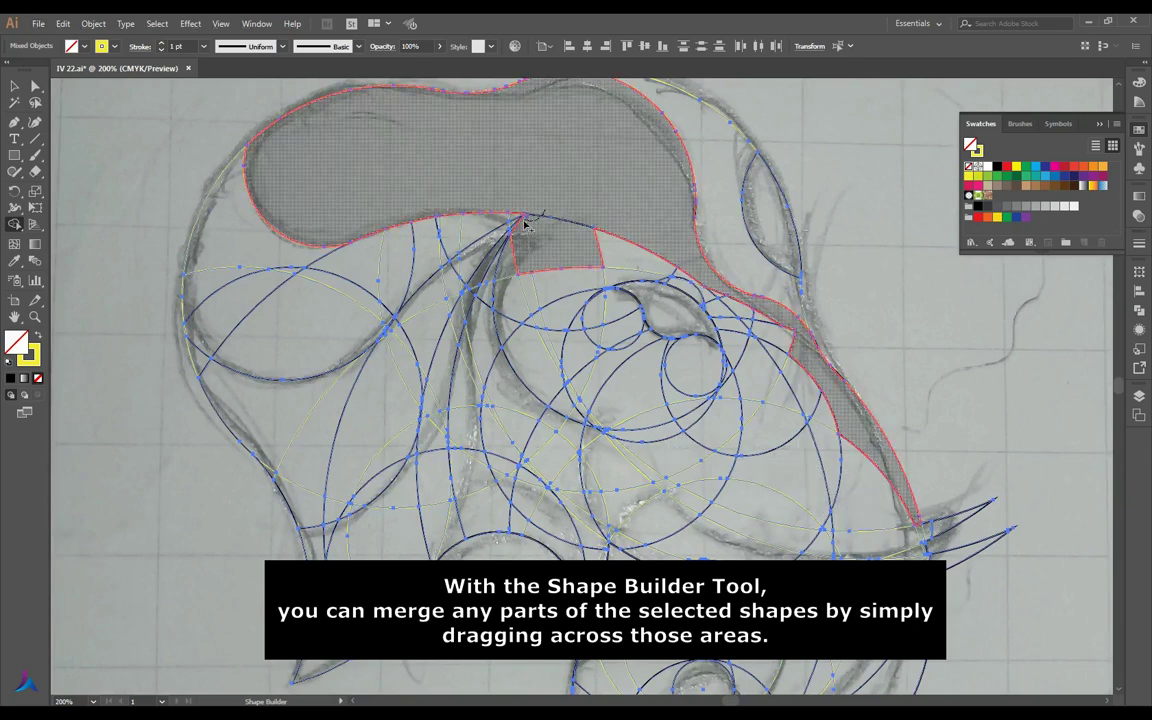
mouse_move(503, 313)
mouse_down()
mouse_move(575, 286)
mouse_move(593, 397)
mouse_up()
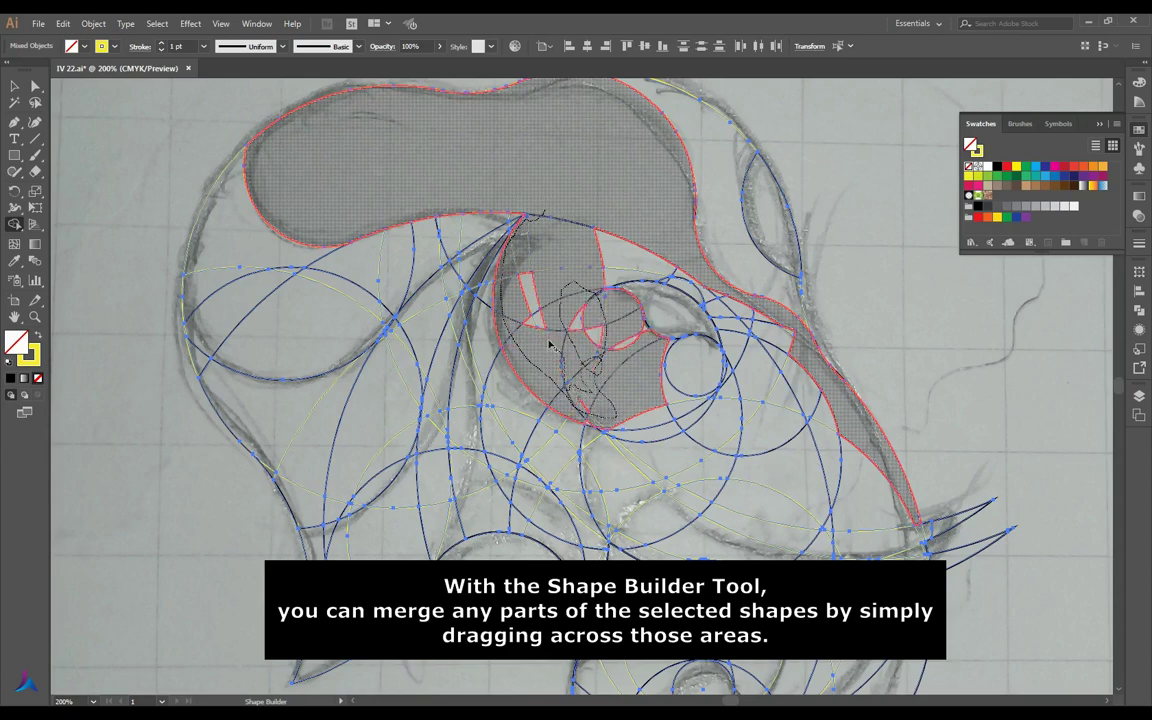
drag(549, 345, 549, 345)
scroll(584, 274, up, 1)
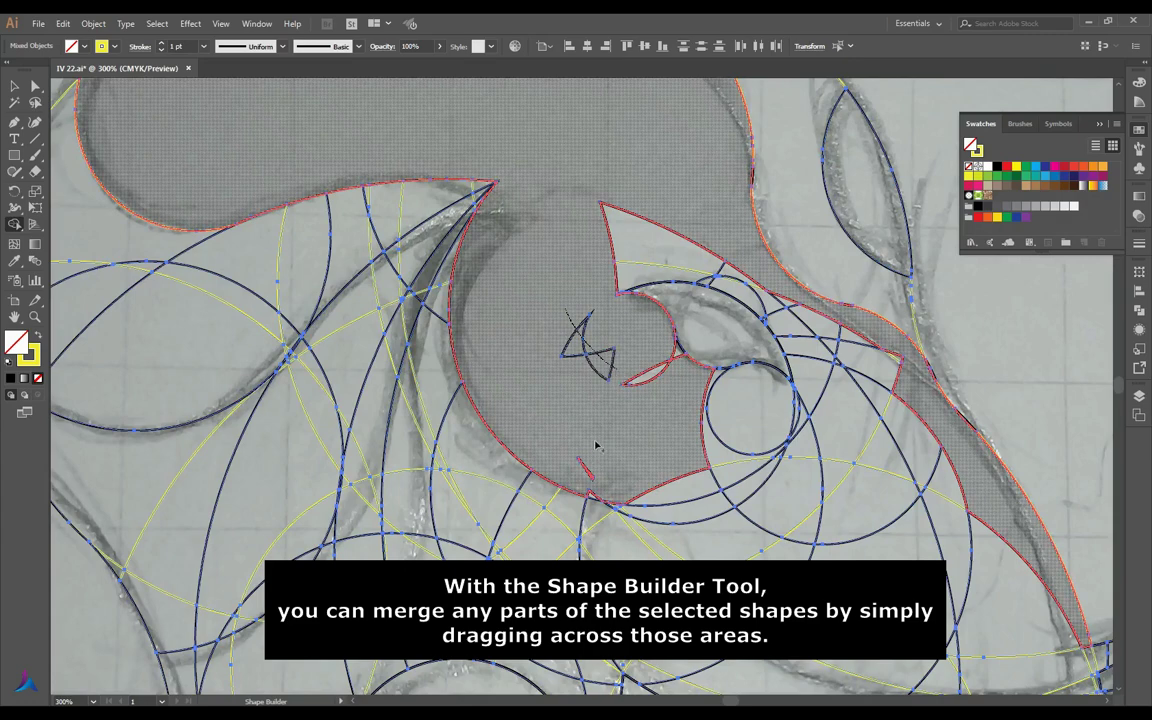
click(590, 497)
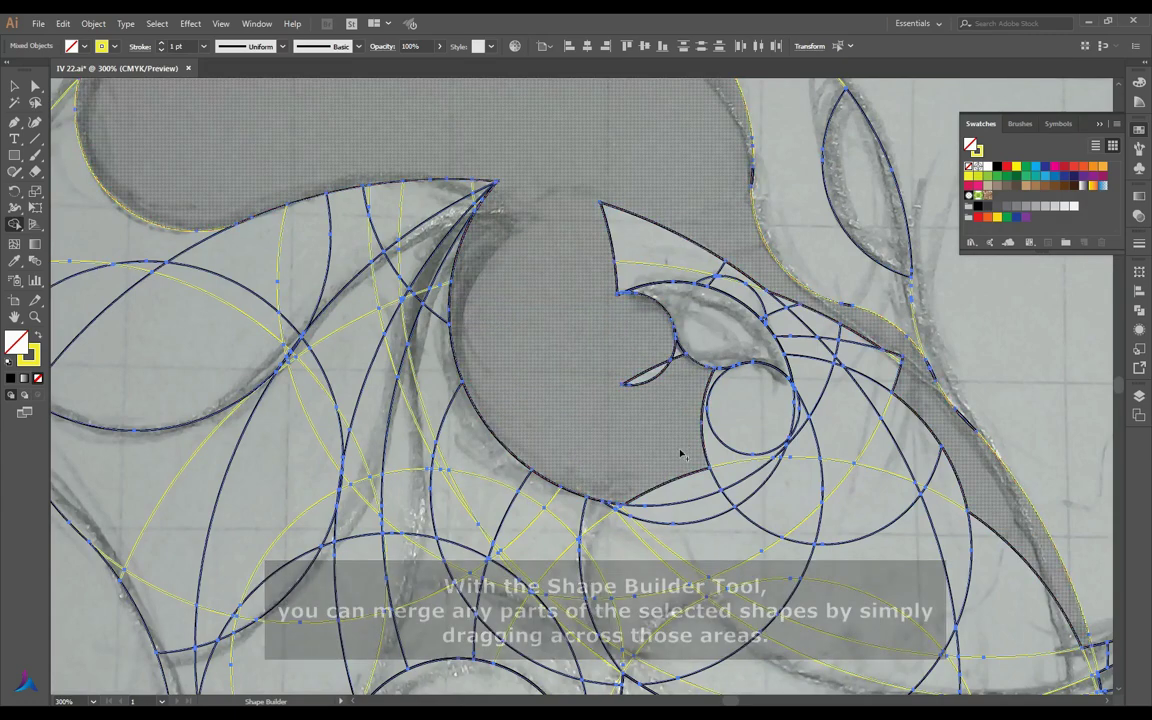
drag(681, 455, 590, 360)
scroll(578, 340, down, 1)
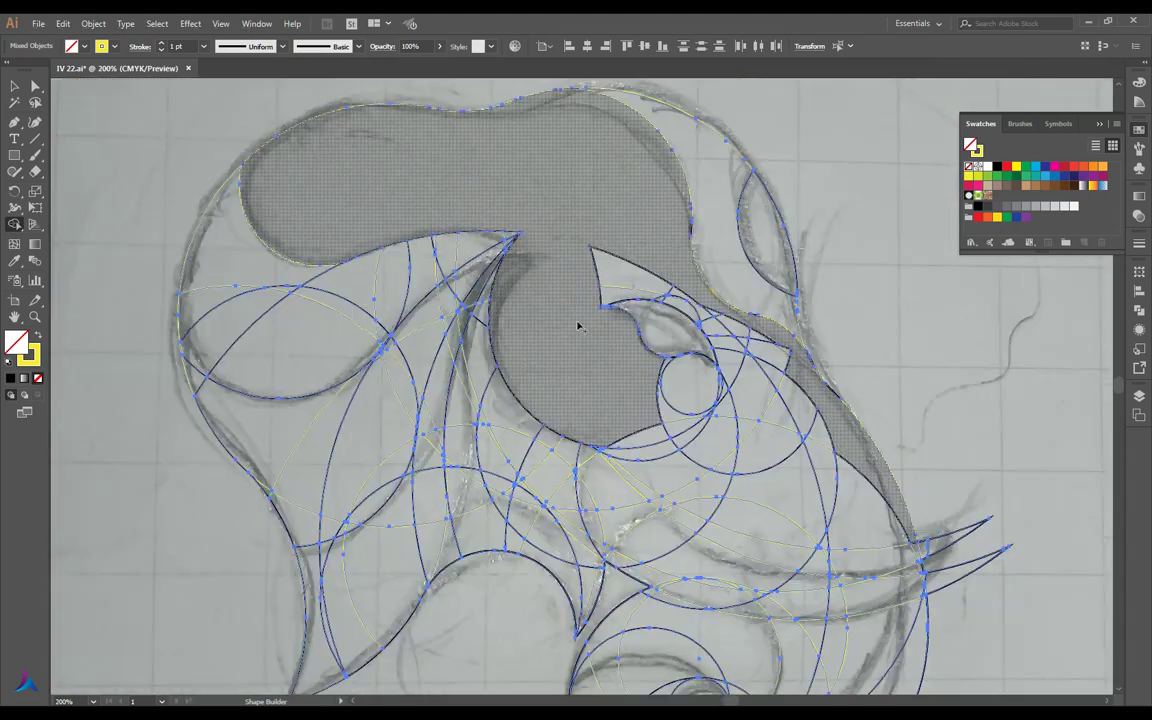
scroll(578, 326, up, 2)
scroll(578, 326, up, 1)
Remove the small triangle beside the eye and merge the surrounding area into the head
mouse_move(566, 386)
mouse_down()
mouse_move(583, 400)
mouse_move(648, 308)
mouse_up()
drag(580, 340, 581, 342)
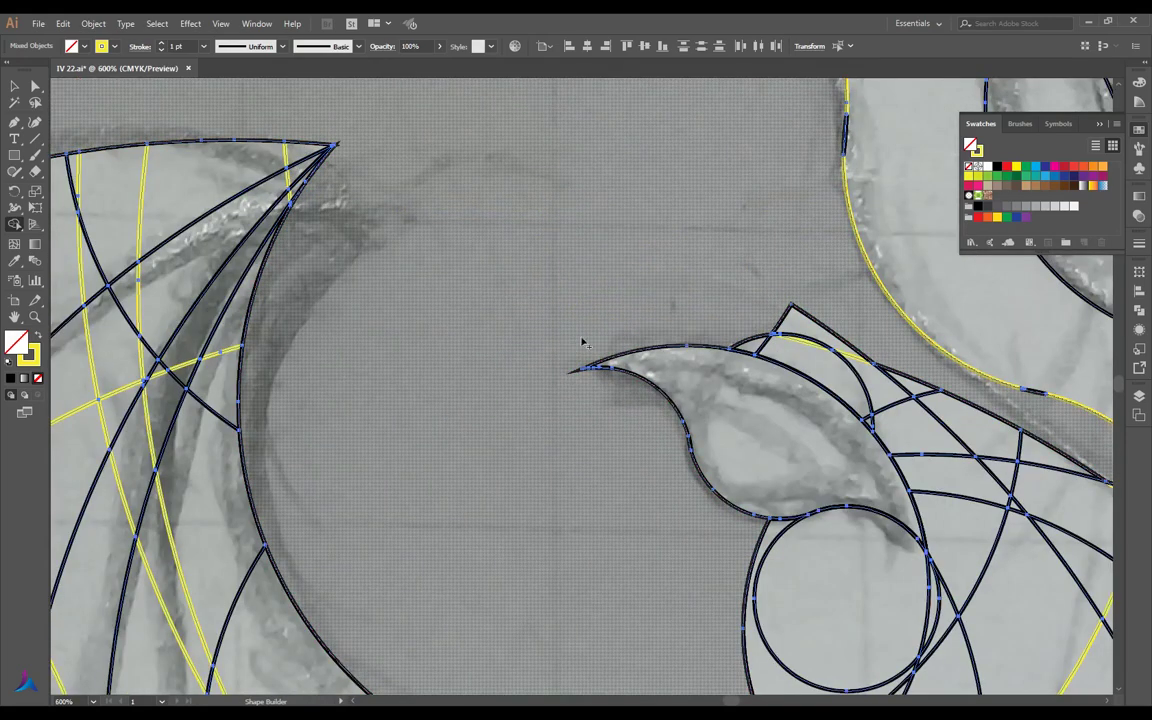
scroll(581, 342, down, 1)
drag(763, 347, 792, 380)
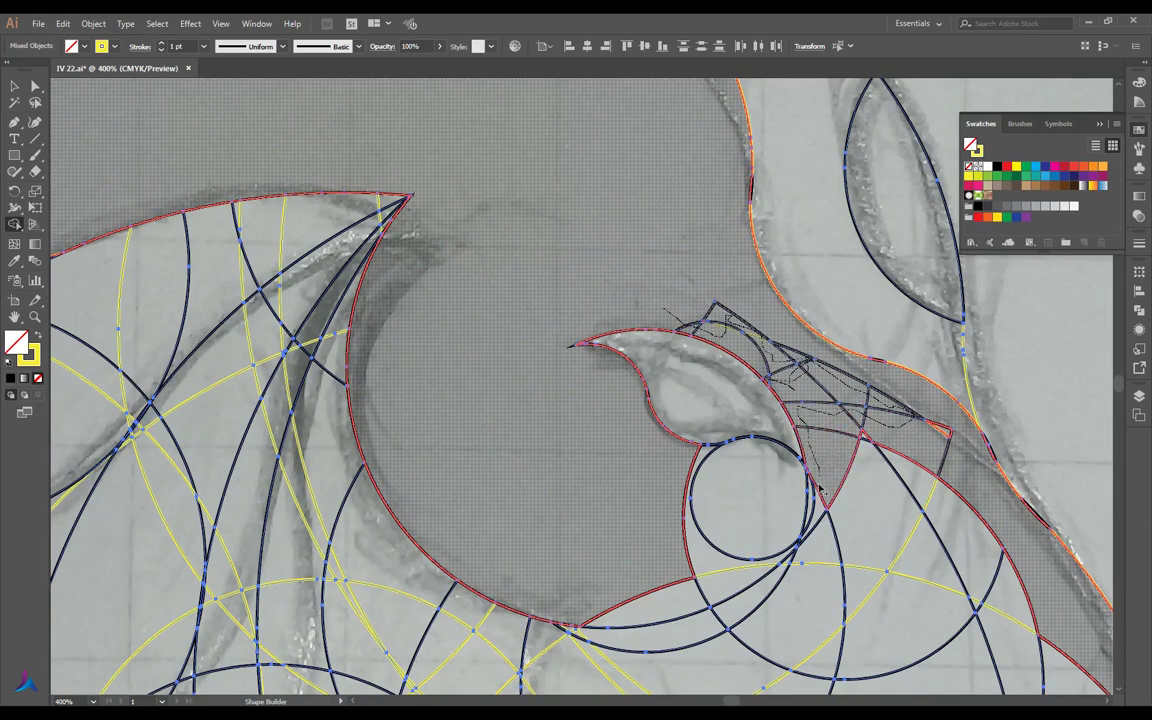
drag(917, 421, 619, 451)
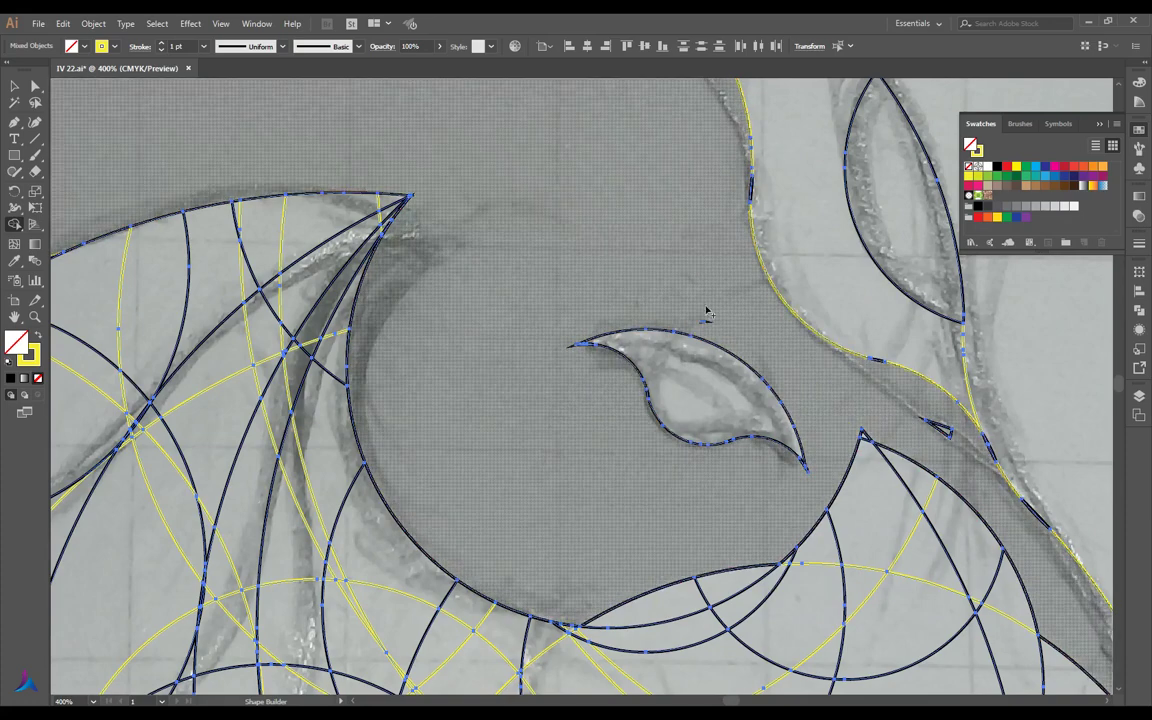
click(705, 314)
scroll(795, 466, up, 2)
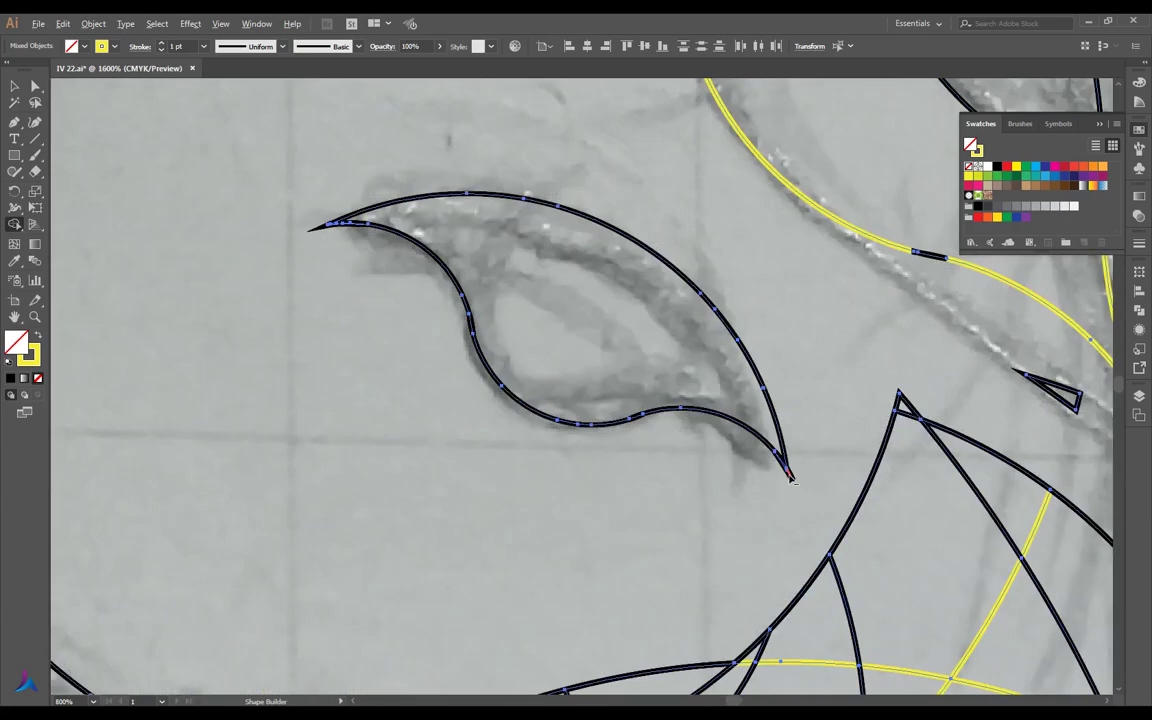
scroll(785, 470, up, 3)
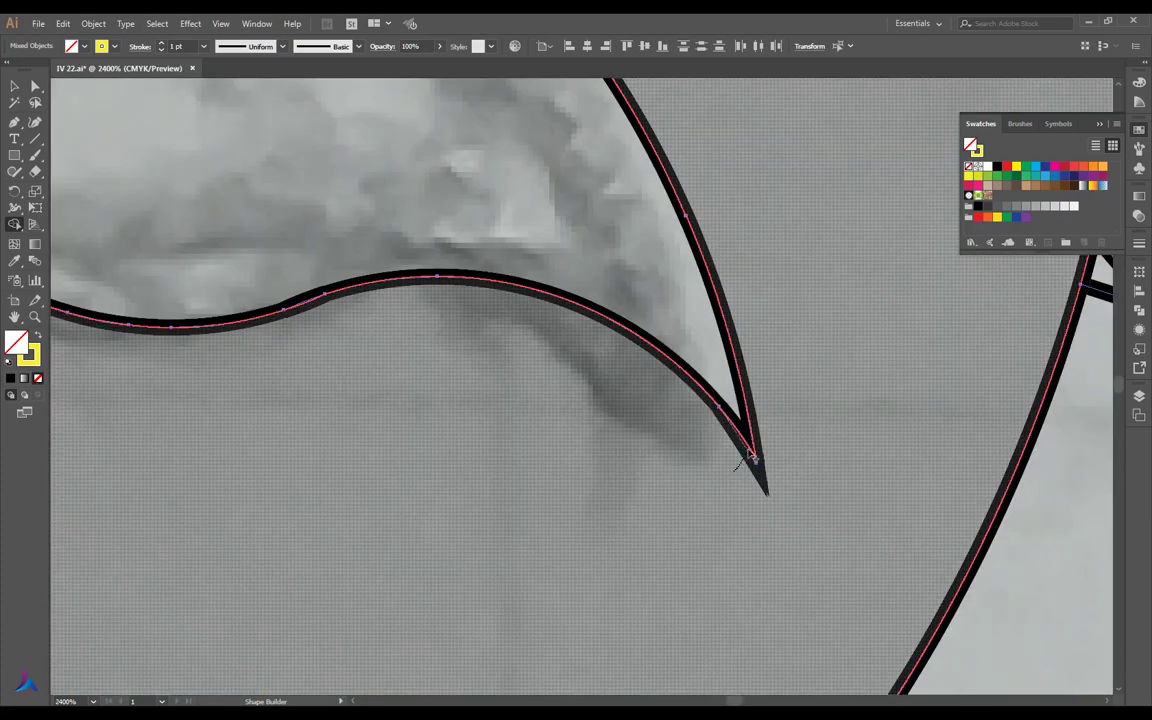
Absorb the stray slivers at the eye's tips, leaving one clean leaf-shaped eye
drag(733, 477, 745, 468)
scroll(926, 447, down, 2)
scroll(926, 447, down, 1)
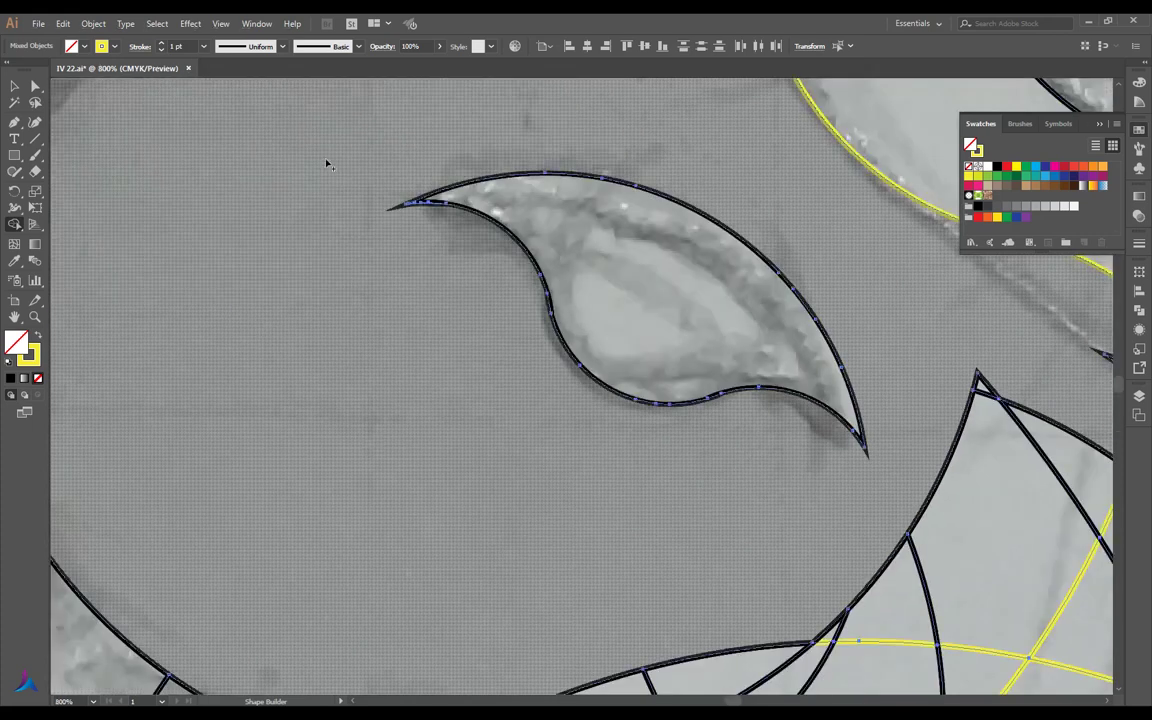
scroll(420, 203, up, 2)
drag(716, 370, 707, 334)
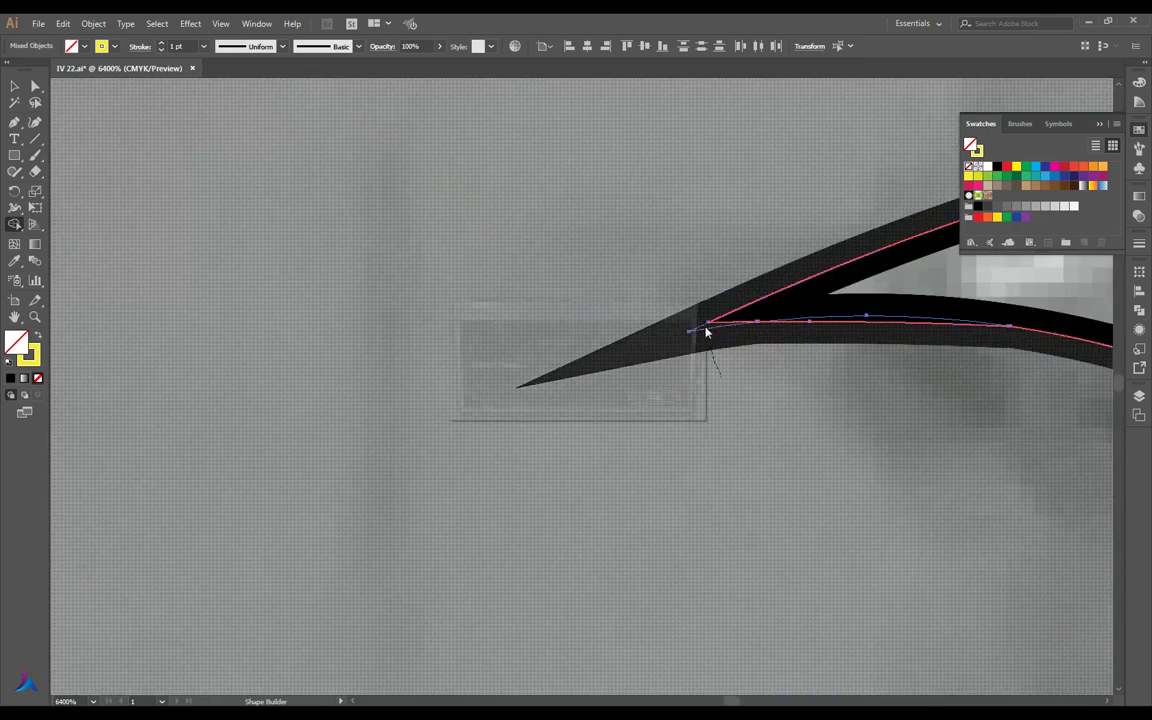
scroll(860, 381, down, 1)
click(879, 324)
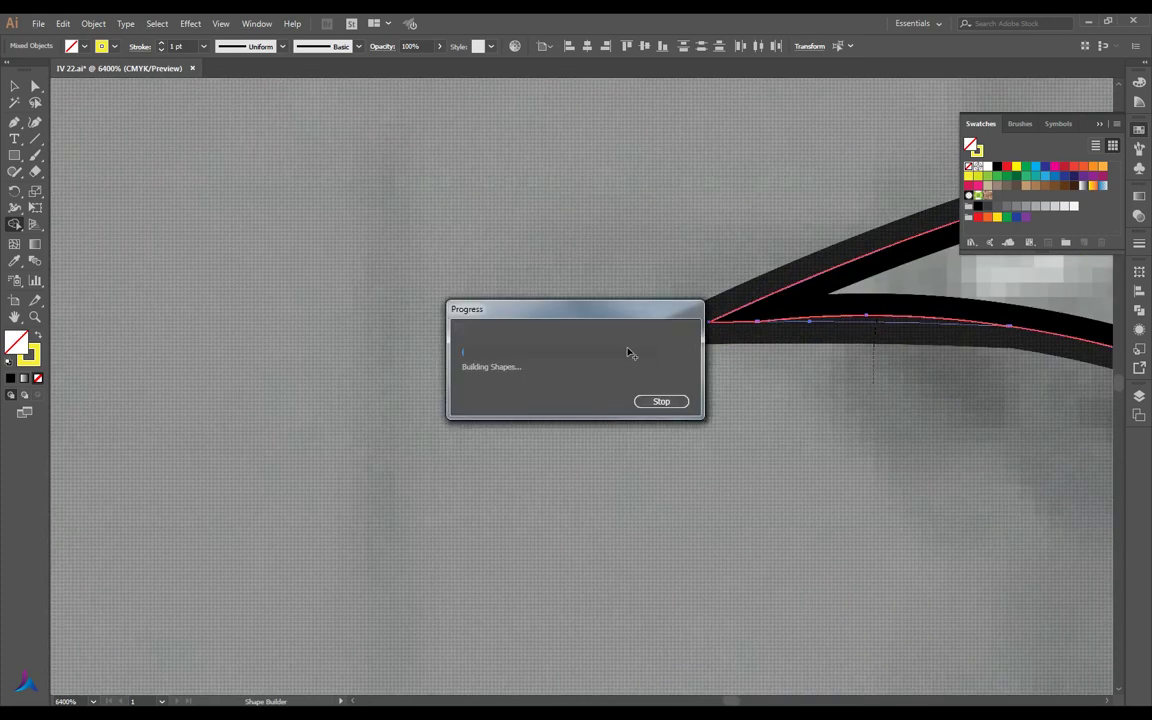
scroll(544, 345, down, 1)
scroll(535, 339, down, 2)
scroll(535, 339, down, 2)
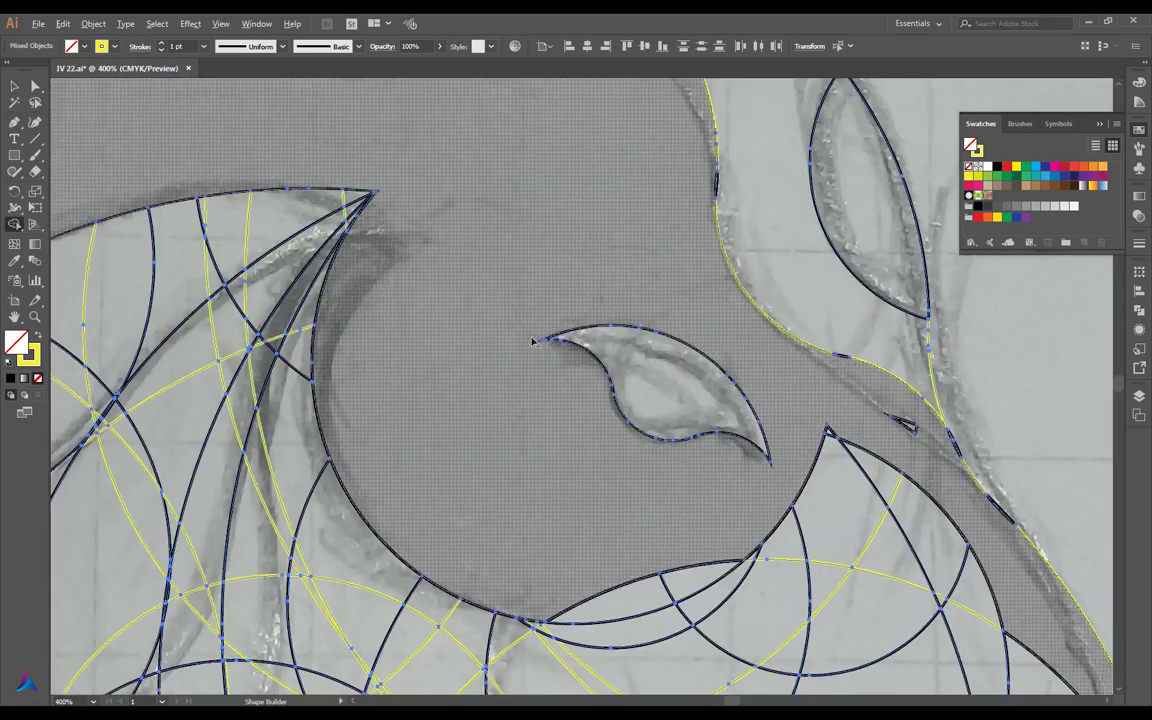
scroll(533, 341, down, 2)
scroll(841, 306, down, 2)
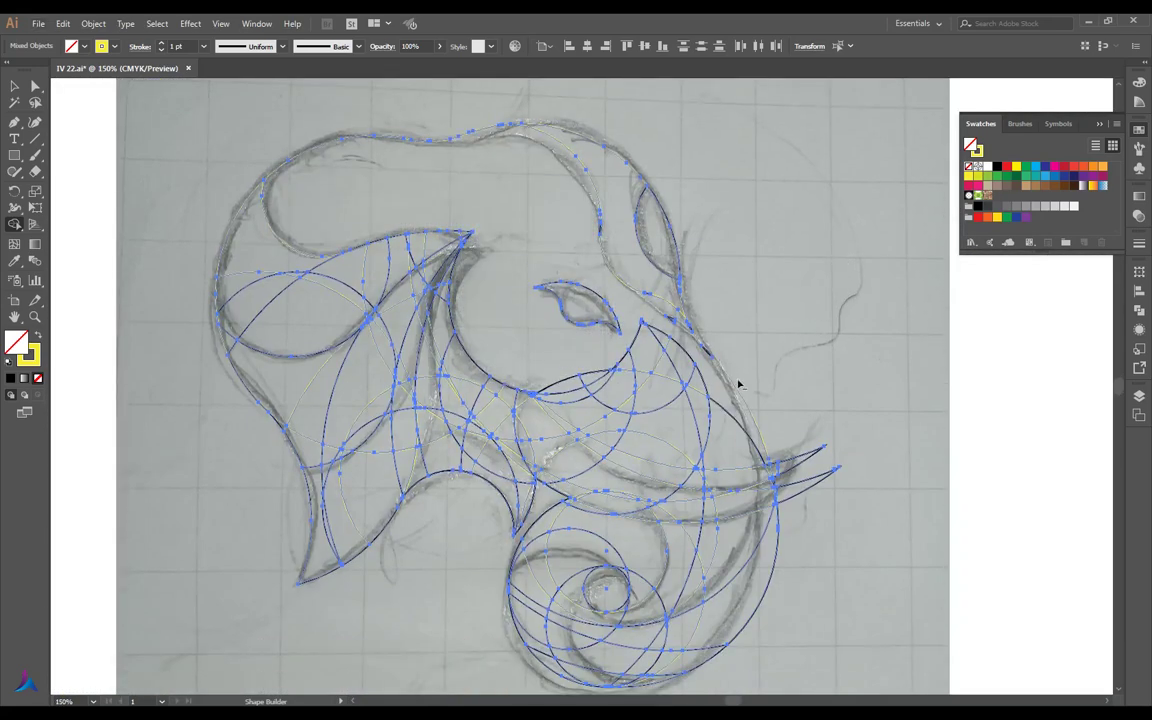
Extend the head shape over the cheek regions down to the tusk's upper edge
scroll(722, 410, up, 1)
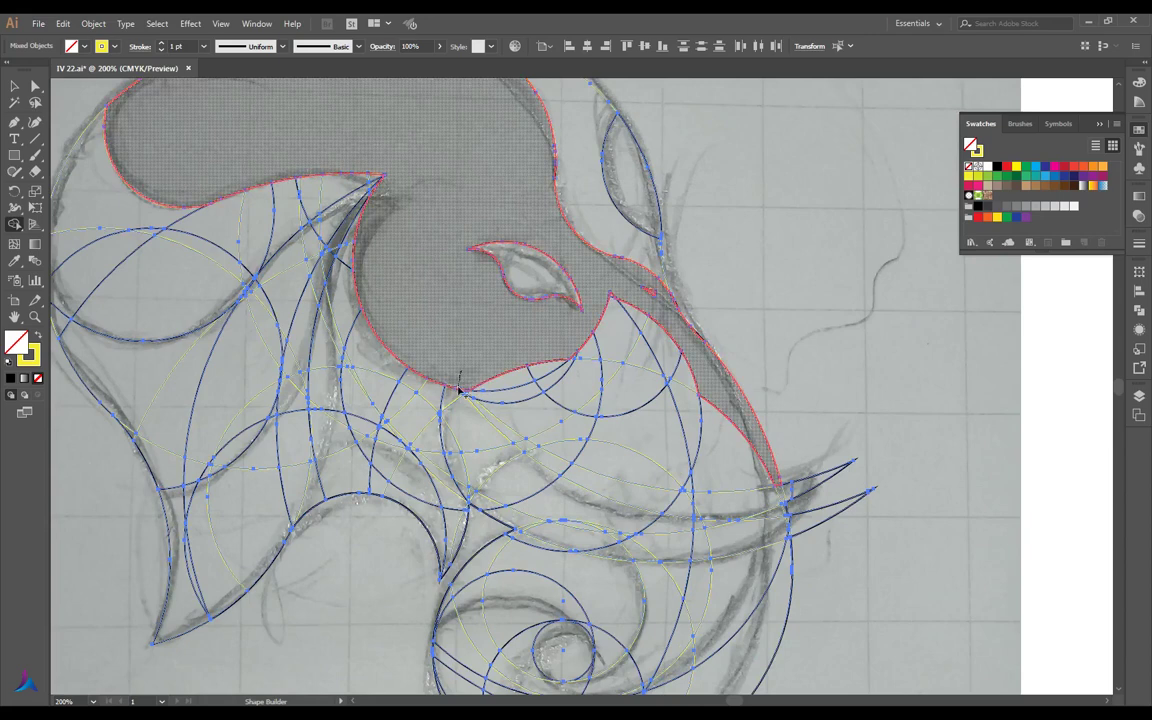
drag(459, 390, 453, 425)
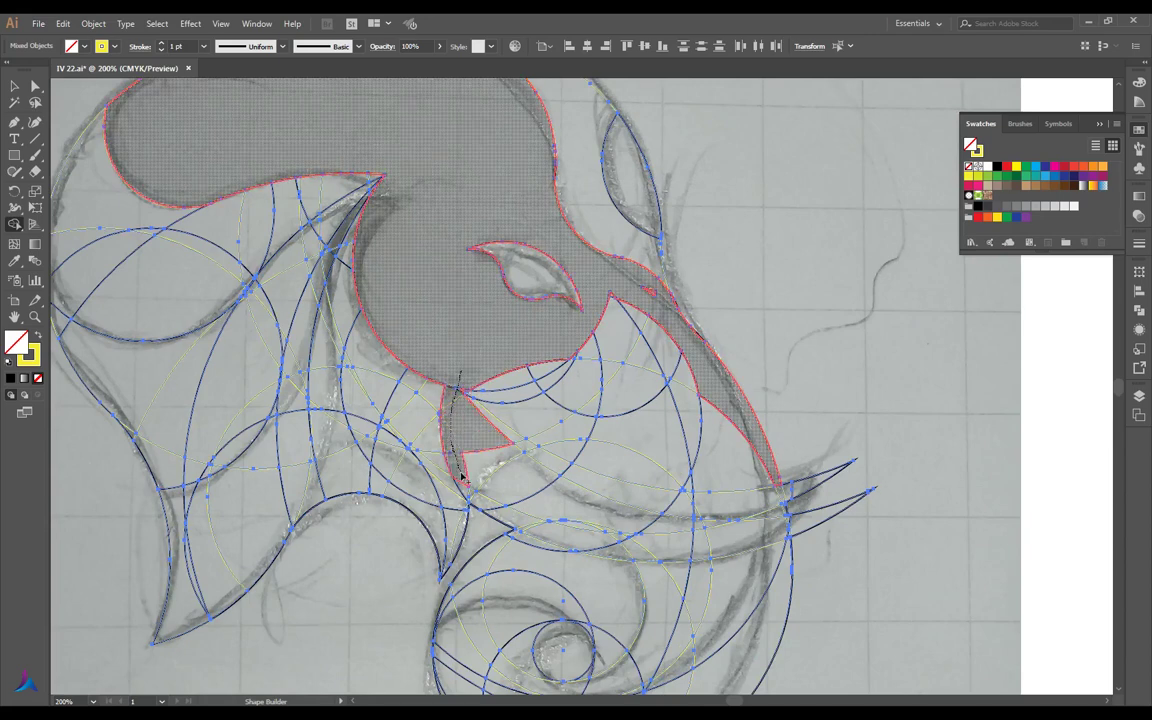
drag(468, 497, 535, 362)
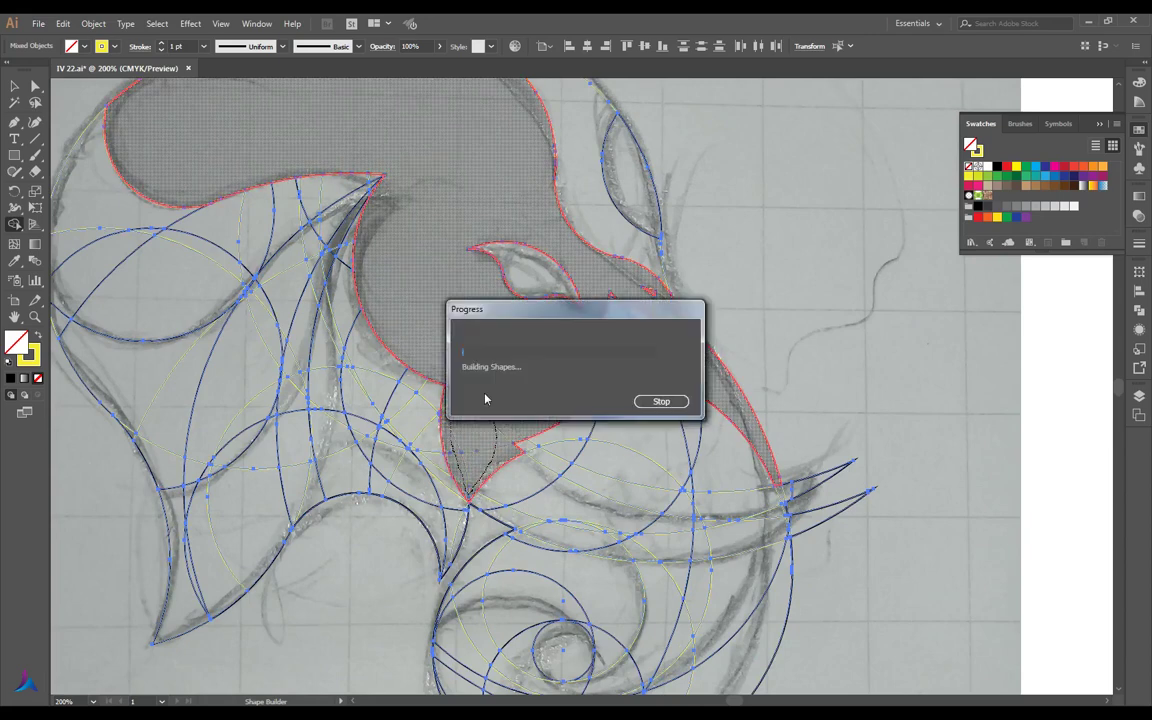
drag(477, 397, 499, 402)
drag(508, 456, 600, 370)
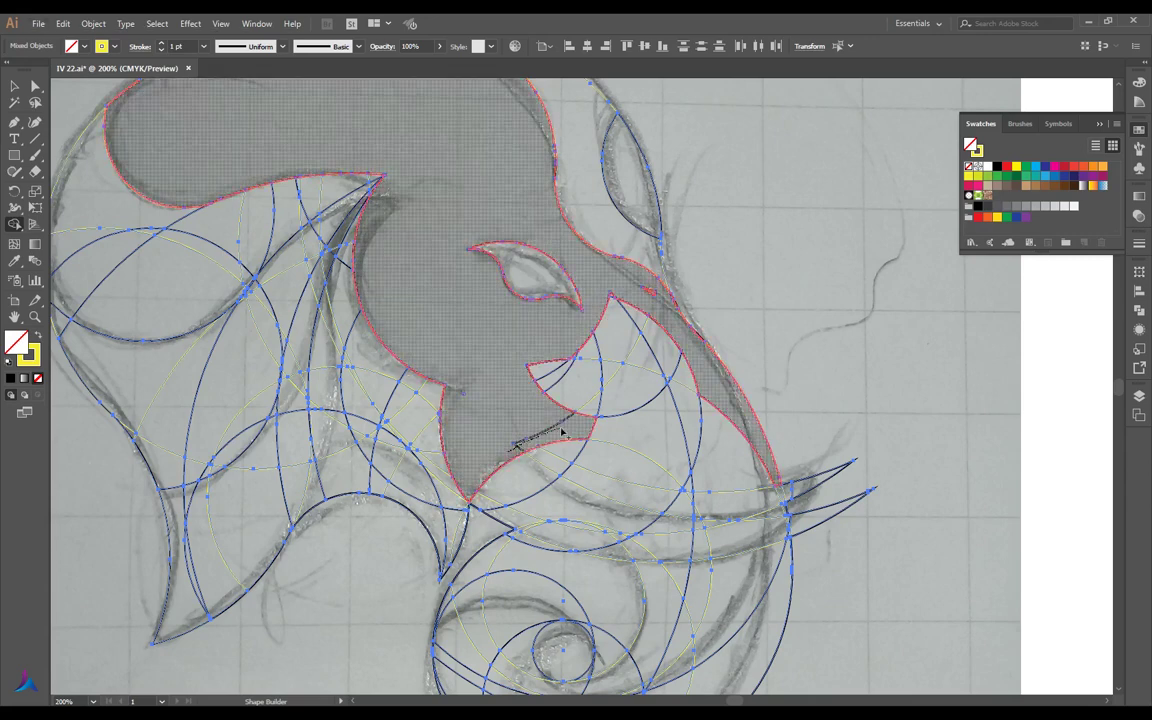
drag(643, 293, 661, 482)
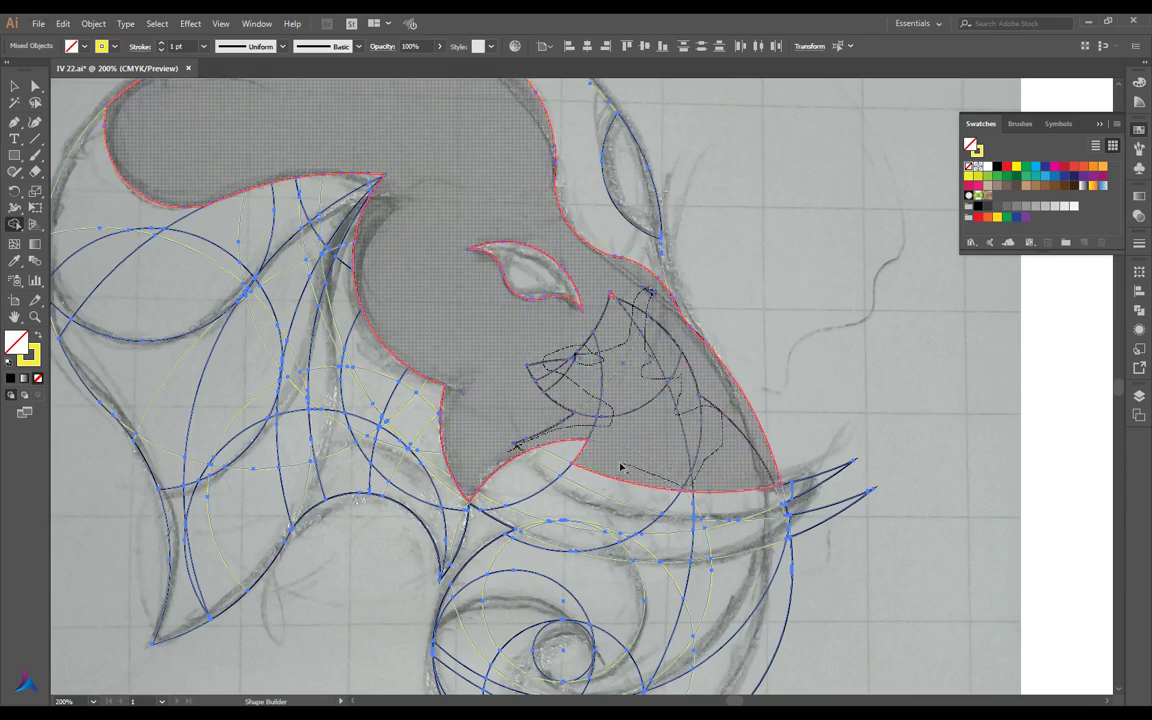
drag(548, 456, 514, 448)
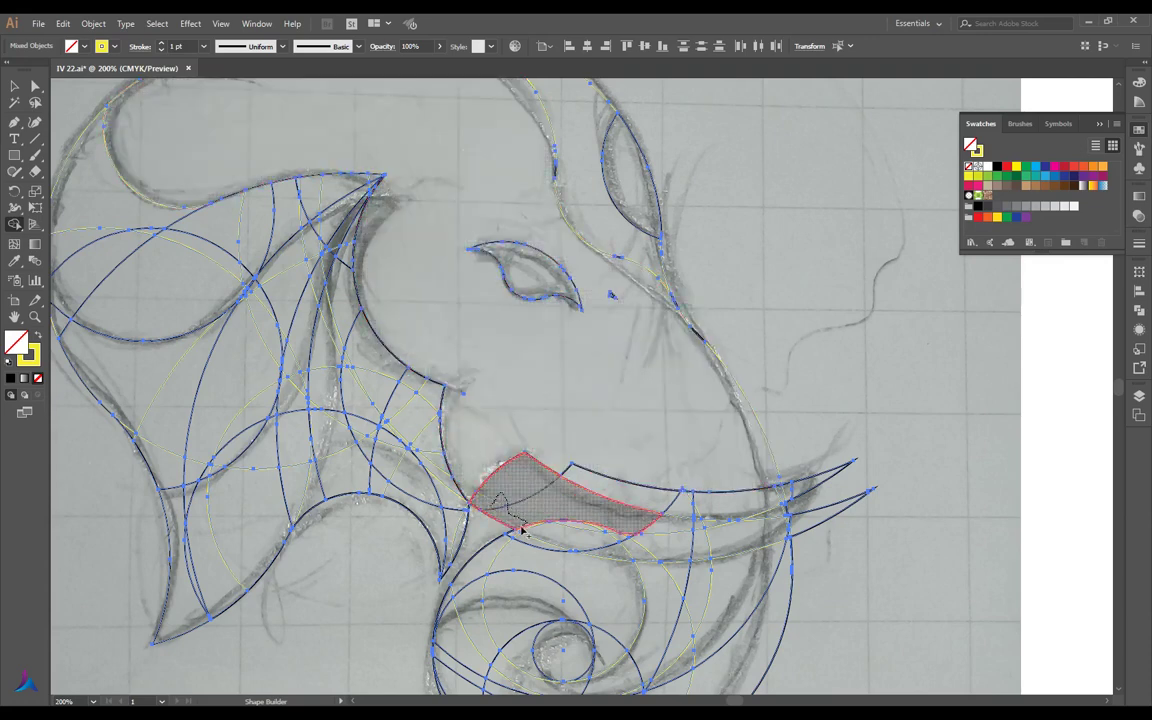
mouse_move(521, 531)
mouse_down()
mouse_move(790, 522)
mouse_move(622, 540)
mouse_move(607, 525)
mouse_move(783, 497)
mouse_up()
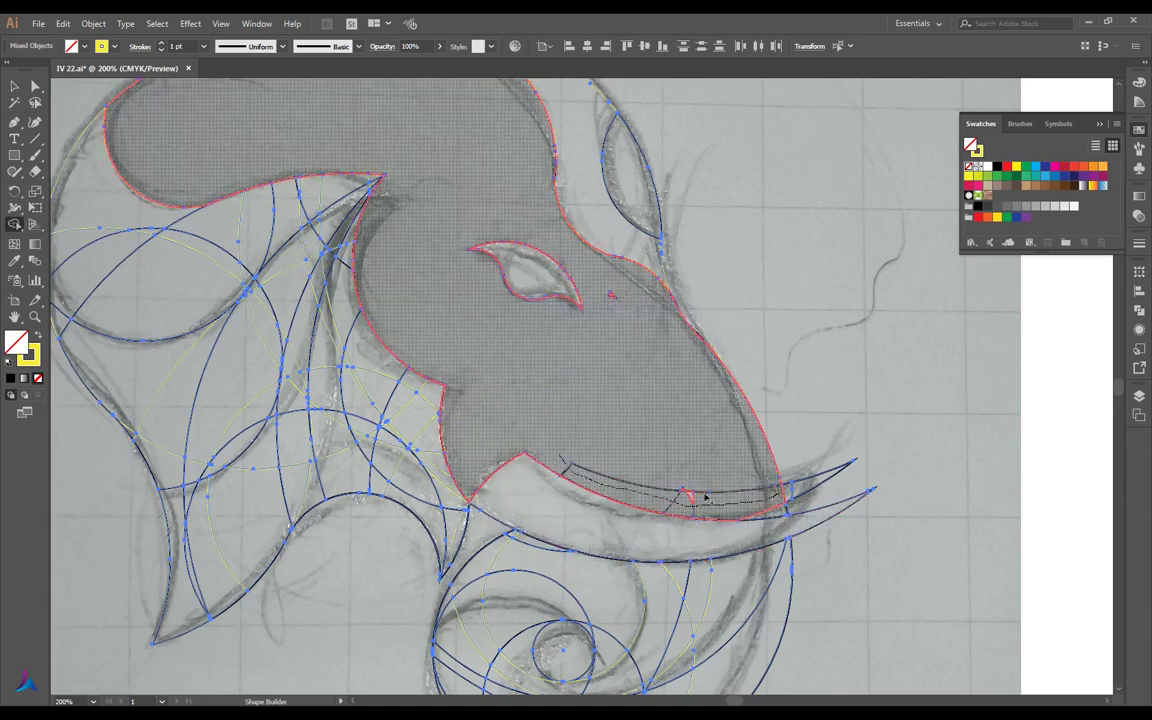
Merge the small piece near the tusk tip and the narrow sliver below the tusk
click(771, 501)
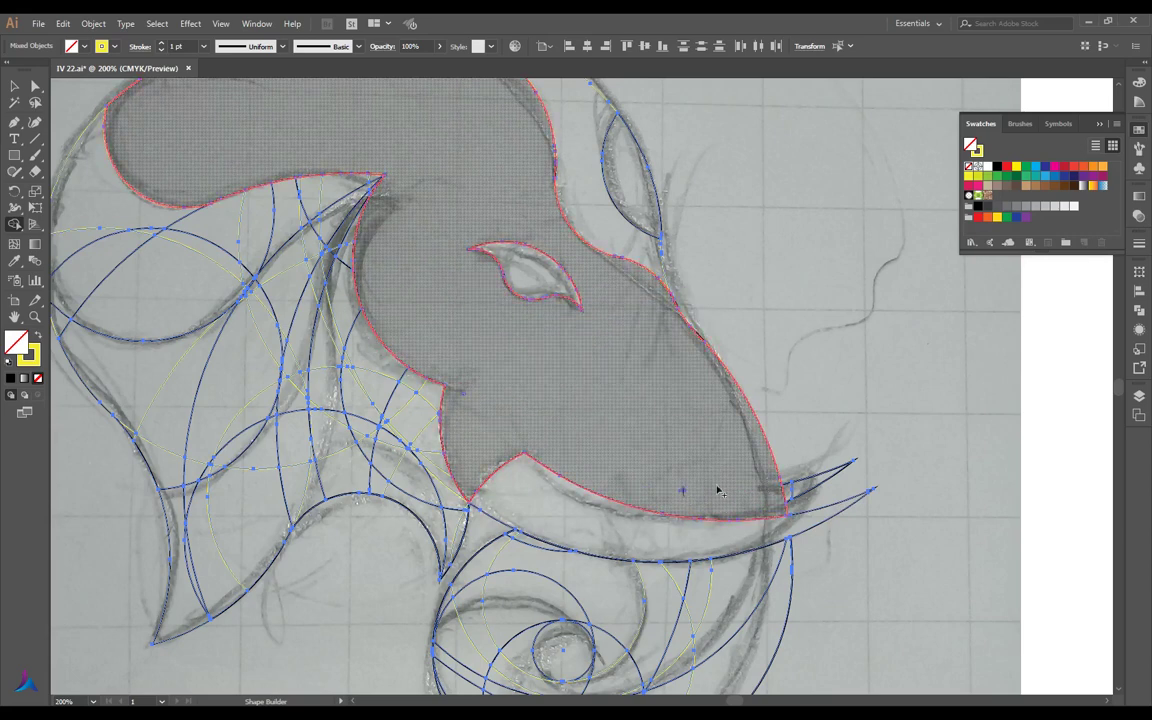
alt+scroll(730, 434, up, 1)
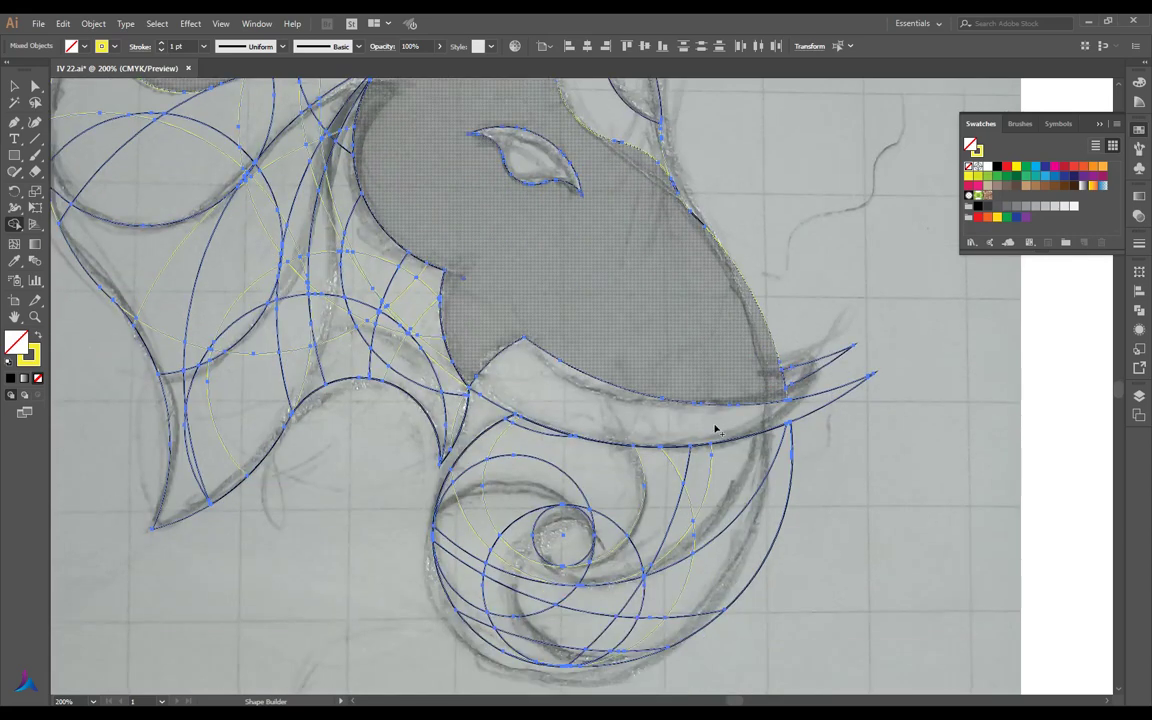
alt+scroll(714, 429, up, 1)
alt+scroll(995, 330, up, 1)
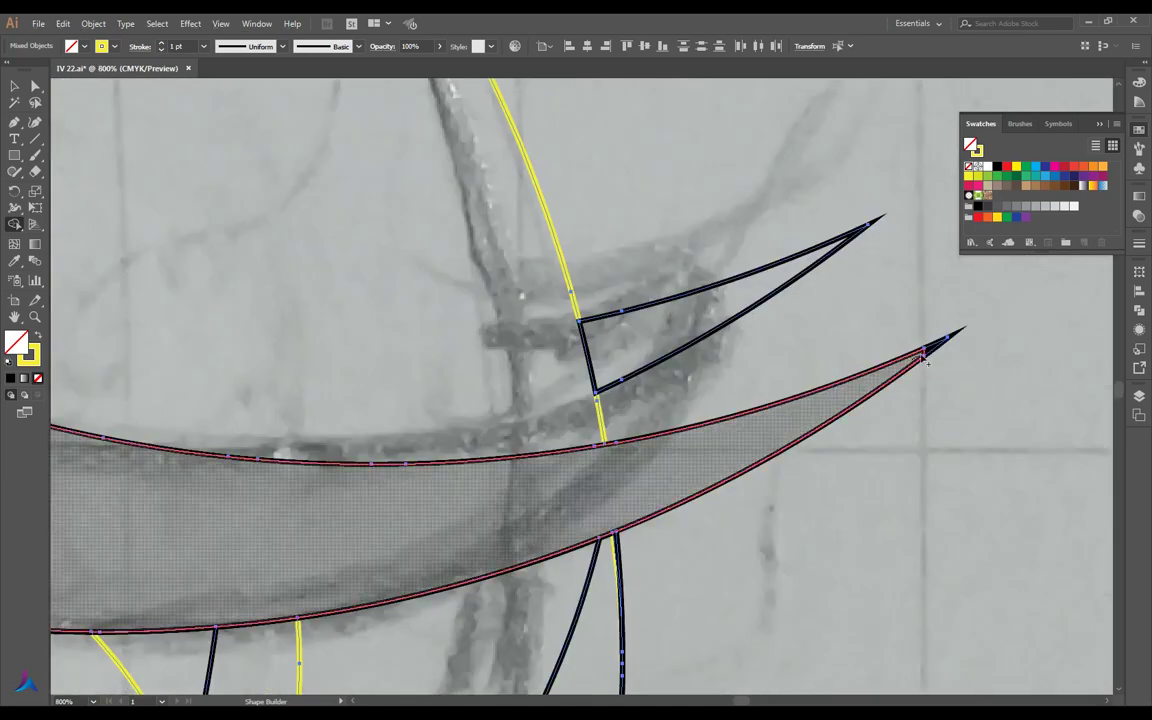
alt+scroll(923, 417, up, 1)
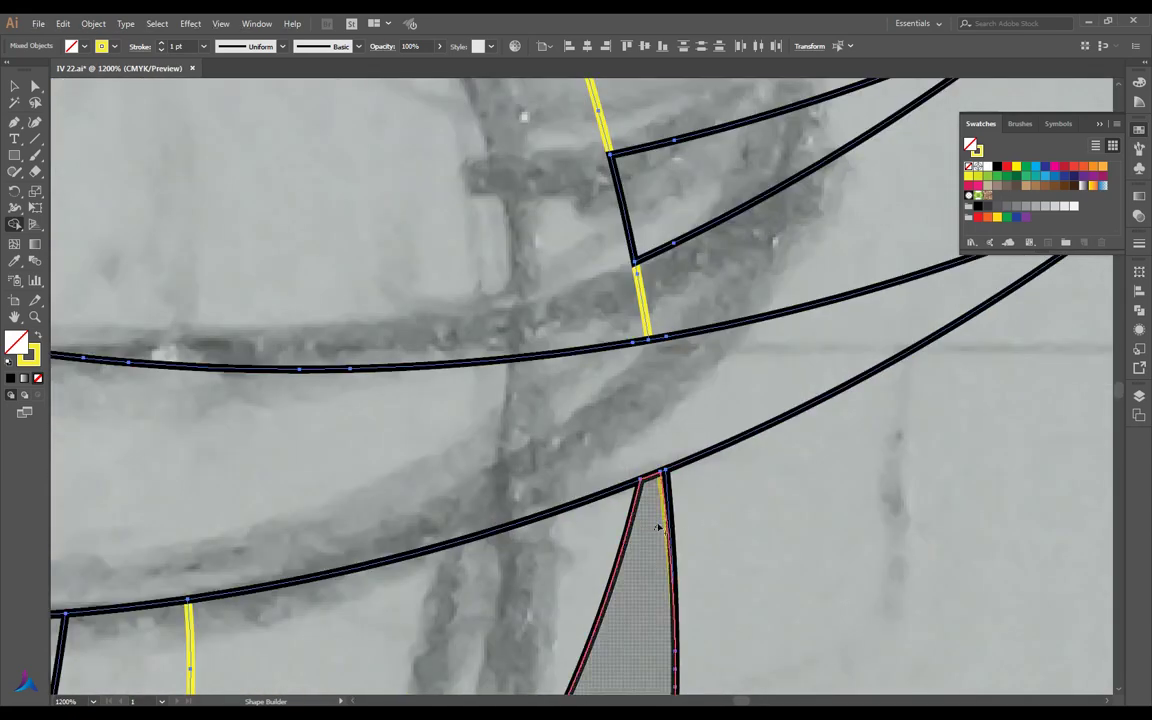
click(662, 495)
scroll(817, 463, down, 2)
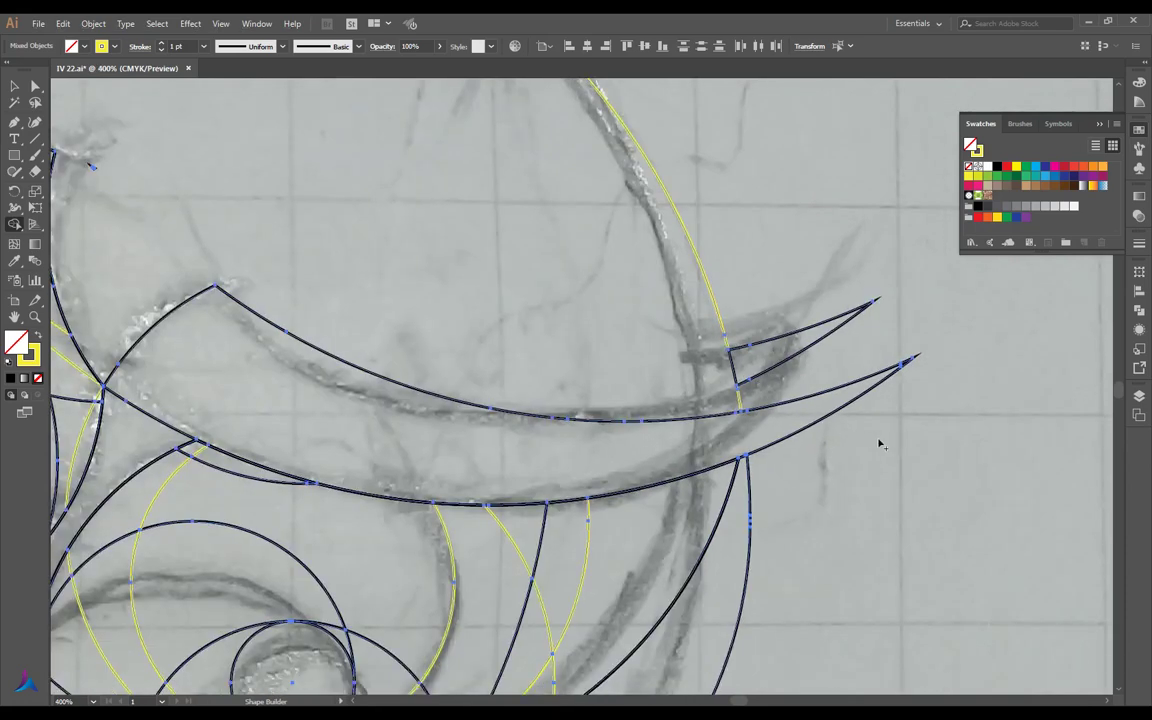
scroll(877, 442, down, 1)
scroll(857, 443, down, 2)
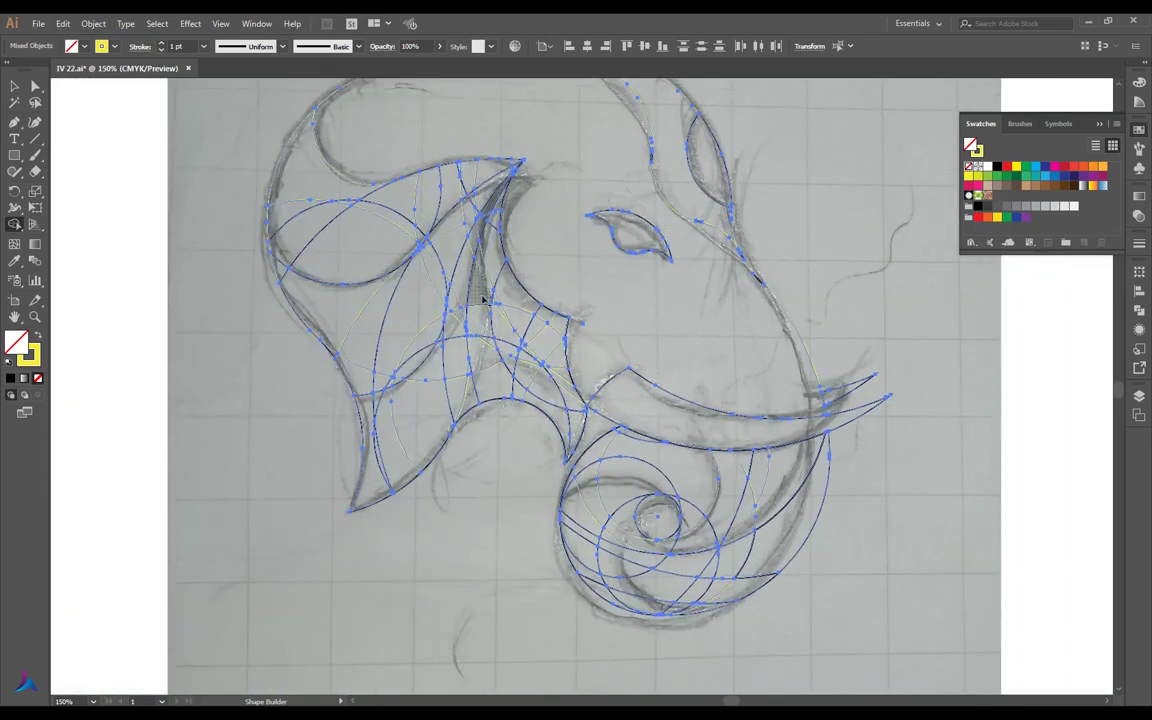
scroll(400, 330, up, 1)
scroll(400, 330, up, 1)
scroll(560, 383, up, 2)
scroll(560, 383, down, 1)
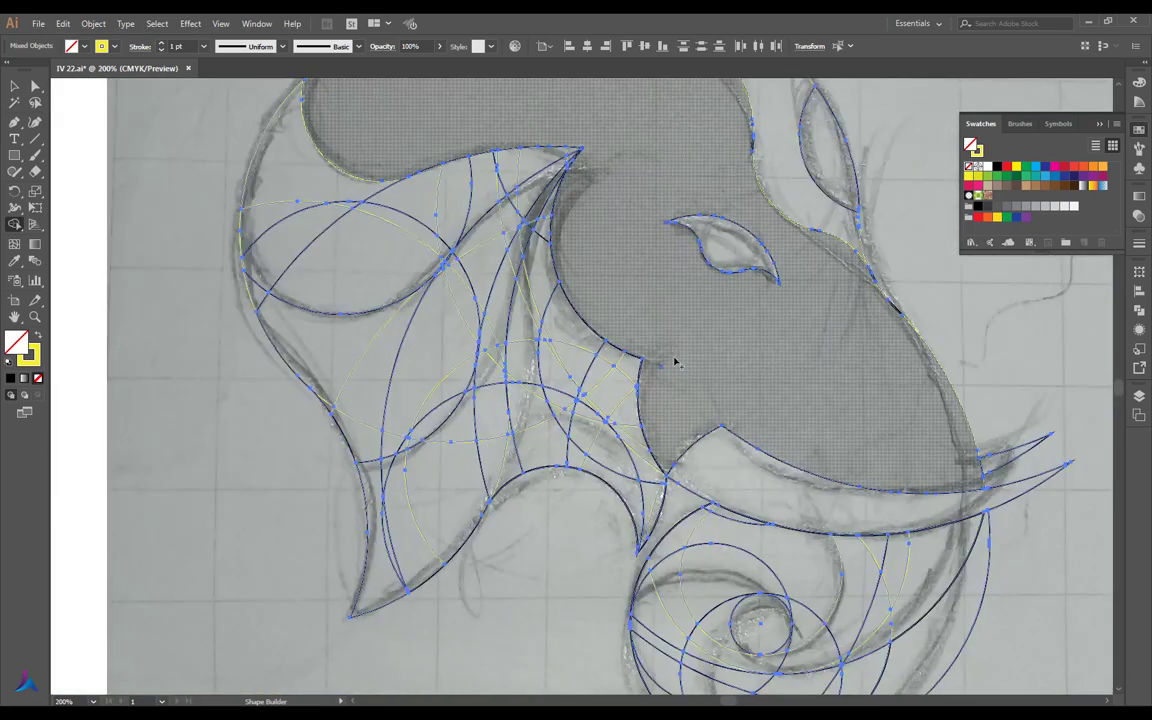
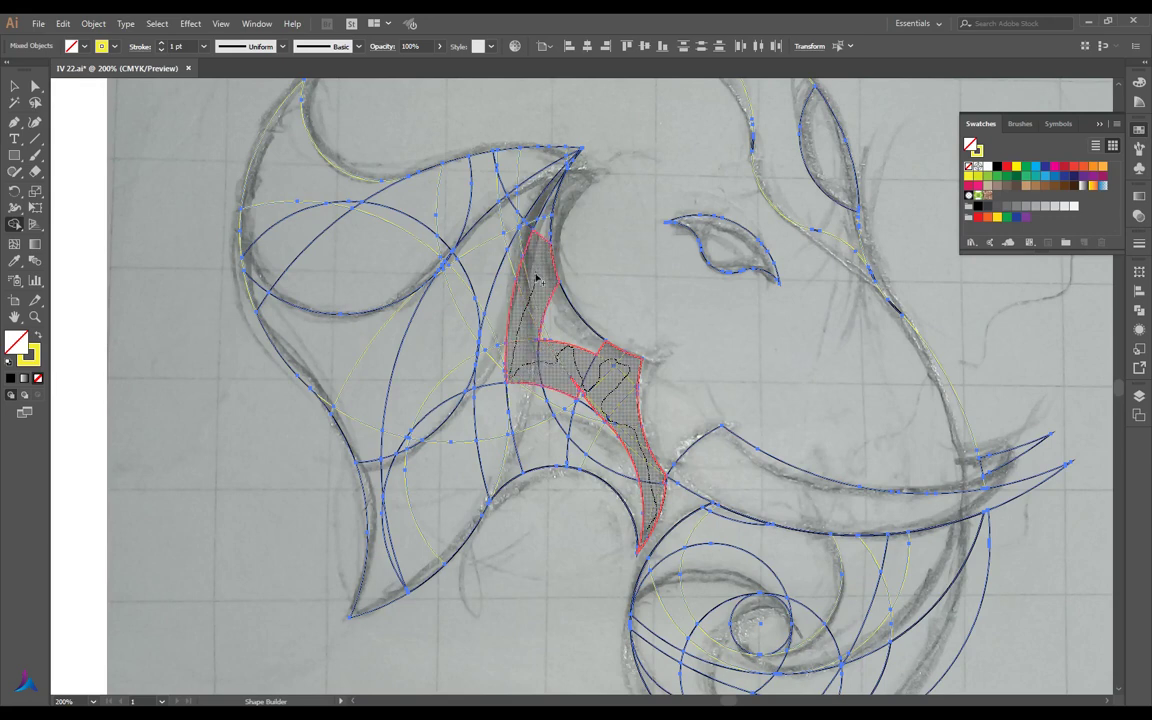
Merge the crescent regions and the forehead region between ear and eye into one head shape
click(565, 343)
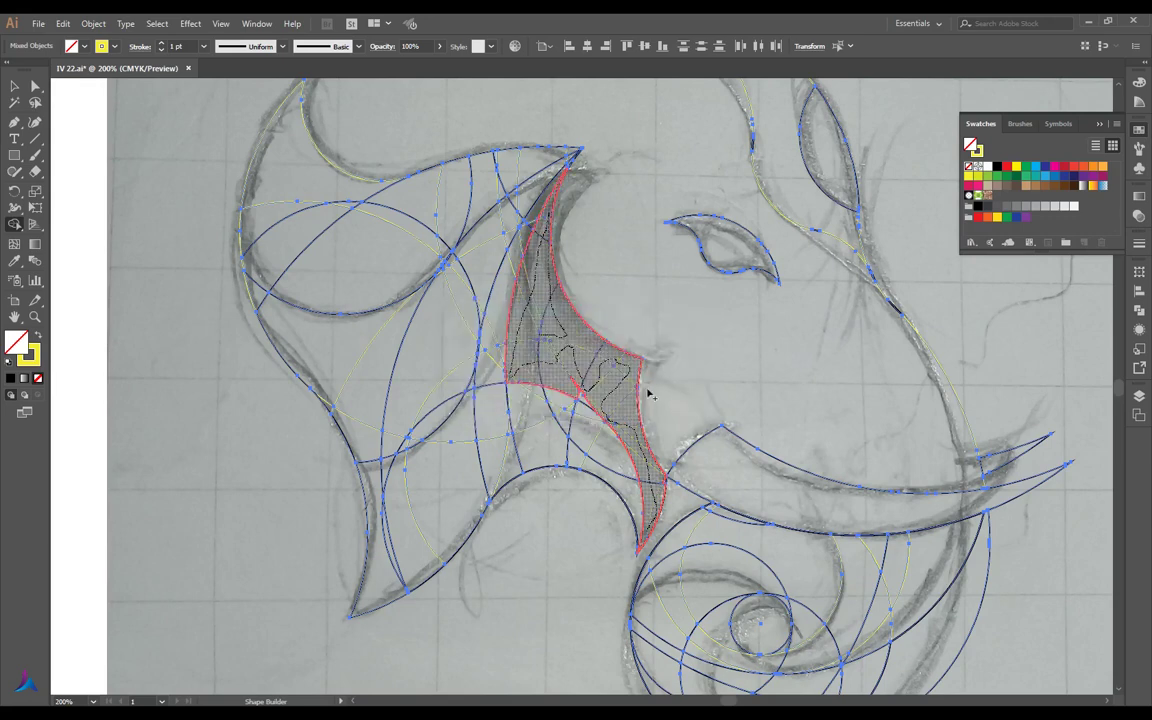
click(583, 385)
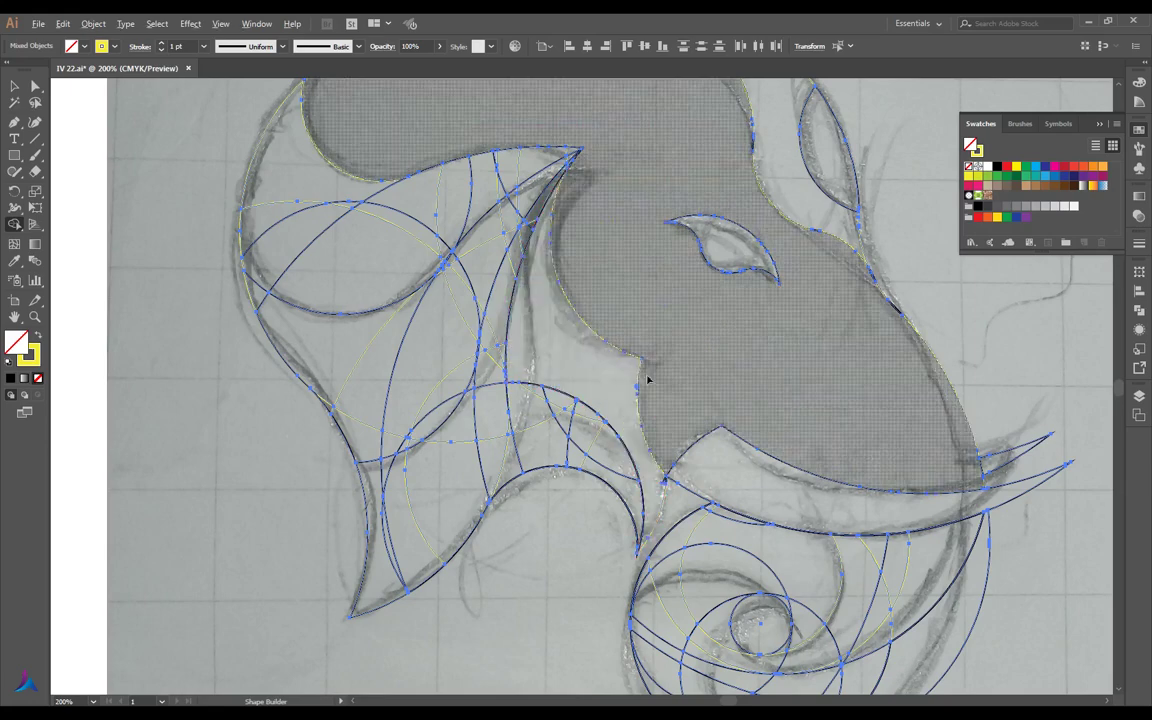
scroll(645, 383, up, 3)
scroll(640, 395, up, 3)
click(625, 411)
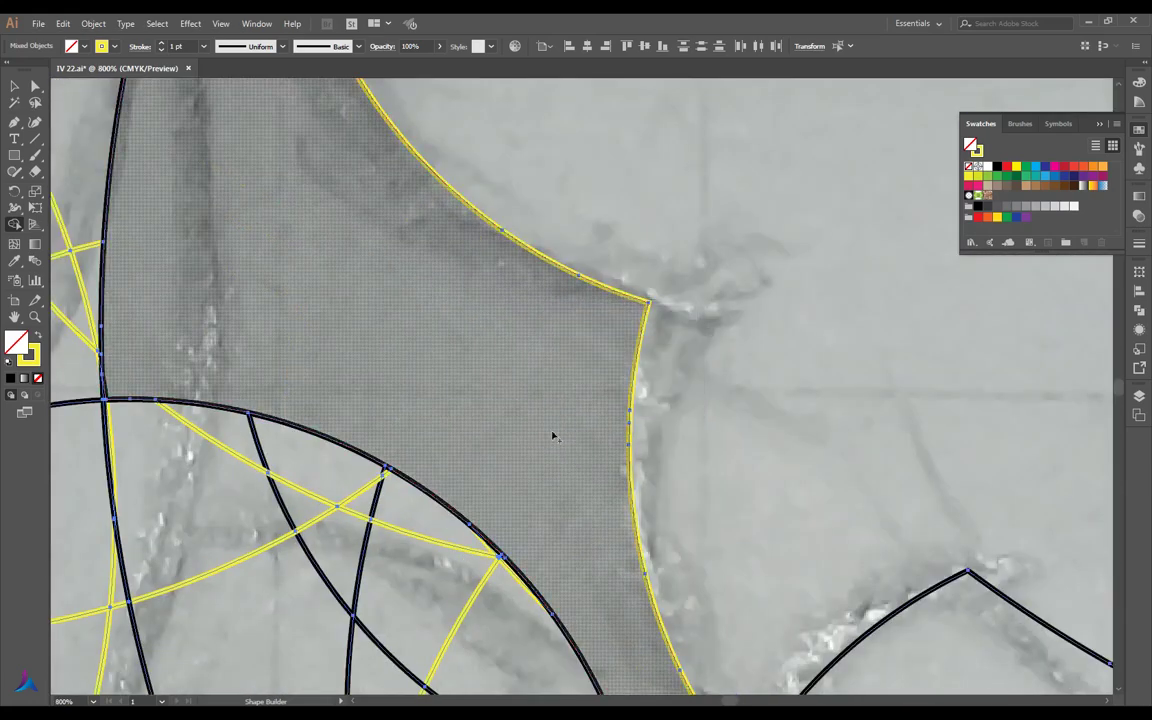
scroll(707, 419, down, 1)
scroll(566, 339, down, 5)
scroll(651, 355, up, 2)
scroll(599, 329, up, 2)
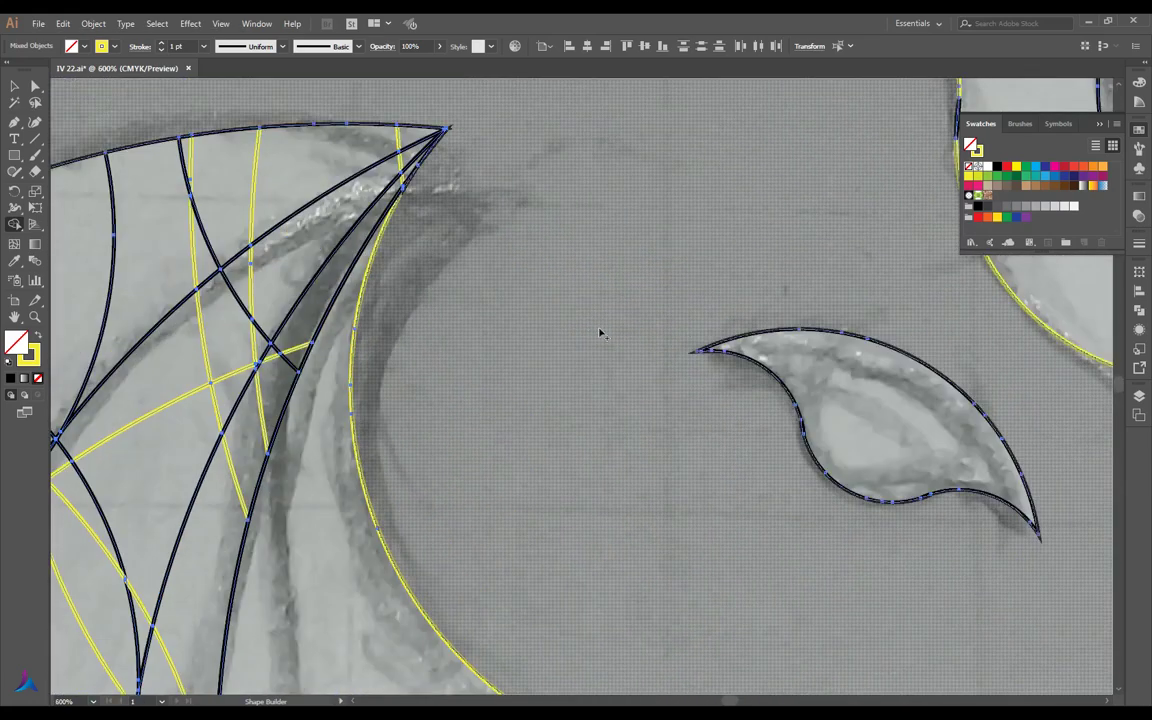
scroll(378, 157, up, 3)
scroll(424, 313, up, 2)
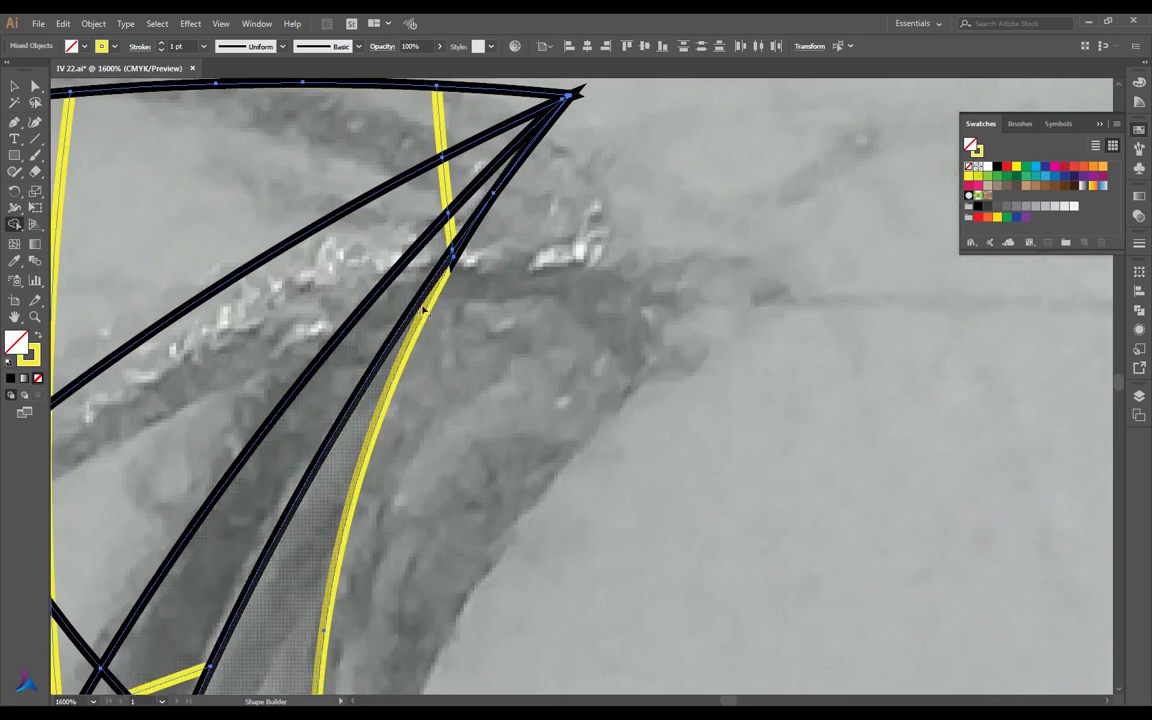
Absorb the two thin slivers at the ear tip into the head shape
click(462, 256)
click(526, 148)
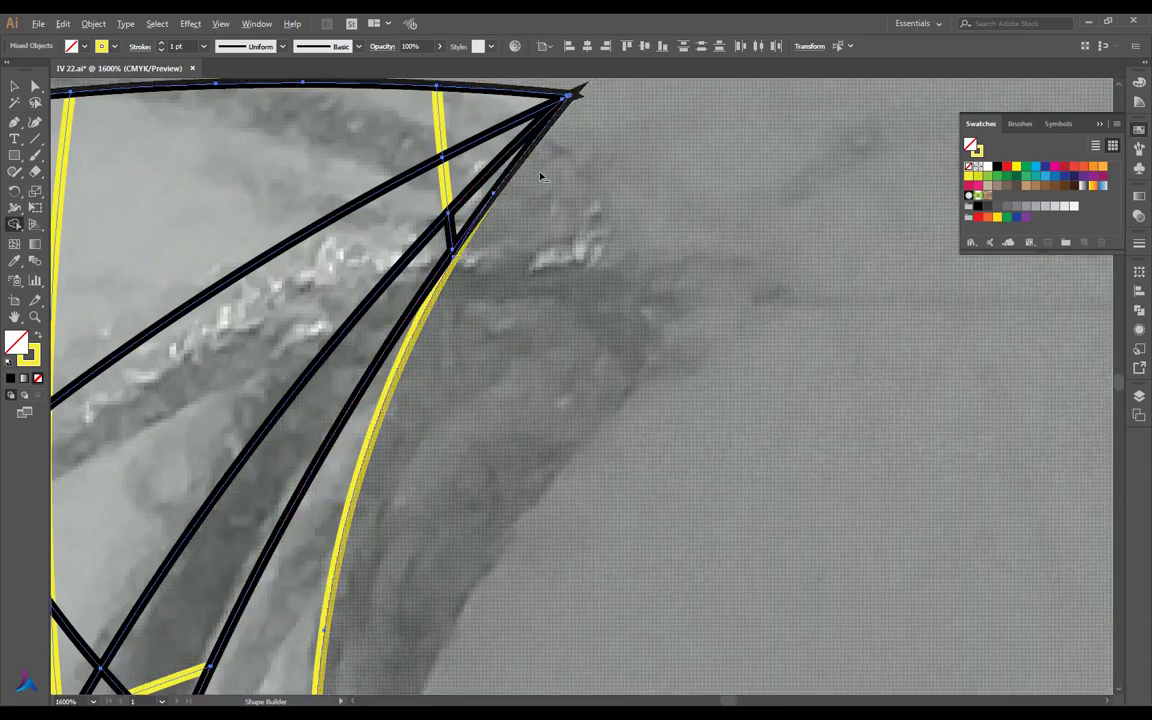
scroll(540, 175, down, 2)
scroll(540, 175, down, 1)
scroll(594, 205, down, 3)
scroll(581, 216, down, 3)
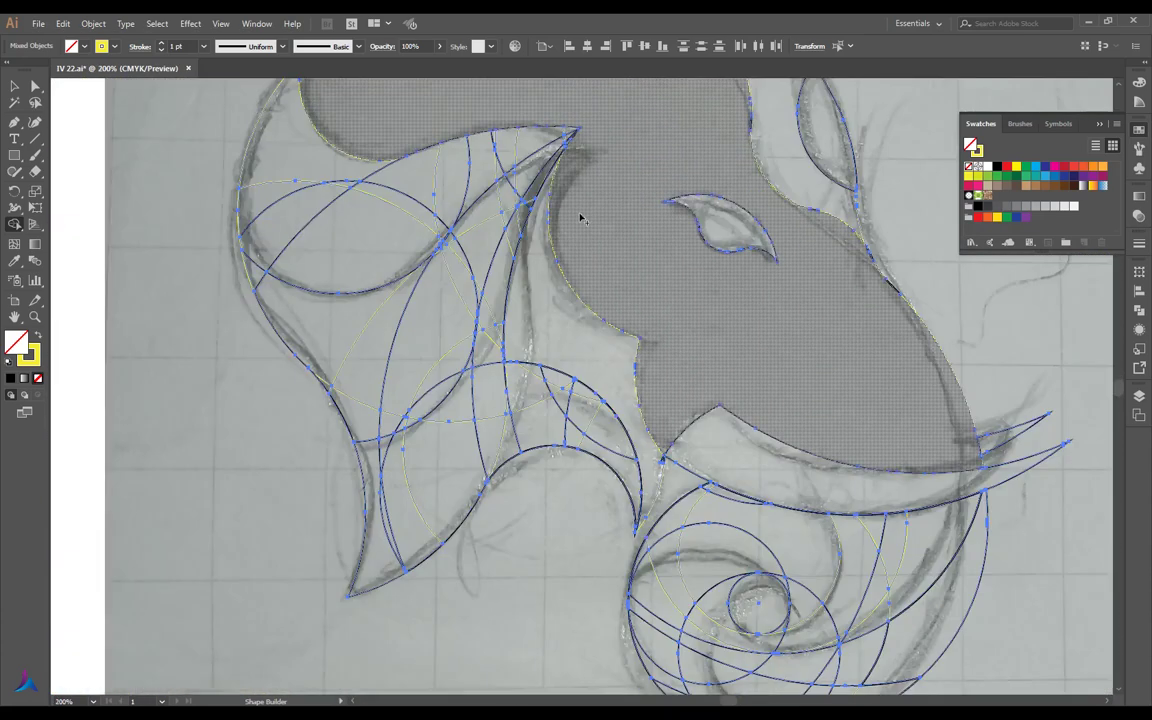
Join the lower ear-tip regions and the large region into the long strip below the ear tip
drag(390, 552, 444, 443)
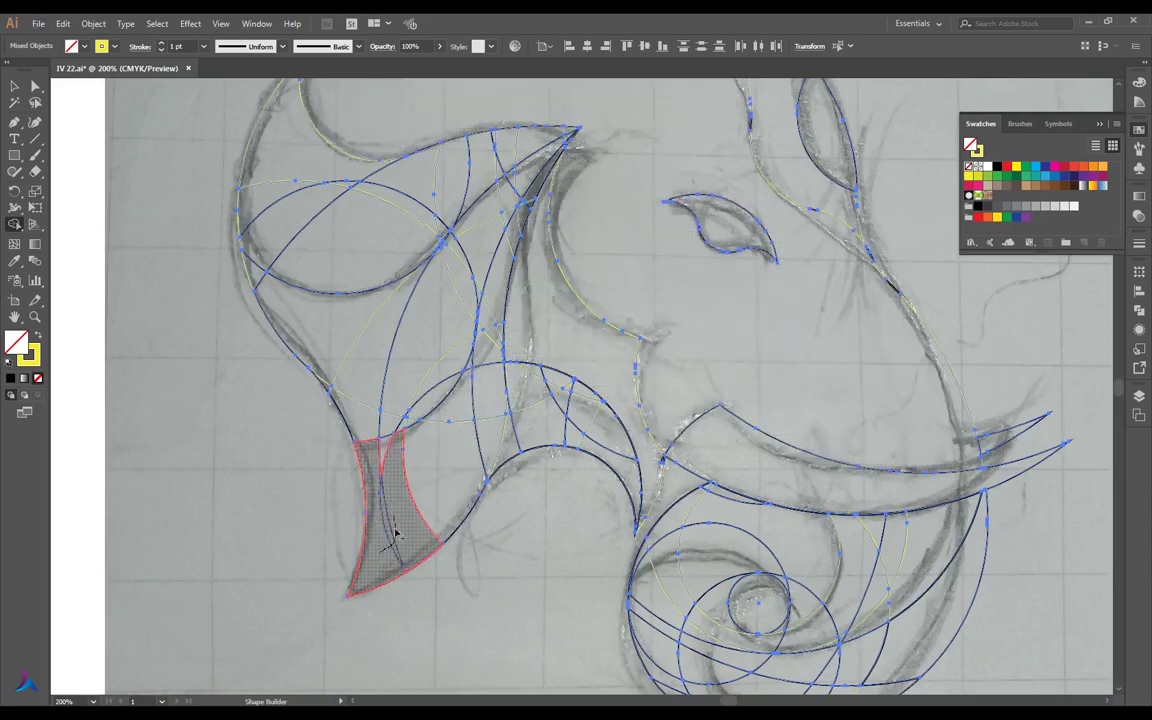
scroll(496, 329, up, 2)
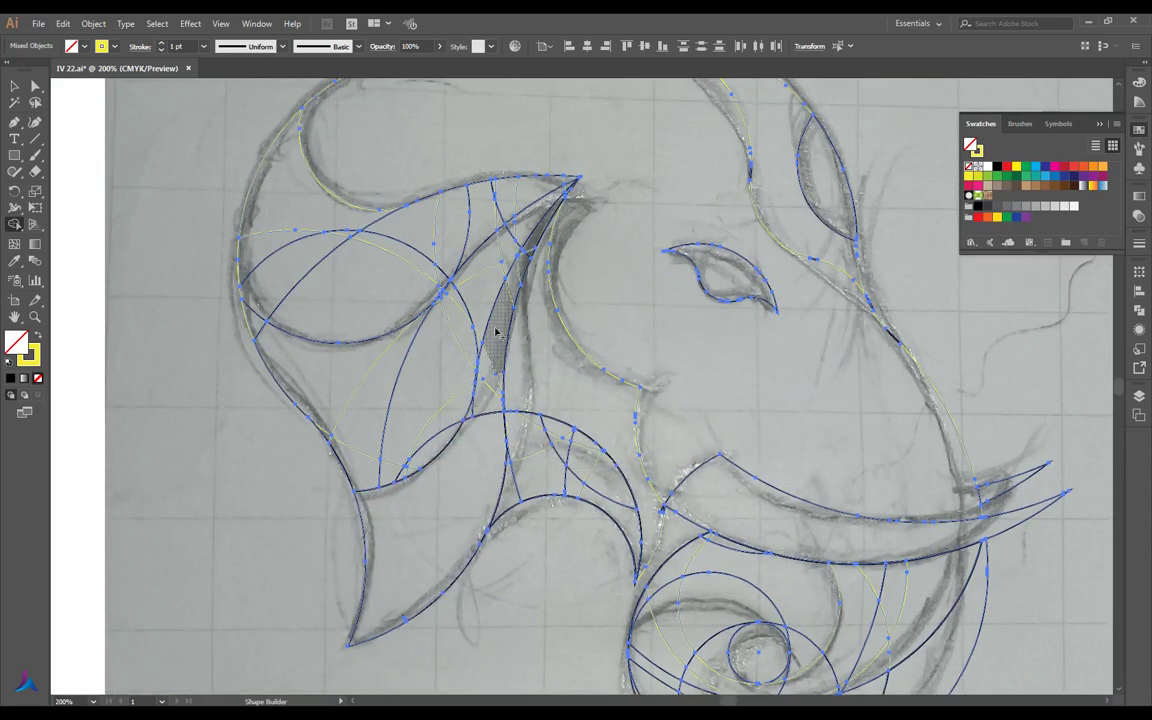
scroll(475, 420, up, 1)
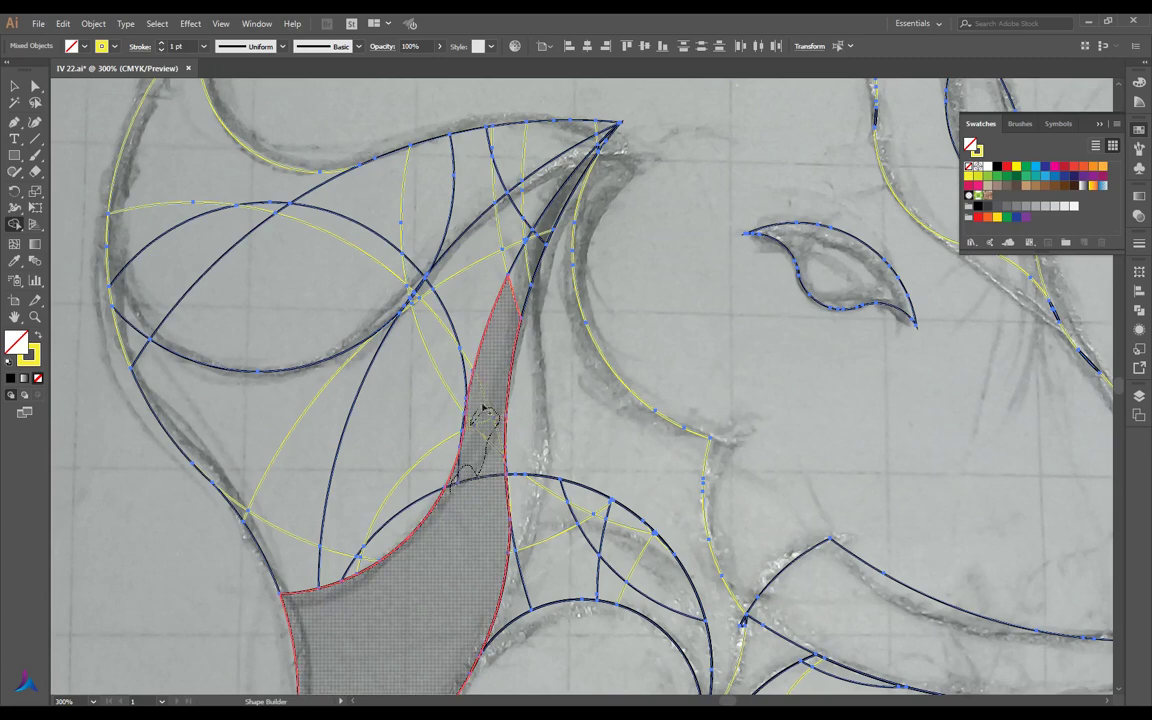
click(540, 236)
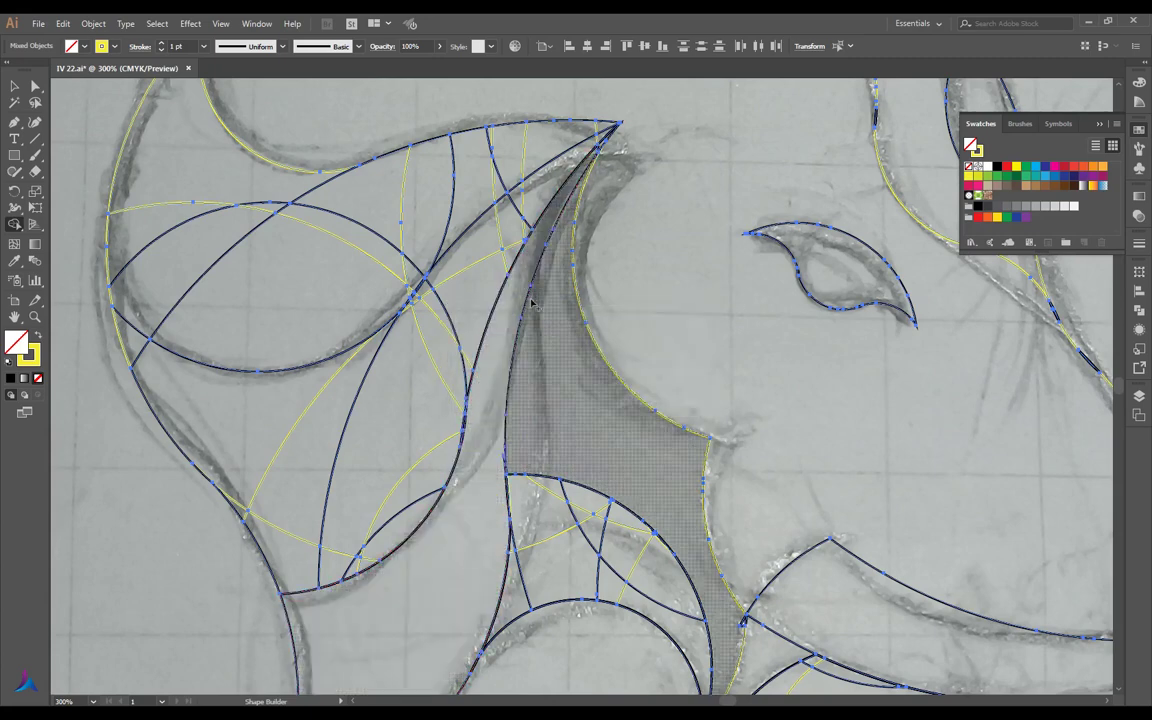
scroll(497, 377, up, 1)
click(502, 400)
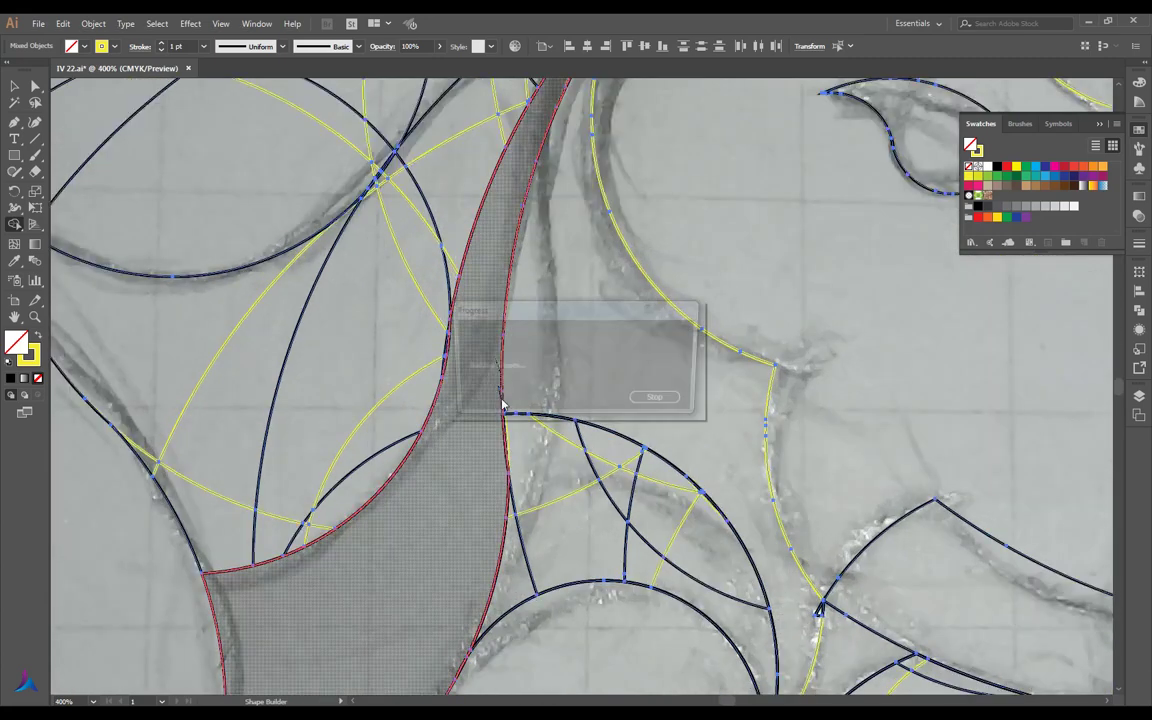
Add the two small regions and the tall region to the strip, extending into the right neighbour
mouse_move(513, 568)
mouse_down()
mouse_move(519, 475)
mouse_move(699, 527)
mouse_up()
scroll(637, 463, down, 1)
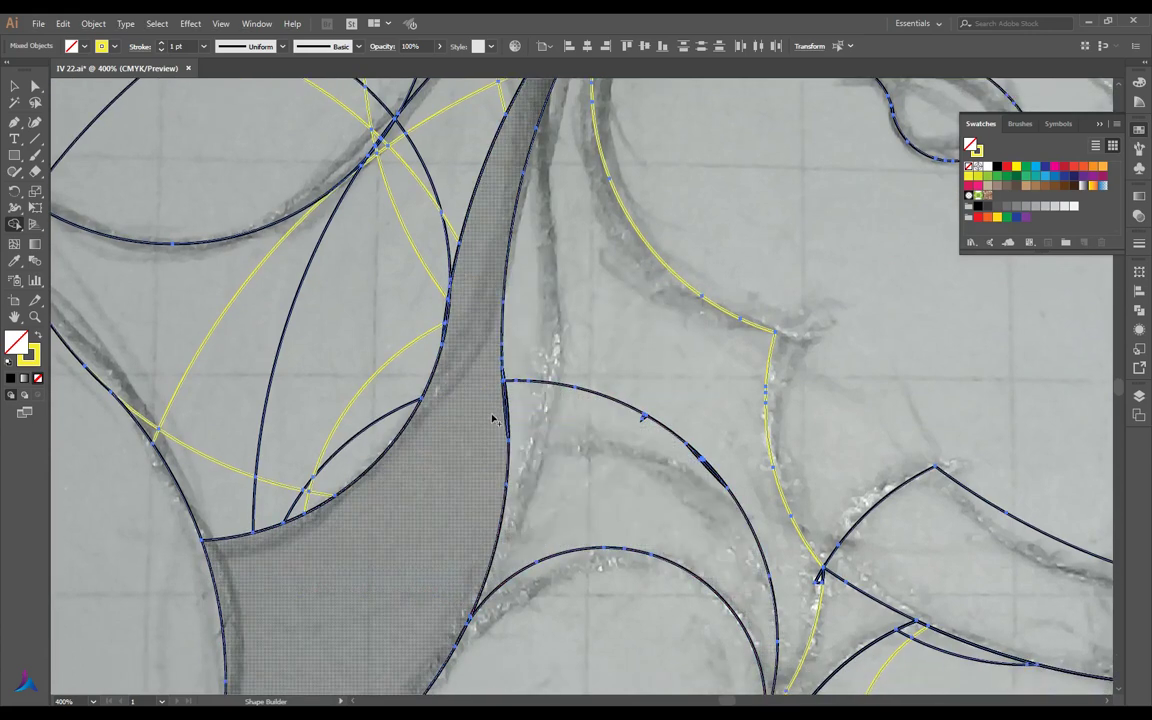
click(497, 412)
drag(517, 370, 505, 378)
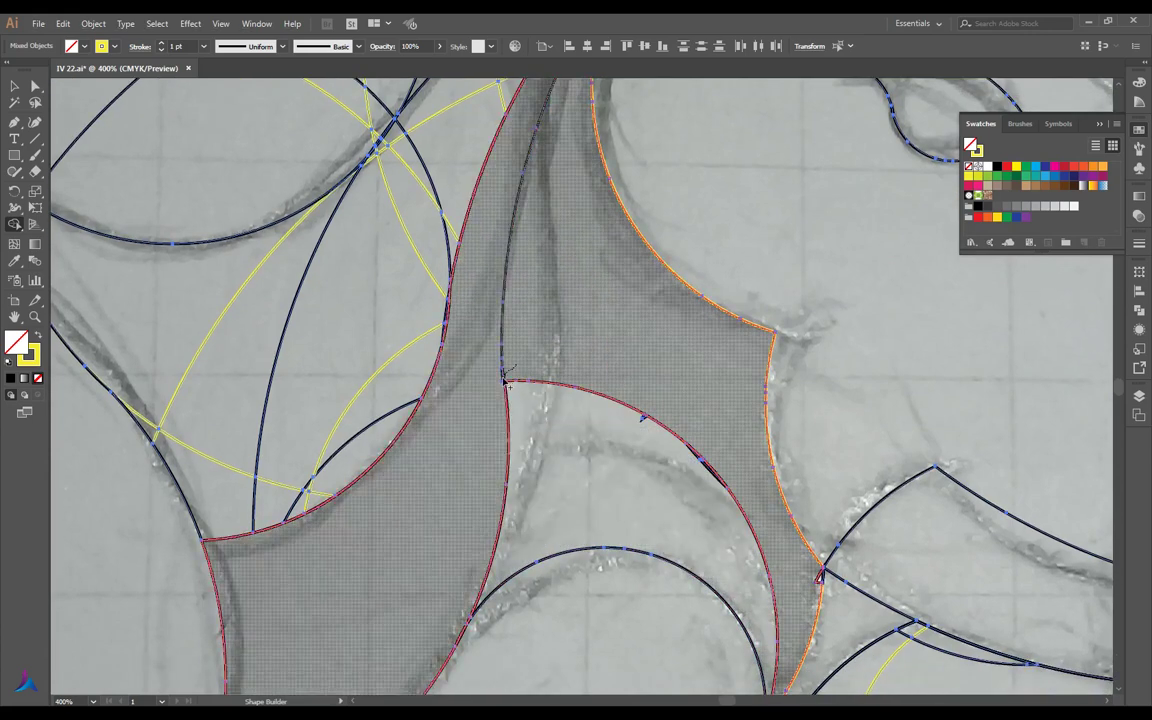
Undo the over-reaching merge so the regions near the ear are separate again
key(ctrl+z)
key(ctrl+z)
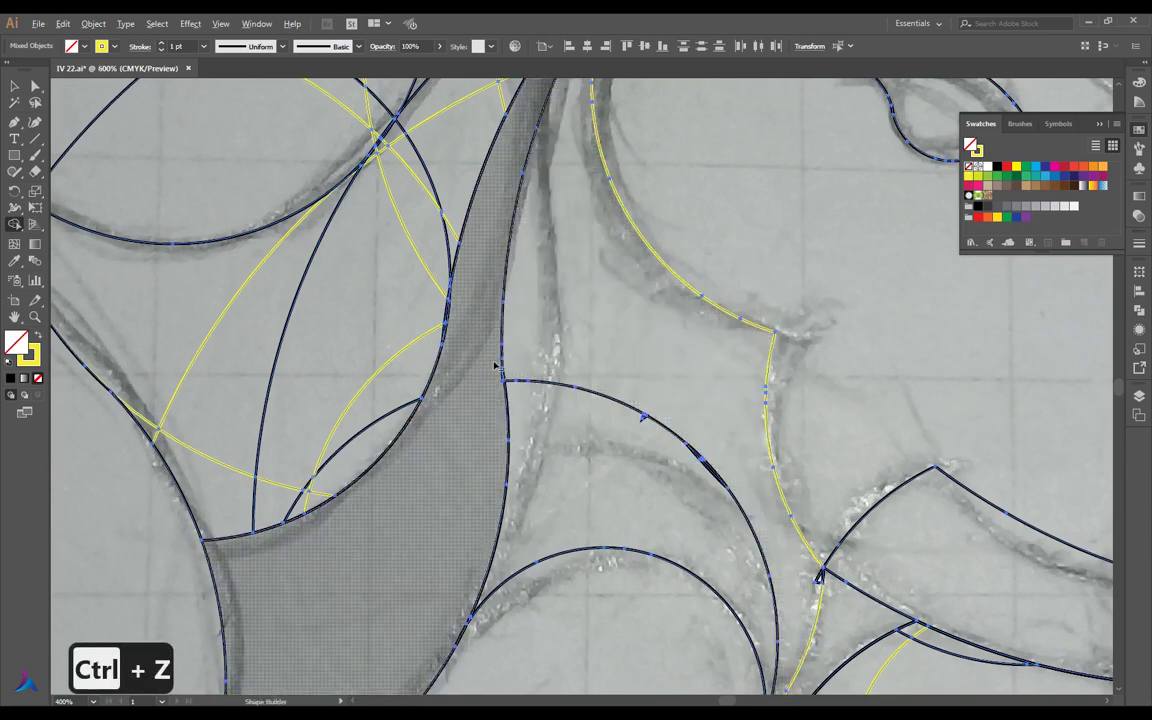
scroll(496, 365, up, 4)
scroll(465, 405, down, 2)
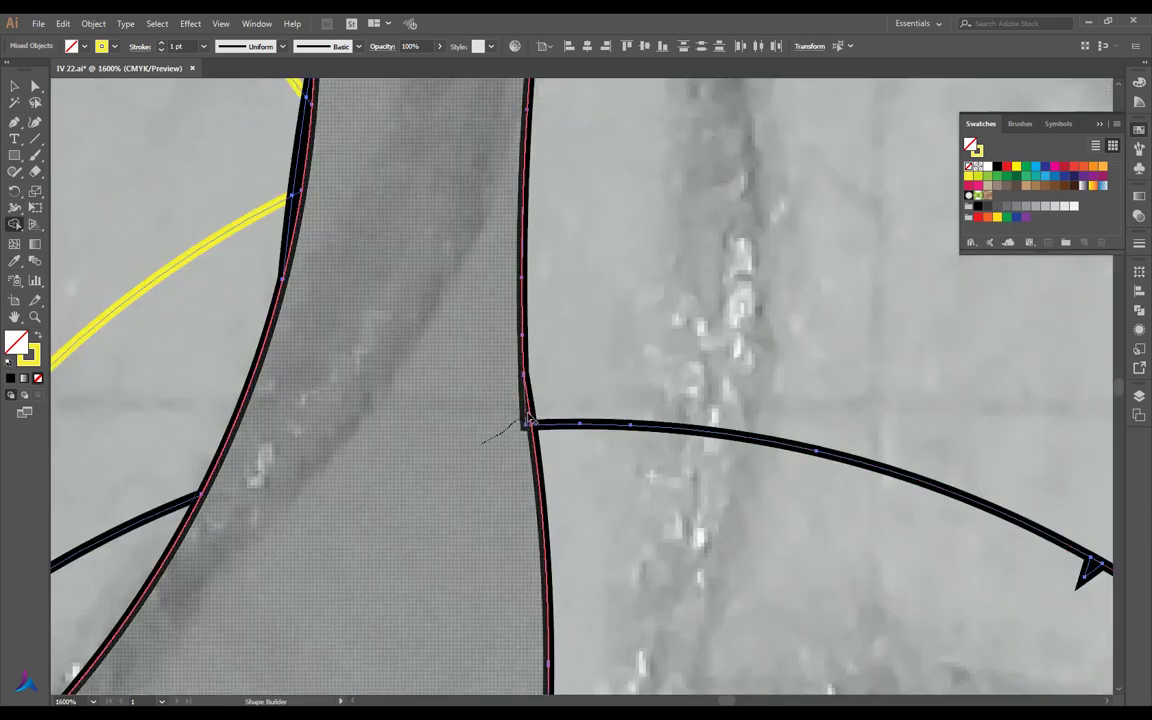
scroll(890, 522, down, 2)
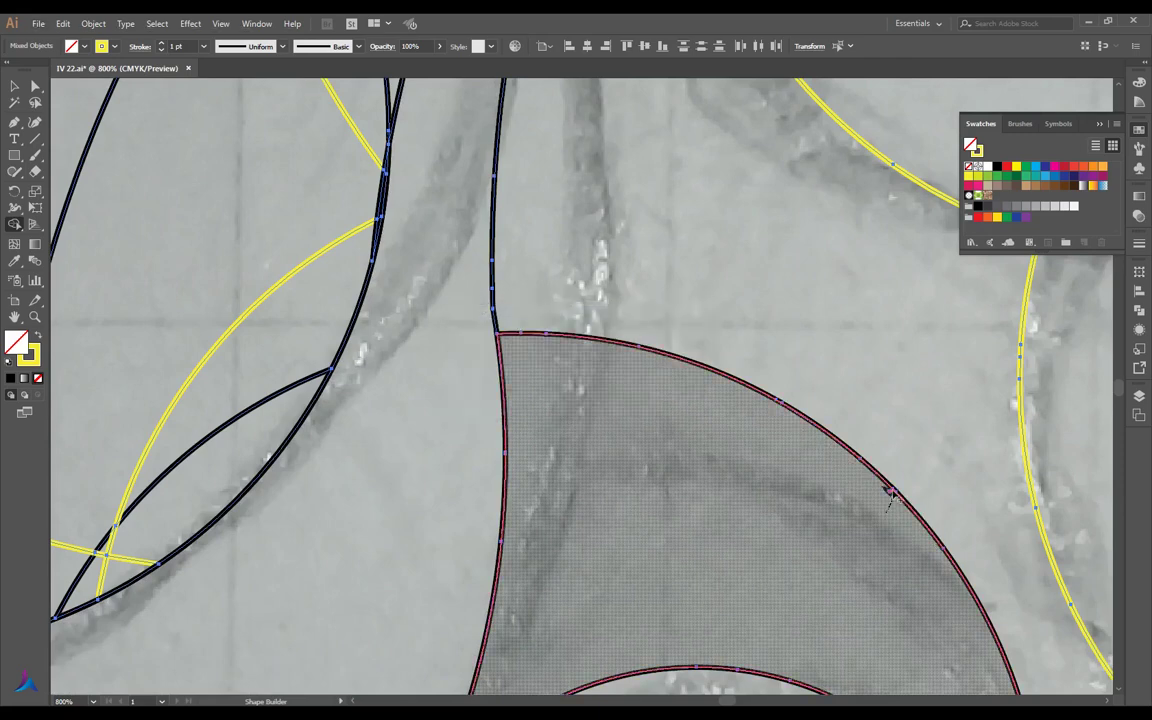
scroll(784, 501, down, 2)
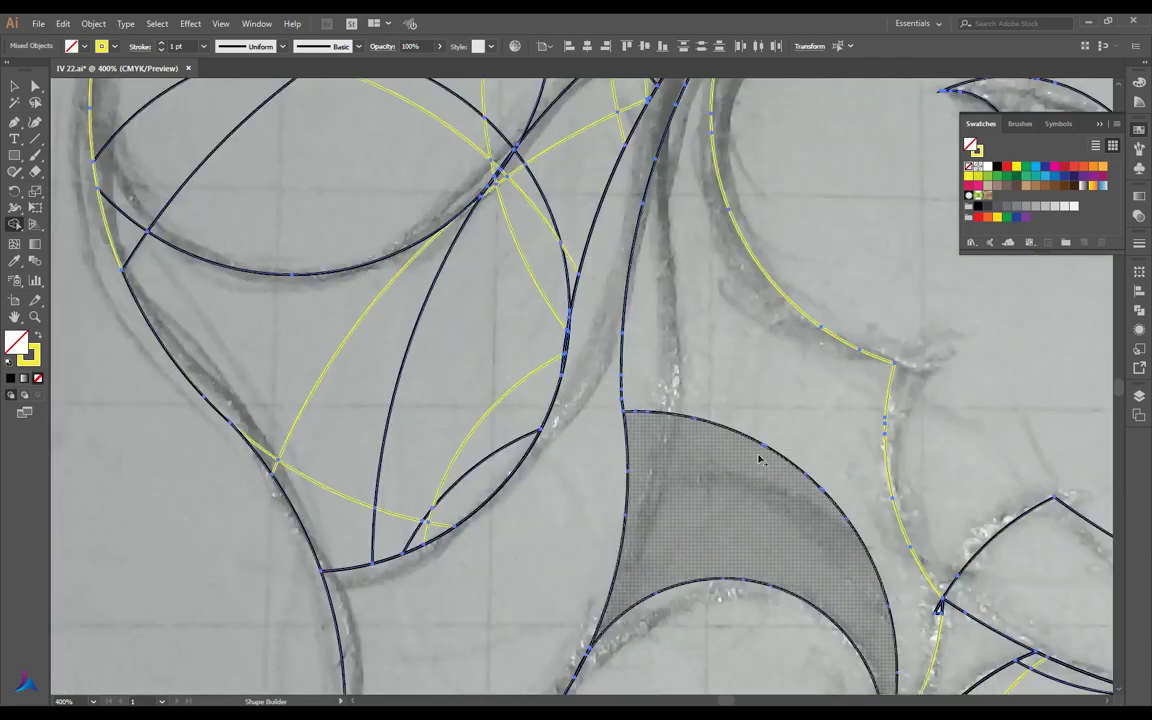
scroll(769, 501, down, 1)
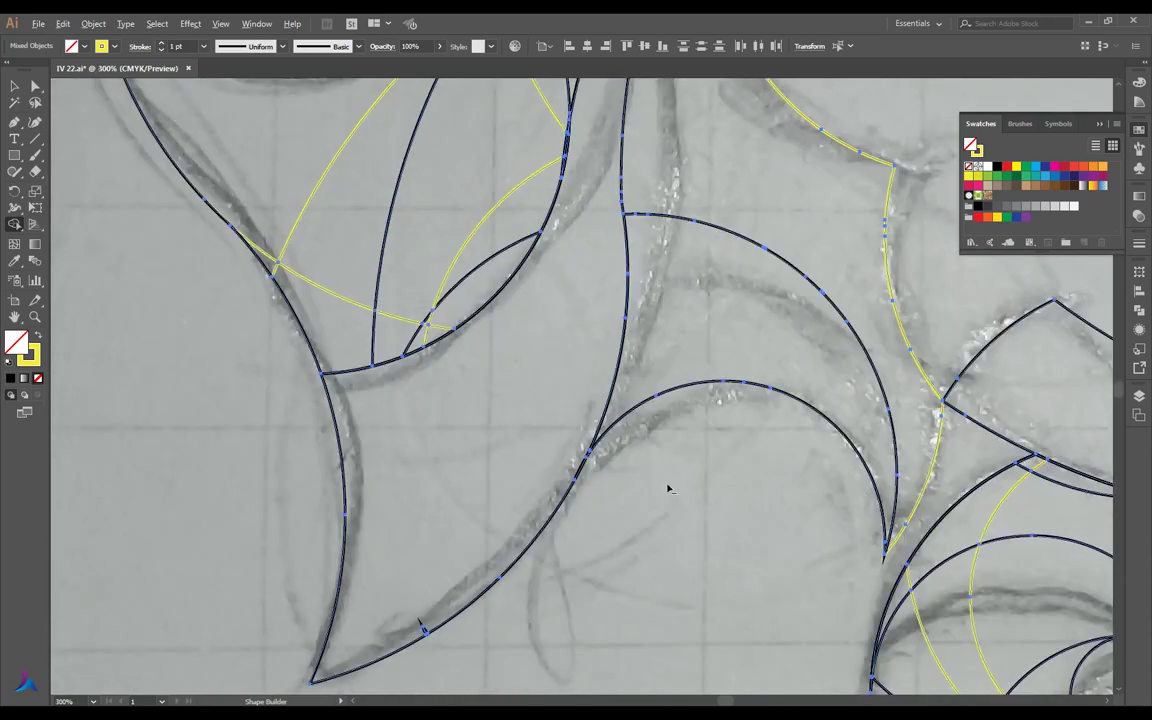
scroll(666, 489, down, 2)
scroll(637, 309, up, 3)
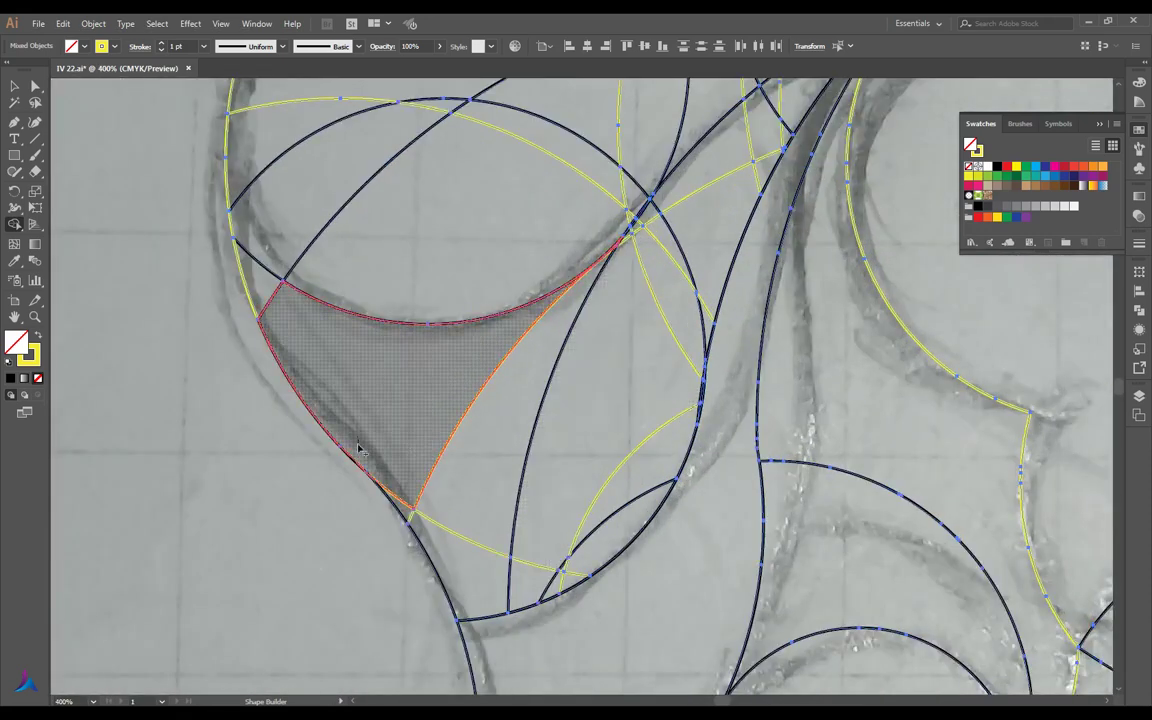
Merge the cheek triangle, middle region and upper triangles into one cheek shape
drag(380, 470, 442, 562)
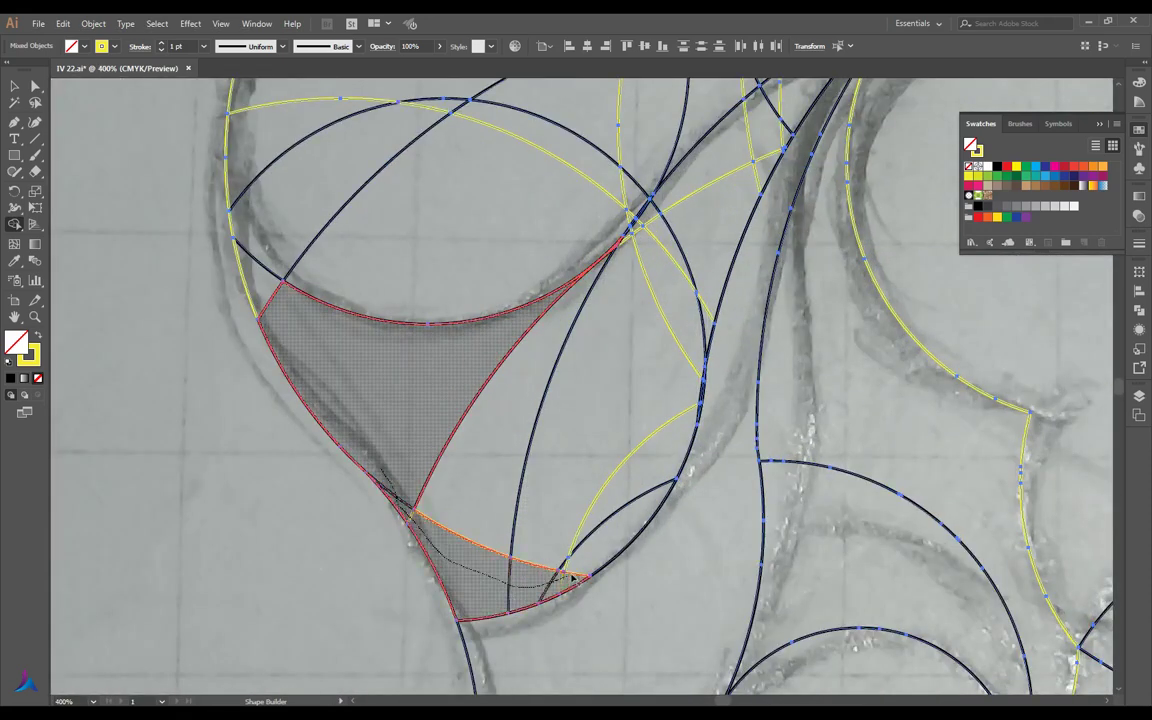
drag(573, 578, 476, 511)
drag(640, 348, 463, 375)
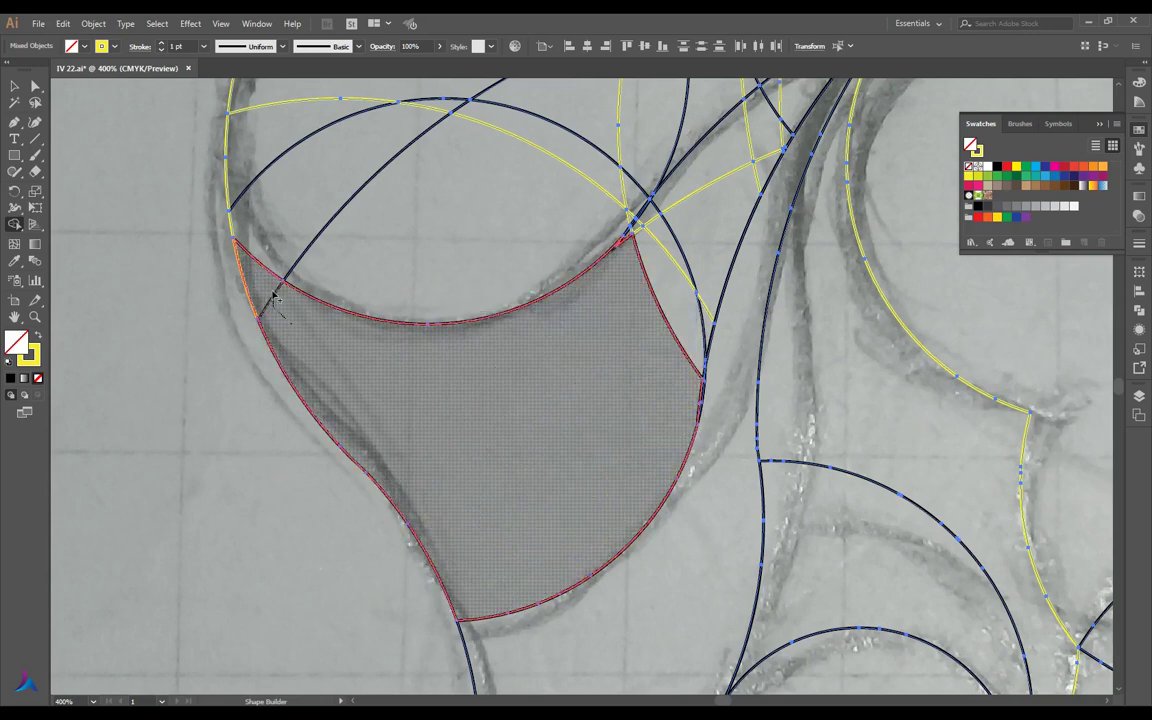
scroll(692, 510, up, 3)
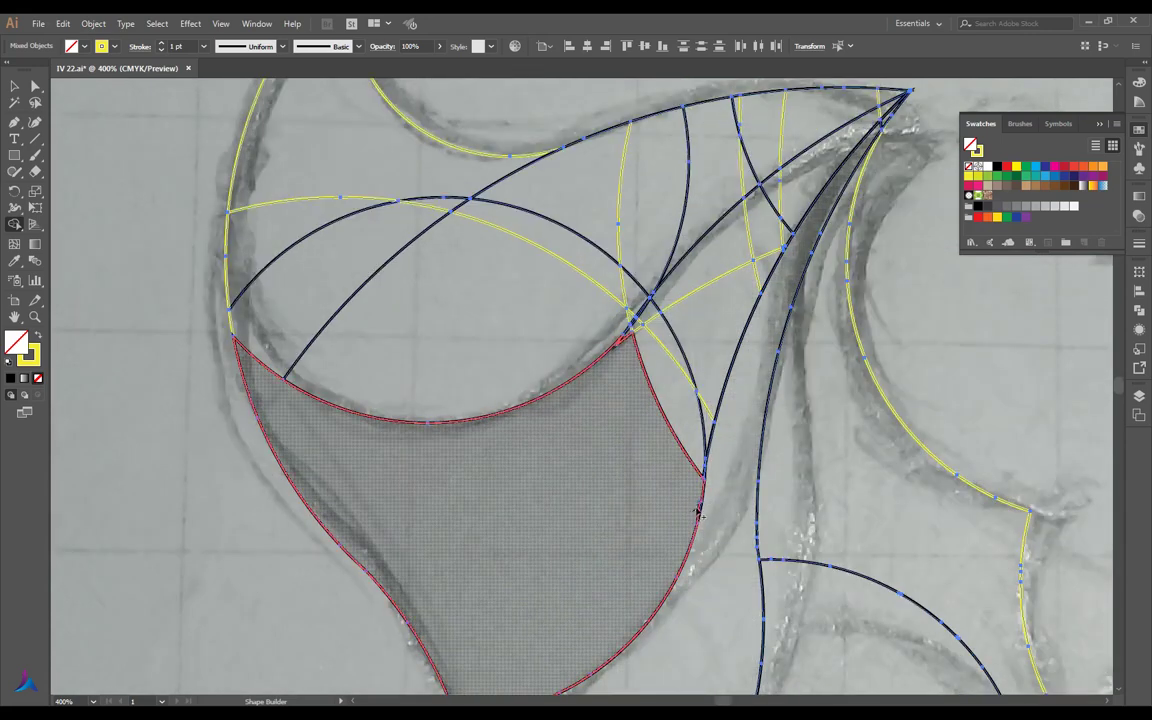
drag(697, 474, 710, 365)
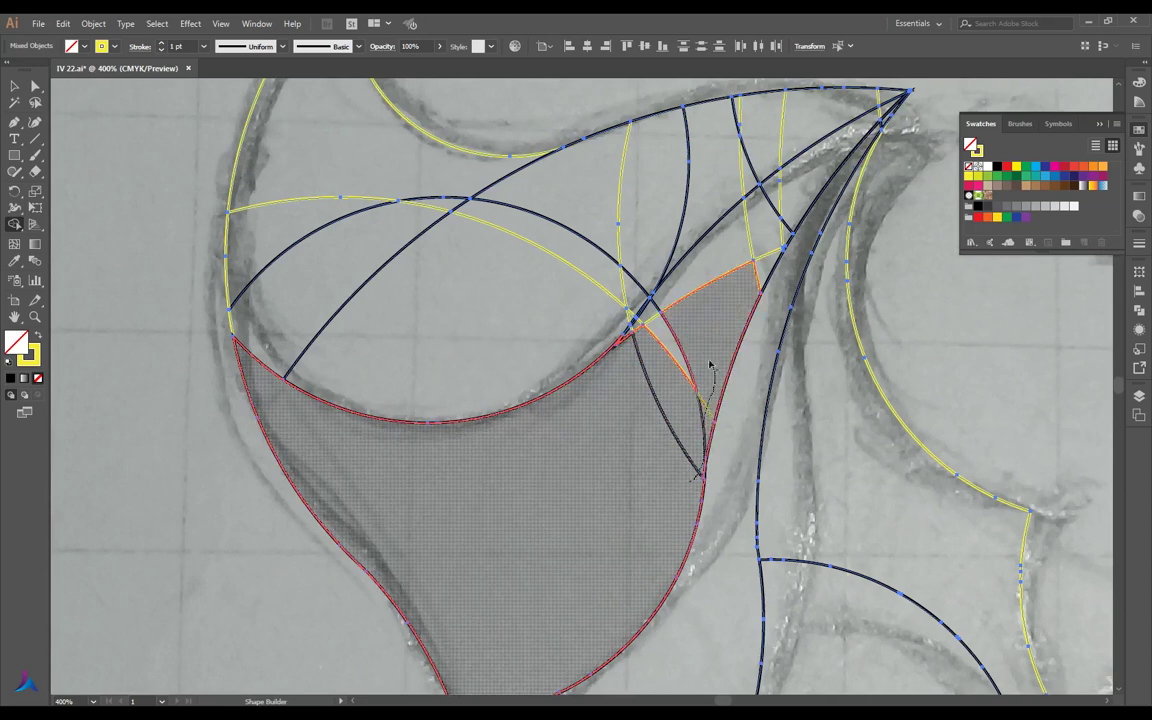
drag(645, 322, 770, 232)
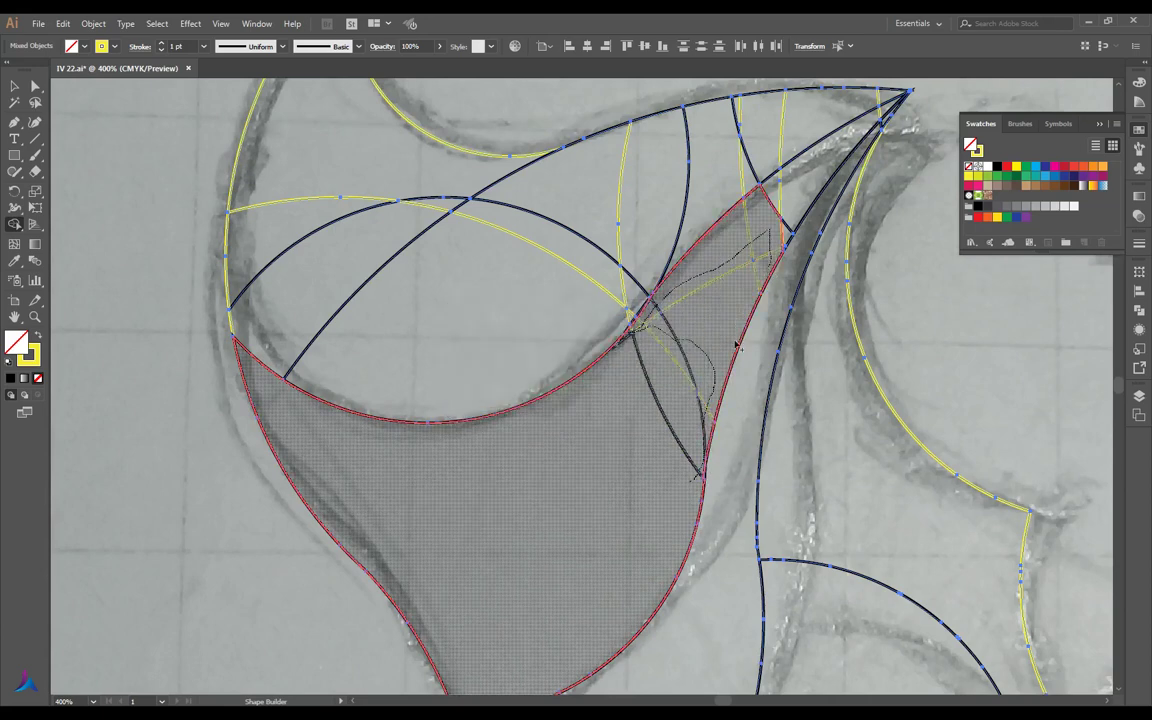
drag(736, 345, 706, 478)
Fuse the small ear-lobe regions at the head's upper left into a single piece
scroll(706, 478, up, 3)
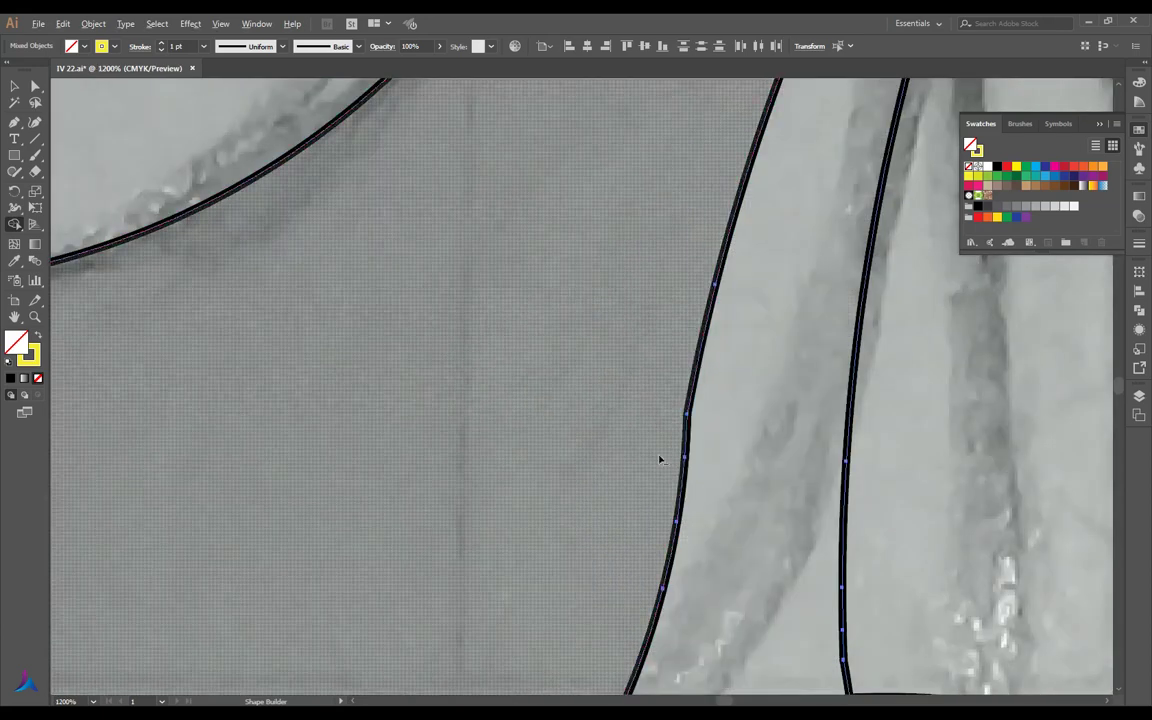
scroll(660, 460, down, 5)
scroll(833, 237, up, 1)
scroll(833, 237, up, 1)
scroll(760, 300, up, 1)
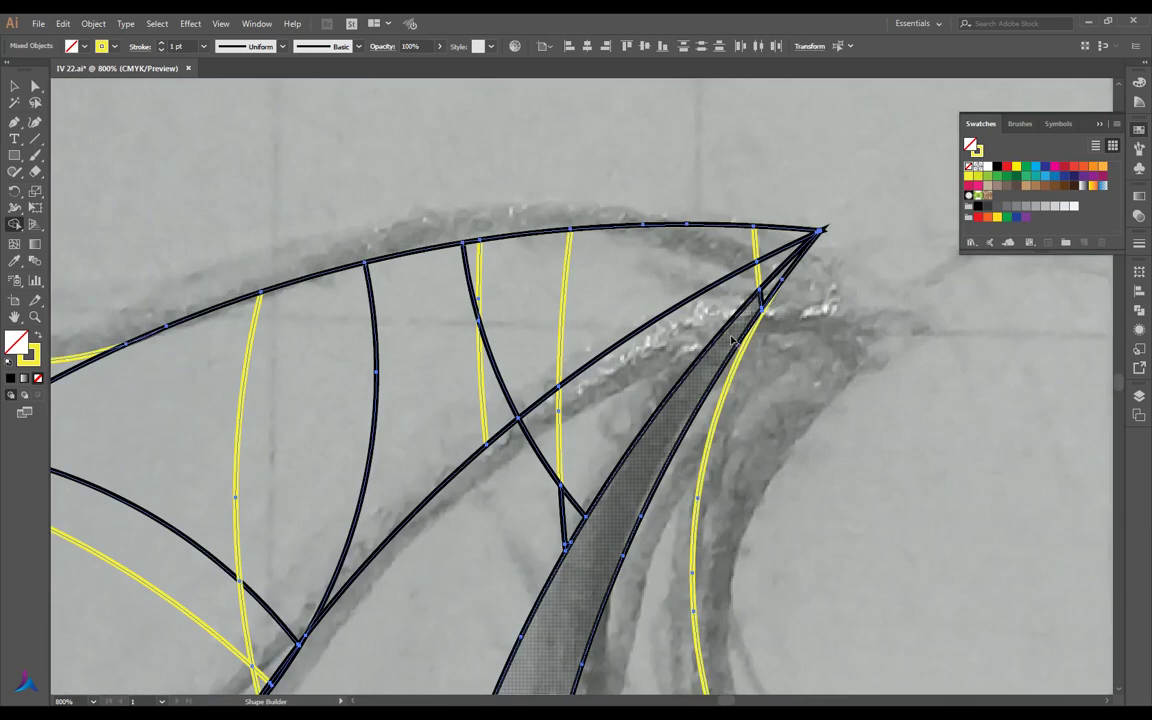
scroll(800, 280, up, 3)
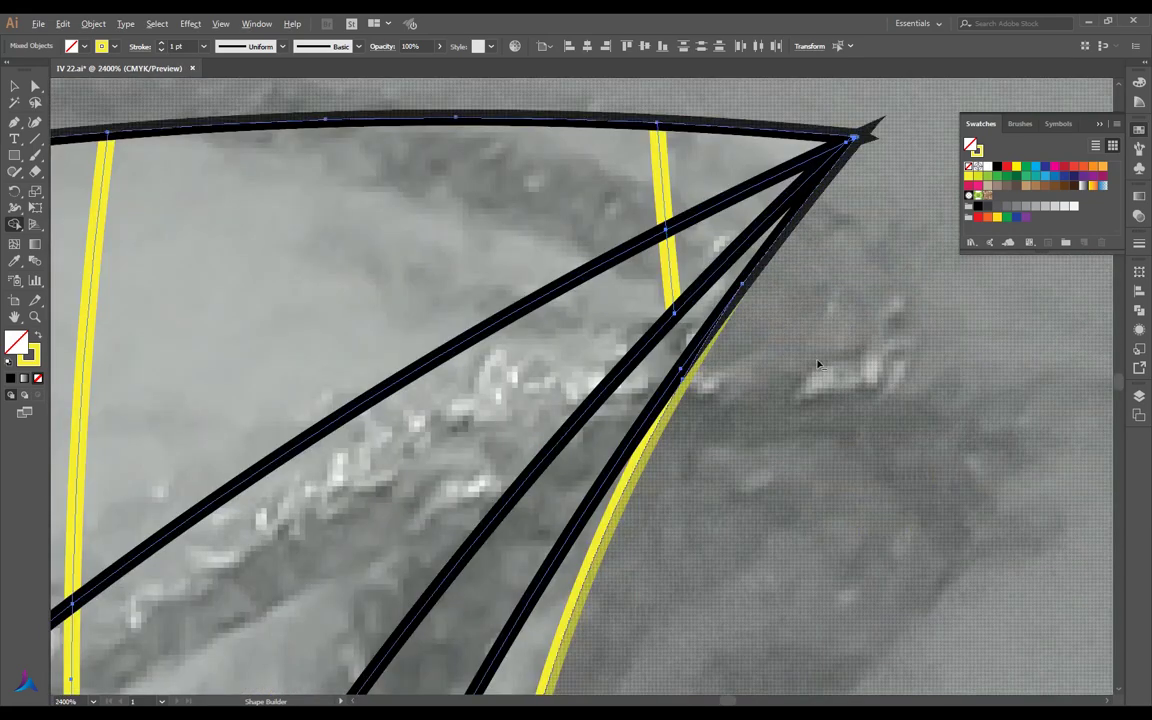
scroll(817, 364, down, 1)
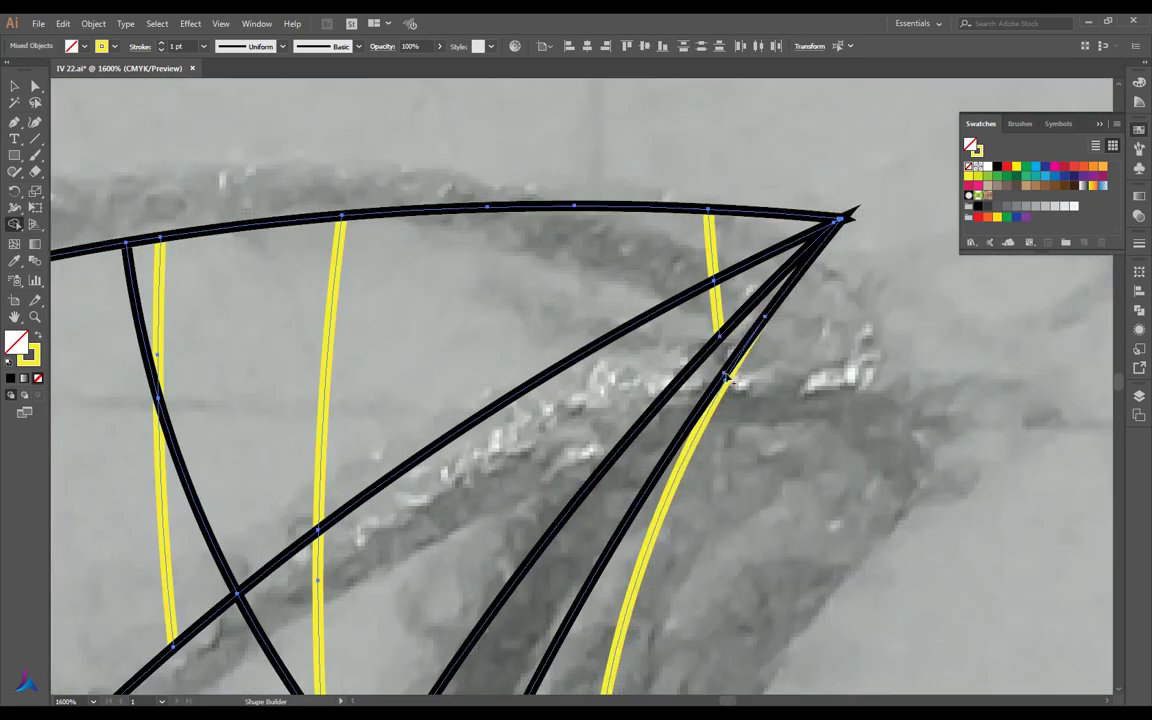
scroll(728, 378, down, 1)
scroll(695, 390, down, 1)
scroll(697, 392, down, 1)
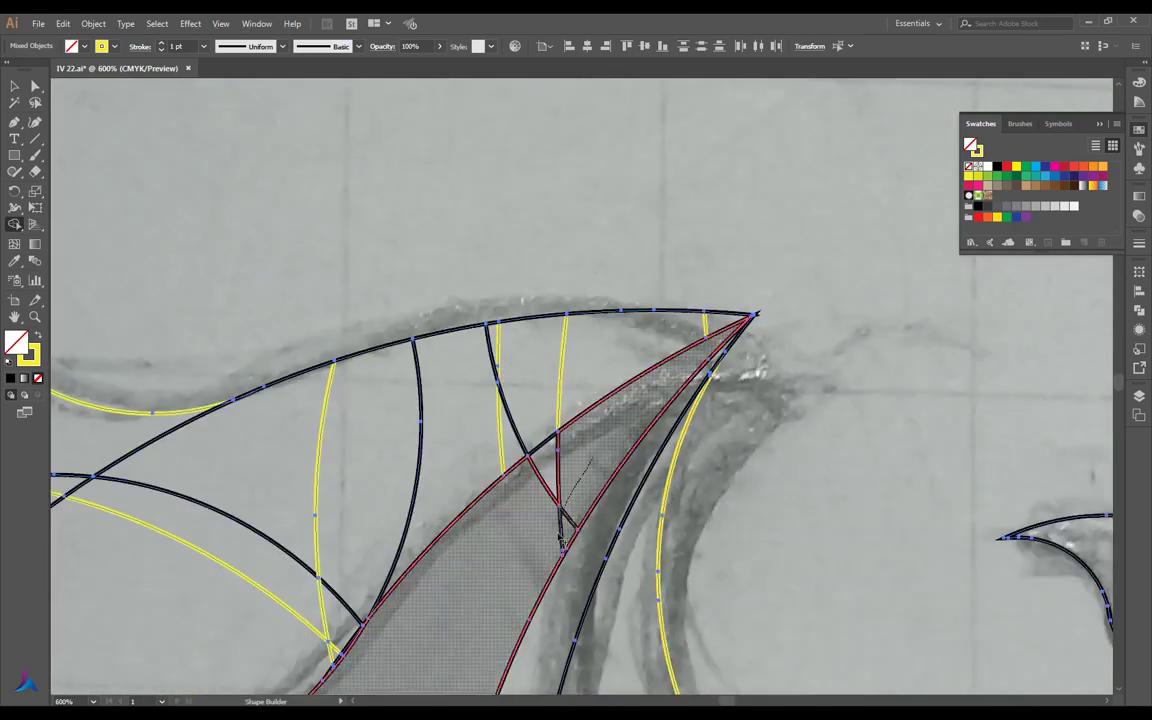
scroll(740, 410, down, 2)
scroll(545, 442, down, 2)
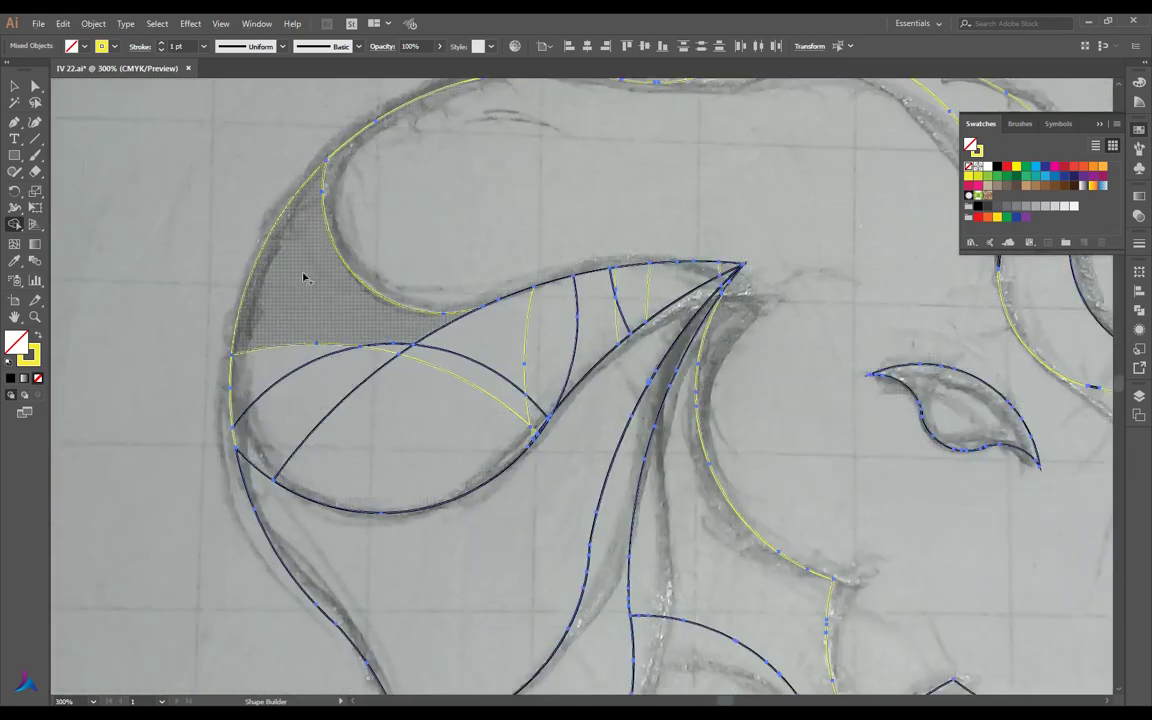
mouse_move(305, 278)
mouse_down()
mouse_move(298, 455)
mouse_move(496, 337)
mouse_move(686, 272)
mouse_up()
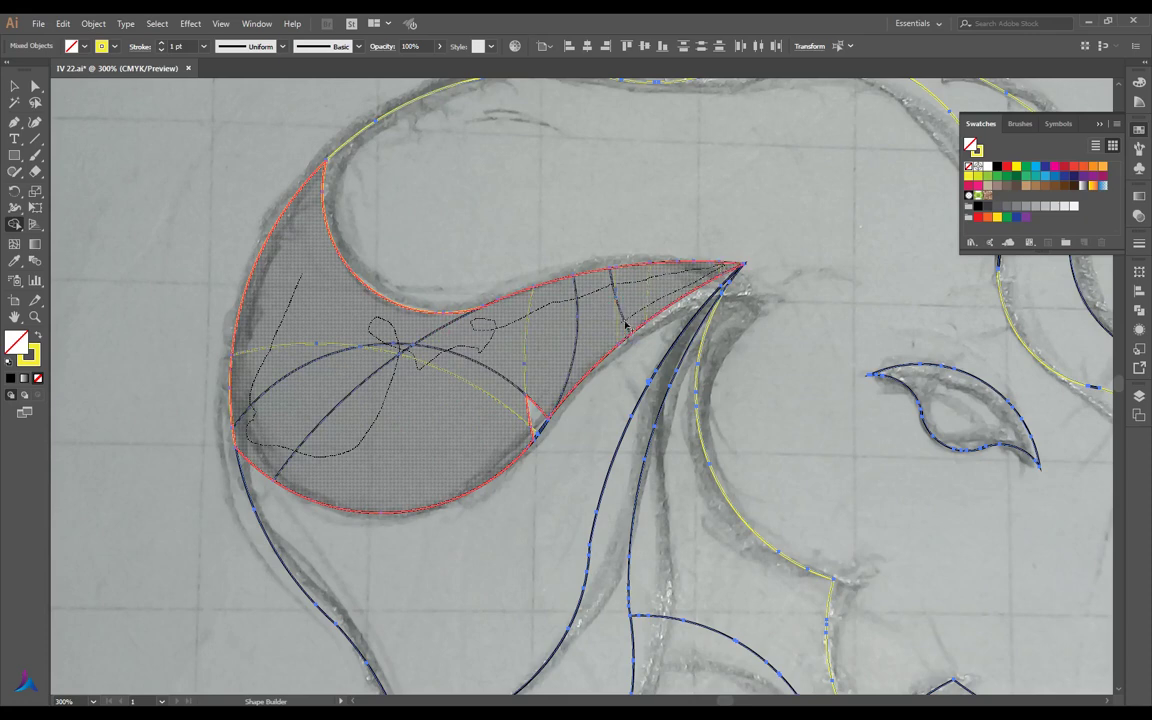
drag(536, 432, 605, 340)
Merge the spiral regions down the trunk's left side into one crescent
scroll(400, 310, down, 2)
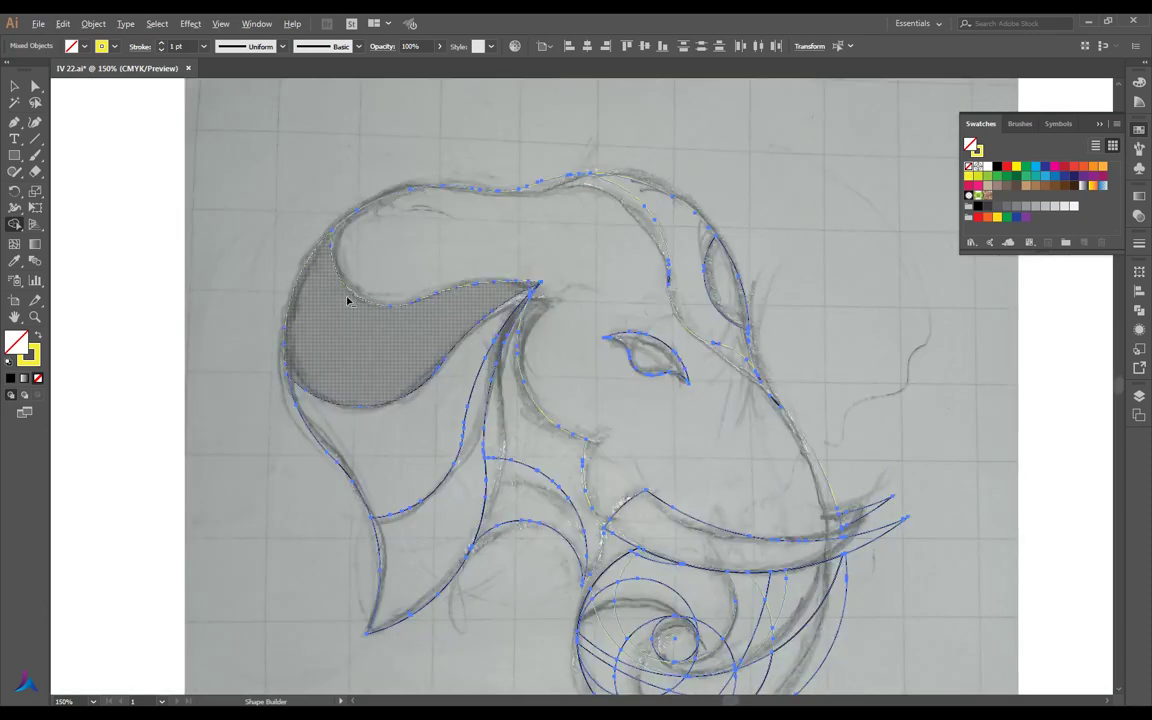
scroll(678, 402, down, 4)
scroll(753, 452, up, 1)
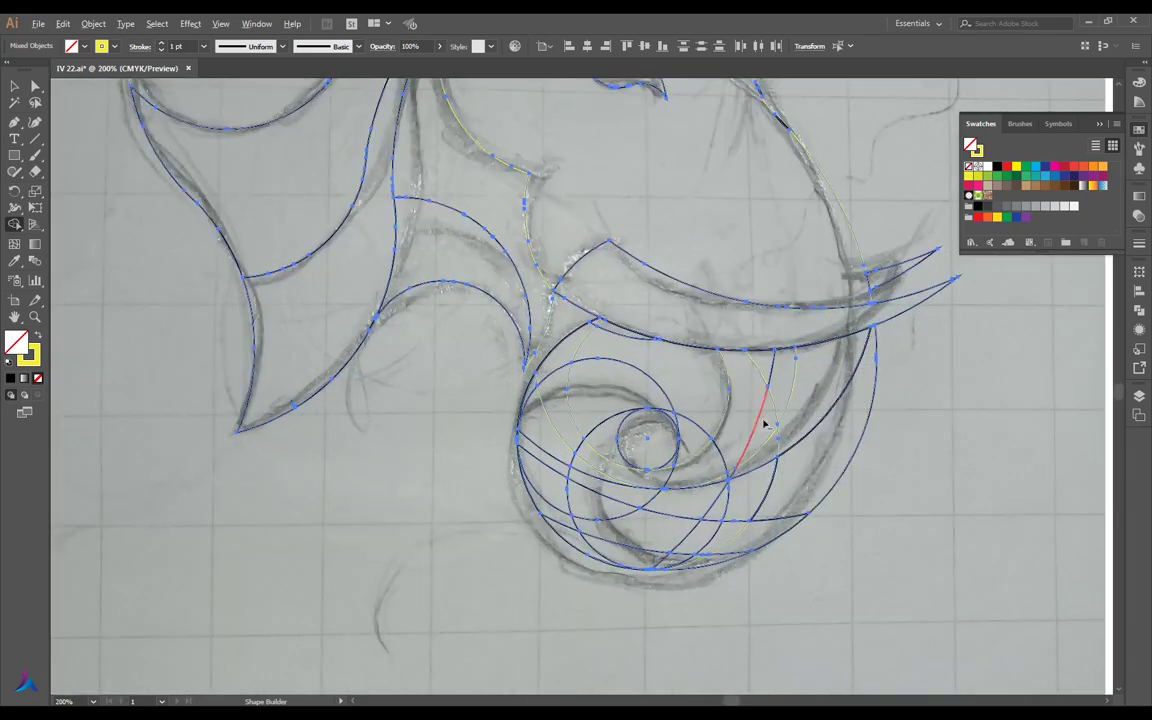
scroll(765, 425, up, 1)
drag(637, 487, 672, 412)
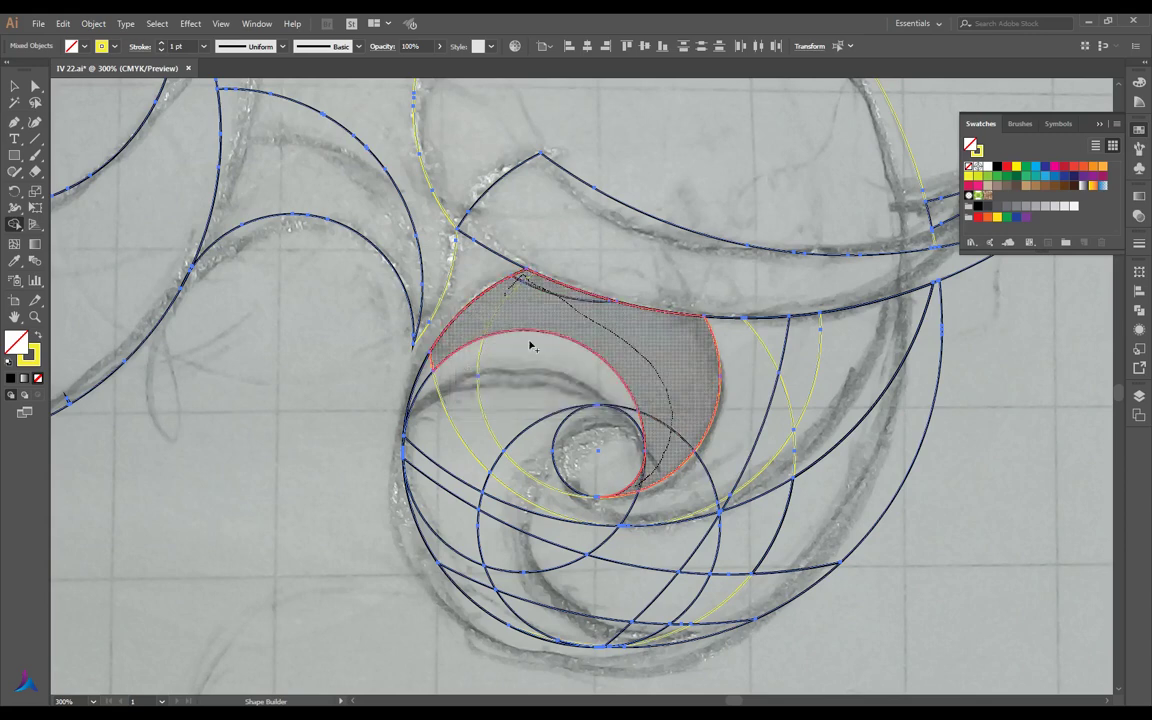
drag(530, 345, 490, 373)
drag(626, 398, 478, 563)
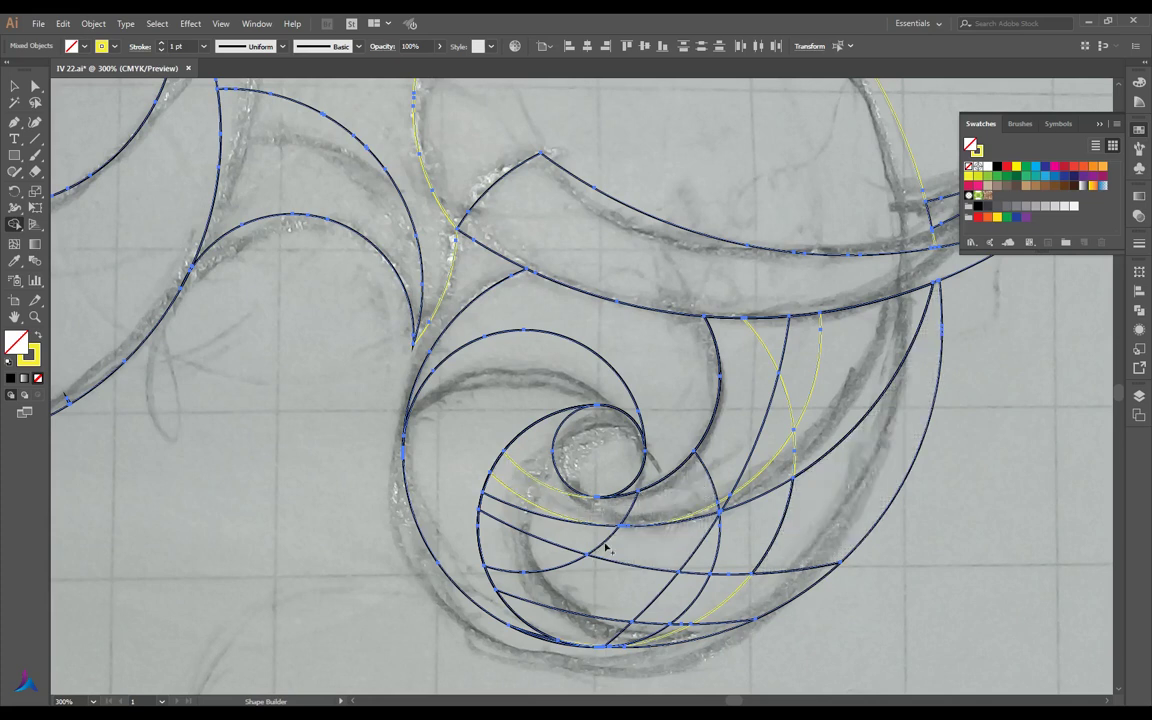
Join the bottom crescent and the upper-right trunk regions, including the inner sliver
drag(551, 543, 565, 631)
drag(690, 633, 690, 633)
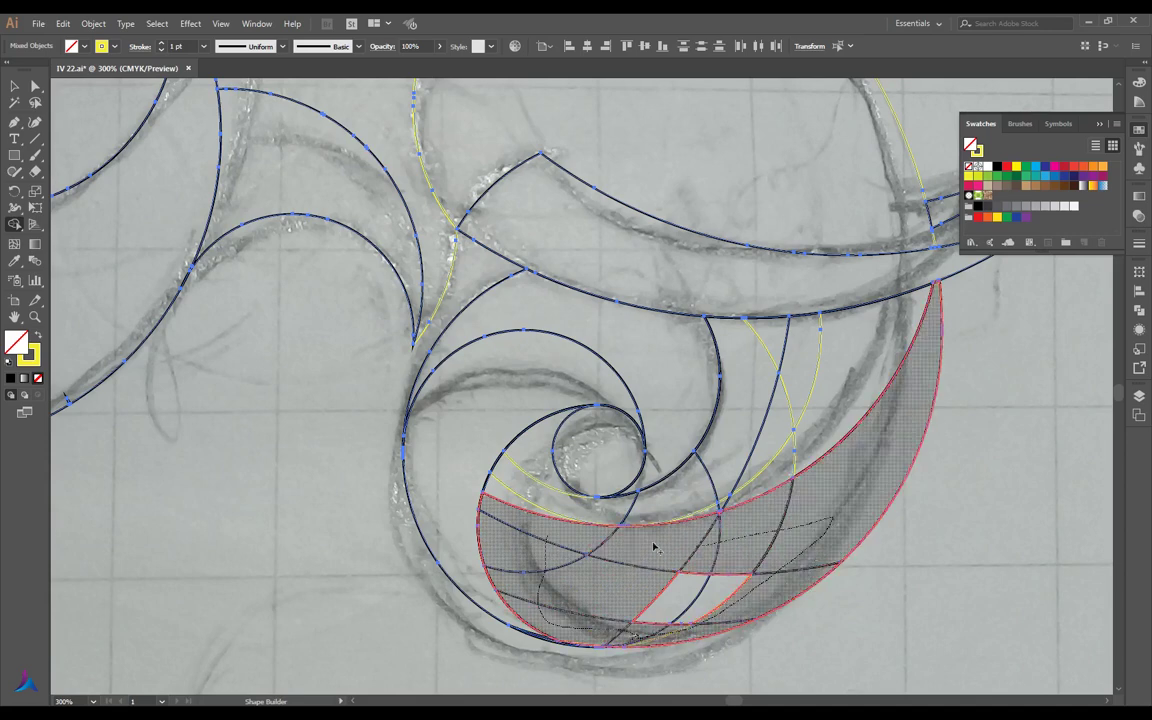
drag(855, 355, 758, 357)
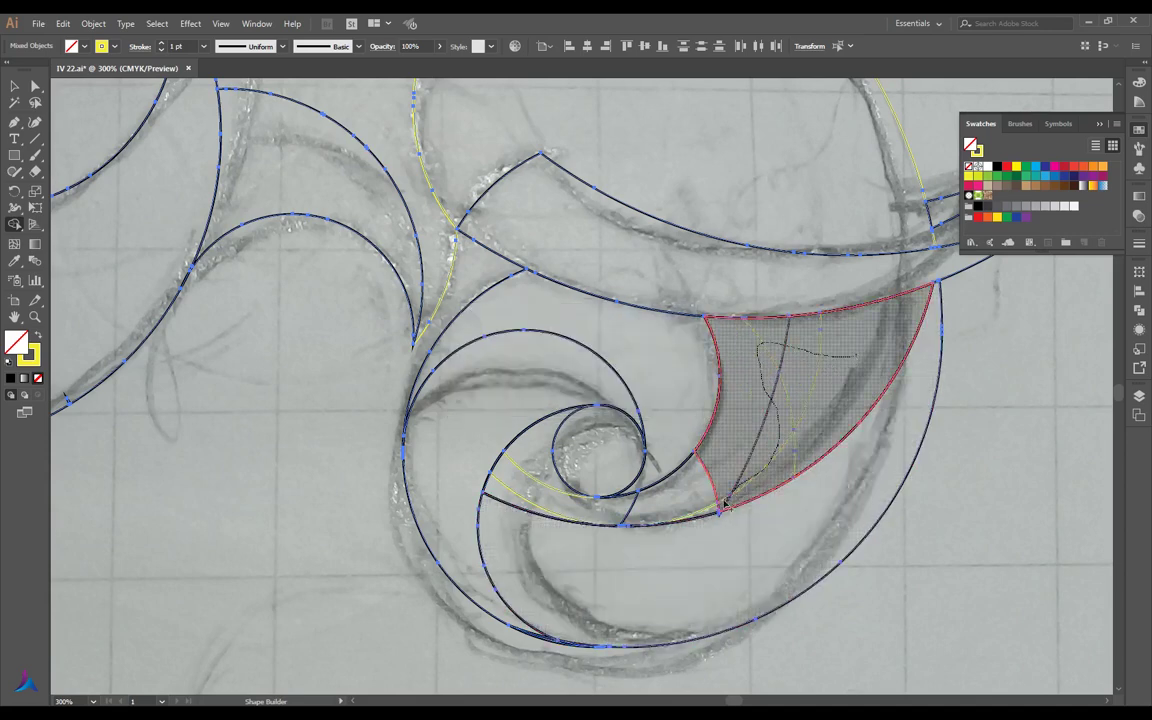
drag(725, 505, 570, 513)
drag(528, 462, 525, 481)
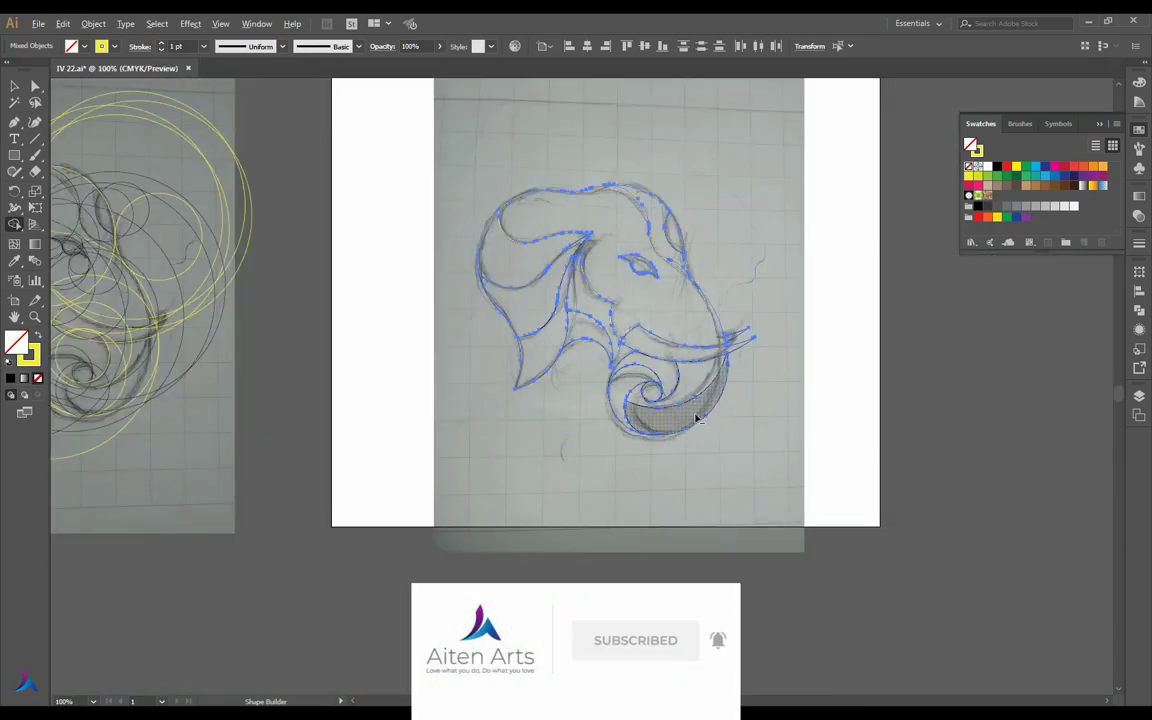
scroll(566, 463, up, 3)
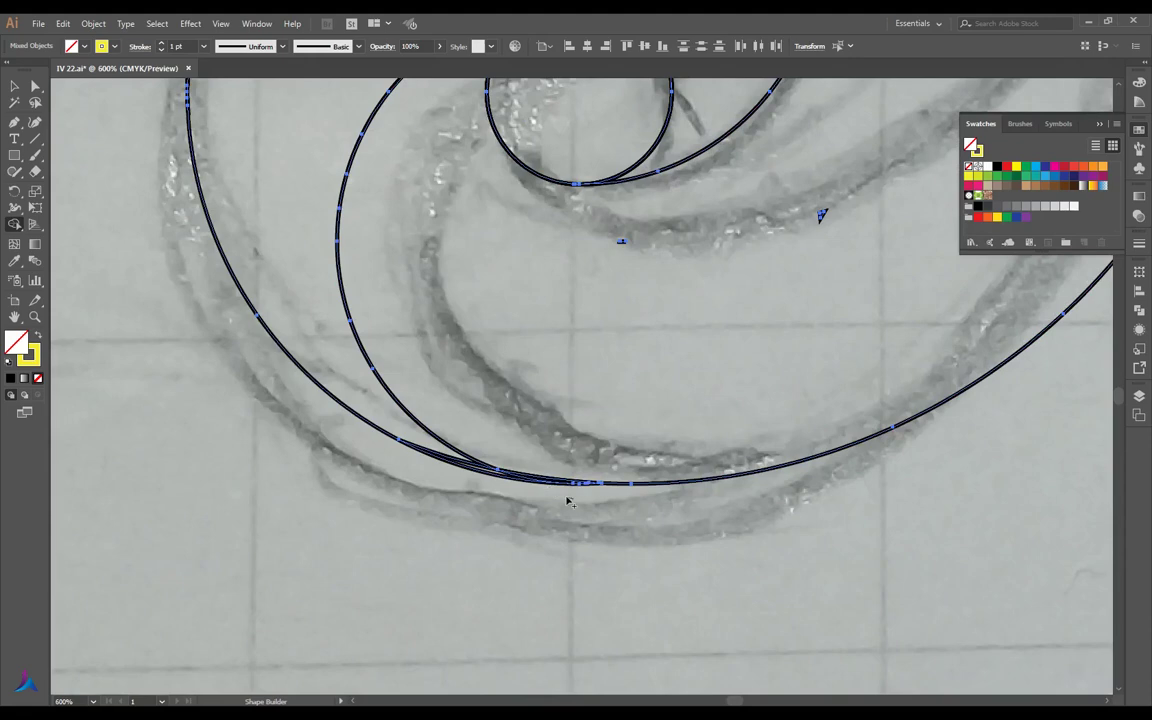
scroll(566, 500, down, 1)
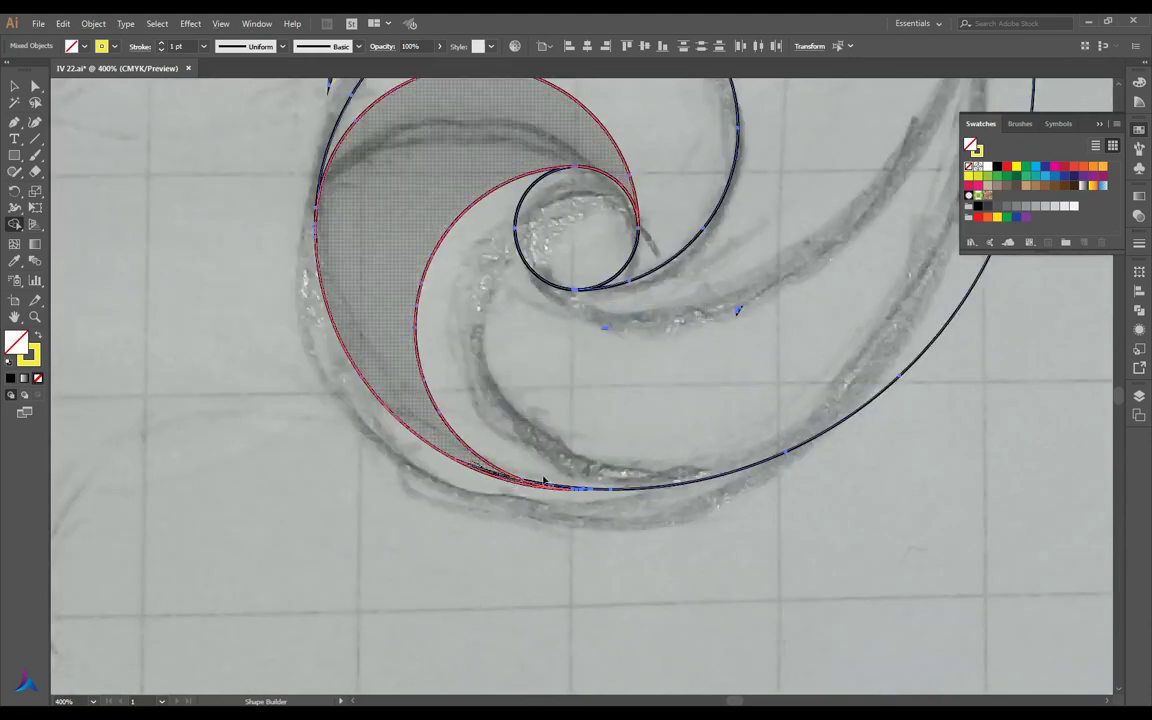
scroll(548, 480, up, 2)
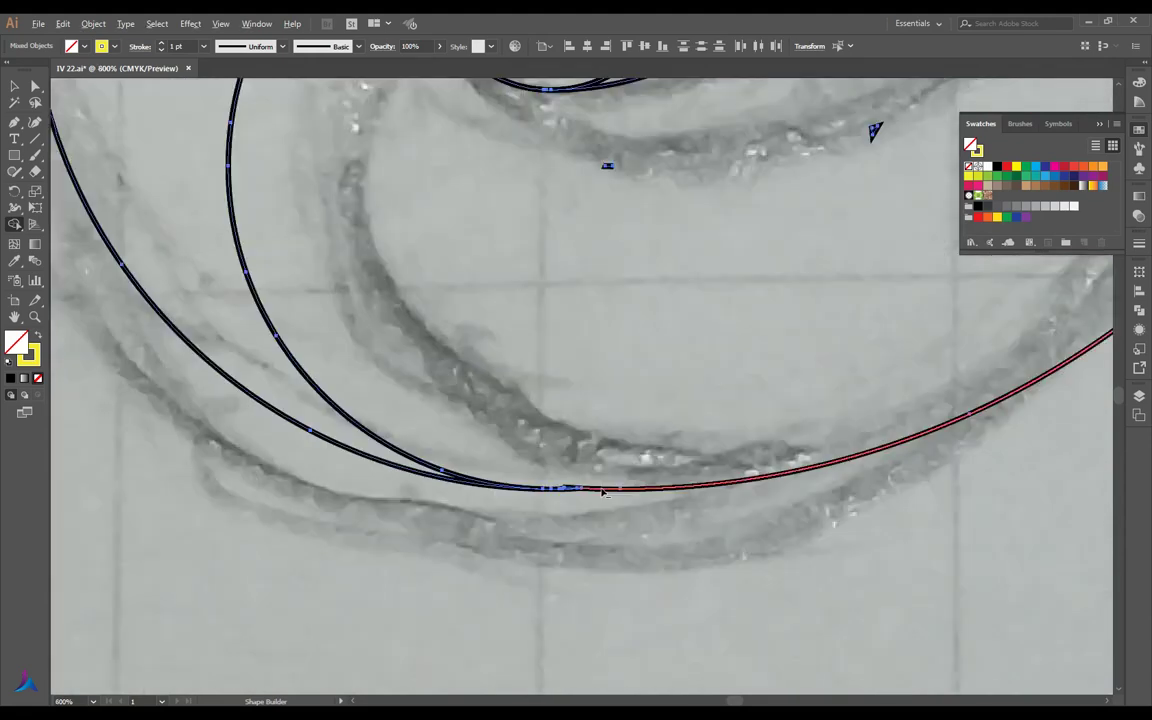
scroll(536, 471, down, 2)
scroll(536, 471, down, 3)
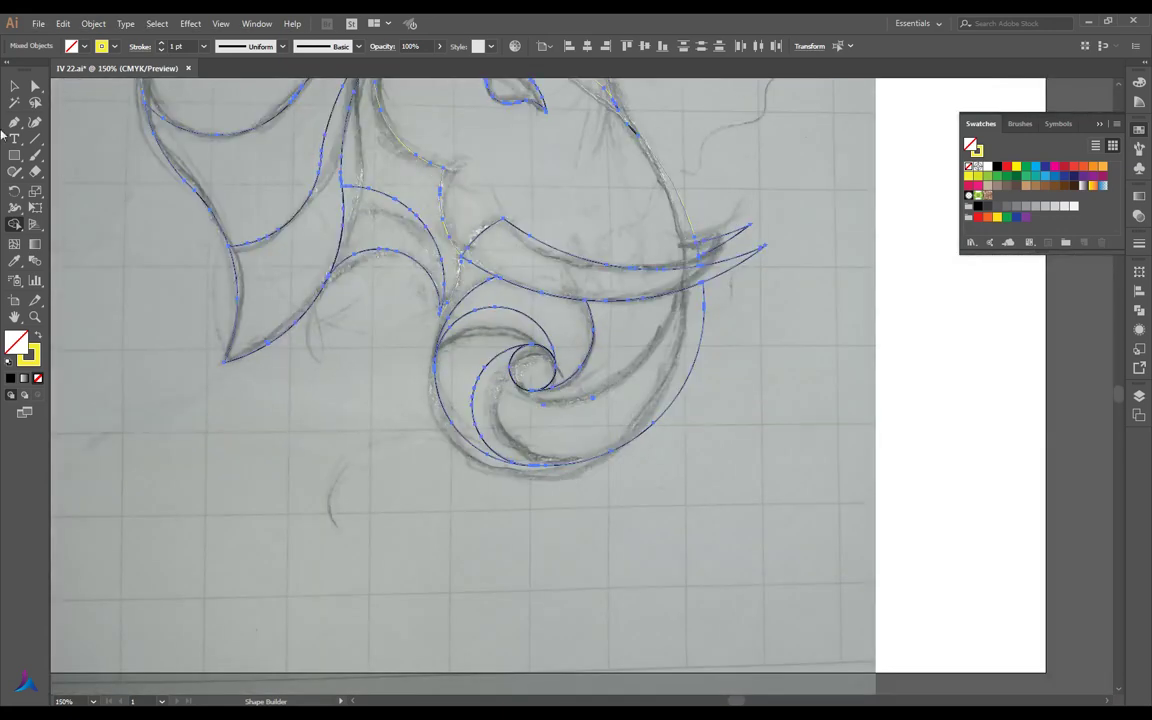
click(14, 88)
click(776, 458)
scroll(777, 458, down, 2)
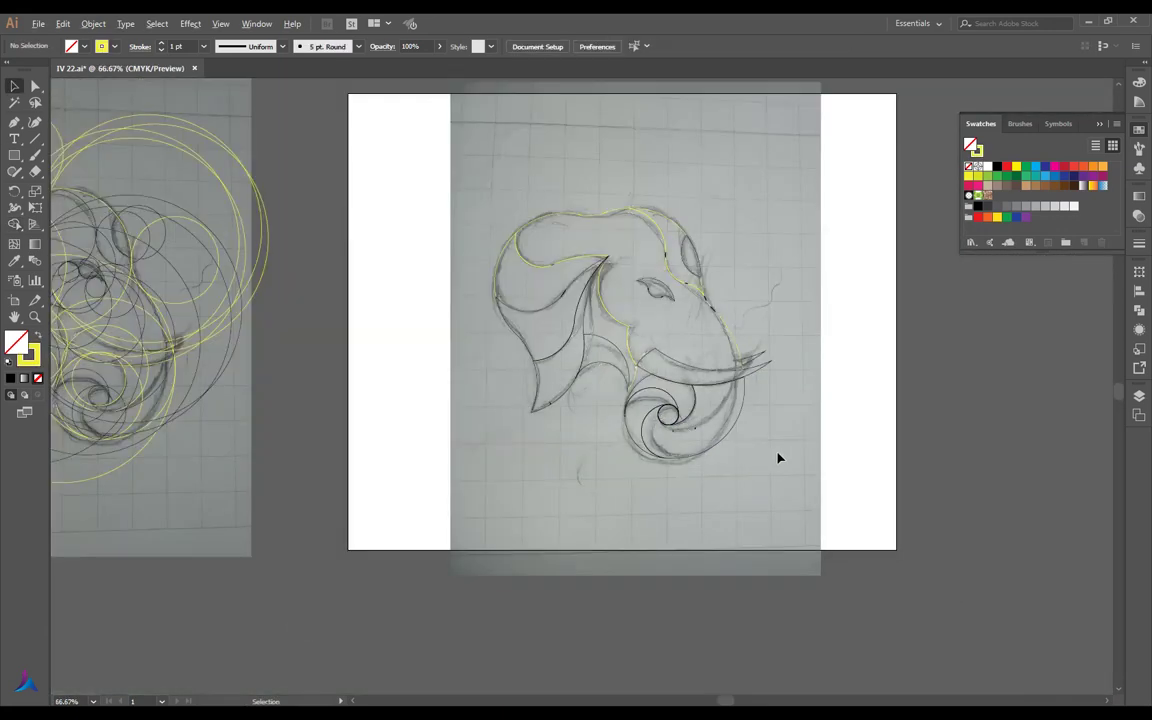
scroll(770, 445, up, 2)
scroll(827, 512, down, 2)
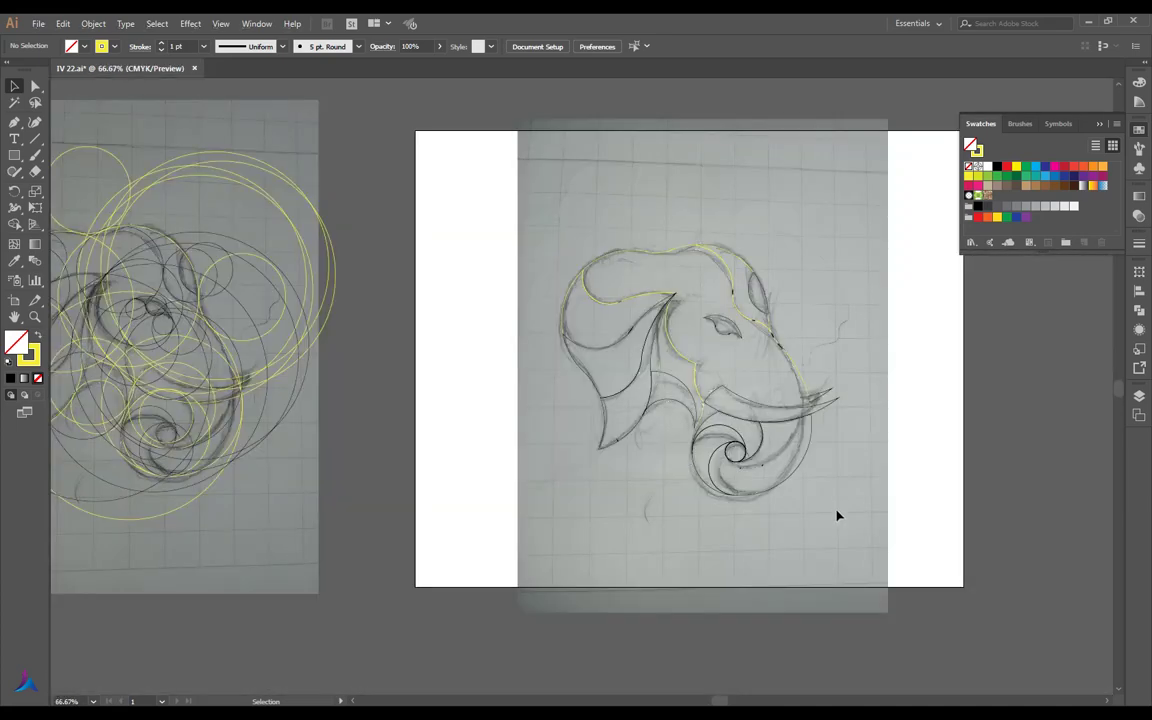
drag(836, 514, 530, 231)
key(shift+m)
scroll(749, 466, up, 2)
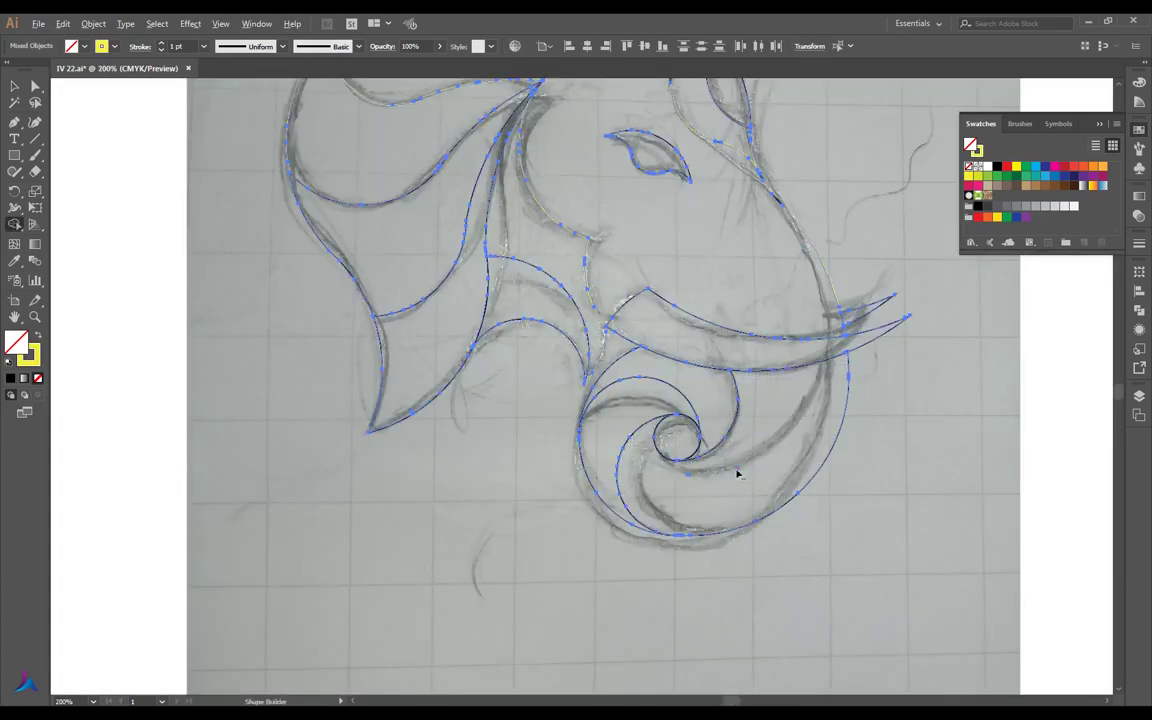
Deselect the artwork and save the document IV 22.ai
scroll(736, 474, up, 1)
scroll(338, 390, up, 2)
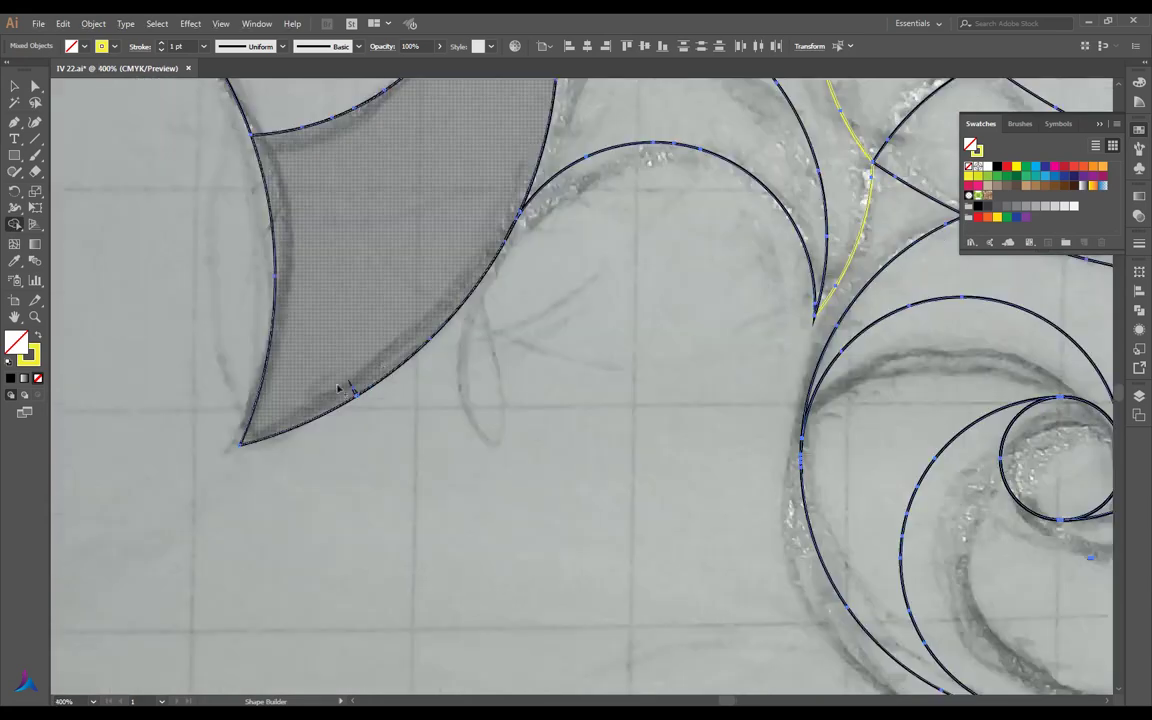
scroll(746, 419, down, 2)
scroll(767, 419, down, 2)
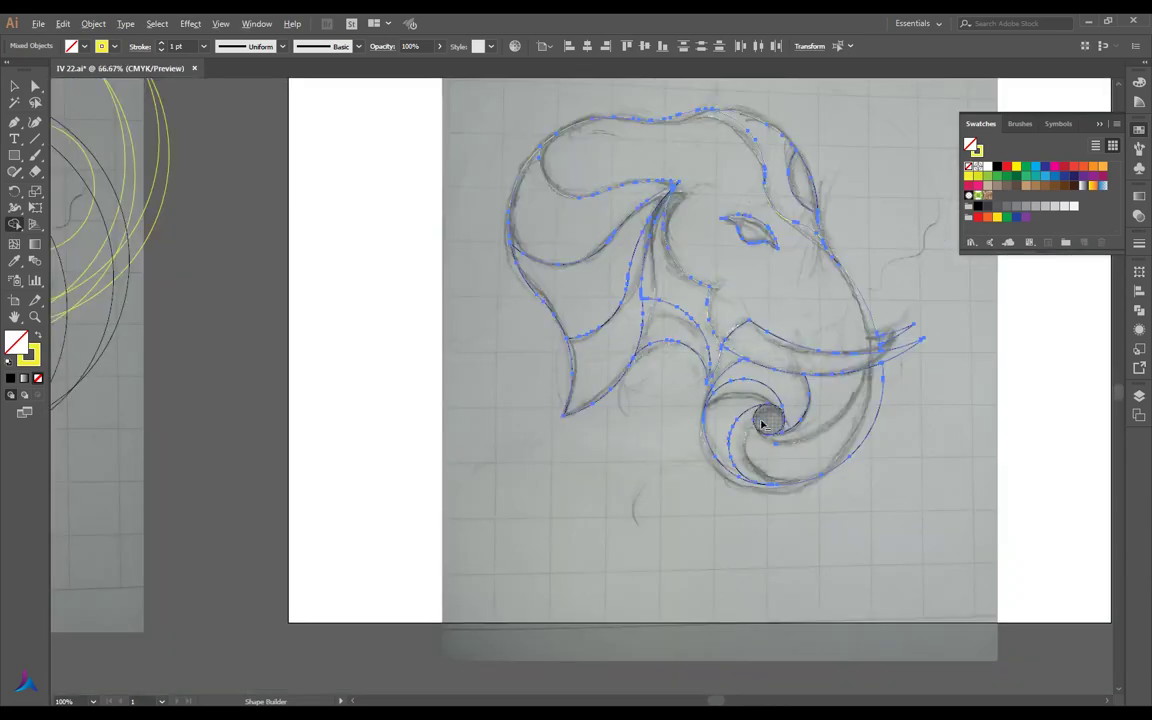
scroll(767, 419, down, 1)
click(509, 227)
key(ctrl+s)
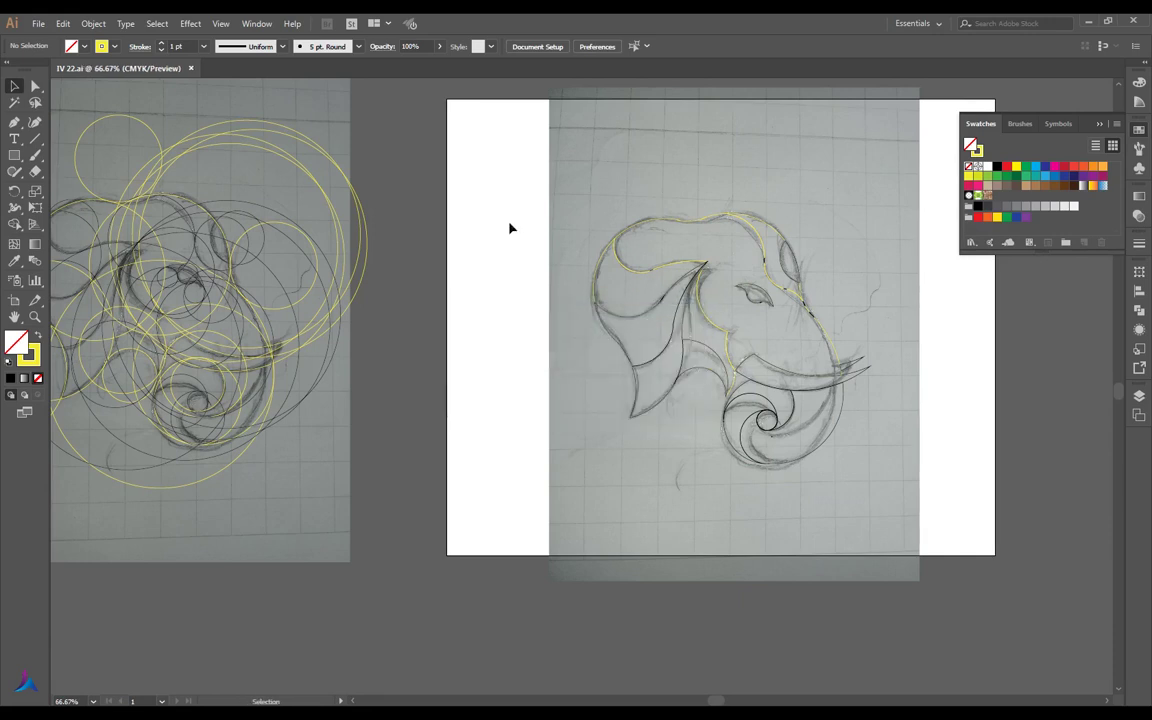
Delete the unlocked pencil sketch and give every elephant path a black stroke
key(ctrl+alt+2)
key(Delete)
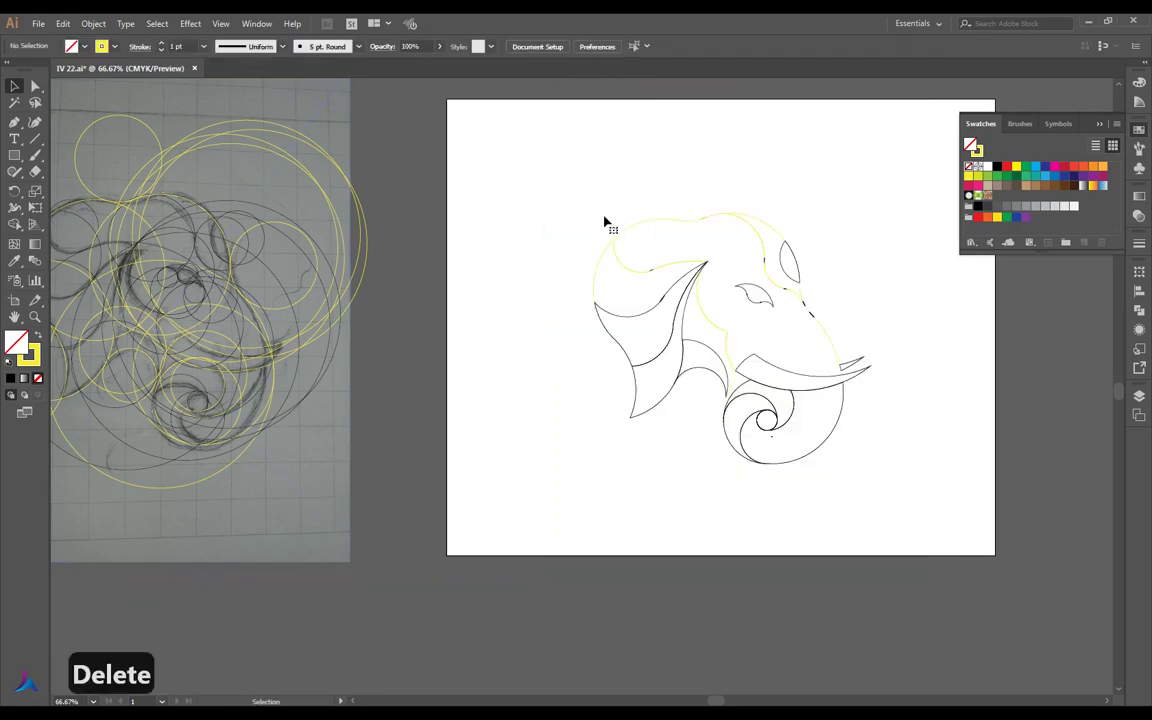
key(ctrl+a)
click(33, 338)
key(ctrl+z)
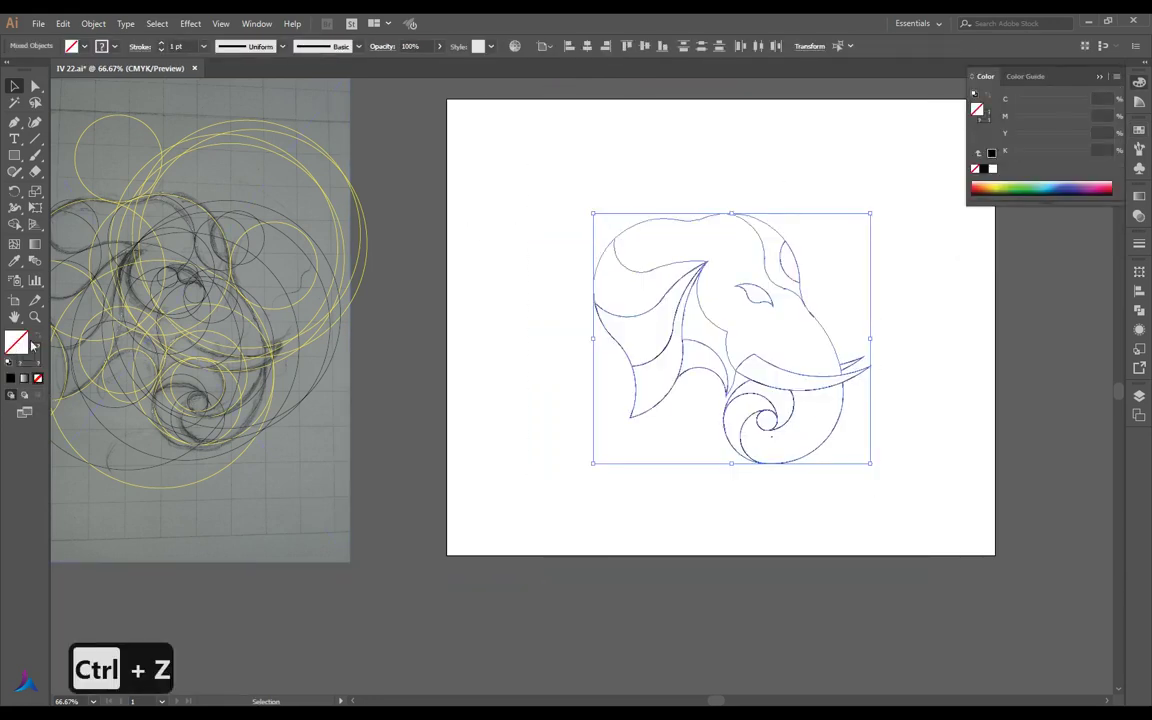
click(10, 379)
click(535, 334)
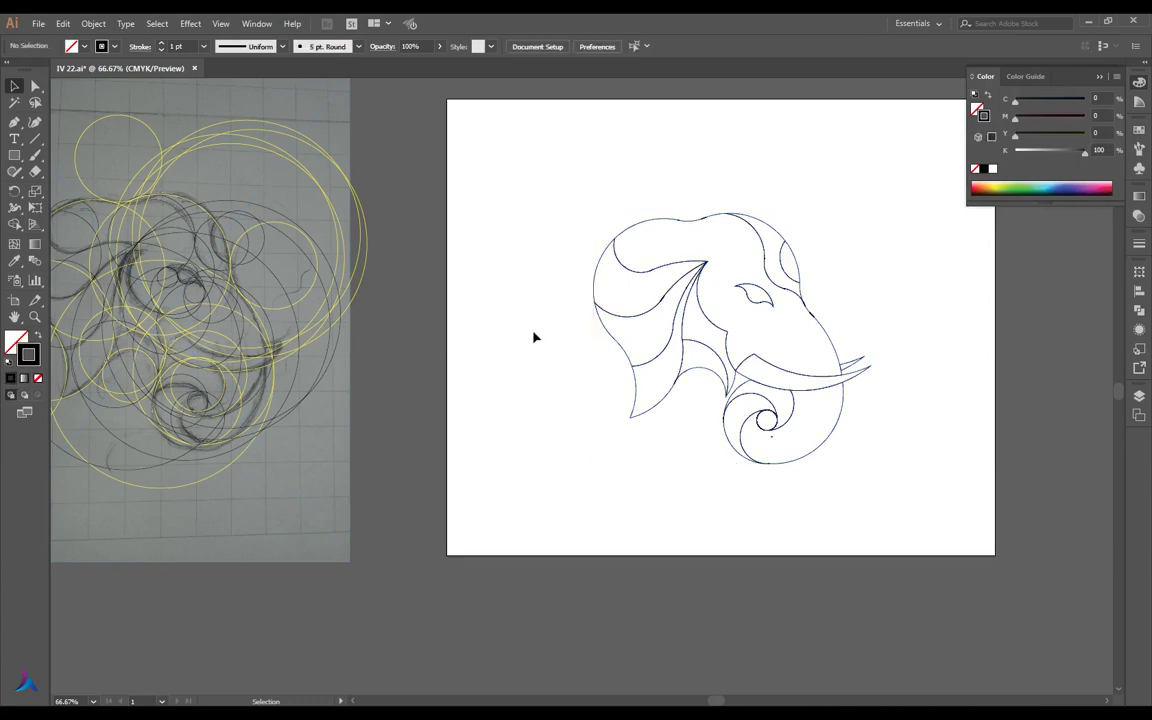
scroll(830, 300, up, 2)
scroll(800, 322, up, 2)
scroll(792, 325, down, 4)
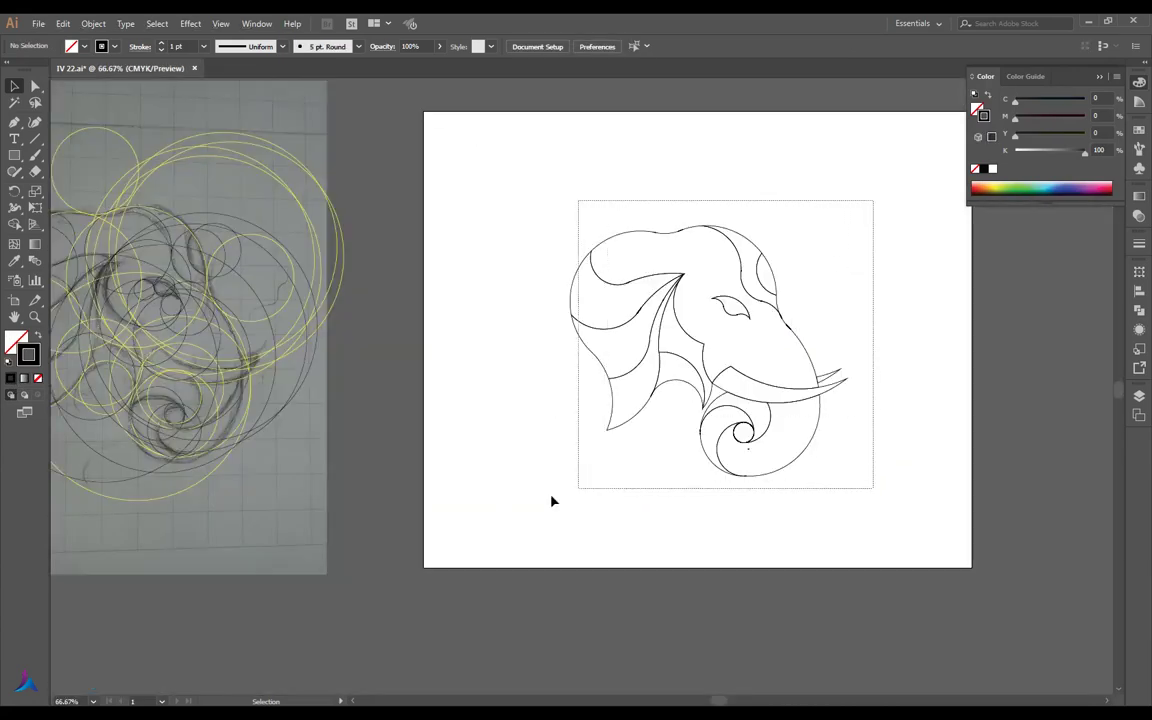
key(ctrl+a)
key(shift+m)
scroll(777, 327, up, 3)
scroll(700, 329, up, 3)
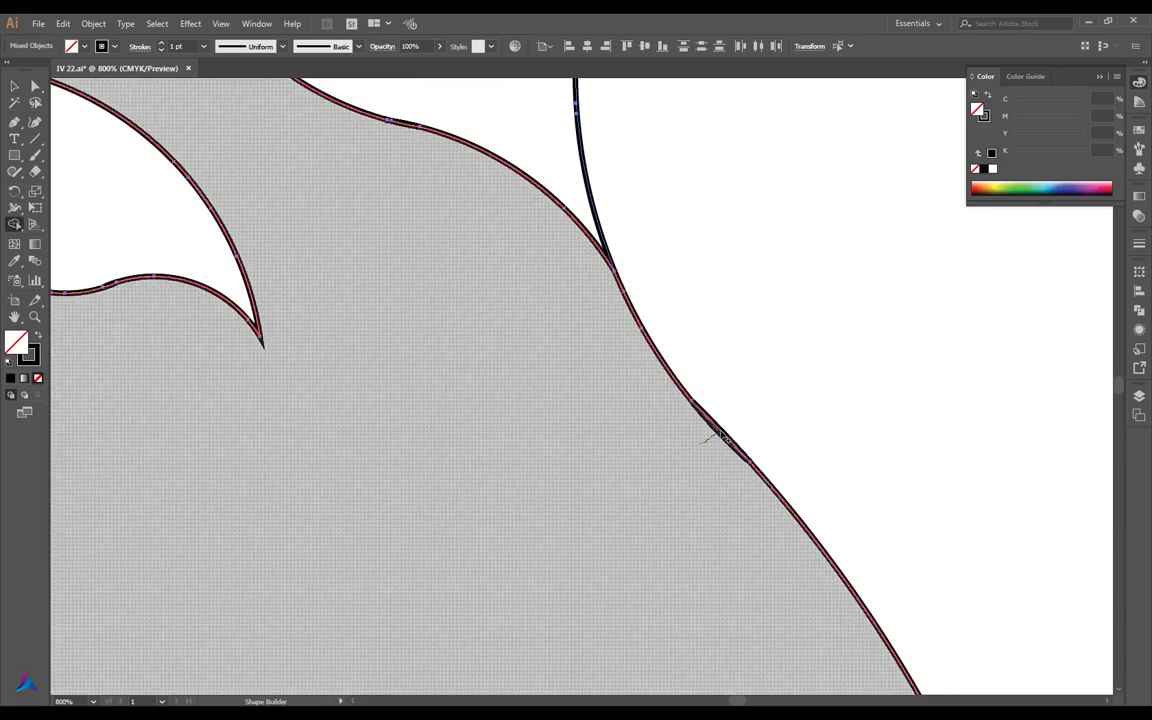
scroll(752, 412, down, 2)
scroll(753, 380, down, 2)
scroll(774, 370, down, 1)
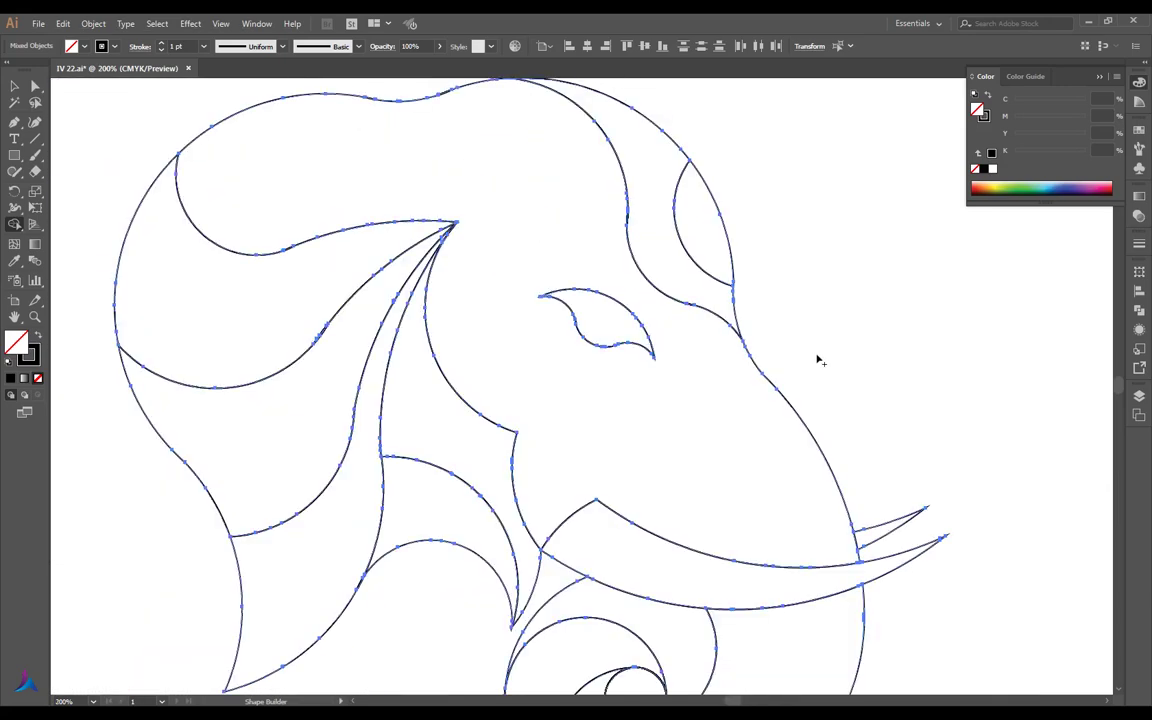
scroll(818, 357, up, 1)
scroll(445, 108, up, 2)
scroll(617, 226, up, 2)
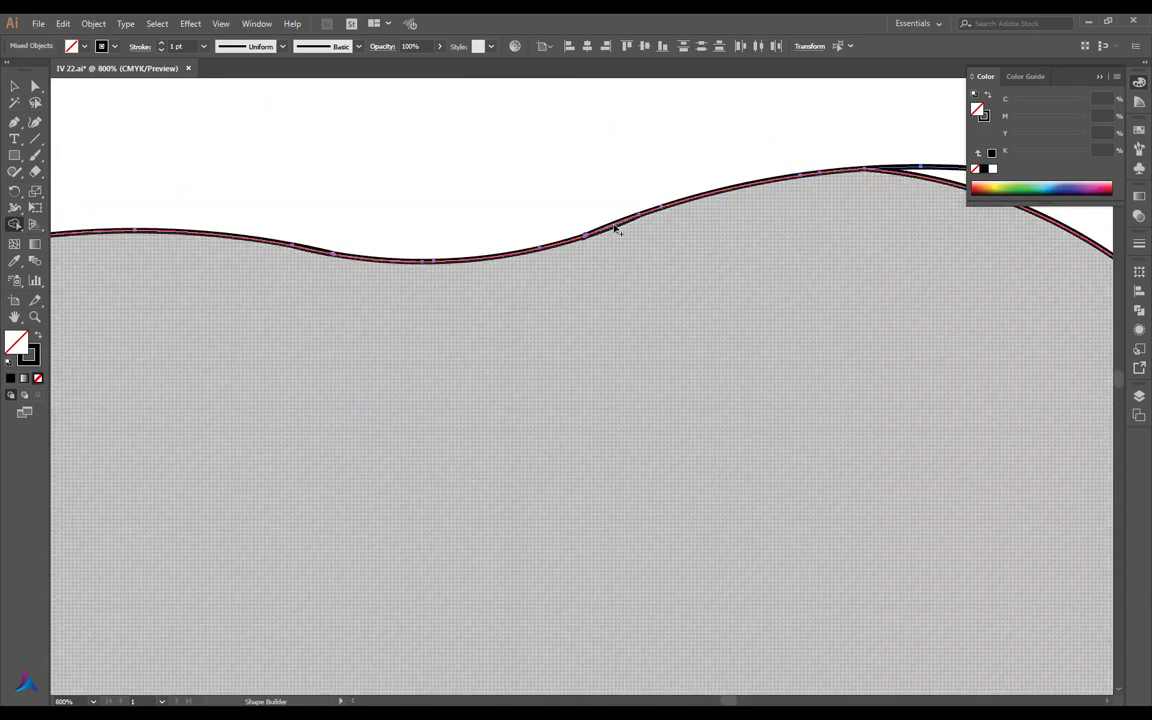
scroll(470, 285, up, 1)
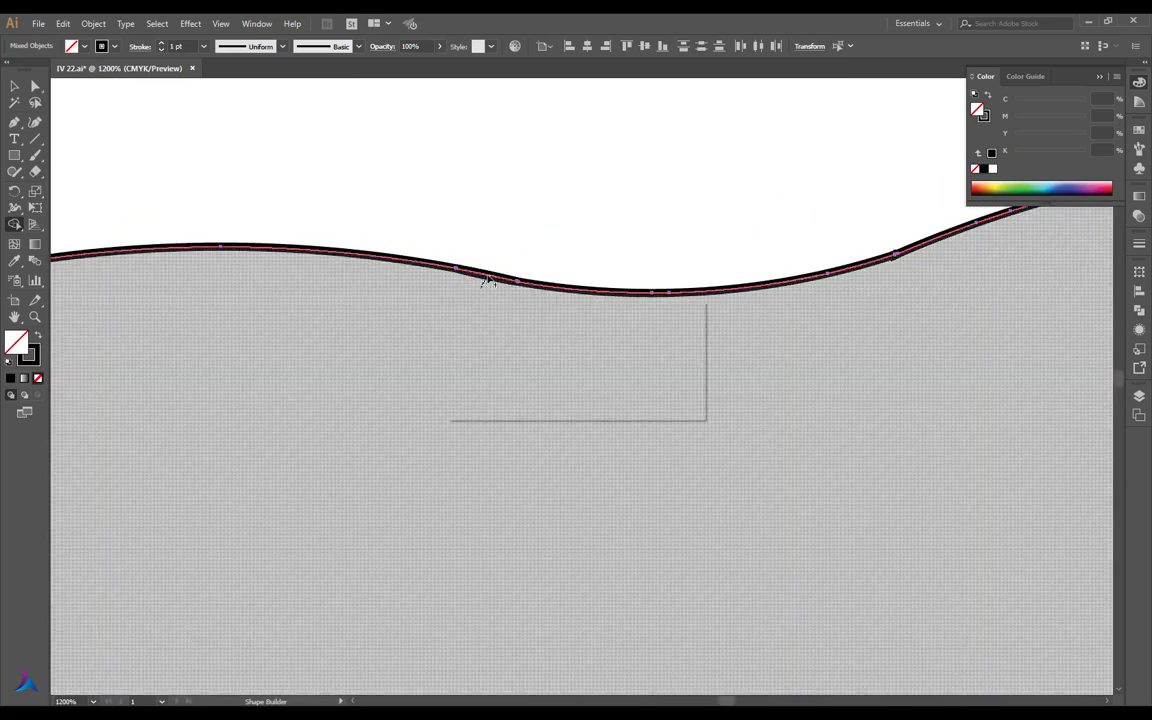
scroll(560, 256, down, 3)
scroll(473, 224, down, 3)
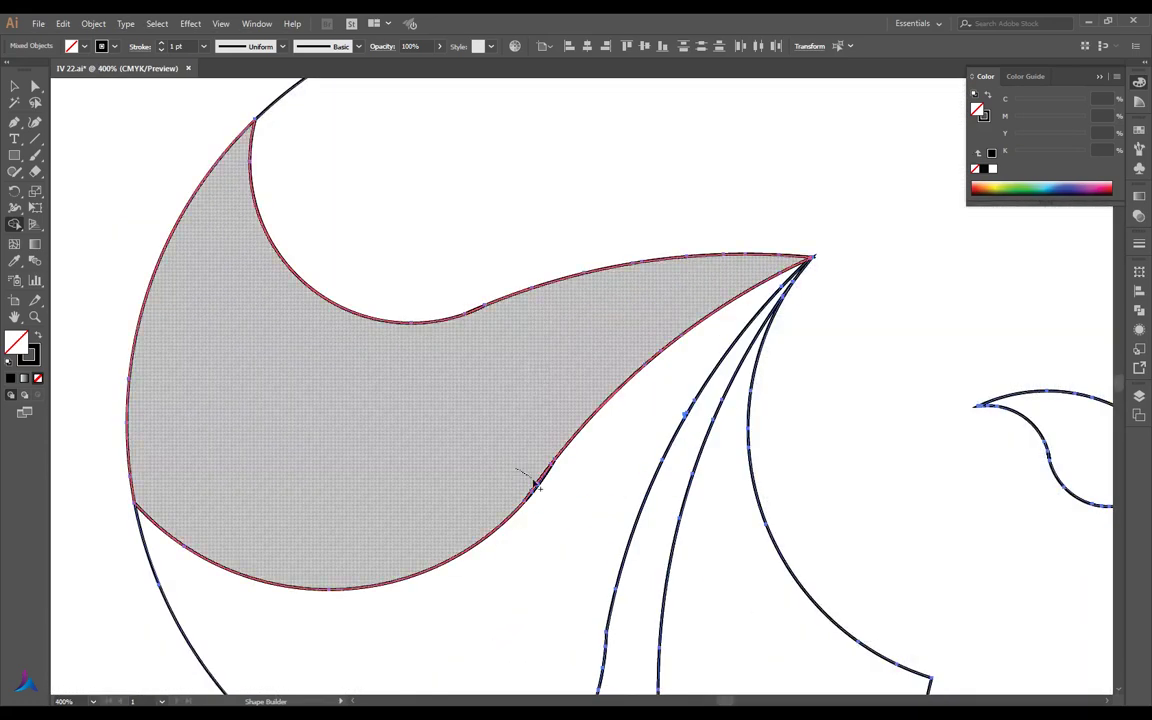
drag(535, 485, 550, 465)
key(ctrl+z)
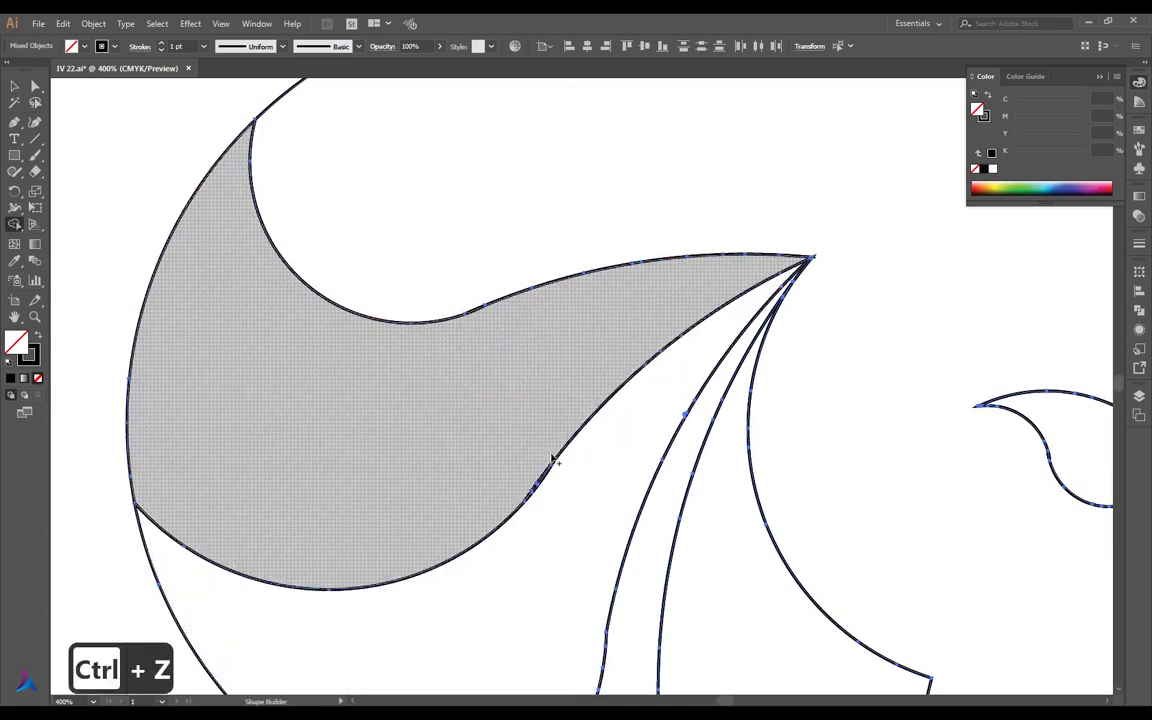
scroll(553, 500, up, 2)
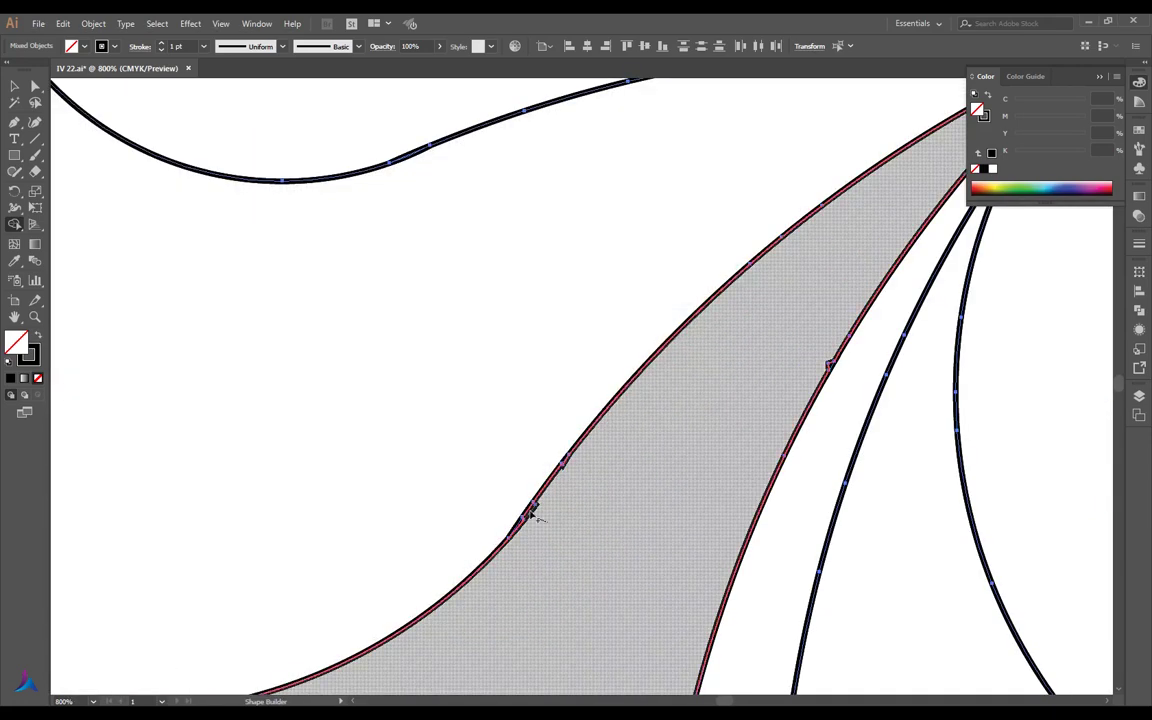
mouse_move(518, 525)
mouse_down()
mouse_move(632, 515)
mouse_move(553, 527)
mouse_up()
key(ctrl+z)
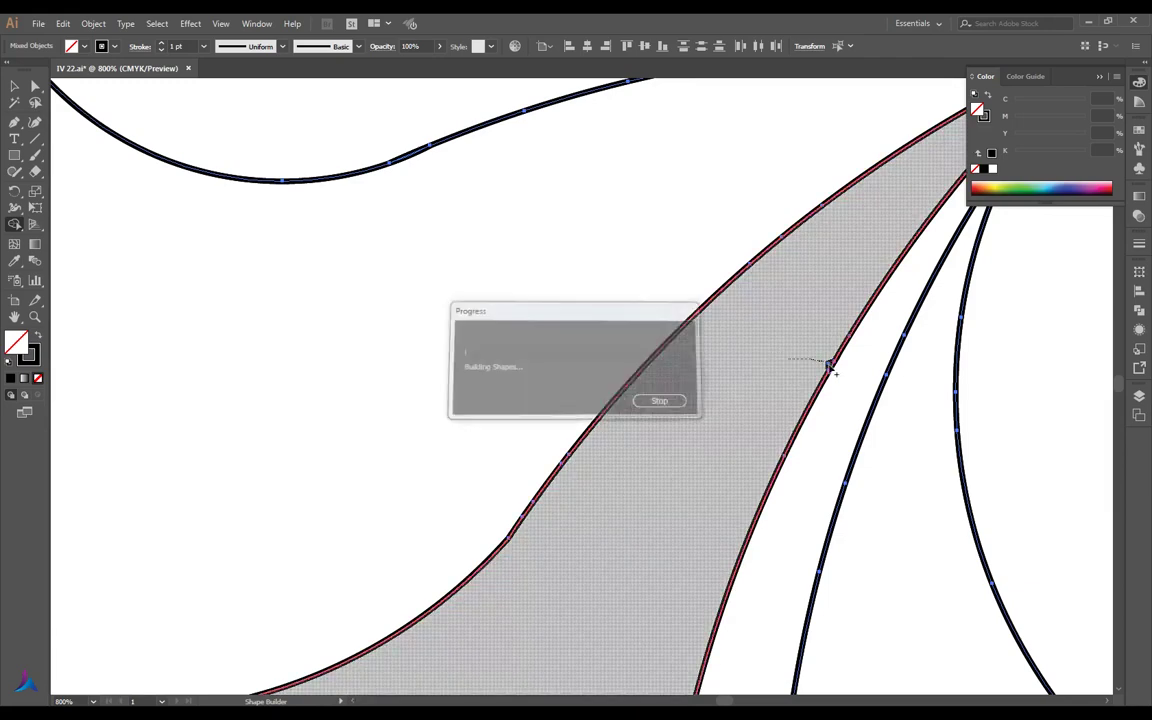
scroll(792, 360, down, 3)
scroll(612, 320, down, 2)
scroll(612, 320, down, 2)
scroll(800, 410, up, 3)
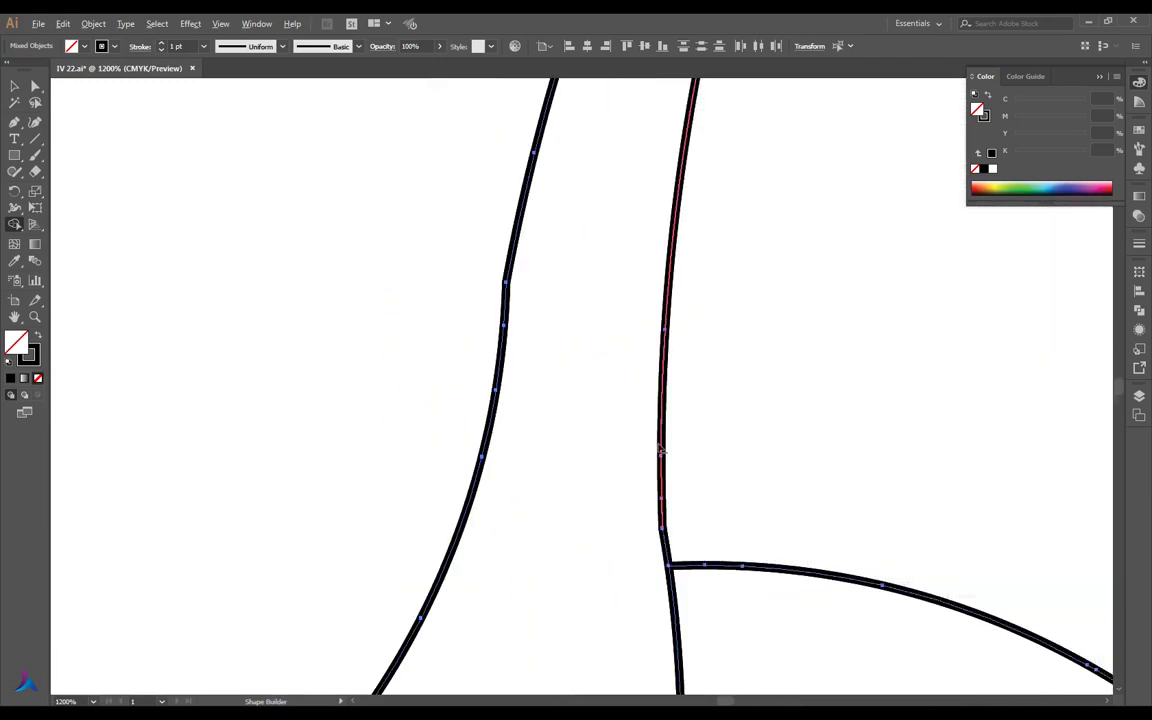
scroll(630, 400, down, 3)
scroll(630, 400, down, 2)
scroll(601, 470, up, 5)
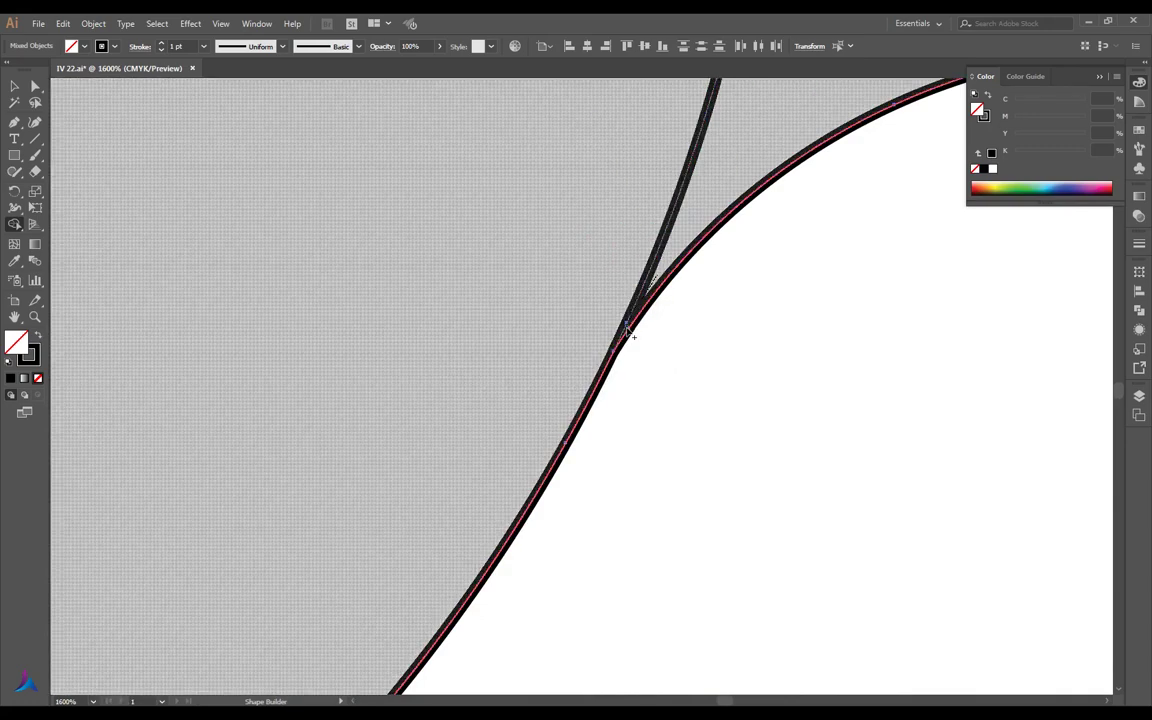
key(ctrl+z)
scroll(560, 337, down, 2)
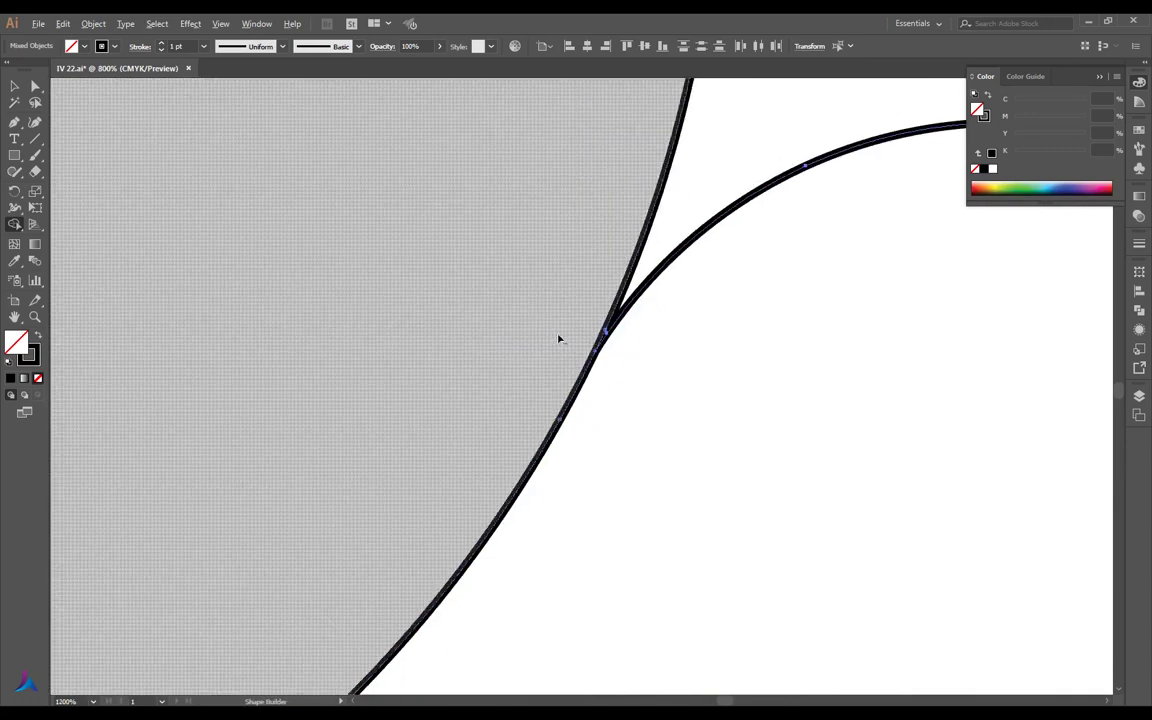
scroll(582, 328, down, 3)
scroll(735, 239, up, 1)
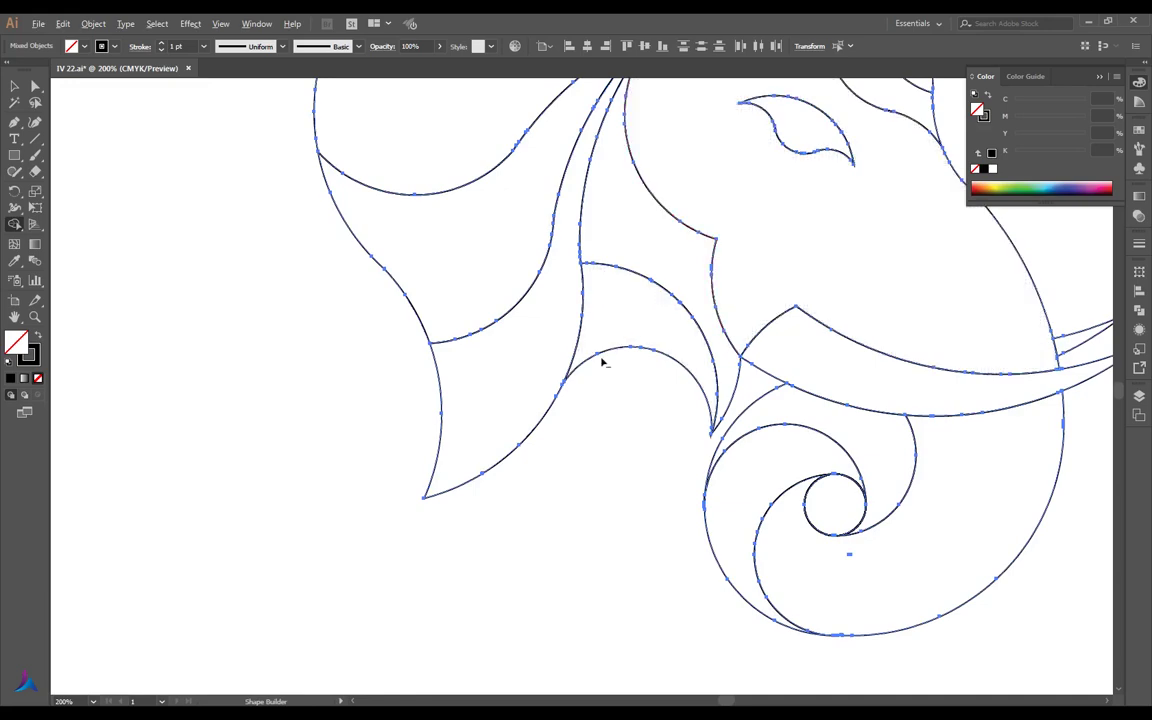
Zoom in to inspect where the elephant's curves meet
scroll(432, 475, up, 3)
scroll(435, 480, up, 1)
scroll(433, 477, down, 2)
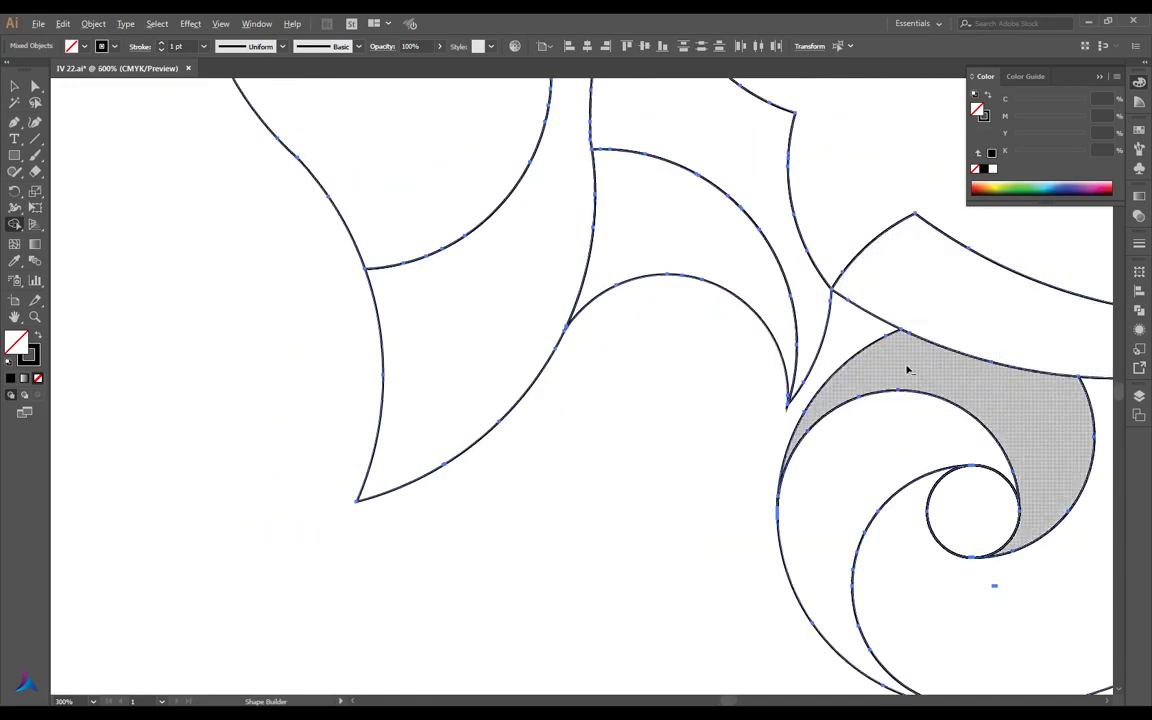
scroll(669, 453, up, 3)
scroll(678, 385, up, 1)
scroll(678, 385, down, 1)
scroll(643, 419, down, 3)
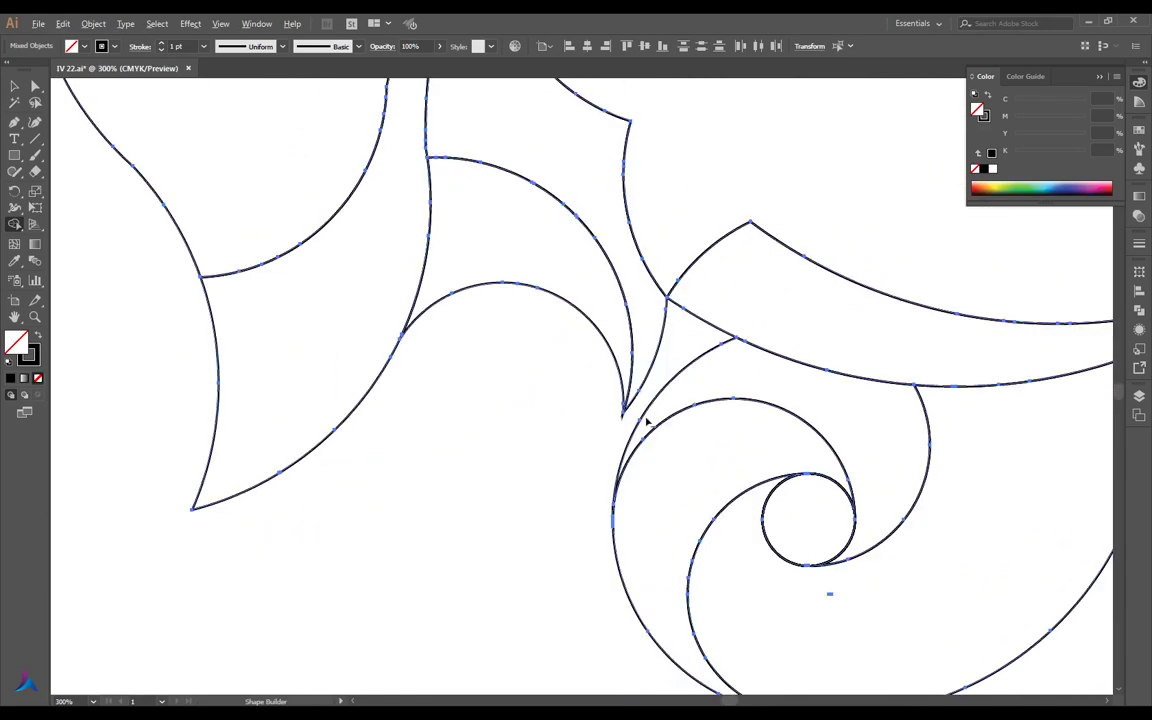
scroll(684, 290, up, 1)
scroll(680, 363, up, 4)
scroll(680, 363, down, 4)
scroll(617, 386, up, 2)
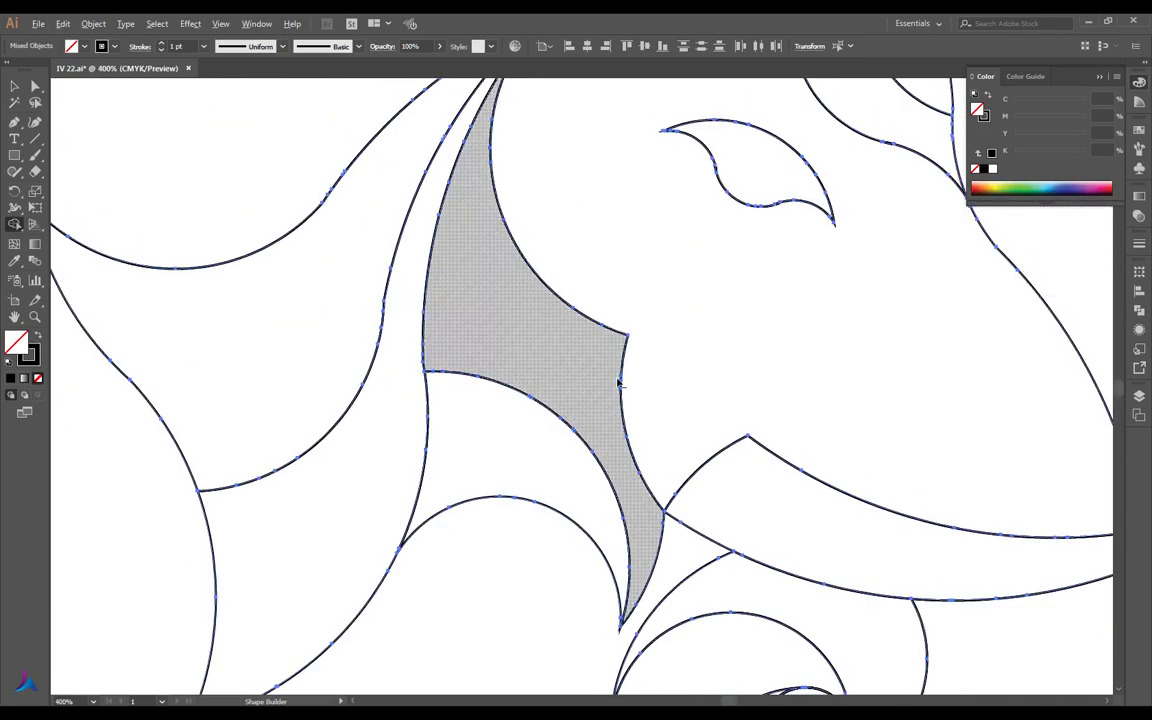
scroll(625, 378, up, 3)
scroll(652, 388, down, 4)
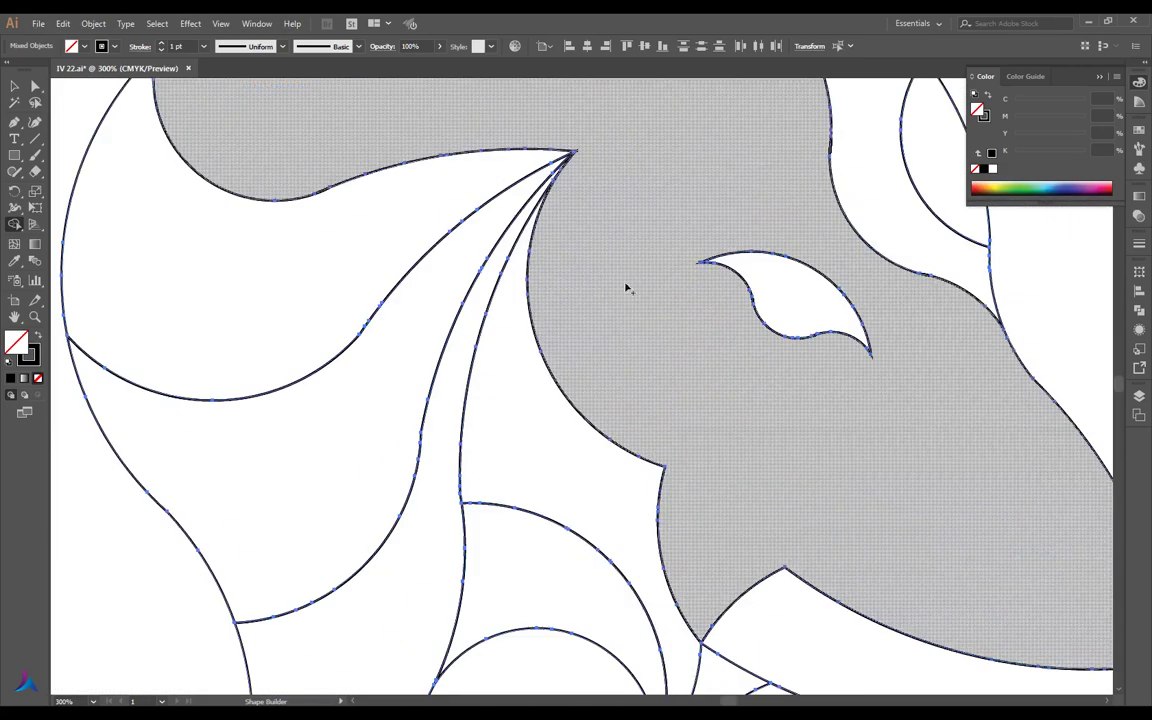
scroll(625, 285, up, 3)
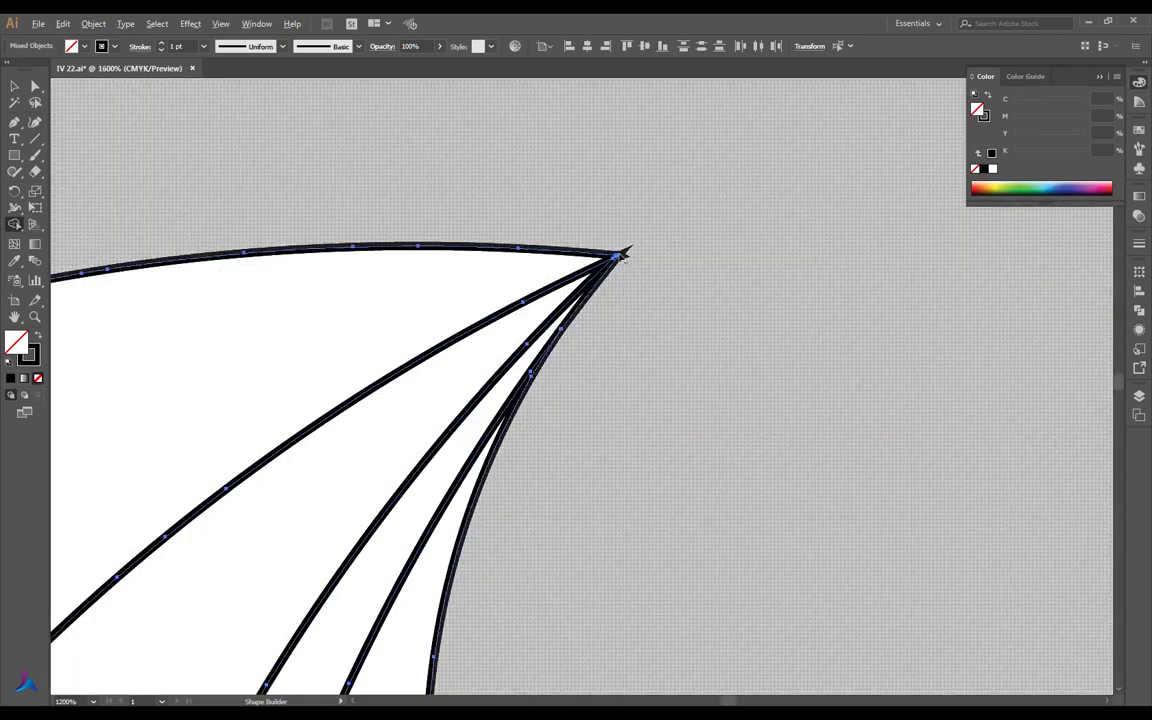
scroll(522, 272, up, 2)
scroll(522, 272, up, 2)
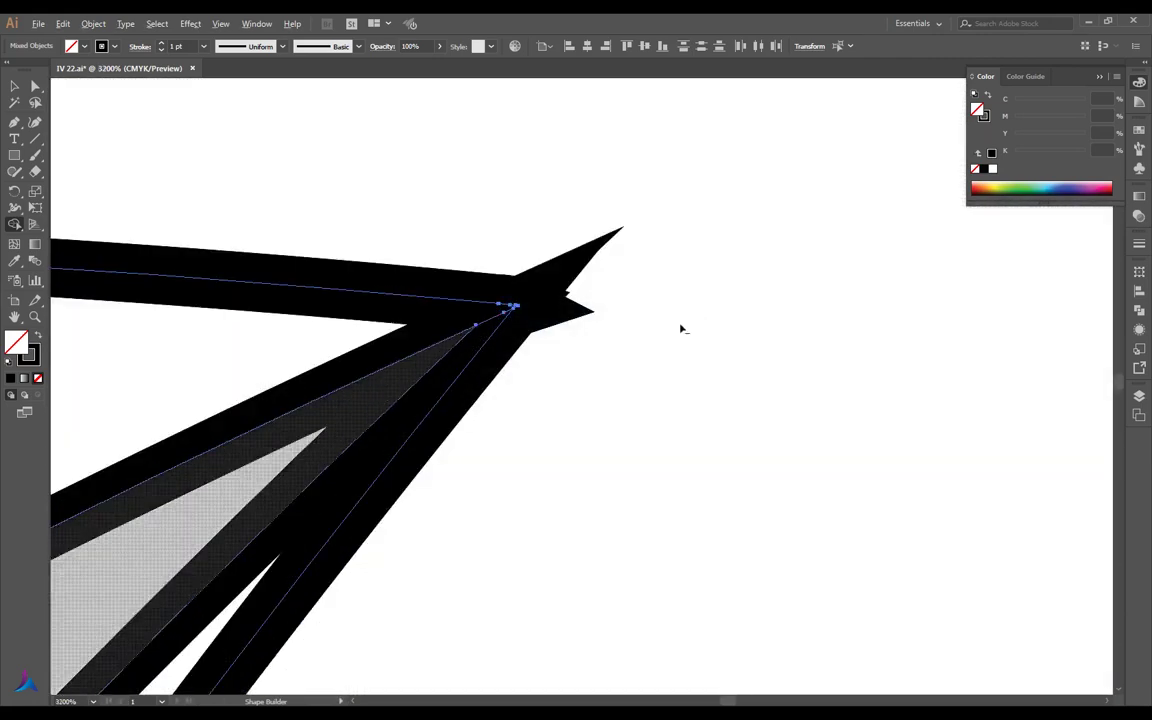
Check the remaining curve junctions, then marquee-select the whole elephant drawing
scroll(640, 325, down, 5)
scroll(612, 314, down, 3)
scroll(887, 404, up, 2)
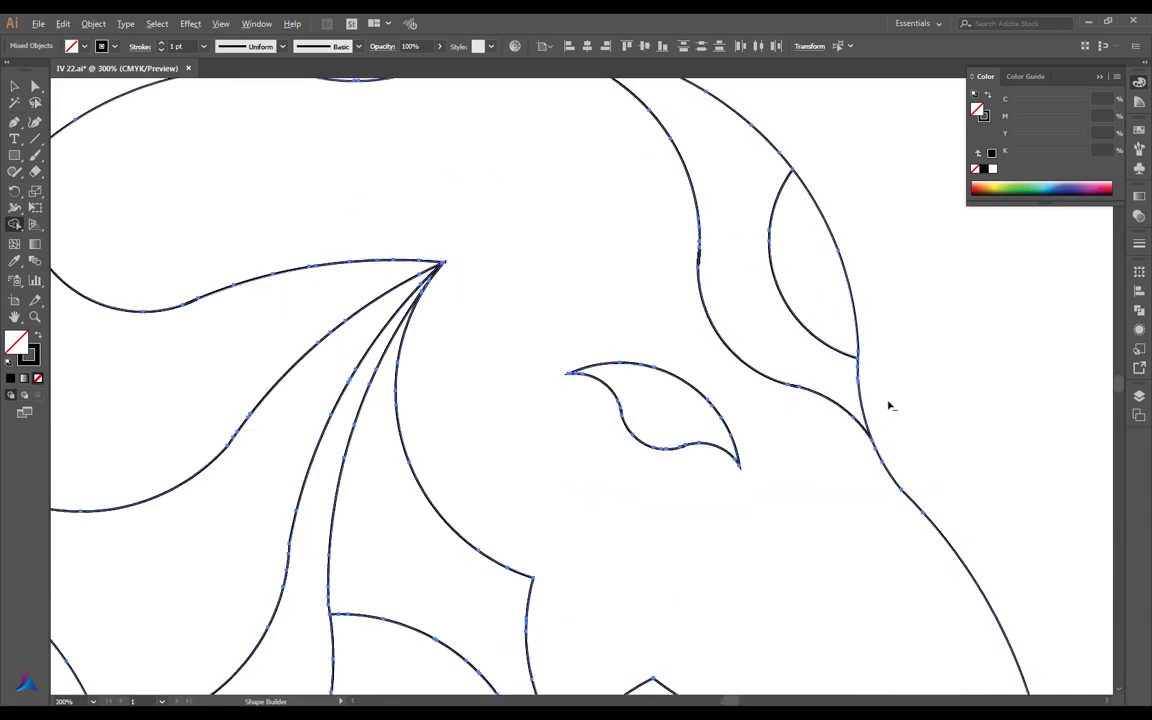
scroll(705, 250, up, 3)
scroll(662, 293, down, 3)
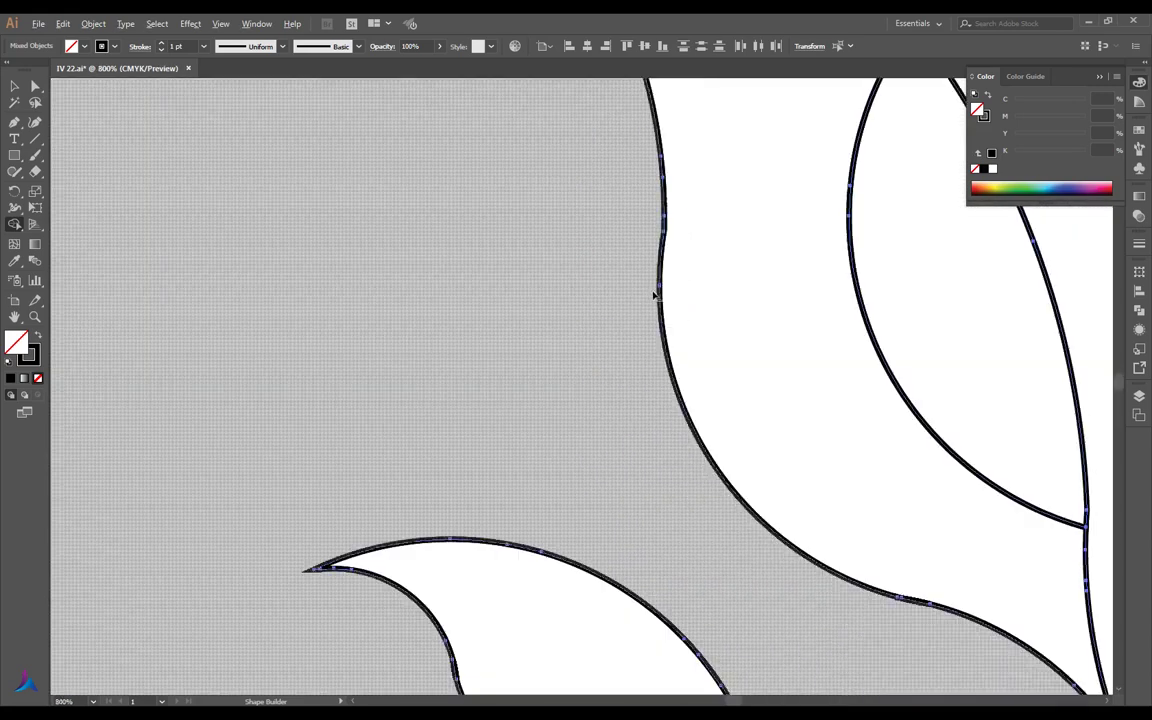
scroll(653, 291, down, 1)
scroll(654, 295, up, 2)
scroll(656, 298, down, 2)
scroll(656, 298, down, 2)
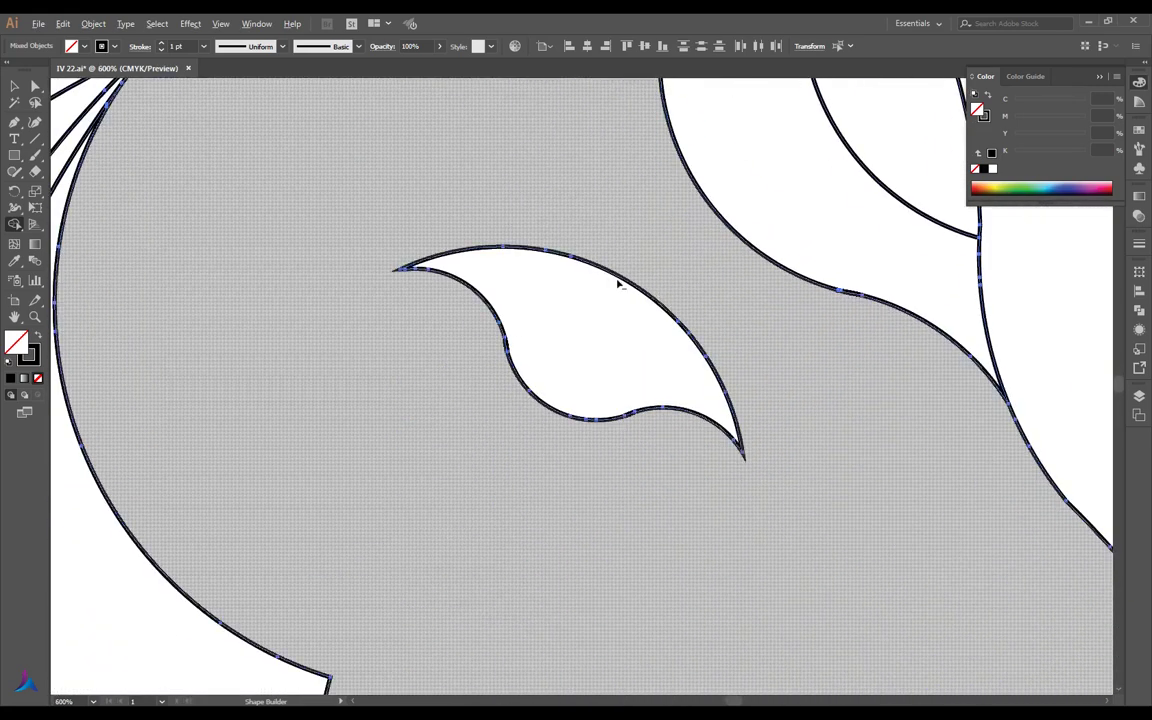
scroll(656, 300, down, 2)
scroll(656, 302, down, 2)
scroll(656, 306, up, 1)
scroll(656, 310, down, 1)
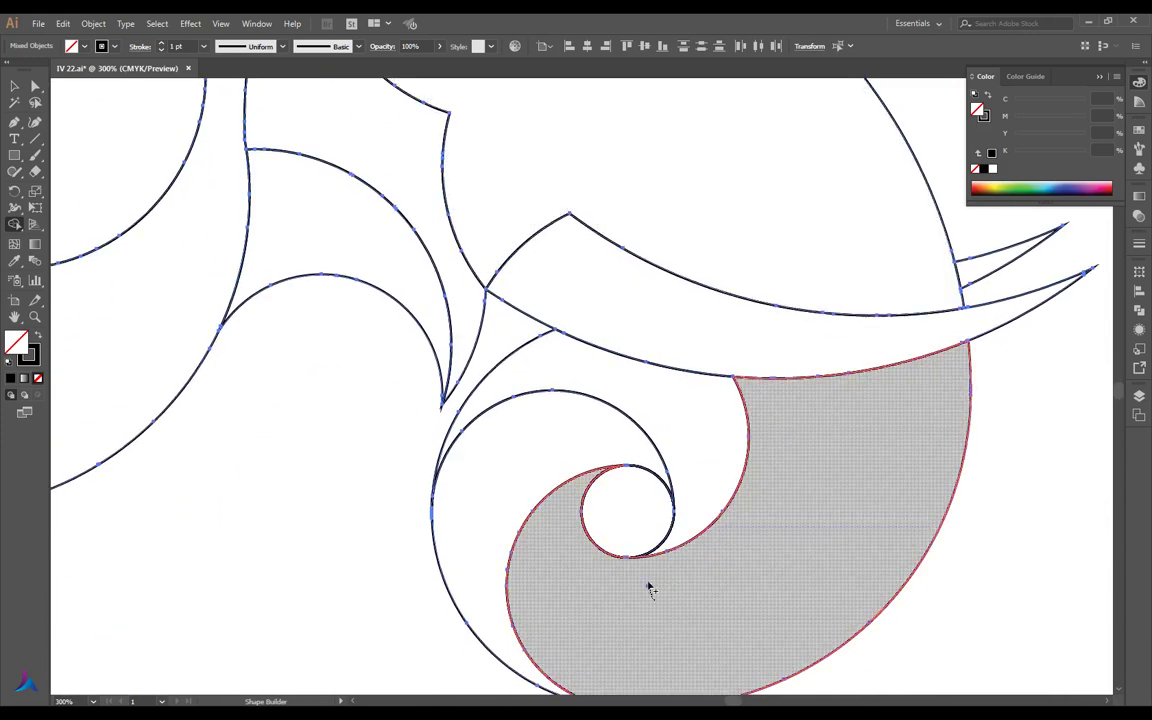
scroll(638, 617, up, 5)
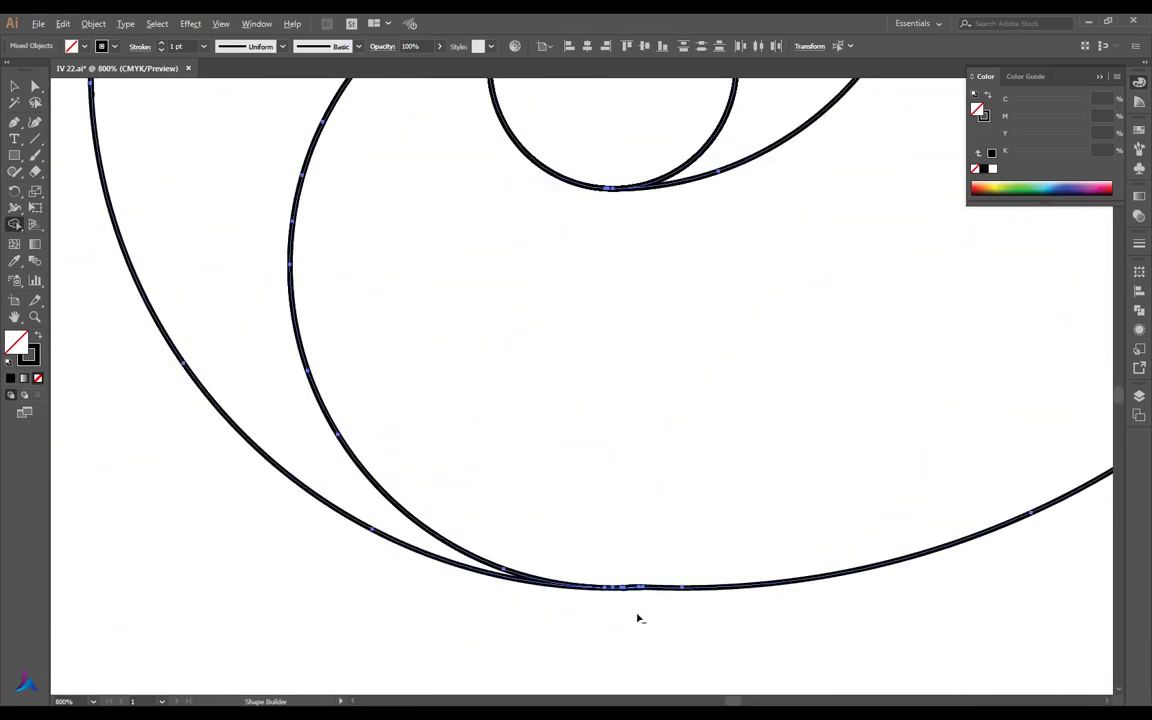
scroll(617, 609, up, 5)
scroll(700, 540, up, 3)
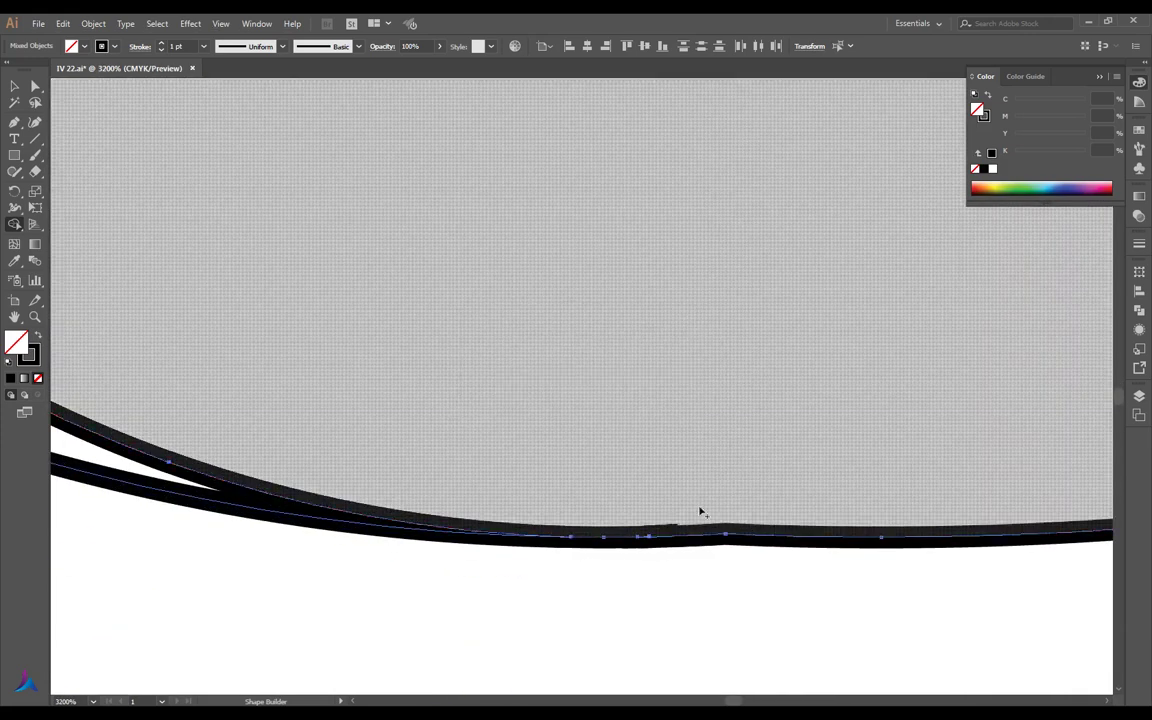
scroll(660, 493, down, 4)
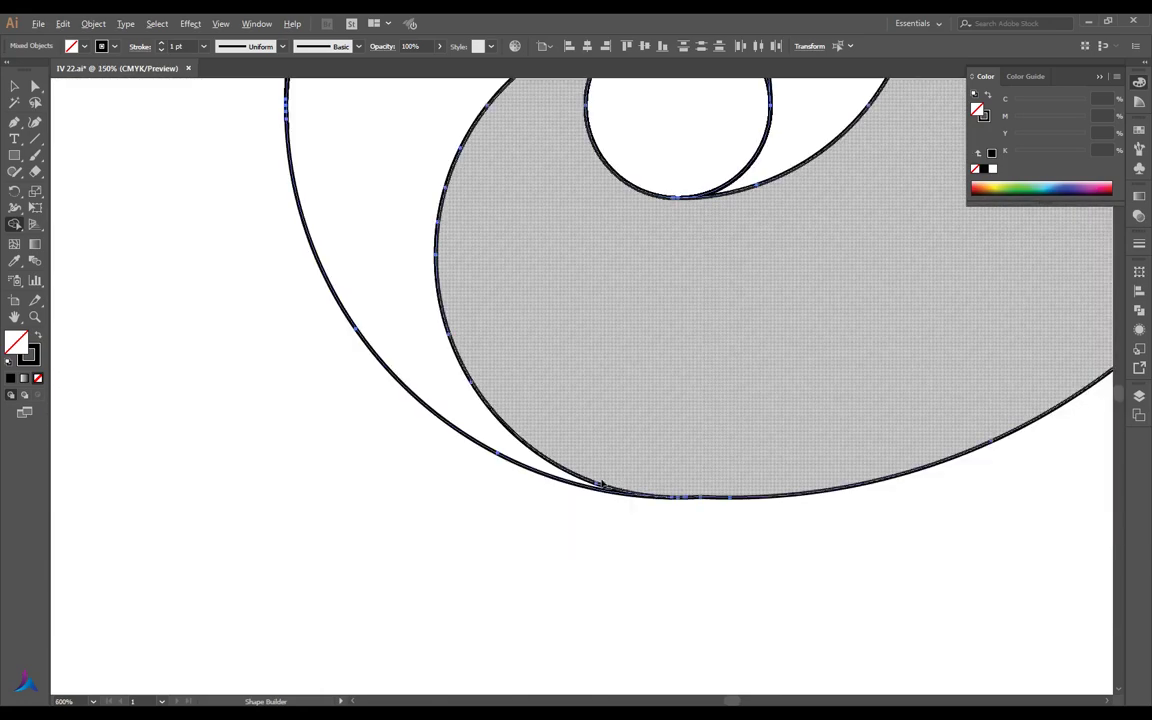
scroll(590, 487, down, 3)
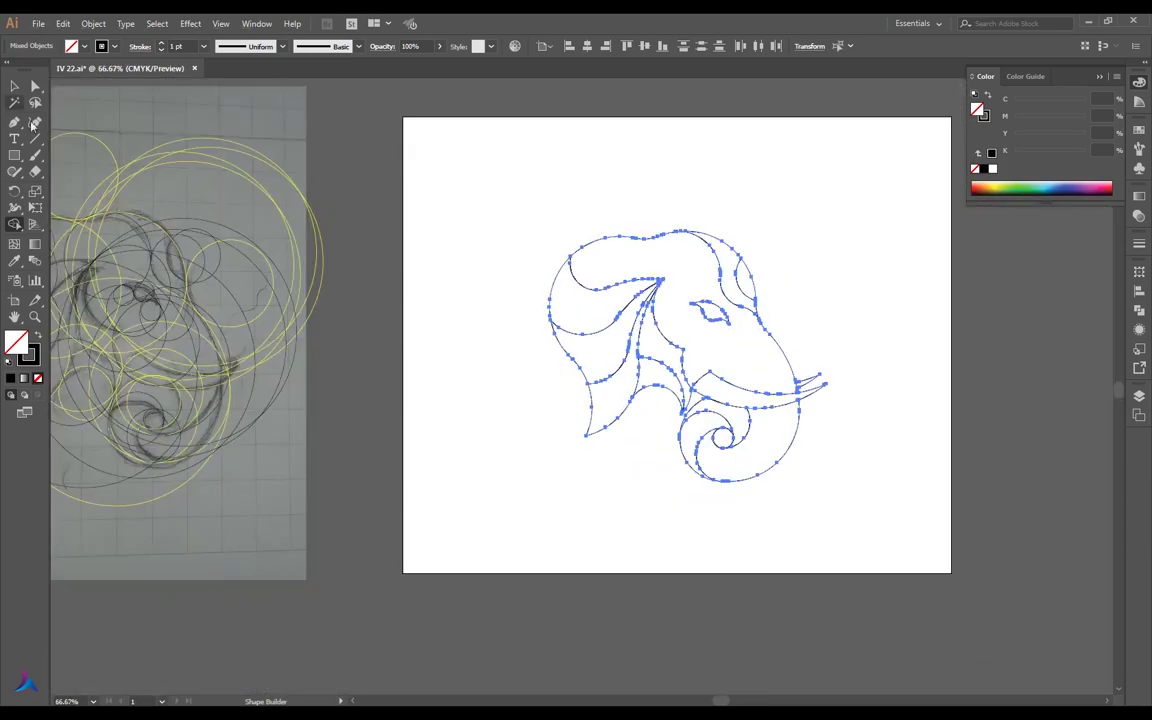
drag(791, 172, 815, 257)
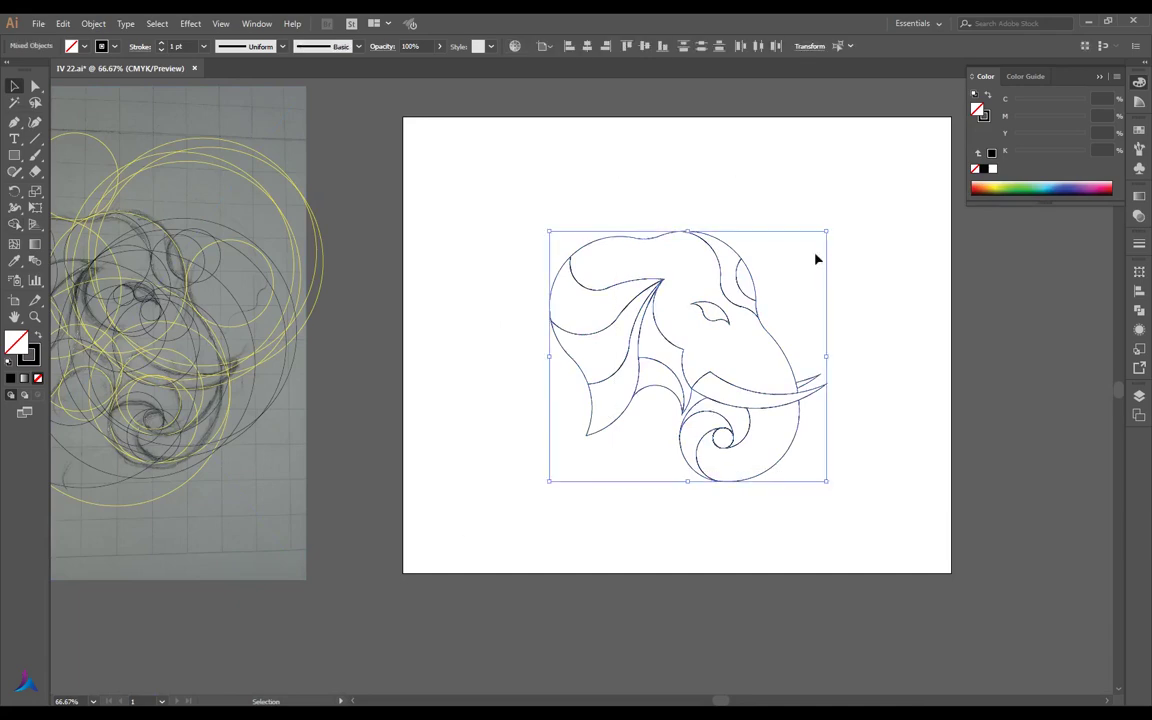
Apply a trial grey gradient fill to the elephant shapes and preview it deselected
key(period)
click(570, 190)
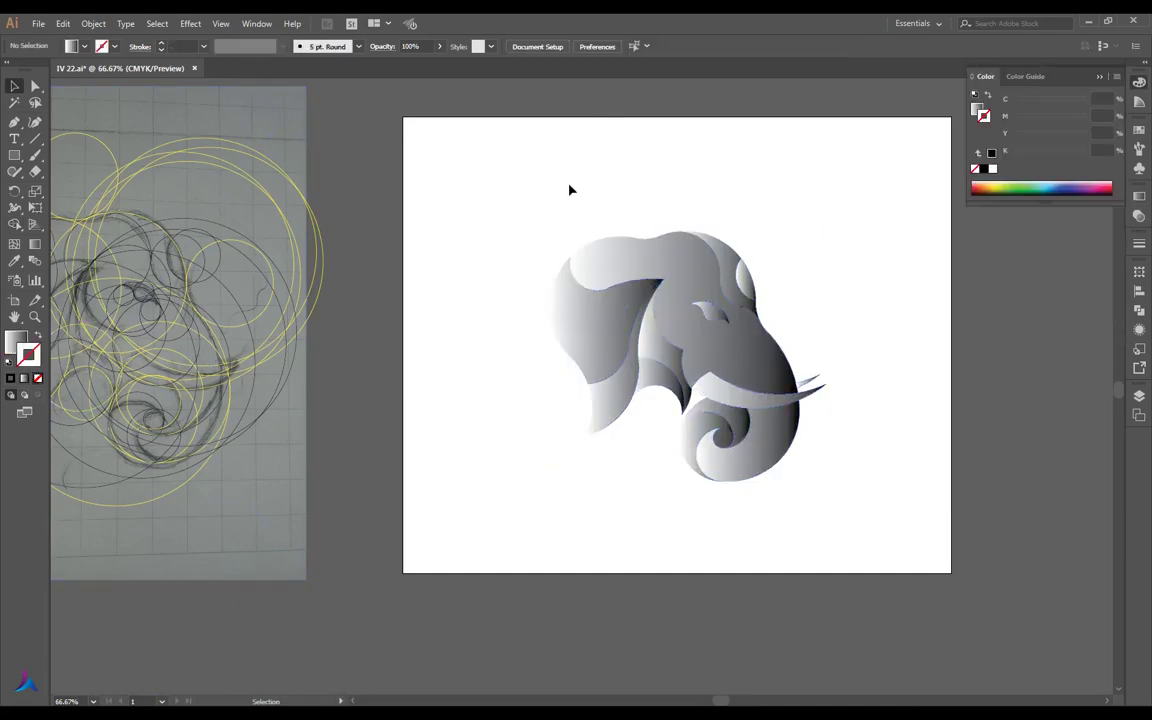
scroll(757, 315, up, 4)
scroll(669, 265, up, 2)
scroll(697, 298, up, 2)
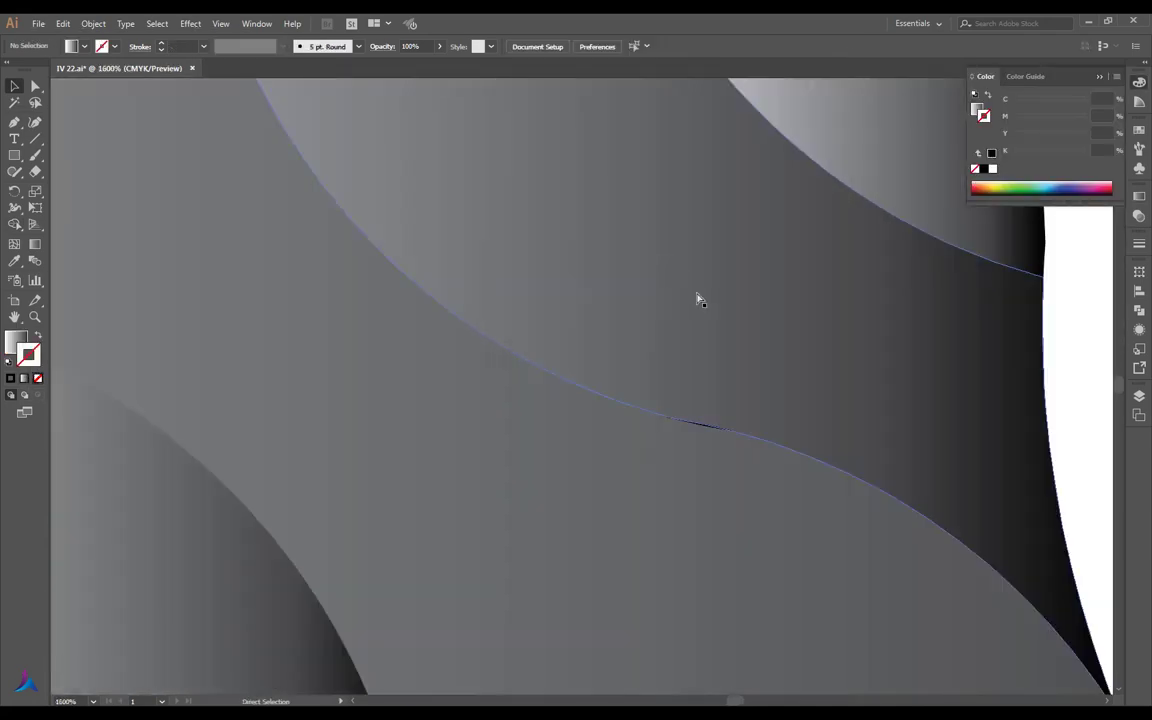
Undo the gradient back to unfilled outlines and select all the artwork
key(ctrl+1)
key(ctrl+z)
key(ctrl+z)
key(ctrl+z)
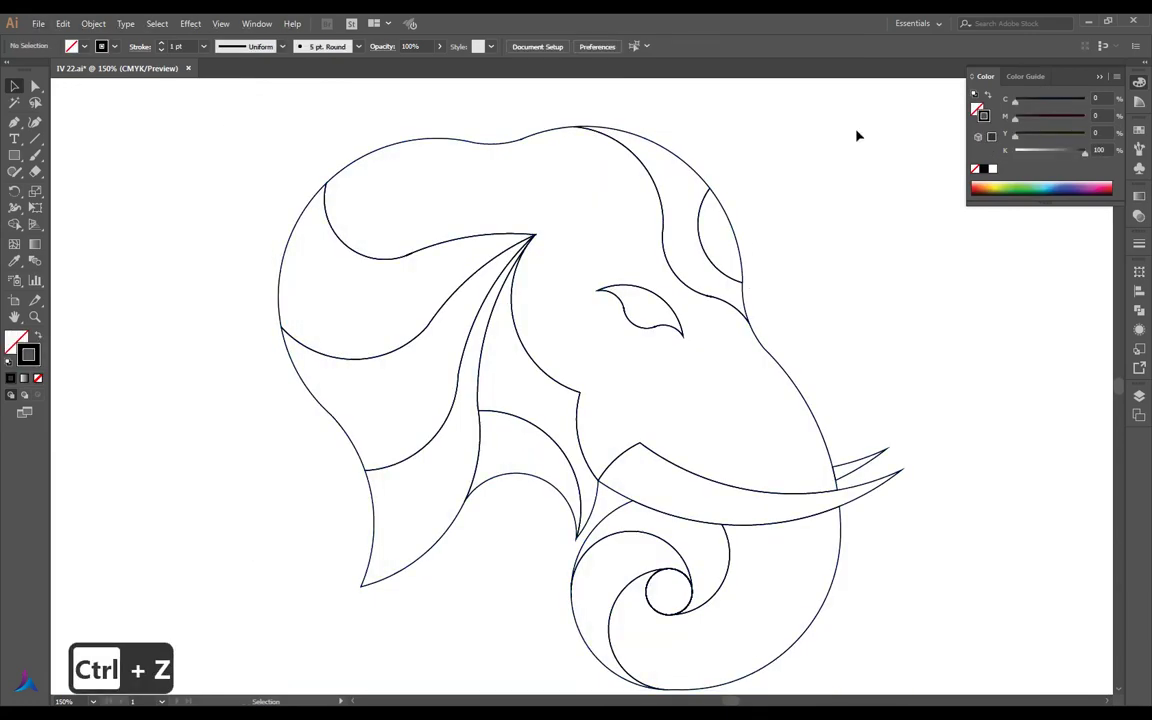
key(ctrl+a)
scroll(719, 287, up, 5)
Merge the tiny sliver along the curved edge with Shape Builder and dismiss the warning
click(14, 224)
scroll(606, 410, up, 1)
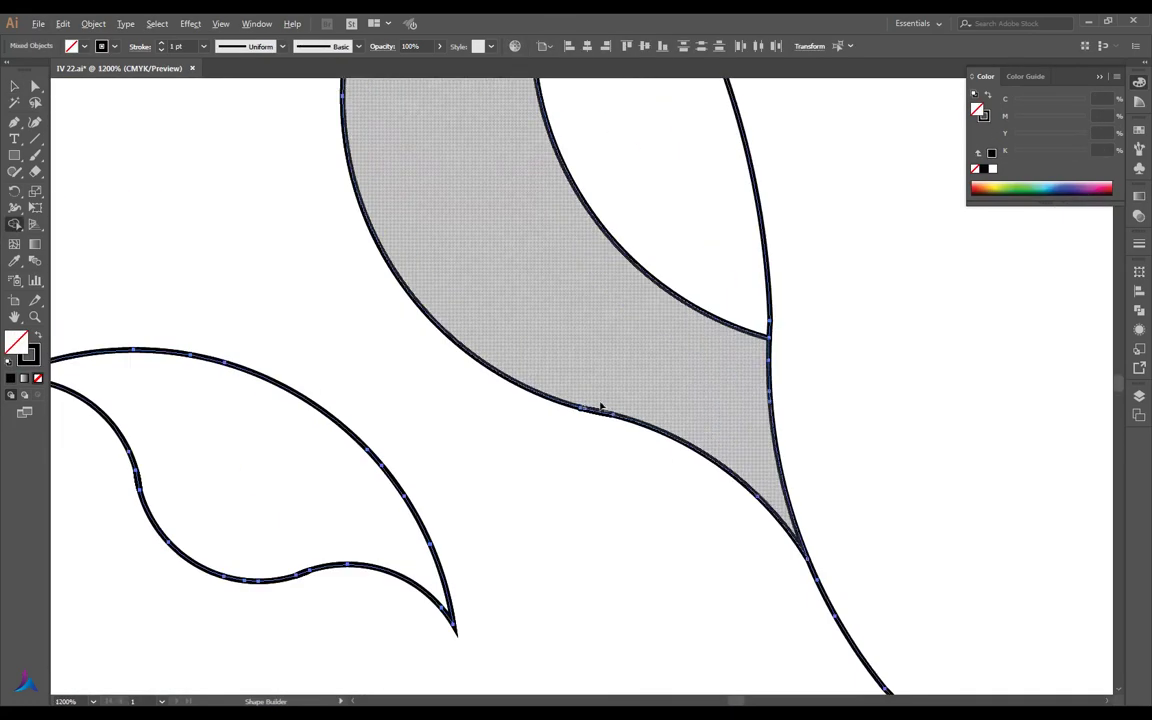
scroll(606, 410, up, 3)
scroll(675, 403, up, 1)
key(ctrl+z)
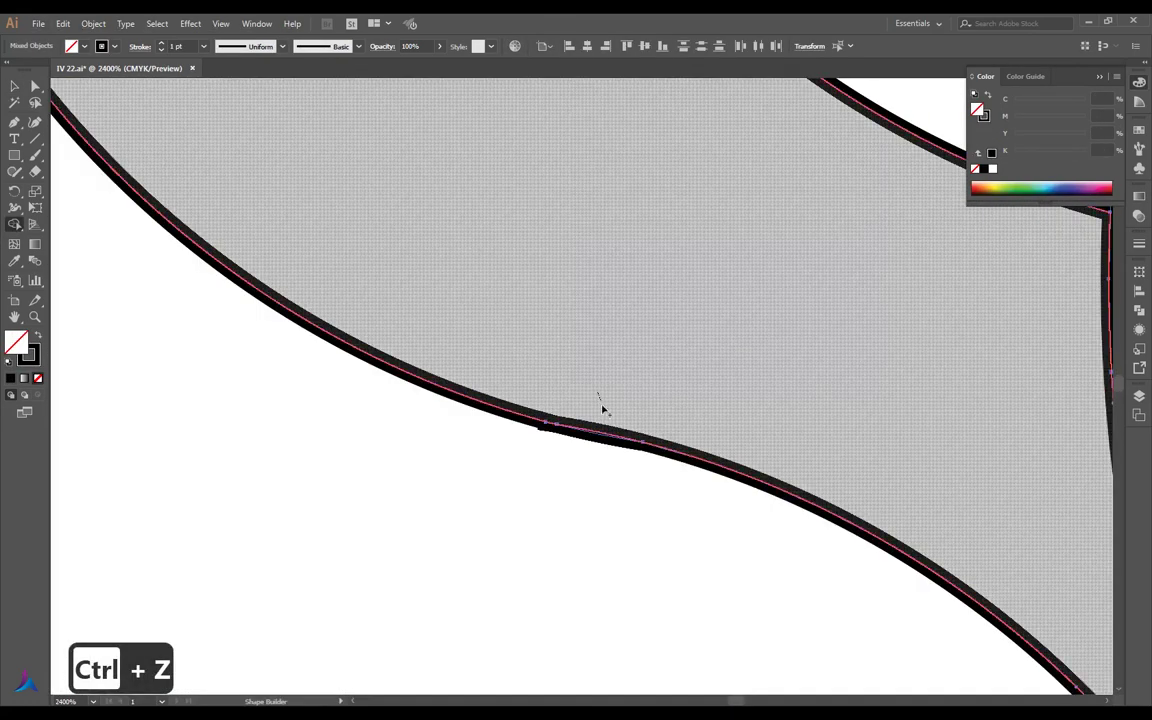
drag(551, 422, 553, 428)
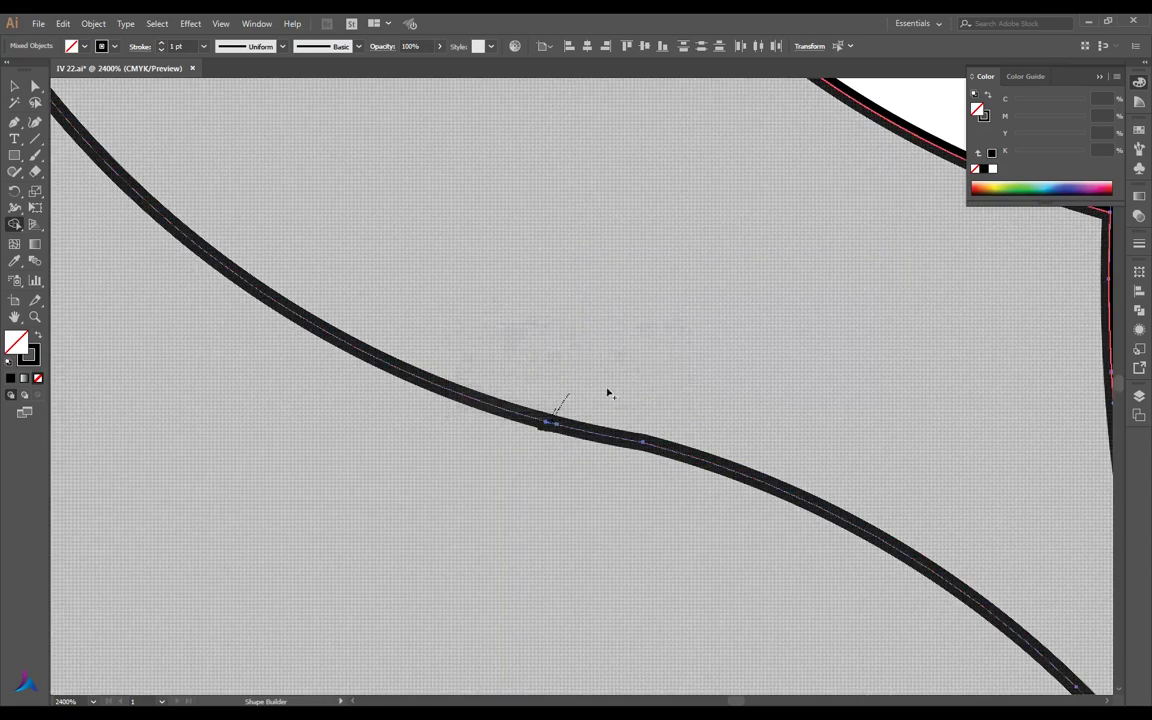
key(ctrl+z)
scroll(551, 421, up, 5)
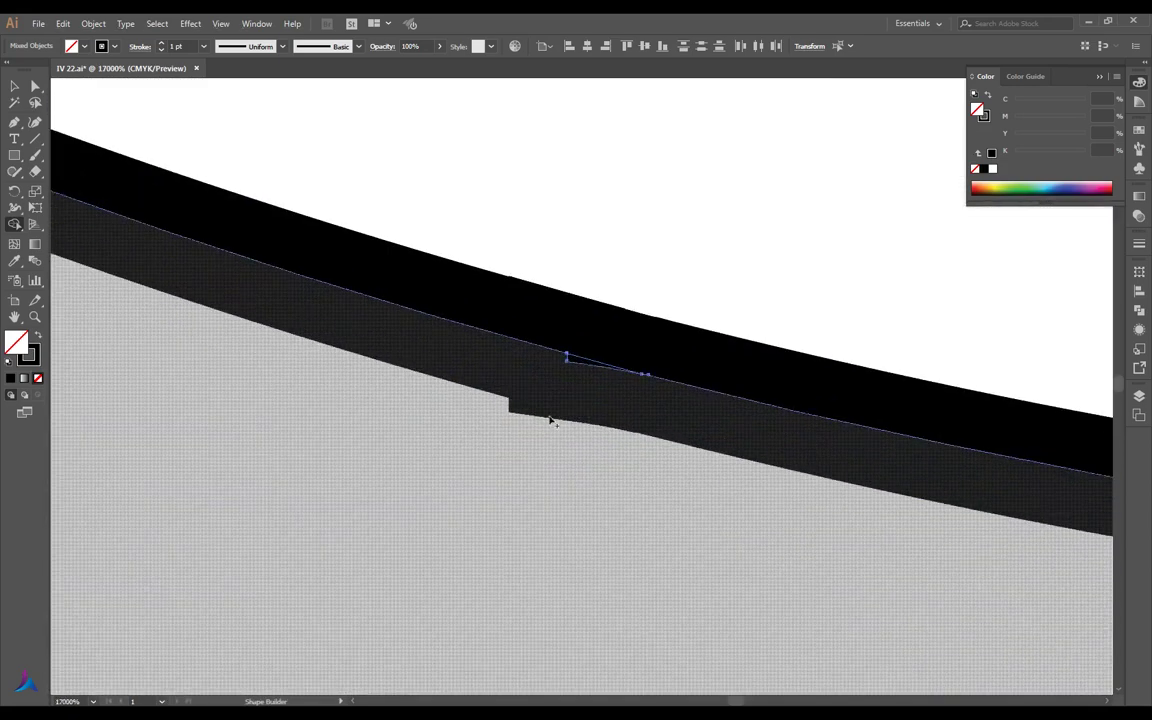
drag(535, 463, 558, 417)
click(640, 403)
scroll(558, 378, down, 8)
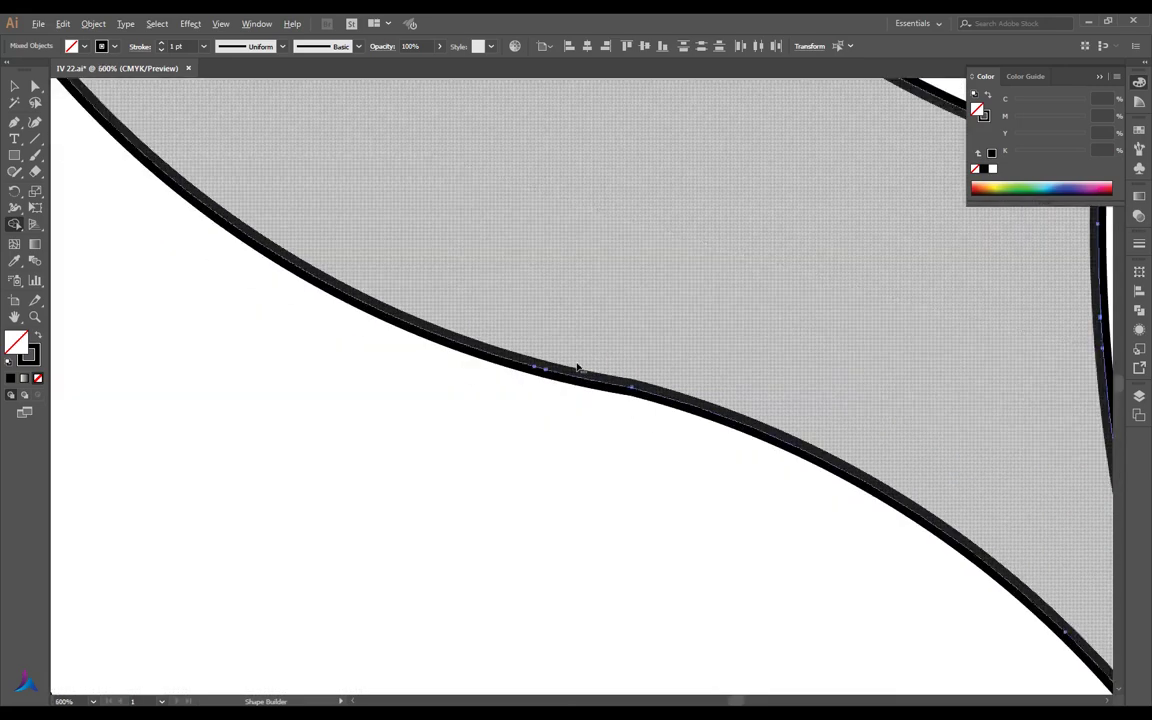
scroll(578, 368, down, 5)
scroll(600, 360, down, 4)
Give the whole elephant drawing a gradient fill with no outline stroke
key(v)
scroll(733, 185, down, 1)
drag(733, 185, 461, 427)
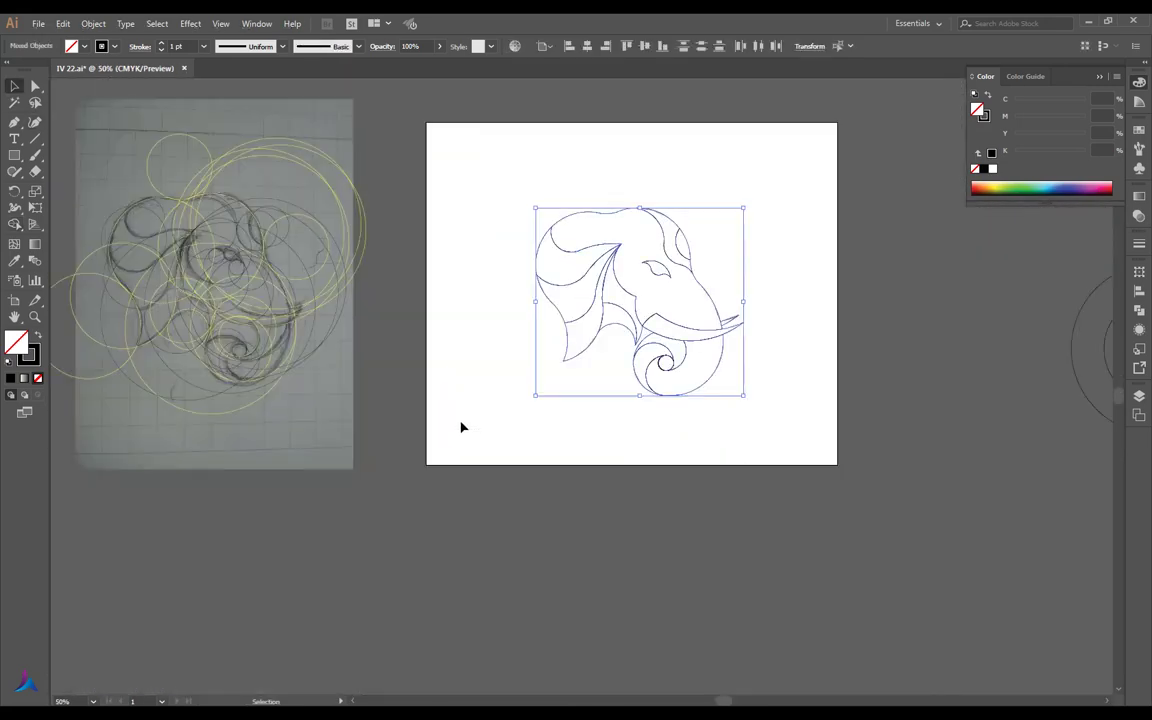
key(period)
key(x)
key(slash)
click(604, 440)
Zoom in and select the spiral trunk shape to inspect its fill
key(ctrl+equal)
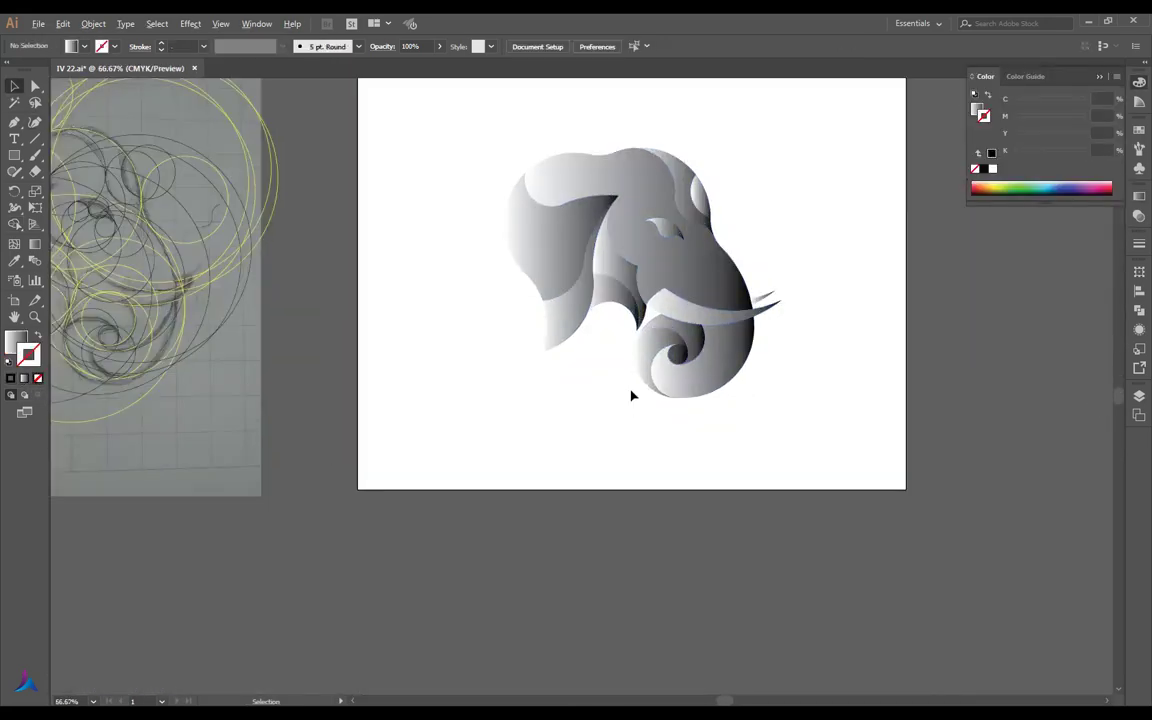
scroll(631, 396, up, 1)
scroll(674, 440, up, 5)
scroll(540, 180, up, 3)
scroll(548, 159, up, 2)
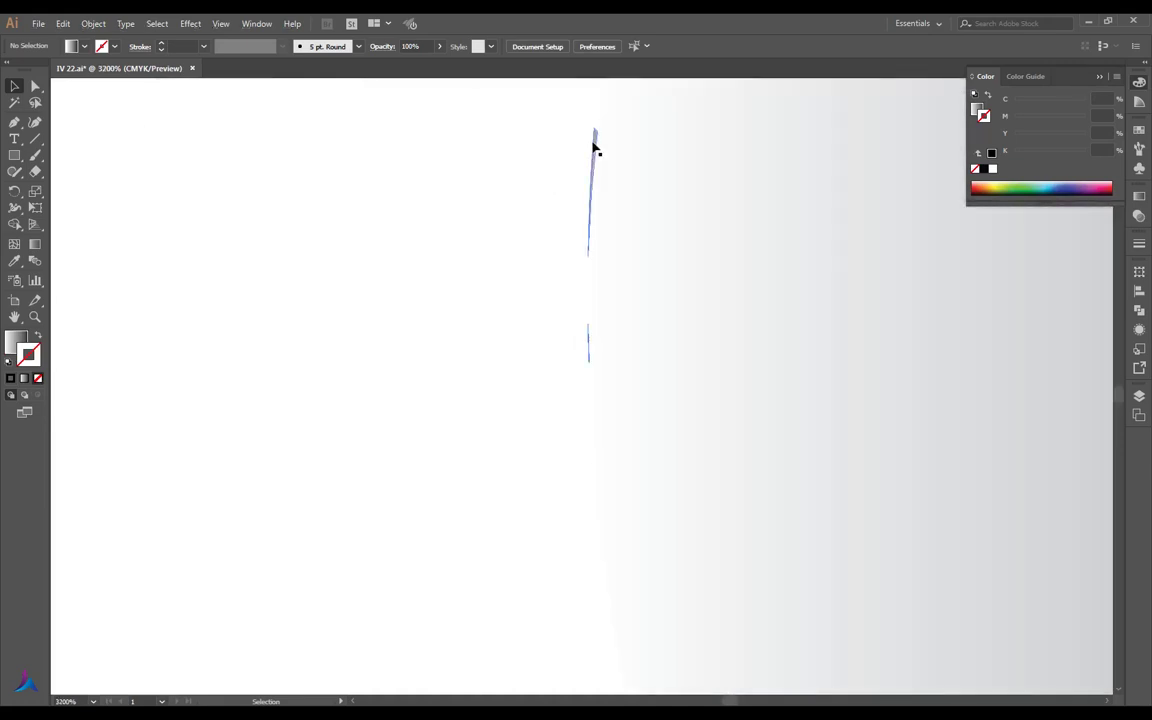
click(594, 148)
scroll(522, 211, down, 1)
scroll(571, 226, down, 2)
scroll(571, 226, down, 6)
Undo the trial gradient fill and outline removal
scroll(580, 218, up, 1)
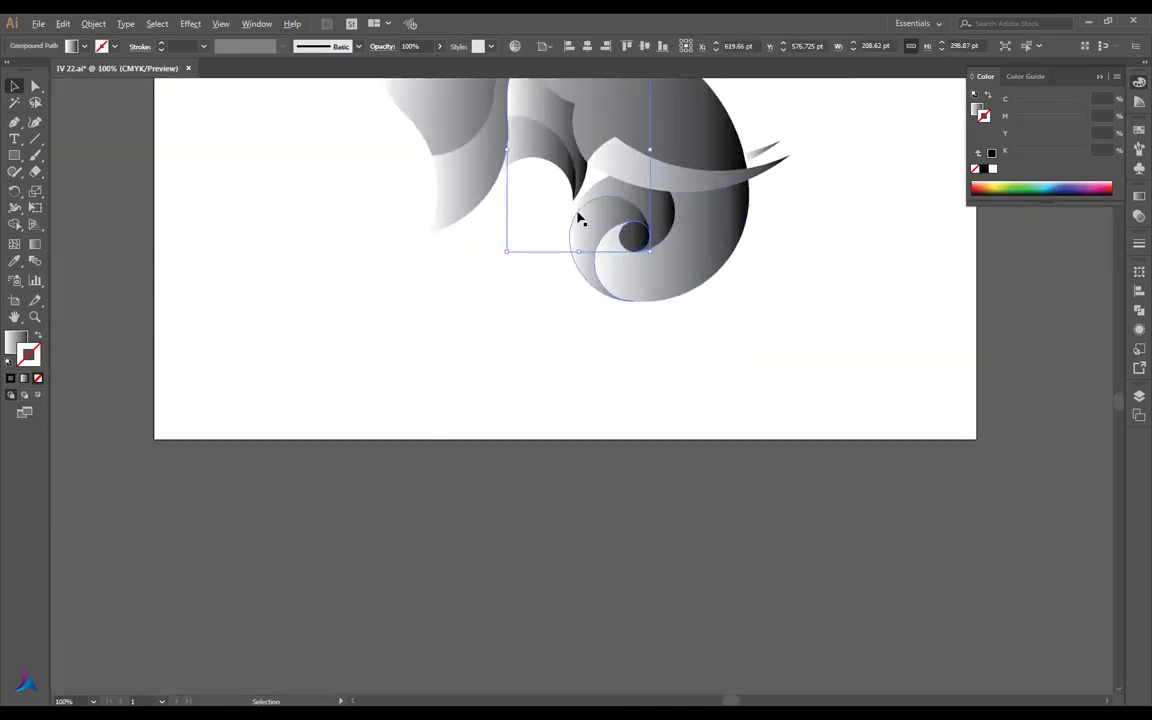
scroll(580, 218, up, 1)
key(ctrl+z)
key(ctrl+z)
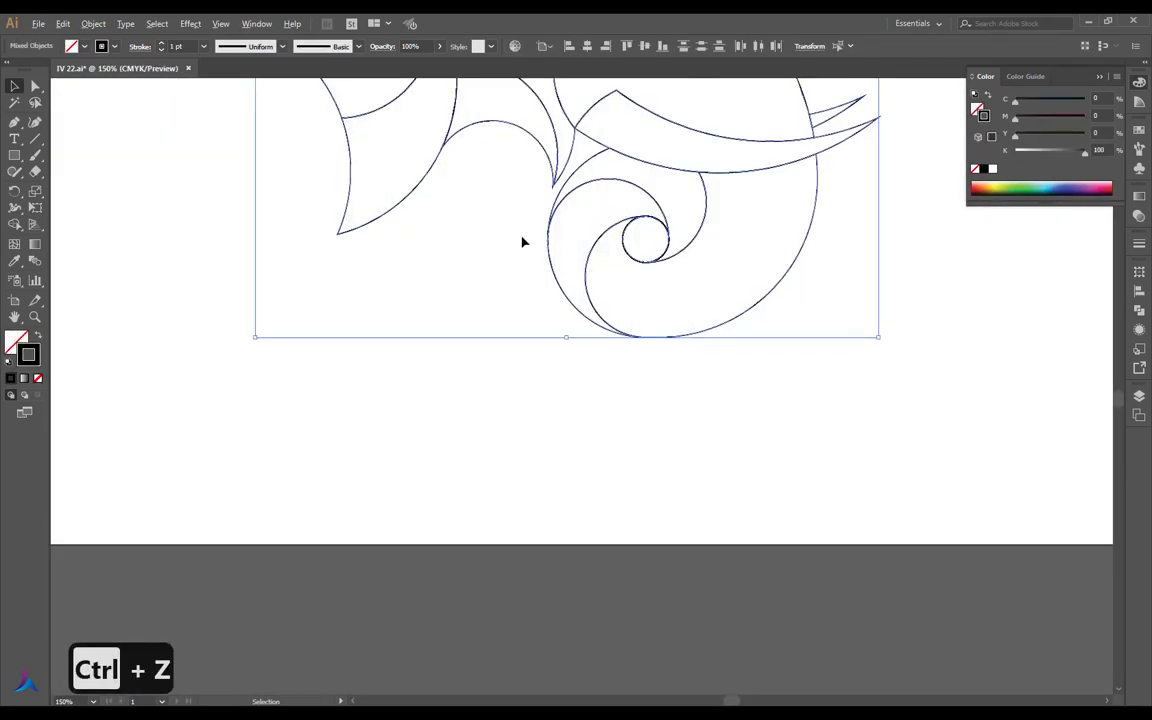
scroll(522, 241, up, 6)
Merge the thin region between the two lower-head curves with Shape Builder
click(20, 225)
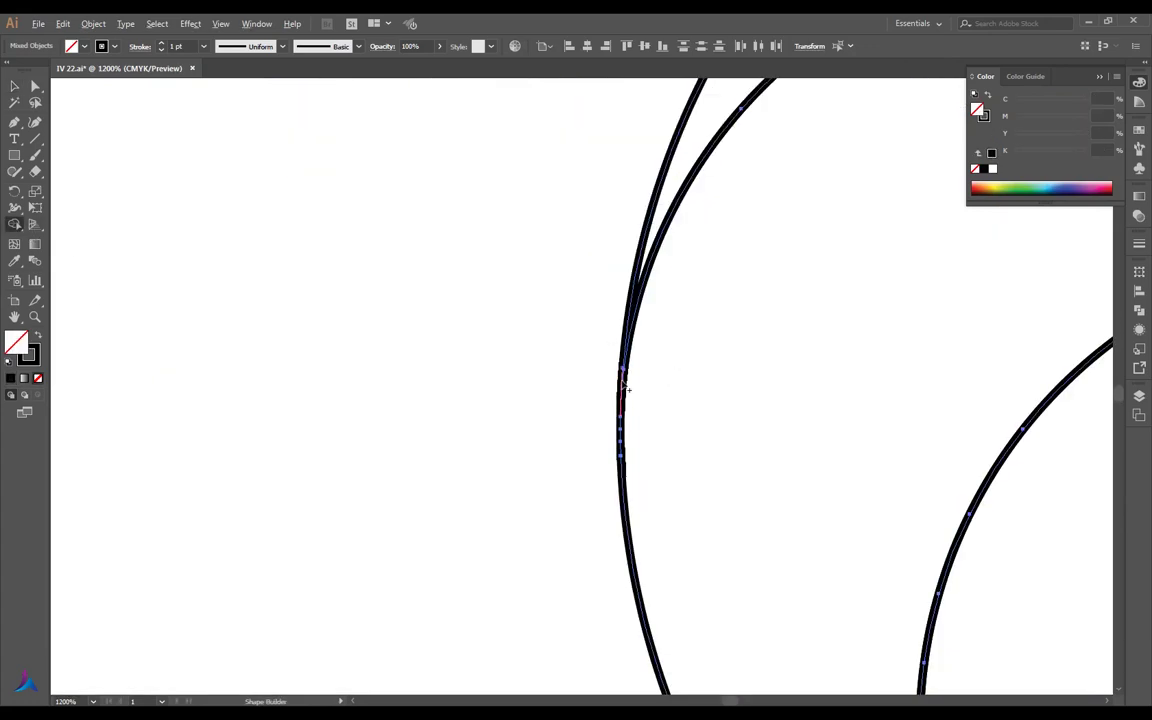
scroll(612, 483, up, 1)
scroll(612, 483, up, 2)
scroll(579, 463, up, 1)
scroll(627, 213, down, 3)
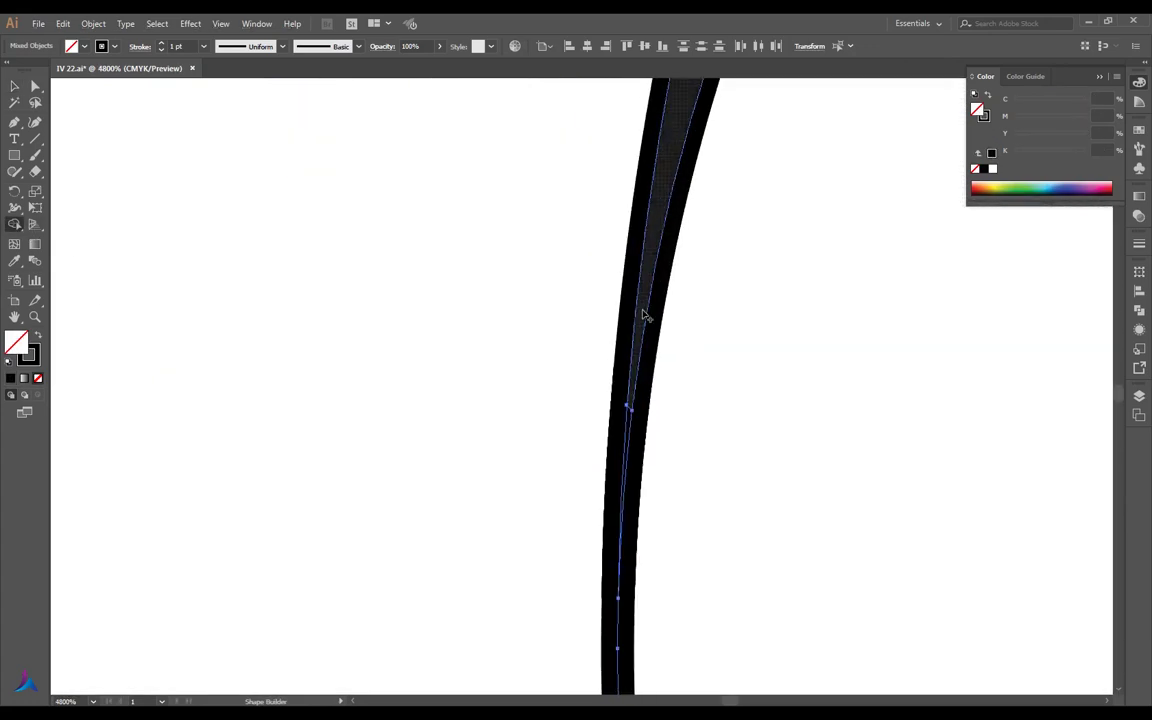
drag(643, 314, 625, 560)
scroll(527, 365, down, 3)
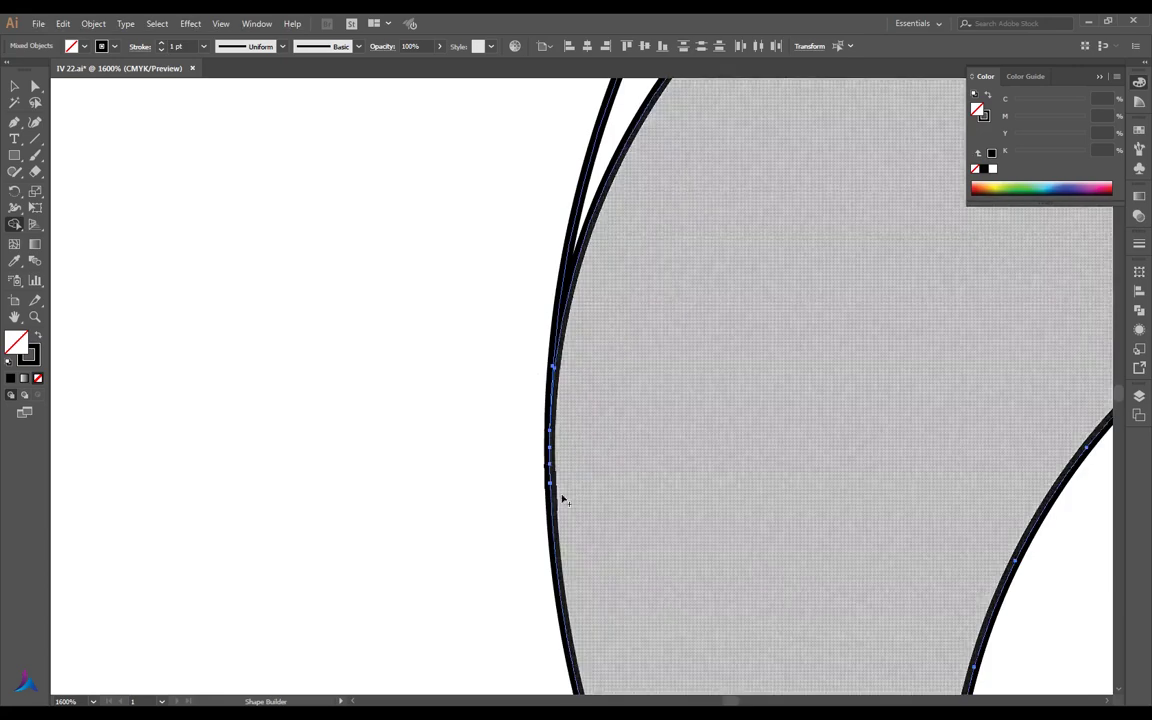
scroll(550, 470, up, 6)
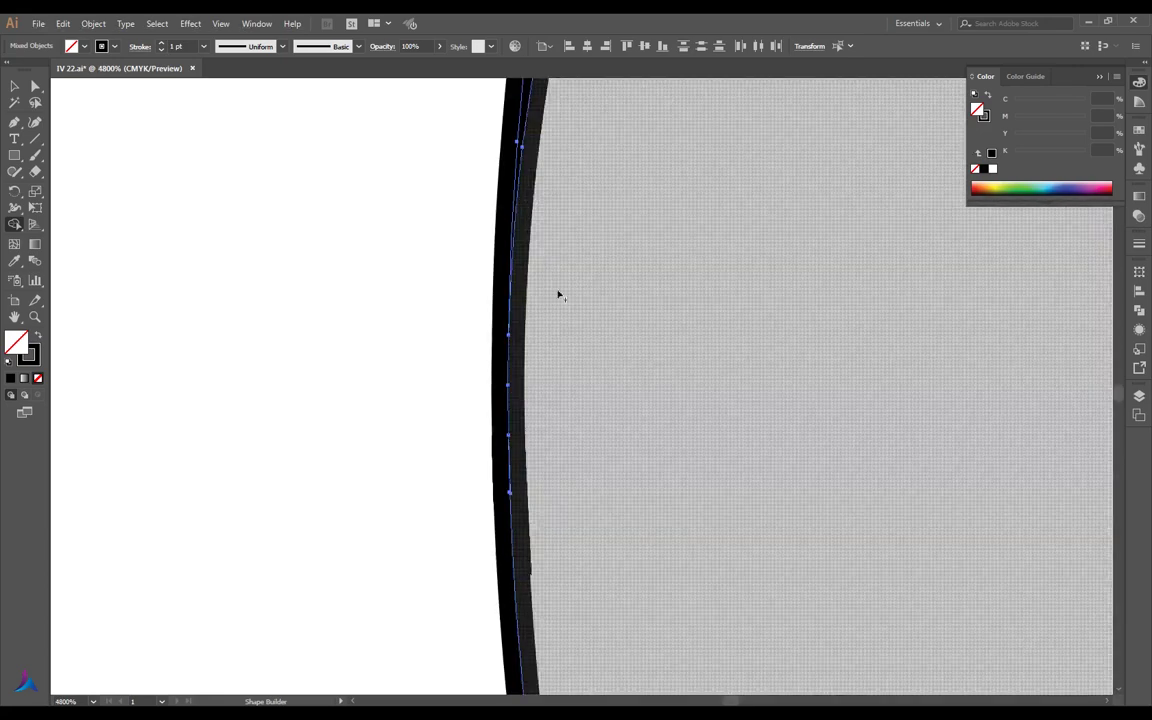
scroll(558, 290, down, 1)
scroll(526, 340, down, 1)
scroll(527, 340, up, 4)
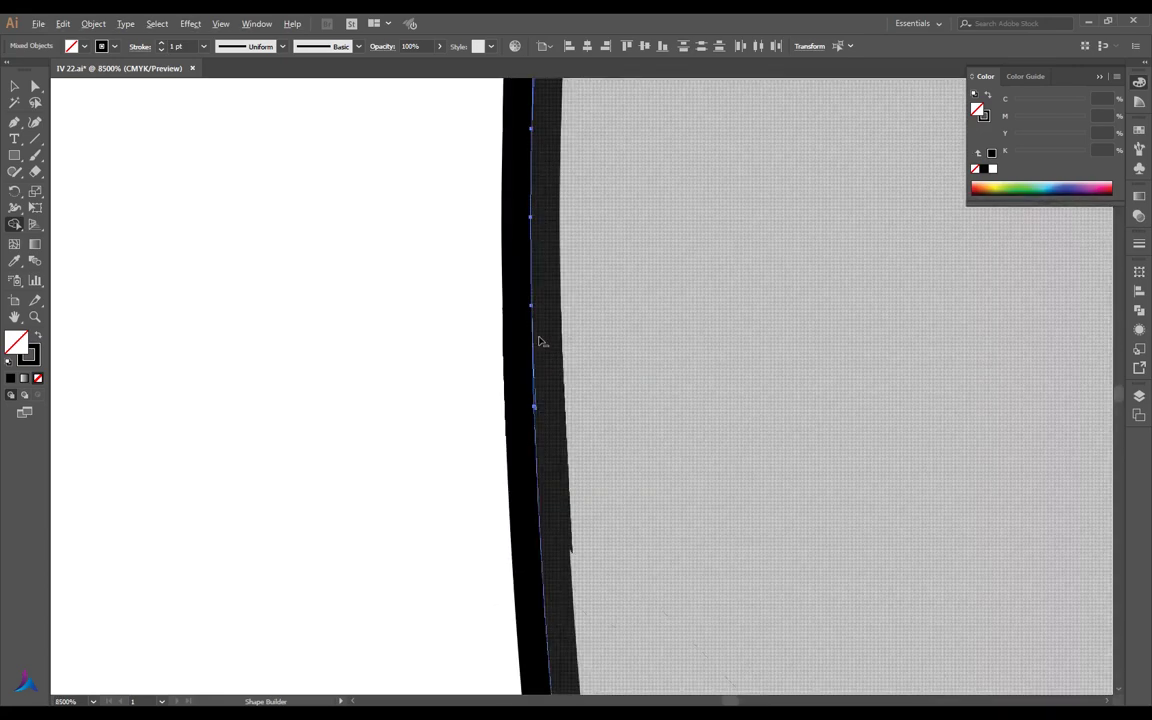
scroll(542, 337, up, 3)
Remove the stray edge left between the curves
click(527, 442)
scroll(522, 433, down, 2)
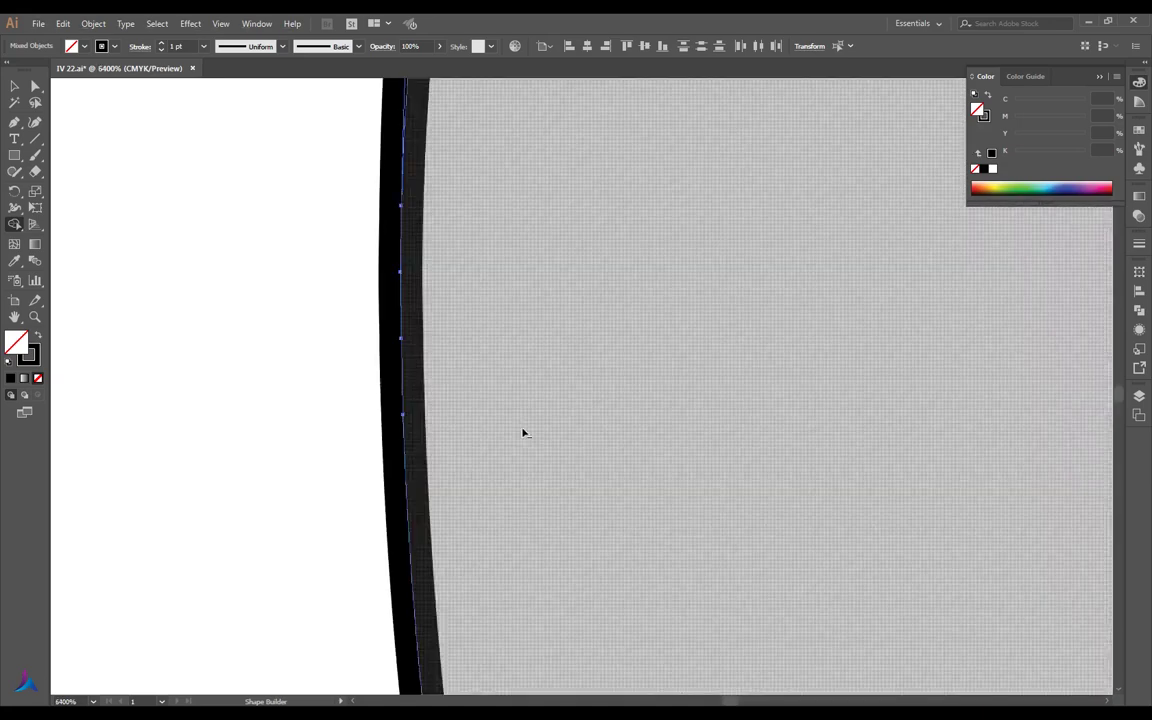
scroll(522, 429, down, 1)
scroll(522, 429, down, 3)
scroll(560, 430, down, 3)
Give the whole elephant drawing a gradient fill with no outline stroke
key(v)
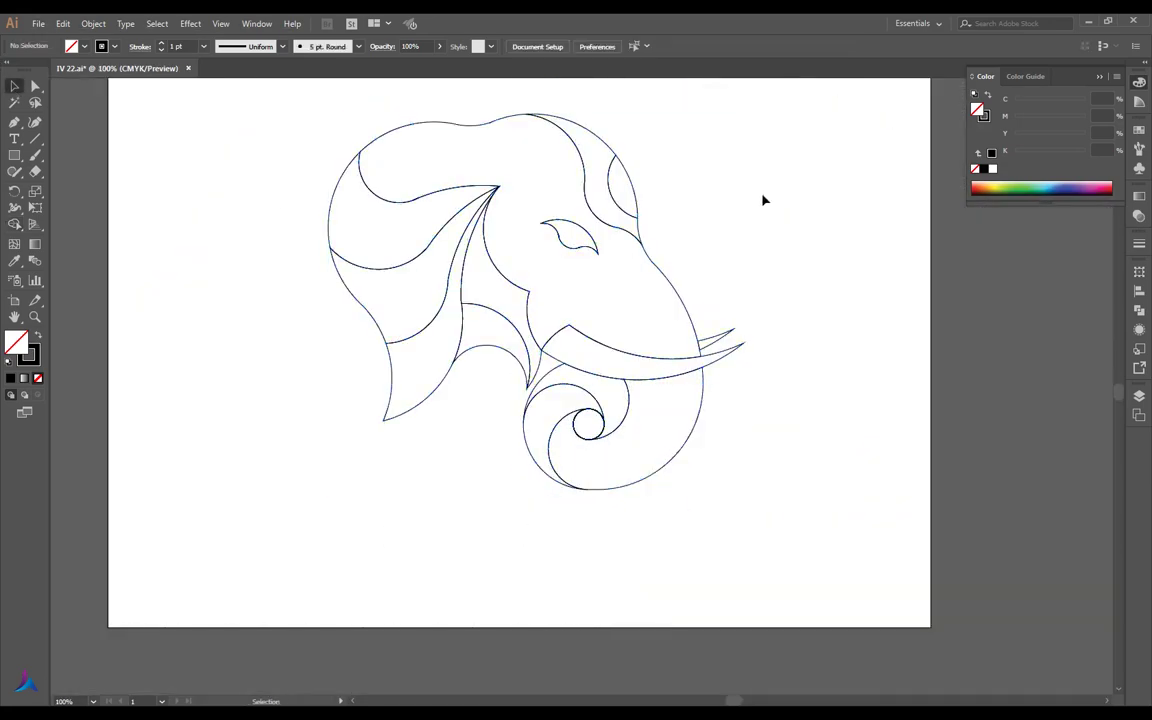
drag(784, 149, 231, 625)
click(24, 378)
click(211, 364)
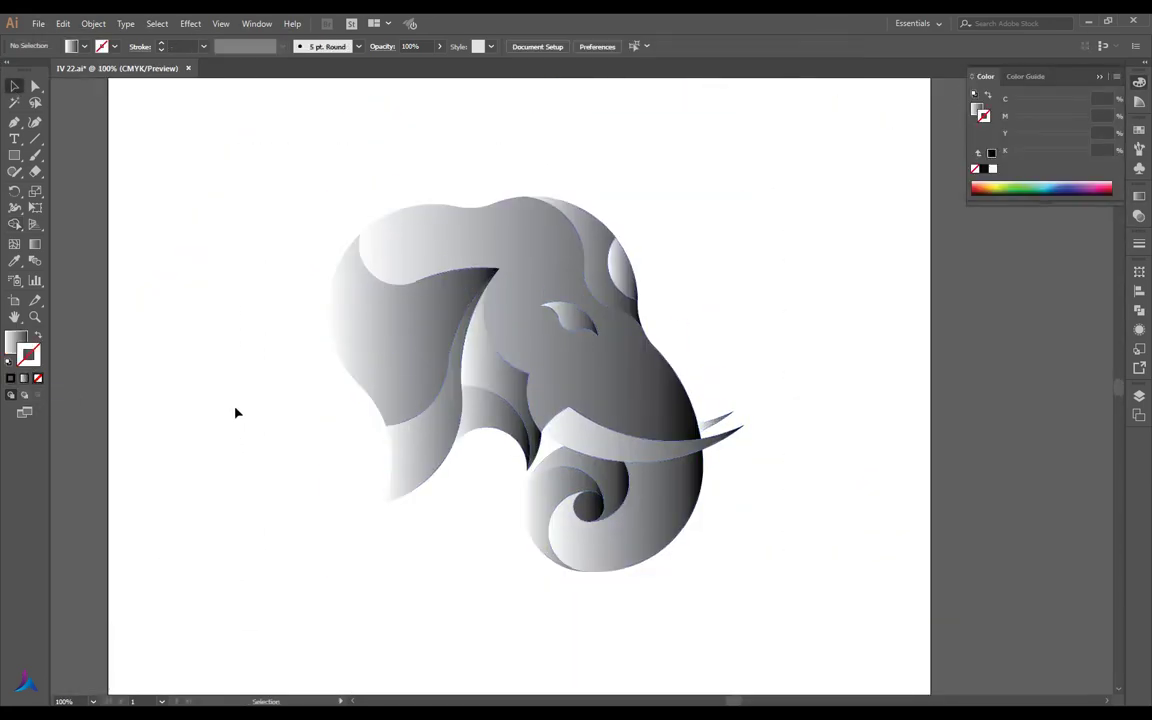
Check the eye shape, then revert the gradient and stroke changes and fit the artboard
scroll(276, 250, up, 1)
scroll(743, 388, up, 1)
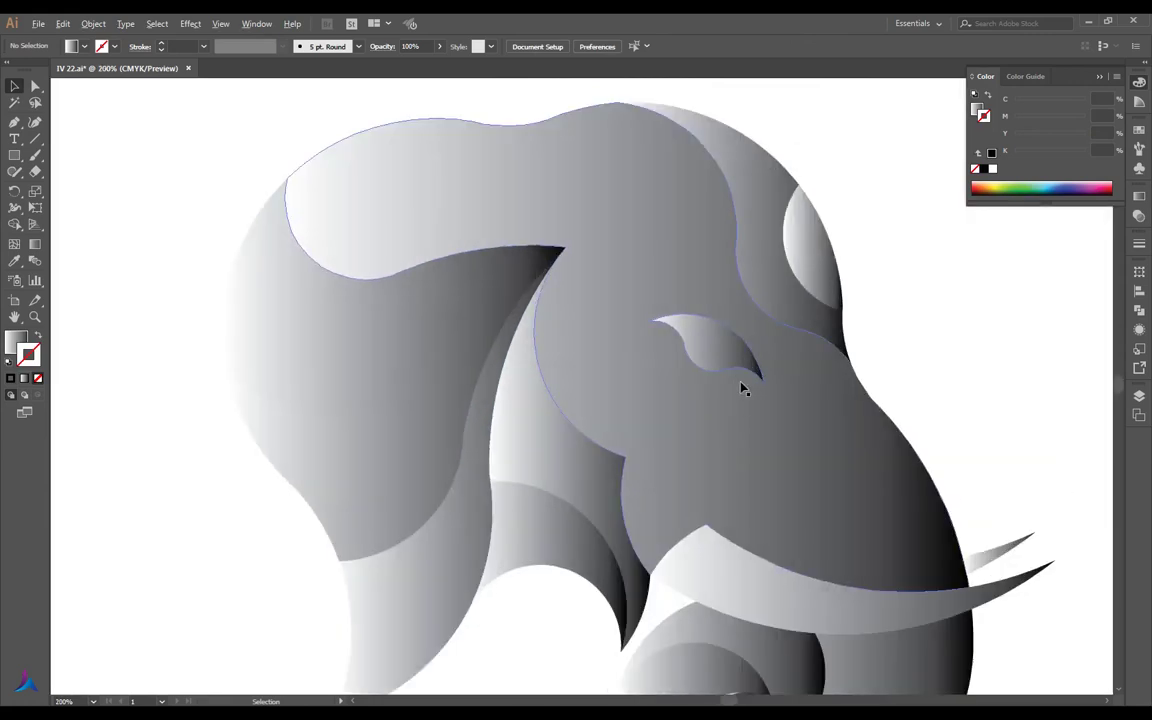
scroll(743, 388, up, 1)
scroll(743, 368, up, 2)
scroll(743, 368, up, 3)
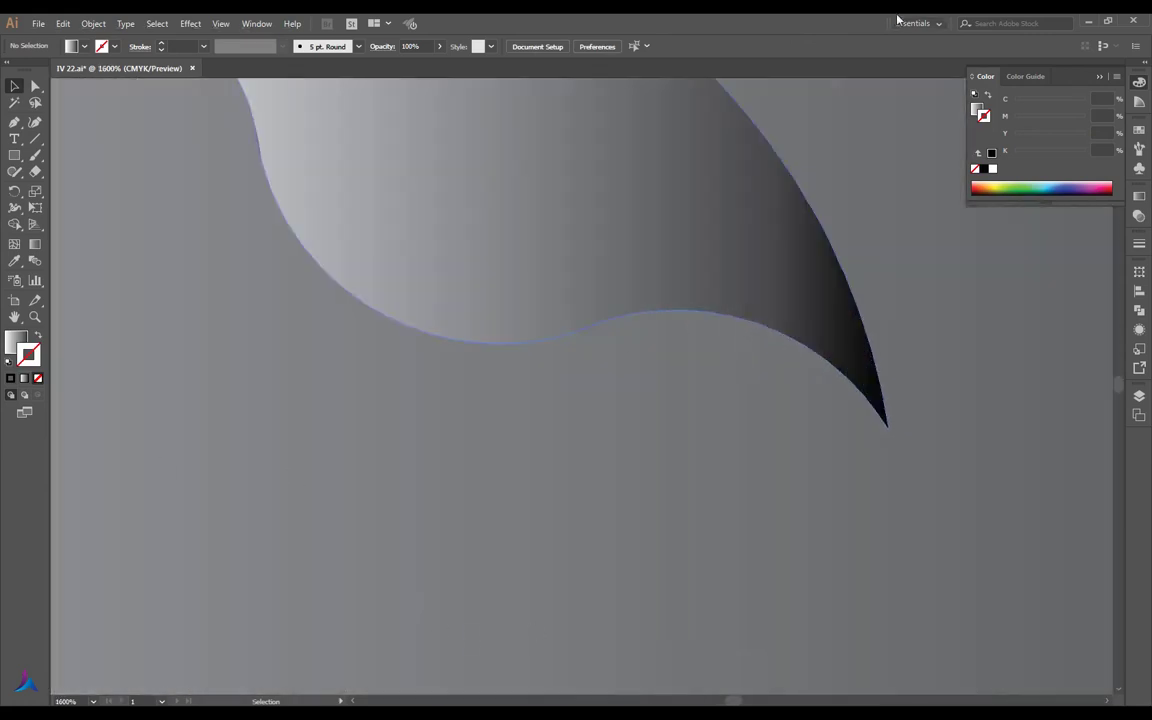
click(576, 285)
scroll(577, 282, down, 5)
scroll(578, 280, down, 1)
key(ctrl+z)
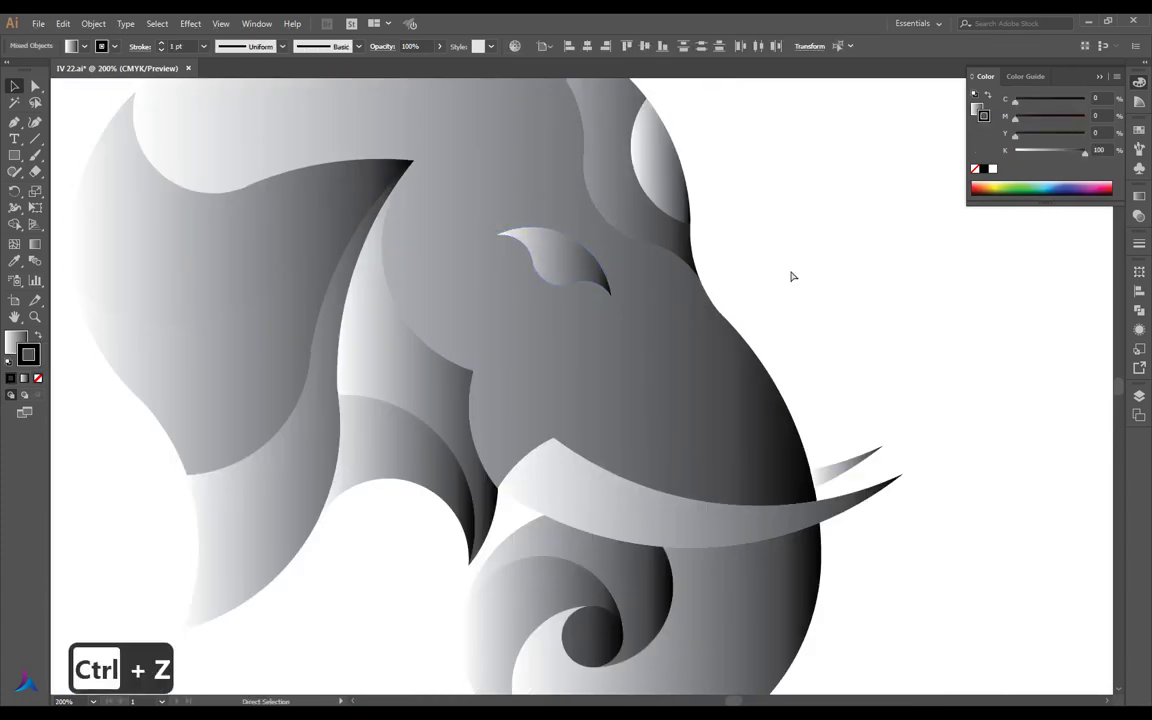
key(ctrl+z)
scroll(563, 279, up, 2)
key(ctrl+0)
Clean up the edges around the eye shape with Shape Builder
drag(822, 162, 676, 291)
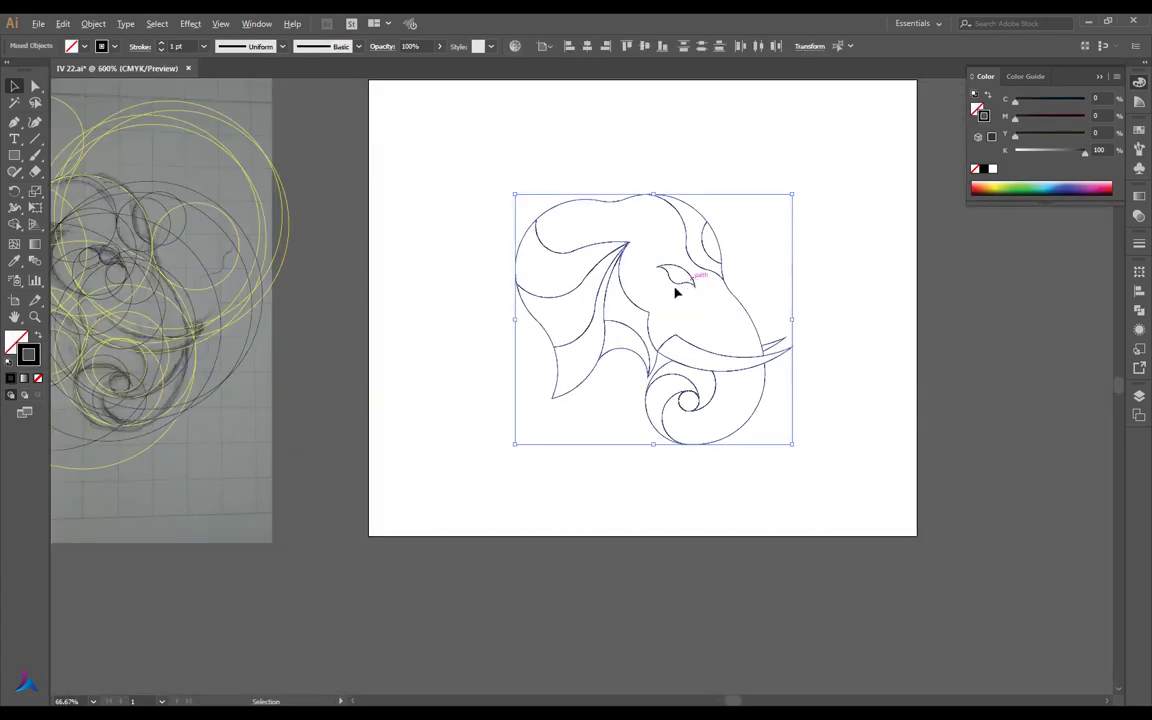
scroll(676, 291, up, 8)
click(14, 224)
scroll(627, 342, up, 1)
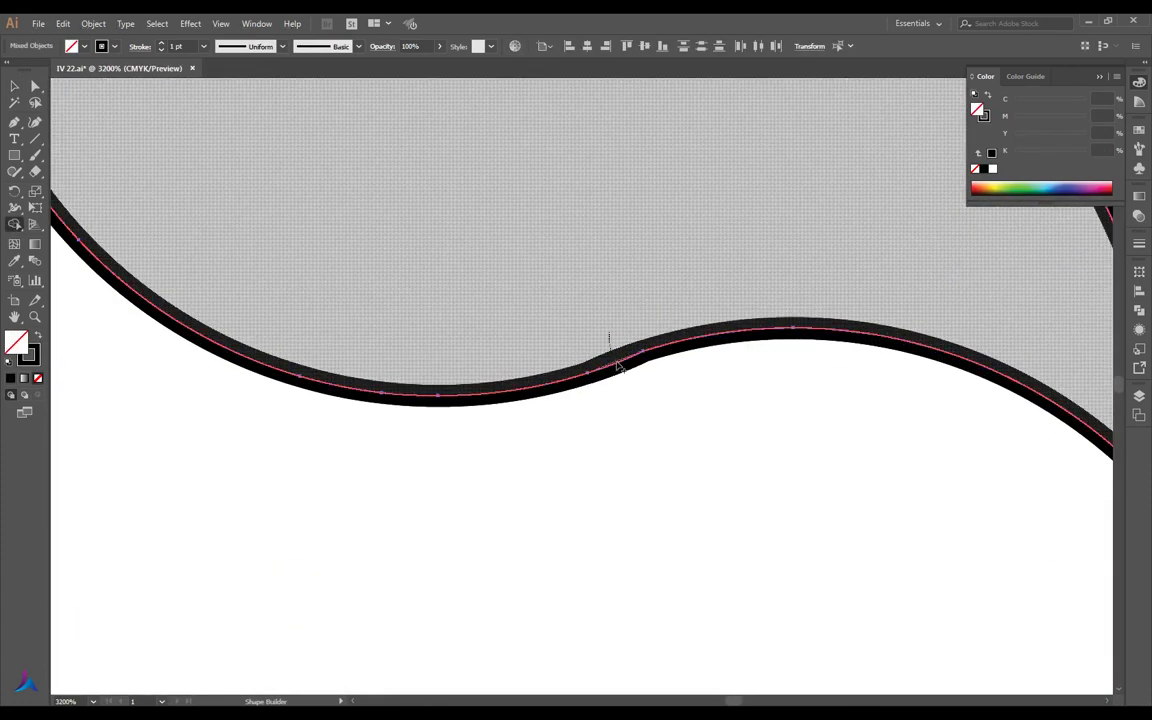
scroll(530, 342, down, 2)
scroll(118, 131, up, 3)
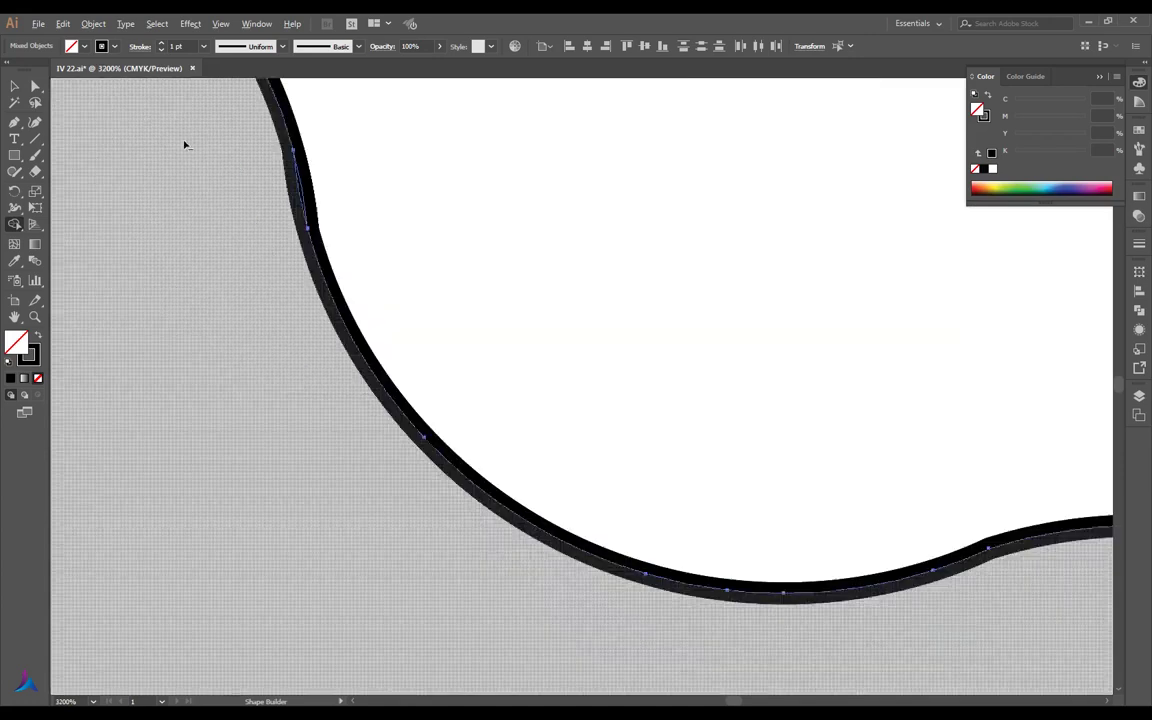
scroll(380, 203, up, 2)
scroll(516, 271, down, 5)
scroll(170, 170, up, 1)
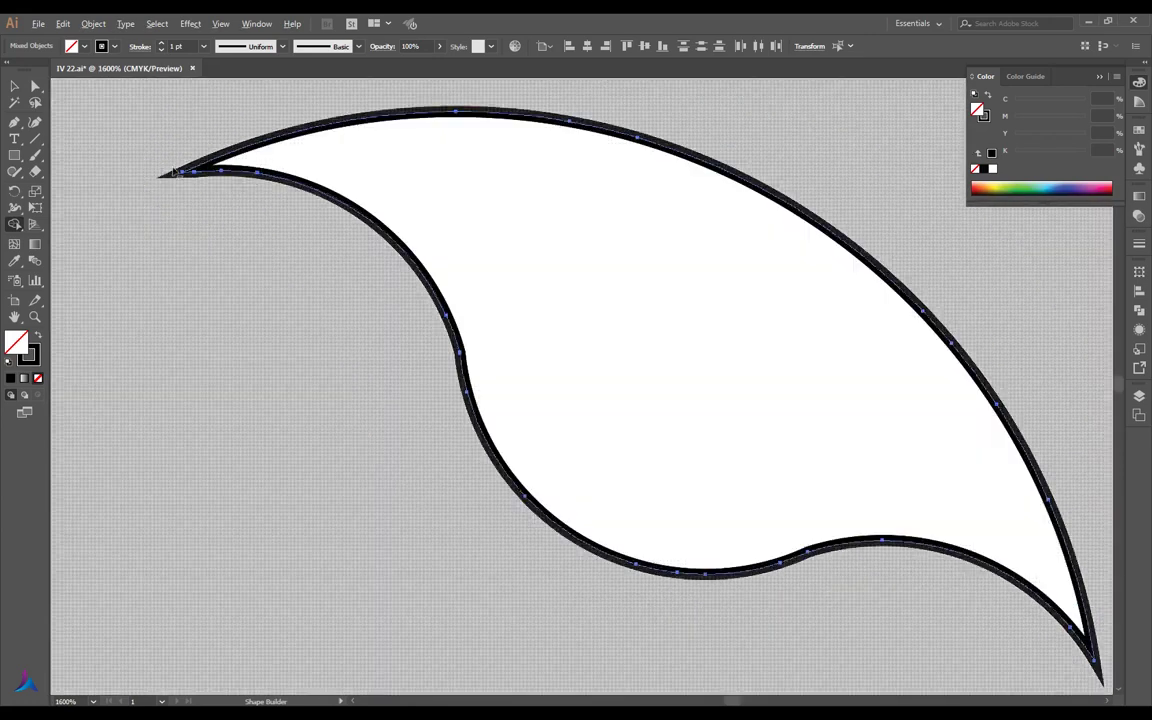
scroll(184, 167, up, 3)
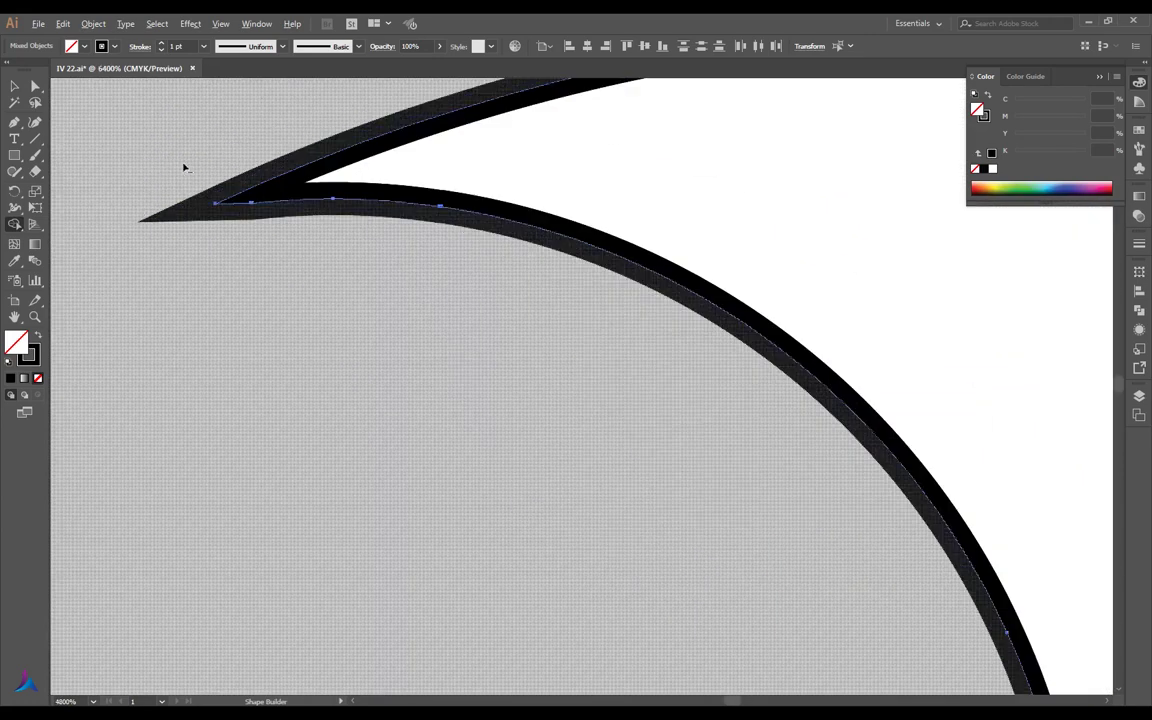
scroll(184, 167, down, 2)
scroll(435, 213, down, 3)
scroll(600, 250, down, 5)
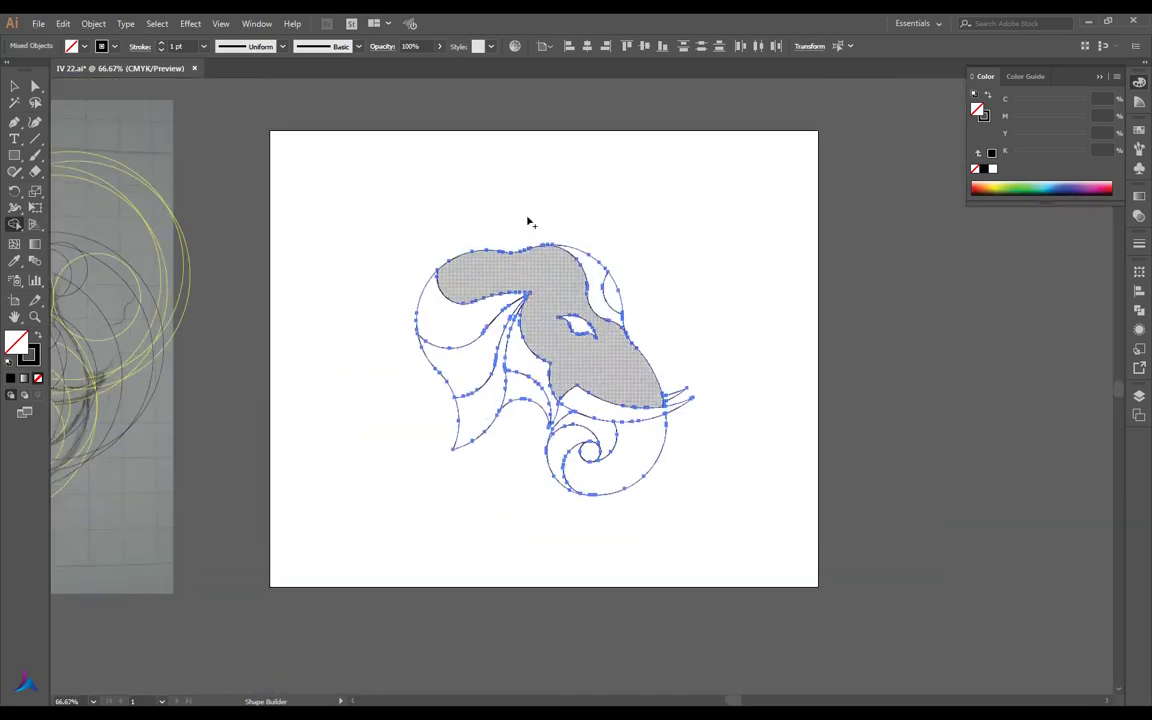
Deselect the artwork and save the outline version of the document
key(v)
click(689, 219)
key(ctrl+s)
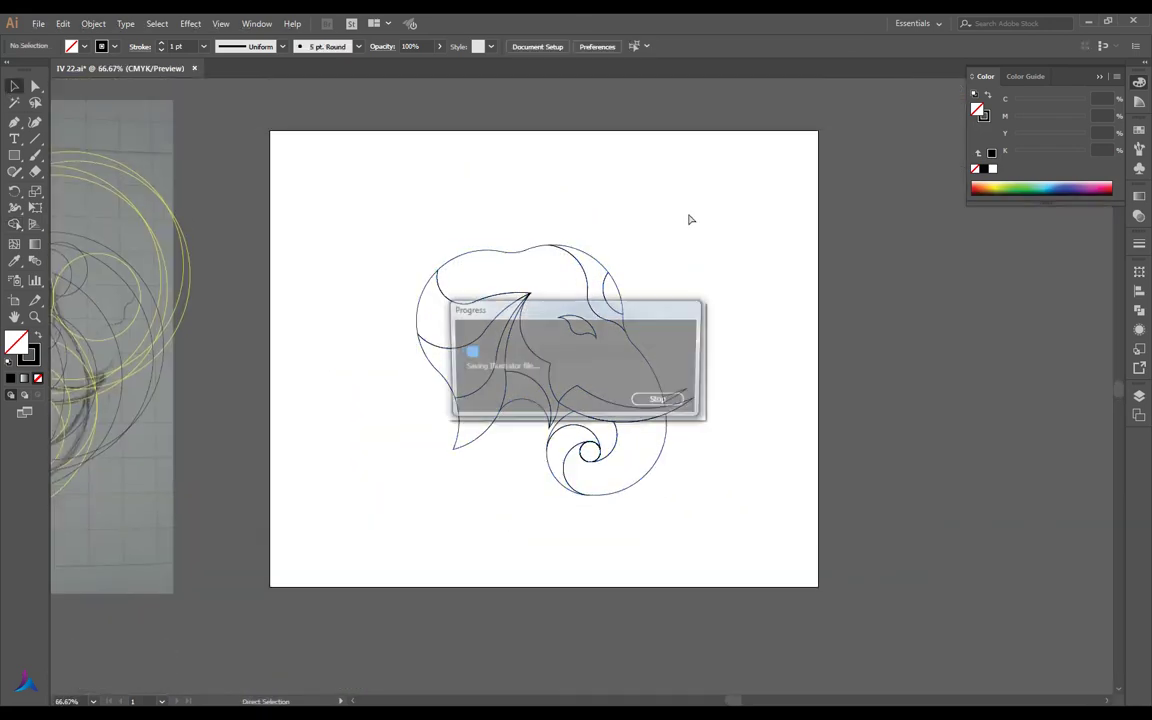
Fill all the elephant shapes with the grey gradient and reselect everything
key(ctrl+a)
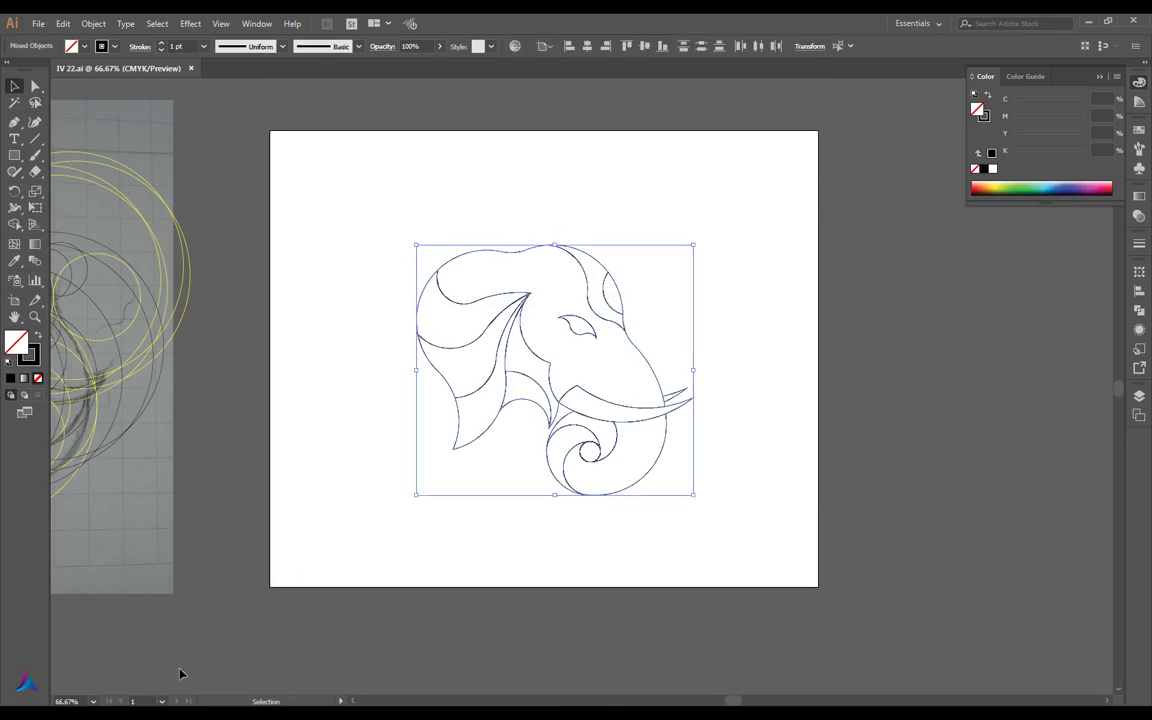
click(24, 379)
click(725, 231)
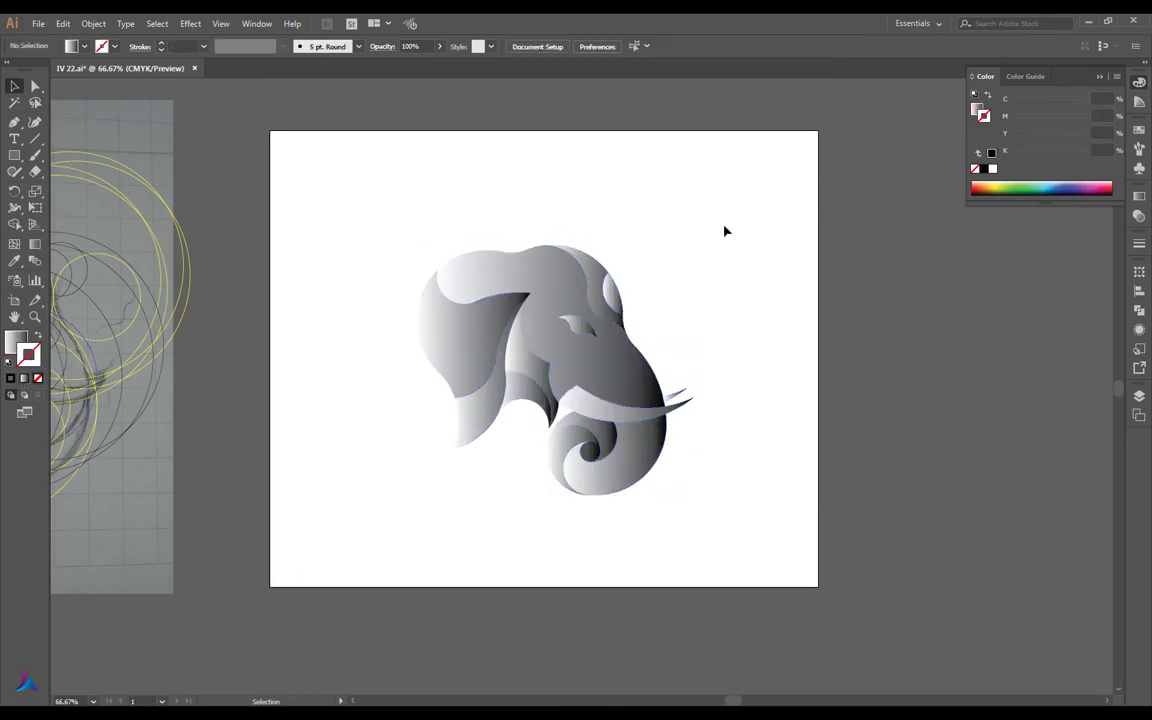
drag(714, 223, 380, 517)
scroll(602, 516, up, 3)
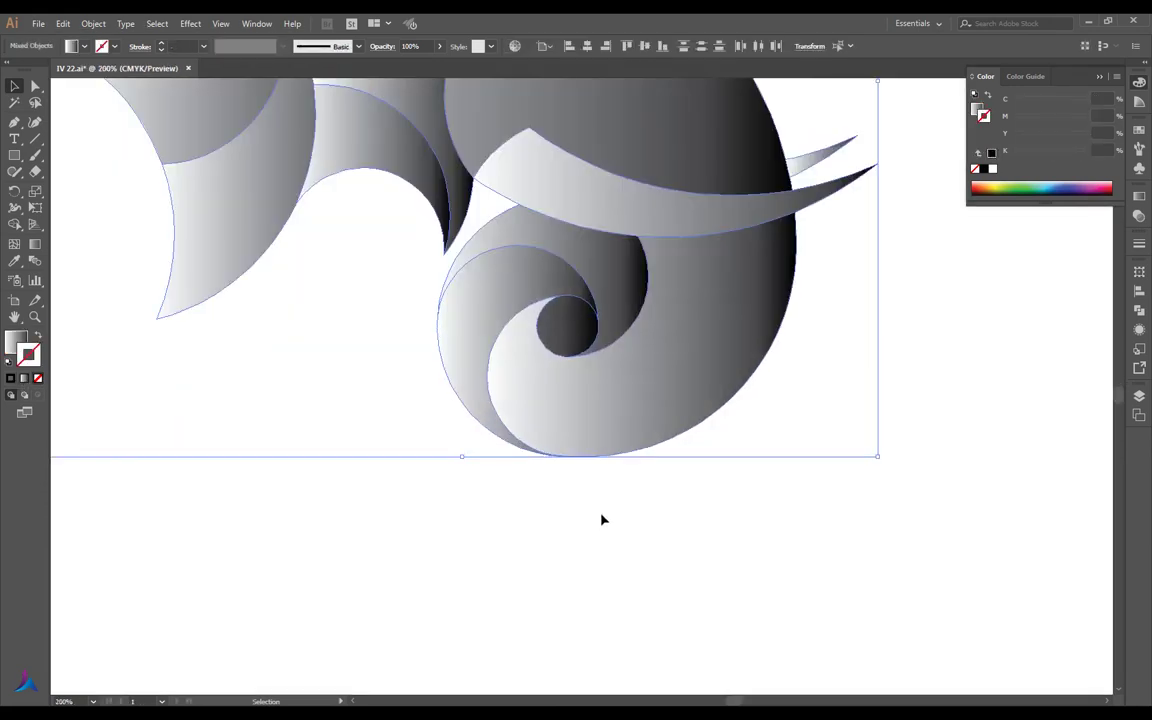
click(612, 512)
scroll(612, 512, down, 4)
key(ctrl+a)
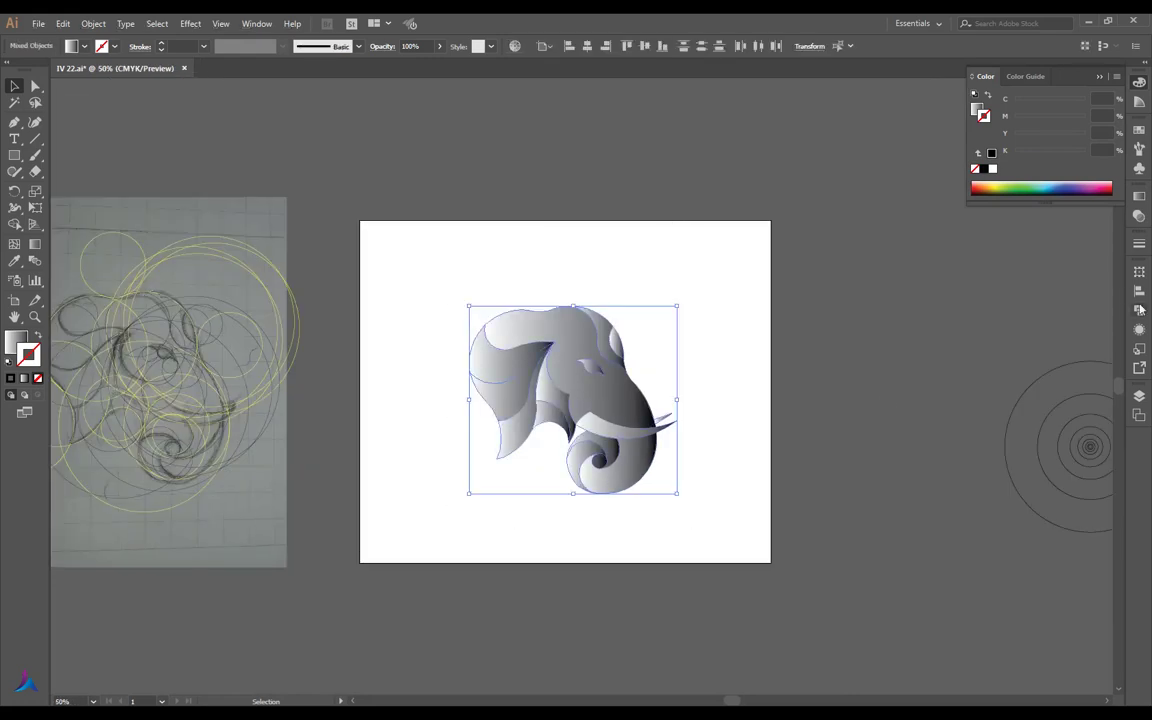
Try yellow and orange gradient stops, then reset to the default white-to-black gradient
click(1139, 199)
double_click(974, 299)
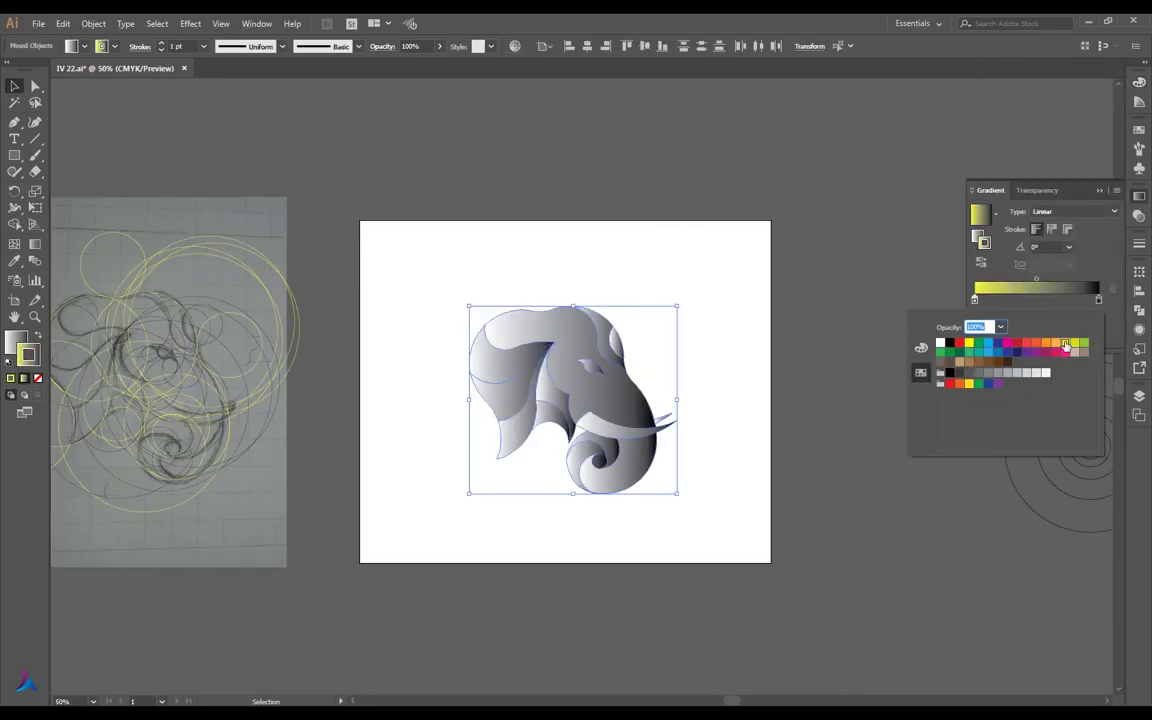
click(1099, 300)
double_click(1099, 300)
click(1046, 343)
click(10, 378)
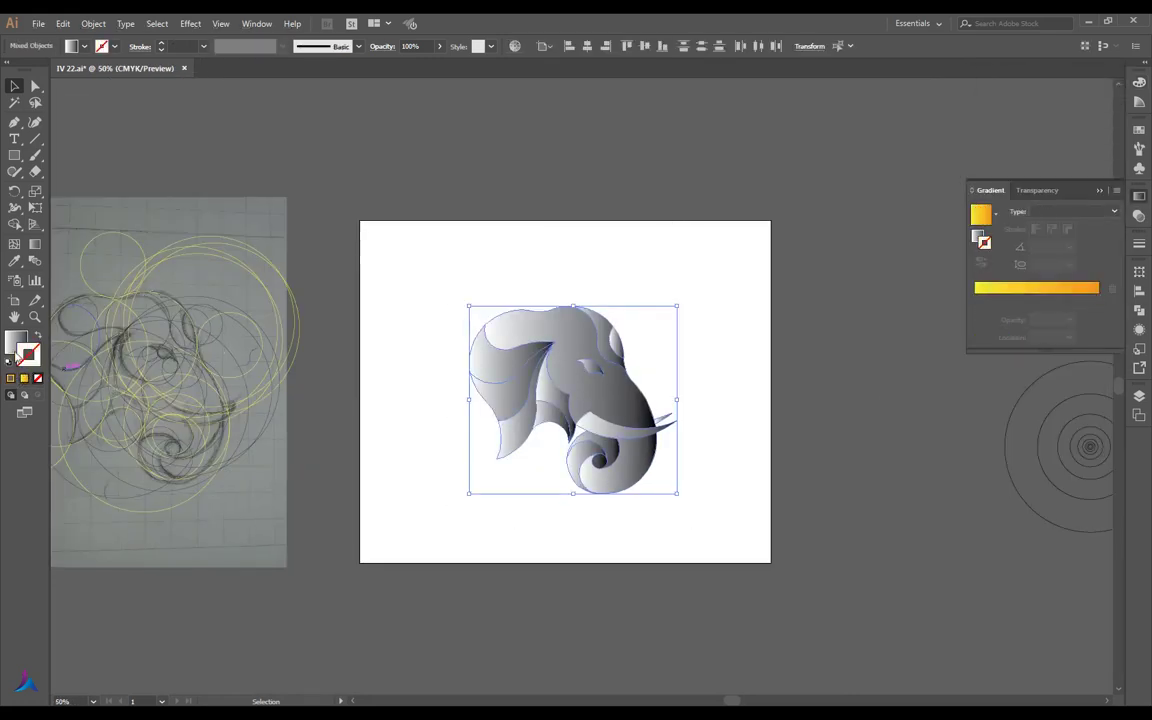
click(1139, 199)
Set the left stop to yellow, the right stop to darker orange, and shift the midpoint left
click(1065, 343)
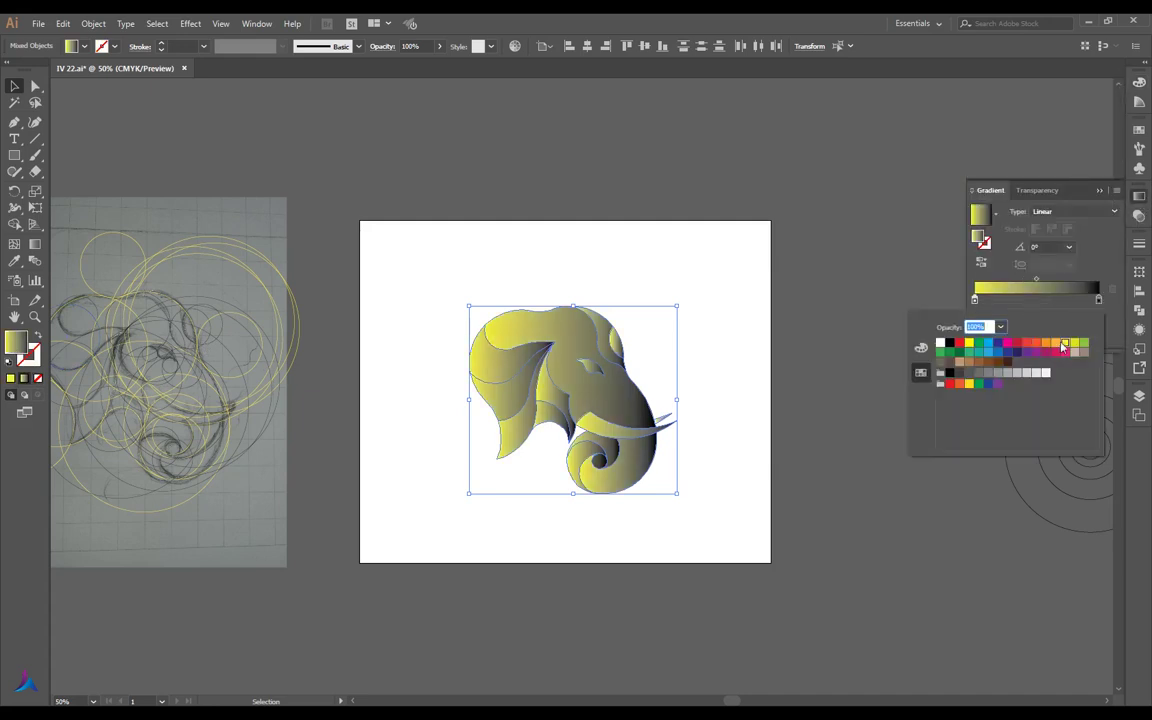
click(1065, 343)
double_click(1099, 300)
click(1037, 344)
click(921, 348)
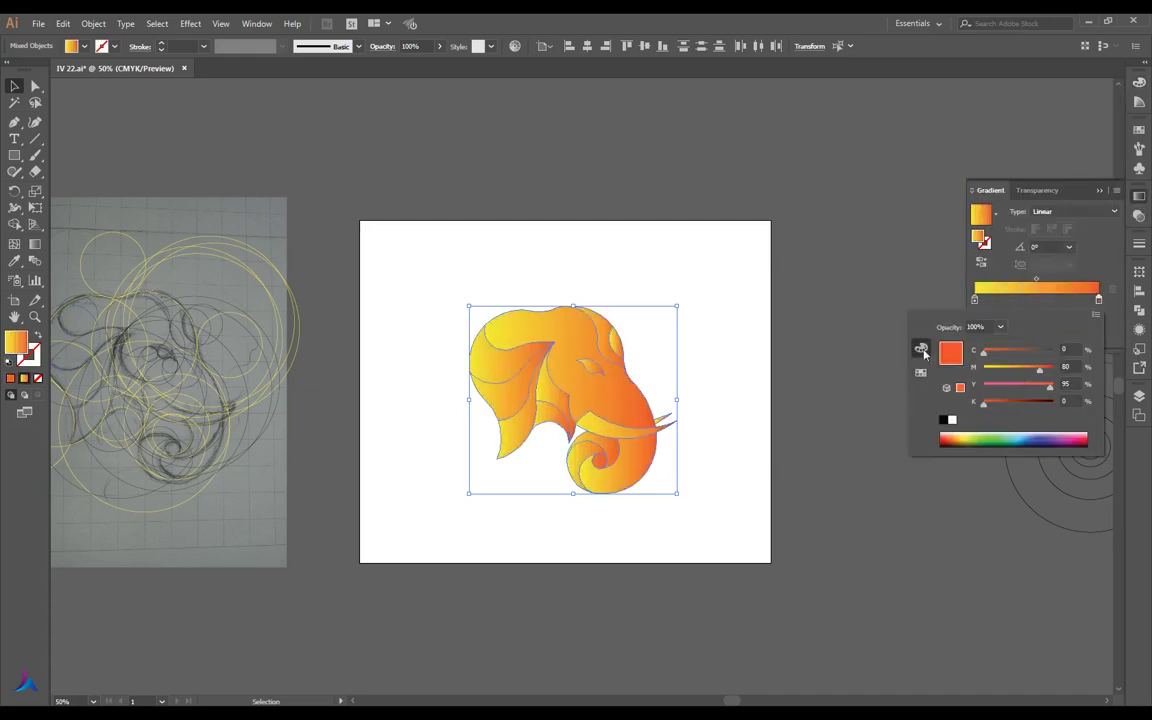
mouse_move(985, 401)
mouse_down()
mouse_move(1006, 401)
mouse_move(1022, 373)
mouse_up()
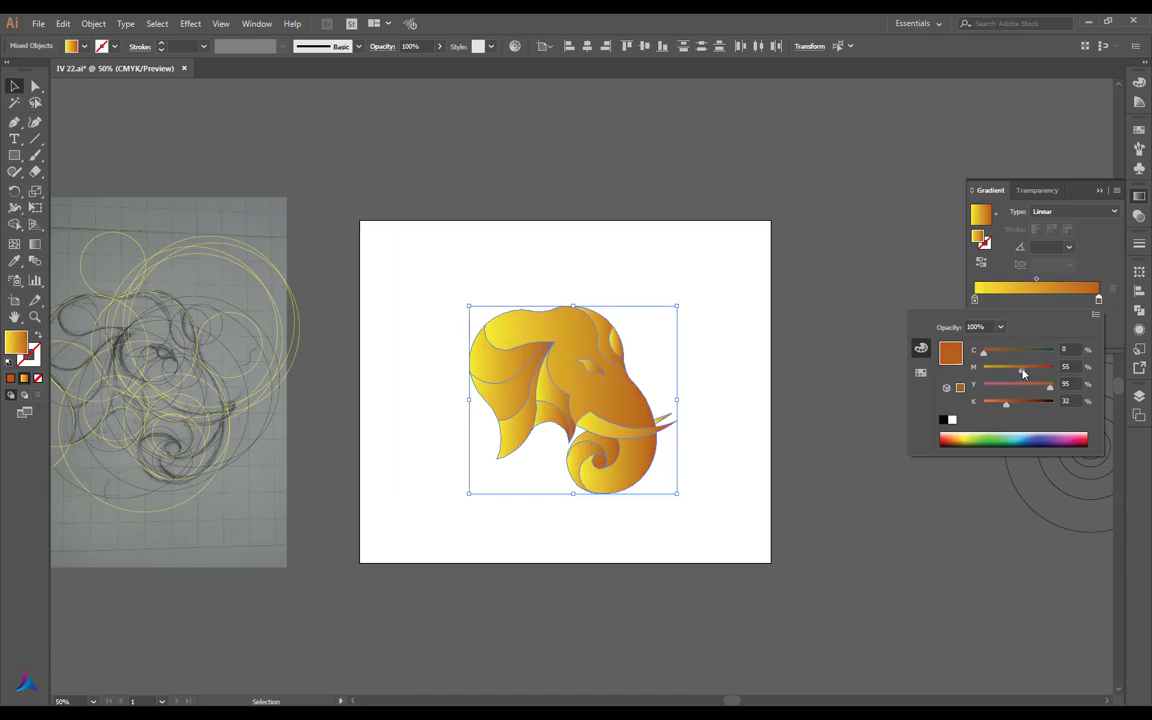
click(1036, 279)
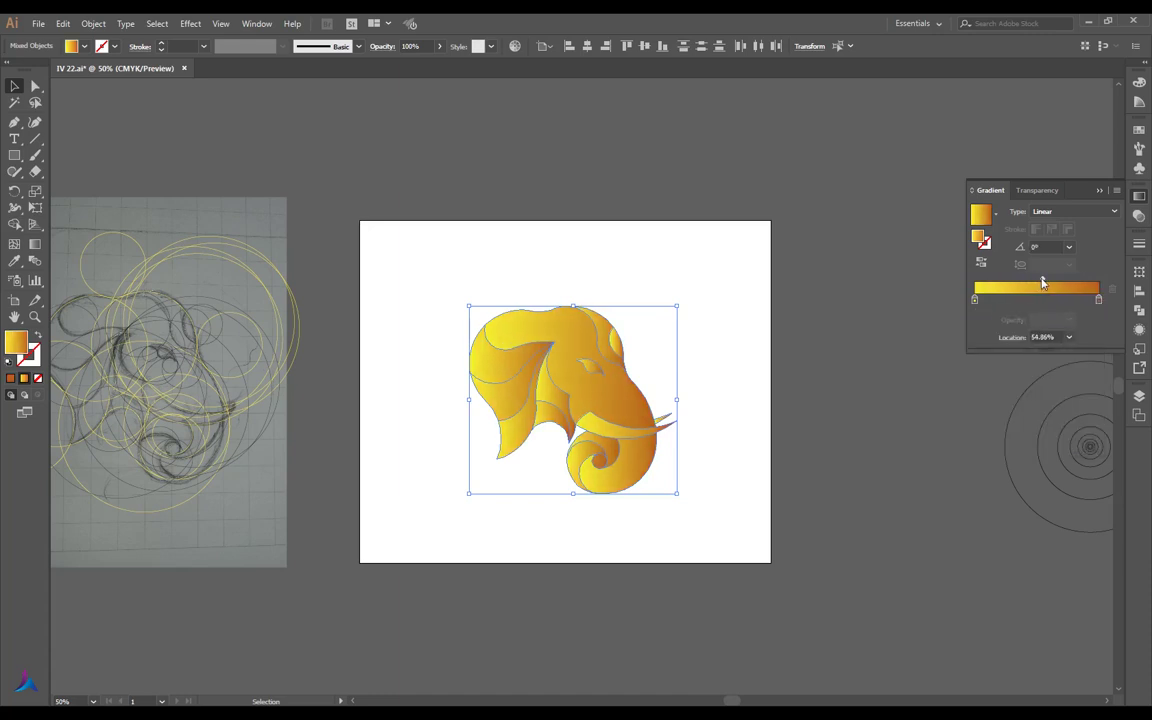
drag(1036, 279, 1033, 281)
Refine the right stop's orange and black amounts and nudge the midpoint to about 46%
double_click(1097, 302)
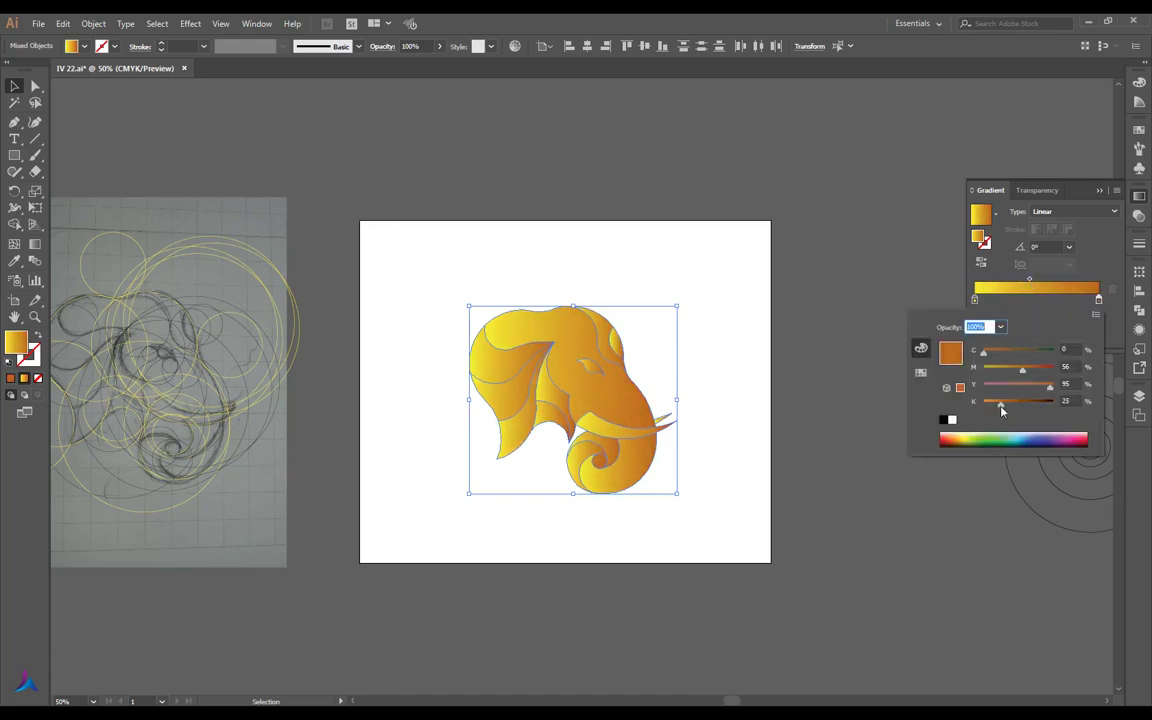
drag(1001, 410, 1004, 404)
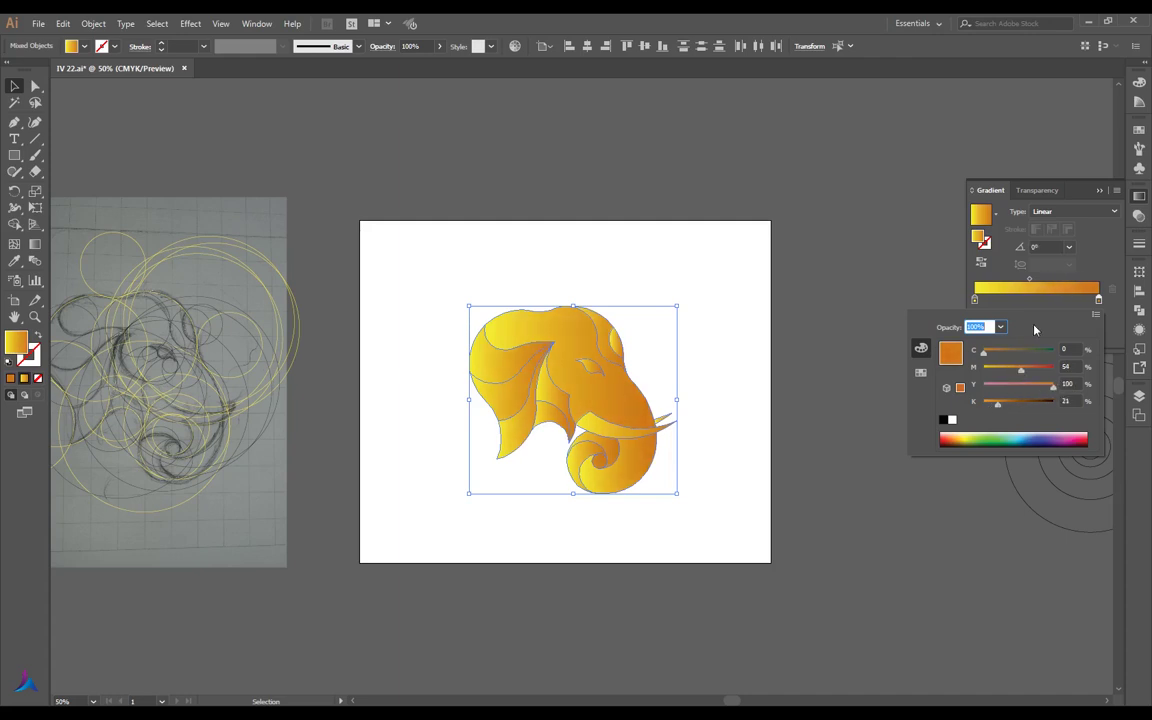
drag(1021, 374, 1028, 374)
drag(1029, 279, 1033, 281)
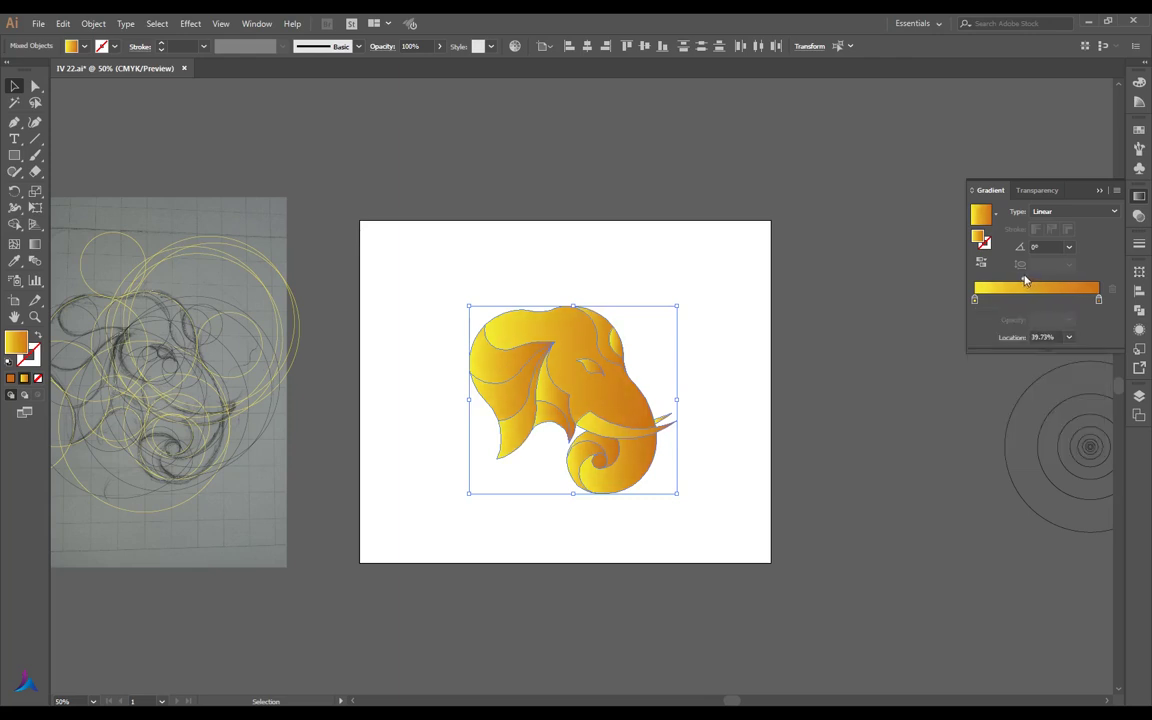
double_click(1099, 300)
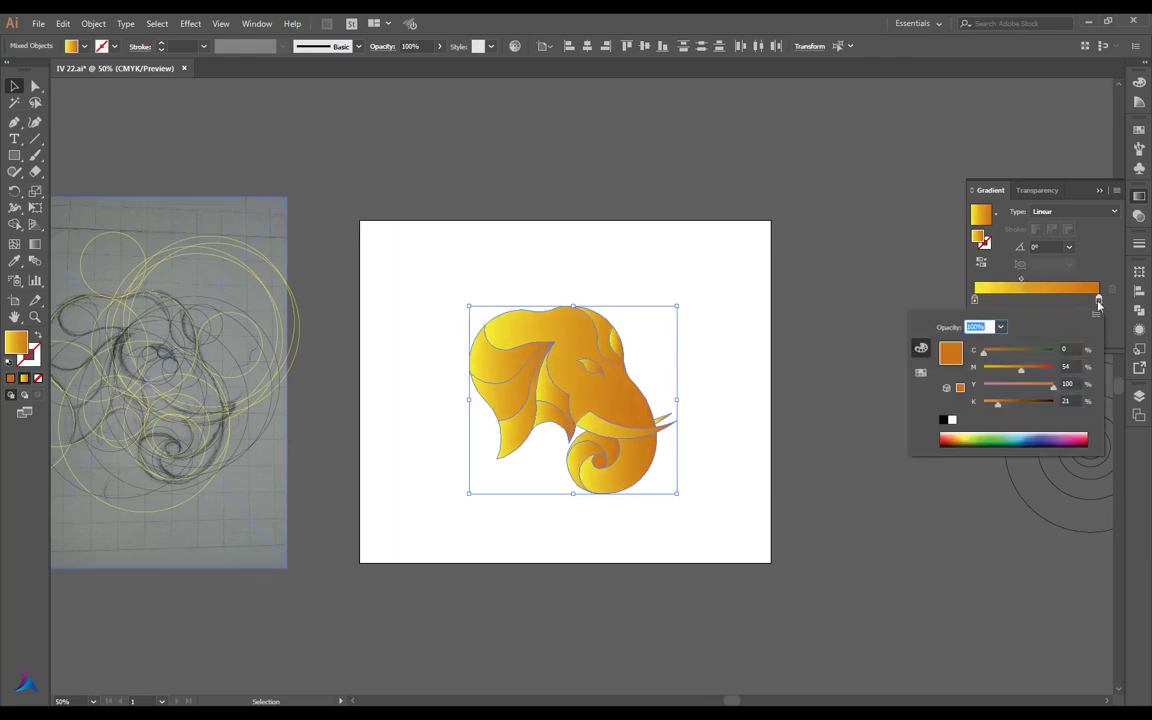
drag(995, 403, 1010, 403)
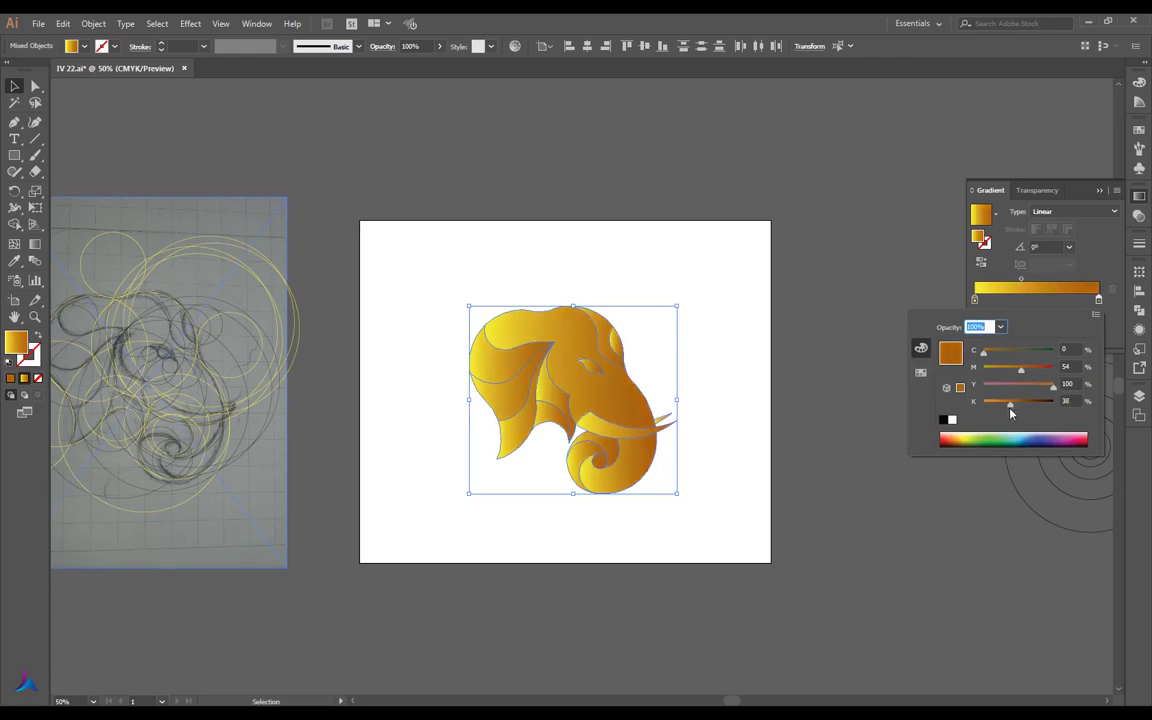
Check the yellow left stop, lighten the right stop's black, and preview the gold fill
double_click(975, 301)
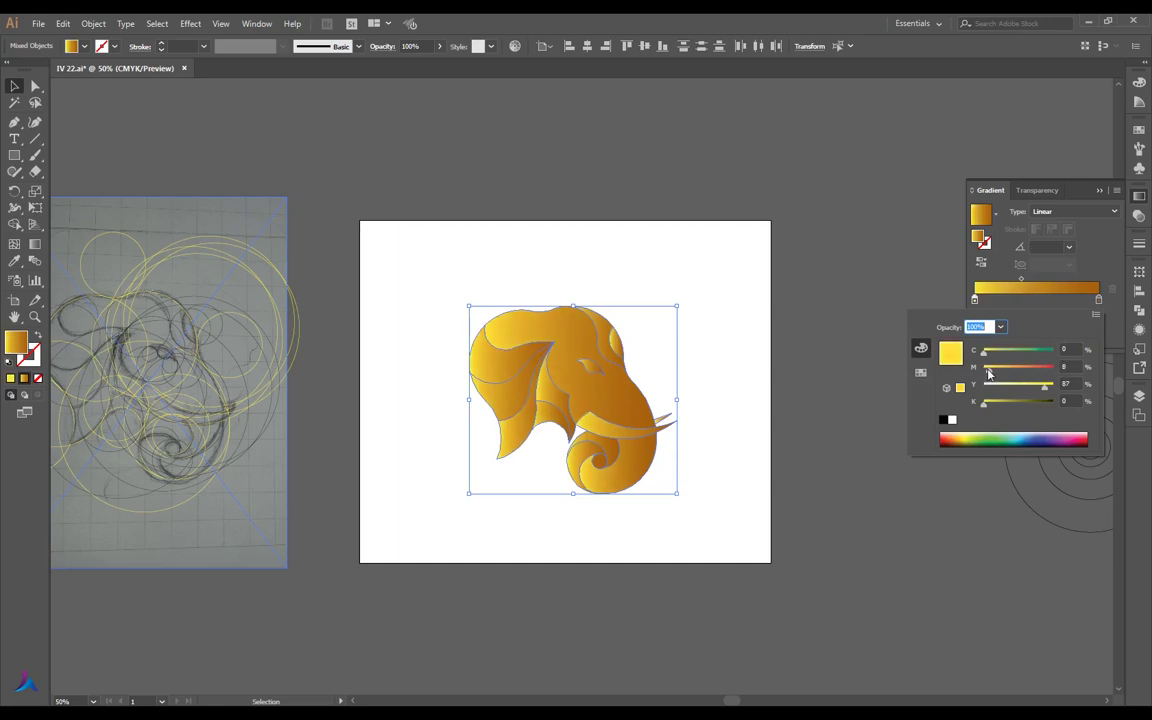
click(1099, 300)
double_click(1099, 300)
mouse_move(1008, 403)
mouse_down()
mouse_move(998, 403)
mouse_move(1008, 406)
mouse_up()
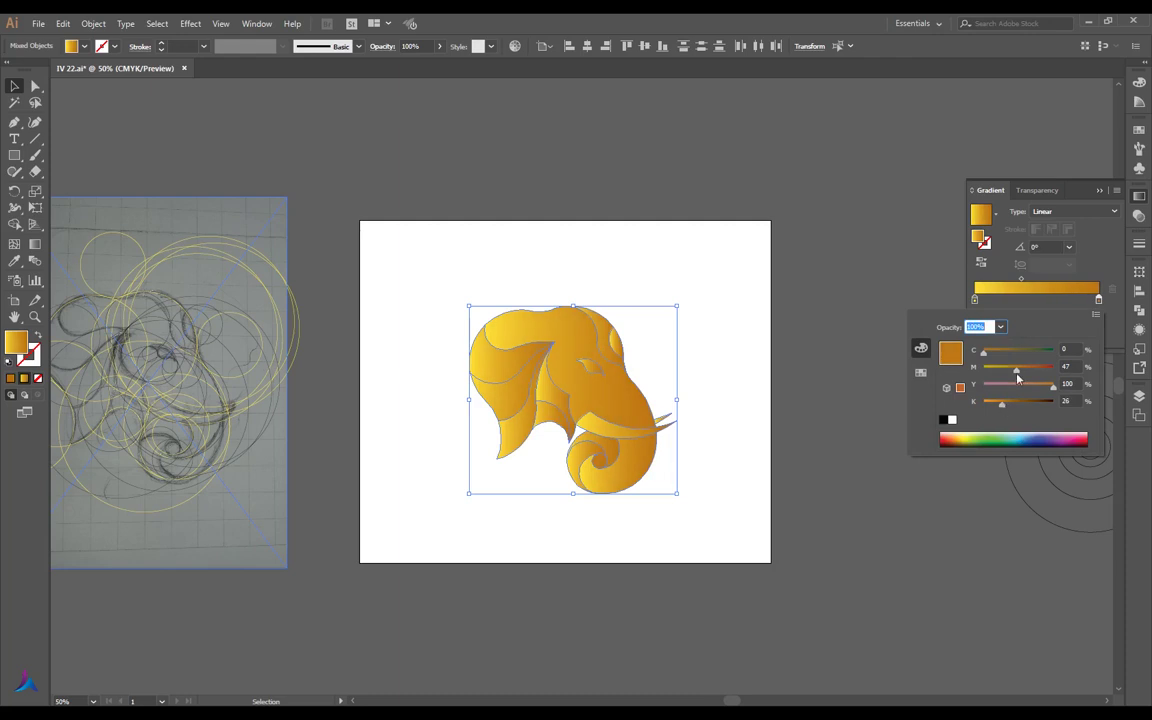
click(762, 399)
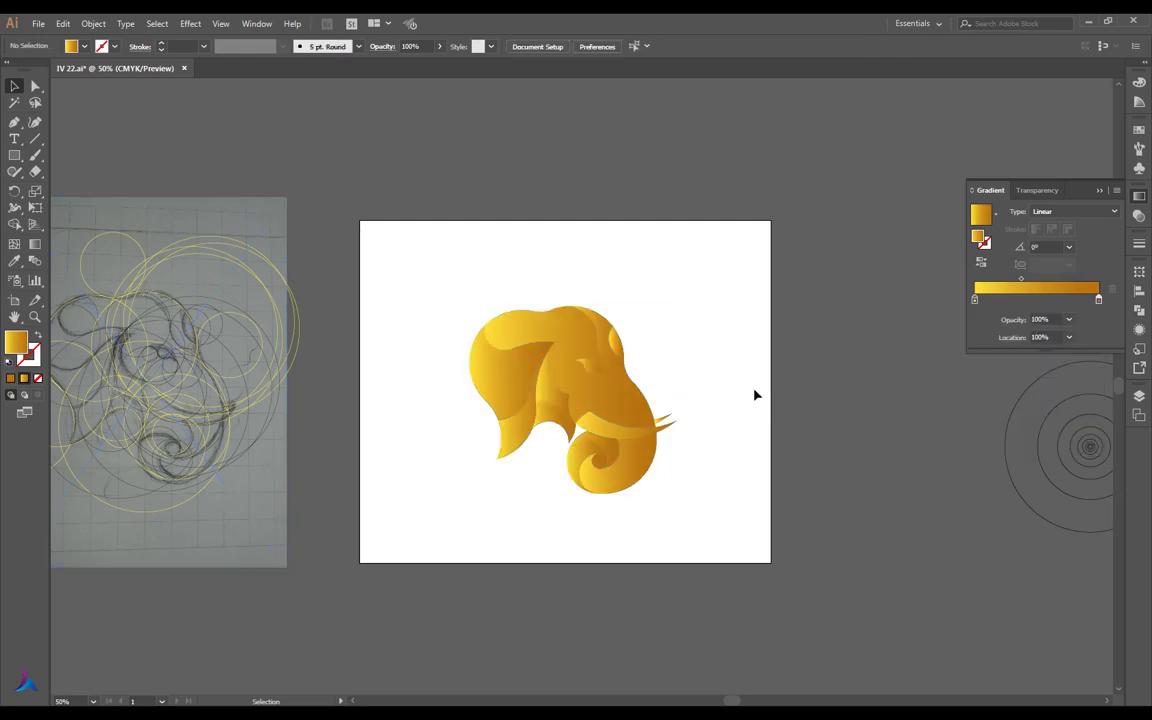
alt+scroll(576, 320, up, 1)
click(576, 352)
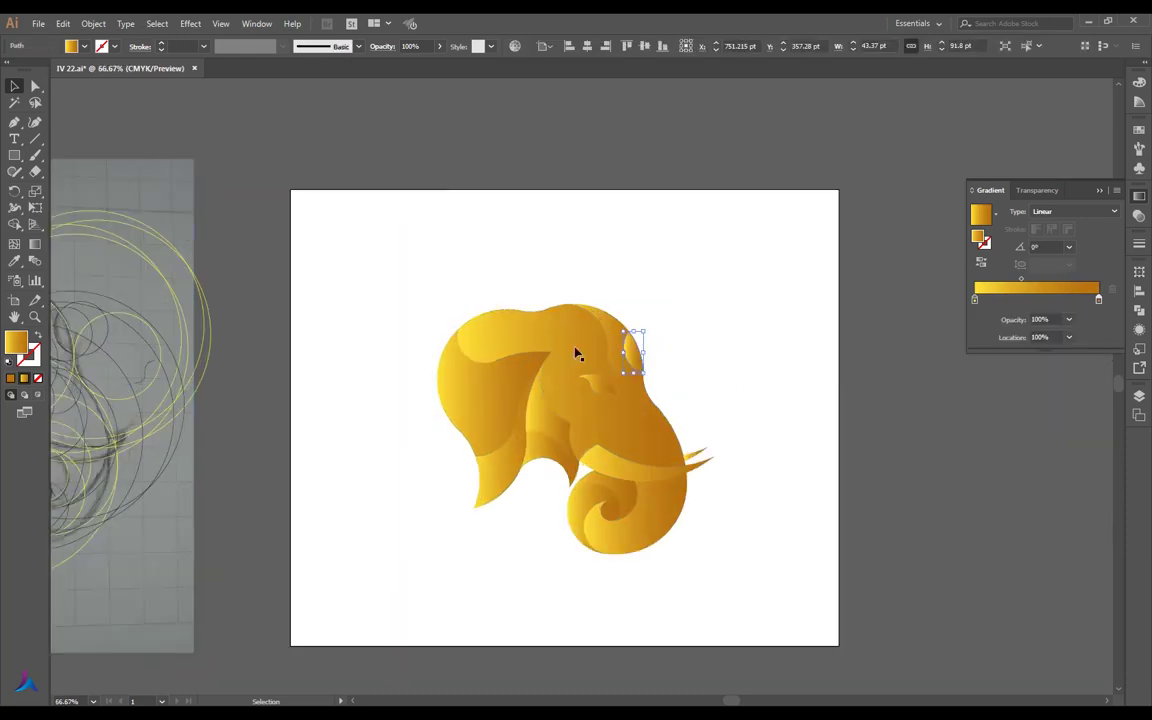
Angle the gold gradient on the top head shape diagonally
click(35, 243)
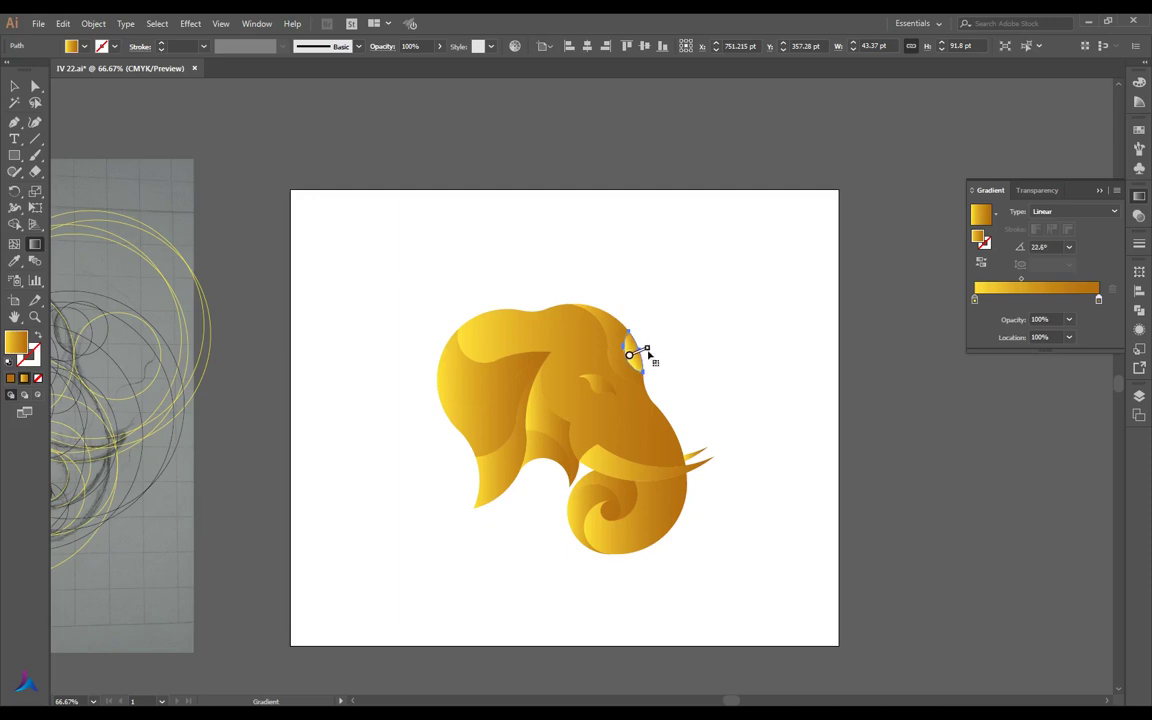
ctrl+click(653, 226)
key(ctrl+1)
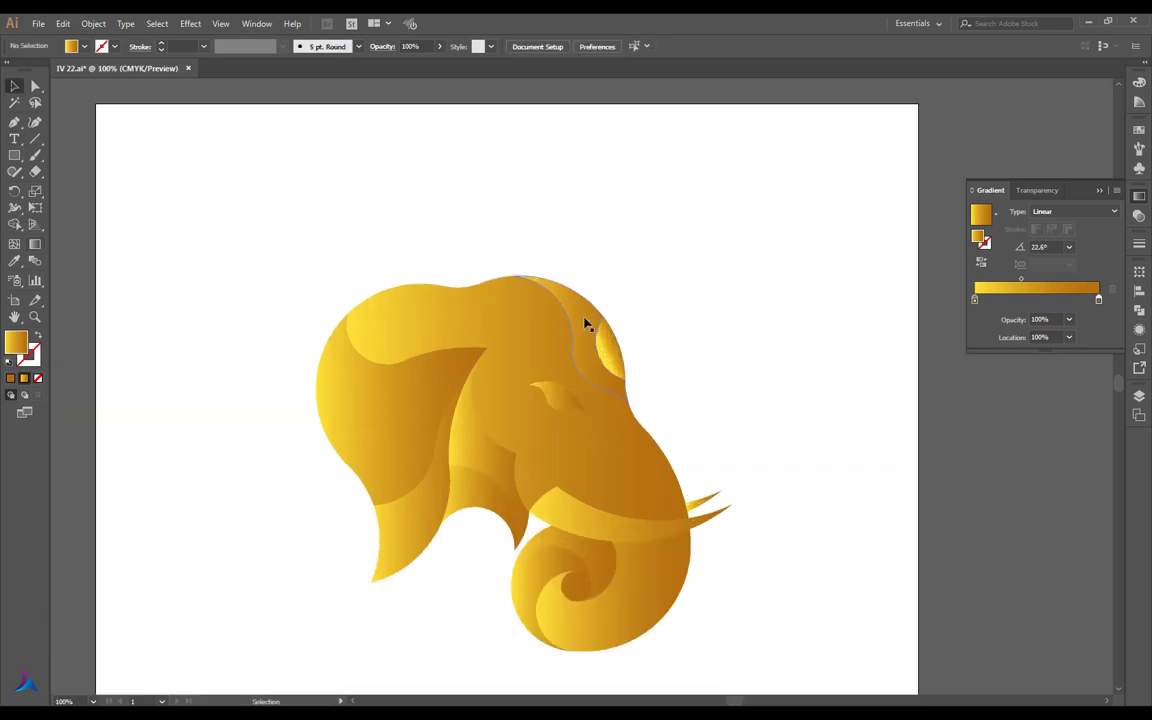
ctrl+click(565, 367)
drag(603, 329, 569, 342)
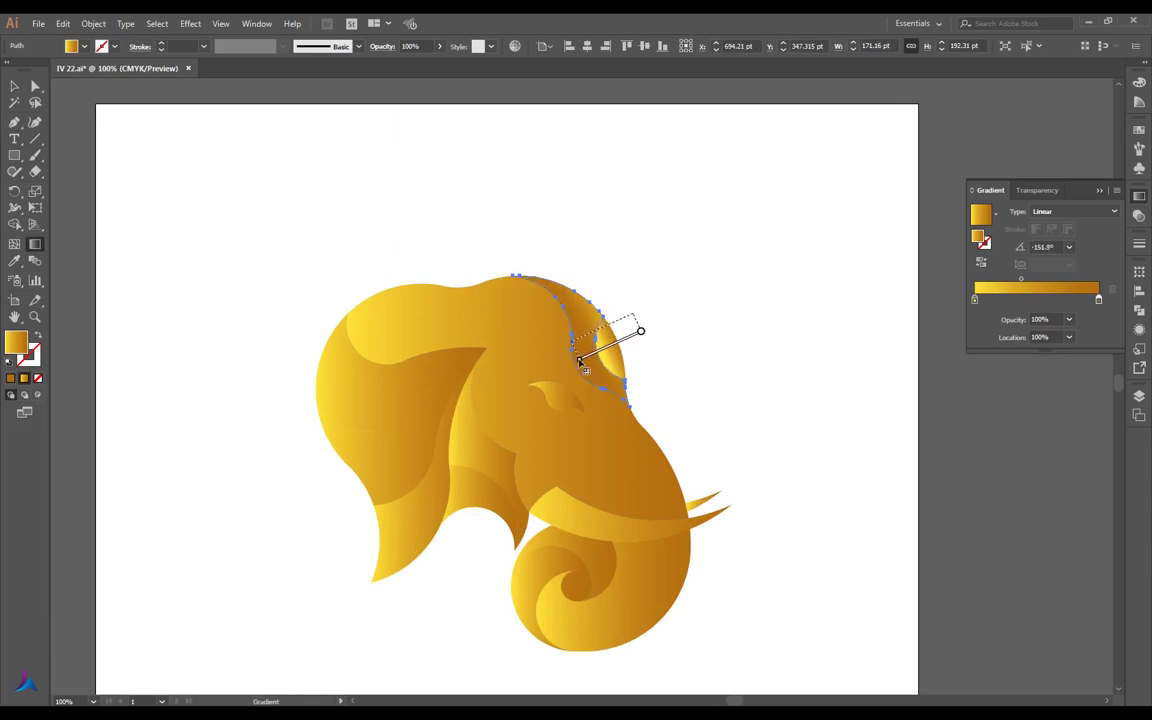
drag(573, 340, 609, 324)
Re-angle the large face shape's gradient diagonally down-left to about -150°
scroll(625, 311, down, 1)
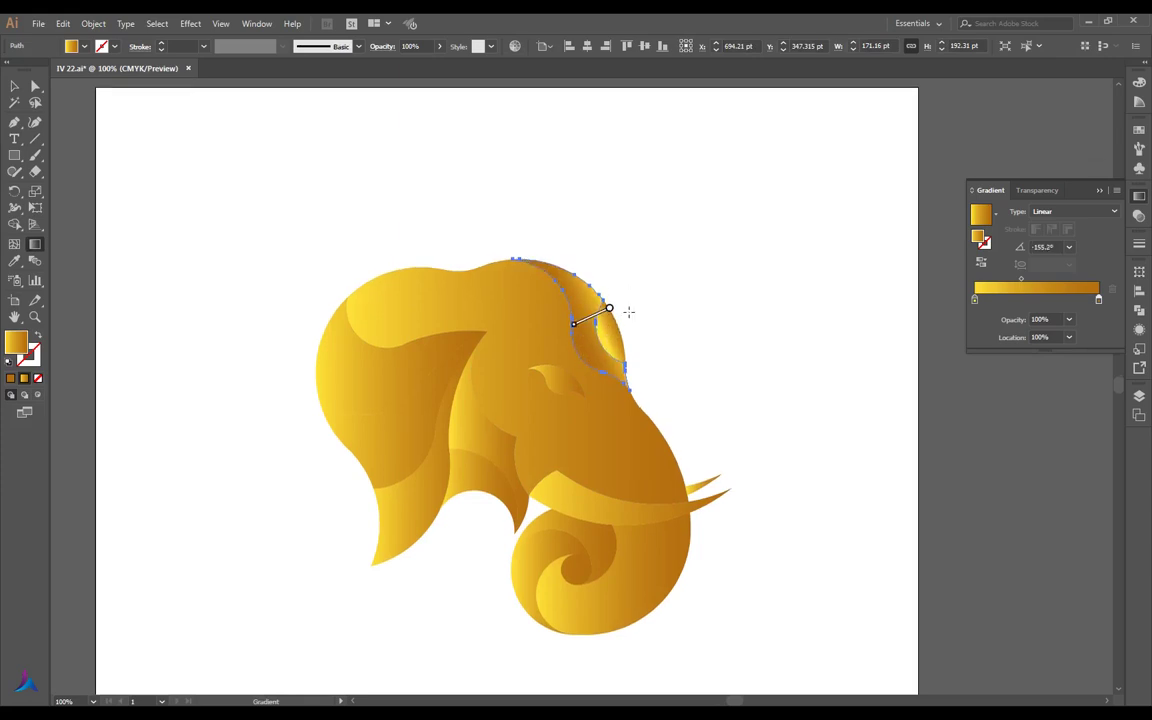
key(ctrl+shift+a)
ctrl+click(496, 275)
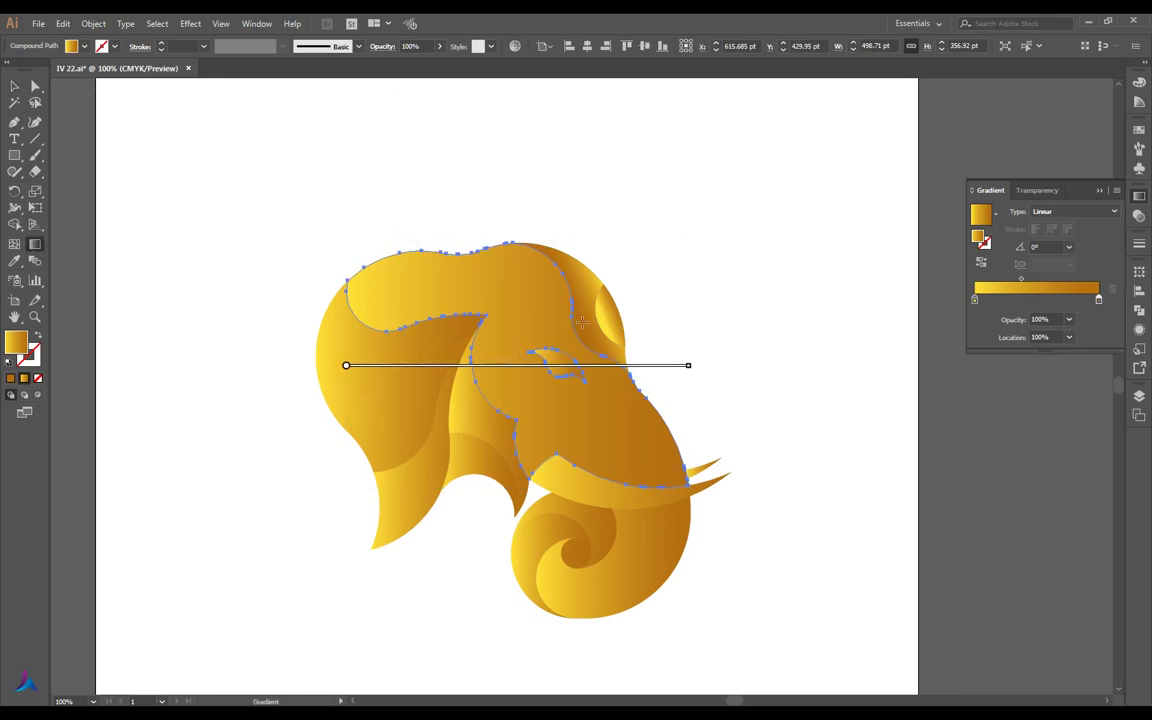
drag(591, 343, 487, 394)
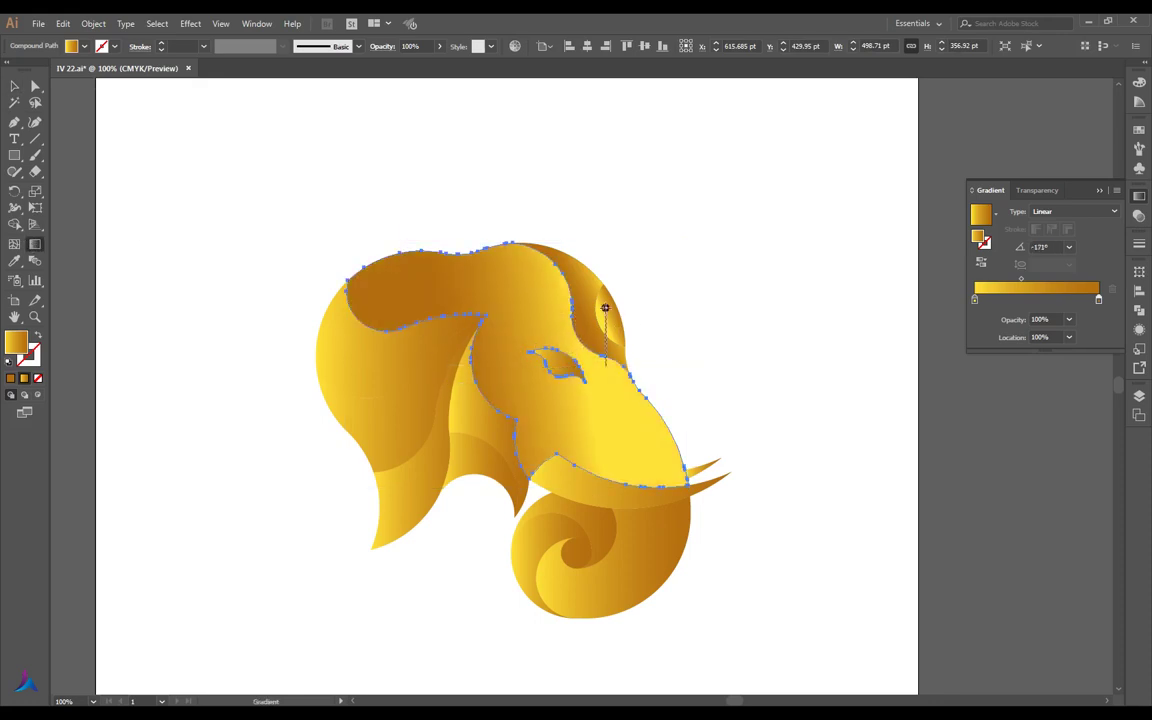
drag(622, 339, 476, 386)
drag(661, 355, 506, 375)
drag(630, 305, 472, 362)
drag(602, 334, 481, 399)
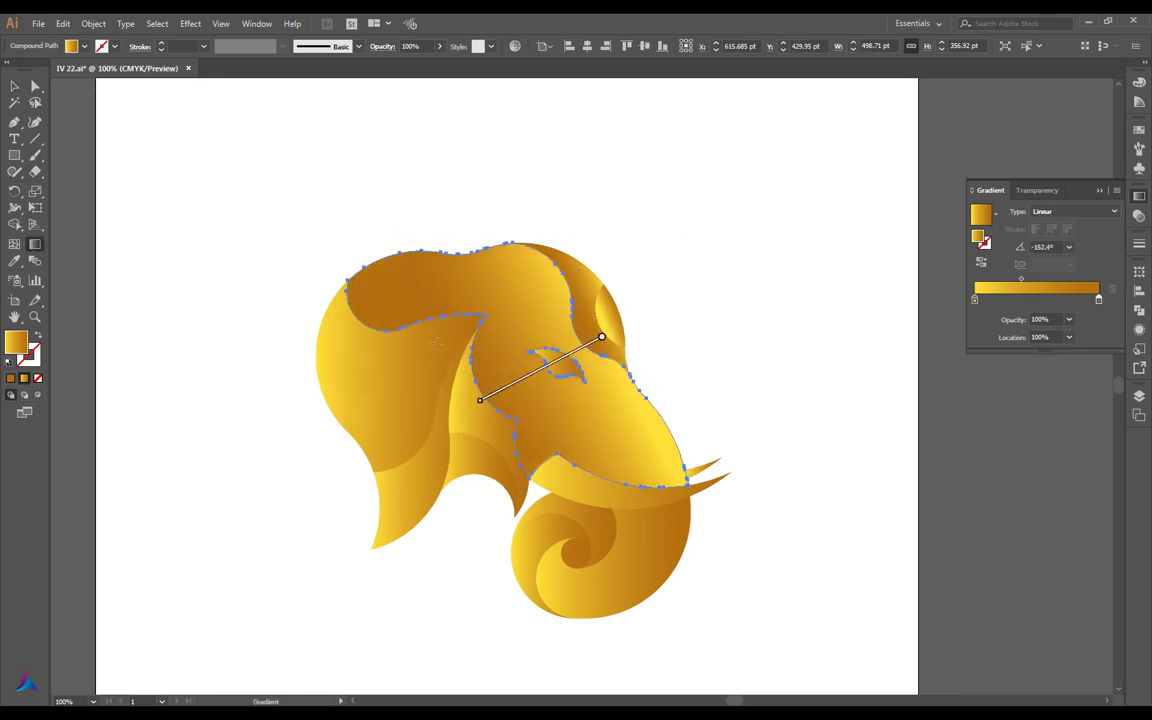
drag(560, 329, 468, 360)
drag(545, 360, 463, 385)
drag(633, 376, 494, 357)
drag(600, 336, 486, 384)
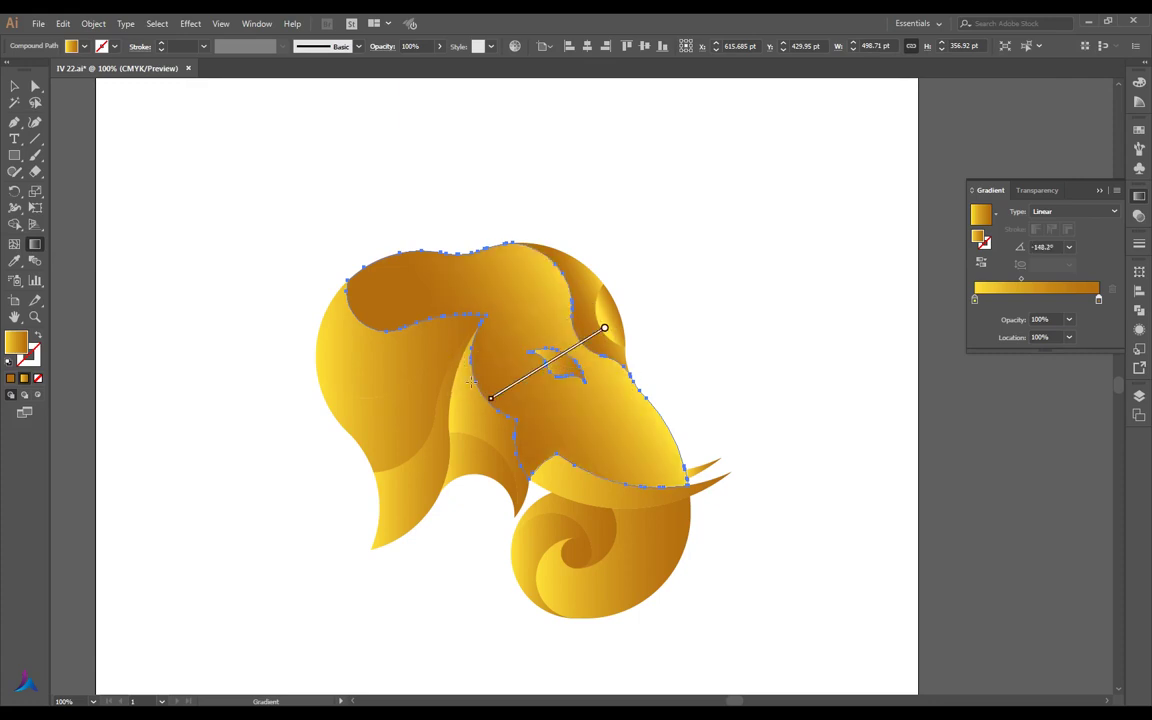
drag(553, 360, 458, 406)
drag(586, 301, 496, 339)
drag(603, 338, 490, 393)
drag(574, 350, 455, 414)
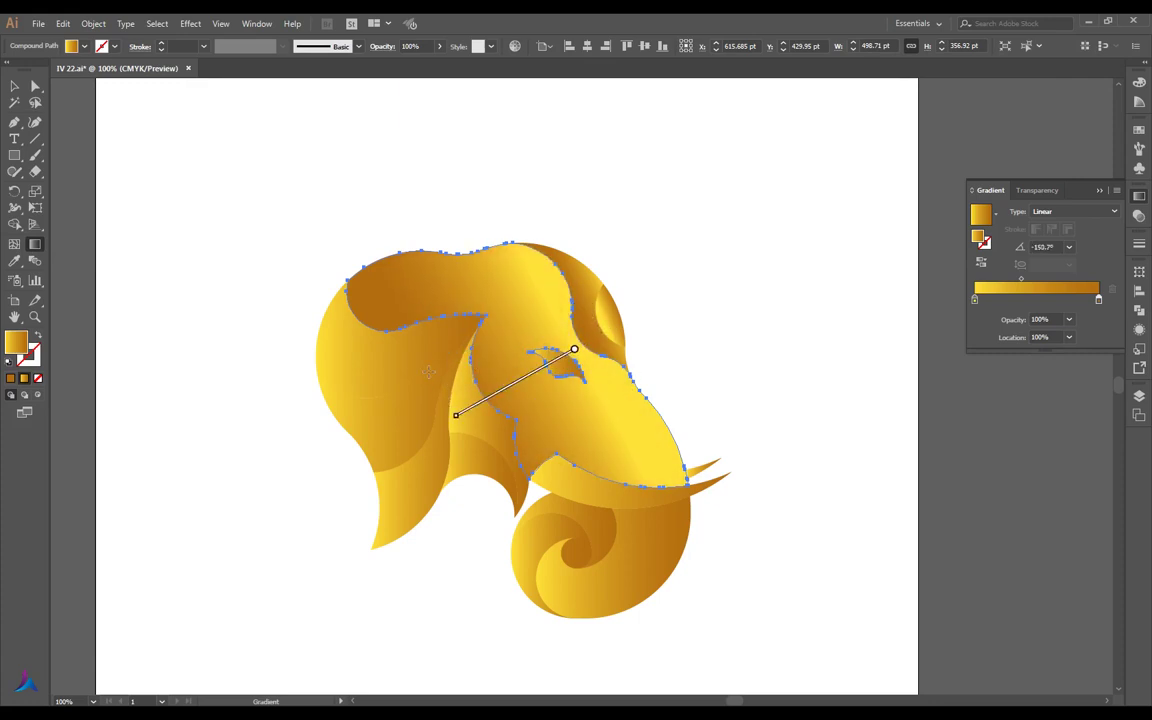
Redirect the face gradient again, settling it at about -152°
click(13, 87)
click(726, 238)
key(ctrl+minus)
click(685, 340)
key(g)
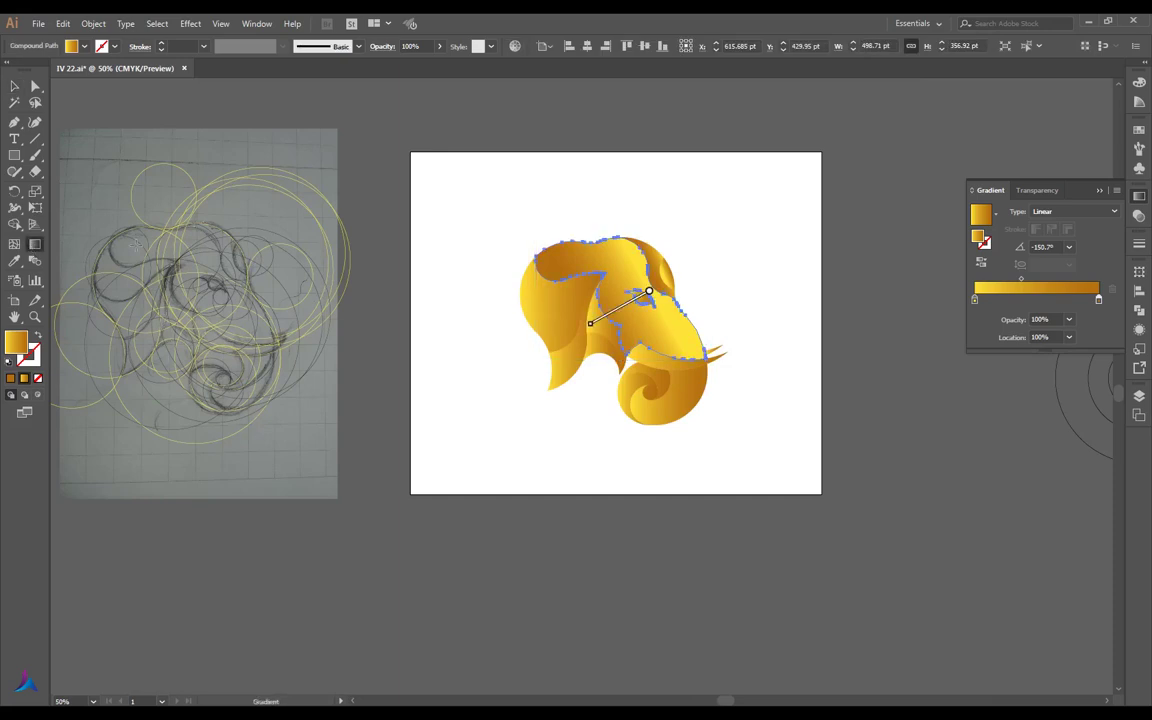
drag(572, 320, 671, 289)
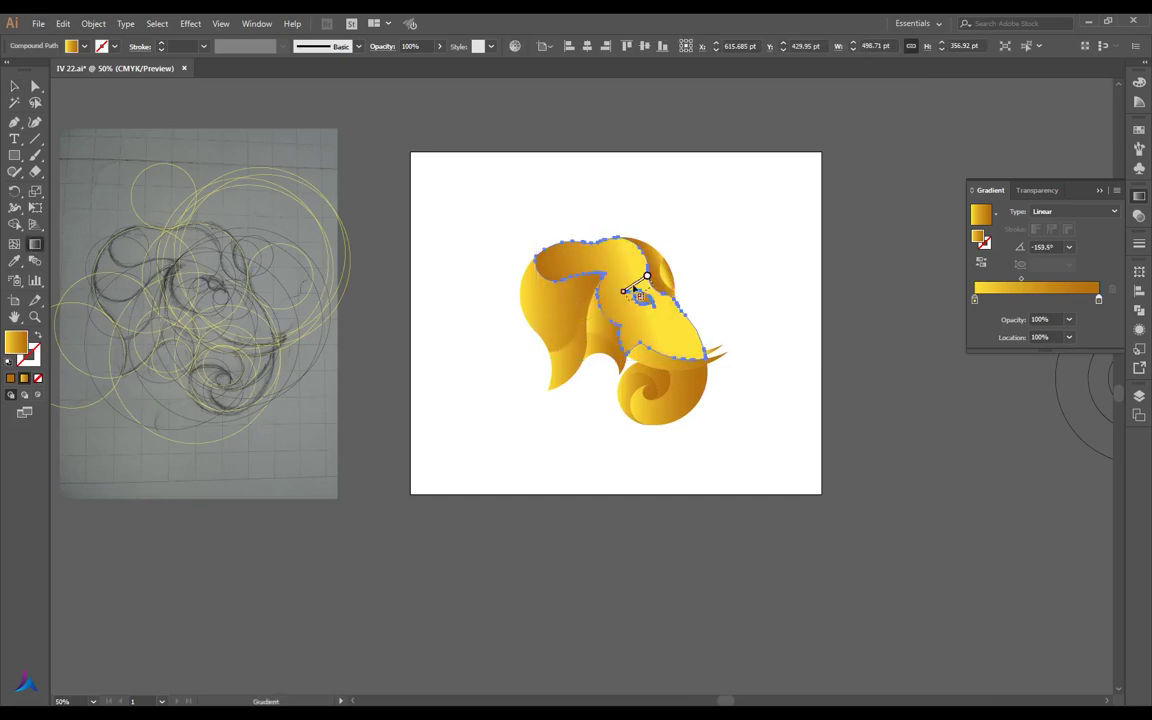
drag(610, 300, 596, 314)
Check the eye shape's gradient direction with the Gradient tool, then deselect it
key(v)
key(ctrl+plus)
click(597, 314)
key(g)
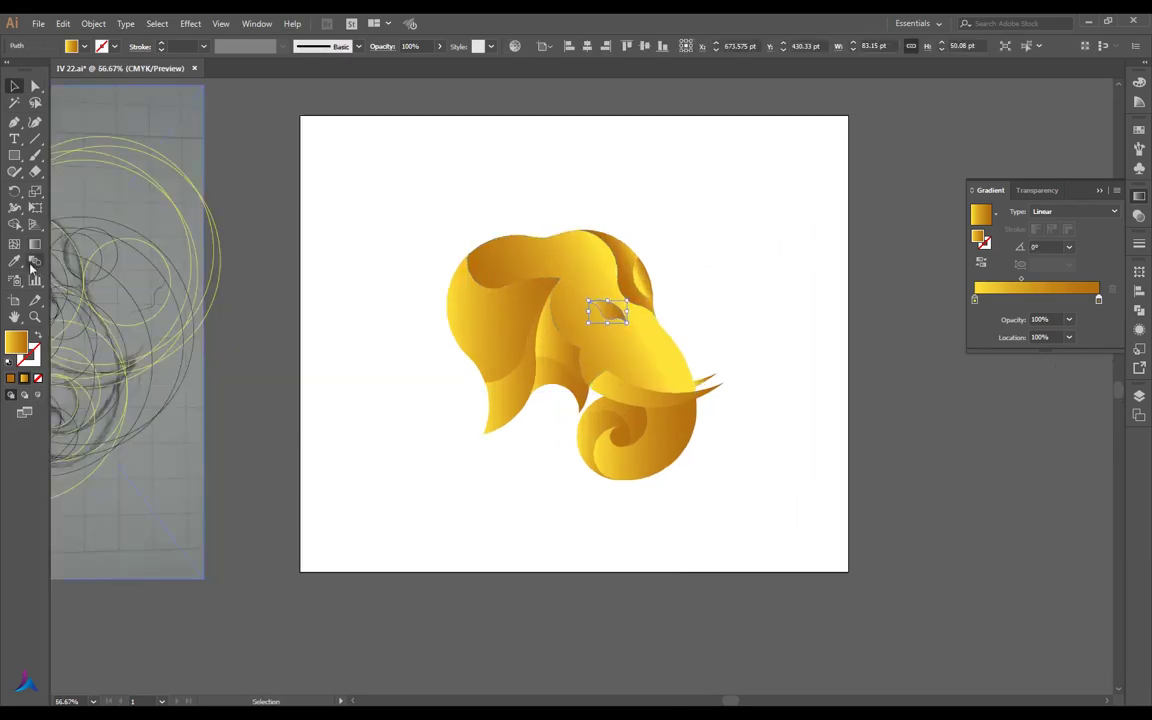
key(ctrl+plus)
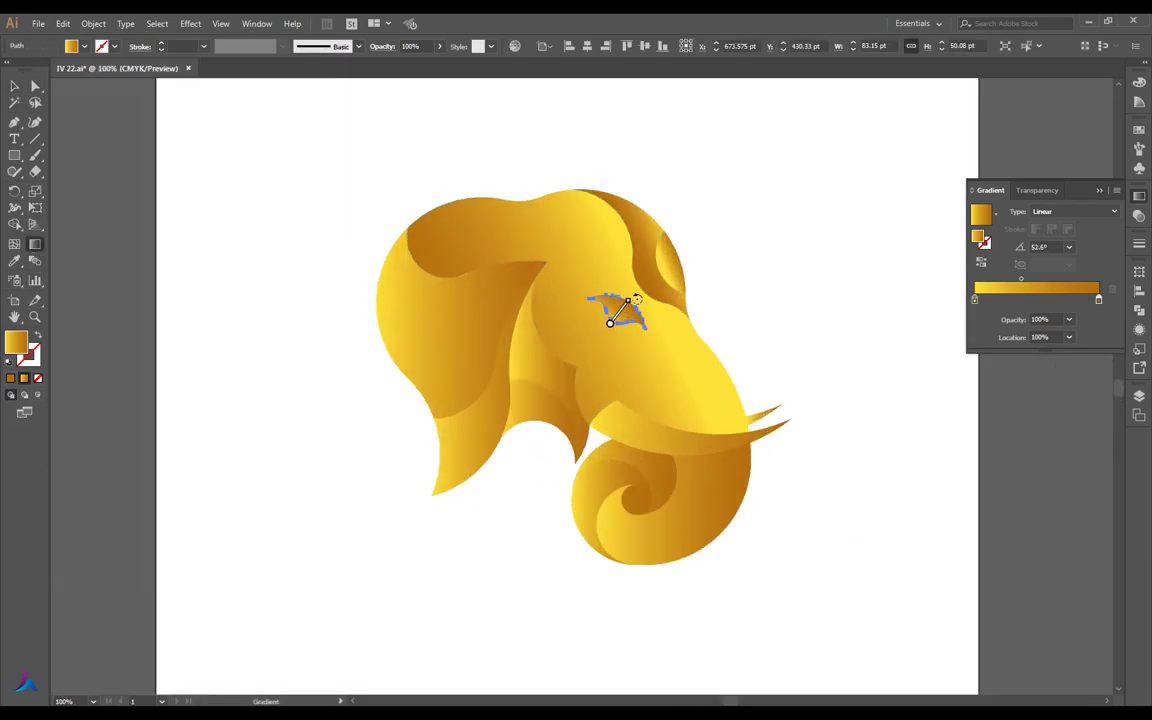
key(v)
click(386, 185)
key(ctrl+minus)
key(ctrl+plus)
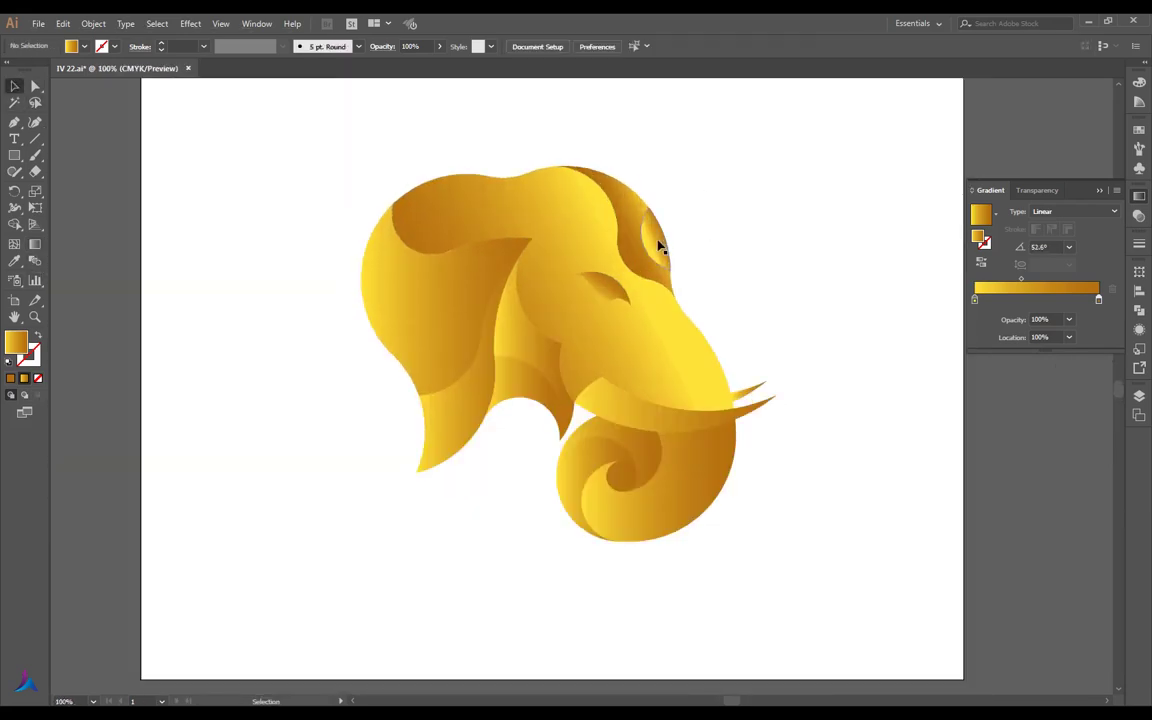
Reverse the small ear piece's gold gradient to about -157.9°
click(655, 238)
key(g)
drag(680, 220, 636, 240)
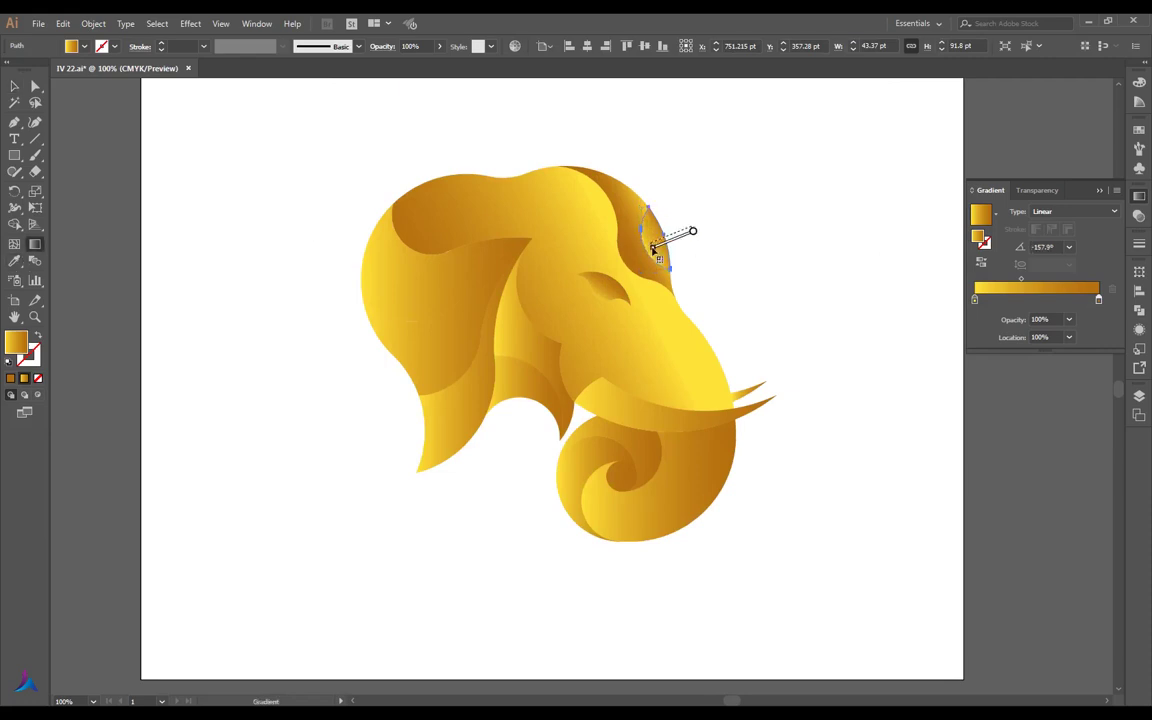
key(v)
click(568, 131)
key(ctrl+minus)
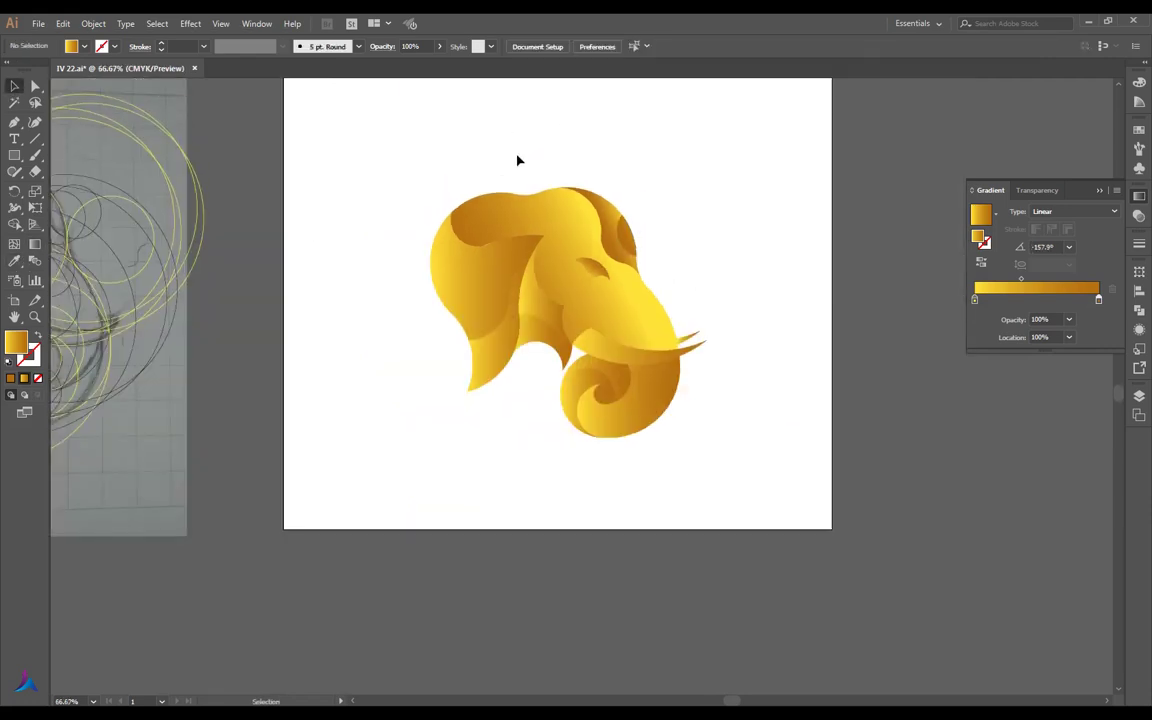
Angle the upper-left head shape's gradient to about -149°
key(ctrl+plus)
click(455, 286)
click(35, 246)
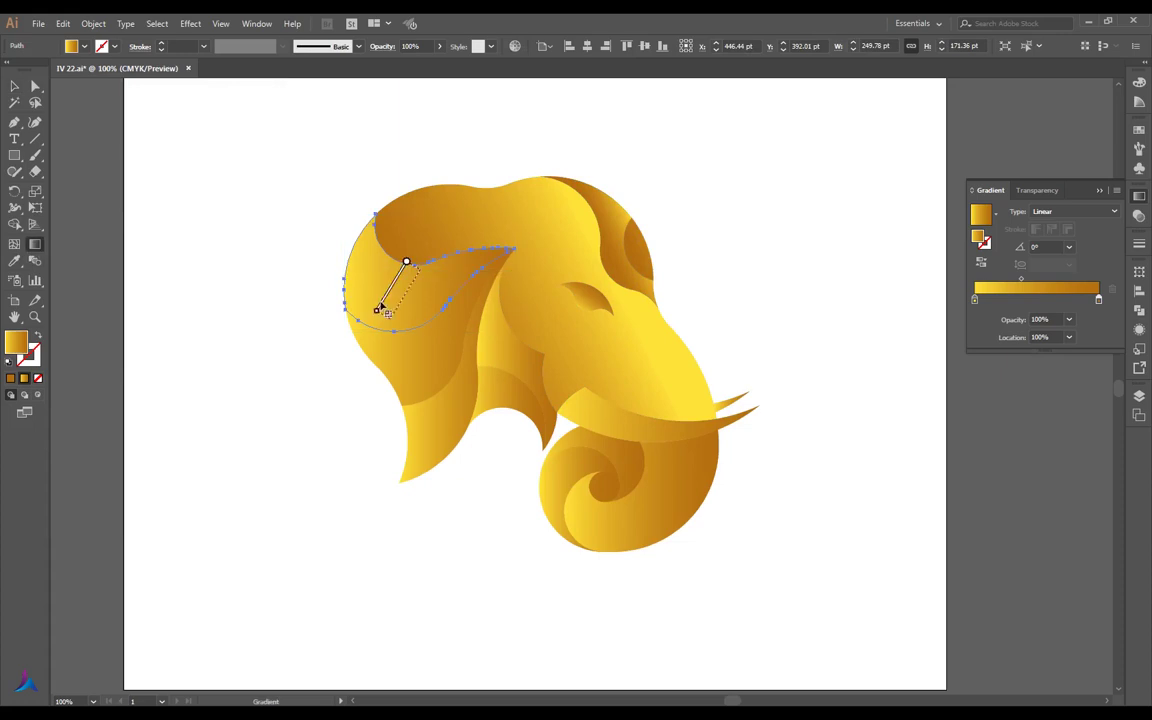
drag(468, 243, 363, 283)
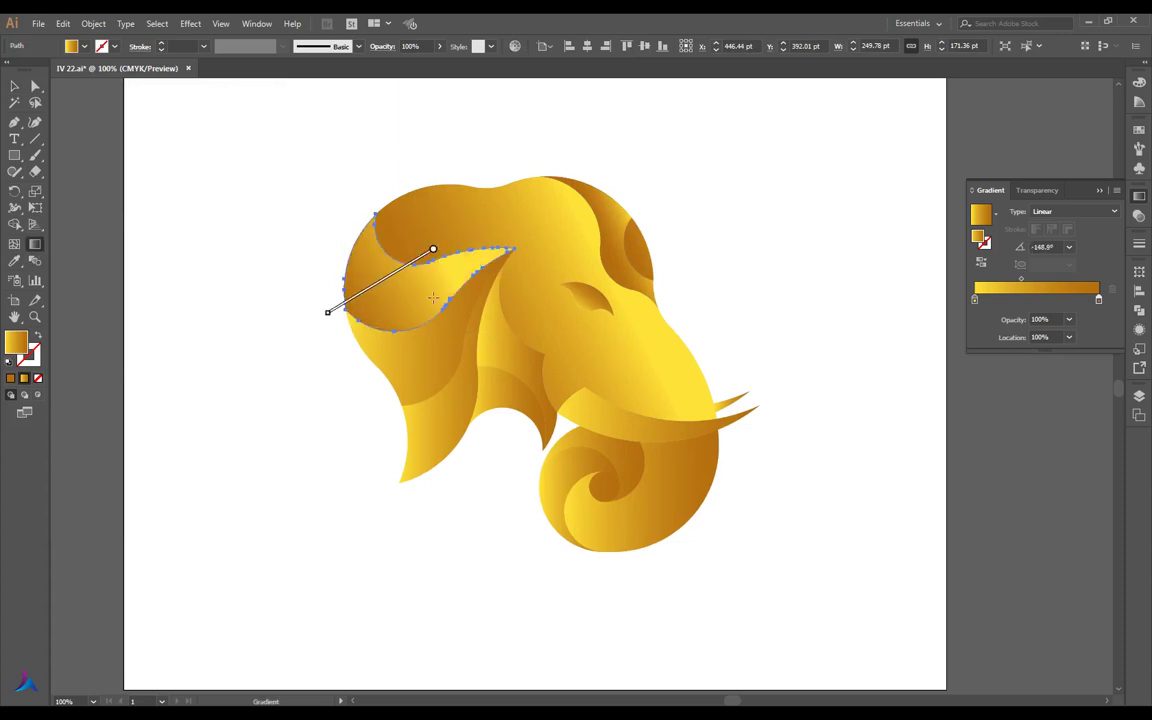
drag(432, 249, 324, 327)
key(v)
Set the lower hair lock's gradient steeply downward at about -66°
click(468, 334)
click(35, 246)
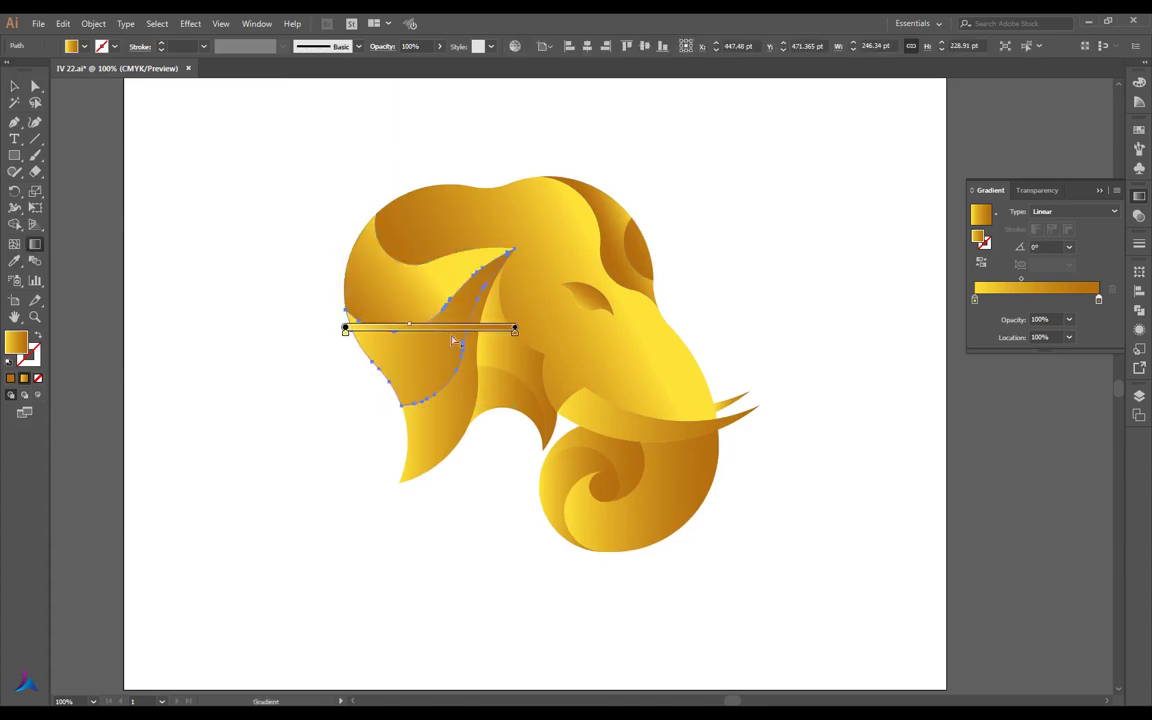
mouse_move(506, 249)
mouse_down()
mouse_move(437, 296)
mouse_move(397, 391)
mouse_up()
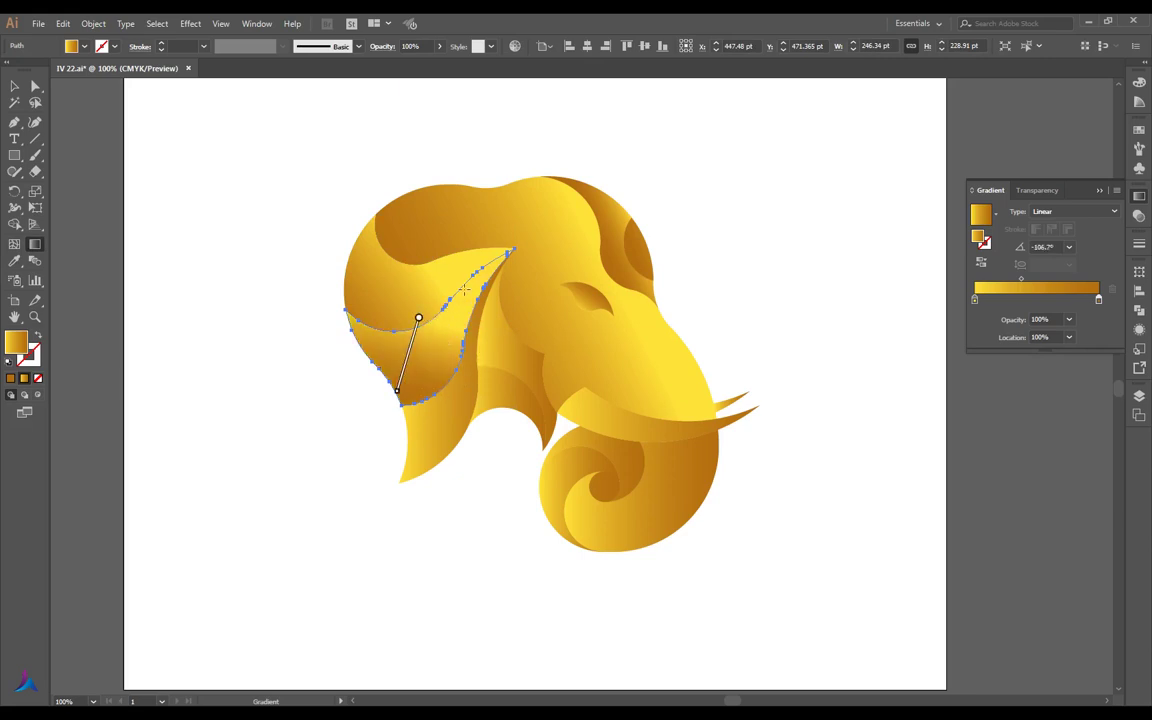
drag(437, 290, 509, 249)
drag(420, 260, 475, 381)
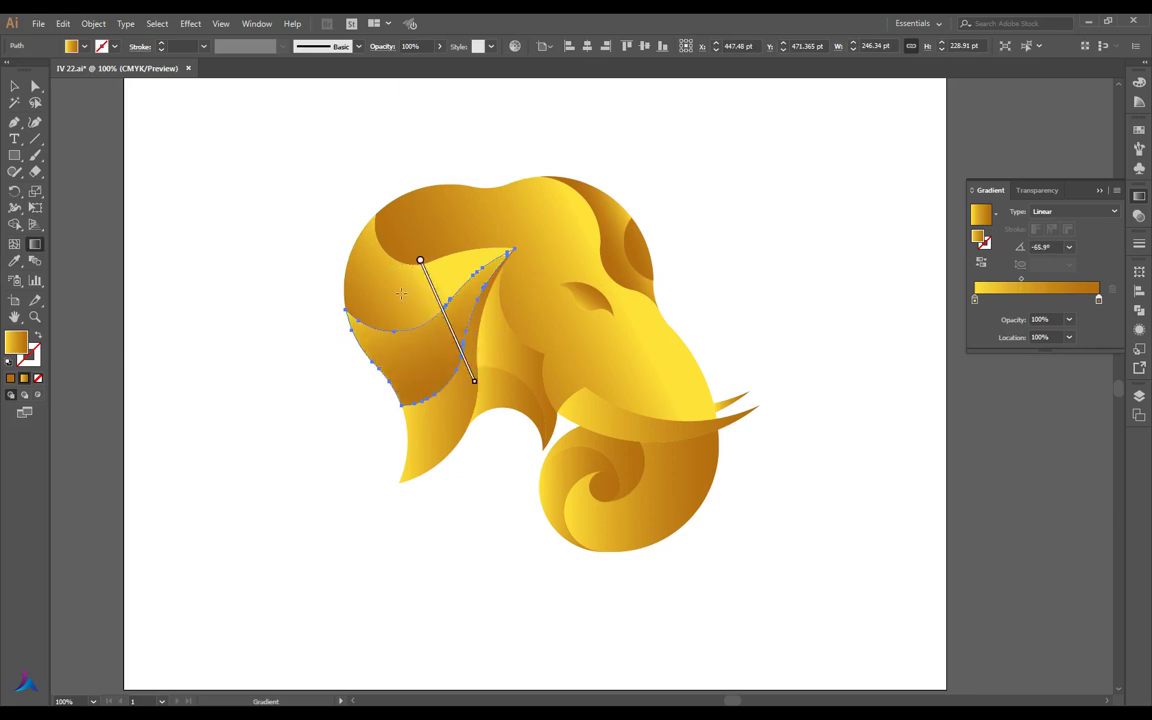
key(v)
click(316, 252)
Drag a new gradient direction across the lowest hair lock
scroll(283, 234, down, 1)
scroll(283, 234, up, 1)
click(445, 432)
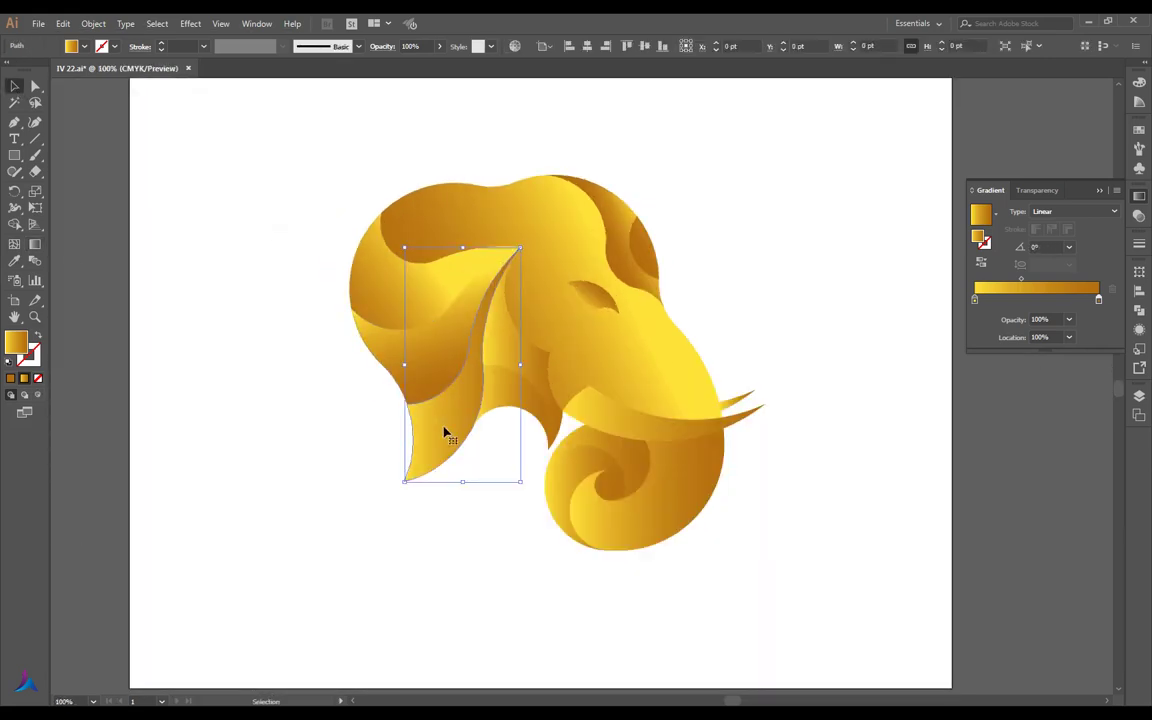
key(g)
scroll(445, 432, down, 1)
mouse_move(437, 314)
mouse_down()
mouse_move(483, 411)
mouse_move(489, 387)
mouse_up()
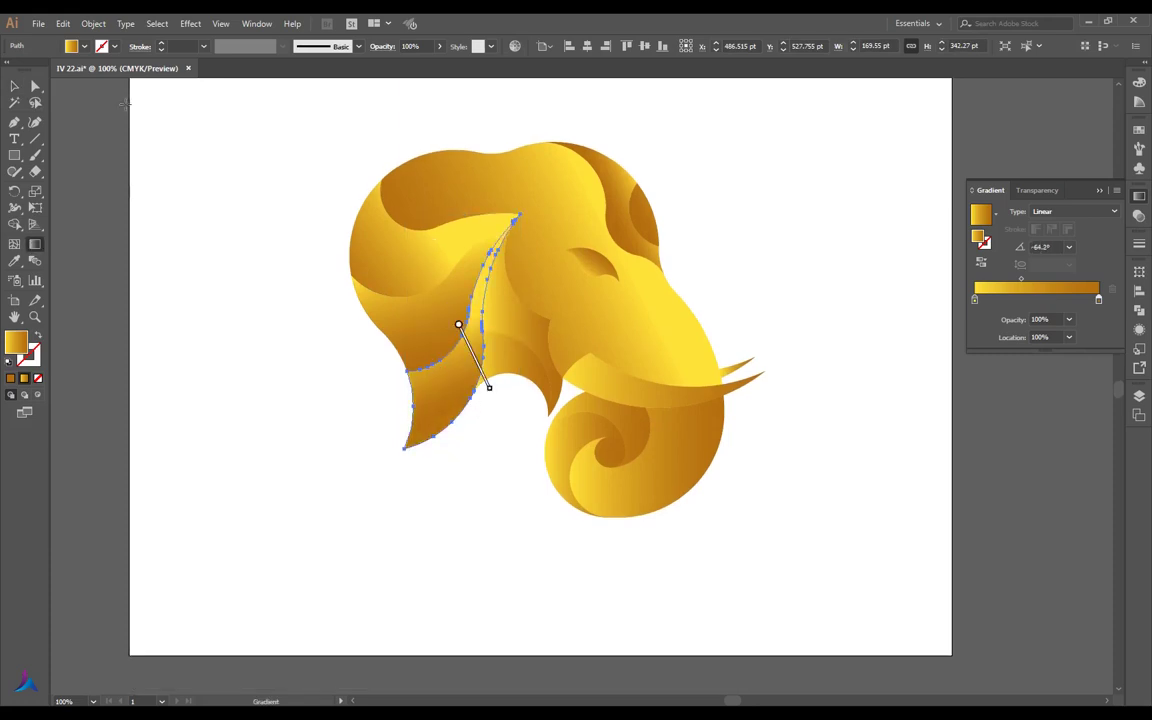
key(v)
Redraw the upper-left hair lock's gradient diagonally
click(324, 209)
click(365, 249)
key(g)
drag(327, 290, 514, 211)
mouse_move(378, 275)
mouse_down()
mouse_move(454, 193)
mouse_move(288, 278)
mouse_up()
key(v)
click(149, 252)
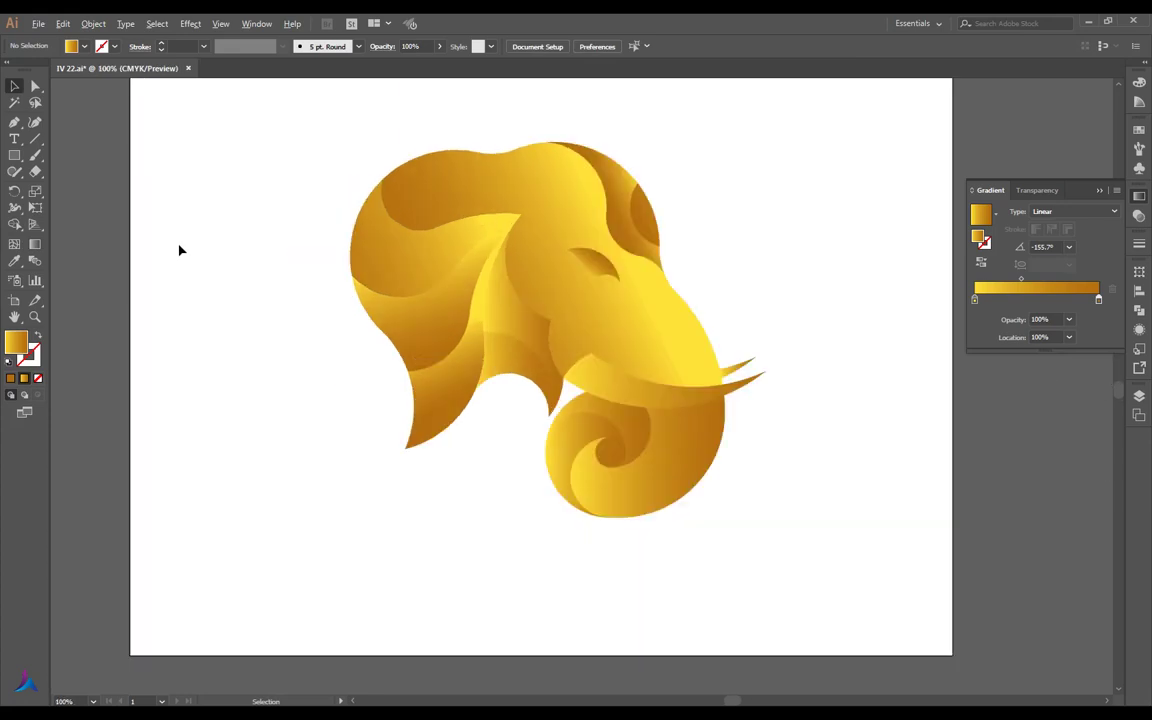
Re-angle the lower-left hair lock's gradient to -118°
click(460, 330)
key(g)
drag(458, 324, 494, 257)
key(v)
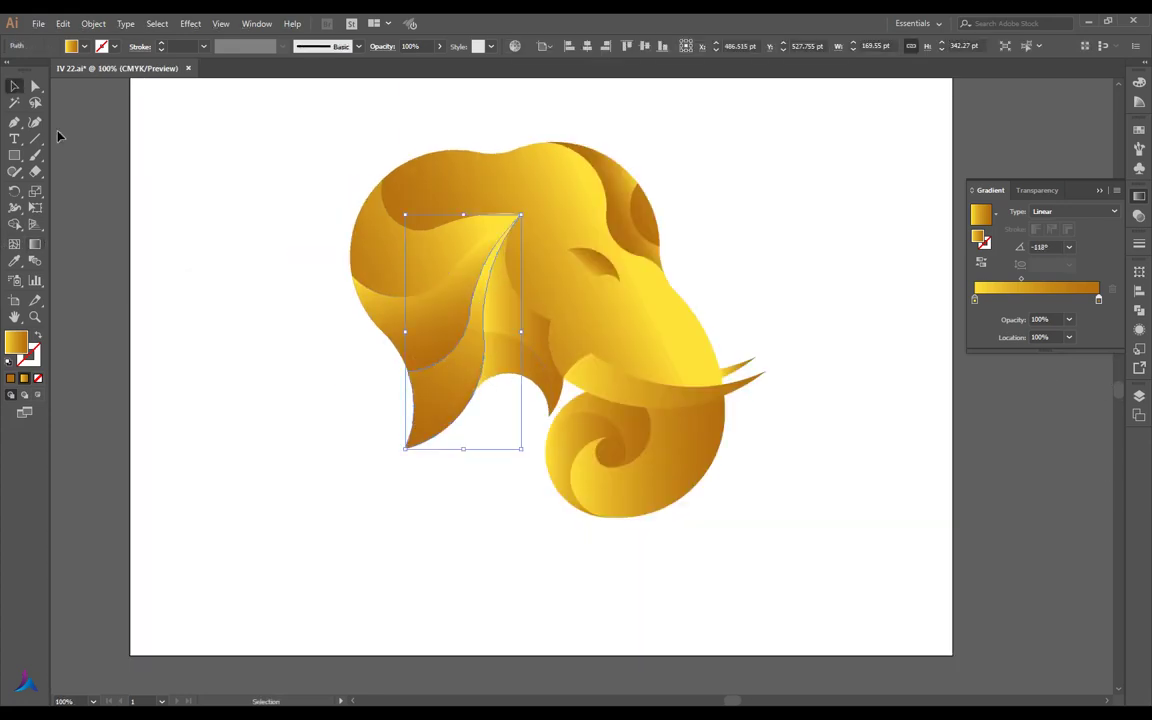
click(58, 135)
Re-angle the middle hair lock's gradient to about -134°
scroll(175, 216, down, 1)
scroll(237, 240, up, 1)
click(479, 309)
key(g)
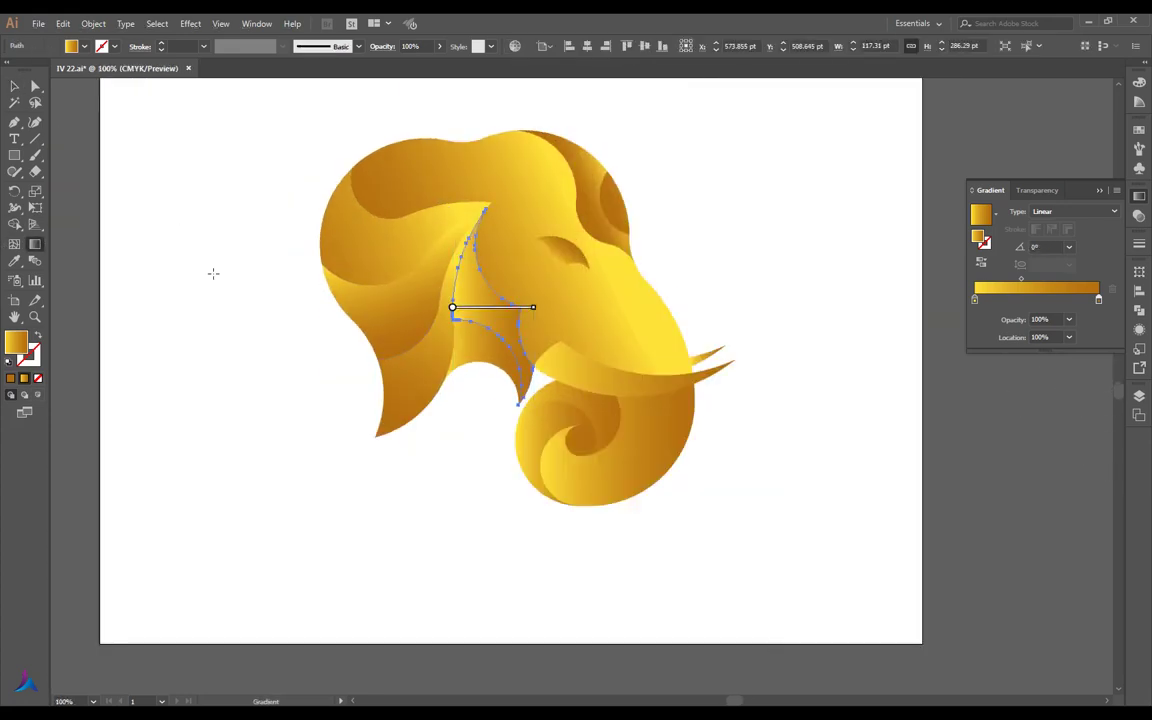
mouse_move(458, 319)
mouse_down()
mouse_move(512, 303)
mouse_move(542, 270)
mouse_up()
mouse_move(468, 341)
mouse_down()
mouse_move(522, 296)
mouse_move(509, 303)
mouse_up()
key(v)
click(480, 400)
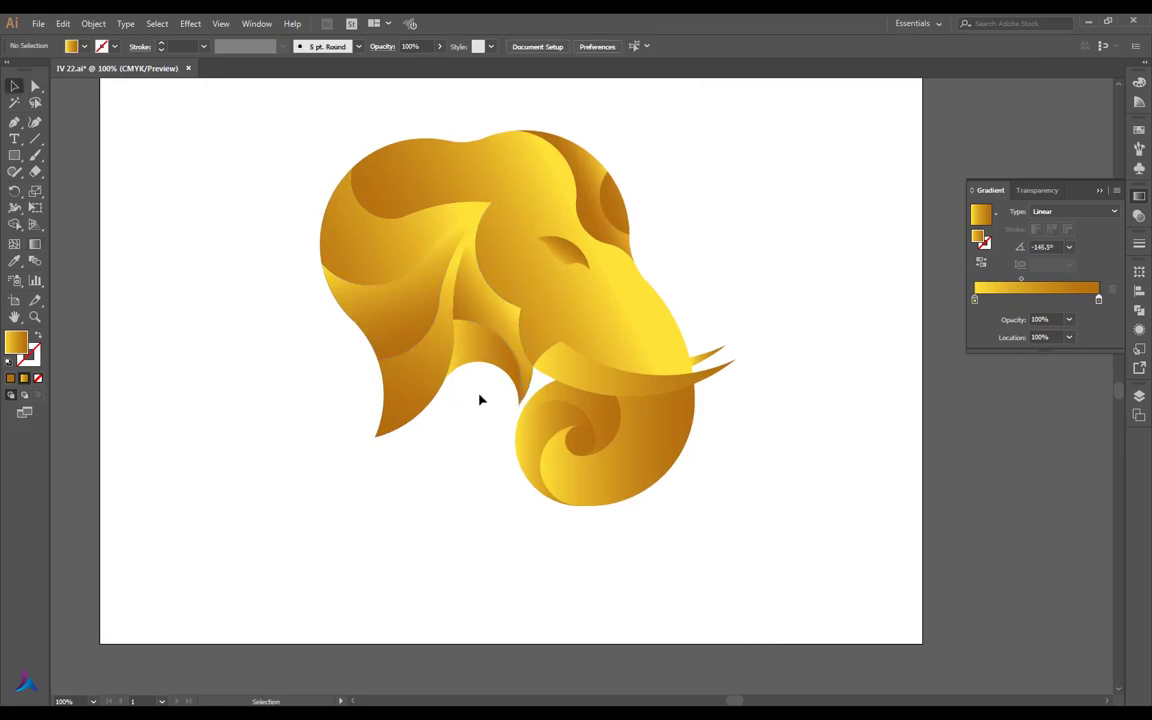
Angle the small lower hair lock's gradient to -126°
click(483, 365)
key(g)
drag(463, 393, 510, 328)
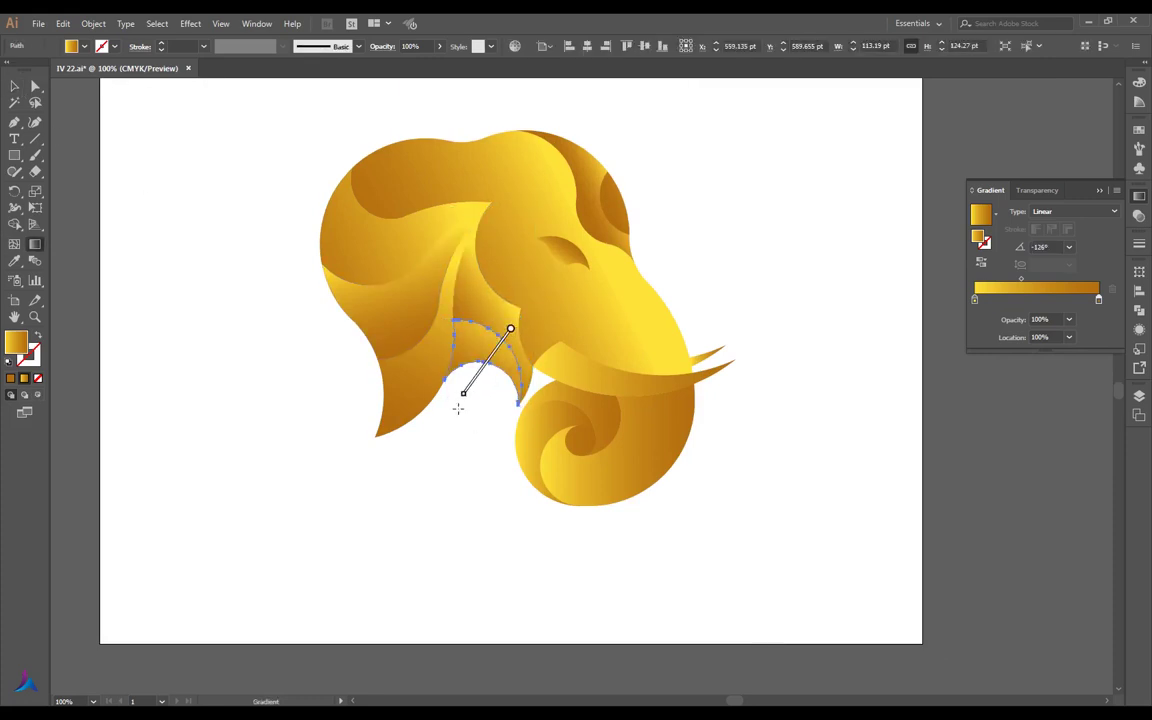
key(v)
click(669, 226)
scroll(676, 226, down, 2)
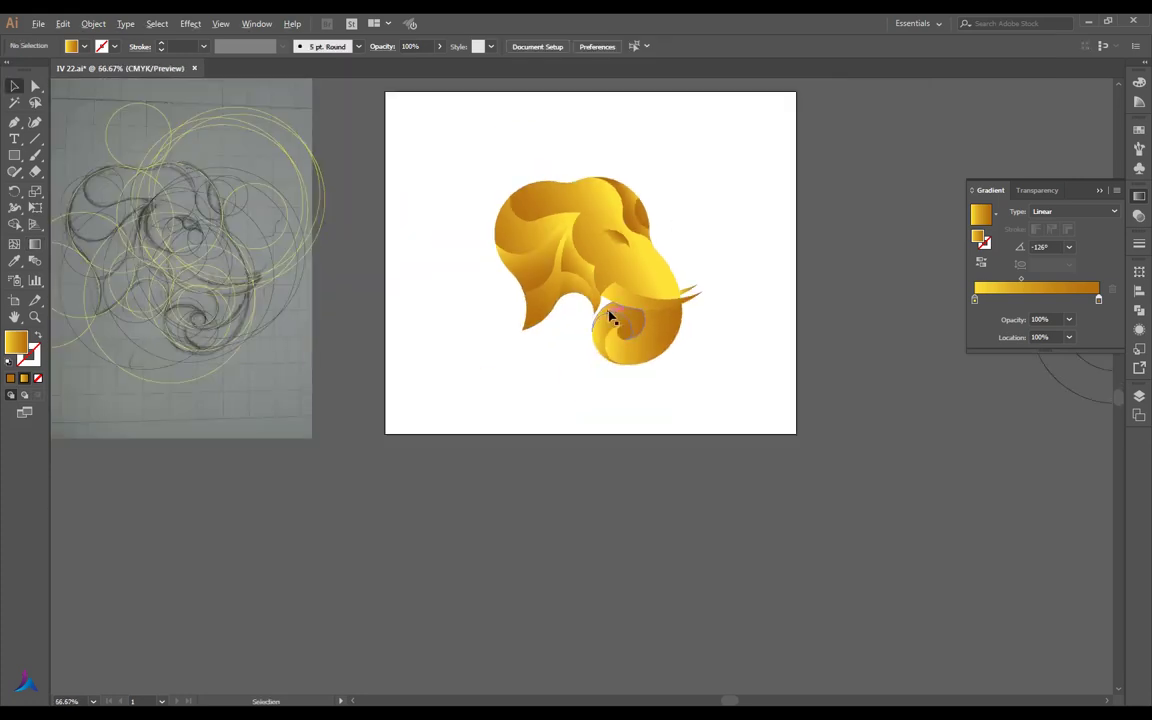
scroll(680, 322, up, 2)
Make the trunk curl's gold gradient run nearly vertical
click(638, 344)
key(g)
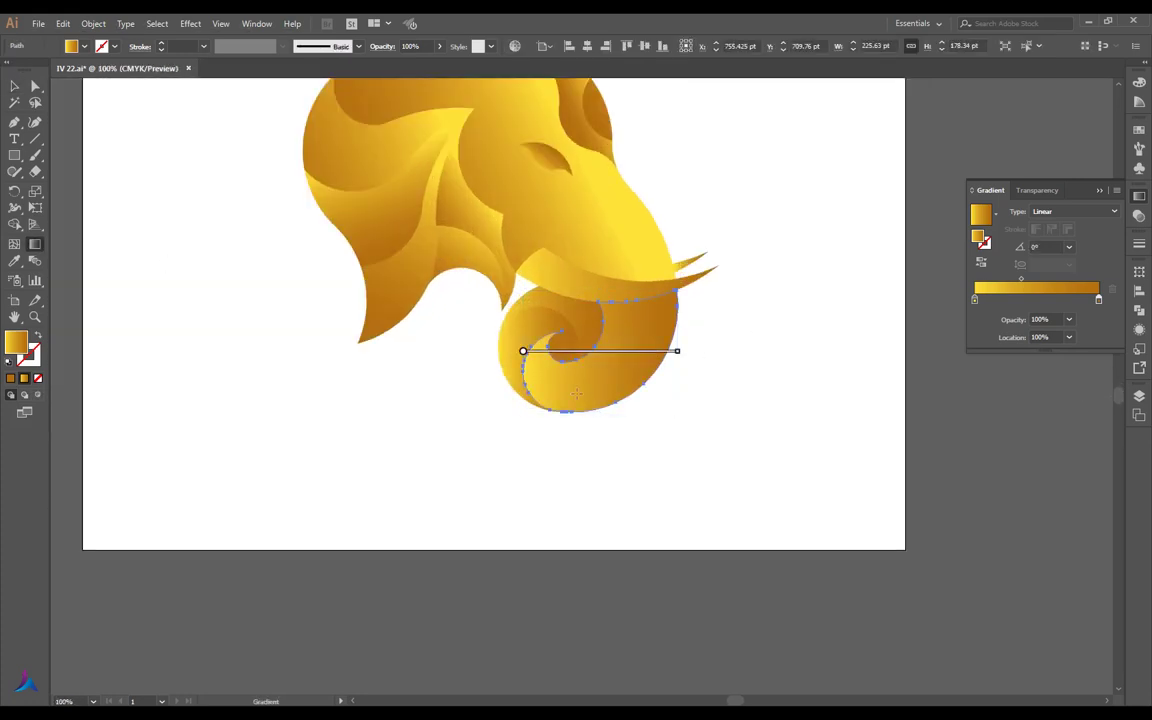
mouse_move(554, 391)
mouse_down()
mouse_move(654, 311)
mouse_move(552, 403)
mouse_up()
mouse_move(596, 337)
mouse_down()
mouse_move(674, 383)
mouse_move(648, 398)
mouse_up()
drag(577, 309, 654, 408)
mouse_move(635, 298)
mouse_down()
mouse_move(630, 401)
mouse_move(588, 438)
mouse_up()
Run the inner curl piece's gradient near-vertically
click(14, 88)
click(522, 352)
key(g)
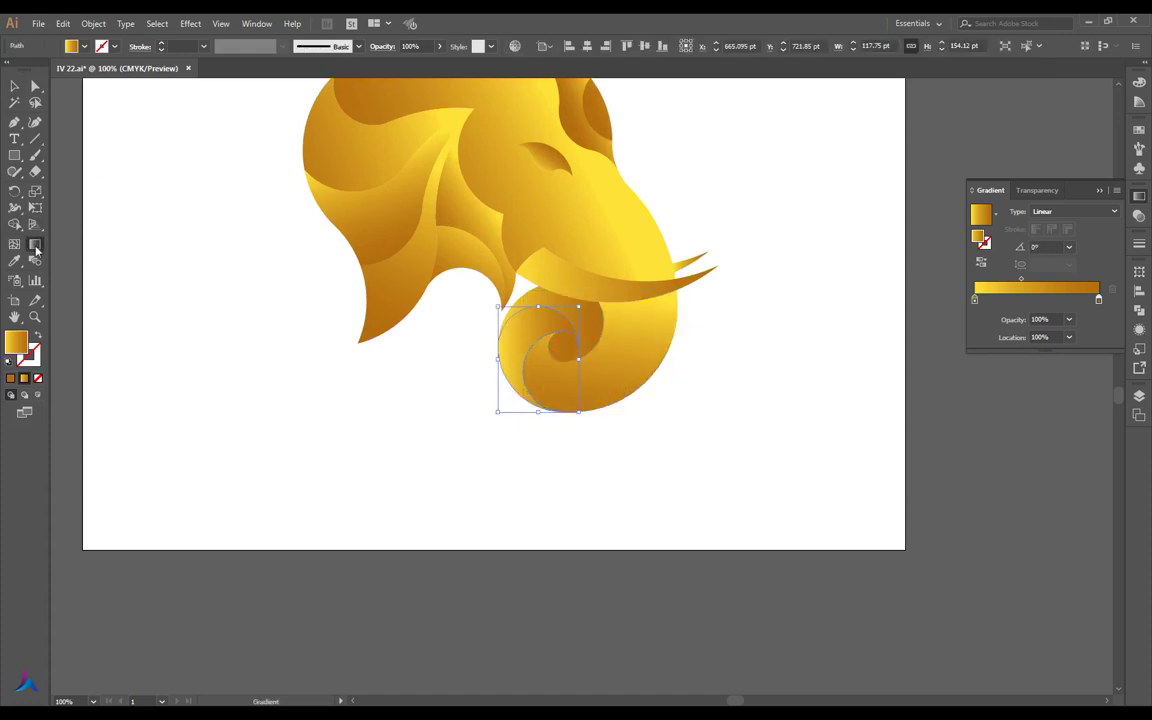
mouse_move(503, 314)
mouse_down()
mouse_move(511, 420)
mouse_move(541, 400)
mouse_up()
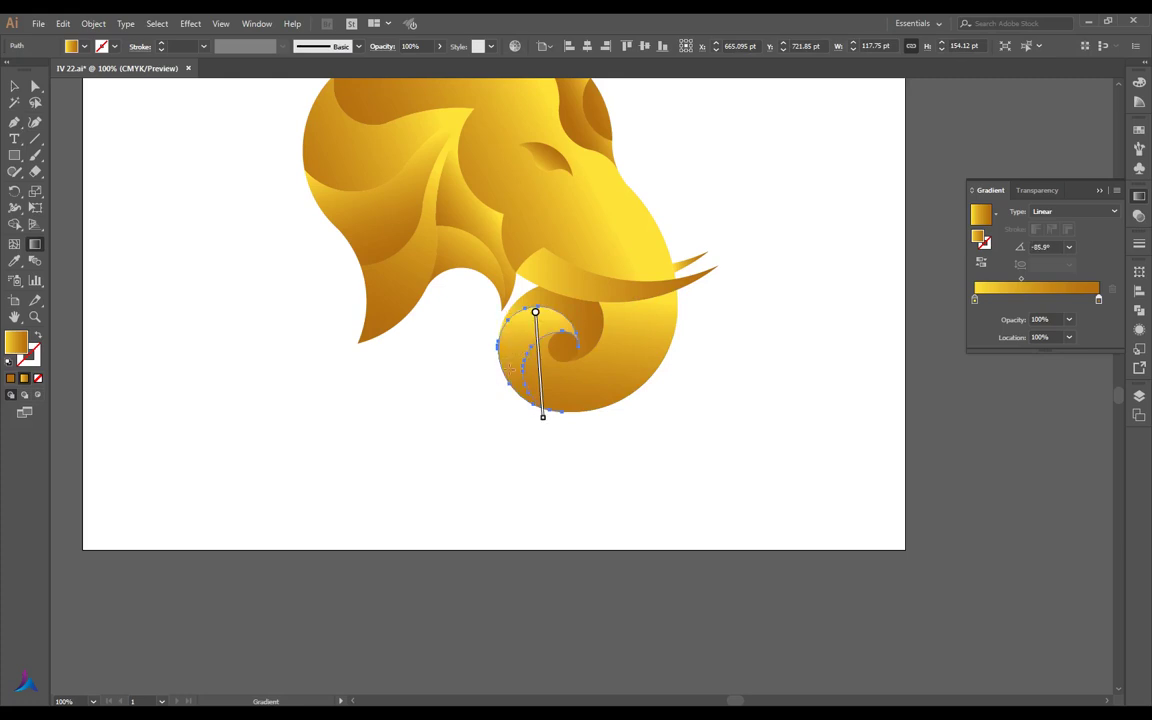
key(v)
Angle the spiral curl piece's gradient to about -36°, then select the centre compound piece
click(527, 292)
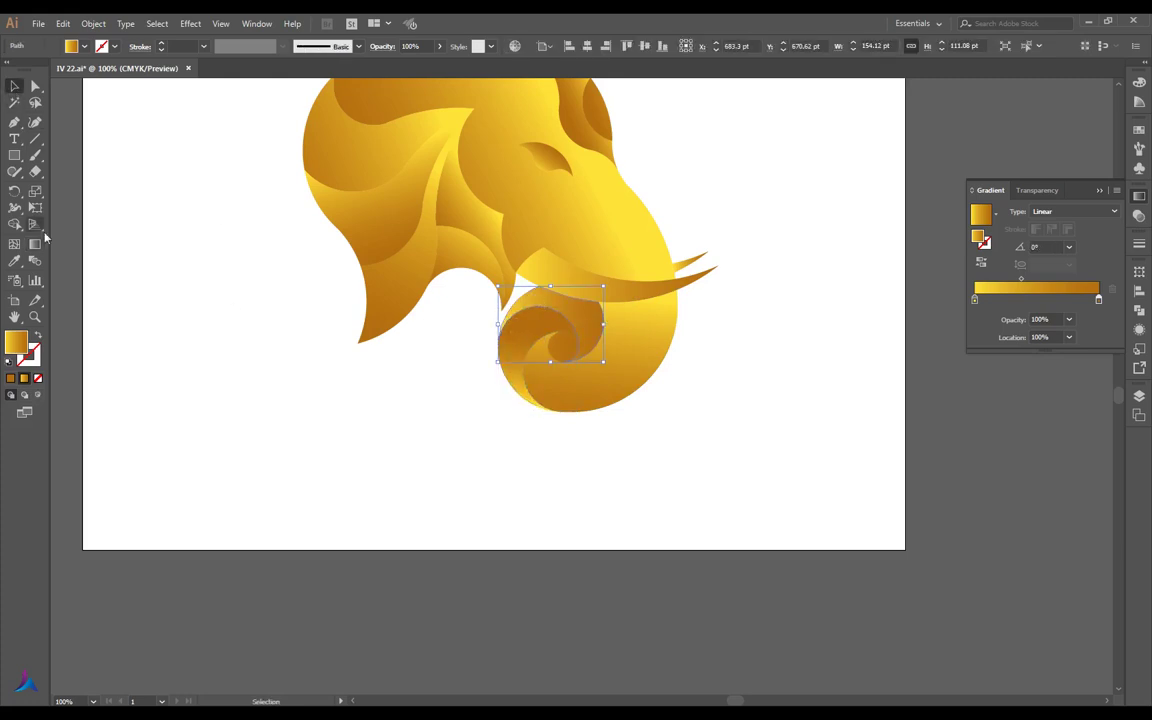
click(35, 244)
drag(524, 307, 598, 360)
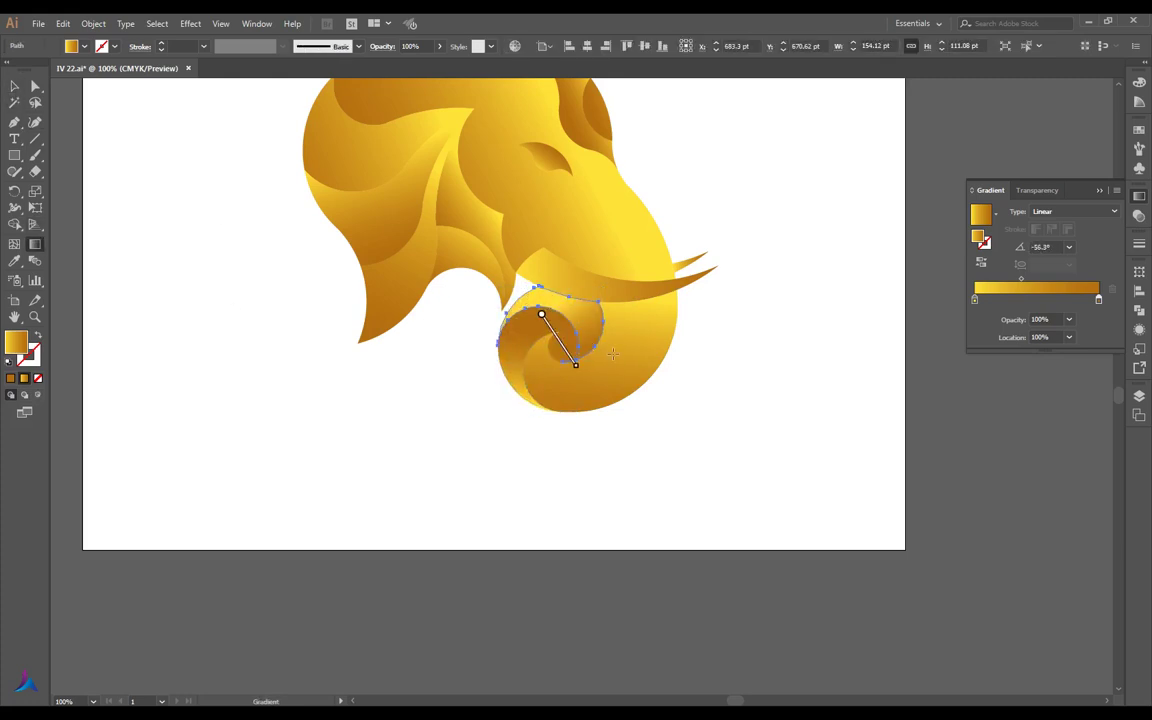
key(v)
click(450, 260)
key(g)
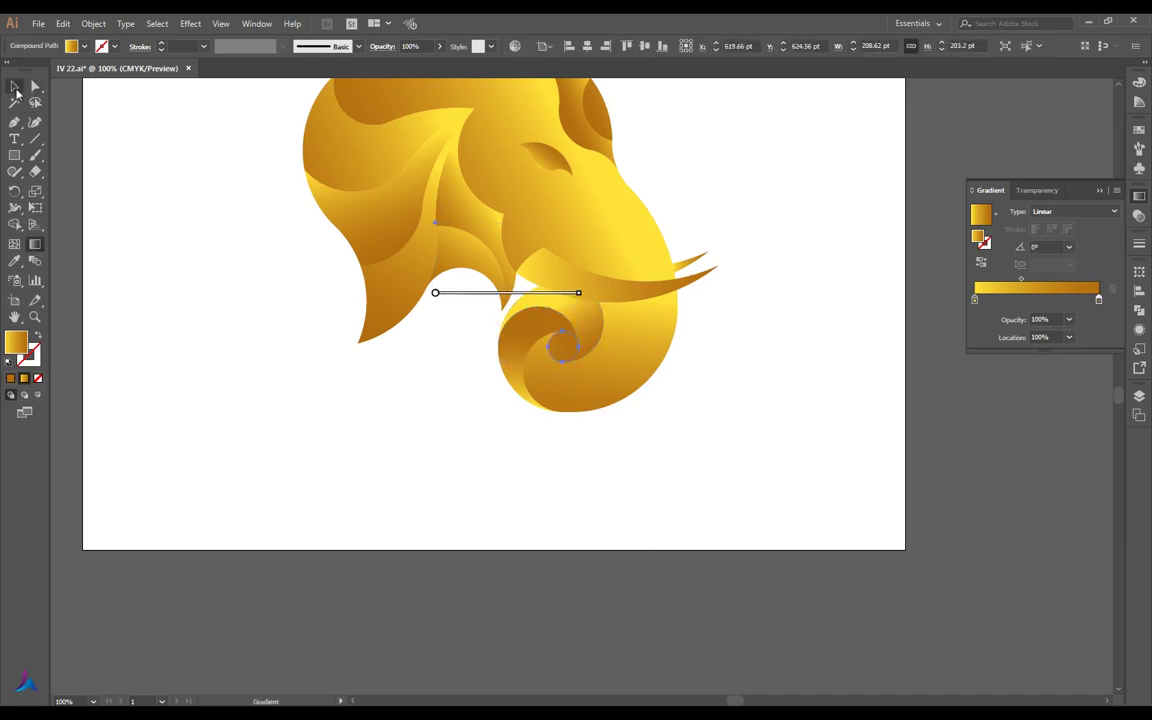
click(15, 88)
Switch the selected piece's gradient to radial and reverse it so the centre is yellow
key(g)
click(1114, 211)
click(1045, 225)
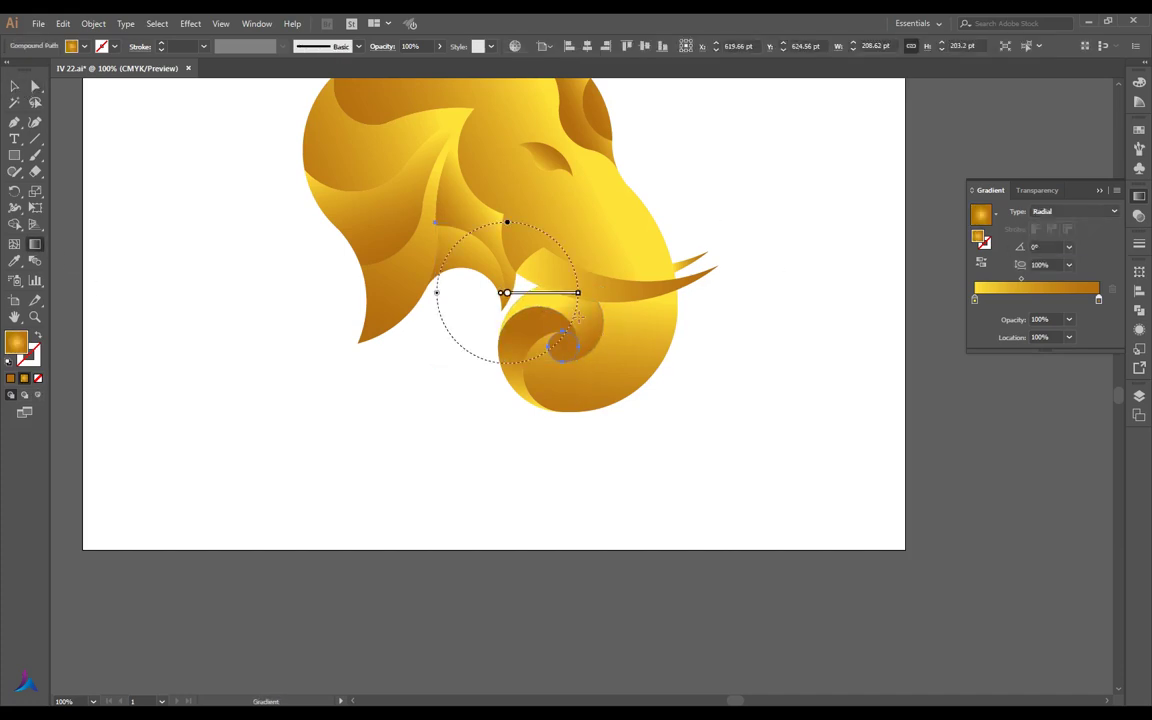
mouse_move(452, 248)
mouse_down()
mouse_move(562, 346)
mouse_move(580, 347)
mouse_up()
key(ctrl+z)
scroll(566, 355, up, 3)
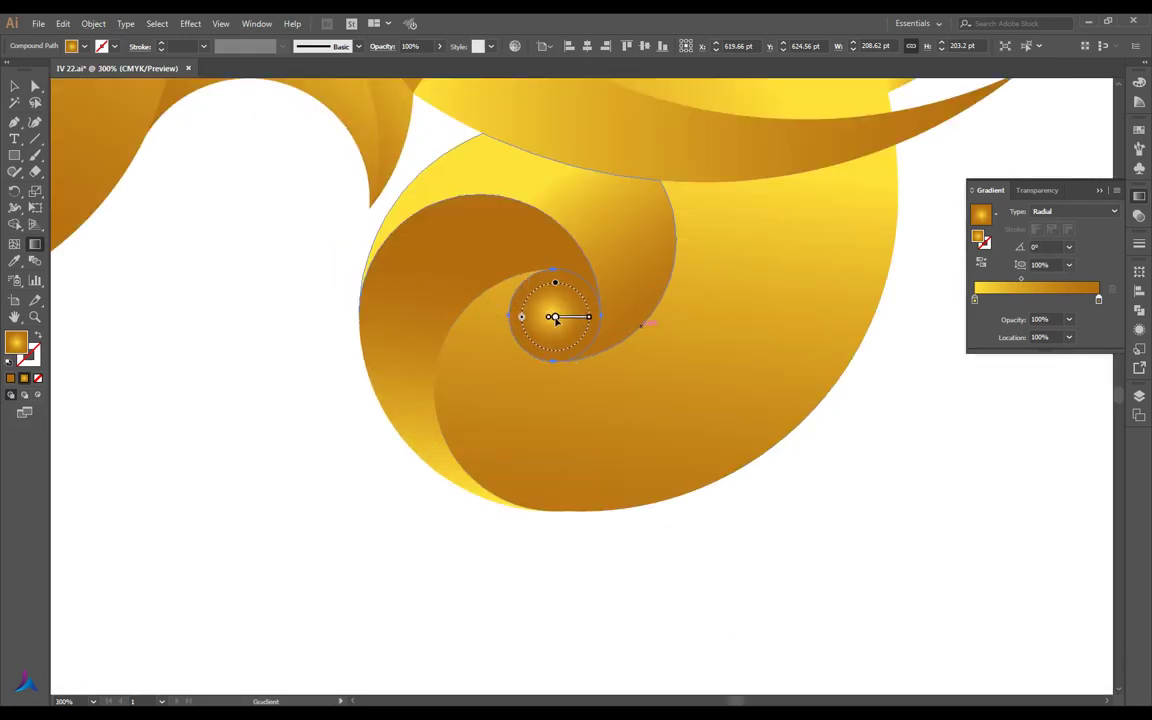
click(981, 262)
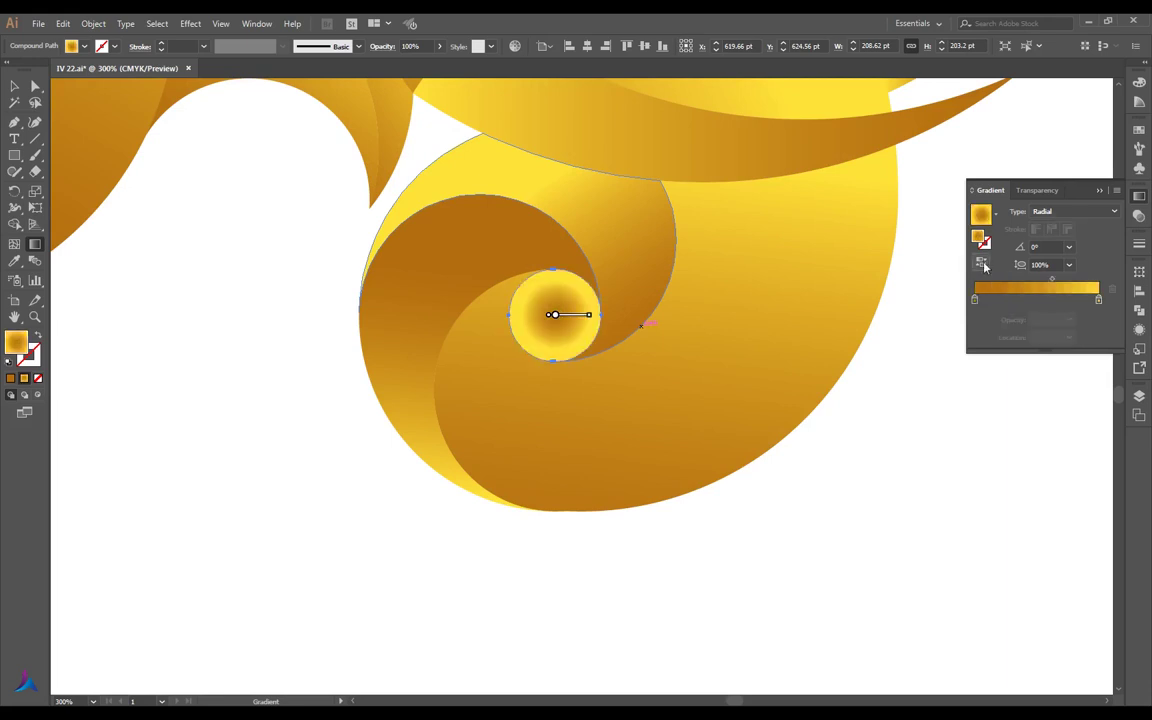
click(985, 259)
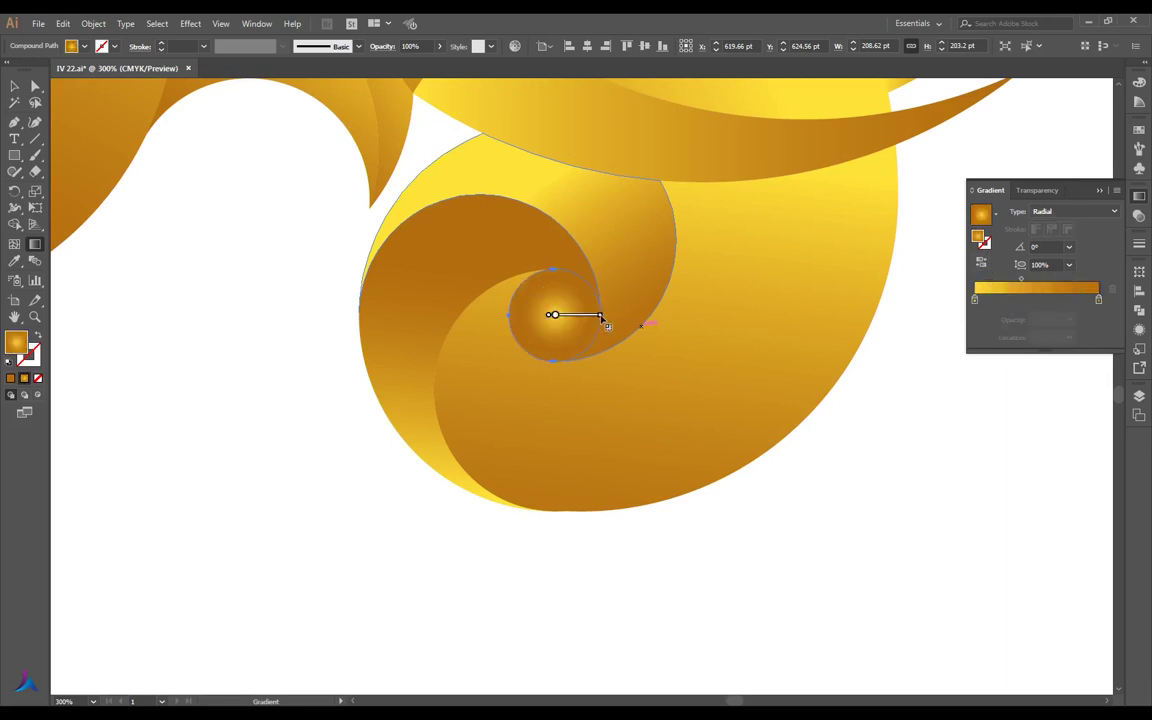
scroll(601, 318, down, 2)
Try re-angling the lower trunk curl's gradient diagonally at several directions
key(v)
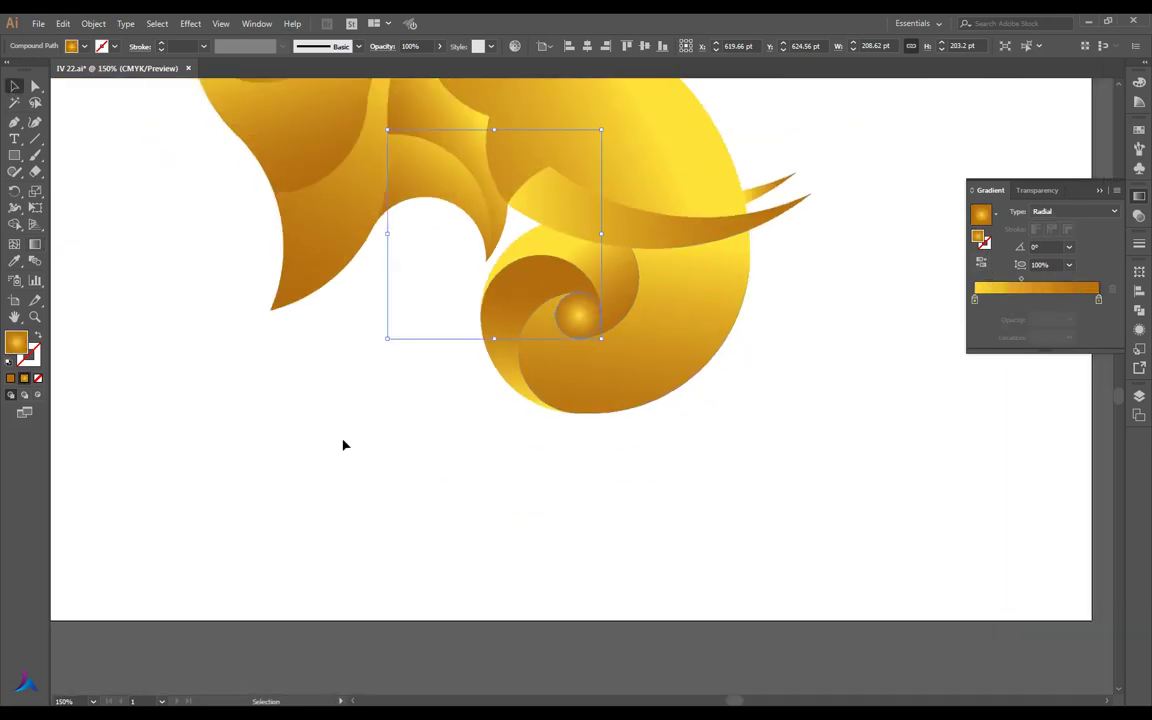
click(343, 445)
scroll(437, 463, down, 3)
scroll(650, 435, down, 1)
scroll(470, 411, up, 1)
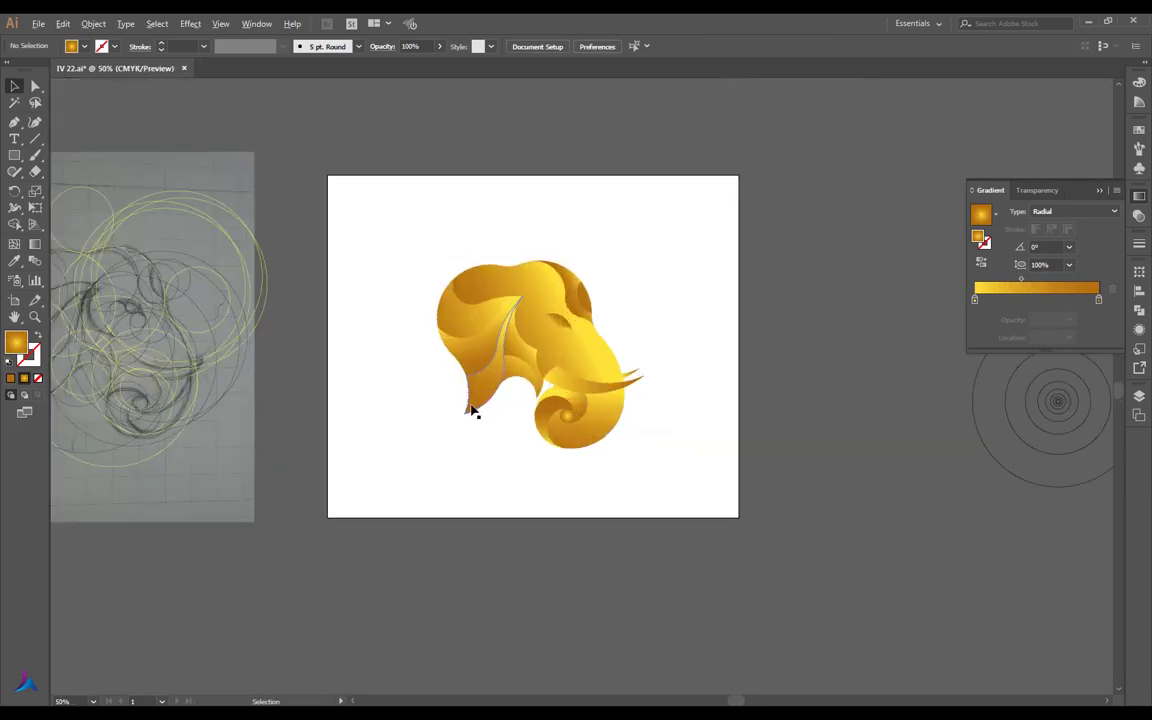
scroll(599, 301, up, 1)
scroll(555, 465, up, 1)
click(555, 465)
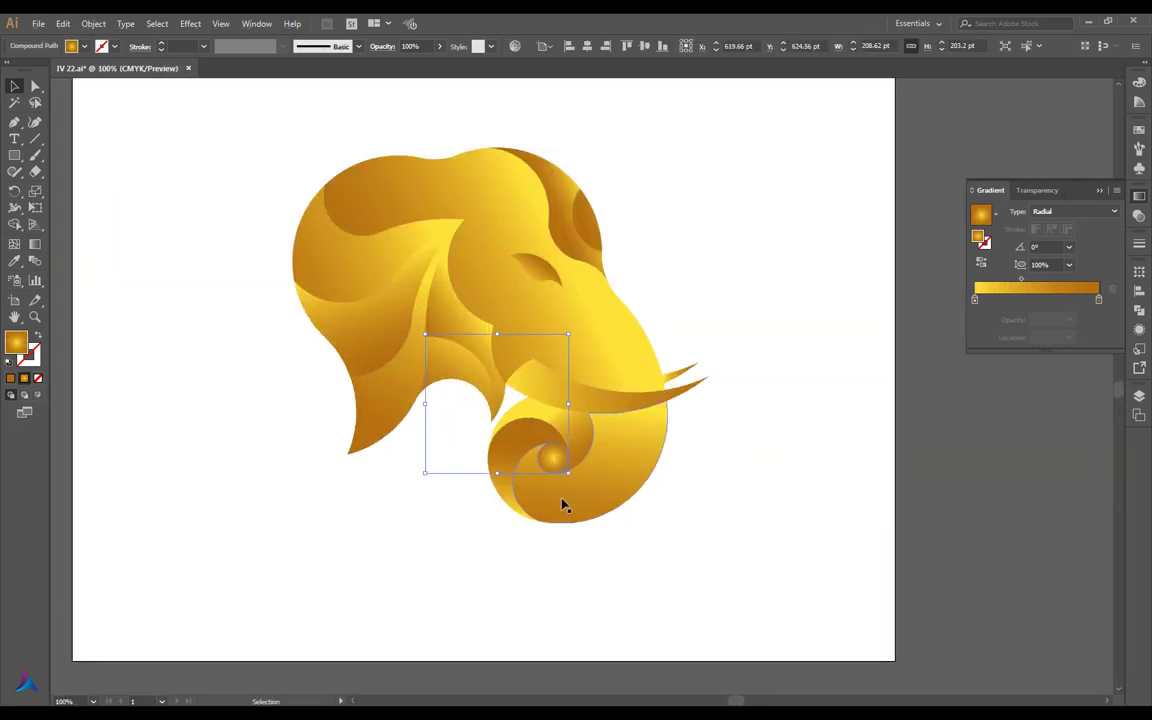
click(560, 501)
key(g)
mouse_move(578, 500)
mouse_down()
mouse_move(624, 457)
mouse_move(481, 483)
mouse_up()
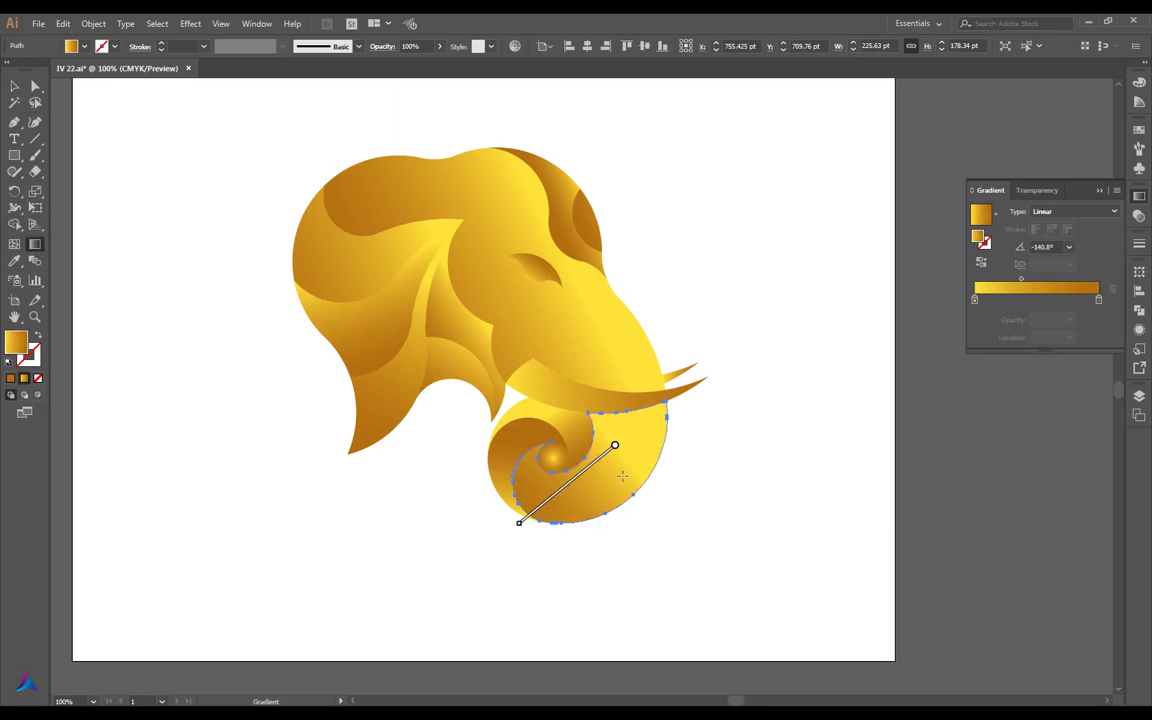
mouse_move(626, 398)
mouse_down()
mouse_move(539, 543)
mouse_move(578, 540)
mouse_up()
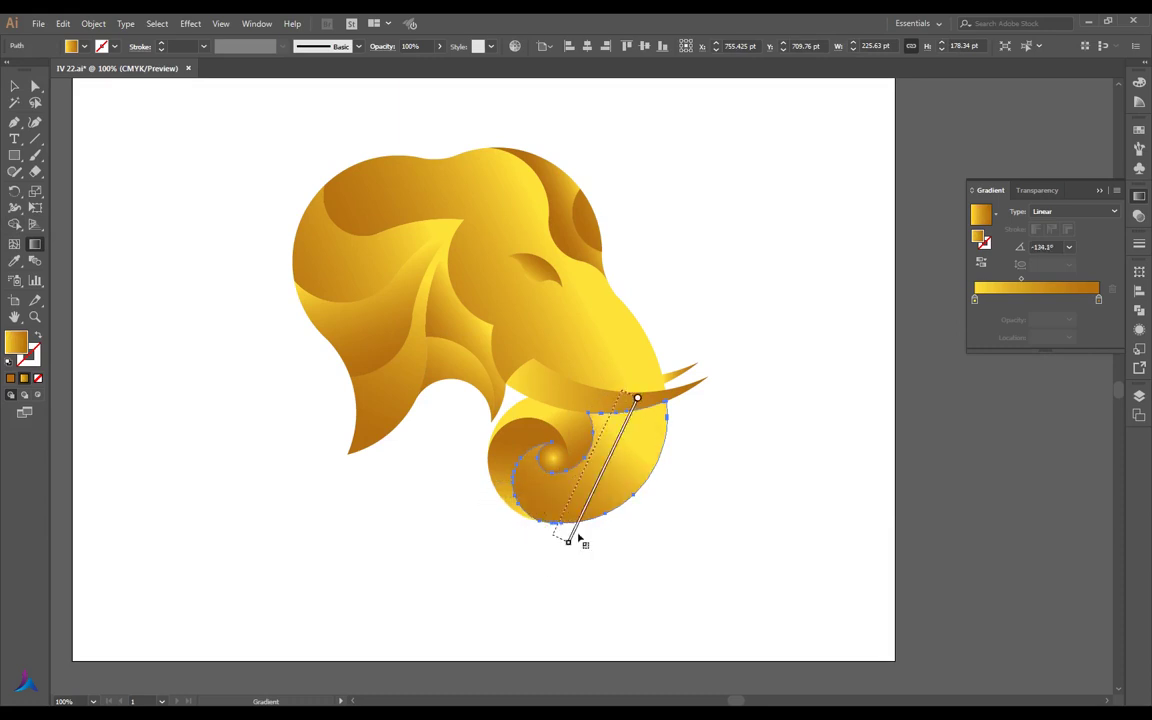
mouse_move(635, 442)
mouse_down()
mouse_move(560, 532)
mouse_move(545, 522)
mouse_up()
Undo the trial gradient drags and an accidental move, restoring the curl's radial gradient
key(v)
click(438, 512)
key(ctrl+z)
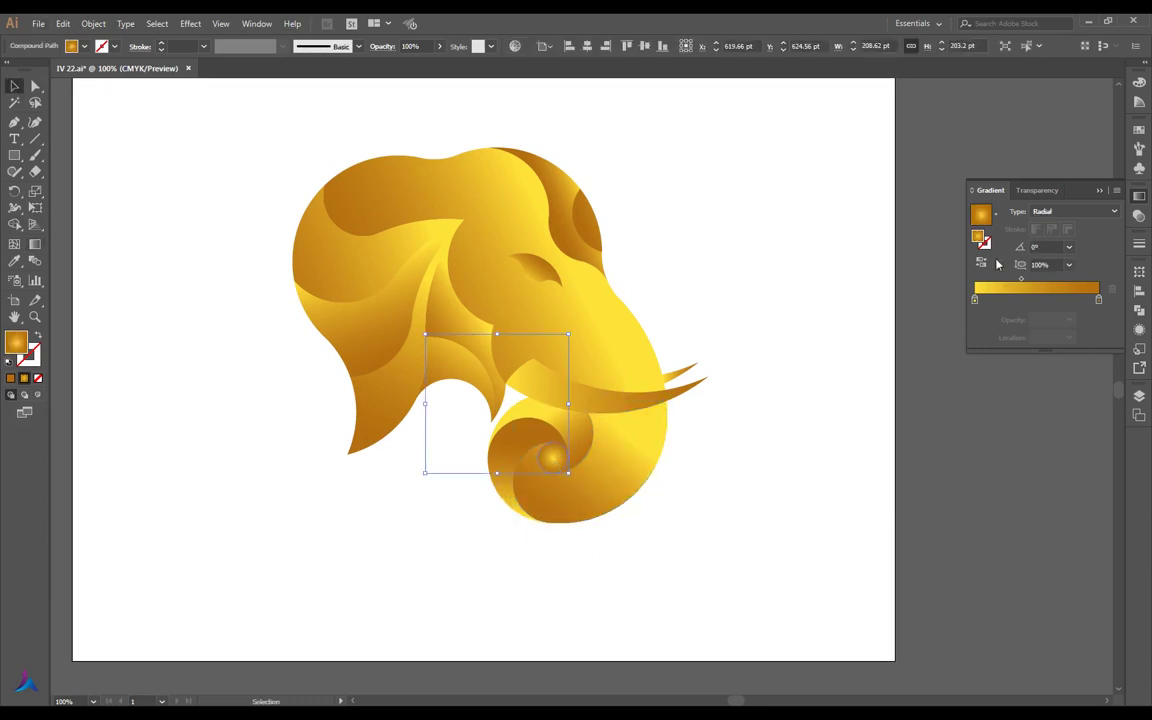
key(ctrl+z)
key(ctrl+z)
key(ctrl+z)
scroll(575, 464, up, 1)
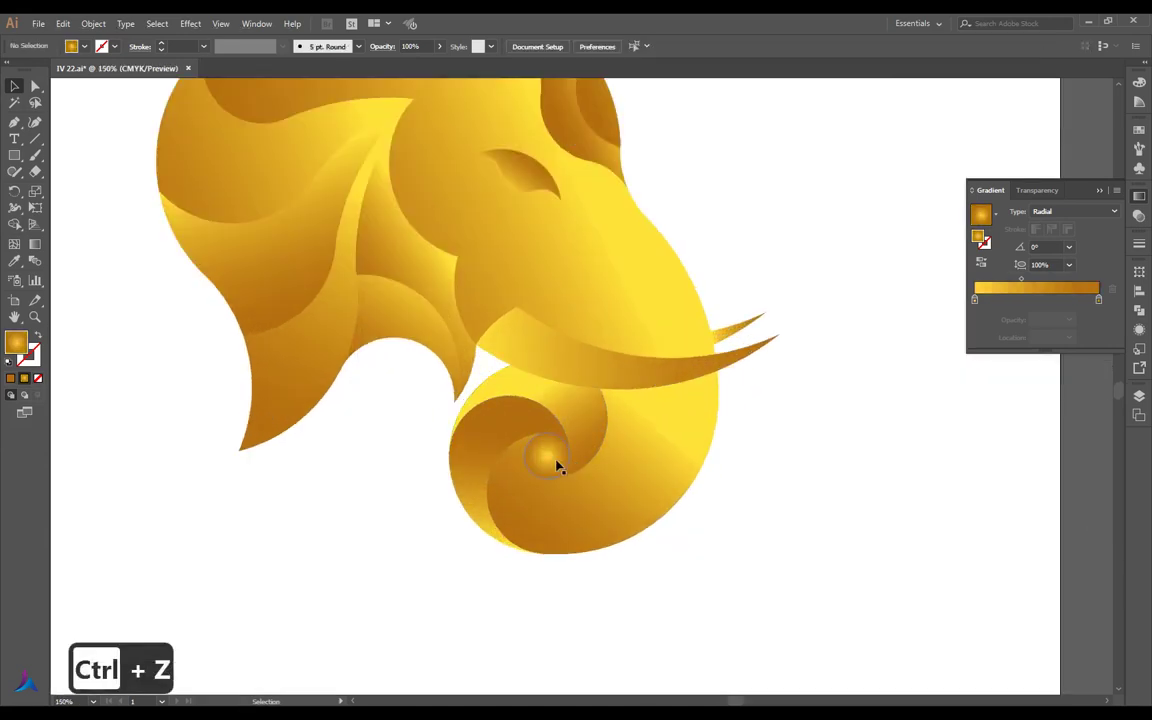
key(g)
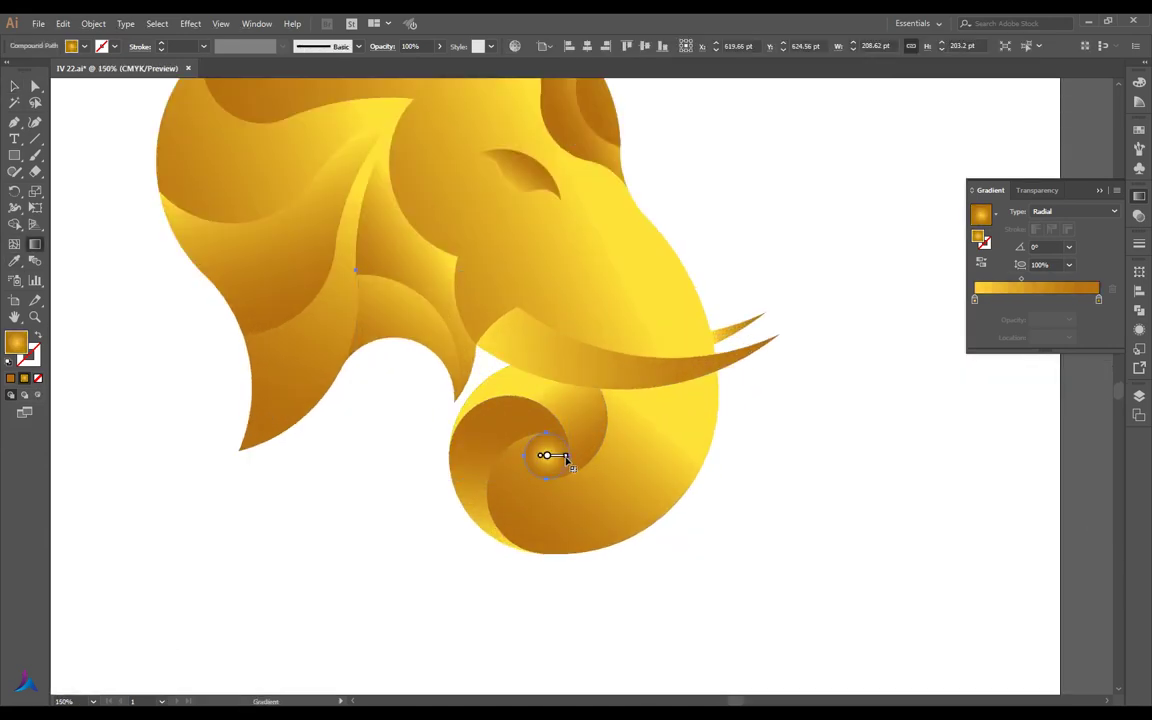
key(ctrl+z)
scroll(805, 481, down, 2)
scroll(833, 463, down, 1)
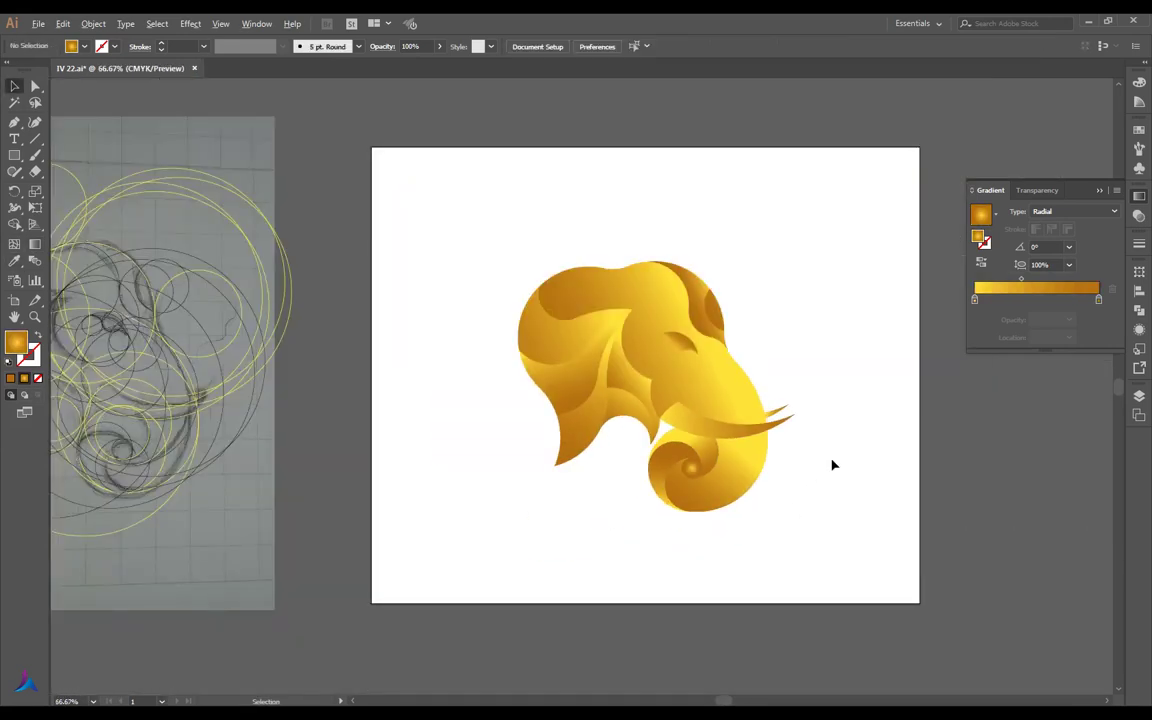
scroll(825, 465, up, 4)
key(ctrl+z)
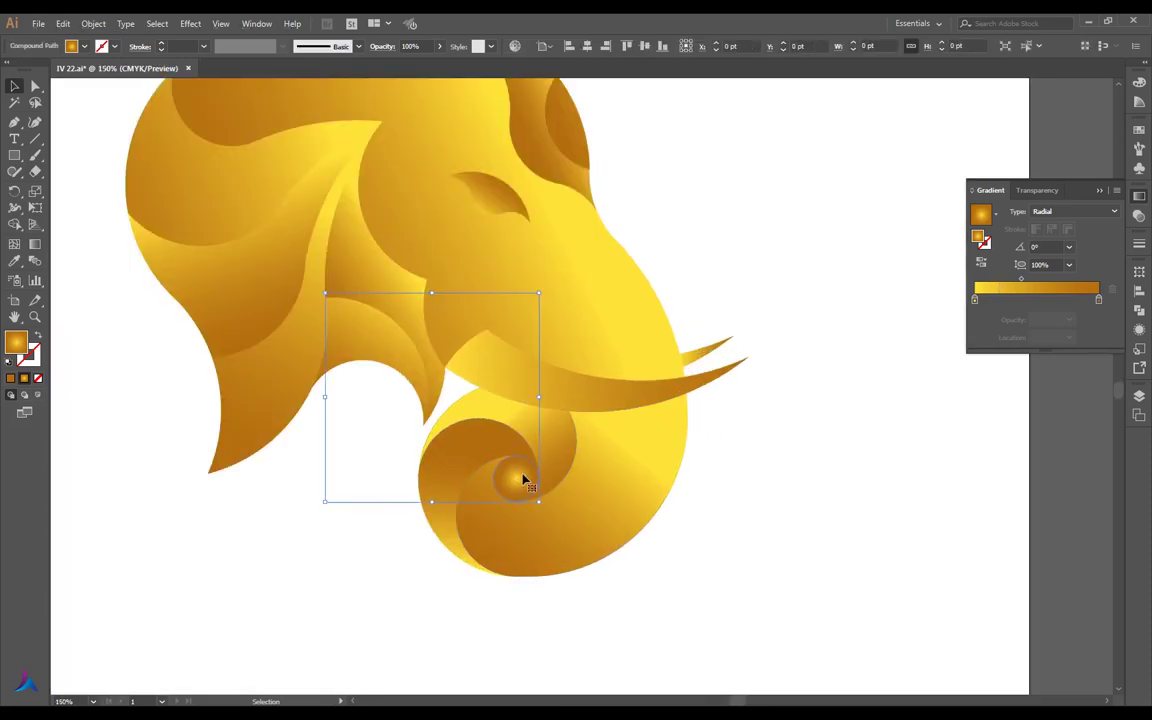
drag(524, 478, 607, 455)
key(ctrl+z)
key(ctrl+z)
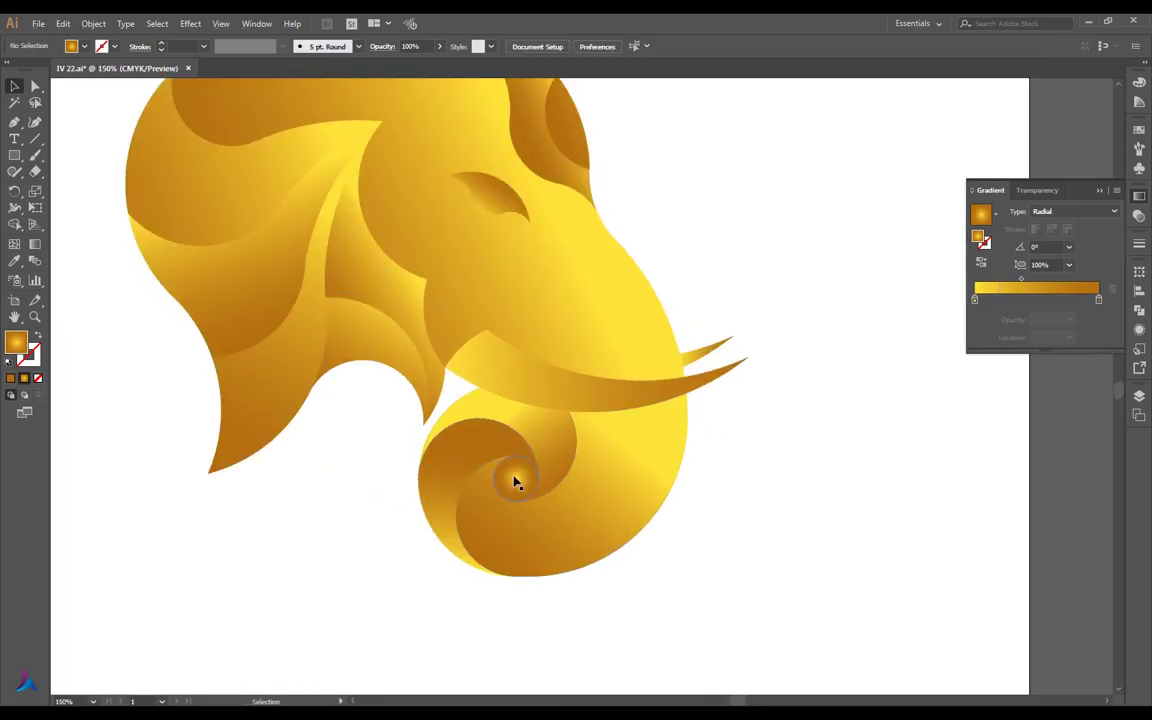
Delete the stray piece inside the trunk spiral's compound path
click(514, 478)
scroll(340, 302, up, 4)
key(a)
scroll(537, 334, down, 1)
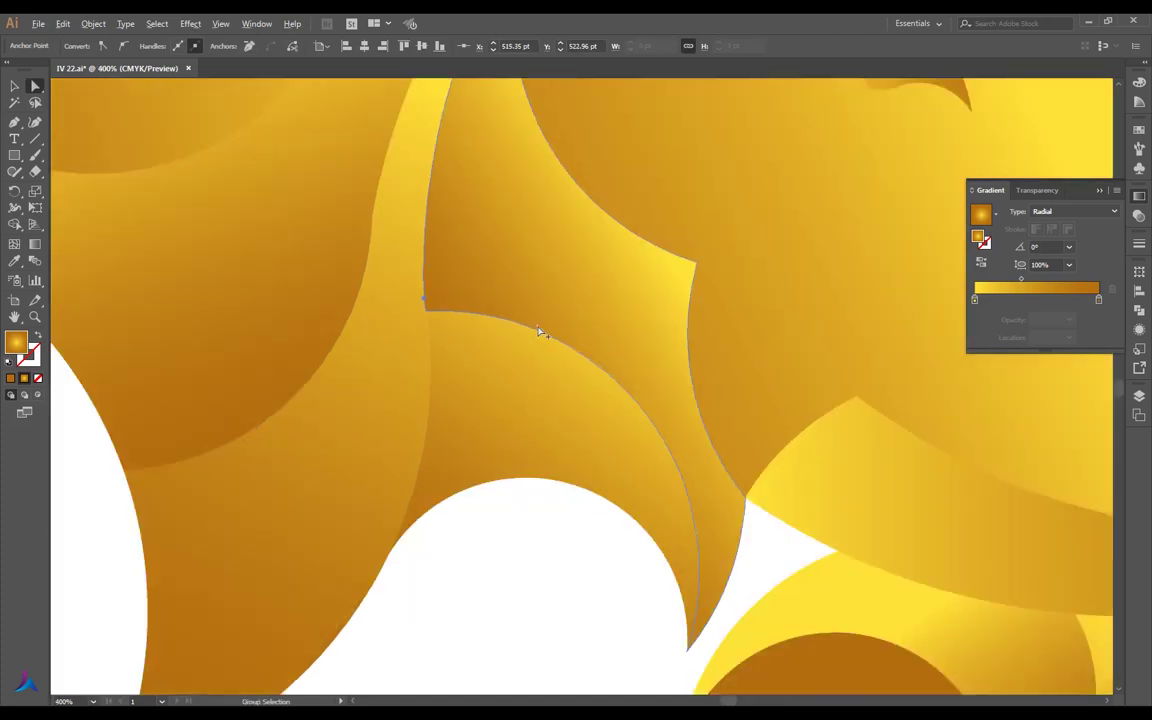
scroll(553, 602, down, 1)
key(Delete)
key(Delete)
Give the small circle at the spiral's centre the radial yellow glow via Eyedropper
scroll(548, 593, down, 2)
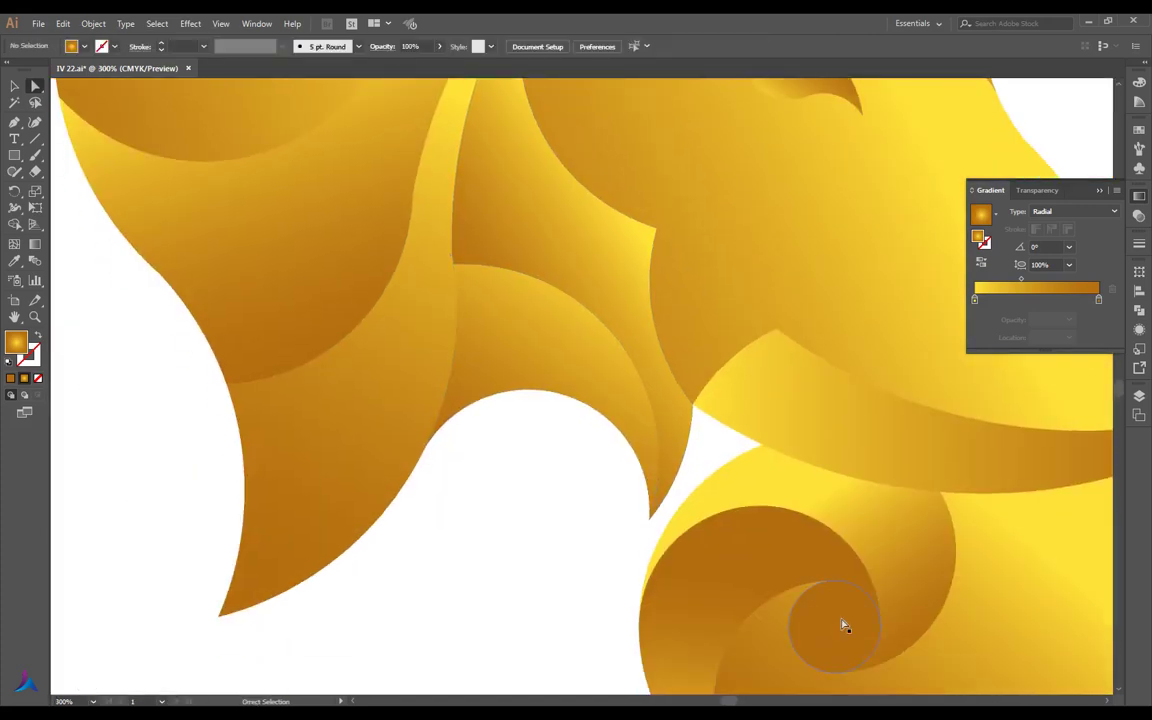
click(843, 625)
scroll(485, 508, down, 1)
key(i)
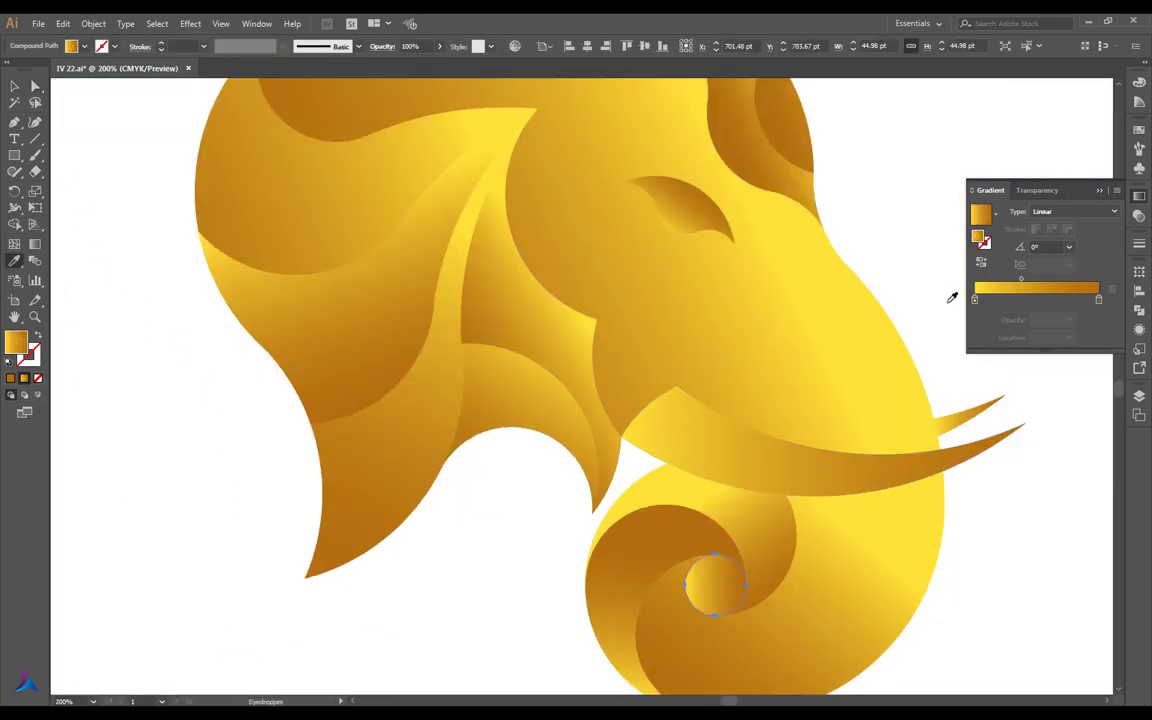
click(885, 392)
click(14, 87)
scroll(270, 340, down, 1)
Re-angle the inner spiral crescent's gold gradient to run up-left at about 134°
scroll(268, 338, down, 1)
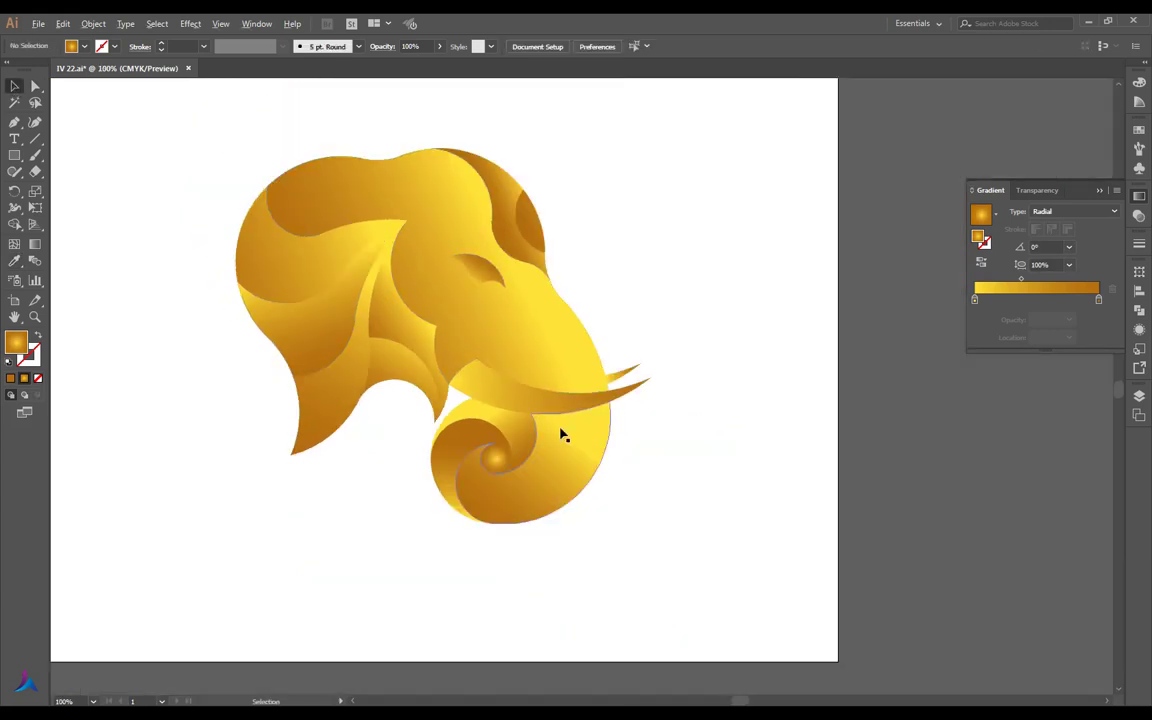
click(465, 420)
key(g)
drag(479, 434, 522, 490)
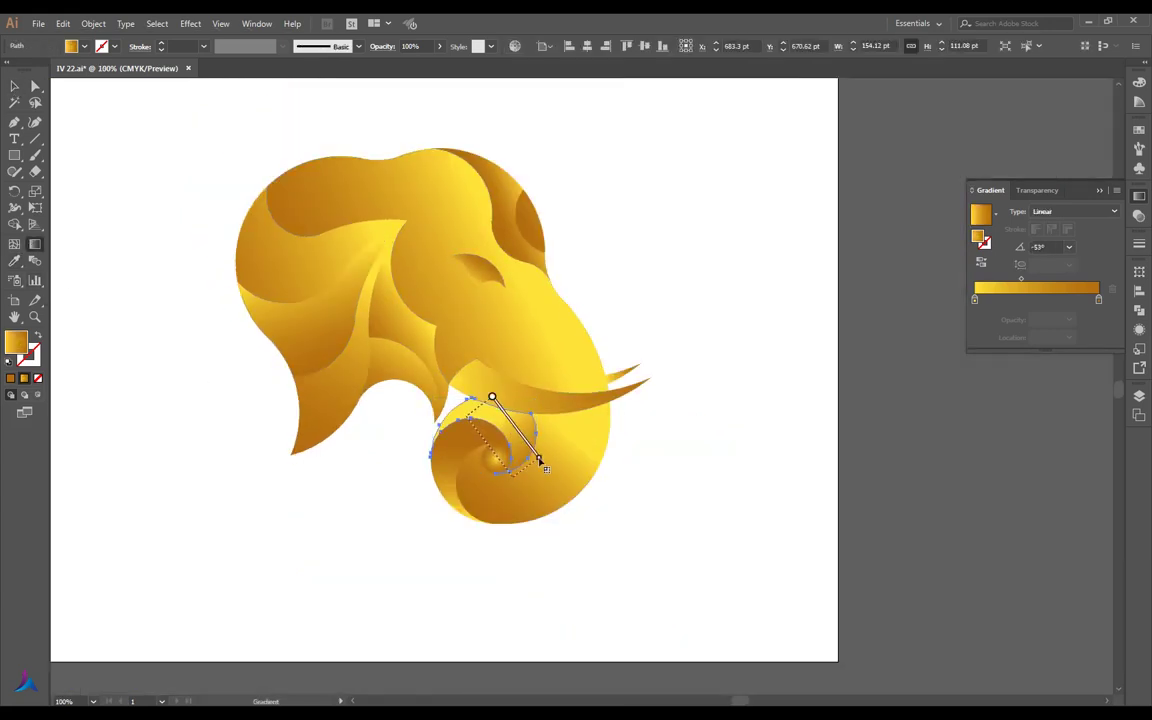
drag(465, 404, 522, 483)
mouse_move(477, 430)
mouse_down()
mouse_move(509, 479)
mouse_move(464, 518)
mouse_move(440, 430)
mouse_up()
drag(485, 480, 443, 431)
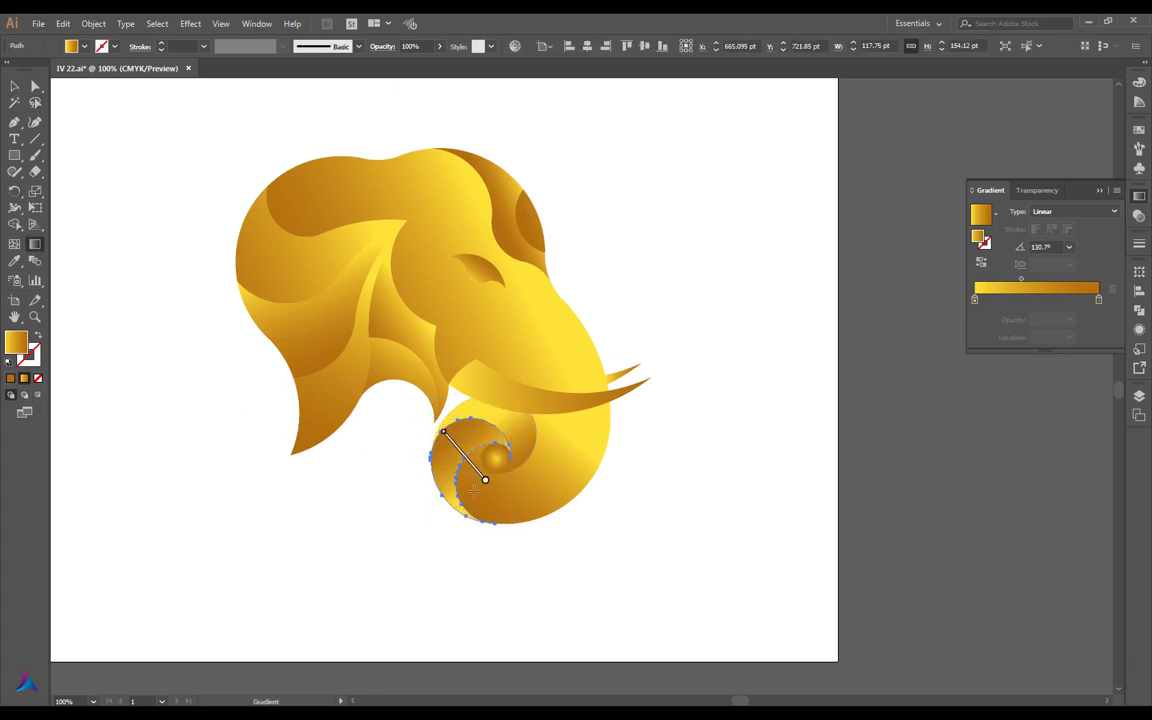
drag(485, 482, 447, 443)
key(v)
click(285, 440)
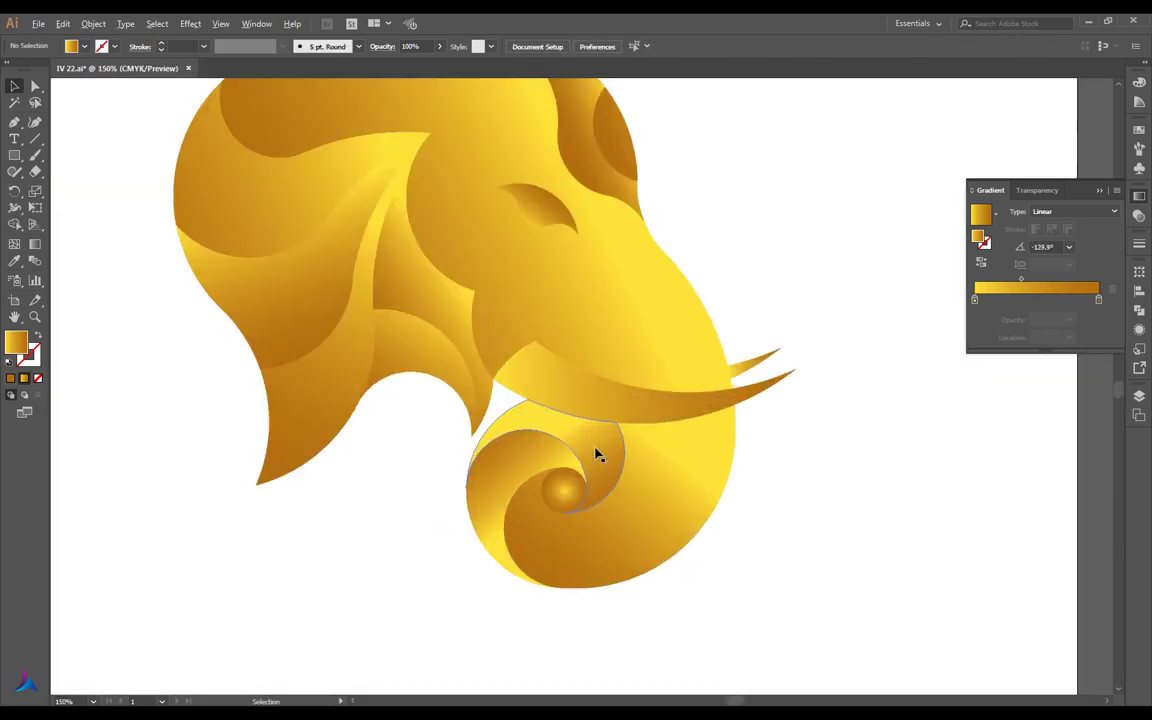
Redraw the outer spiral piece's gradient diagonally downward, then undo the last gradient changes
click(553, 493)
key(g)
drag(594, 465, 737, 562)
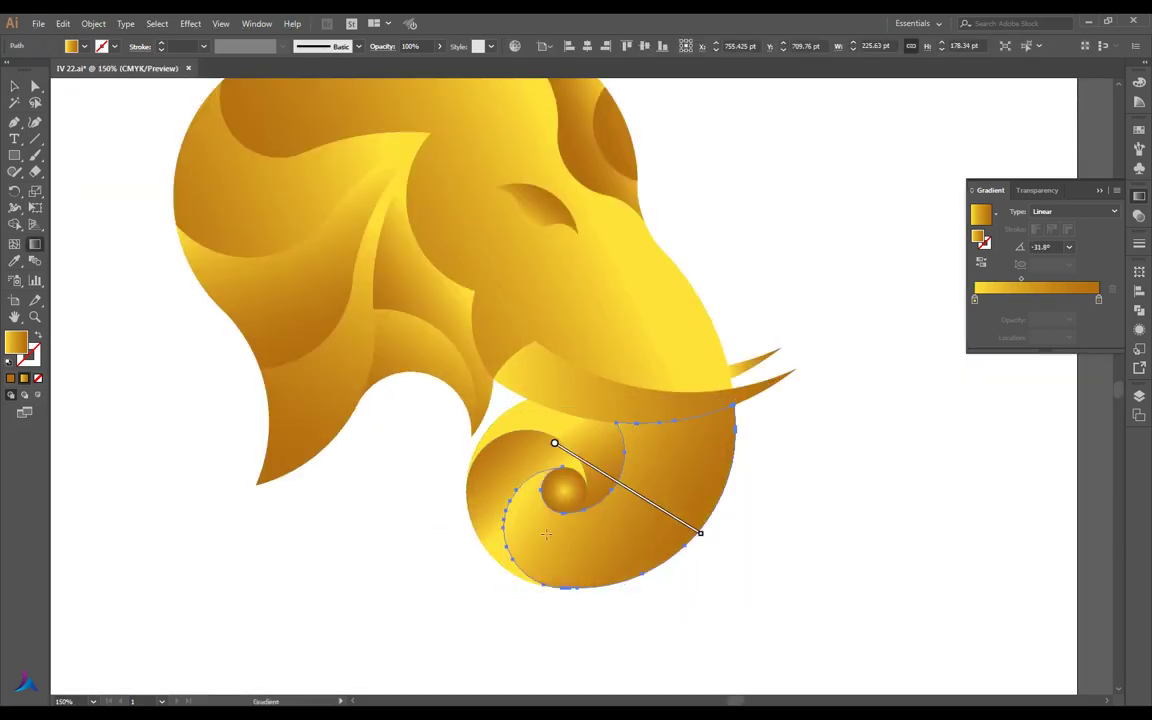
click(14, 86)
click(329, 560)
key(ctrl+minus)
key(ctrl+minus)
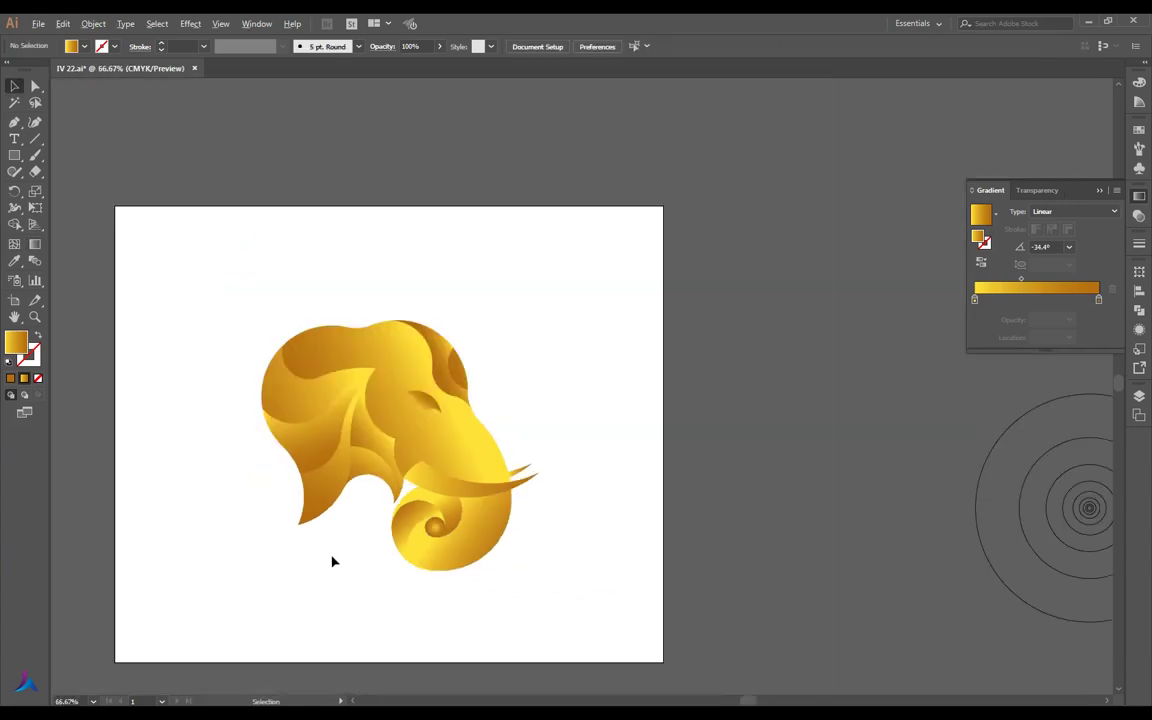
key(ctrl+z)
key(ctrl+z)
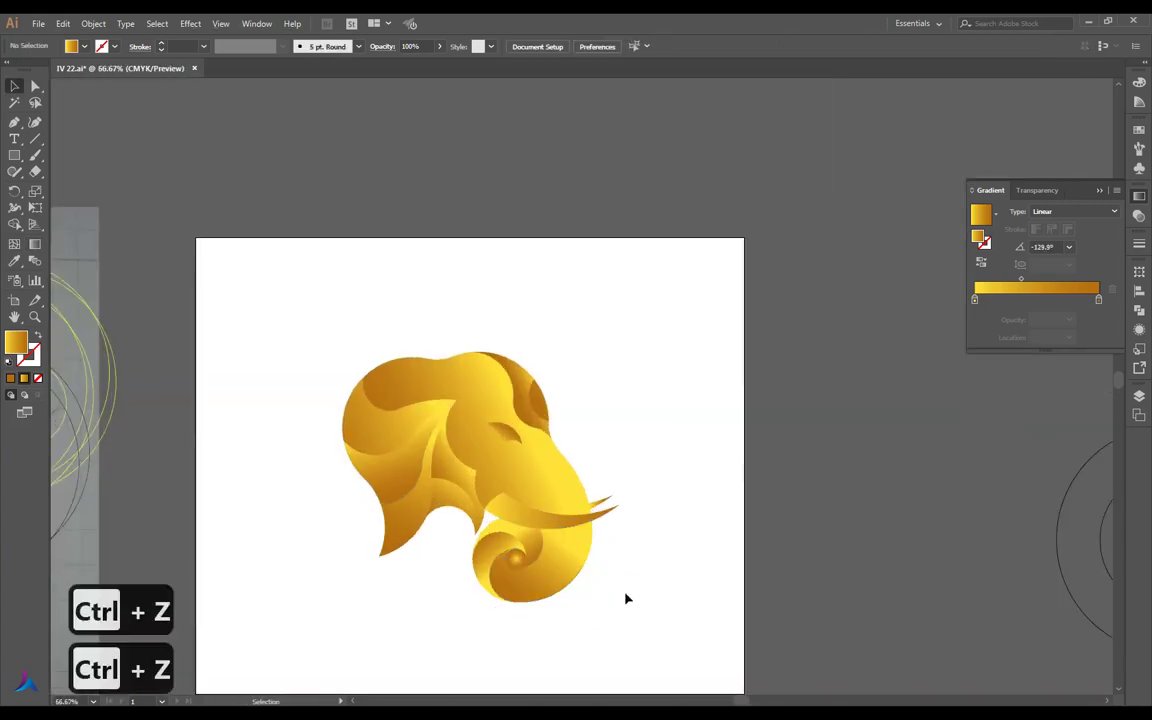
Recolour the tusk's gradient stops to a pale white and light grey
scroll(496, 504, up, 1)
click(640, 512)
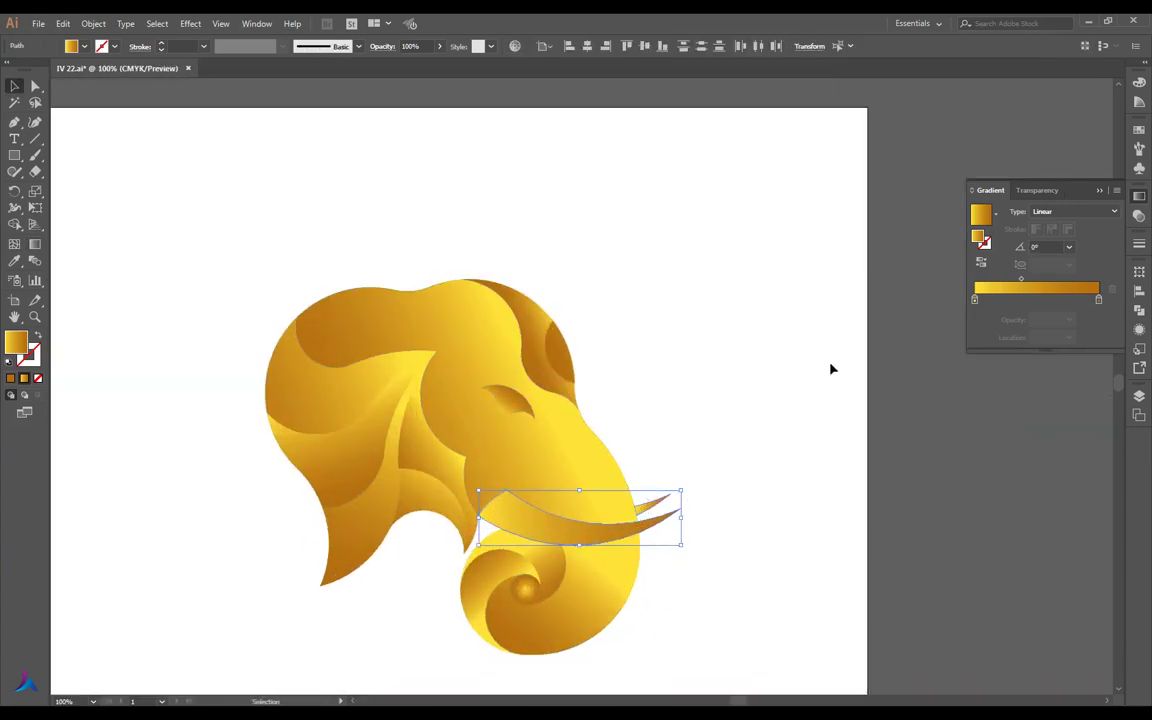
double_click(974, 299)
click(1040, 385)
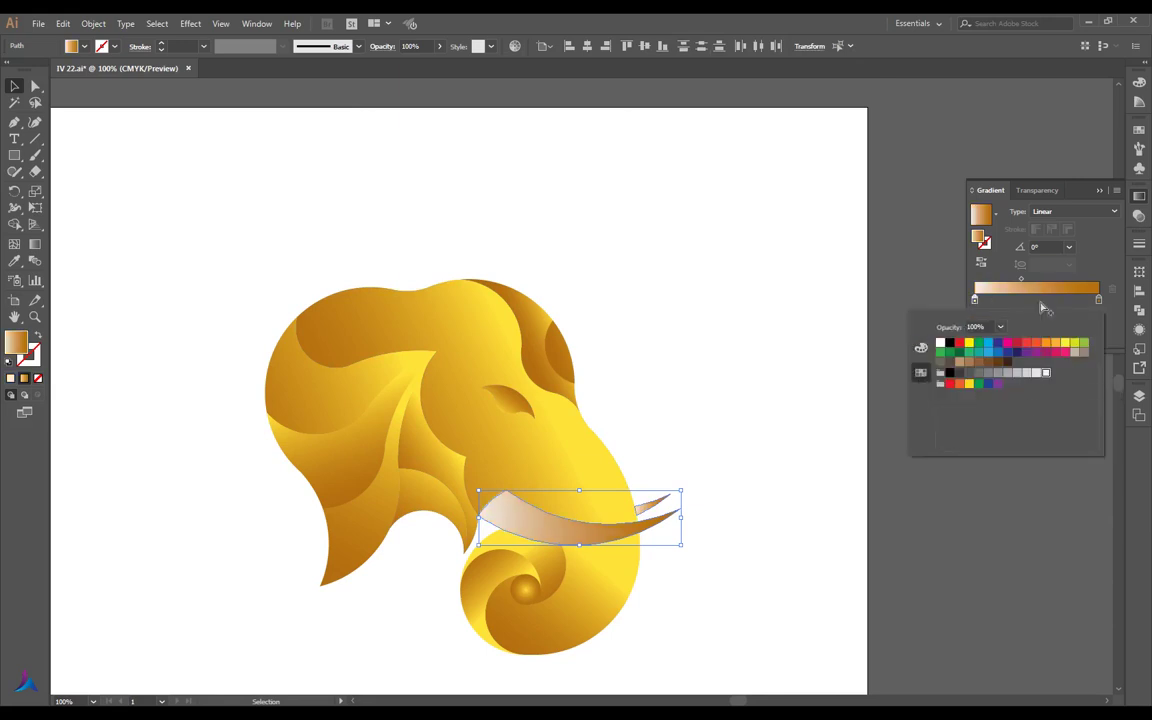
double_click(1099, 300)
click(1045, 373)
click(1026, 375)
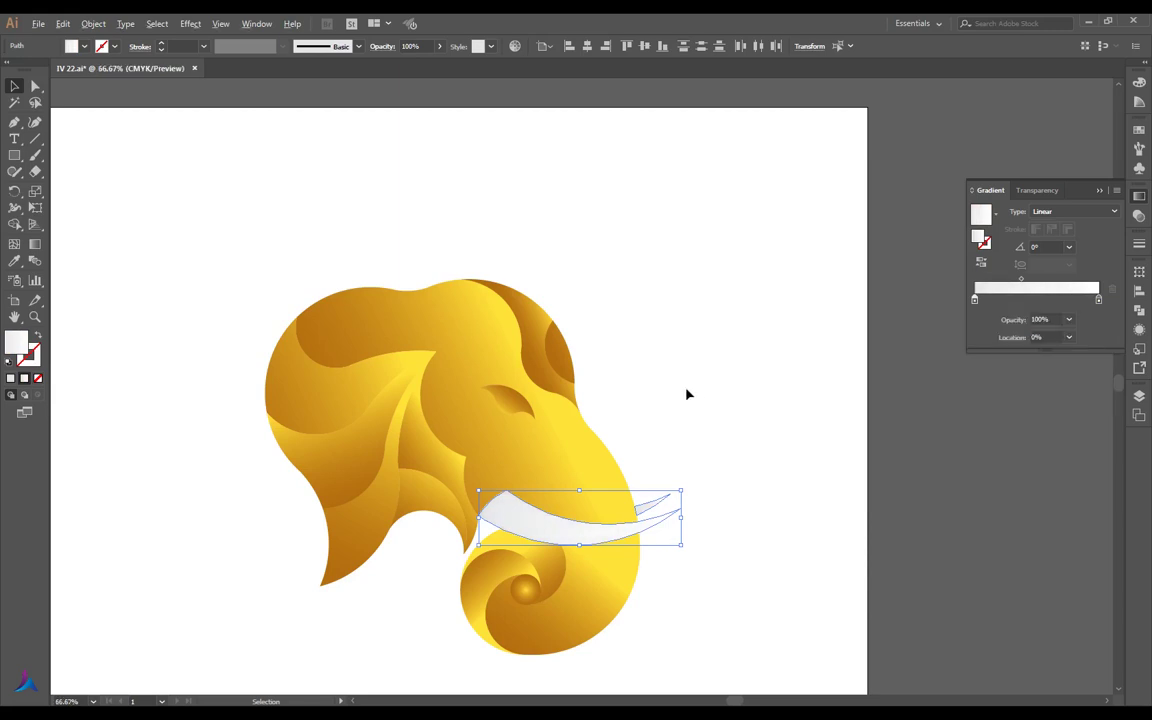
key(ctrl+minus)
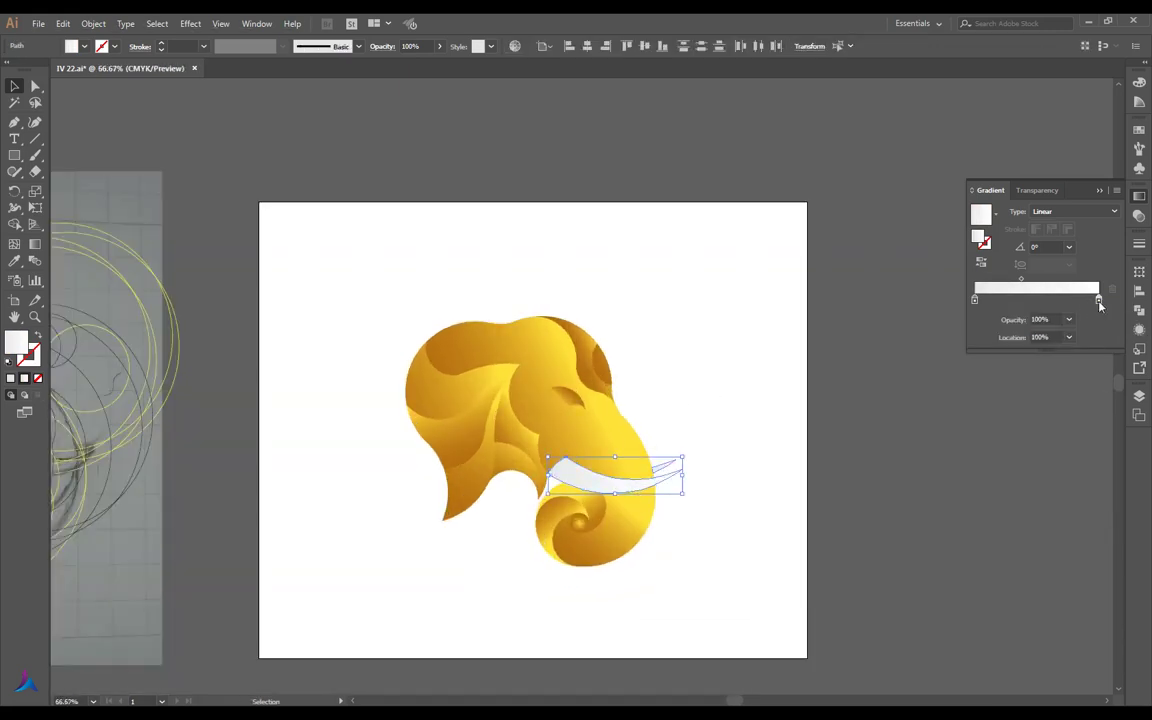
double_click(975, 300)
click(697, 339)
Re-angle the gold gradient on the small head-top crescent to 21.2°
key(ctrl+minus)
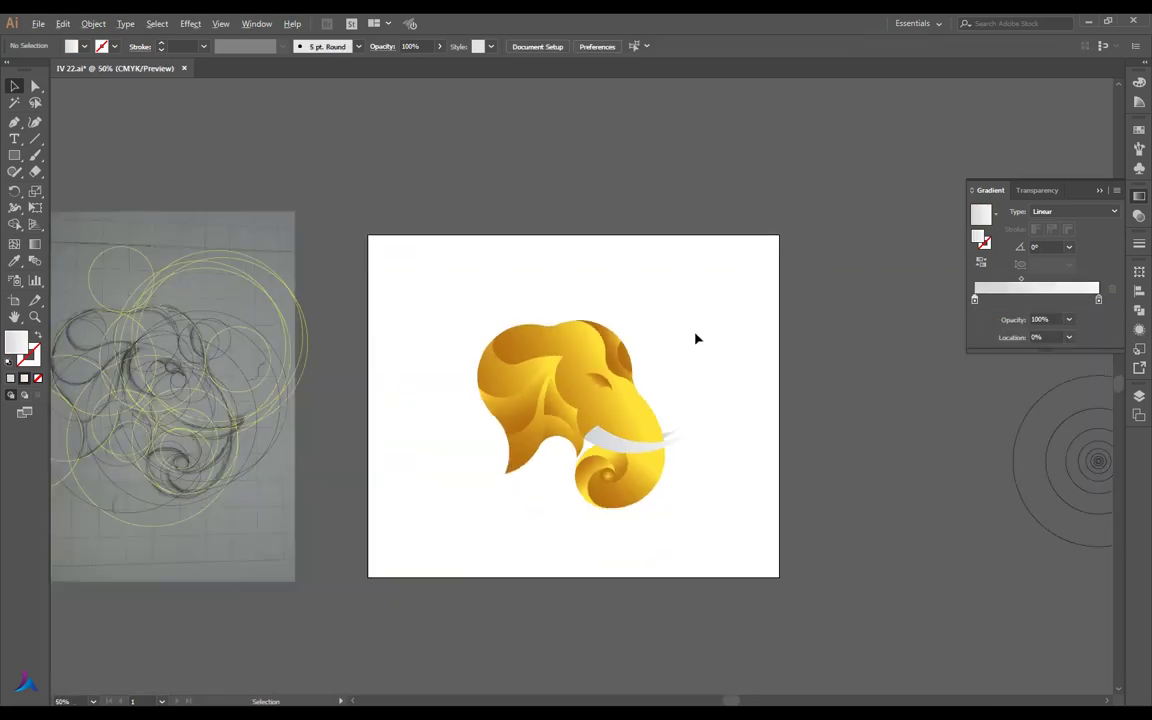
key(ctrl+plus)
click(622, 357)
key(g)
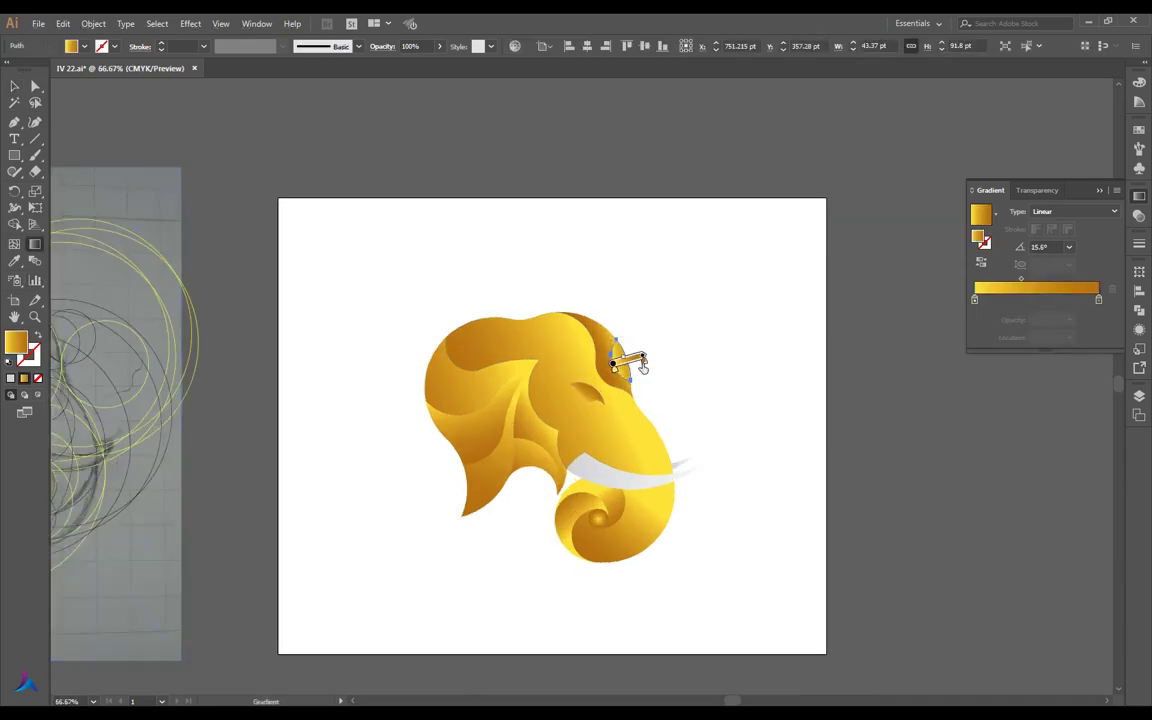
key(v)
click(707, 278)
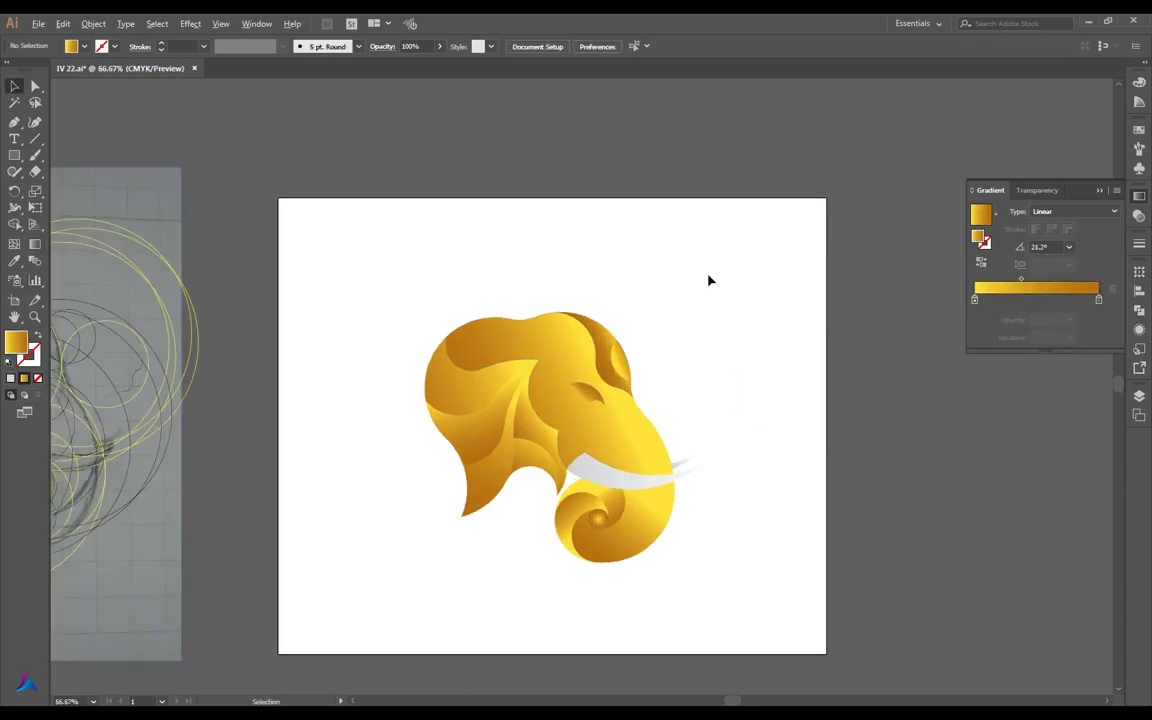
key(ctrl+minus)
scroll(705, 270, down, 2)
key(ctrl+plus)
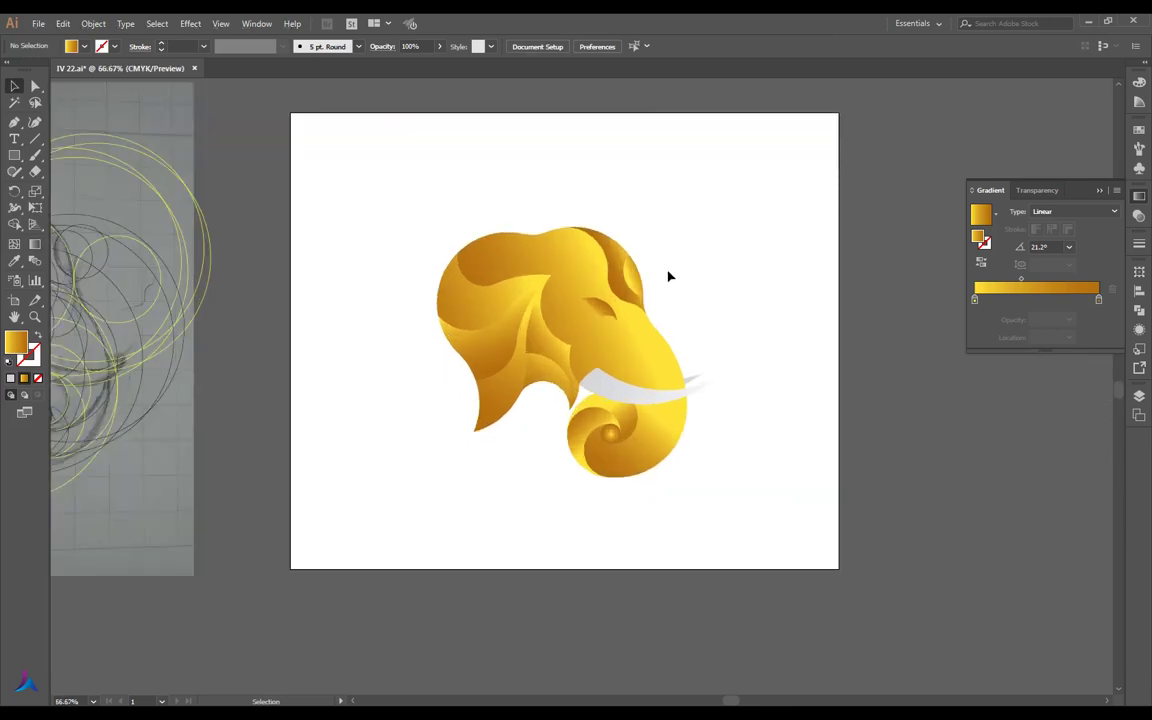
Deepen the elephant's yellow gradient stop to C0 M11 Y85 K0 and save IV 22.ai
drag(687, 209, 555, 463)
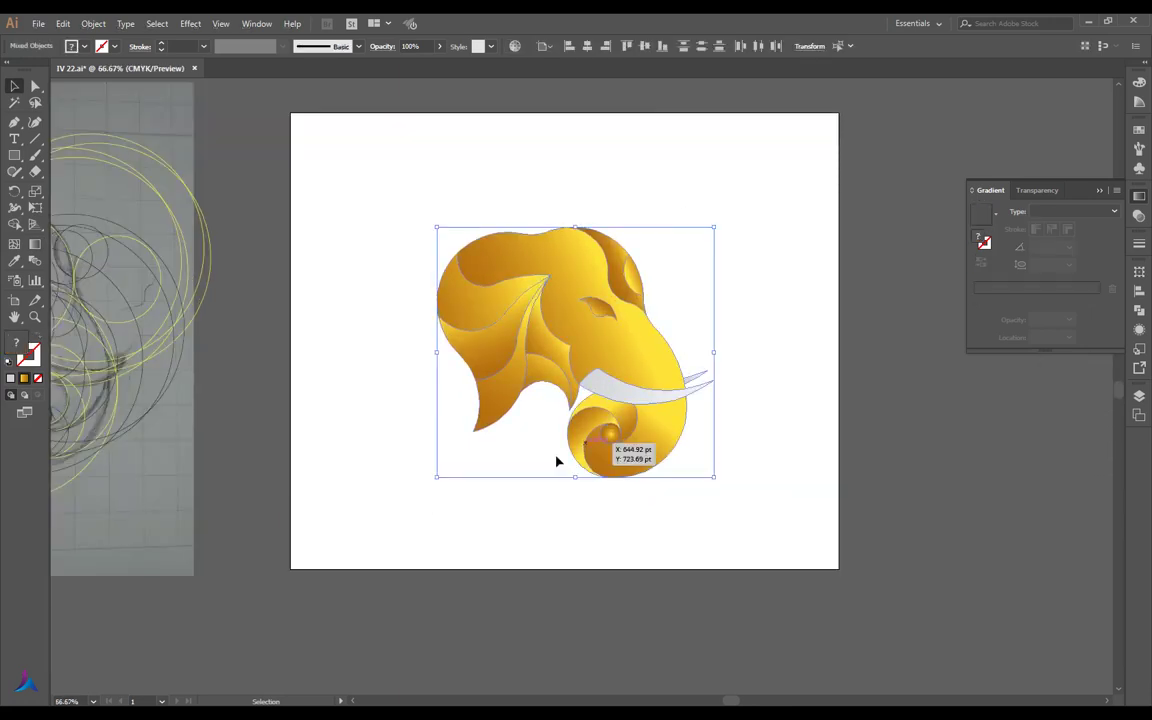
double_click(1099, 298)
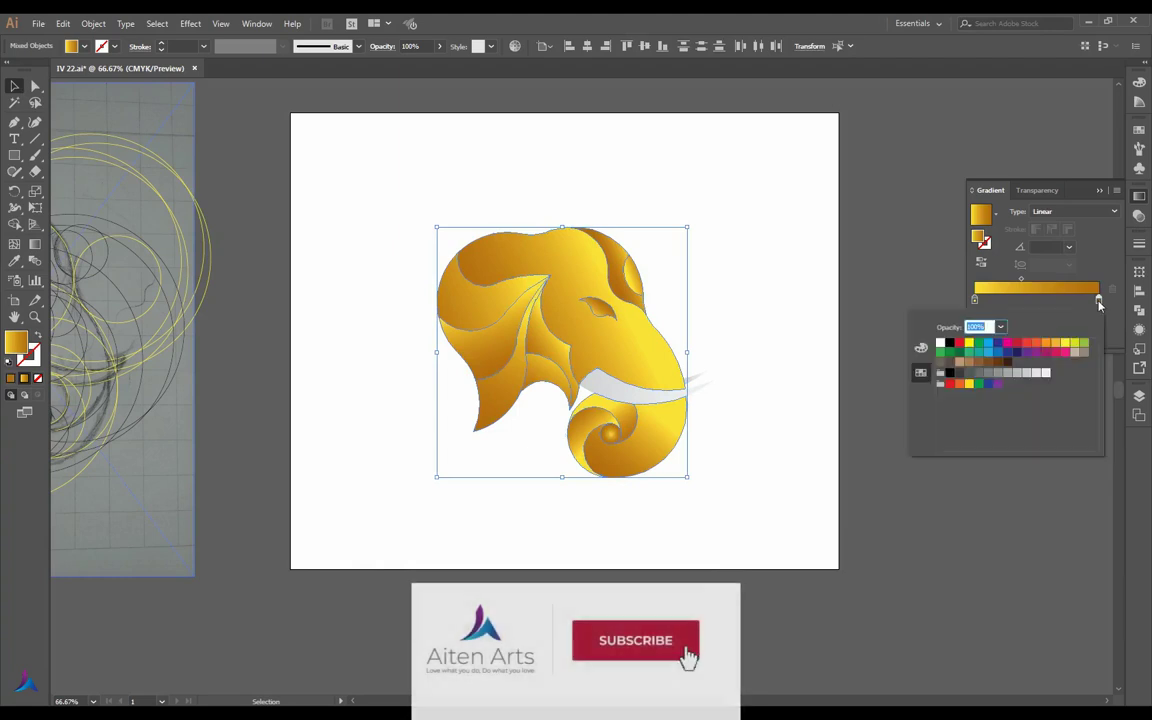
click(920, 348)
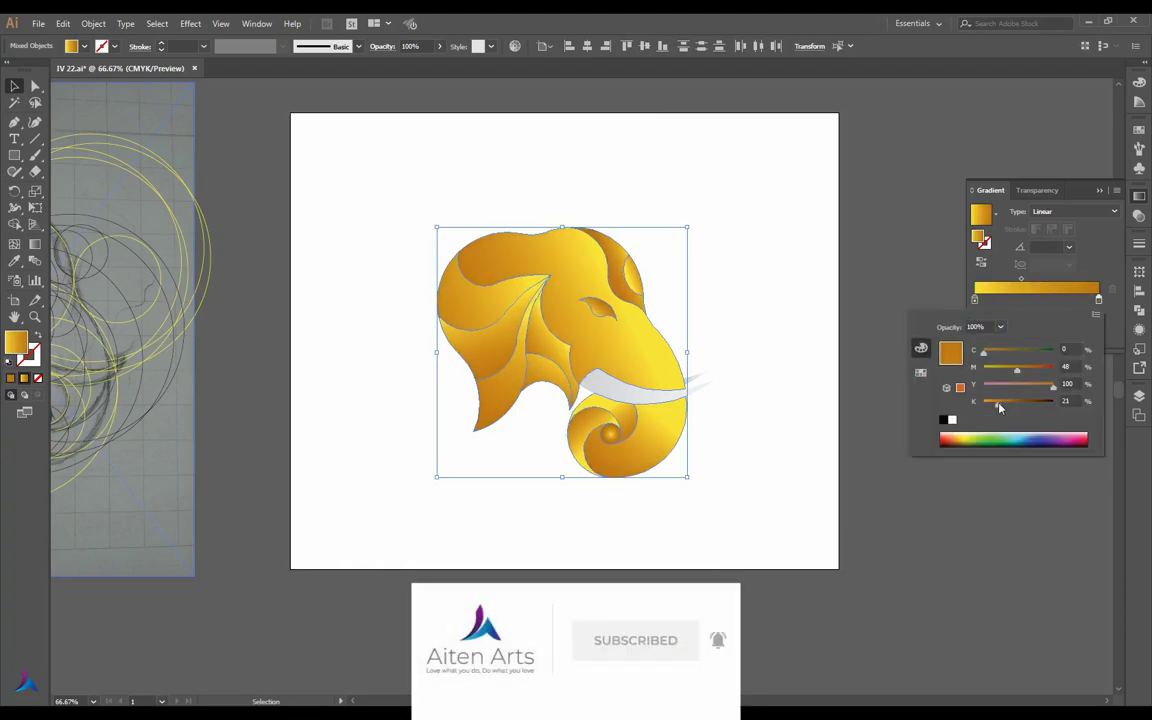
click(1035, 300)
double_click(1035, 300)
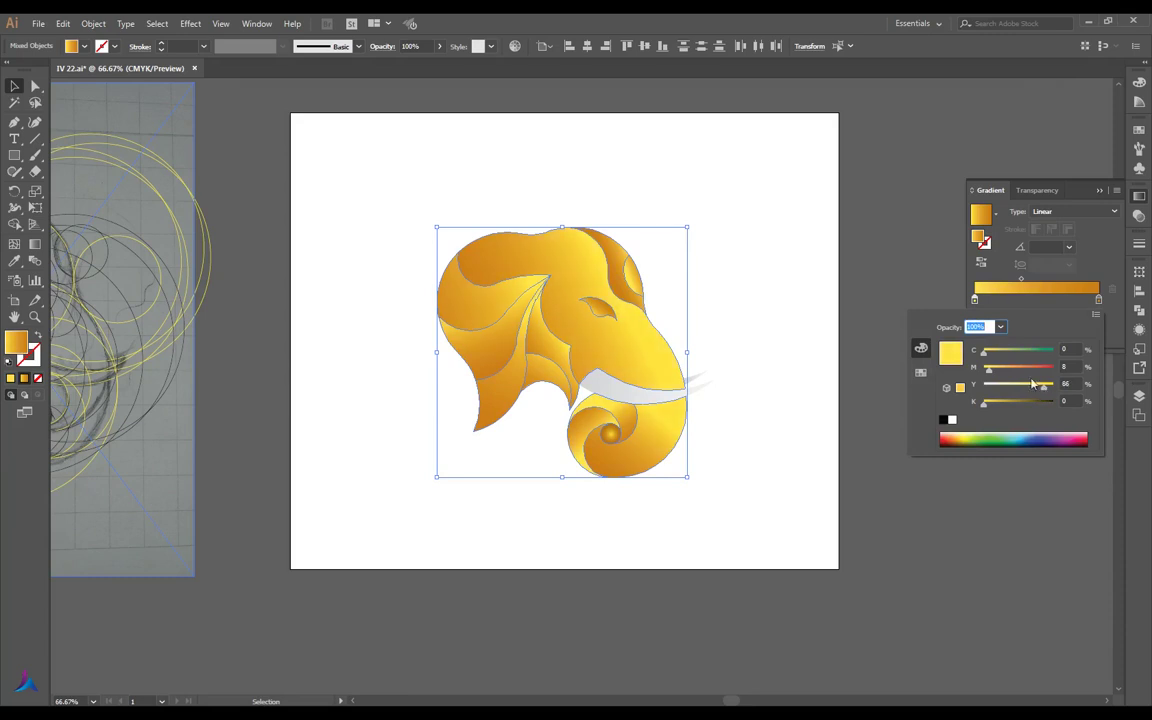
drag(983, 372, 993, 374)
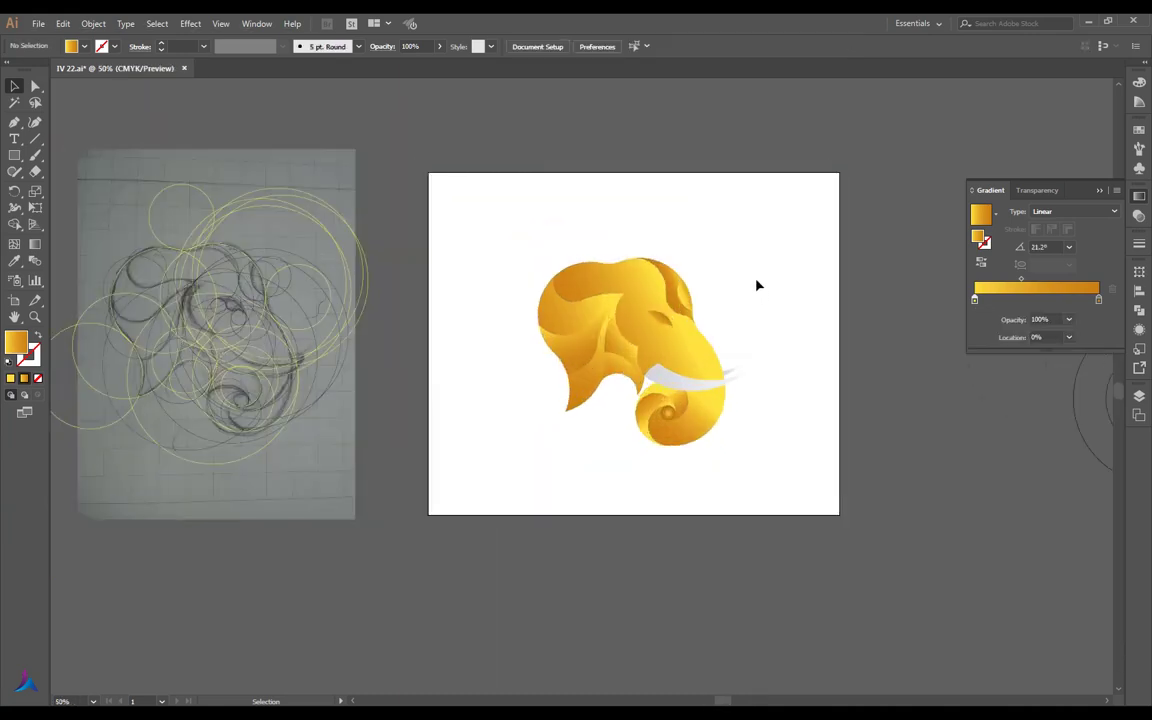
key(ctrl+s)
Re-angle the spiral trunk's gold gradient to about -155° and save the artwork
scroll(760, 400, up, 1)
click(676, 432)
click(33, 246)
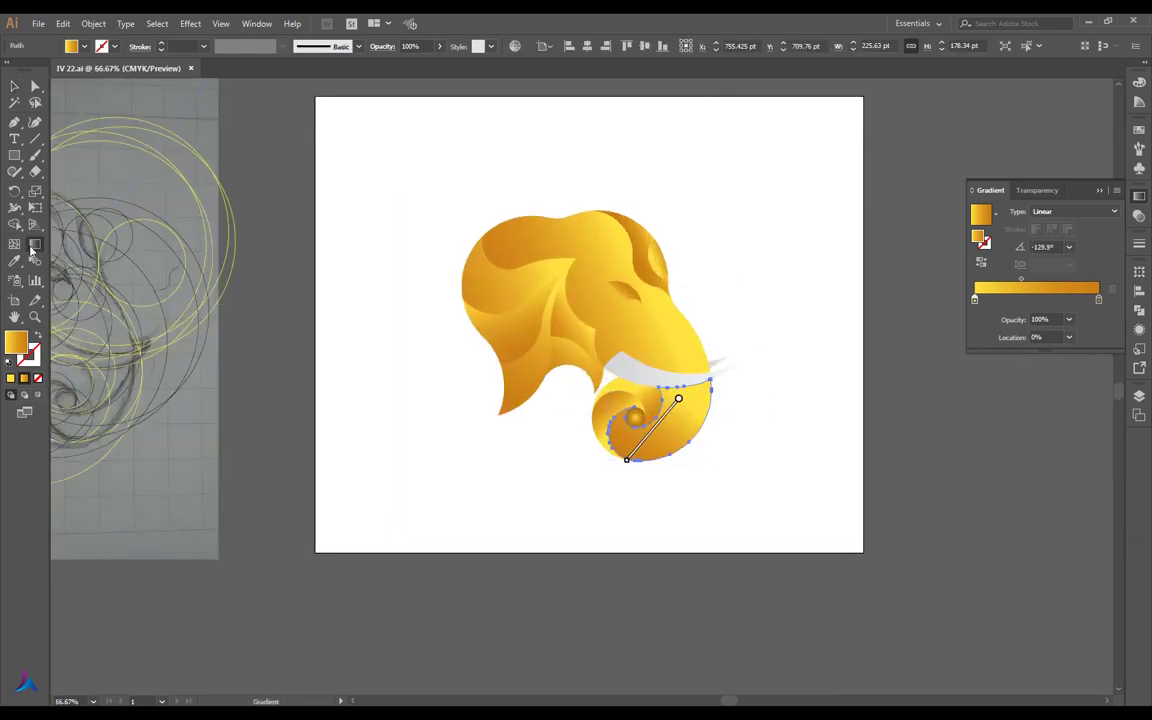
drag(593, 453, 721, 395)
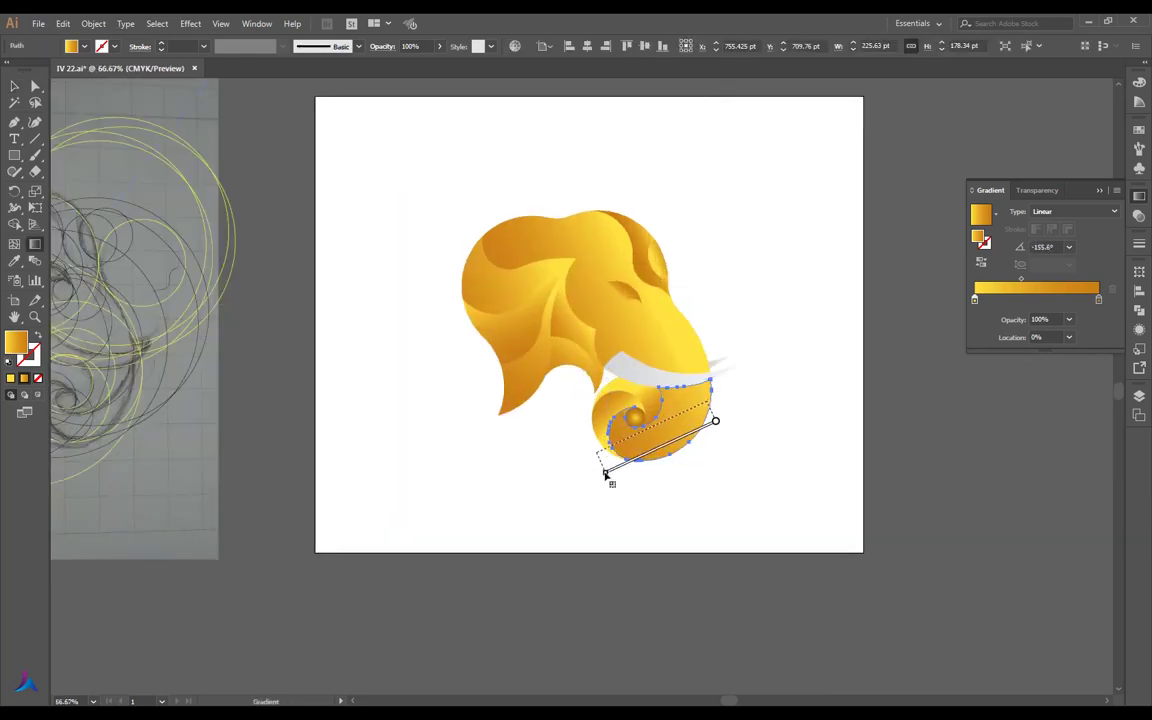
ctrl+click(352, 188)
key(ctrl+s)
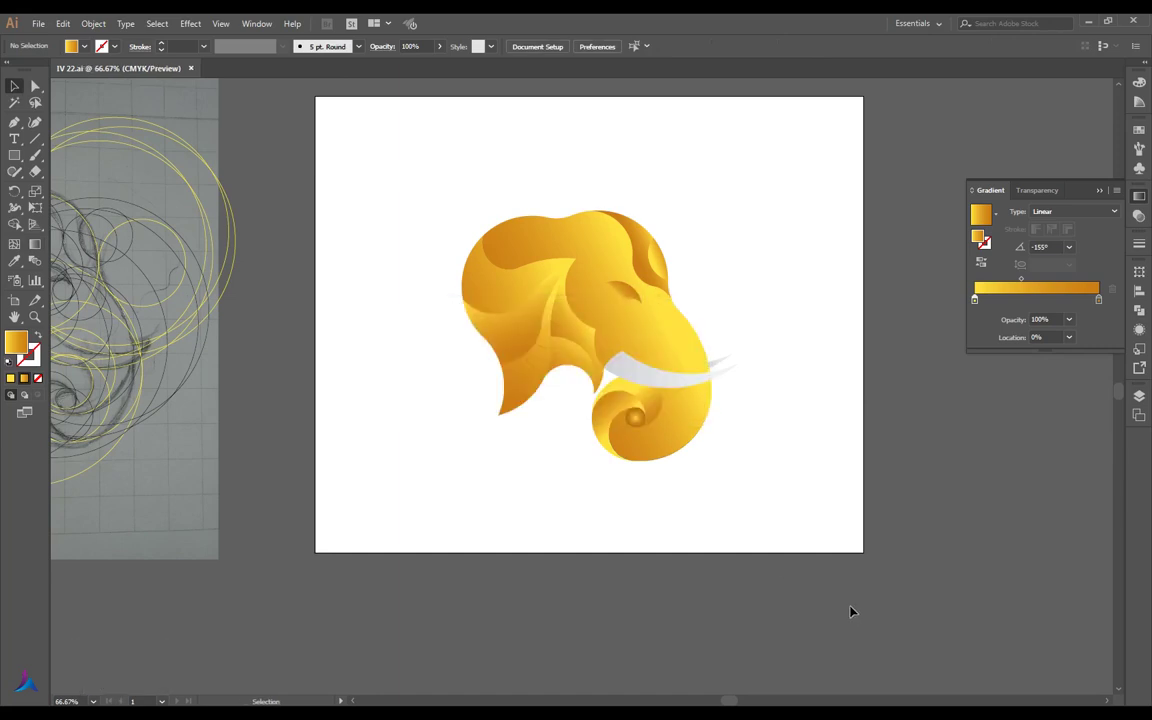
Try a new gradient direction on the upper ear shape, then undo it
scroll(1103, 524, up, 1)
scroll(1103, 524, right, 1)
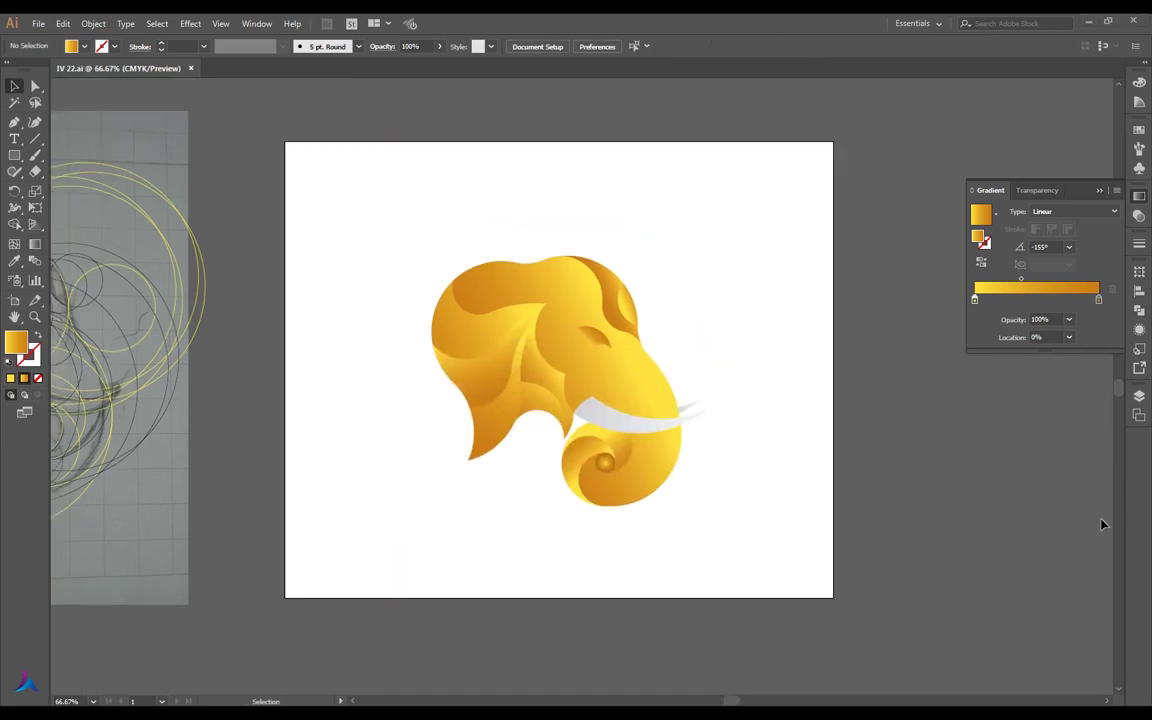
click(491, 374)
key(g)
key(ctrl+plus)
drag(458, 430, 481, 327)
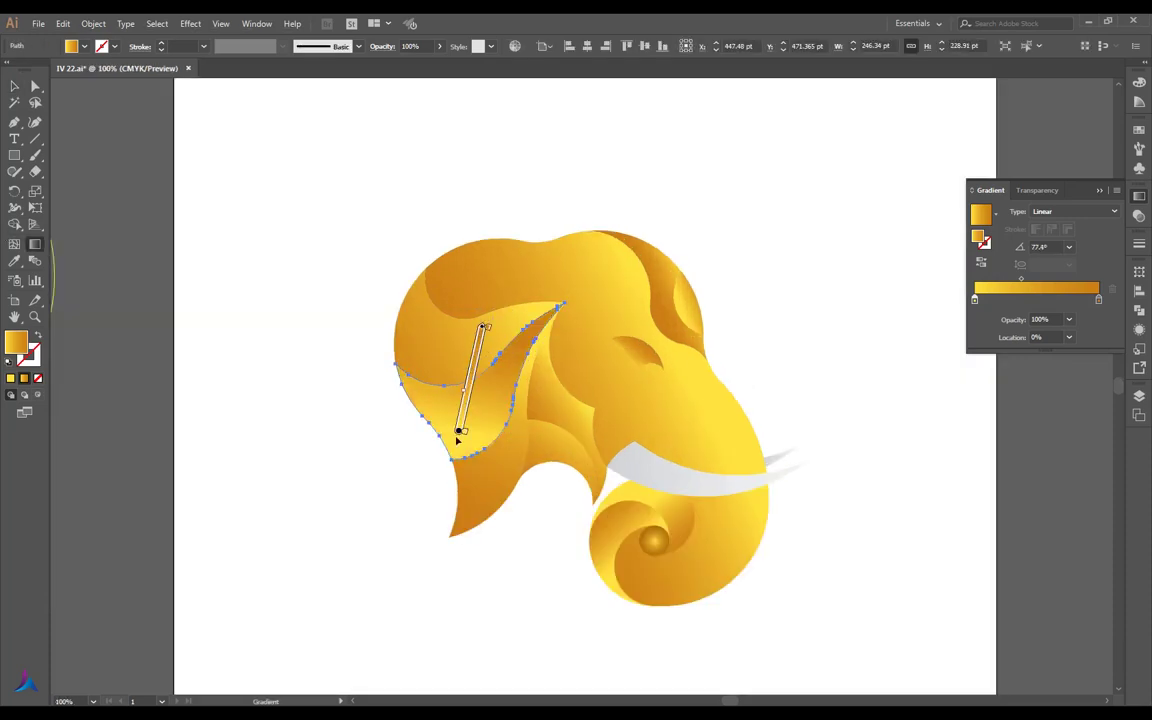
key(a)
key(ctrl+minus)
key(ctrl+minus)
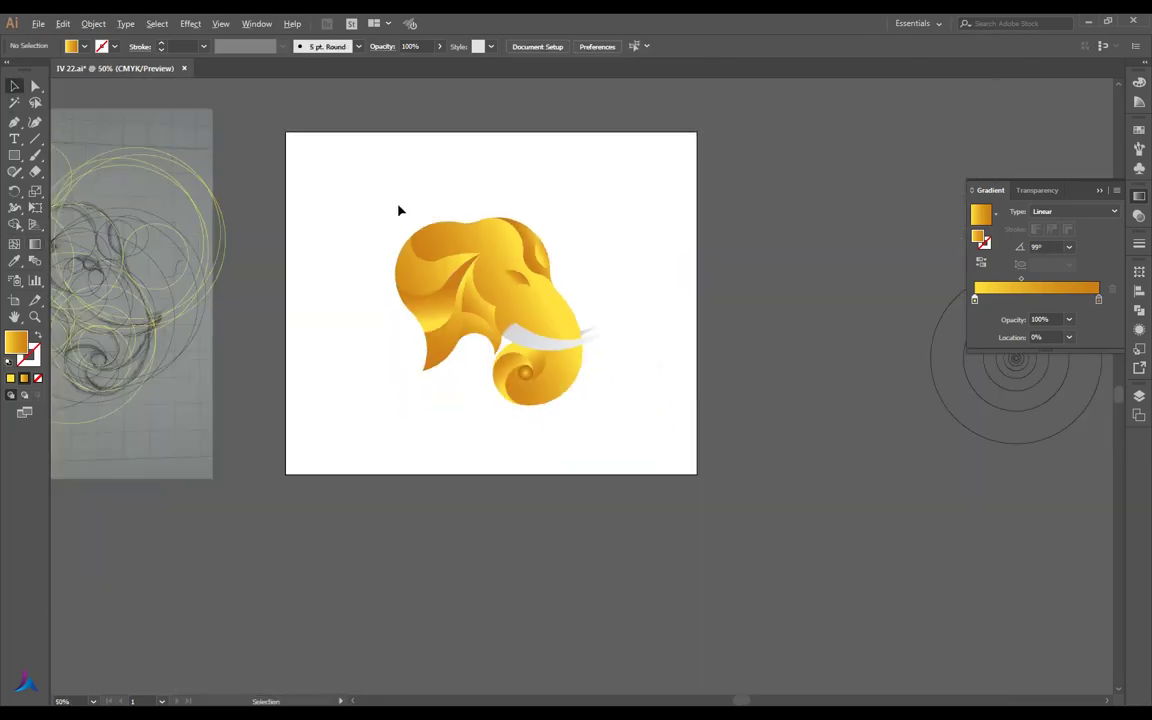
key(ctrl+z)
key(ctrl+z)
Set the ear shape's gradient to about -62° and fine-tune it
key(g)
key(ctrl+plus)
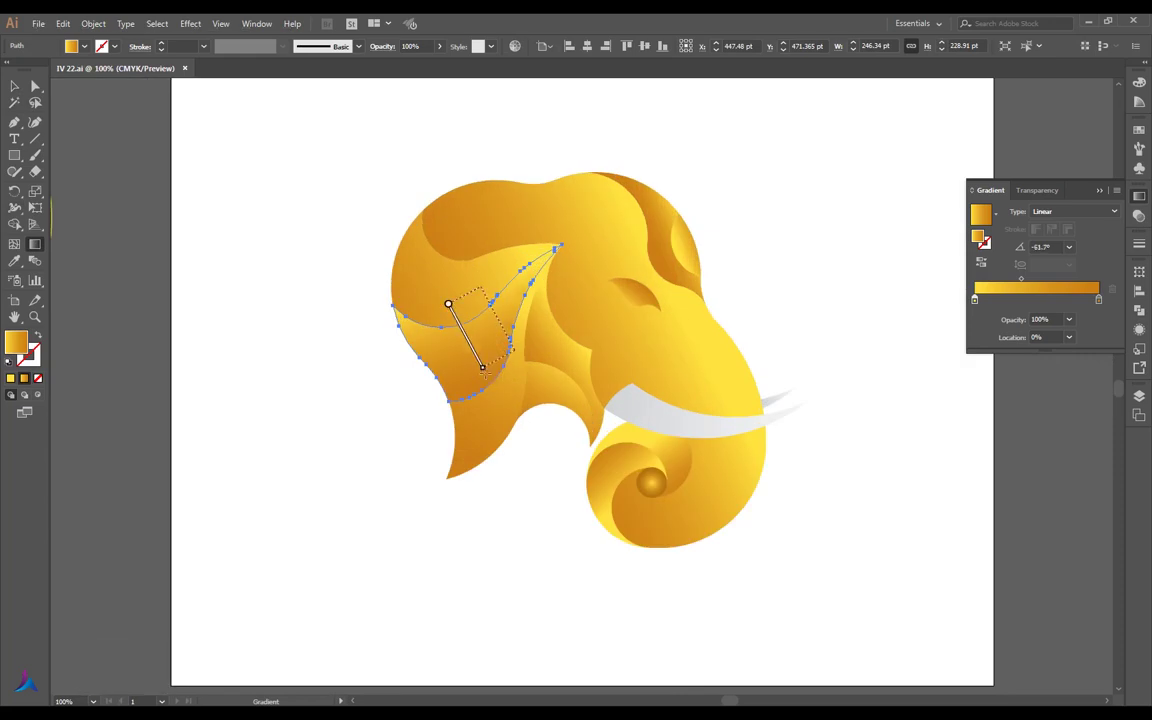
drag(436, 277, 459, 328)
drag(470, 263, 513, 360)
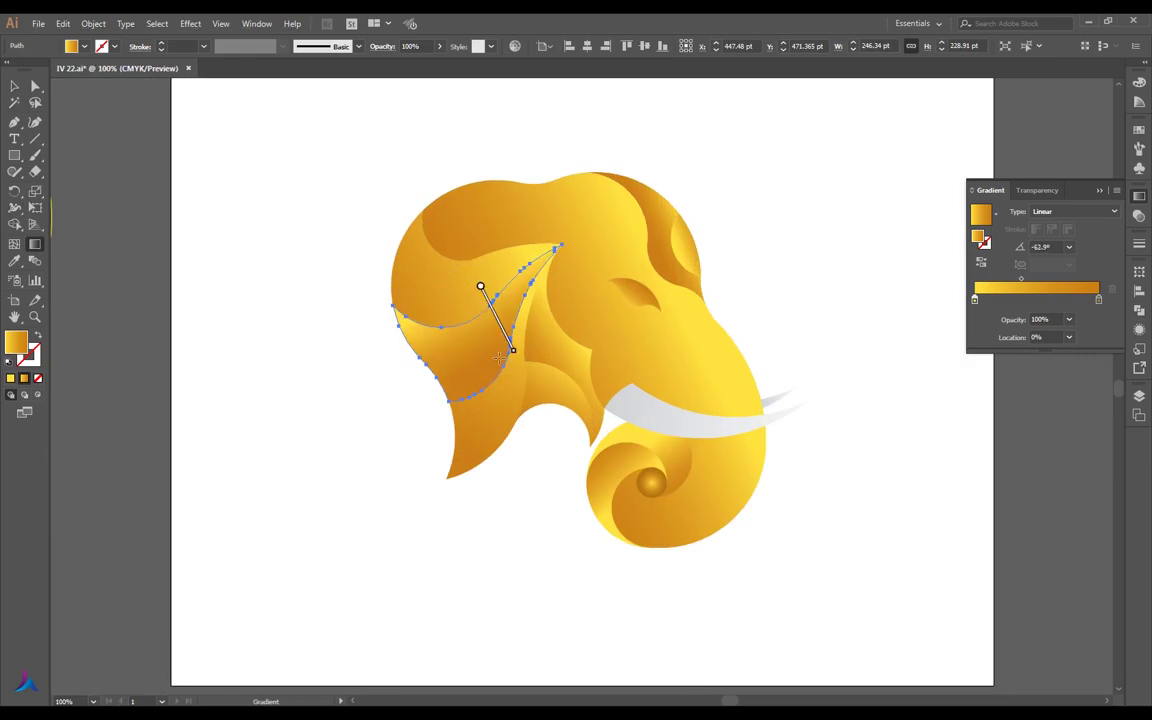
key(v)
click(170, 193)
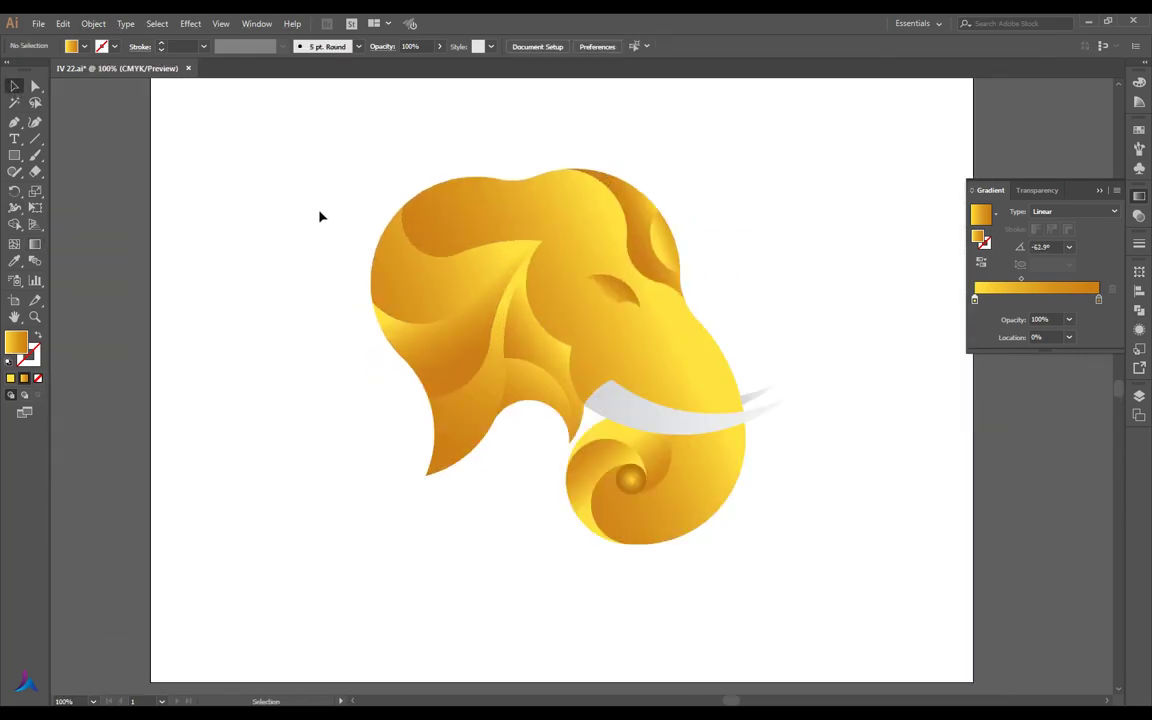
Re-angle the gradient on the upper ear shape
click(486, 404)
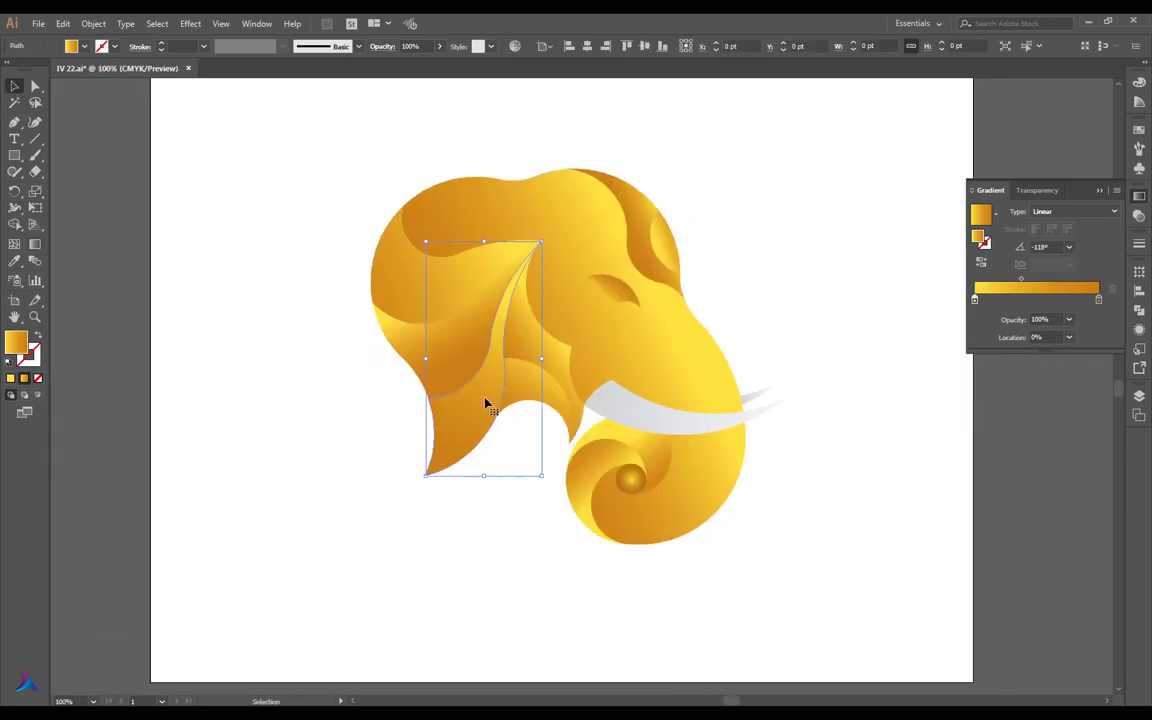
click(441, 315)
key(g)
drag(458, 278, 535, 244)
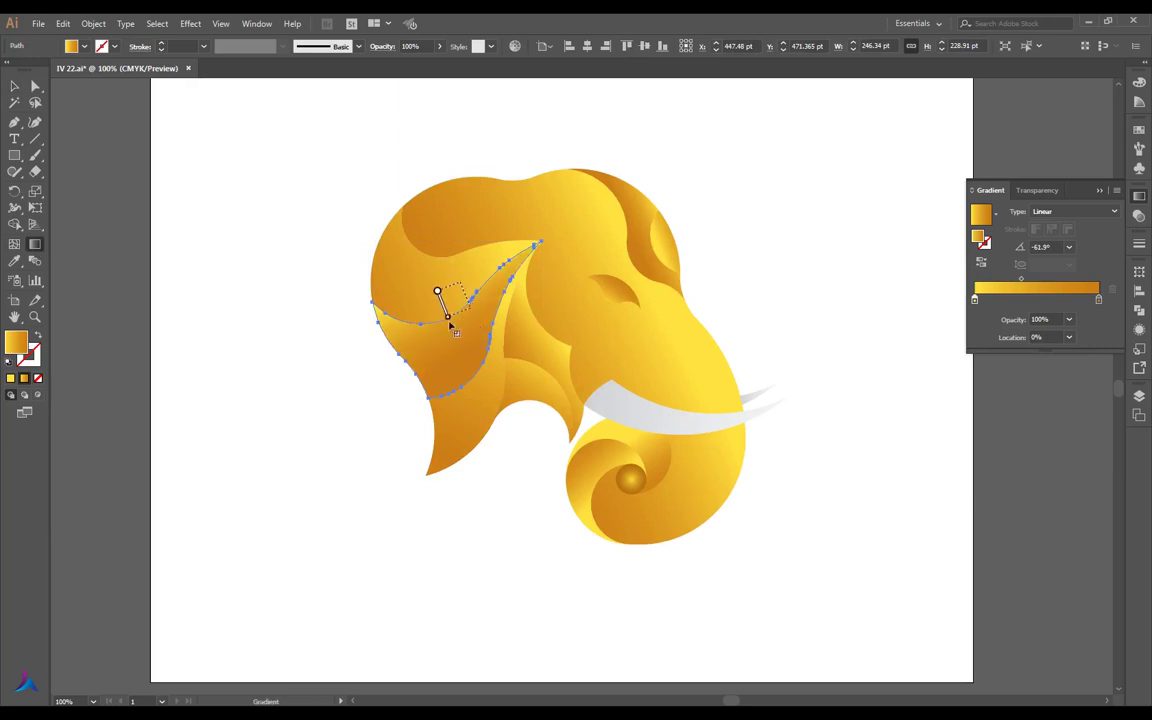
key(v)
click(301, 257)
Re-angle the upper head shape's gold gradient to about -155°
click(450, 270)
click(34, 243)
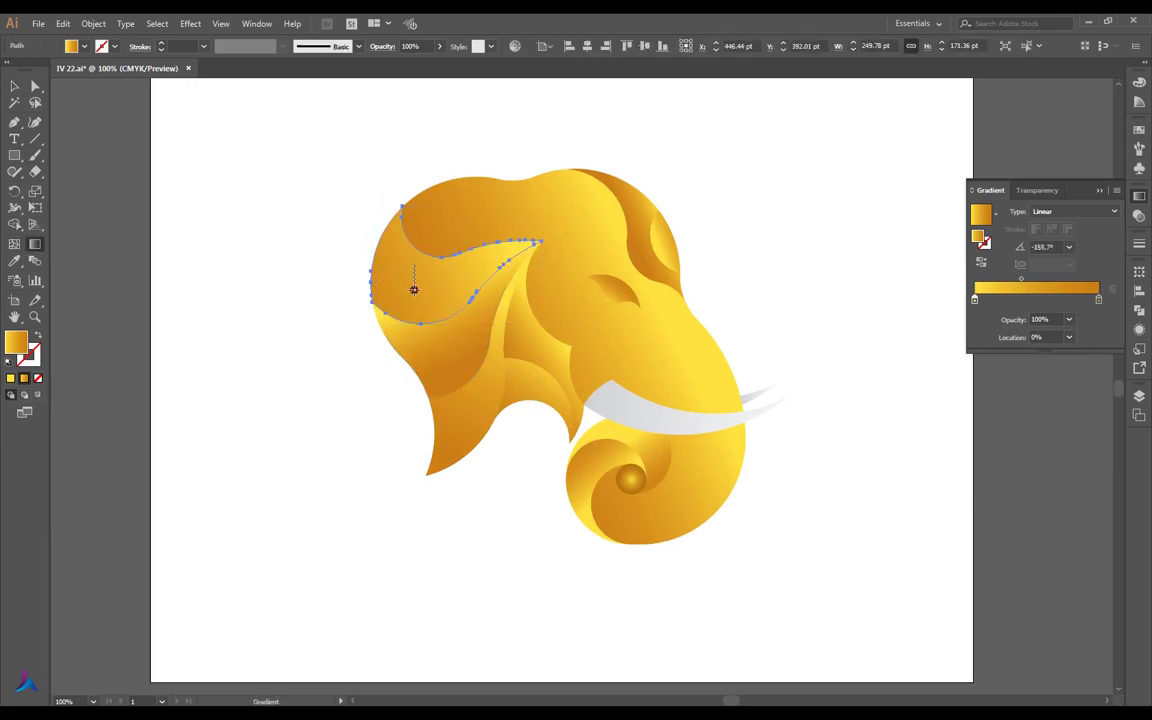
drag(425, 265, 305, 332)
drag(488, 238, 362, 284)
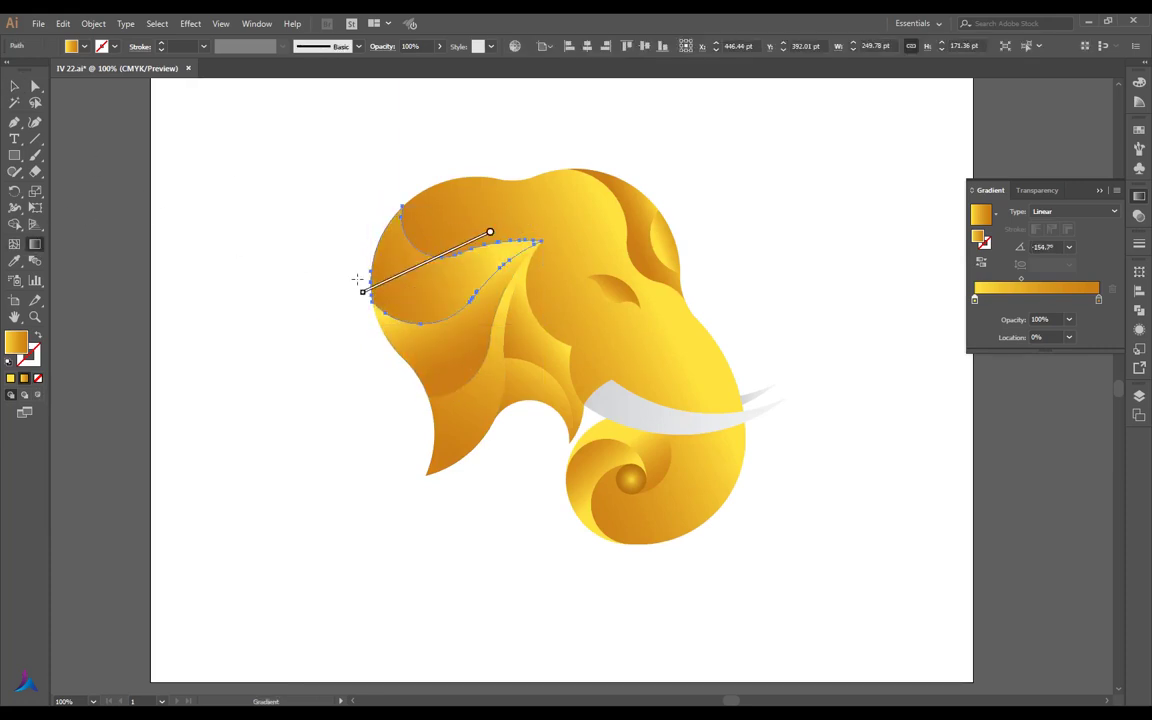
key(v)
click(196, 187)
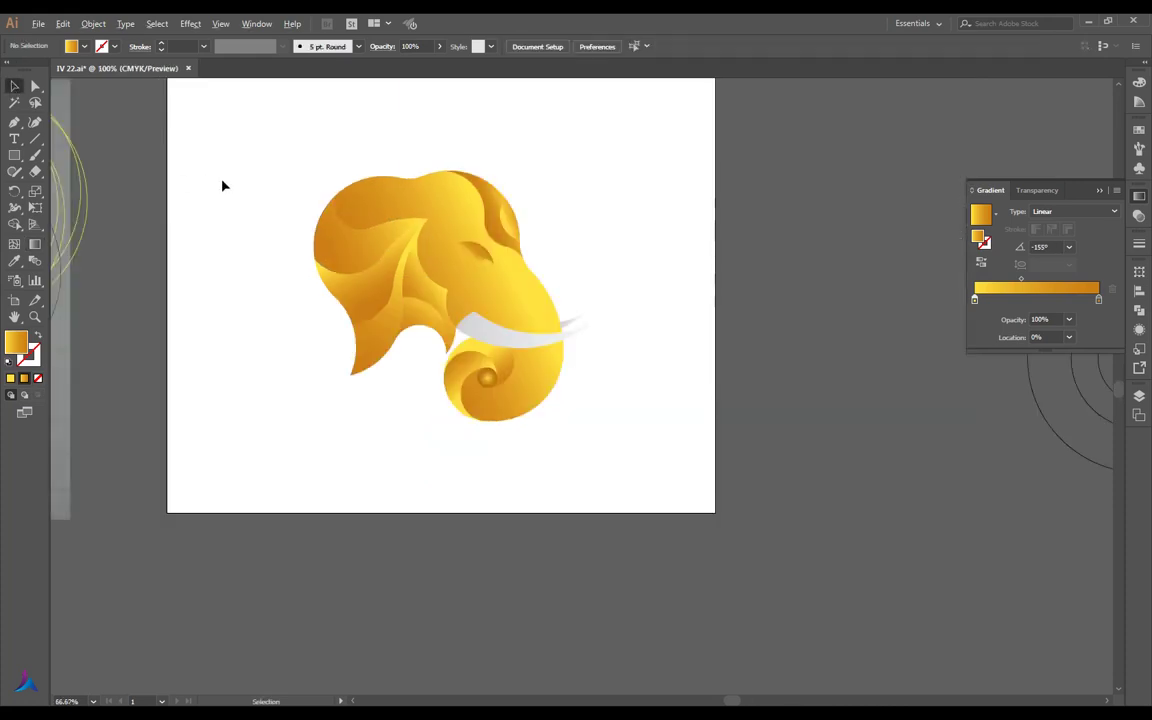
Settle the left head shape's gradient at about -40° after several adjustments
scroll(687, 321, up, 5)
scroll(118, 391, up, 3)
scroll(157, 240, down, 5)
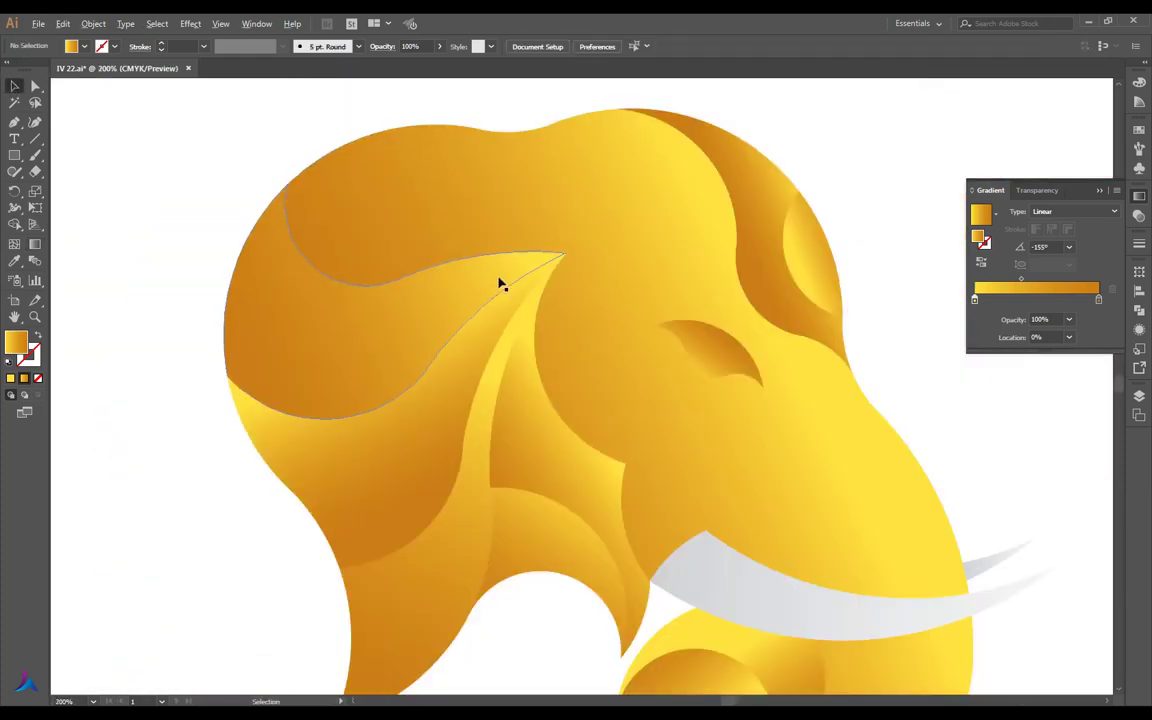
scroll(499, 283, down, 1)
scroll(327, 226, down, 3)
click(468, 391)
key(g)
drag(447, 314, 530, 450)
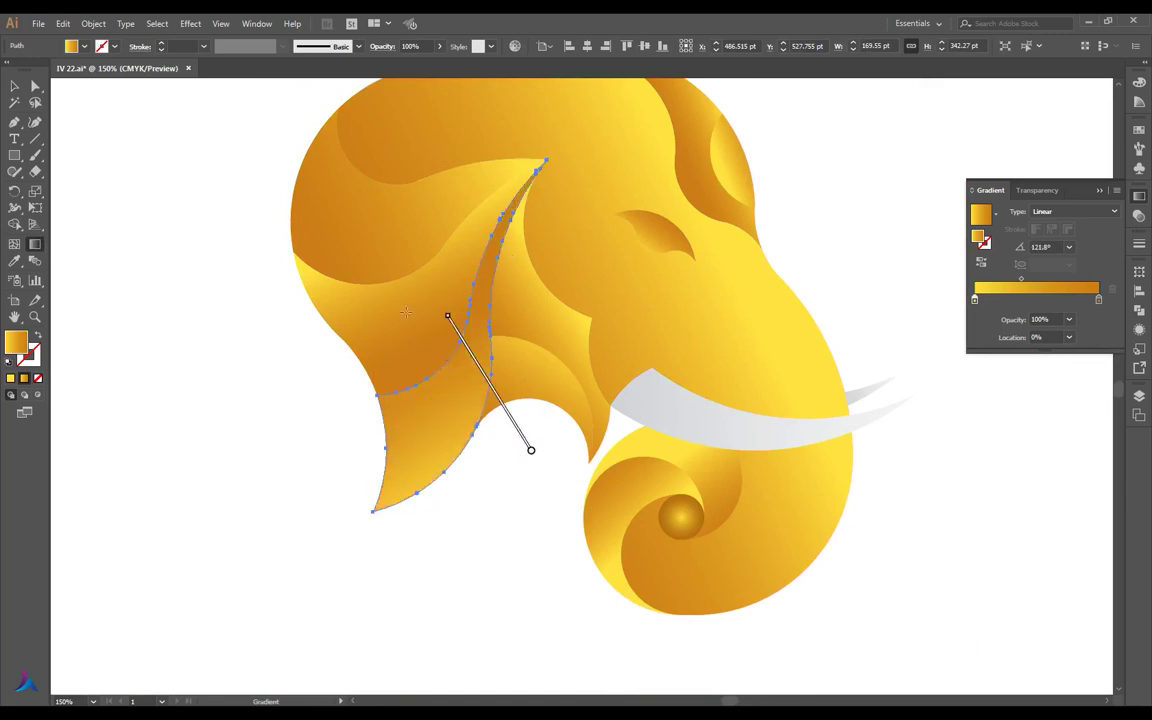
mouse_move(416, 298)
mouse_down()
mouse_move(468, 411)
mouse_move(514, 383)
mouse_move(524, 416)
mouse_up()
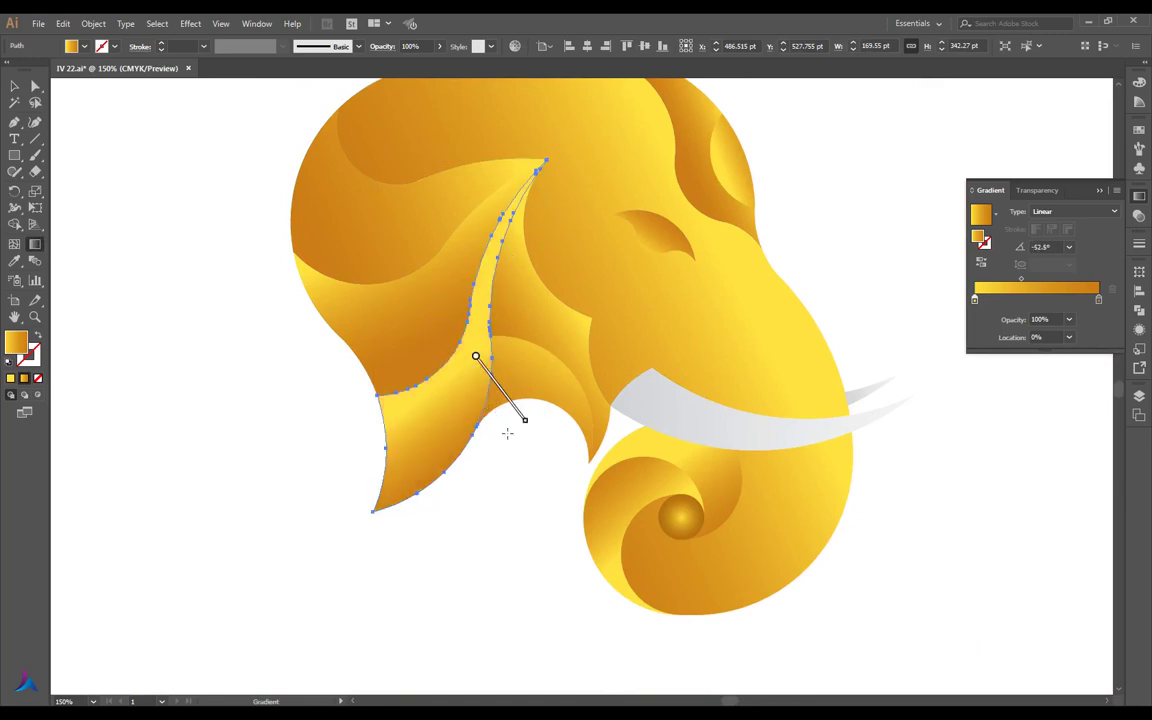
drag(452, 324, 514, 404)
drag(440, 278, 550, 378)
drag(421, 303, 527, 392)
key(v)
click(216, 285)
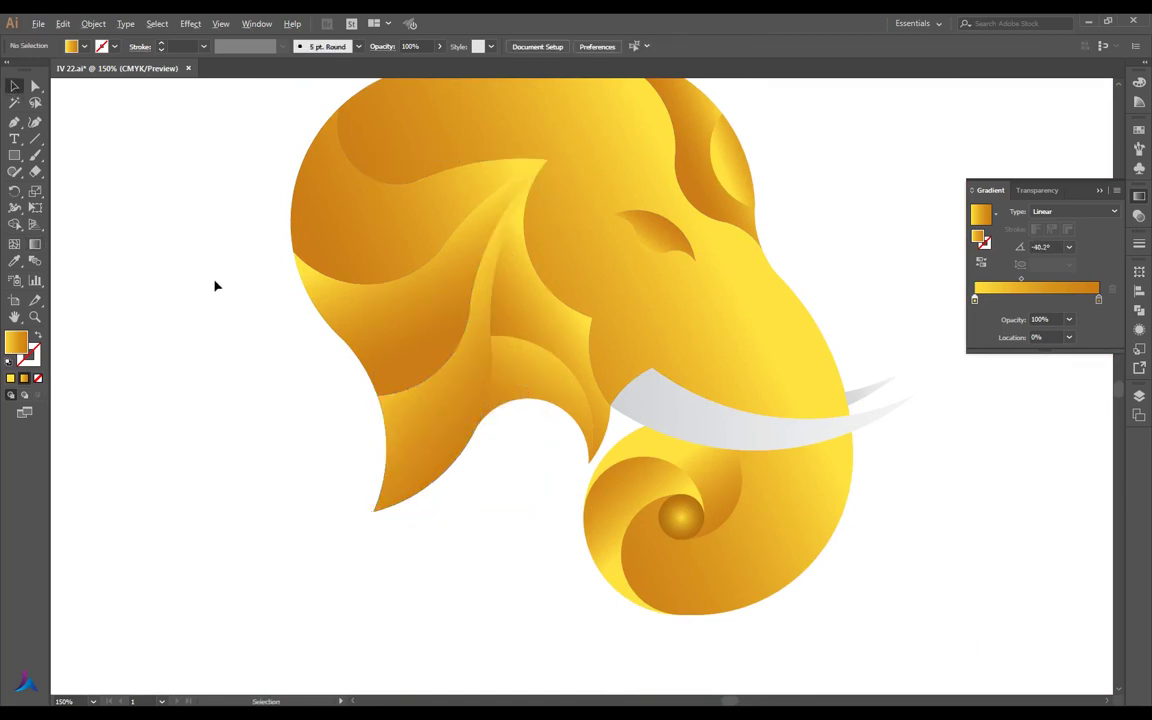
Pan around the artwork and switch to the Direct Selection tool
scroll(535, 303, down, 5)
scroll(296, 242, left, 3)
scroll(577, 308, up, 2)
key(a)
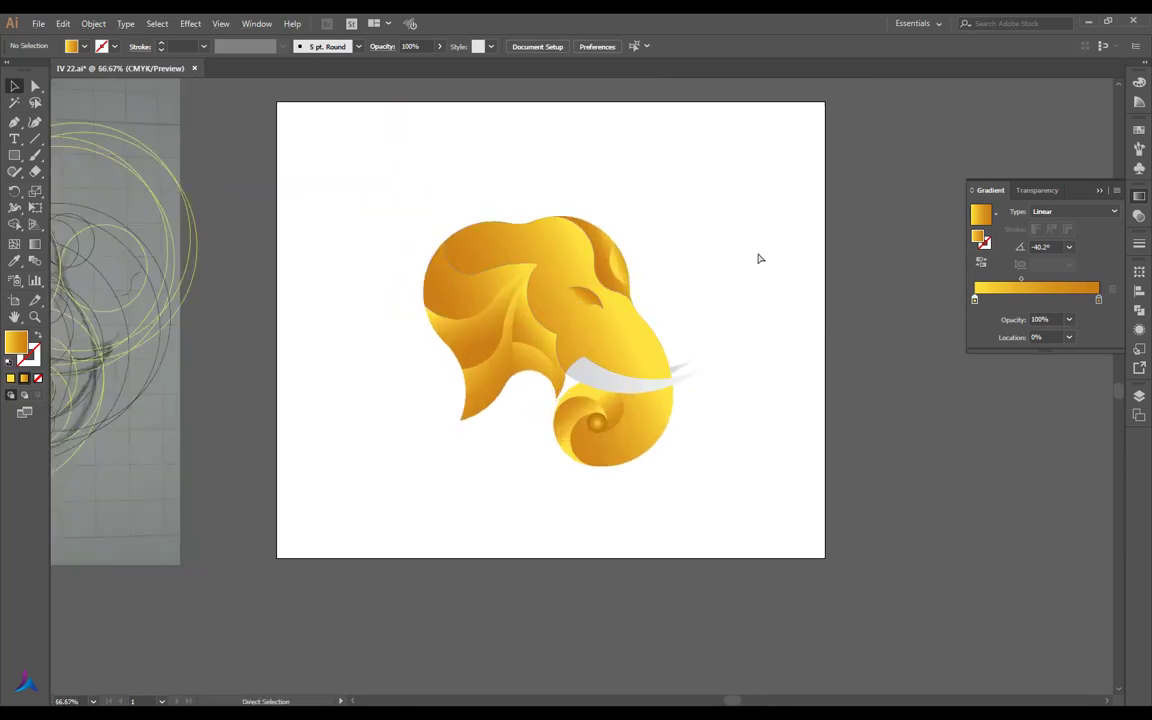
scroll(499, 260, up, 1)
scroll(499, 260, up, 2)
Try merging overlapping head shapes with Shape Builder, then undo the merge
drag(499, 116, 306, 404)
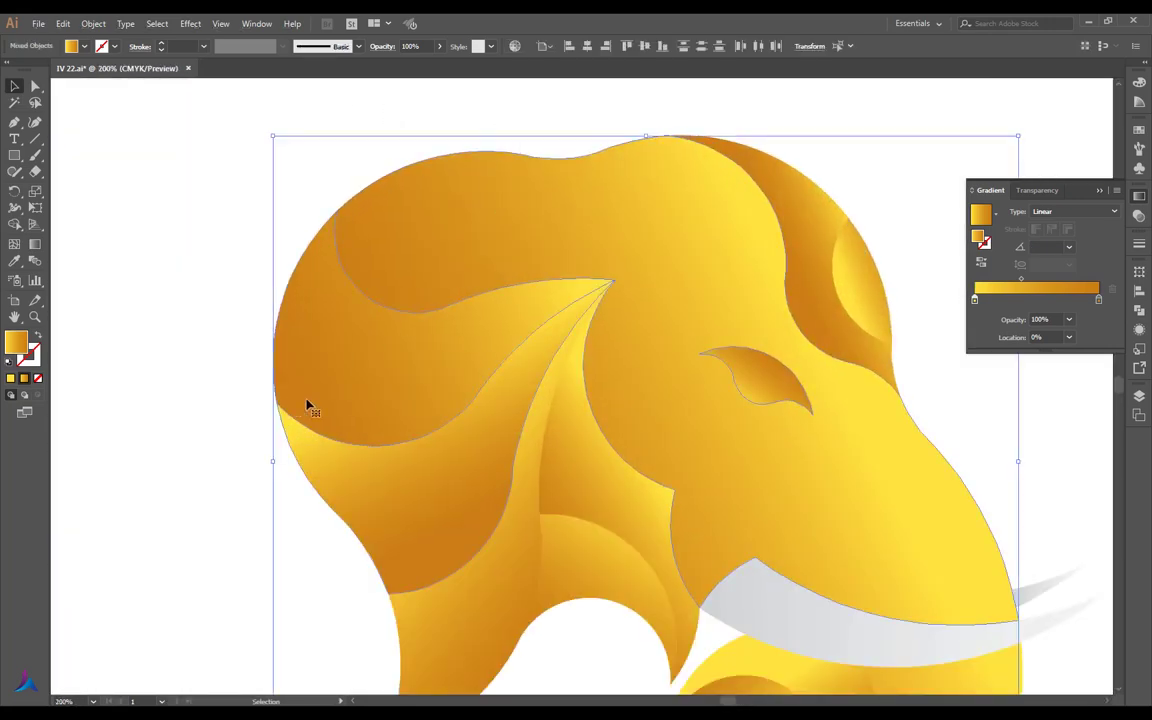
key(shift+m)
scroll(428, 300, up, 5)
drag(521, 340, 524, 346)
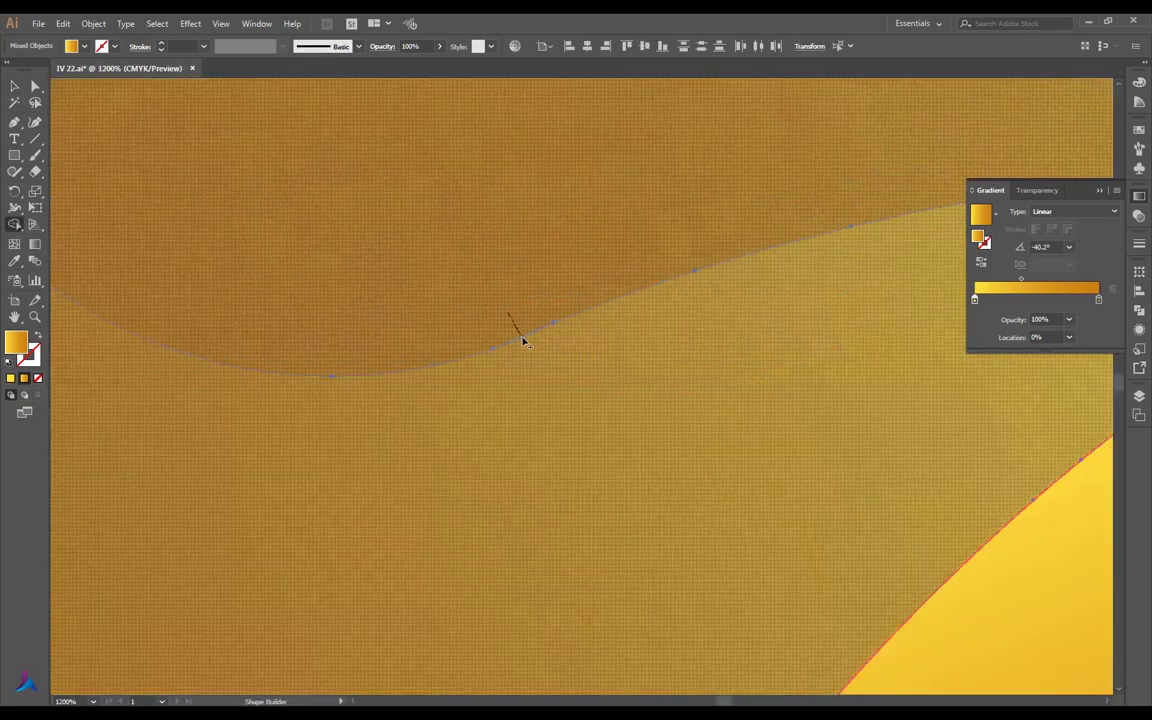
key(ctrl+z)
key(v)
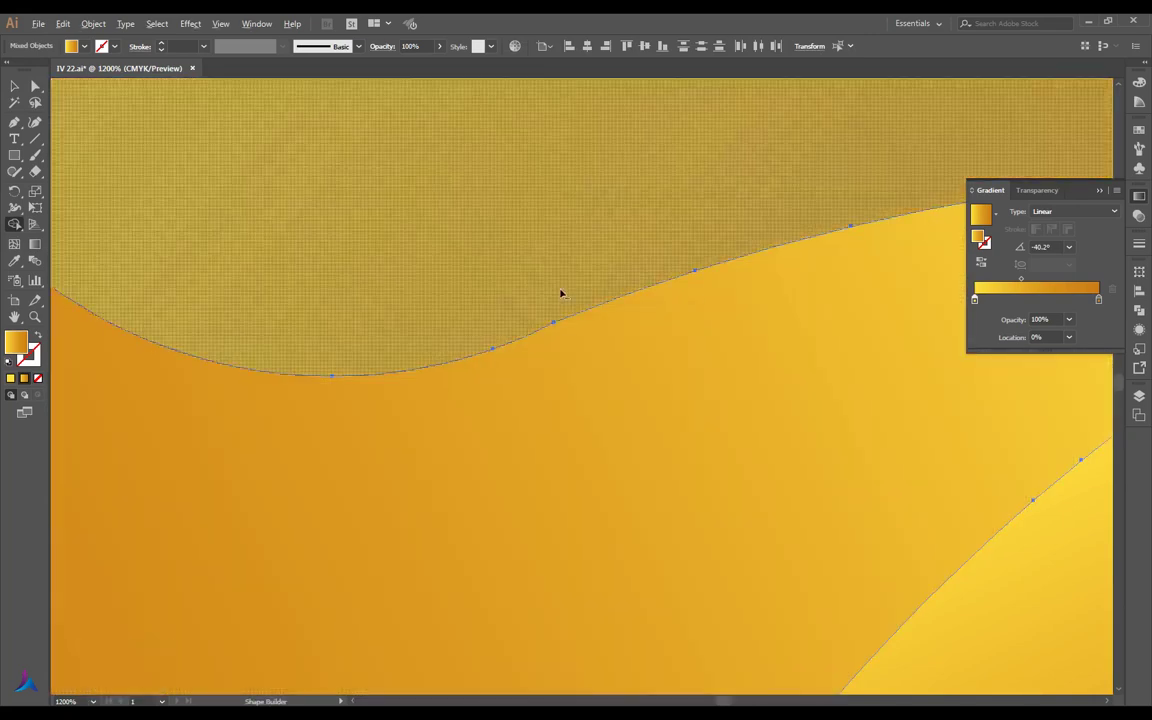
scroll(560, 290, down, 5)
click(172, 244)
Re-angle the main head-and-trunk gold gradient to about -157° and save
click(545, 252)
key(g)
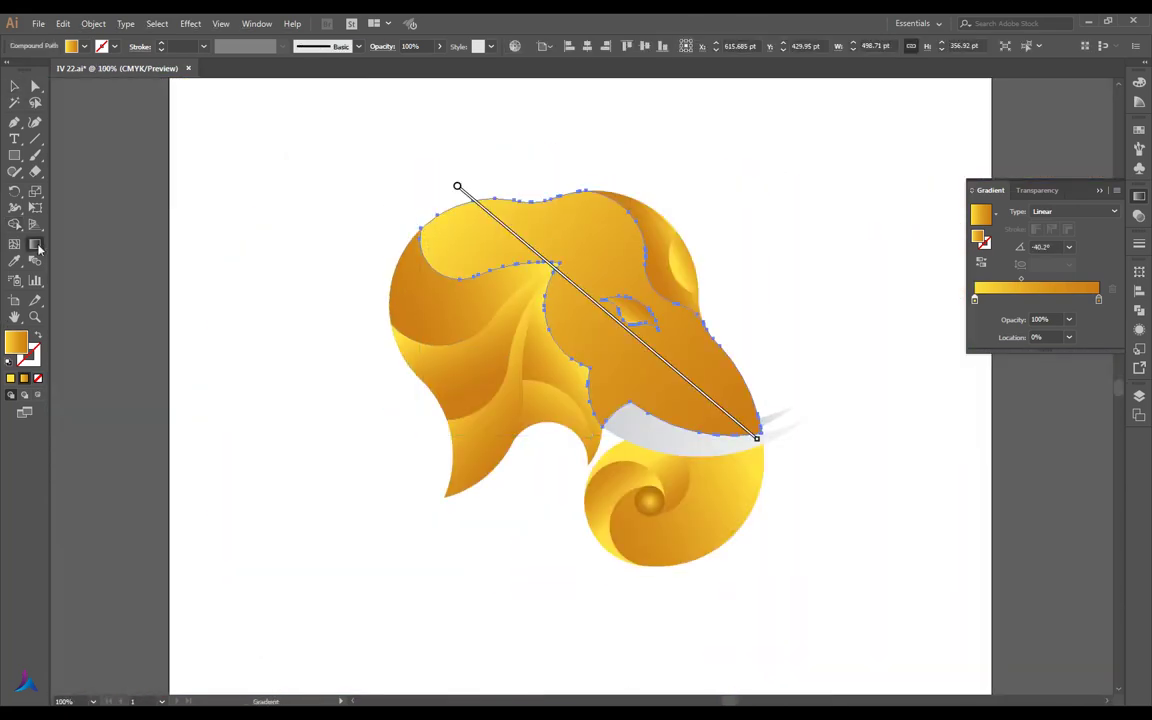
drag(607, 243, 452, 300)
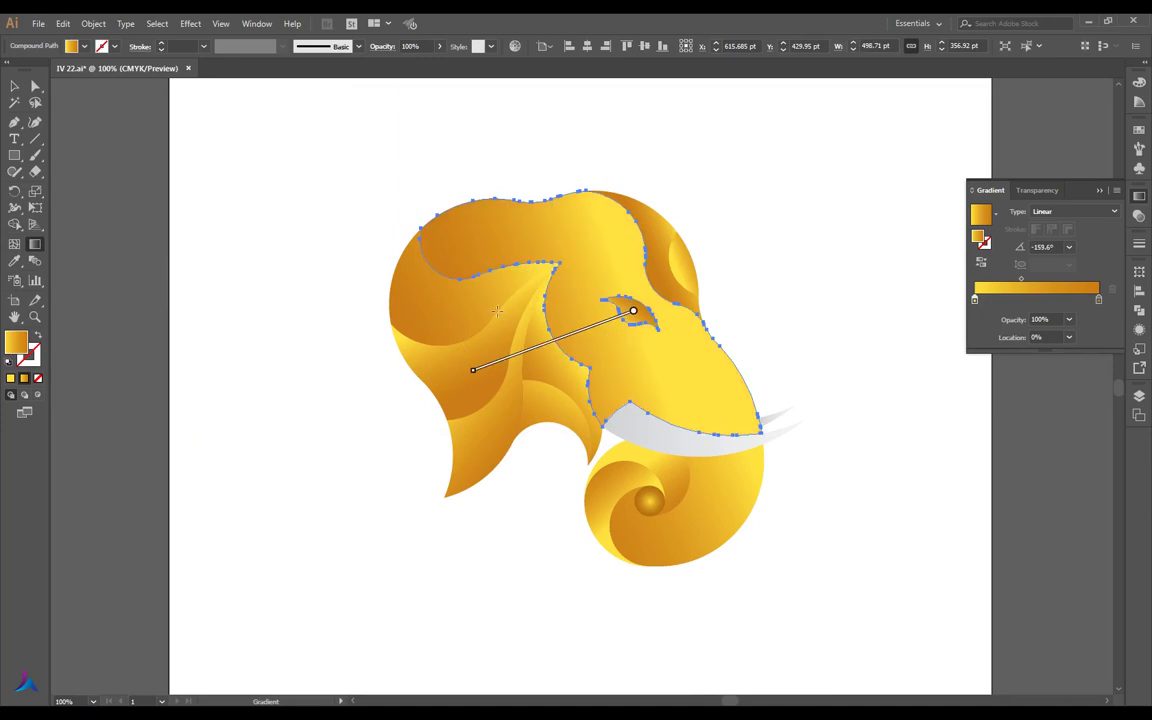
key(v)
scroll(365, 198, down, 1)
key(g)
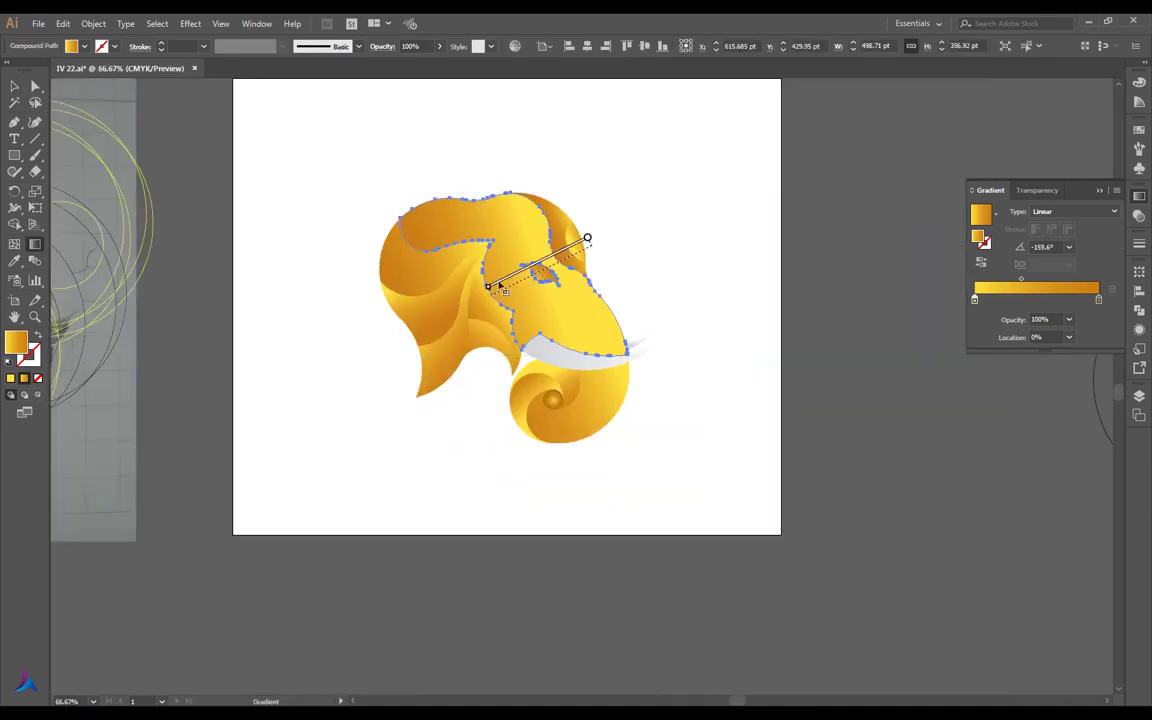
drag(588, 240, 437, 321)
drag(565, 262, 430, 317)
key(v)
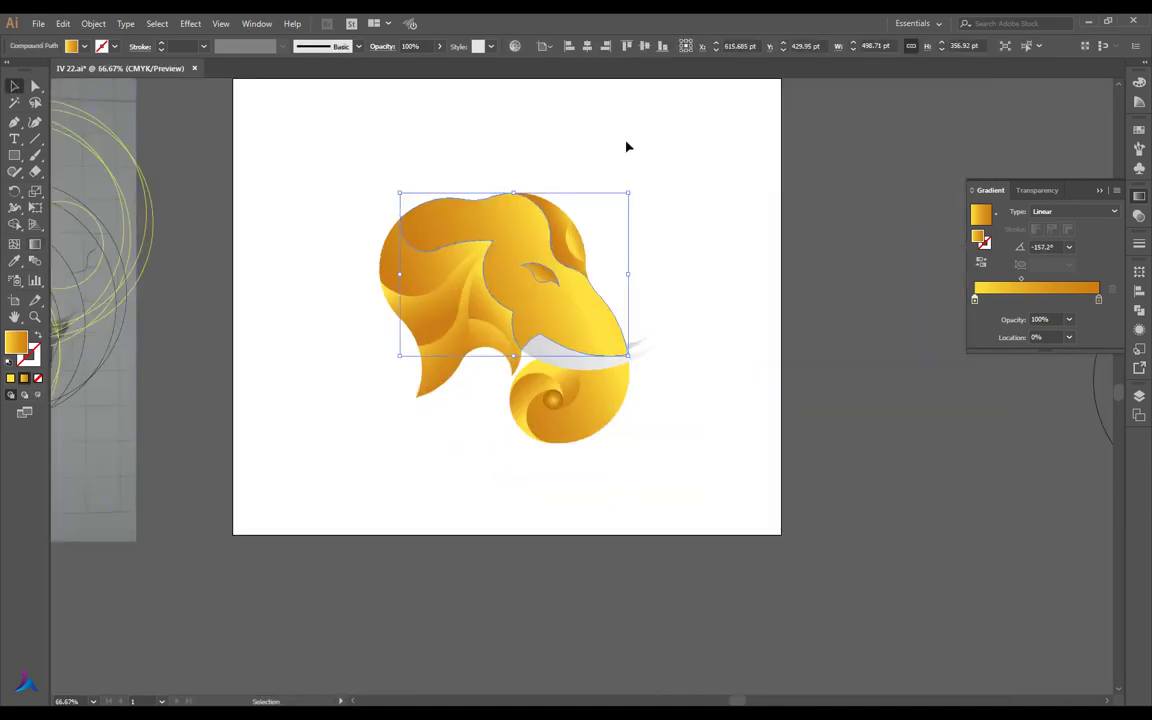
click(625, 147)
key(ctrl+s)
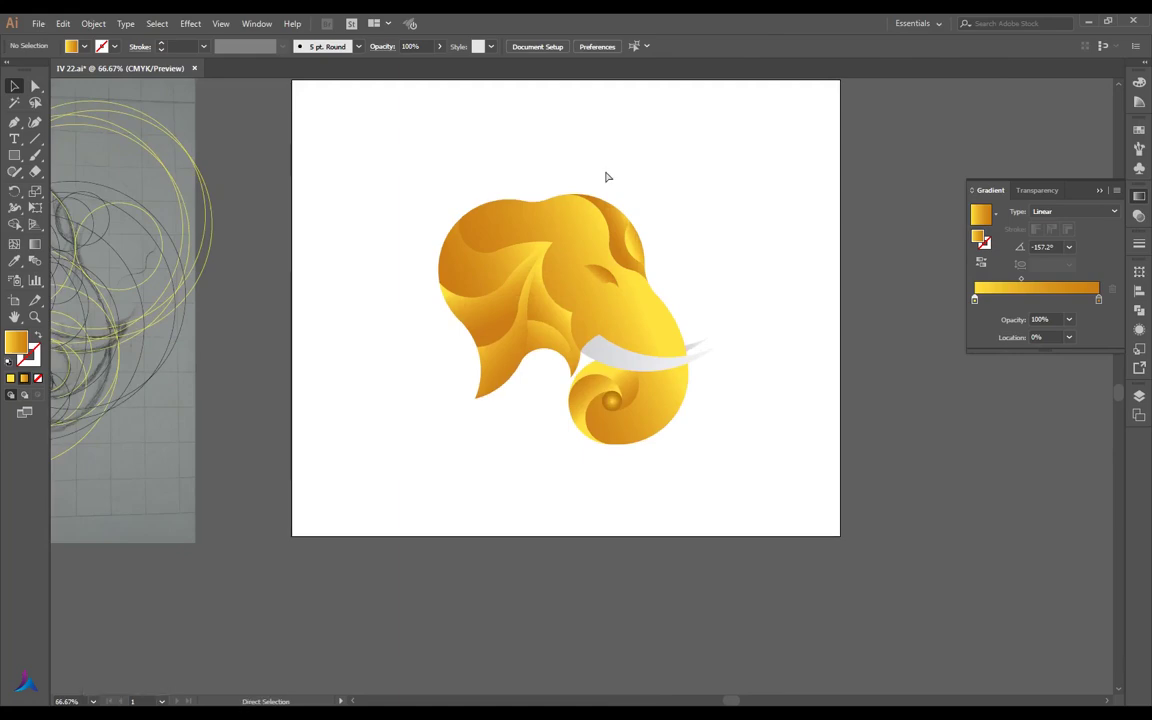